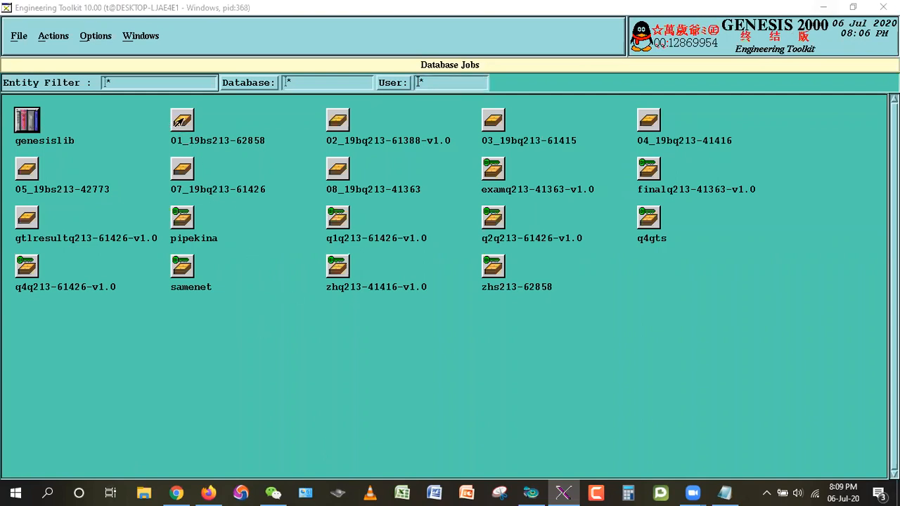
Copy the job 01_19bs213-62858 to a new job named sample in the genesis database
right_click(182, 119)
click(193, 184)
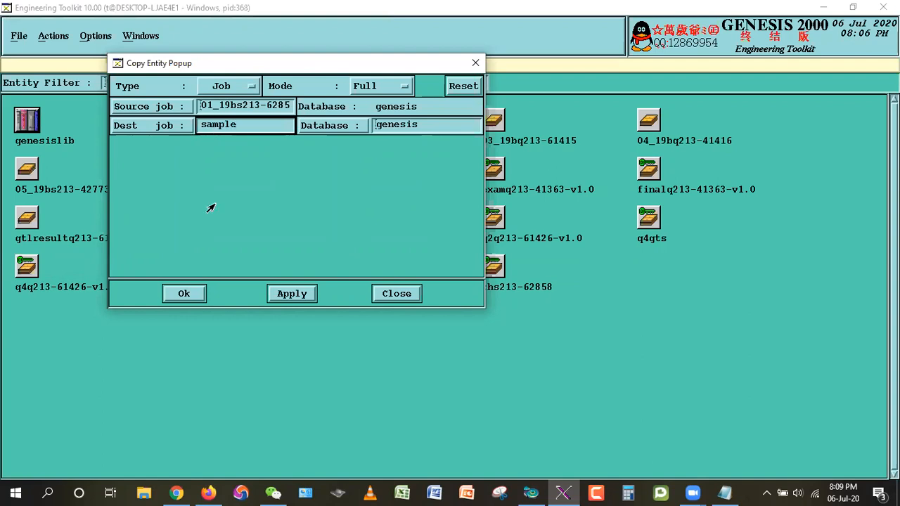
click(176, 294)
click(266, 281)
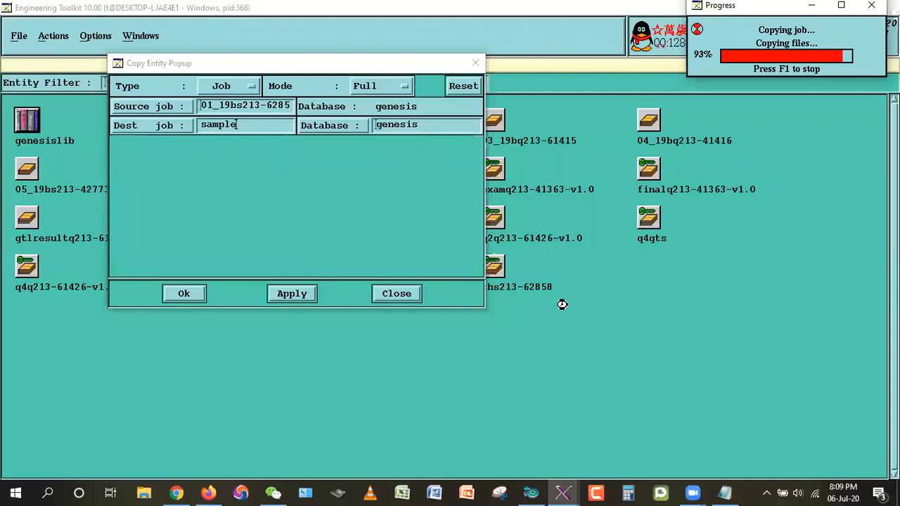
Open the sample job's edit step in the Graphic Editor and maximize the editor window
click(337, 266)
double_click(337, 266)
click(354, 281)
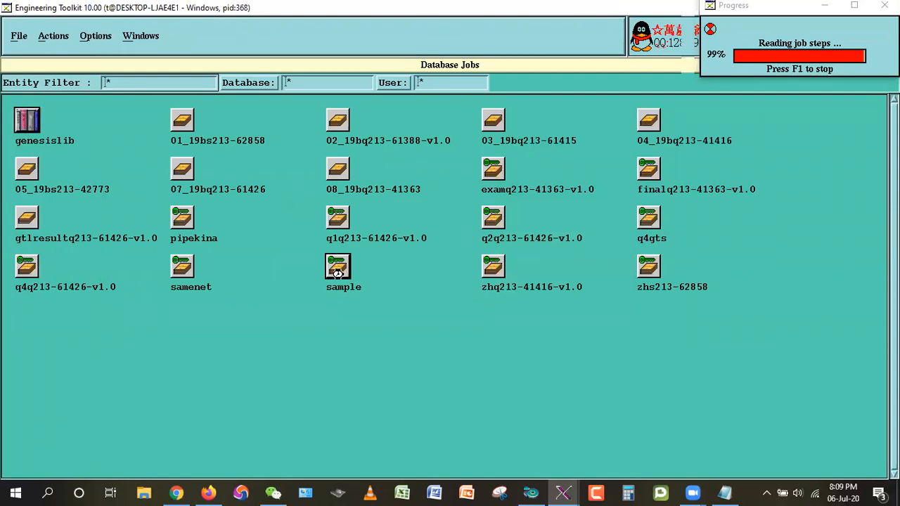
double_click(167, 120)
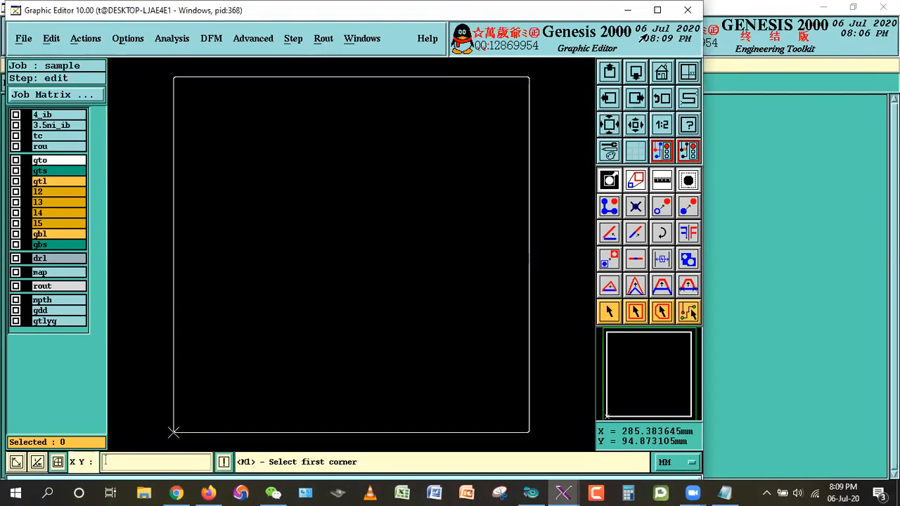
drag(213, 8, 377, 154)
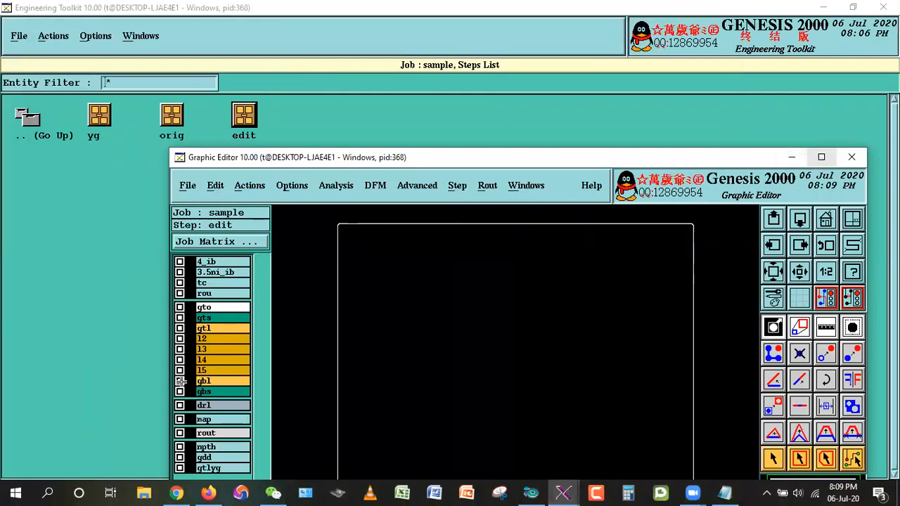
click(822, 157)
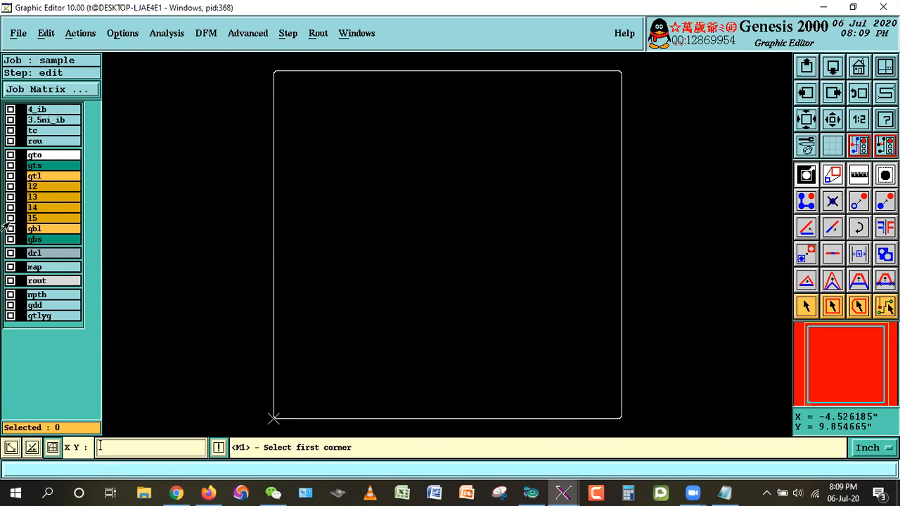
Delete the layers 4_ib, 3.5ni_ib and tc from the sample job's matrix
click(51, 90)
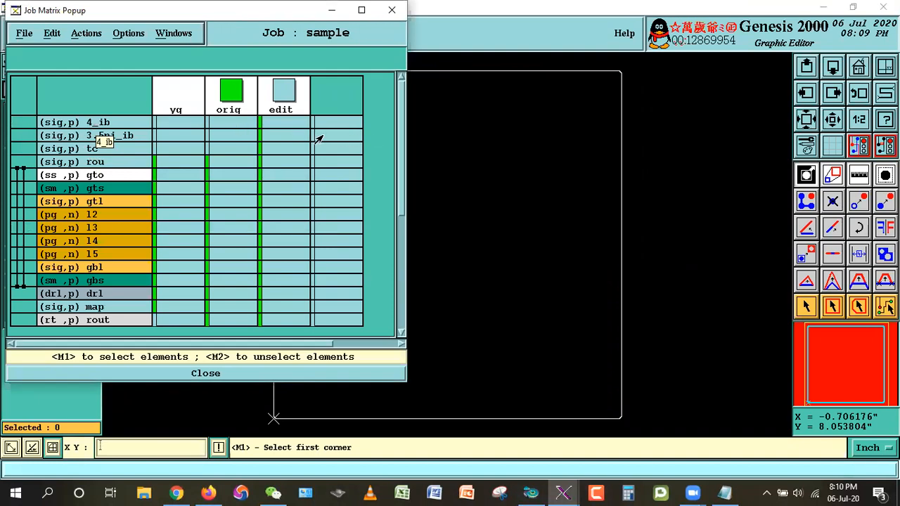
drag(90, 123, 66, 150)
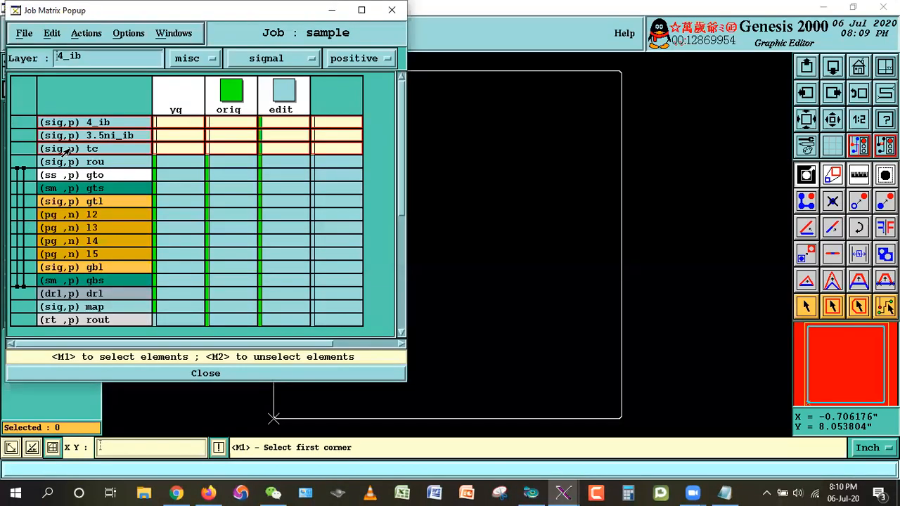
key(Delete)
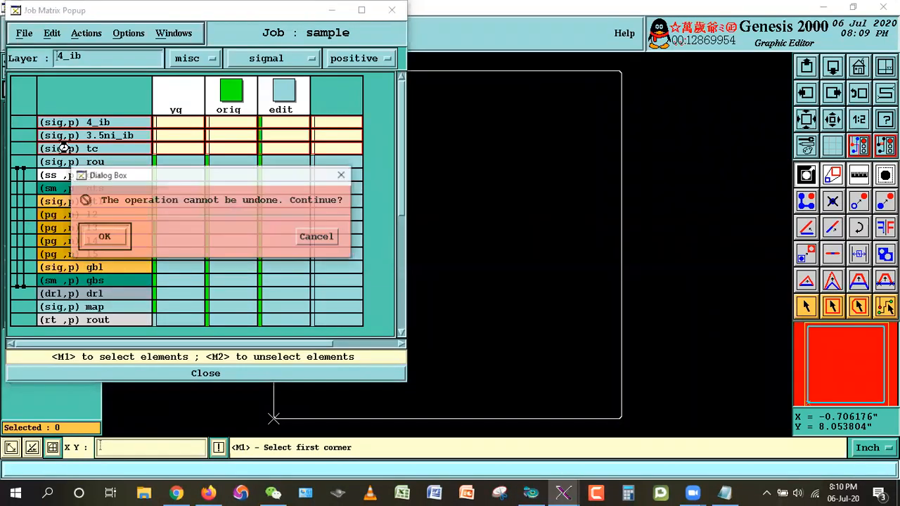
key(Return)
drag(406, 161, 386, 135)
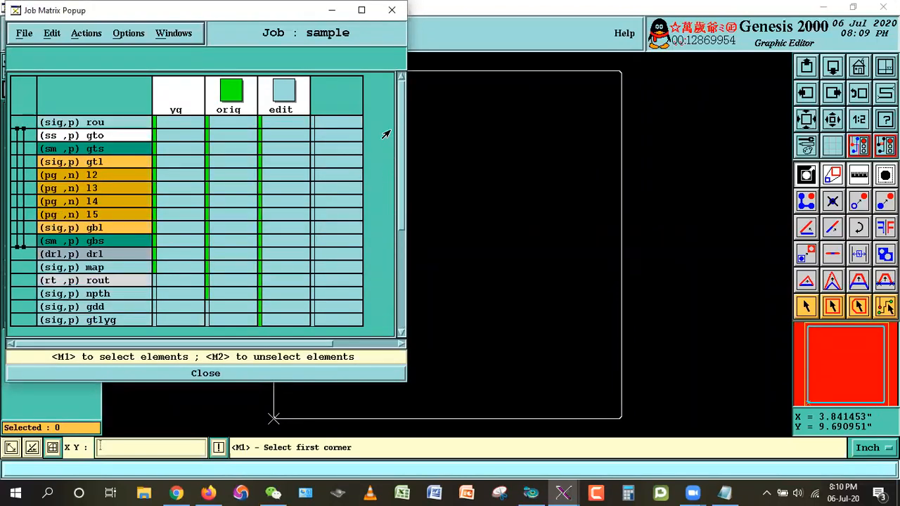
Move the rou layer between map and rout in the job matrix, and close the matrix
click(152, 127)
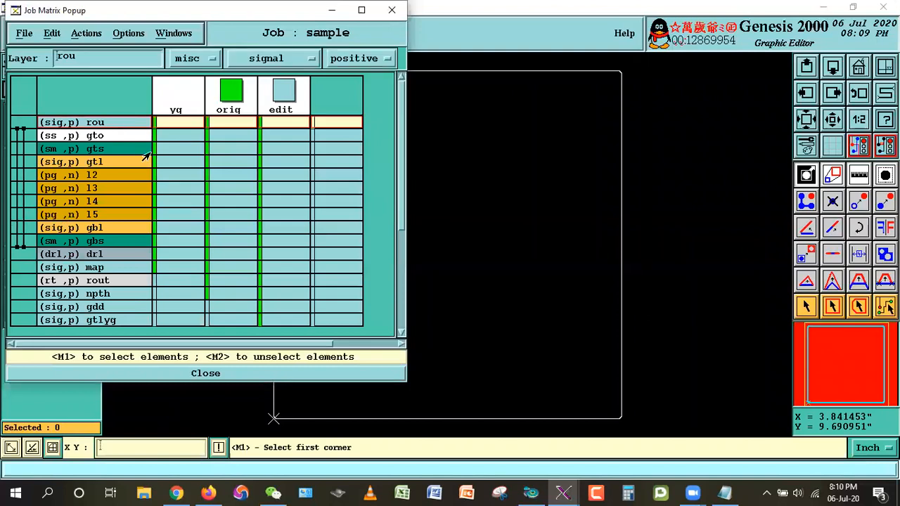
click(96, 282)
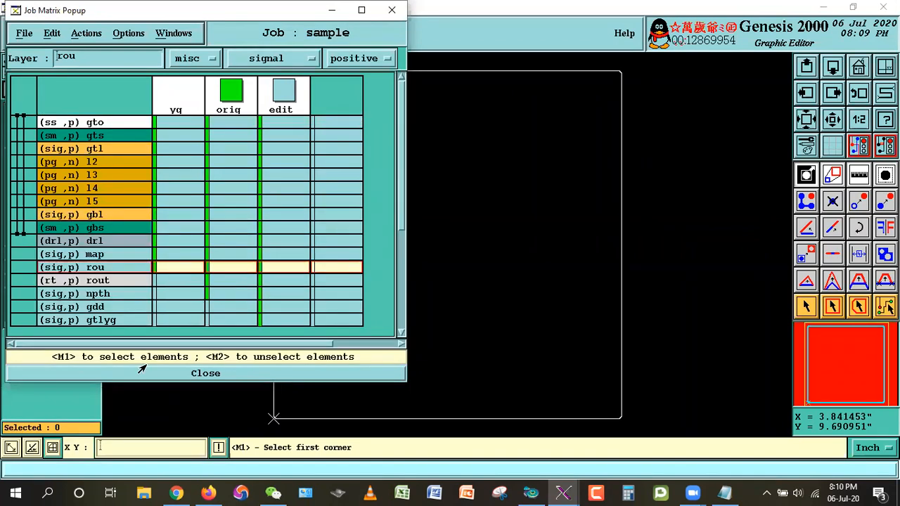
click(150, 373)
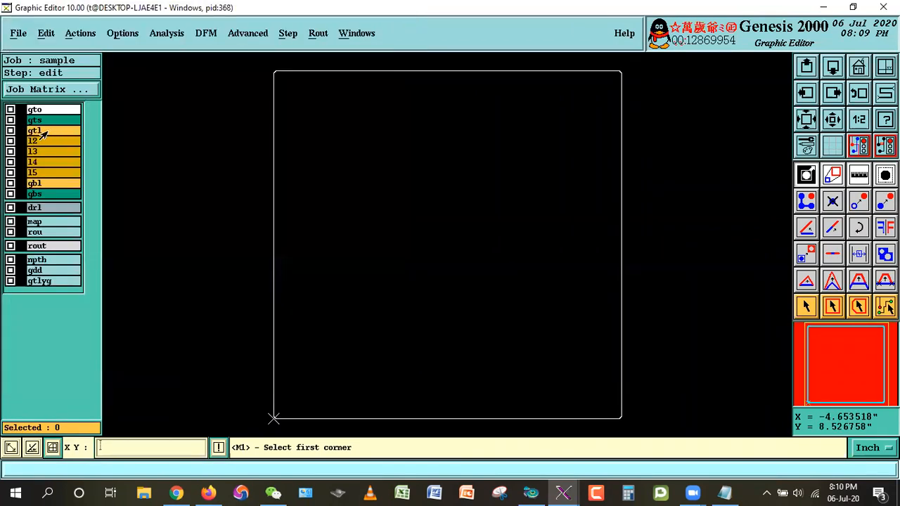
Replace the edit step's gtl layer with a copy of gtl from the orig step
click(38, 132)
right_click(67, 199)
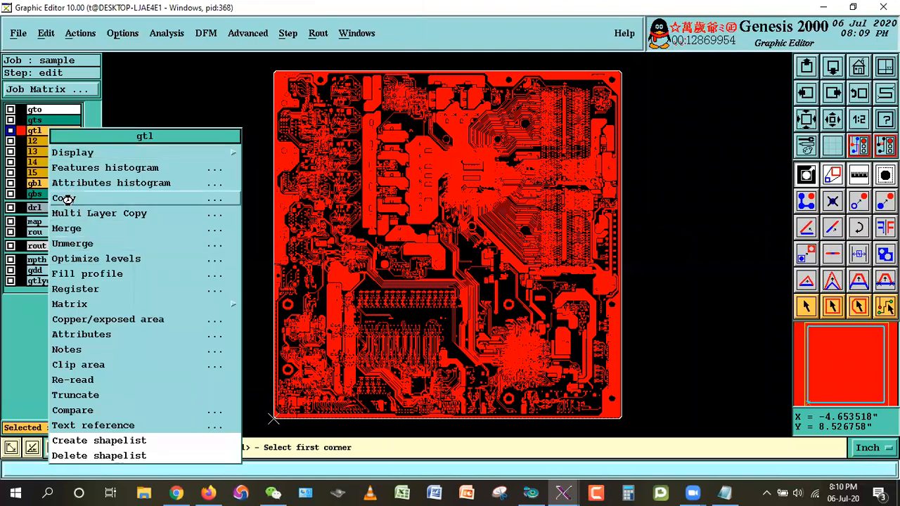
click(67, 199)
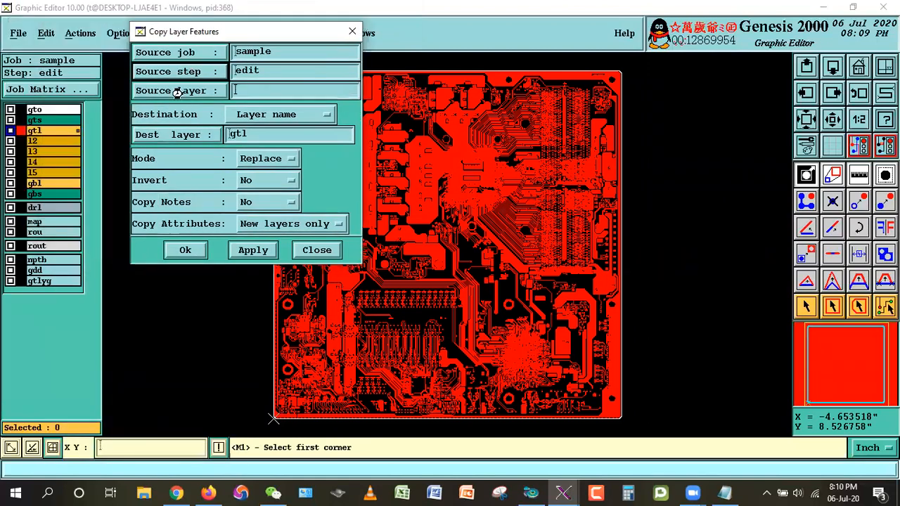
double_click(180, 120)
click(179, 94)
double_click(145, 153)
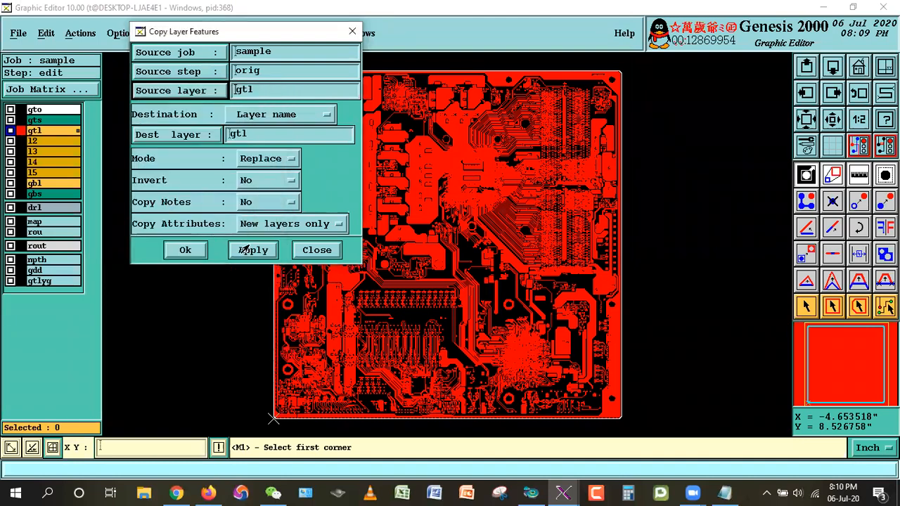
click(251, 250)
click(351, 283)
click(349, 282)
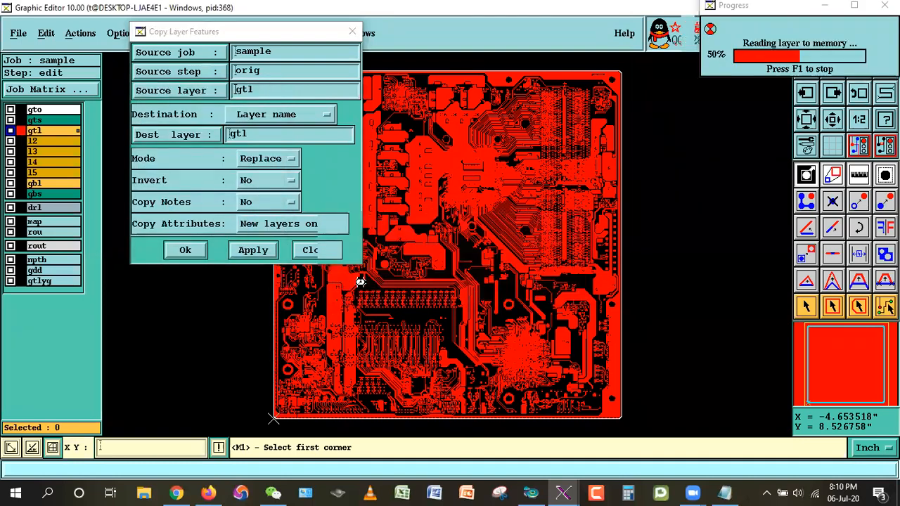
Replace the edit step's gbl layer with a copy of gbl from the orig step
click(48, 132)
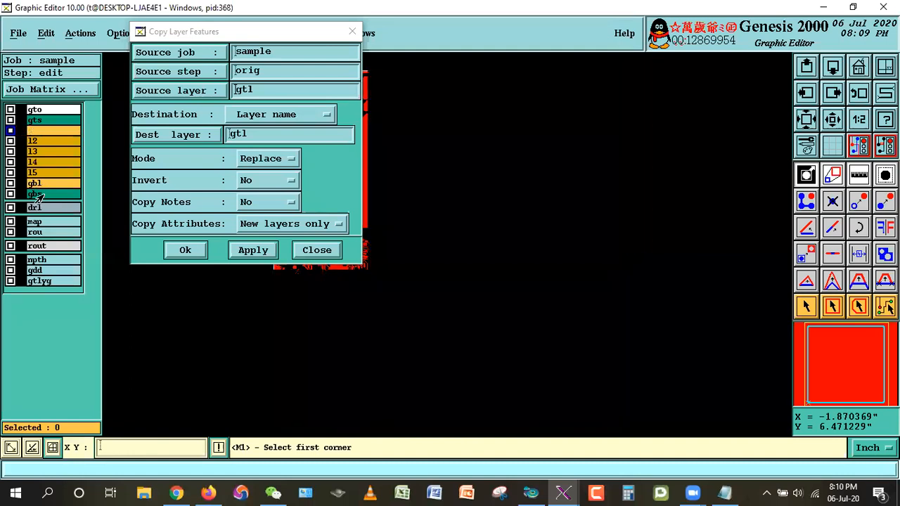
click(205, 92)
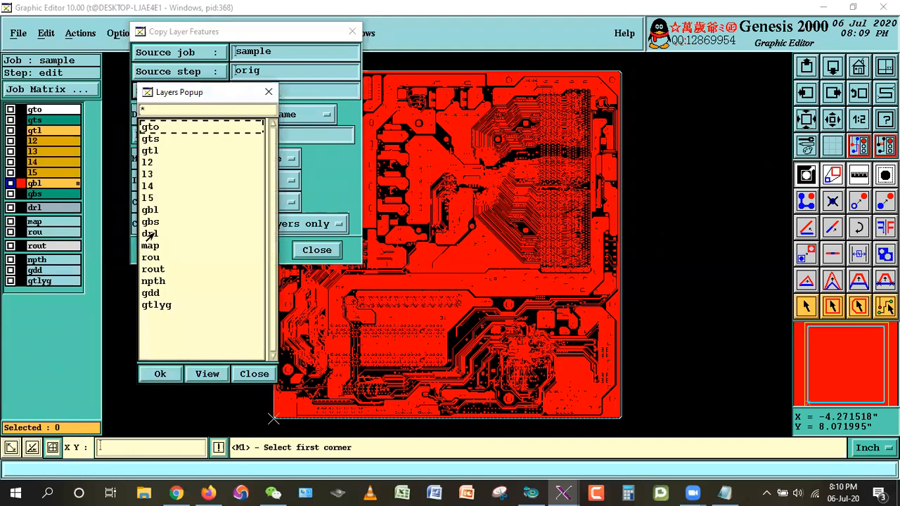
double_click(150, 211)
click(174, 135)
double_click(148, 252)
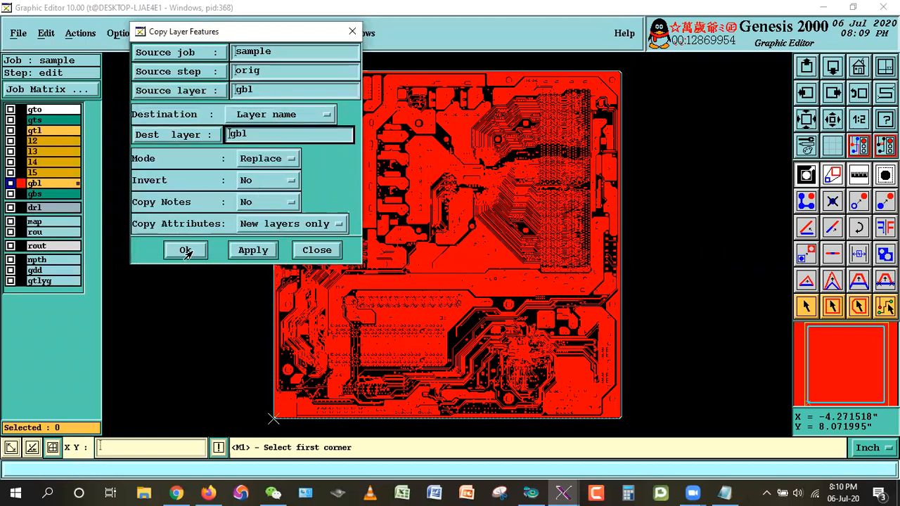
click(186, 251)
click(352, 281)
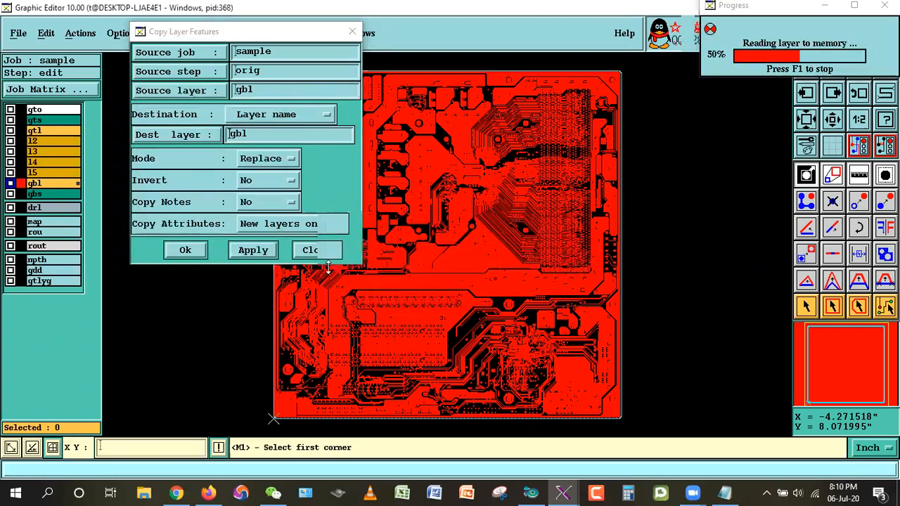
Save the sample job to the database
click(8, 31)
click(19, 56)
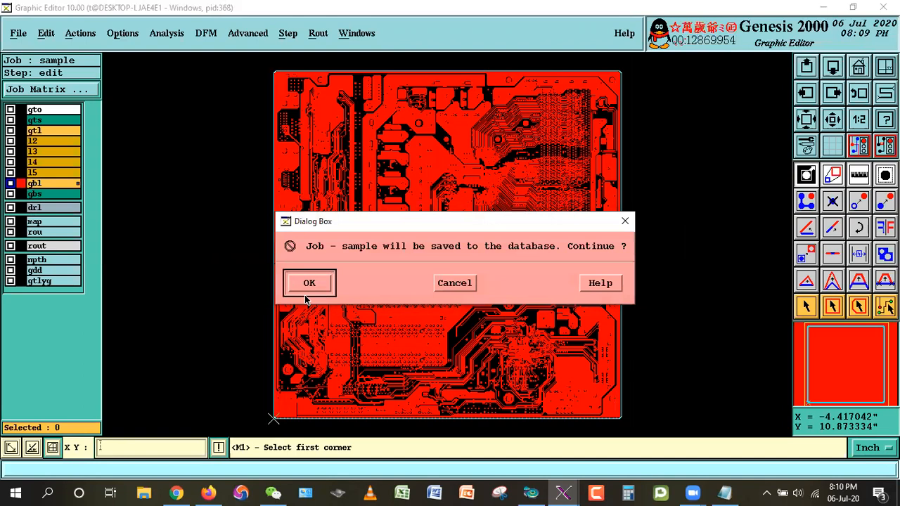
click(307, 281)
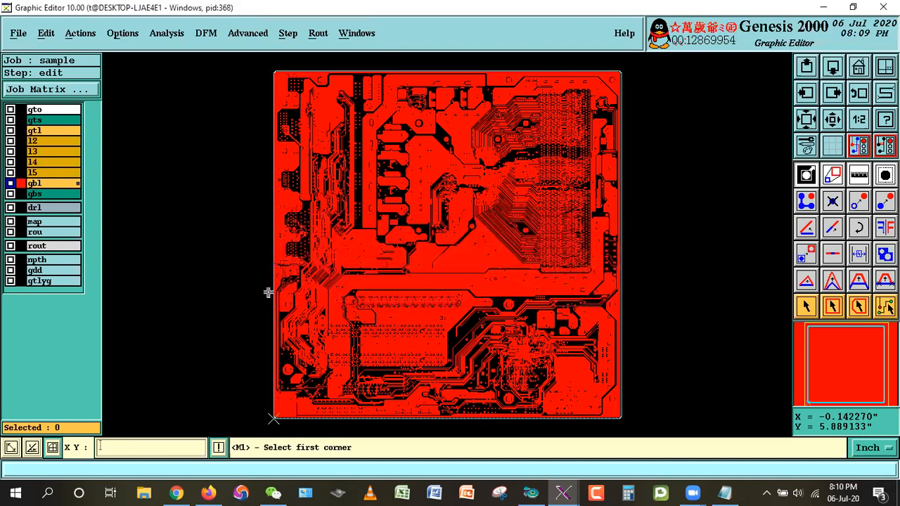
Display the gtl layer in place of gbl, showing its full extent
click(34, 182)
click(33, 131)
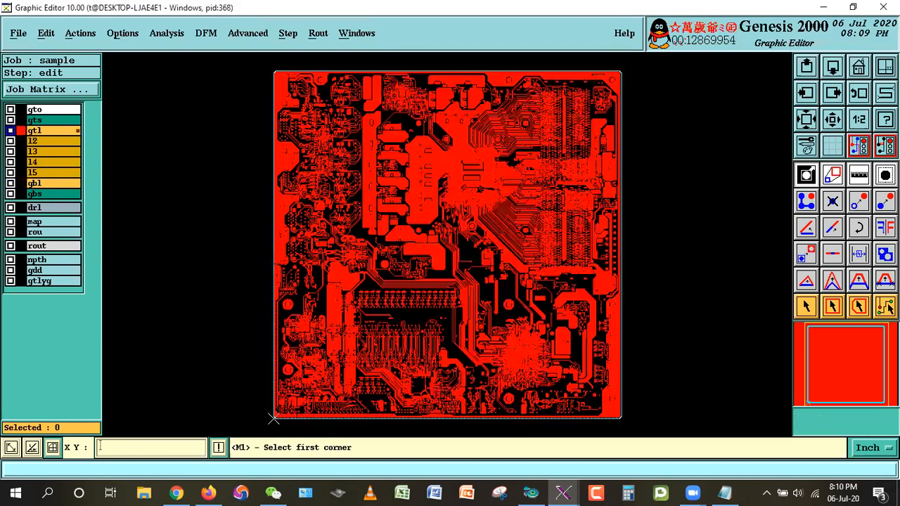
click(854, 66)
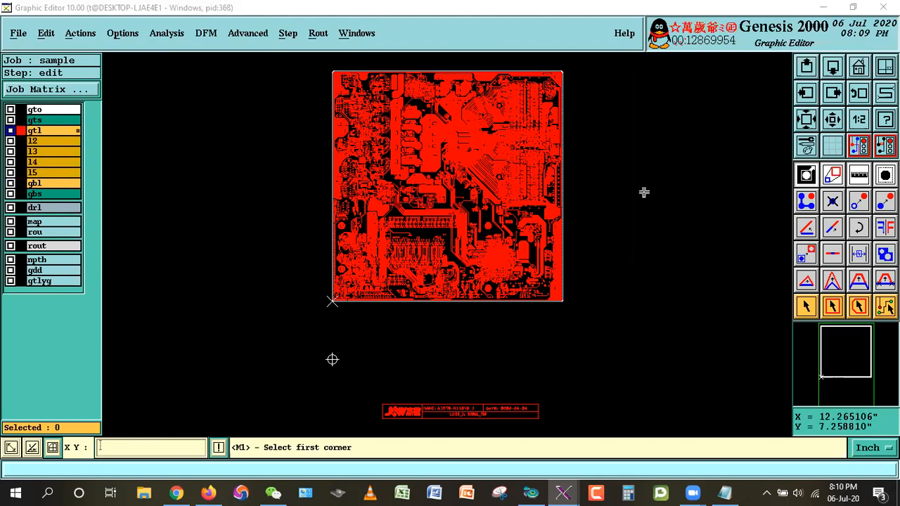
click(801, 308)
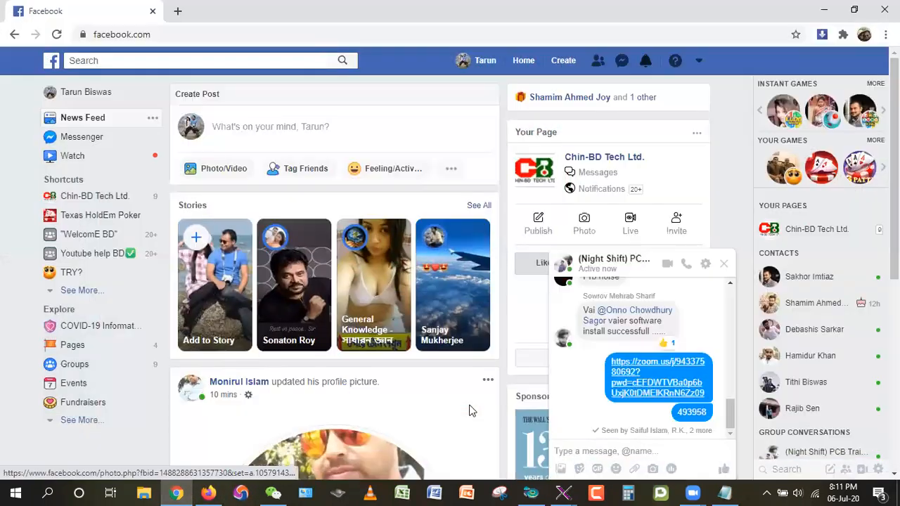
In the Facebook Night Shift group chat, send a message mentioning a group member followed by a question mark
scroll(469, 412, down, 5)
click(589, 450)
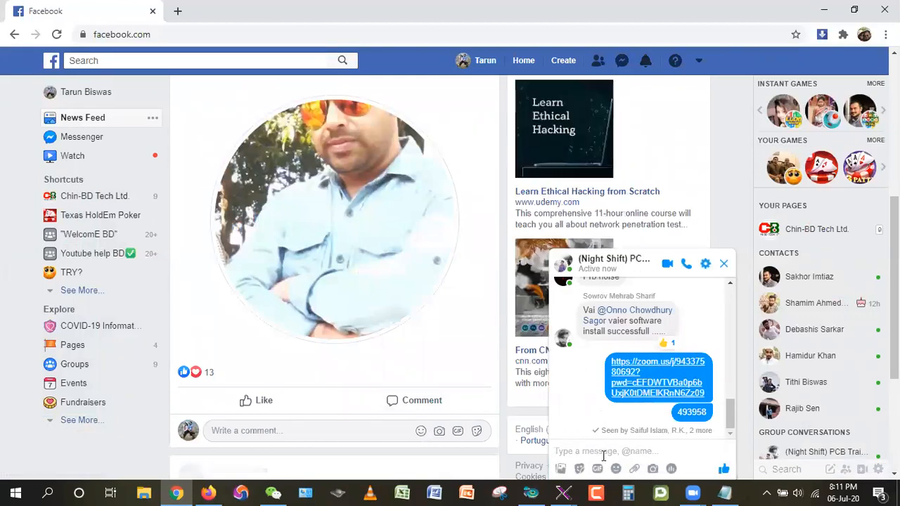
text(@)
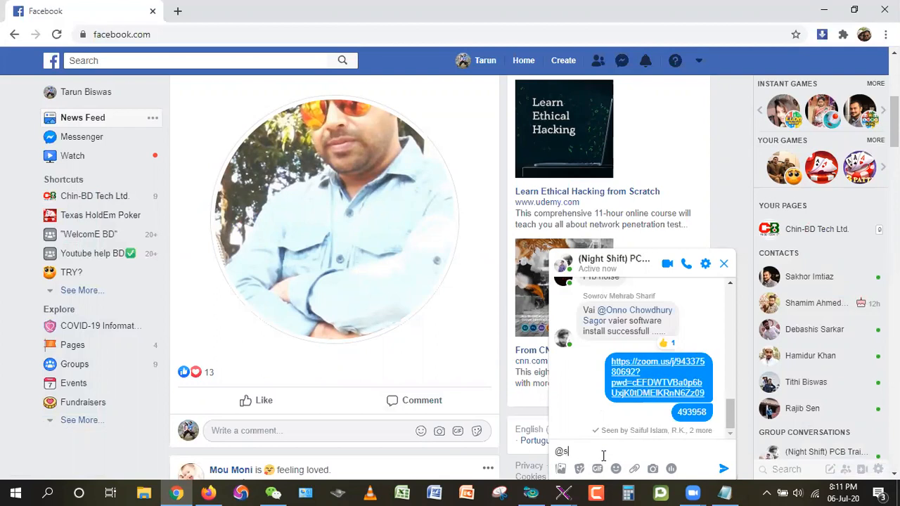
text(s)
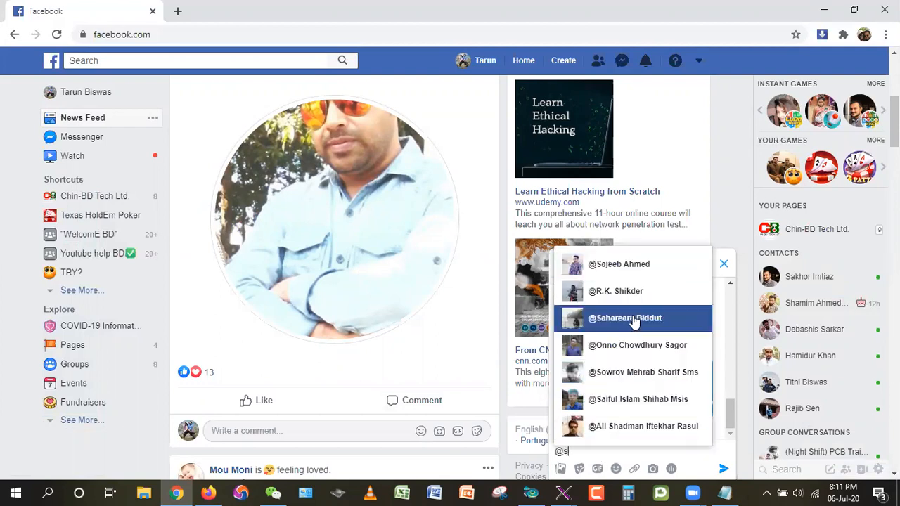
click(633, 323)
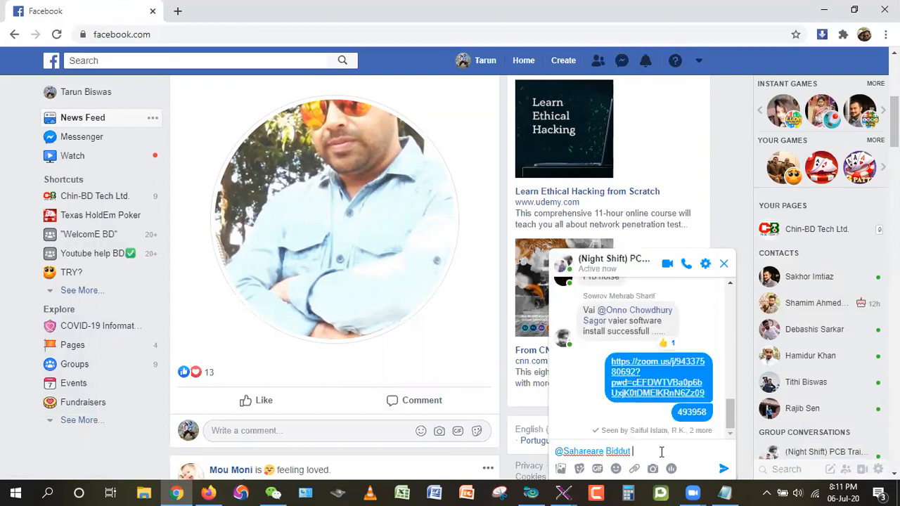
text(?)
key(Return)
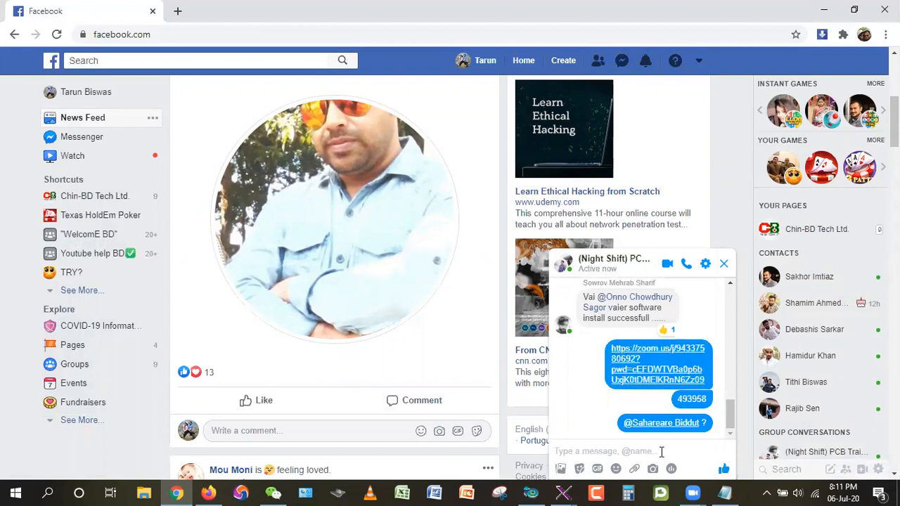
Send a second group chat message mentioning another member followed by a question mark
text(@)
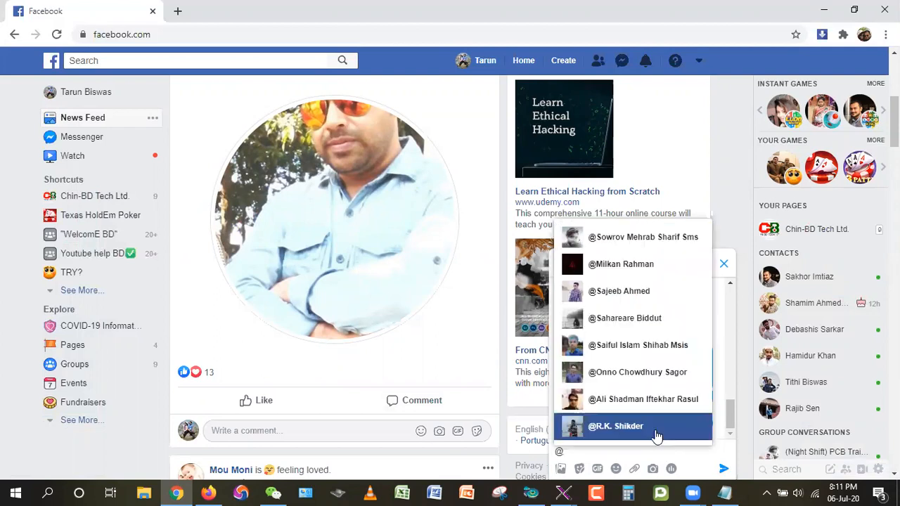
click(626, 296)
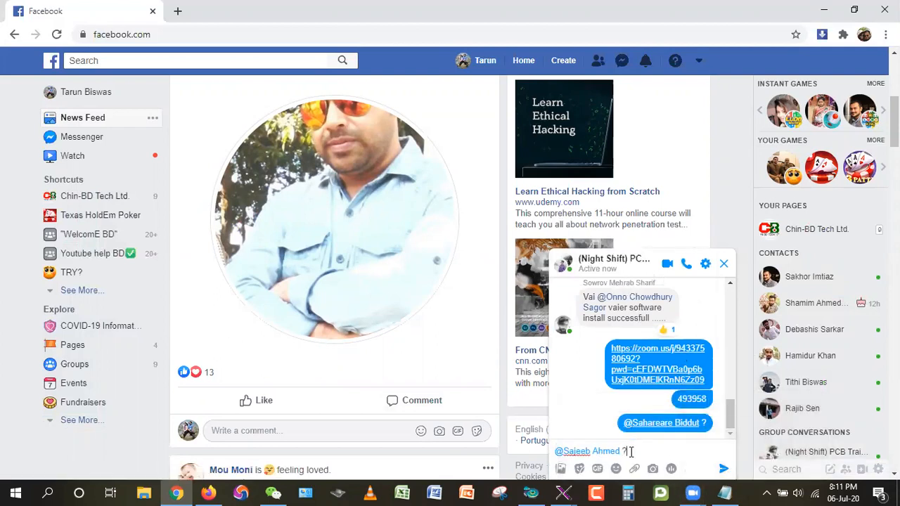
key(Return)
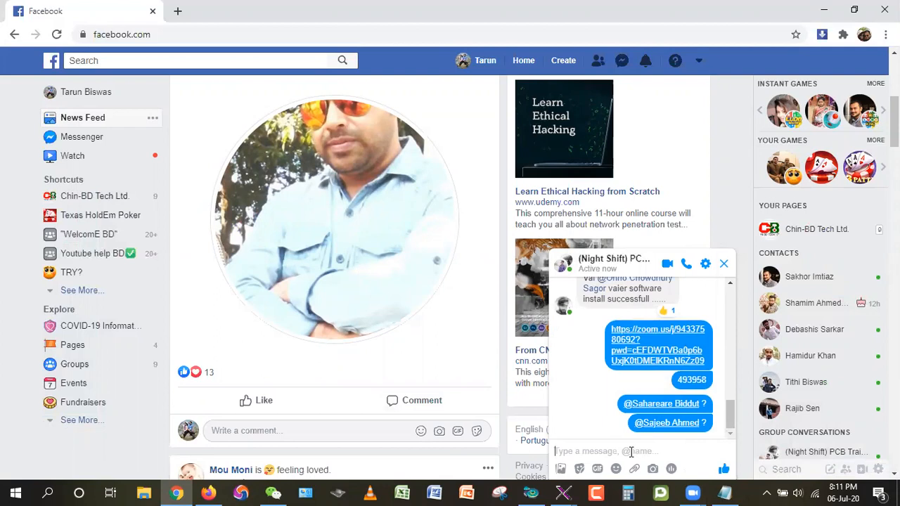
text(@)
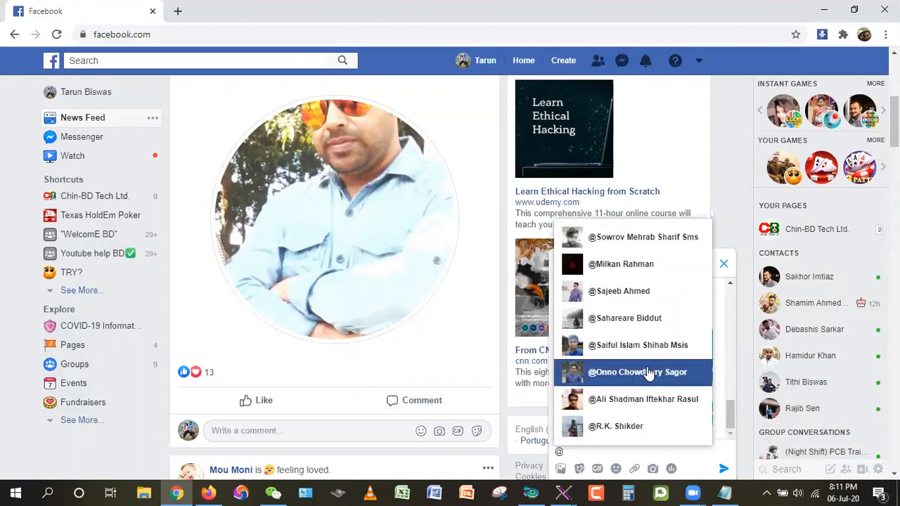
scroll(650, 375, down, 4)
scroll(651, 377, up, 3)
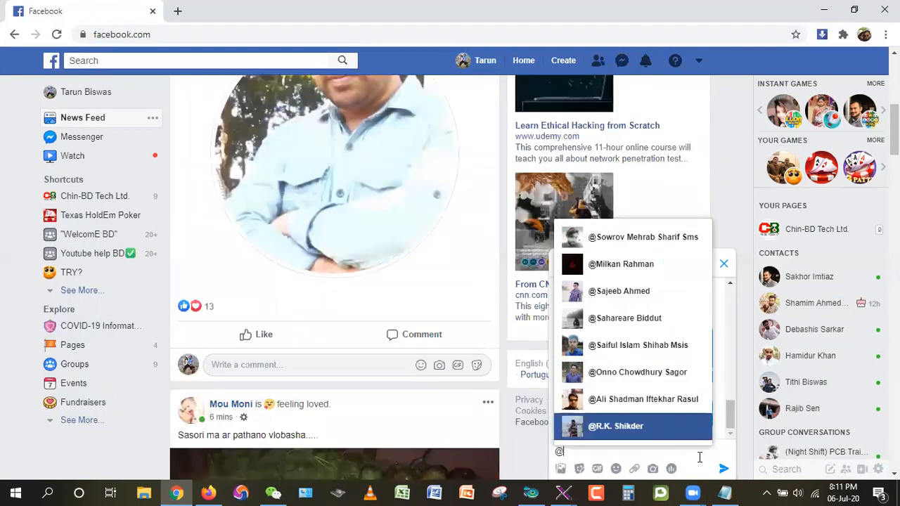
click(599, 455)
key(BackSpace)
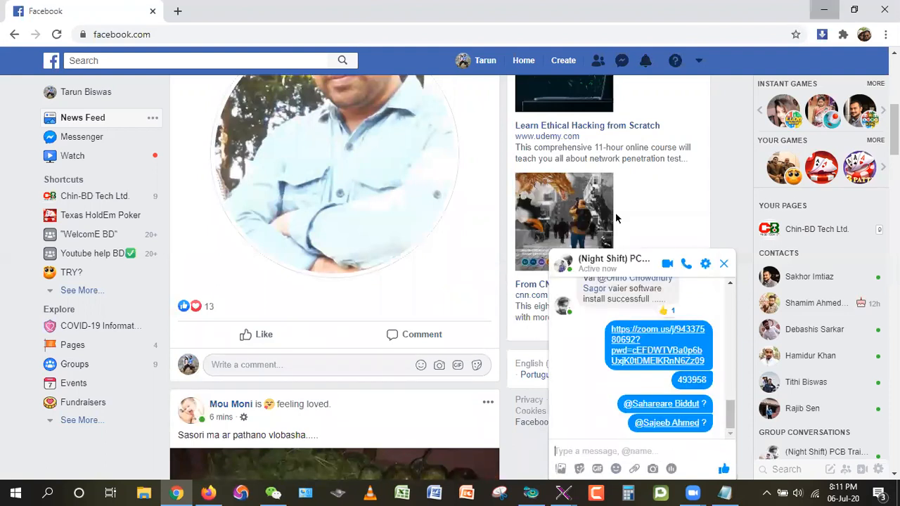
click(824, 10)
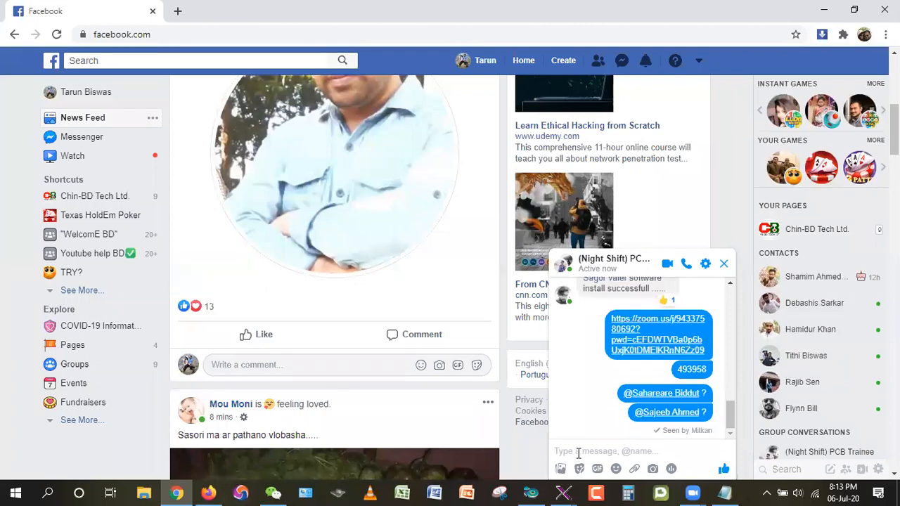
In the Facebook Night Shift group chat, send a message mentioning a member, followed by "apnar kotha ek fotao bojha jasse na"
text(@)
click(612, 426)
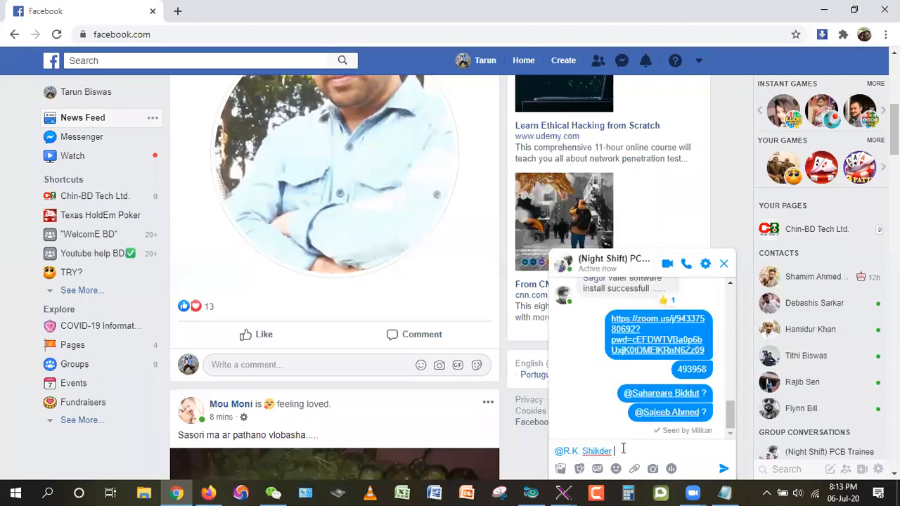
text(apnar kotha ek fotao bojha jasse na)
key(Return)
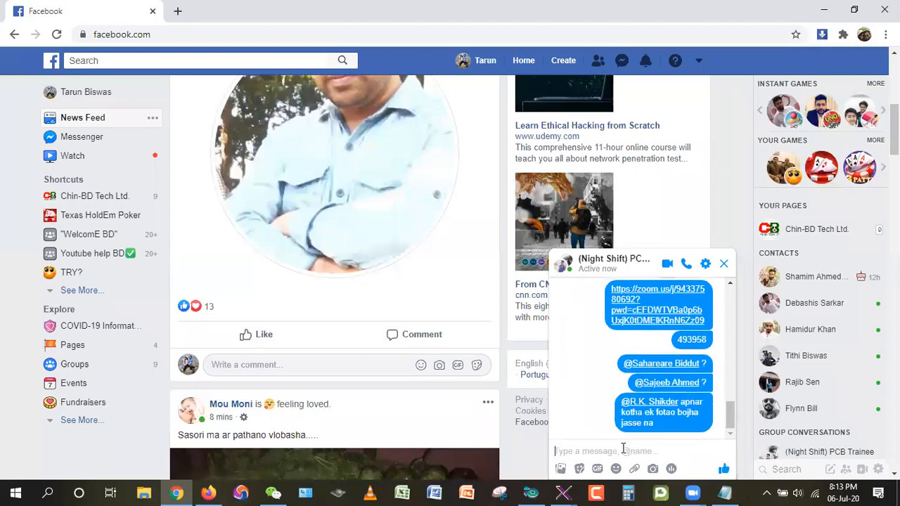
Send the group chat message "change your internet"
text(change )
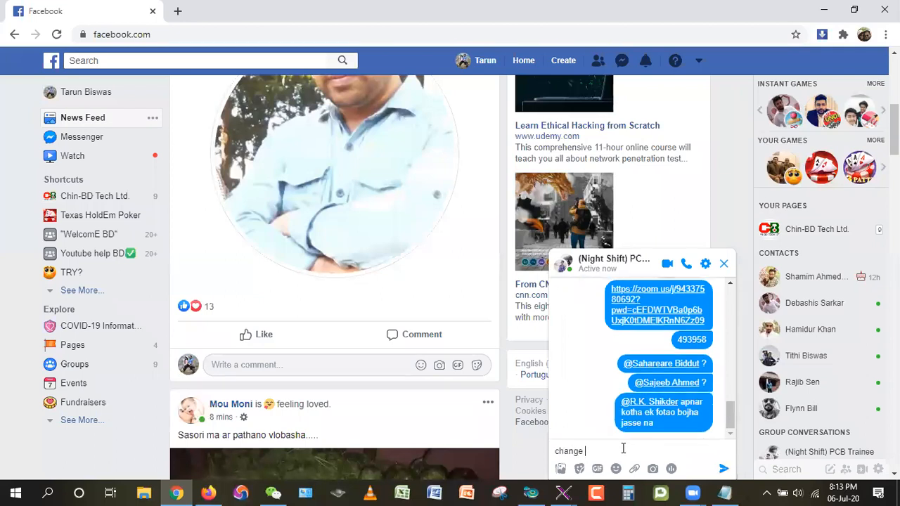
text(your internet)
key(Return)
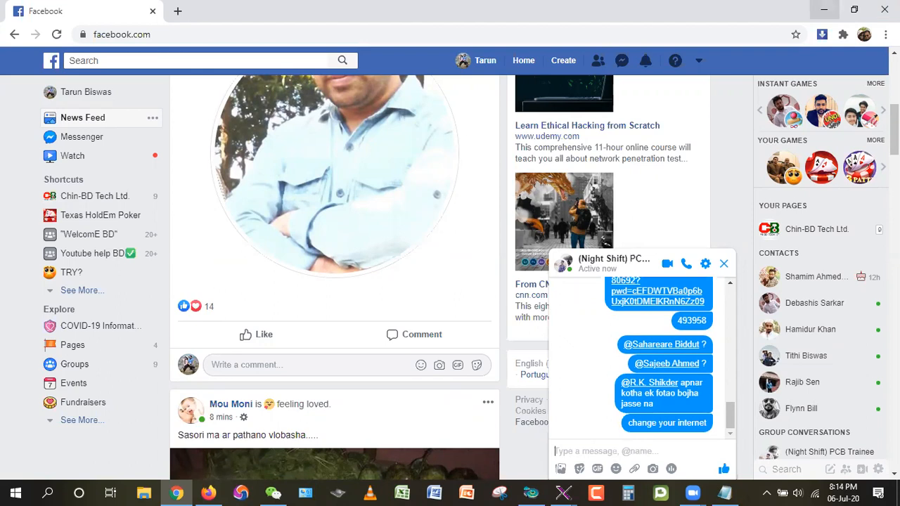
Send a group chat message mentioning another member, followed by "????"
text(@)
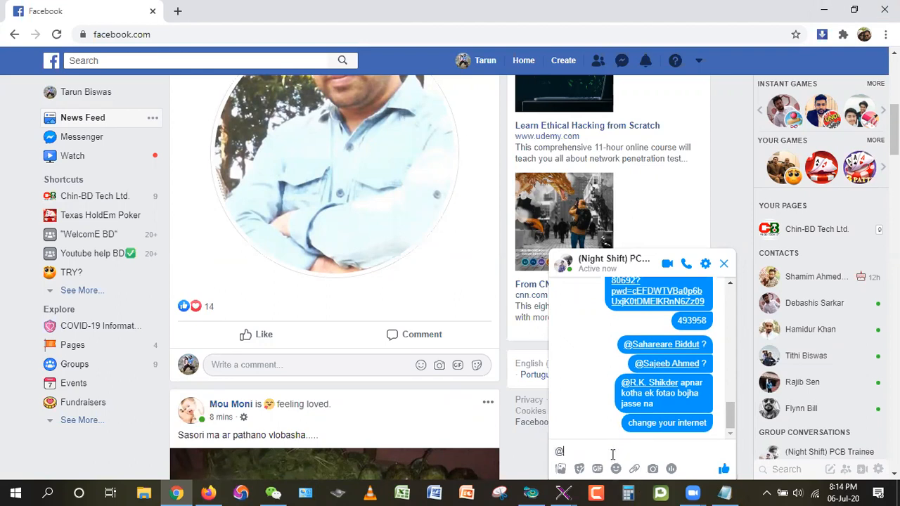
click(664, 371)
text(????)
key(Return)
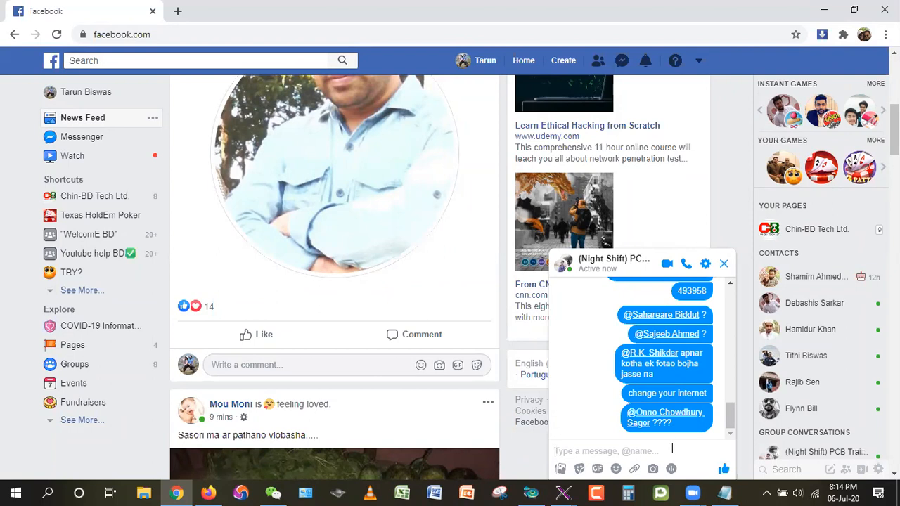
View the Compare Layers error photo shared earlier in the group chat at full size, and close it
scroll(693, 412, up, 5)
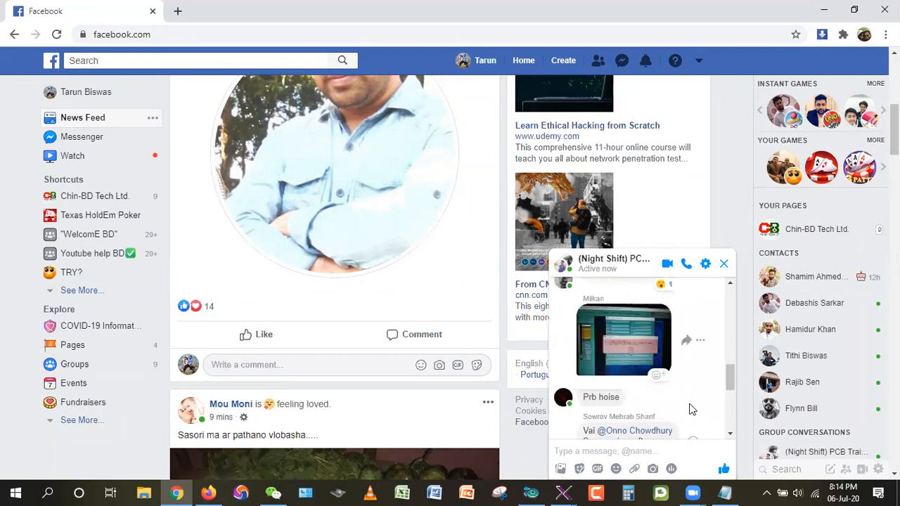
click(636, 371)
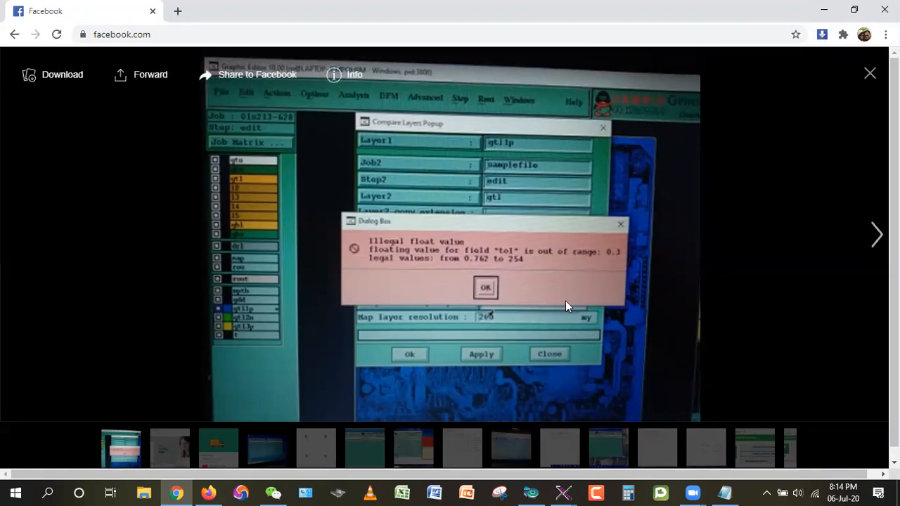
click(870, 76)
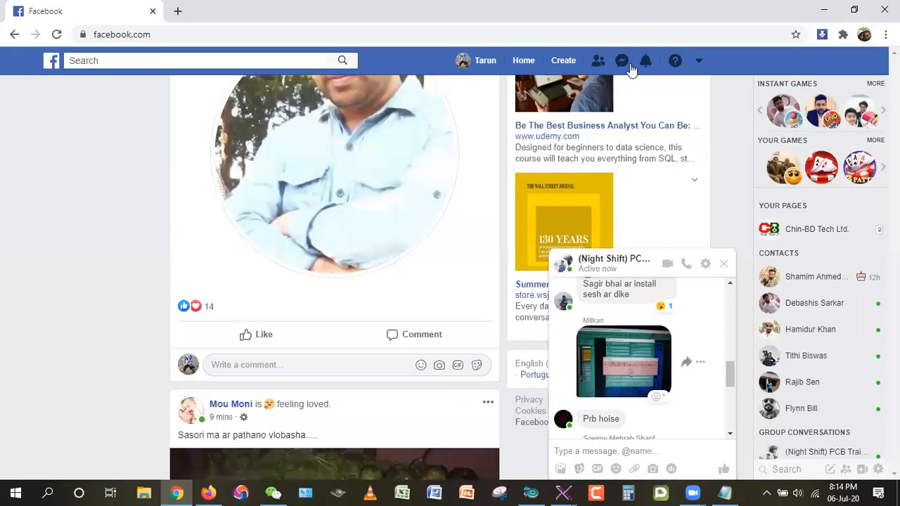
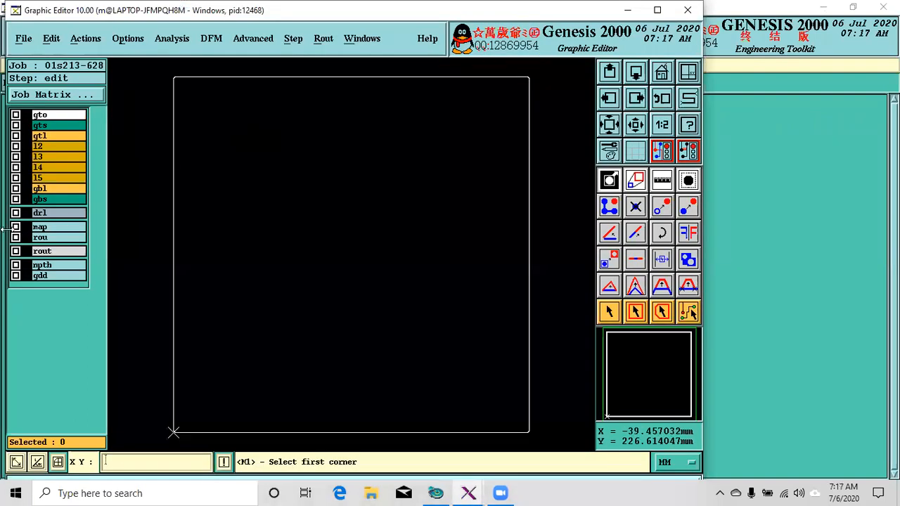
In the Genesis 2000 Graphic Editor, display the gtl layer and select its negative features with the features filter
click(36, 136)
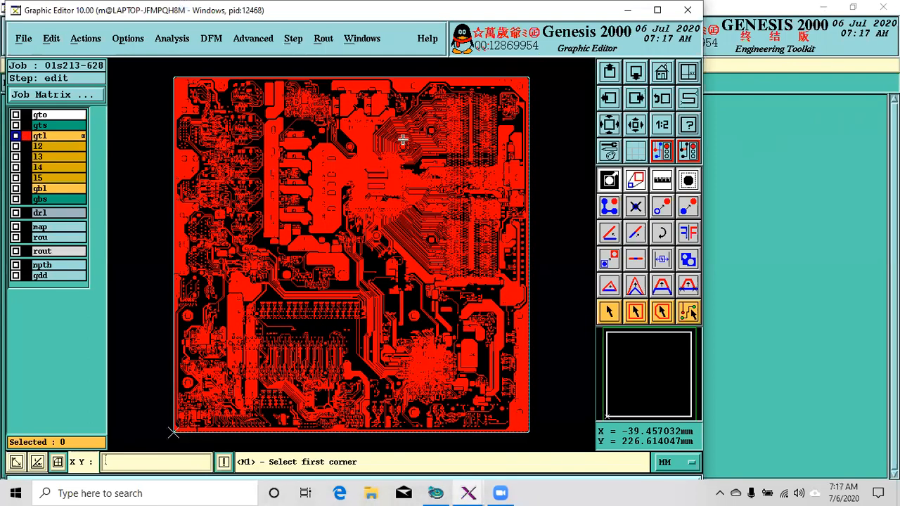
click(688, 126)
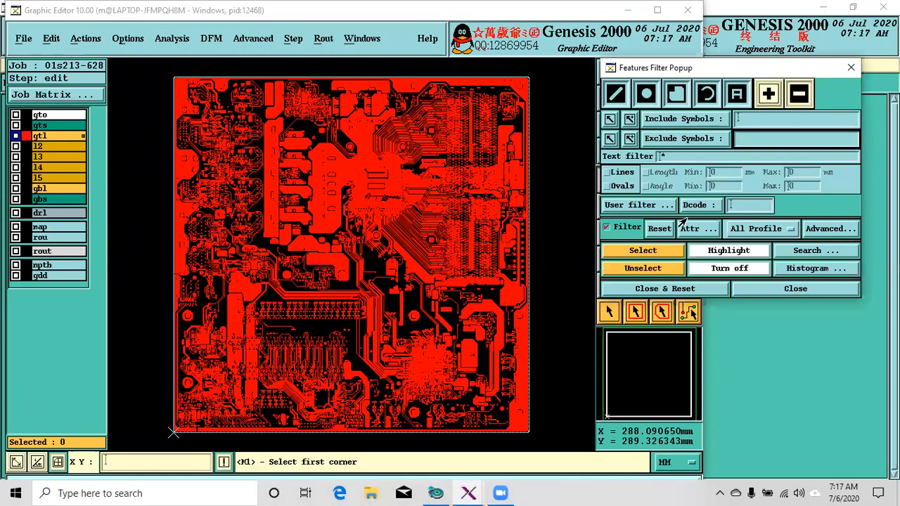
click(643, 252)
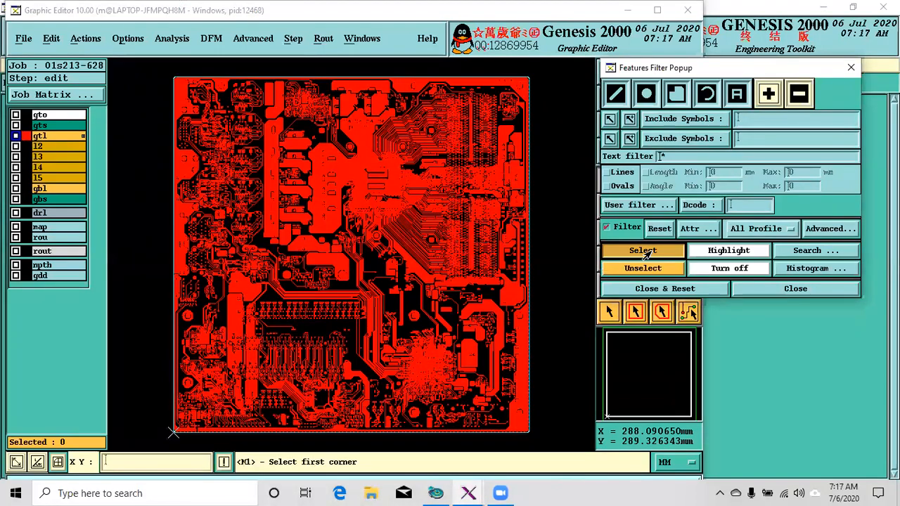
click(642, 288)
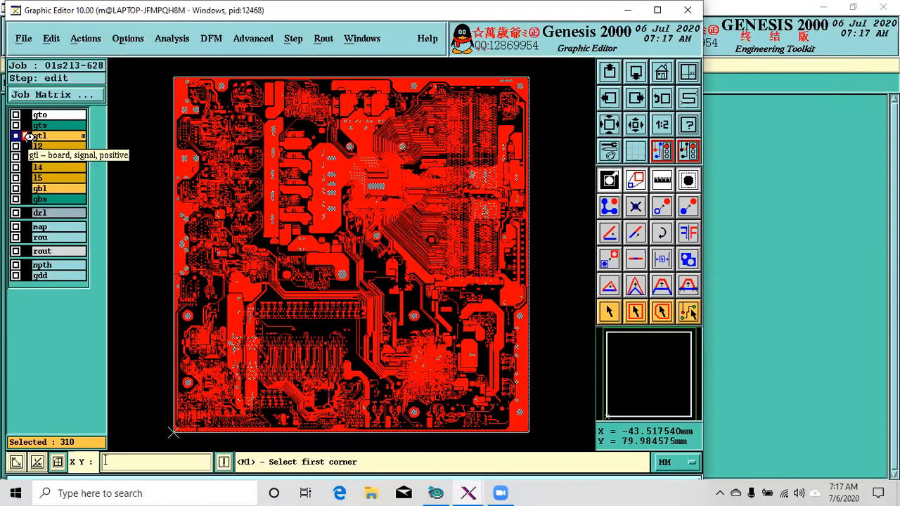
Set the editor's measurement units to Inch
right_click(30, 137)
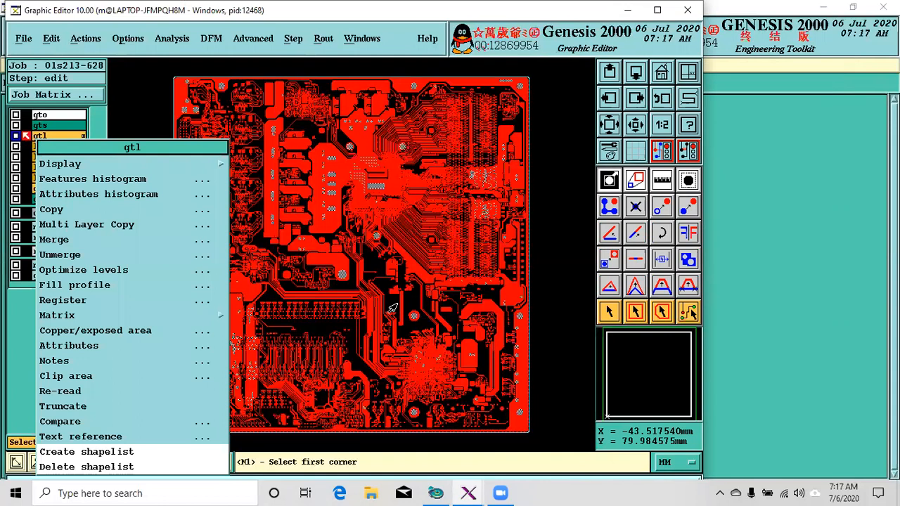
key(Escape)
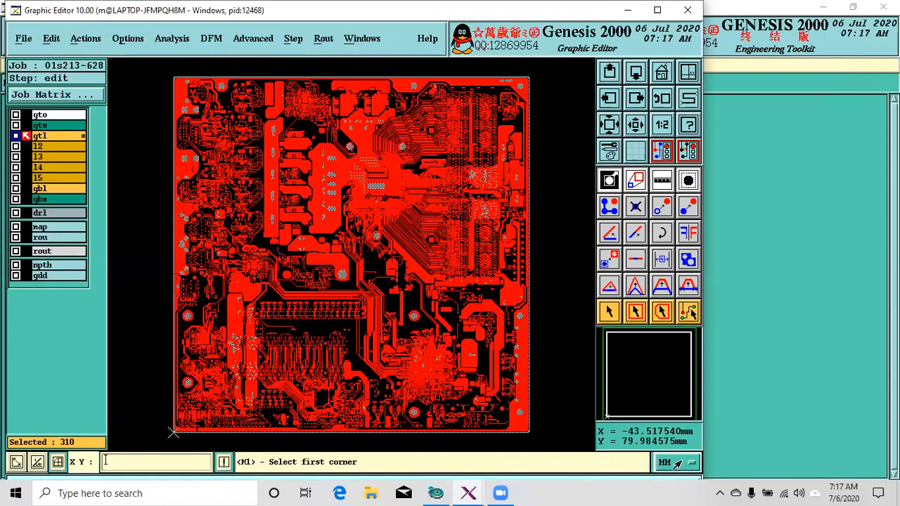
click(677, 462)
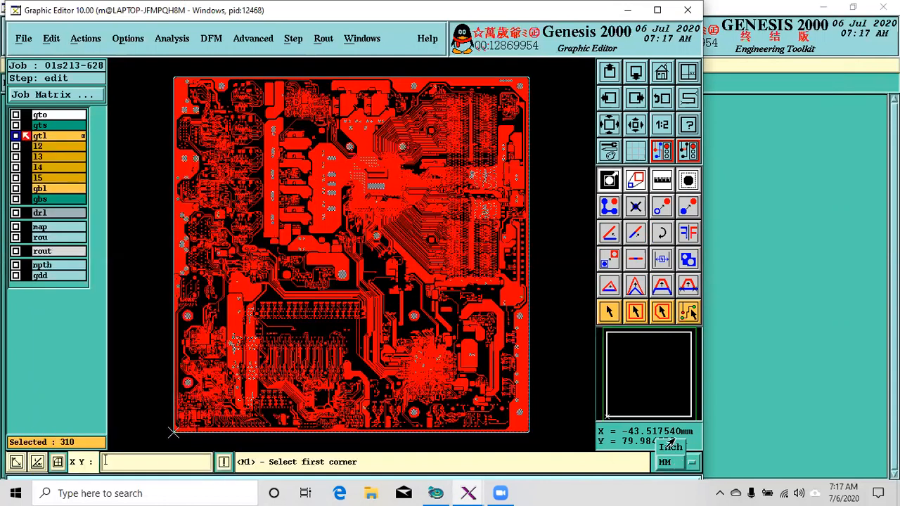
click(671, 462)
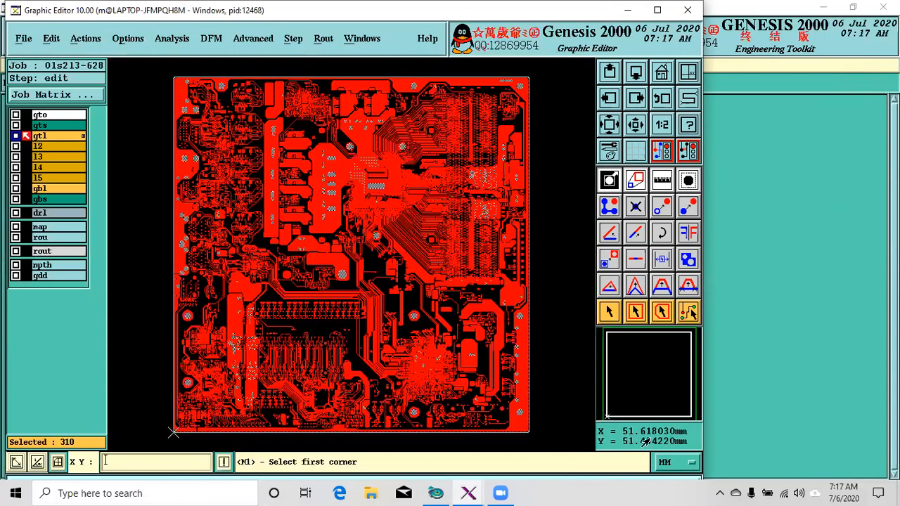
click(673, 464)
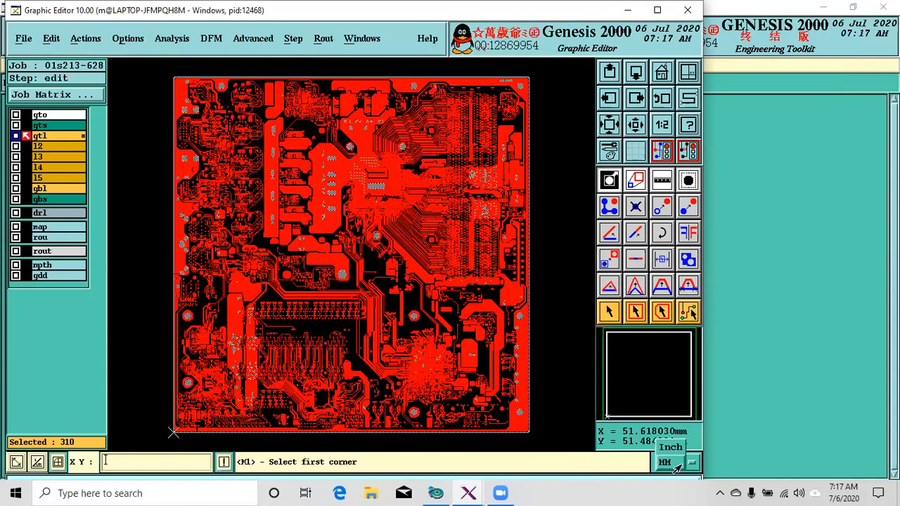
click(664, 449)
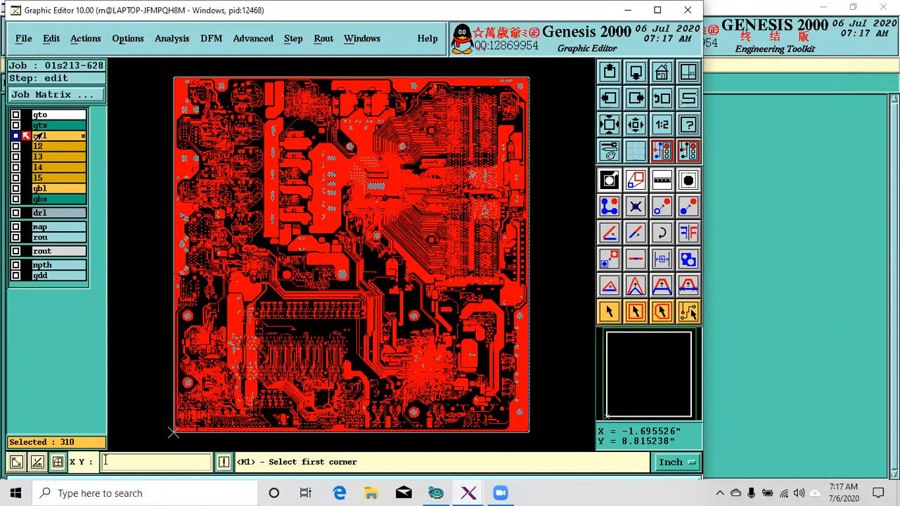
Hide and redisplay the gtl layer, and select its features again with positive polarity excluded in the features filter
click(36, 137)
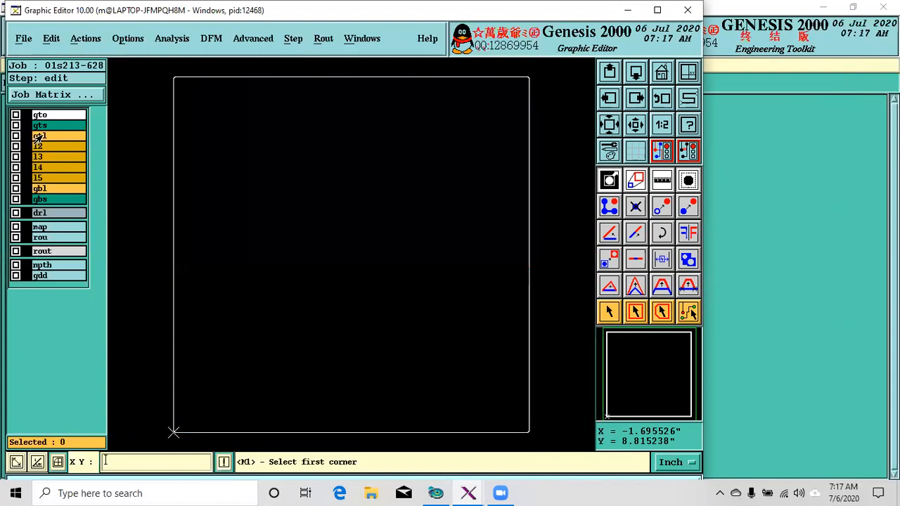
click(34, 137)
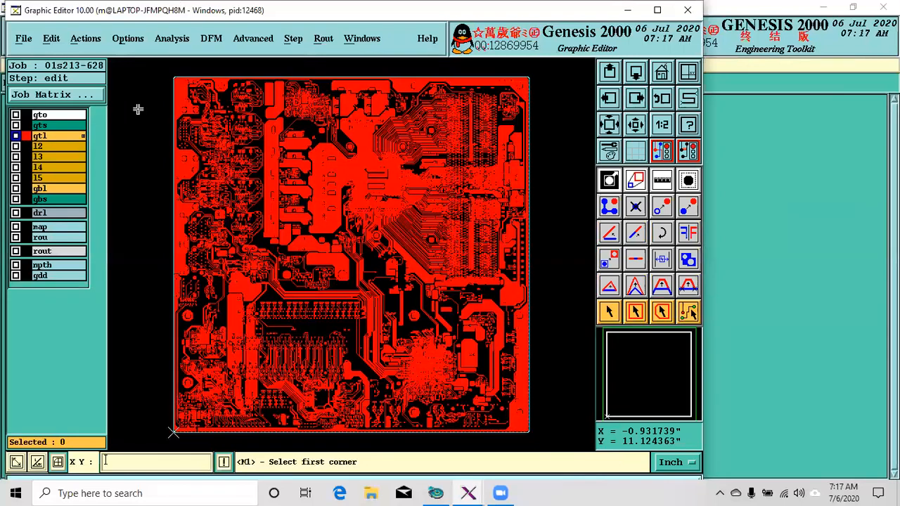
click(685, 128)
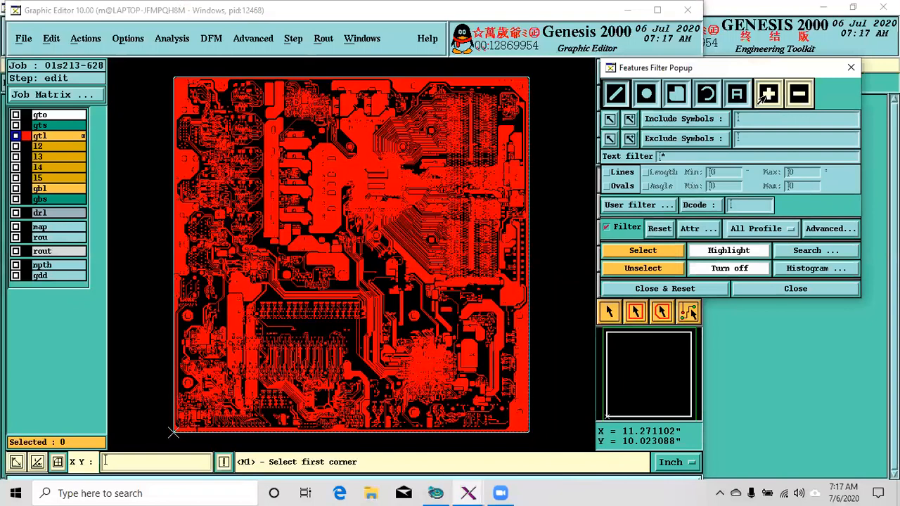
click(761, 99)
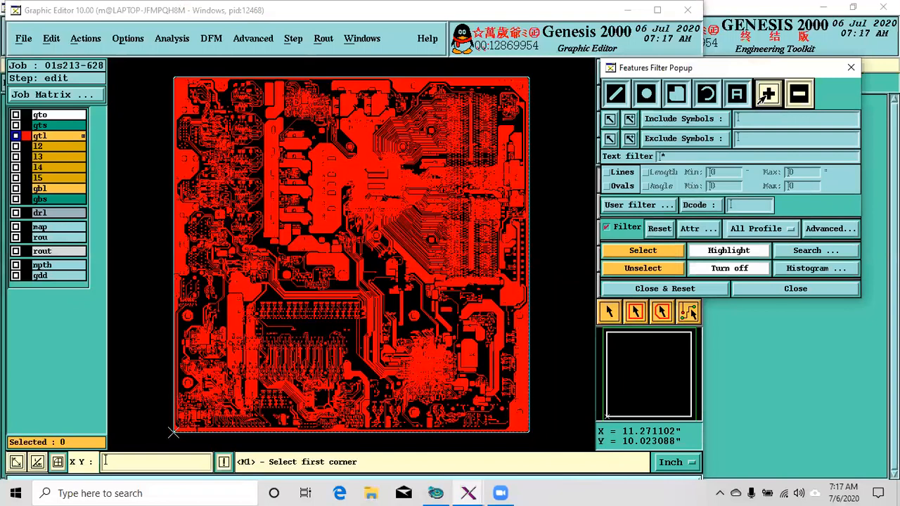
click(620, 257)
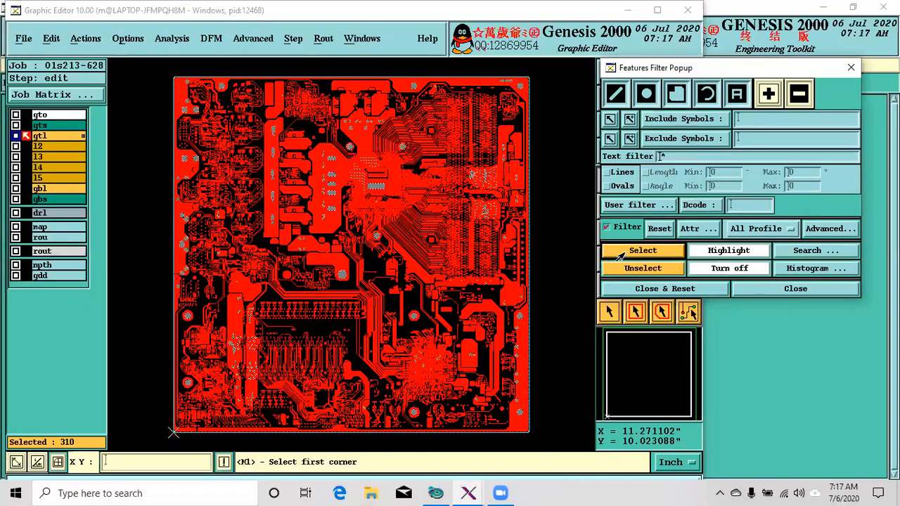
click(641, 289)
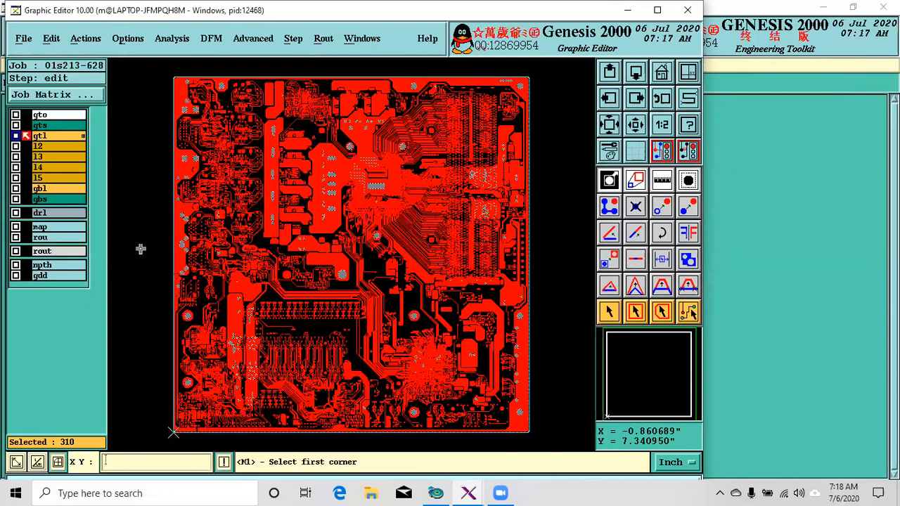
Activate single feature selection and clear the current selection on the gtl layer
click(609, 312)
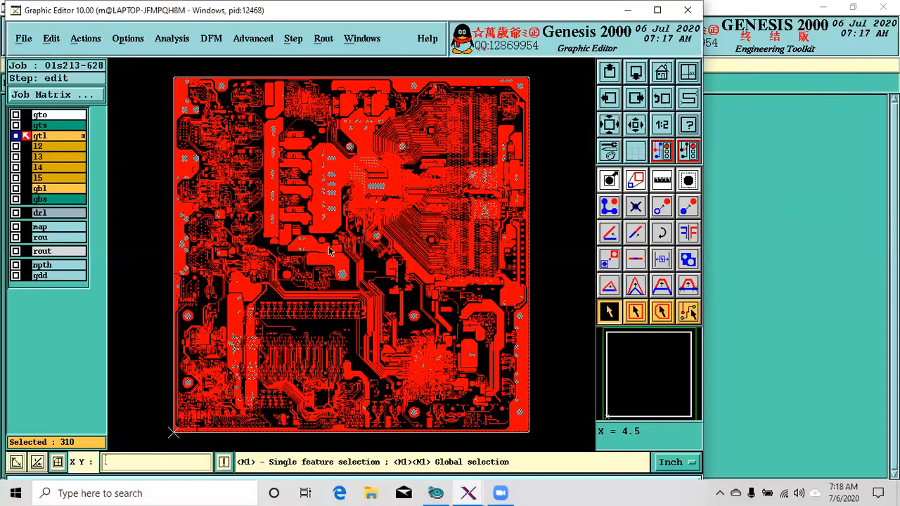
click(735, 222)
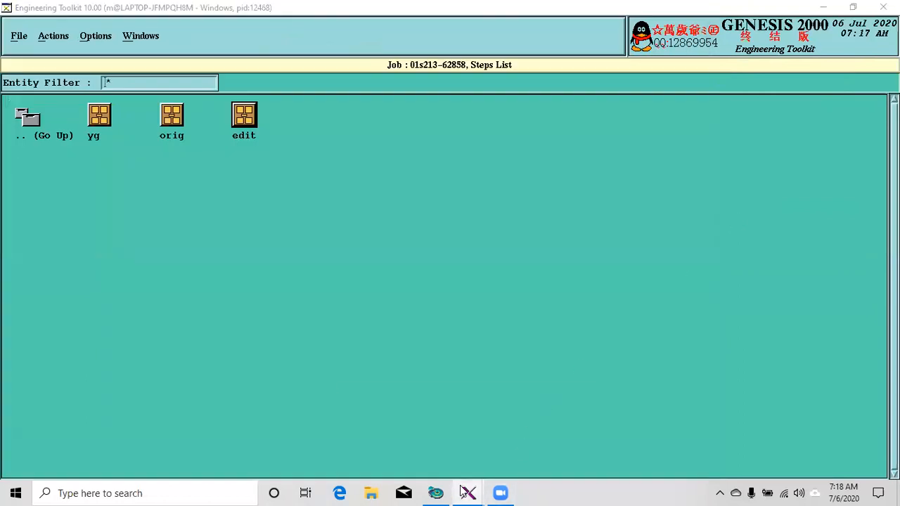
mouse_move(468, 493)
click(531, 455)
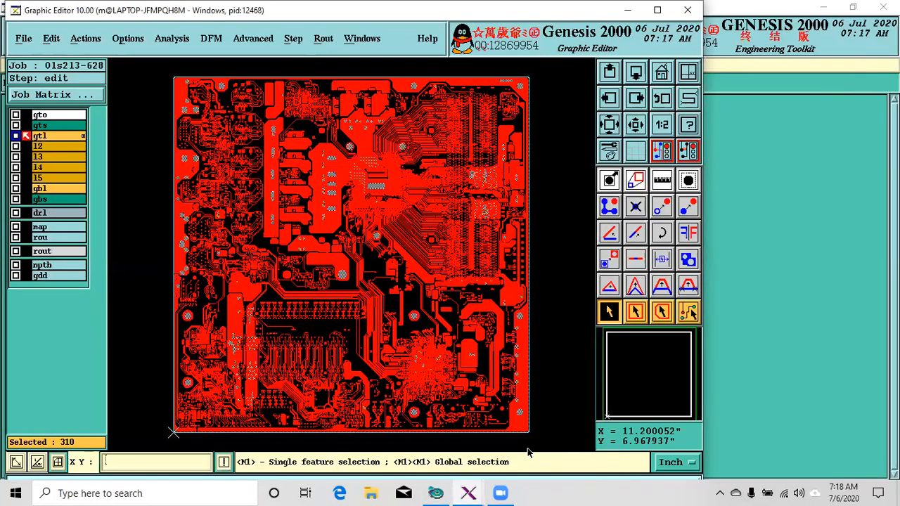
click(572, 264)
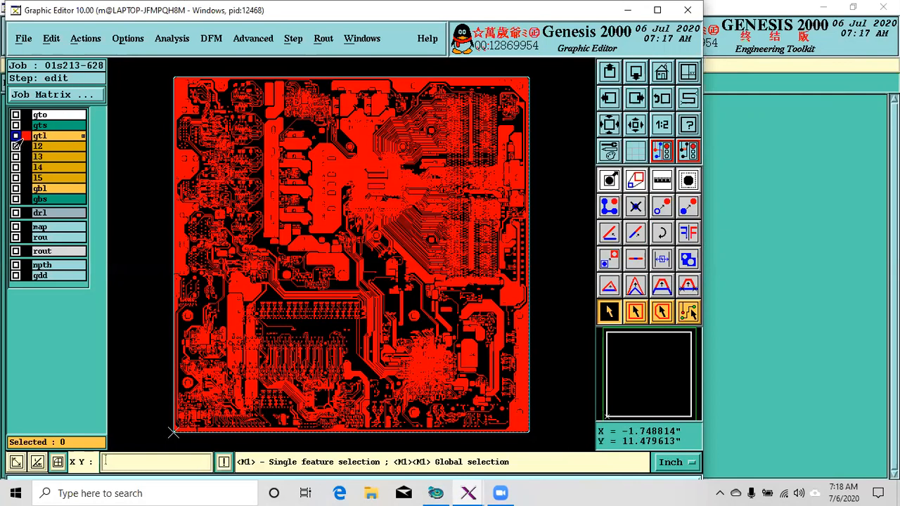
Maximize the Graphic Editor window and unmerge the gtl layer with a maximum of 10 destination layers
click(50, 39)
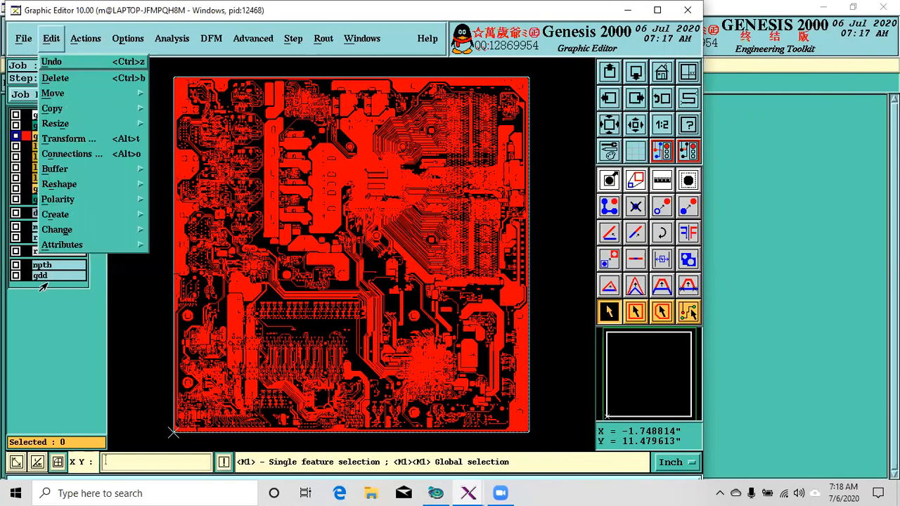
click(543, 127)
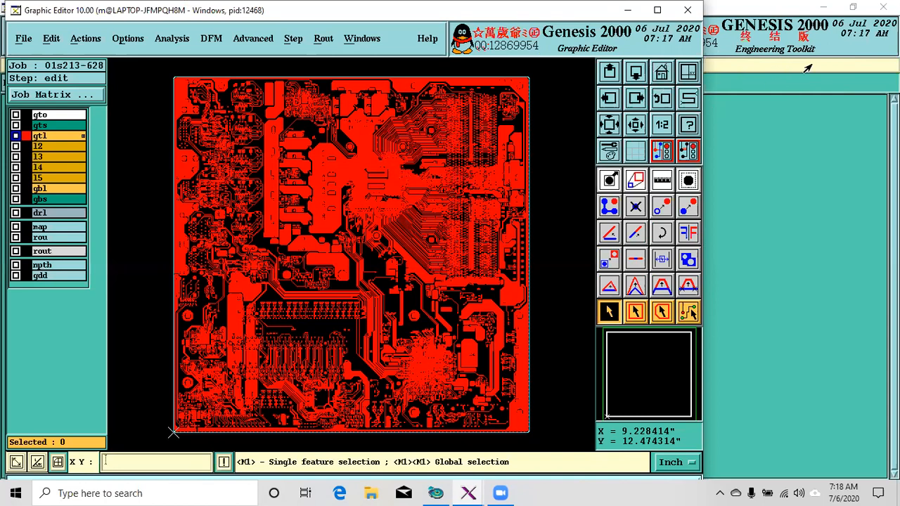
click(858, 6)
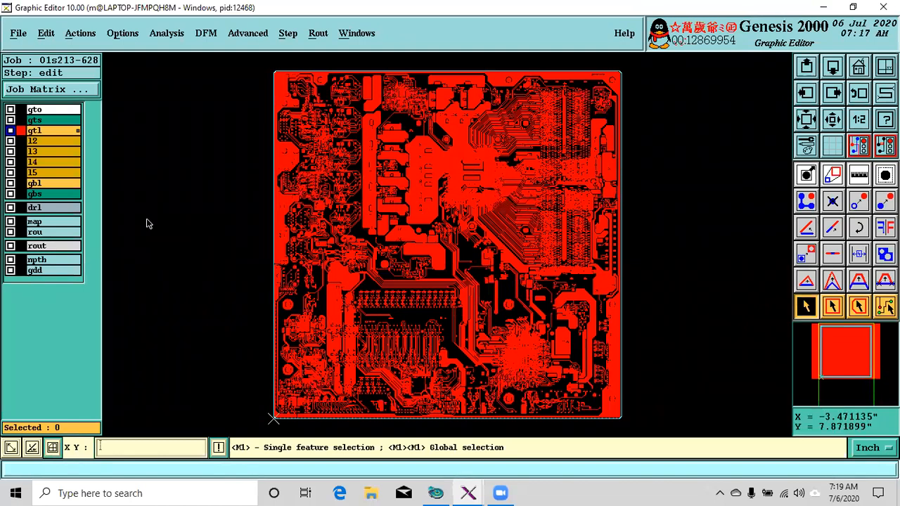
right_click(31, 134)
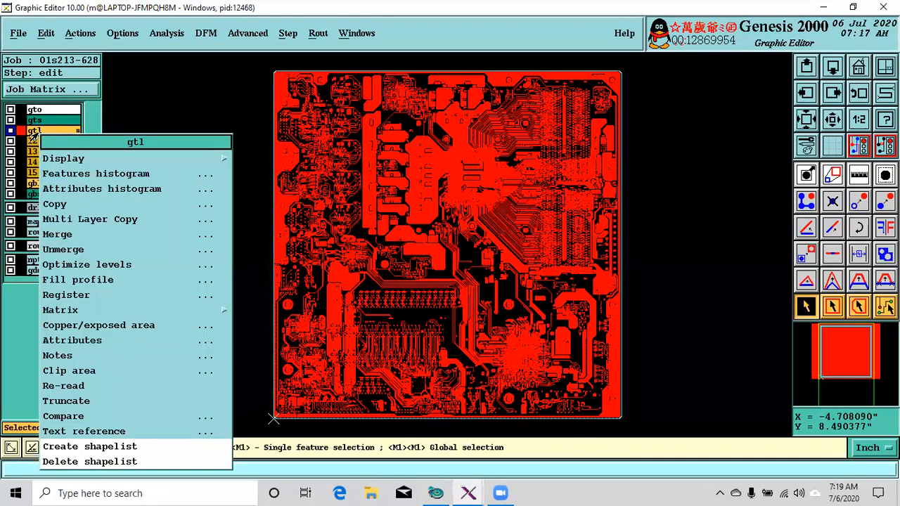
click(79, 251)
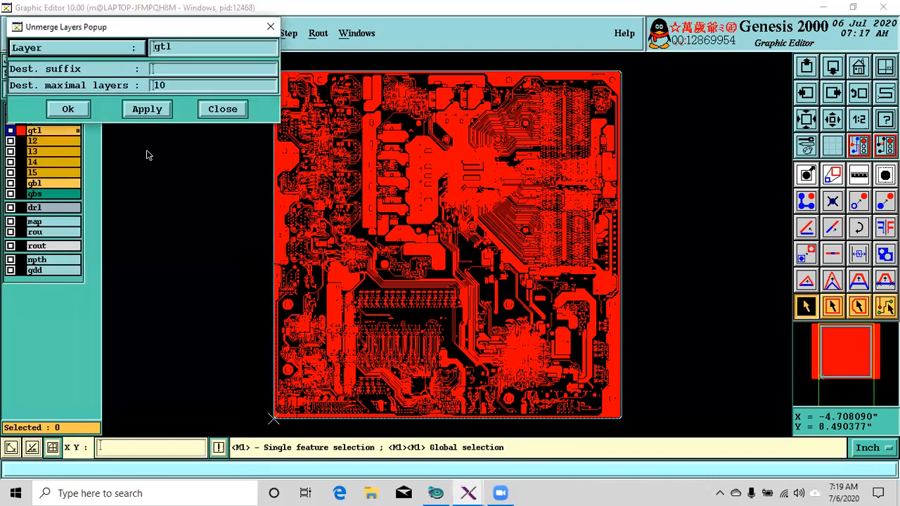
click(67, 111)
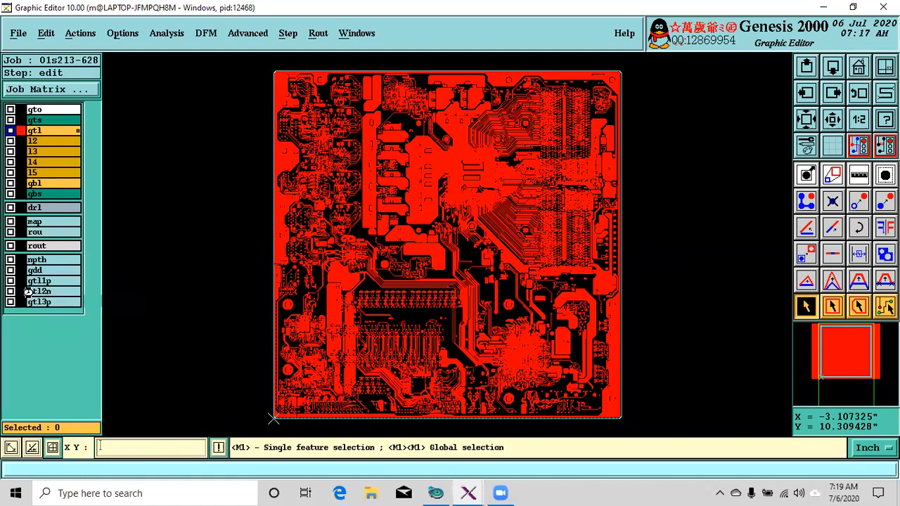
Display gtl2n as the work layer and move all its features to layer gtl1p with Invert set to Yes
click(20, 292)
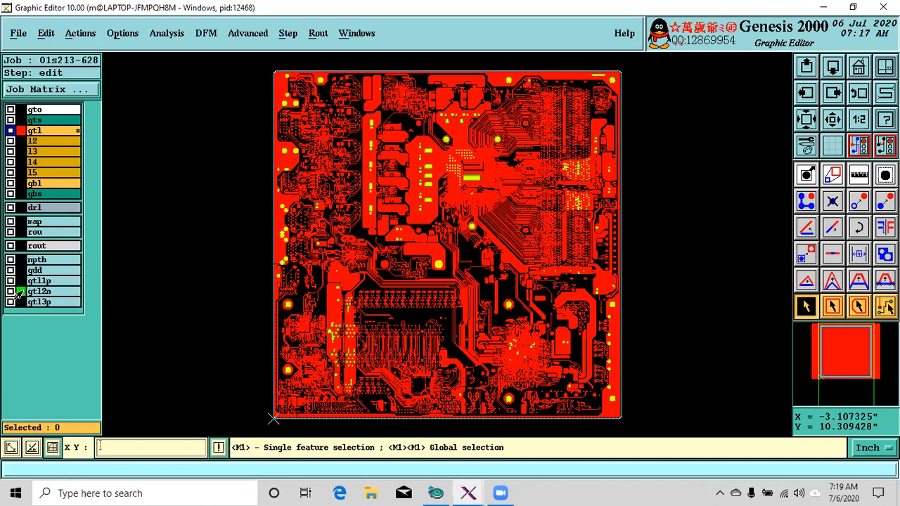
click(16, 292)
click(44, 35)
click(85, 89)
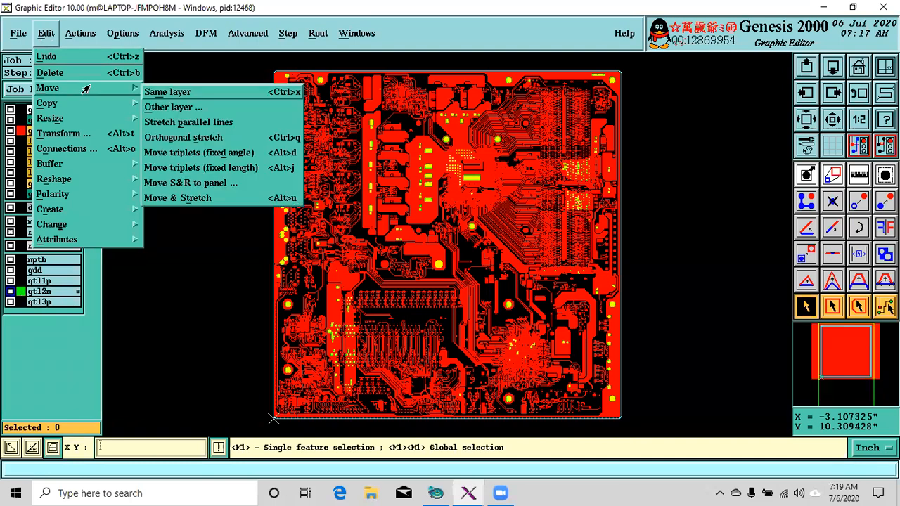
click(169, 106)
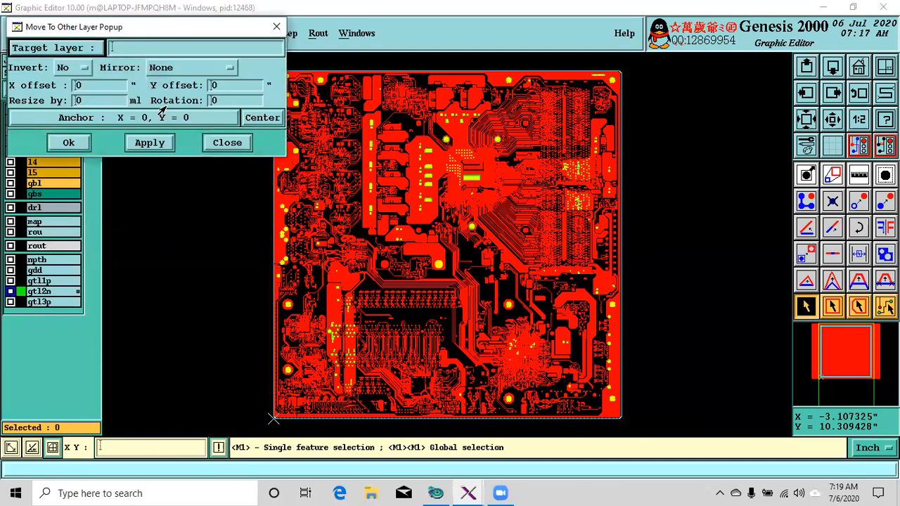
click(83, 50)
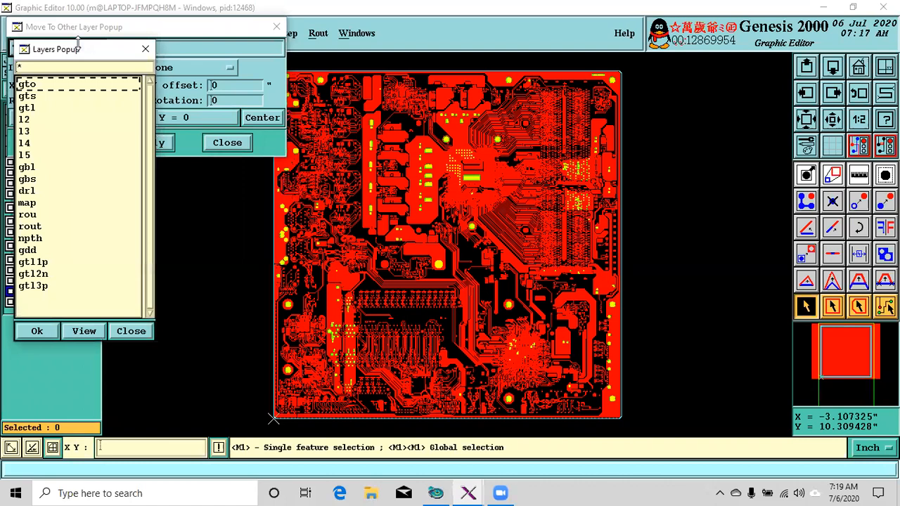
click(33, 261)
click(35, 332)
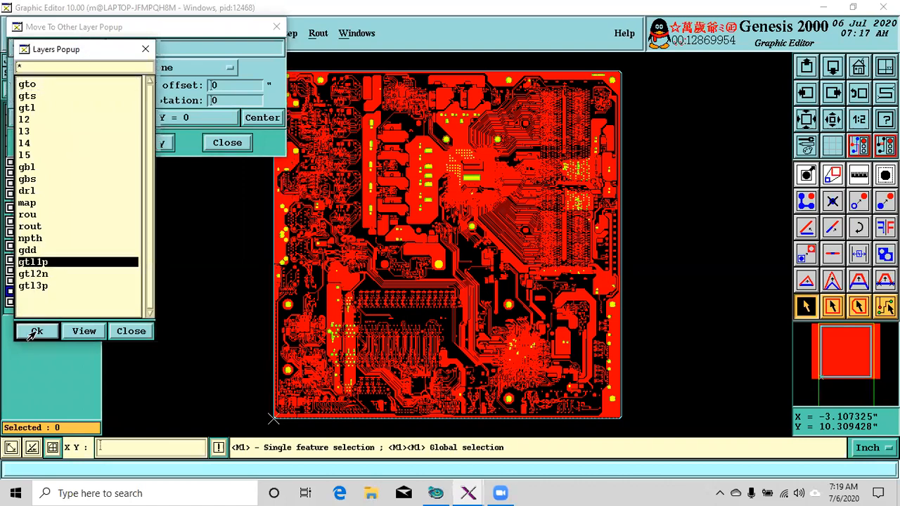
click(72, 73)
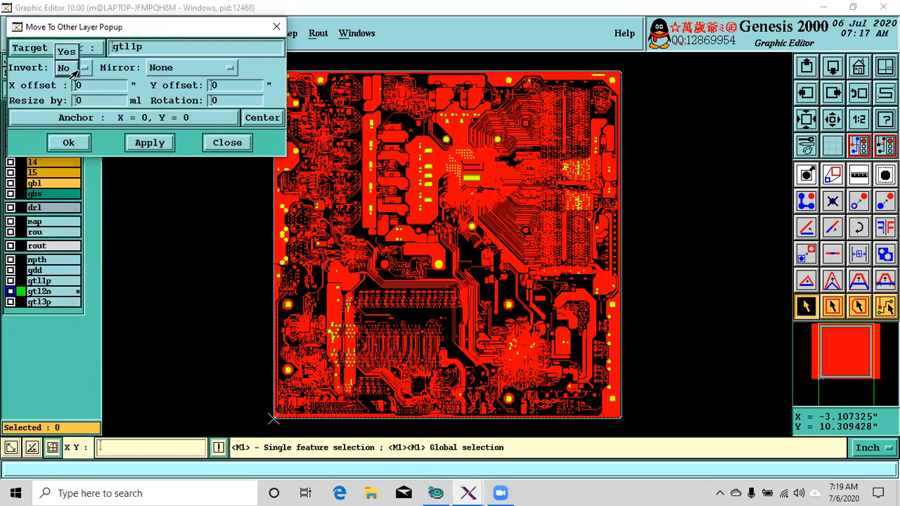
click(63, 54)
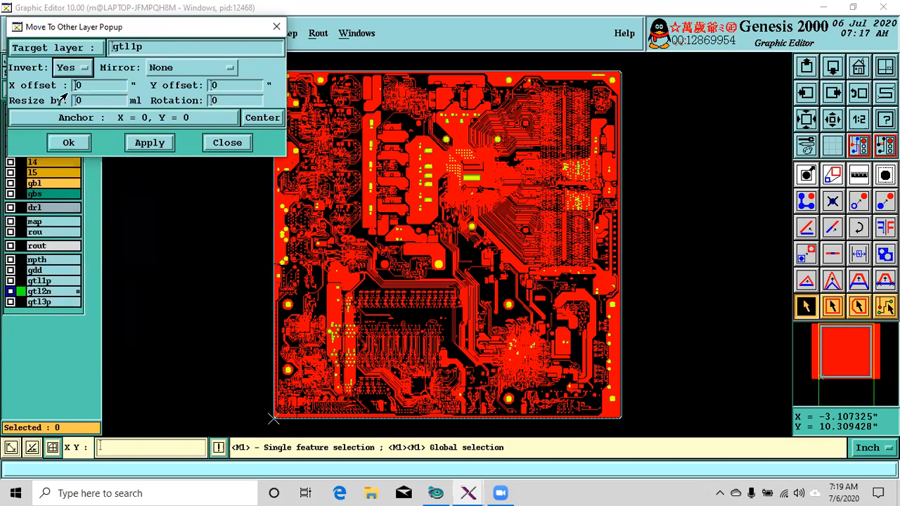
click(68, 143)
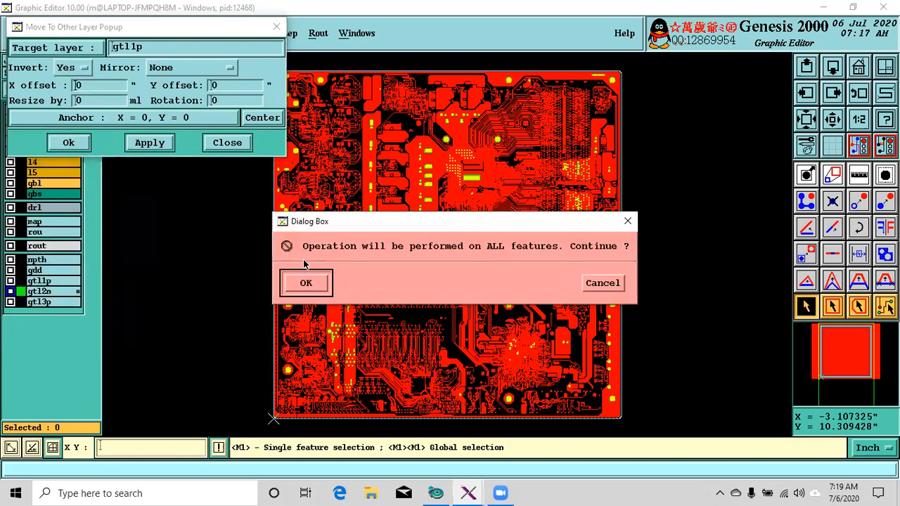
click(304, 283)
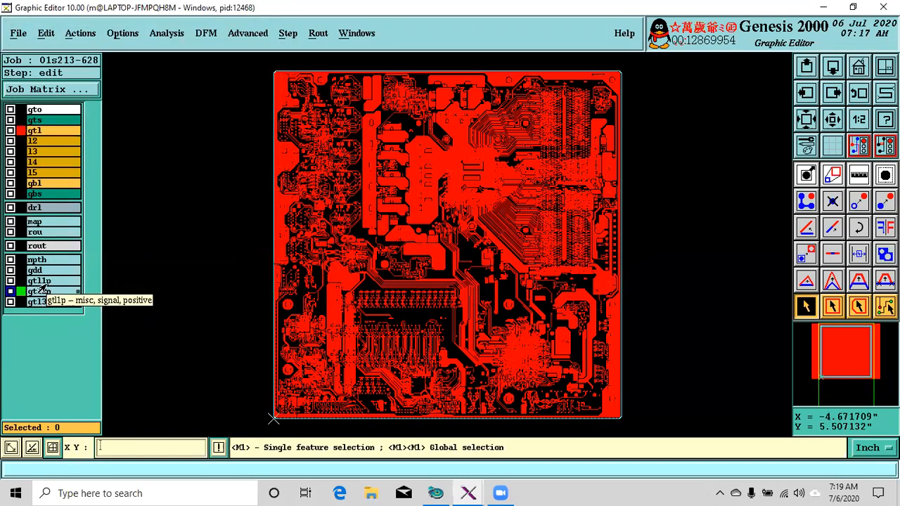
Display, hide and redisplay the gtl1p layer over gtl, and make it the work layer
click(21, 281)
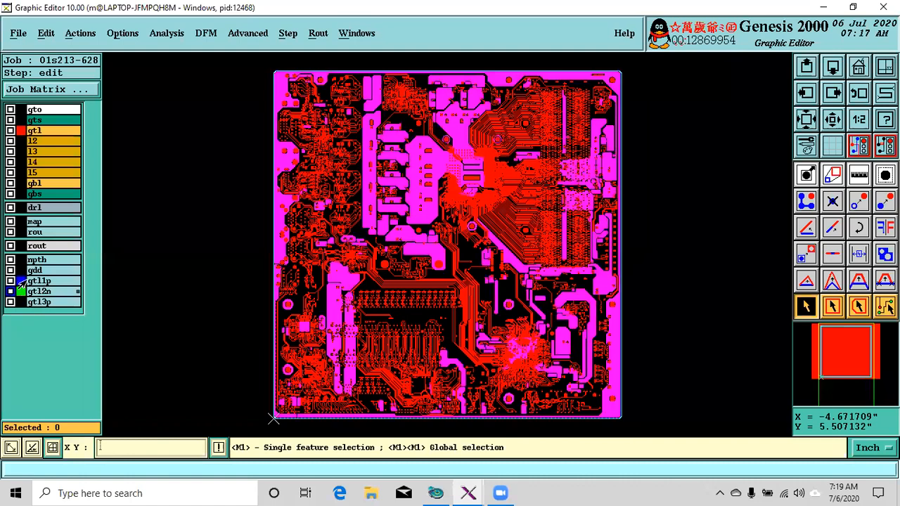
click(21, 281)
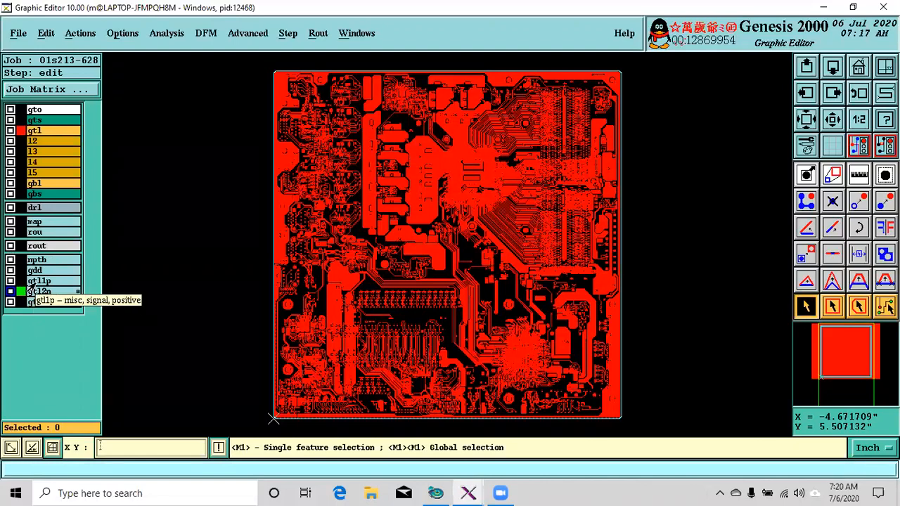
click(21, 281)
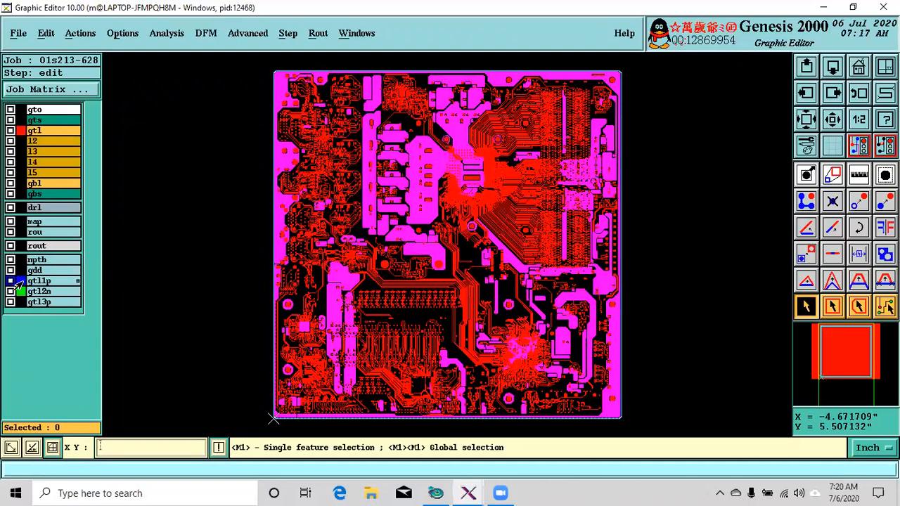
Contourize all features on gtl1p with accuracy 0, separation to islands, and a 3 ml clean-holes maximum size in X and Y mode
right_click(16, 282)
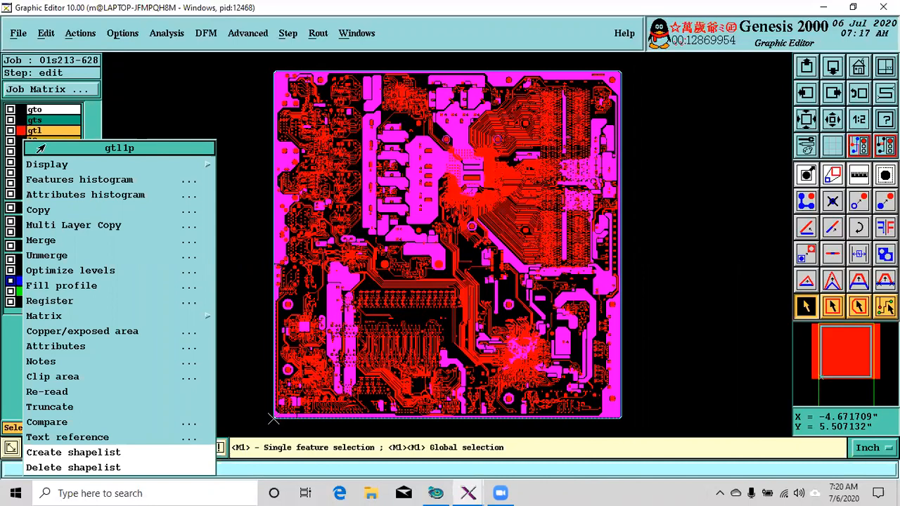
click(44, 33)
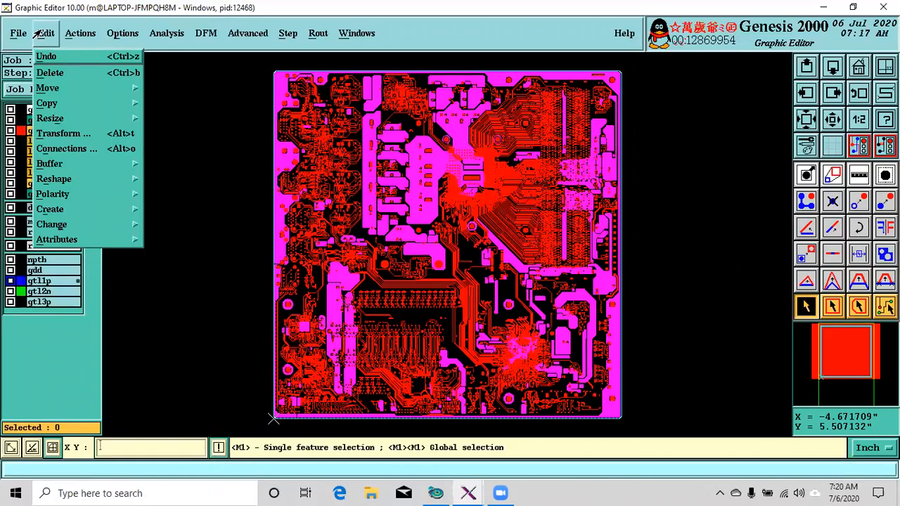
mouse_move(93, 181)
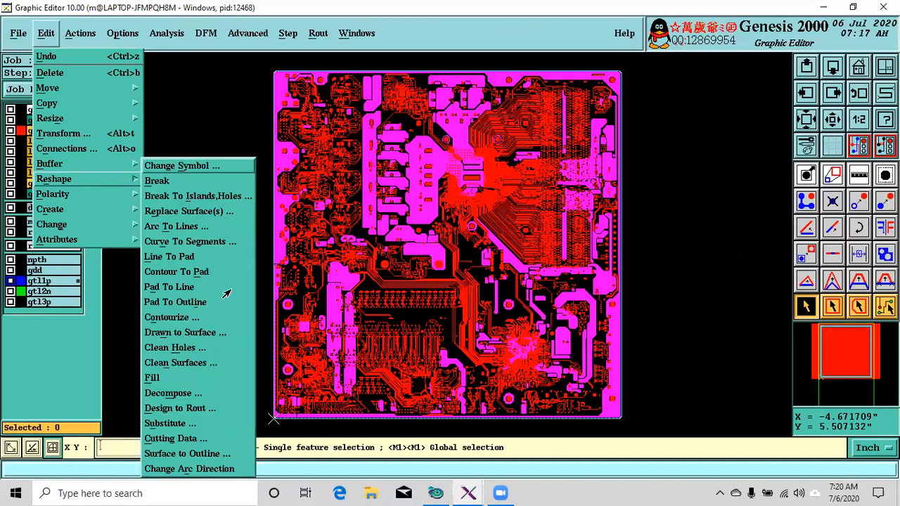
click(186, 318)
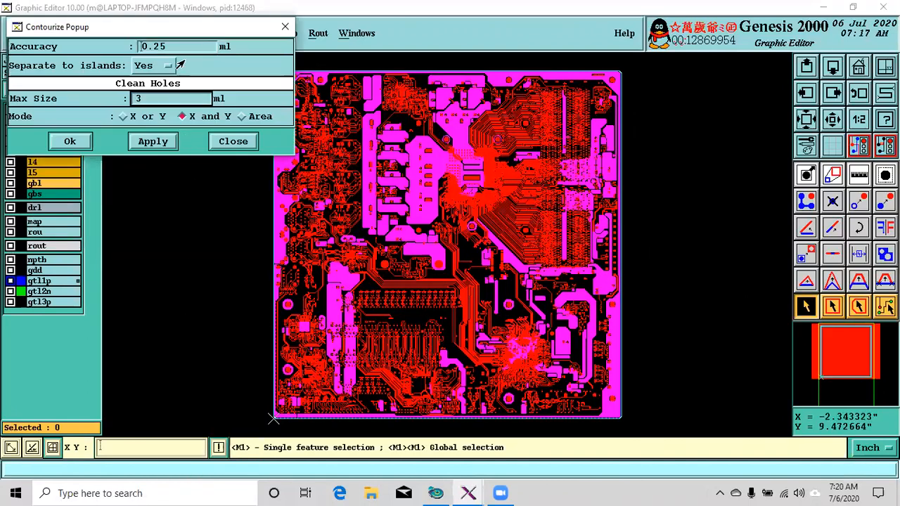
key(BackSpace)
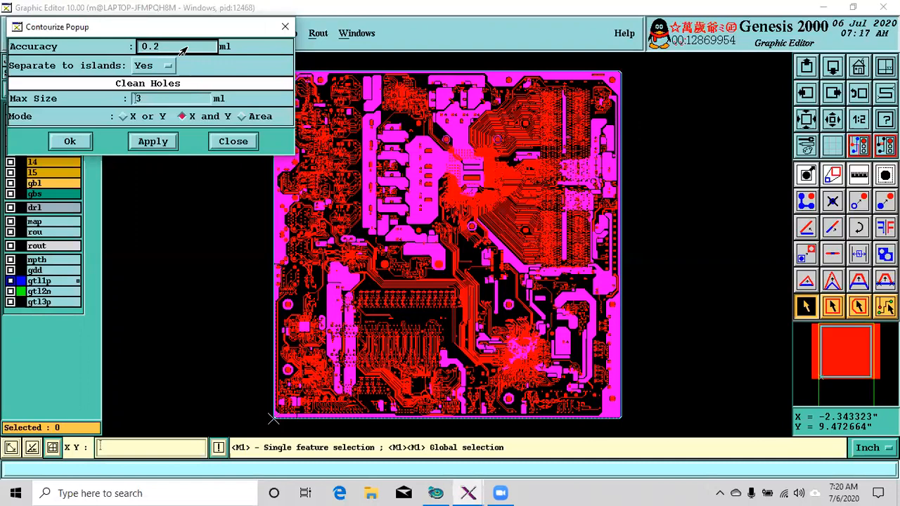
key(BackSpace)
key(BackSpace)
click(62, 141)
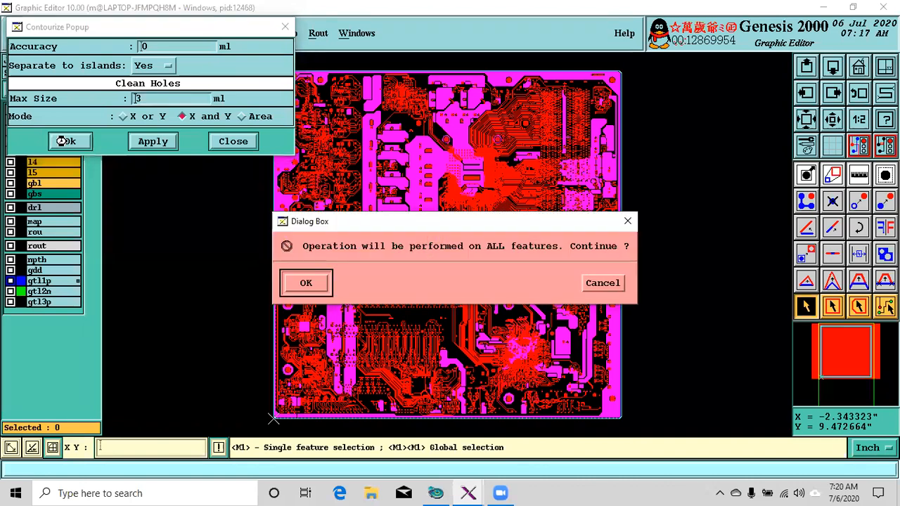
click(305, 283)
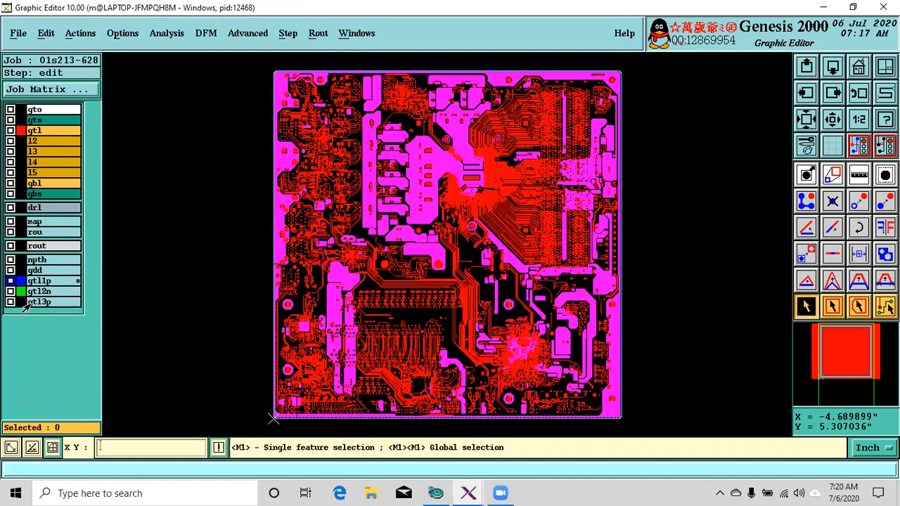
Display gtl3p as the work layer, move all its features to gtl1p with Invert set to No, and make gtl1p the work layer
click(18, 302)
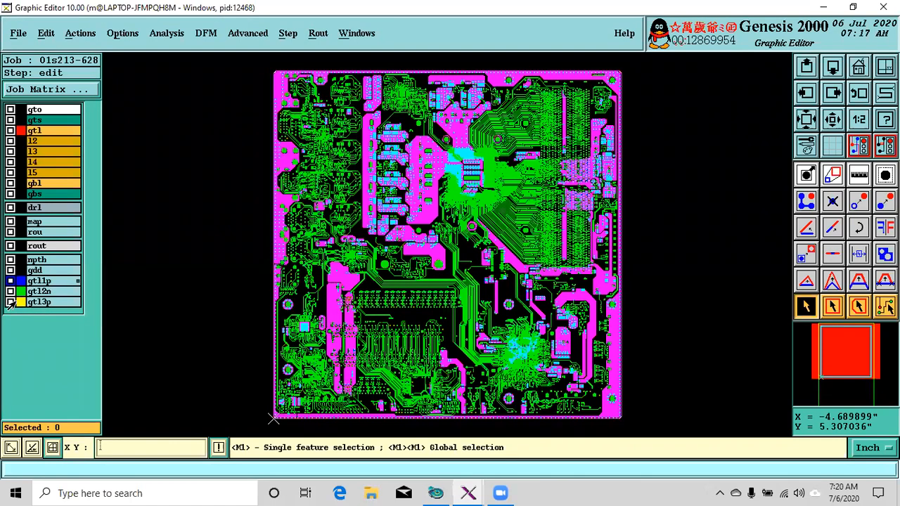
click(31, 305)
right_click(31, 307)
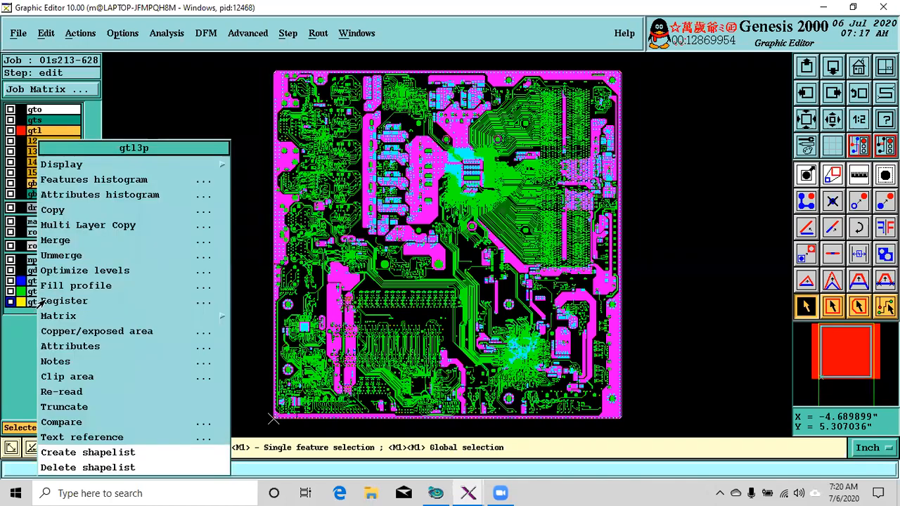
click(46, 33)
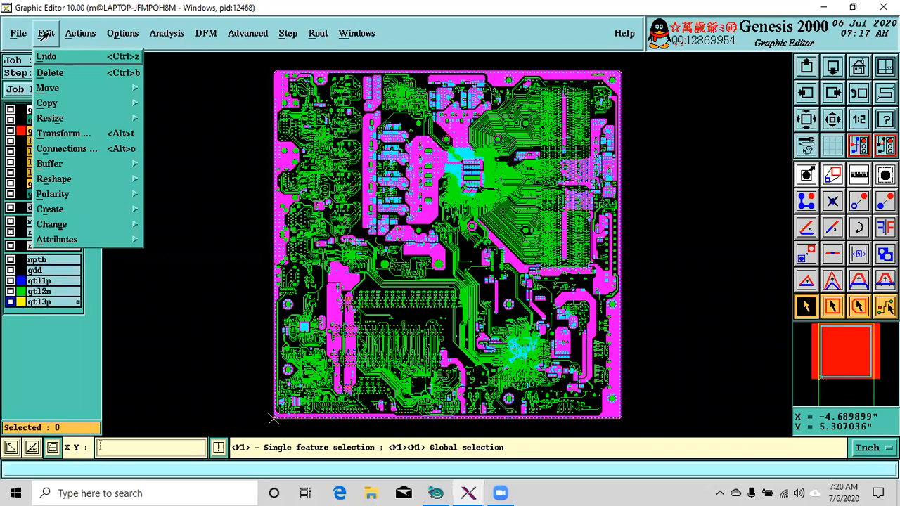
mouse_move(80, 88)
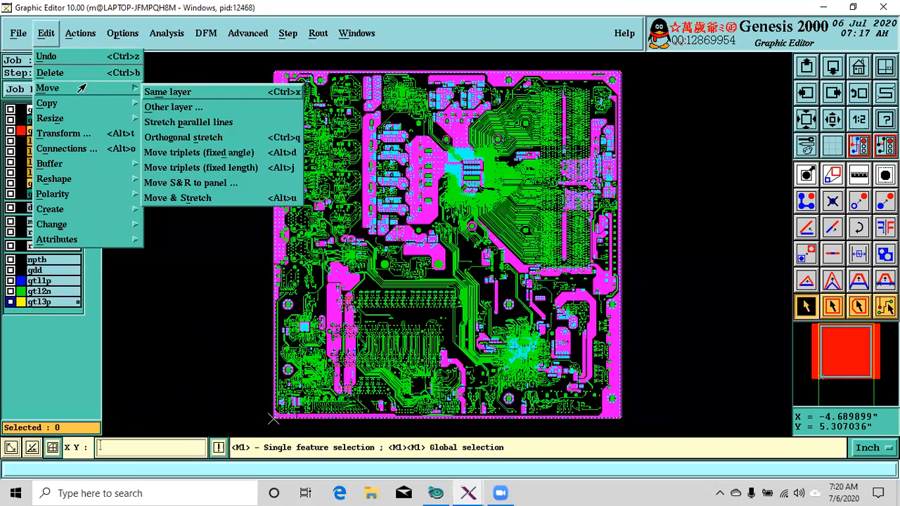
click(169, 109)
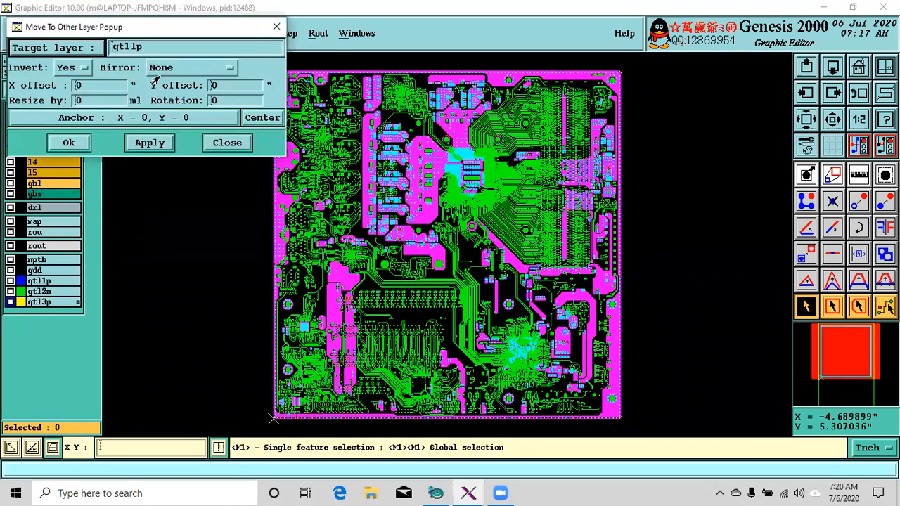
click(69, 71)
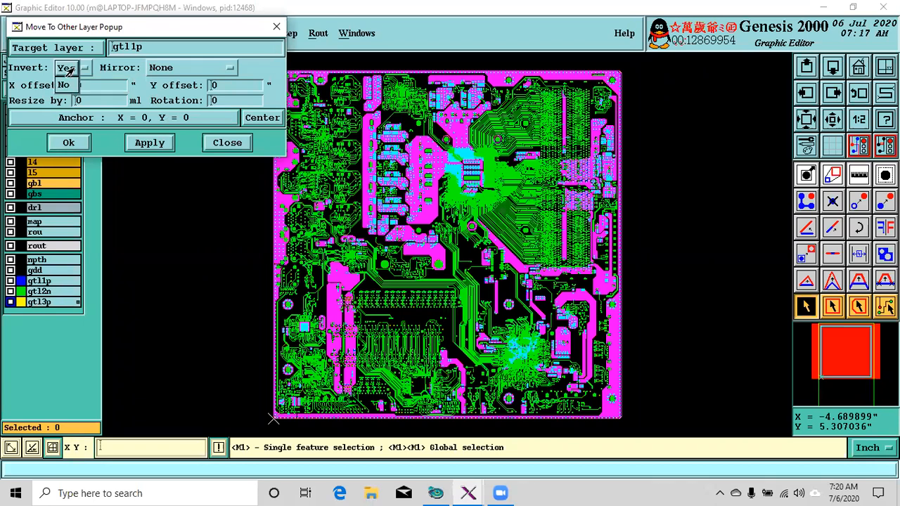
click(62, 86)
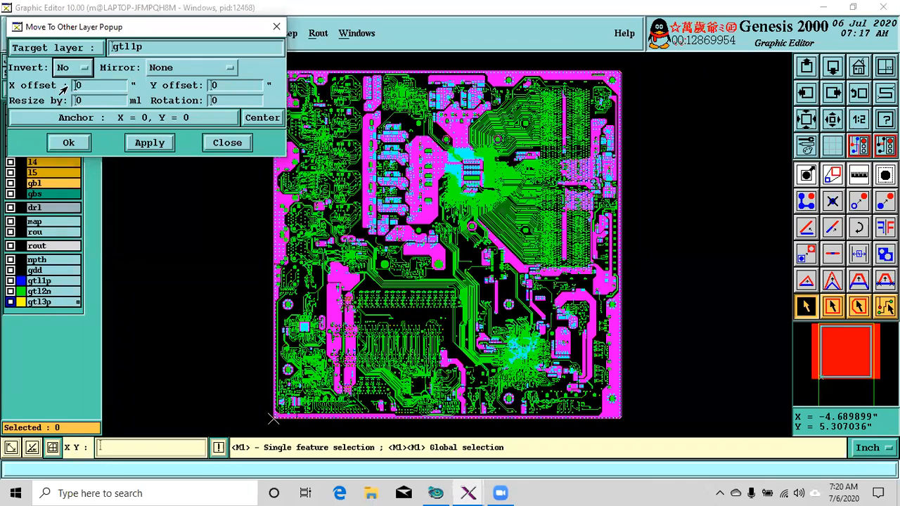
click(63, 138)
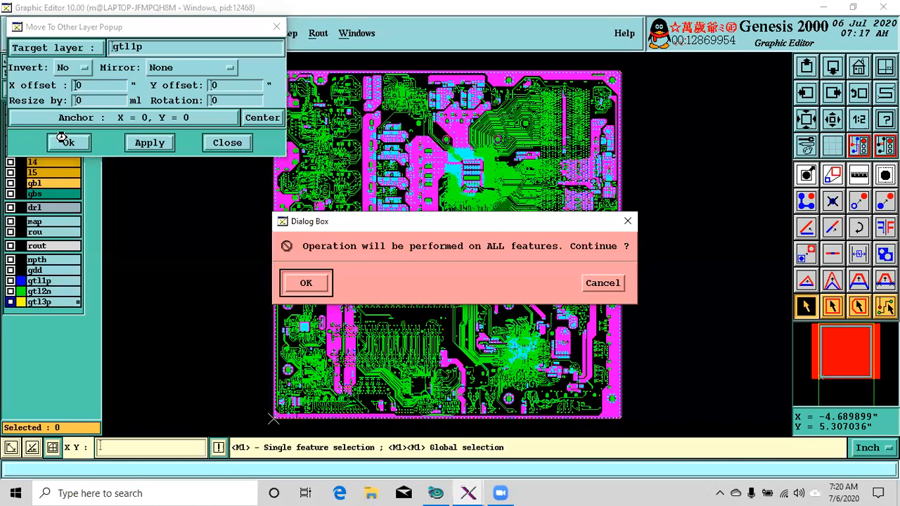
click(290, 282)
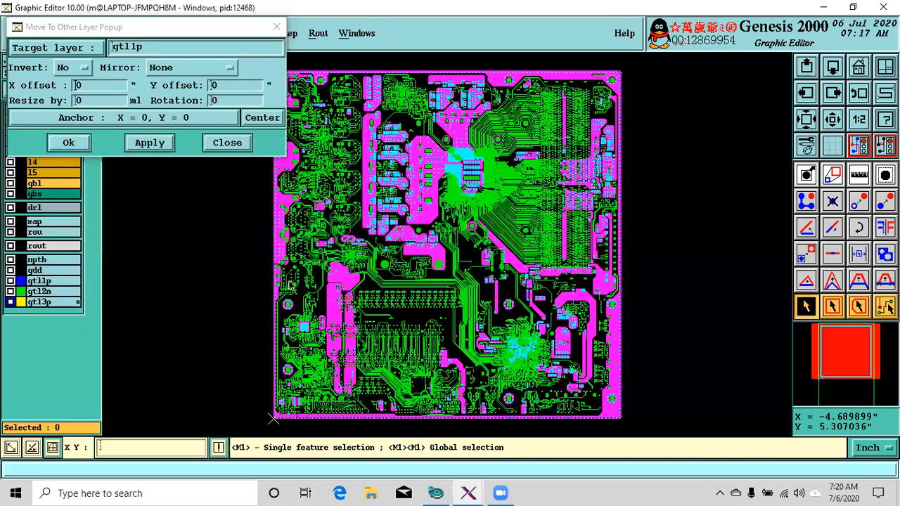
click(19, 285)
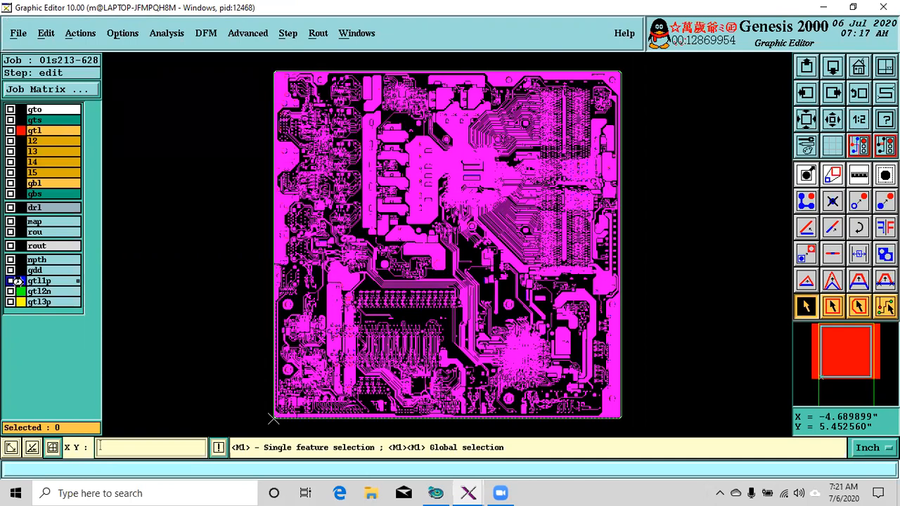
Open the layer comparison for gtl1p and move its dialog clear of the layer list
right_click(20, 284)
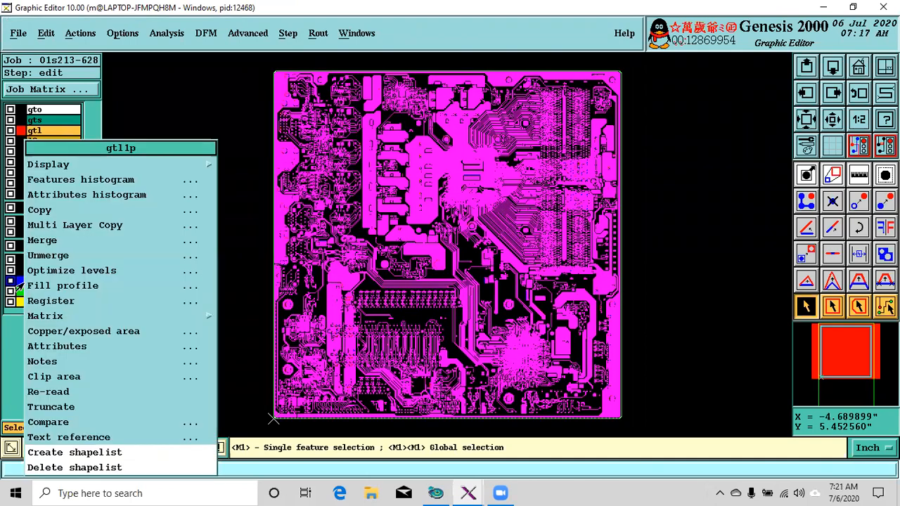
click(76, 423)
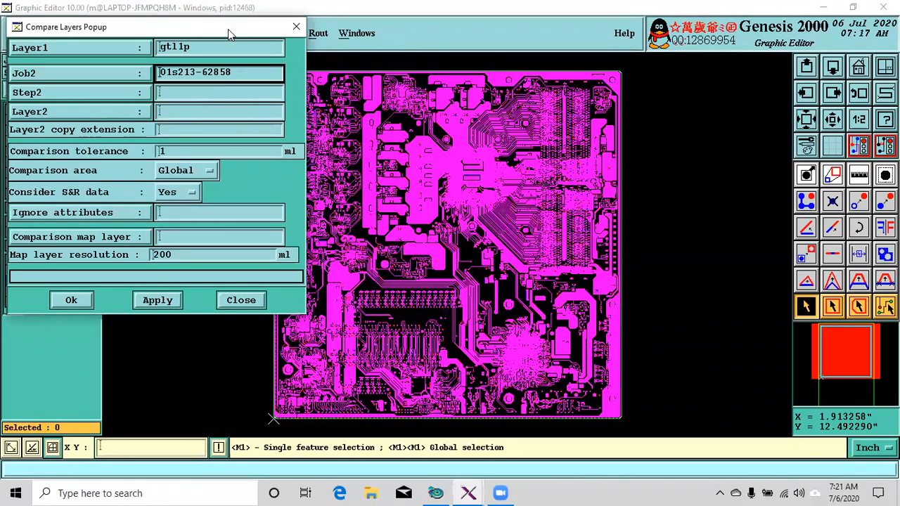
drag(228, 29, 363, 30)
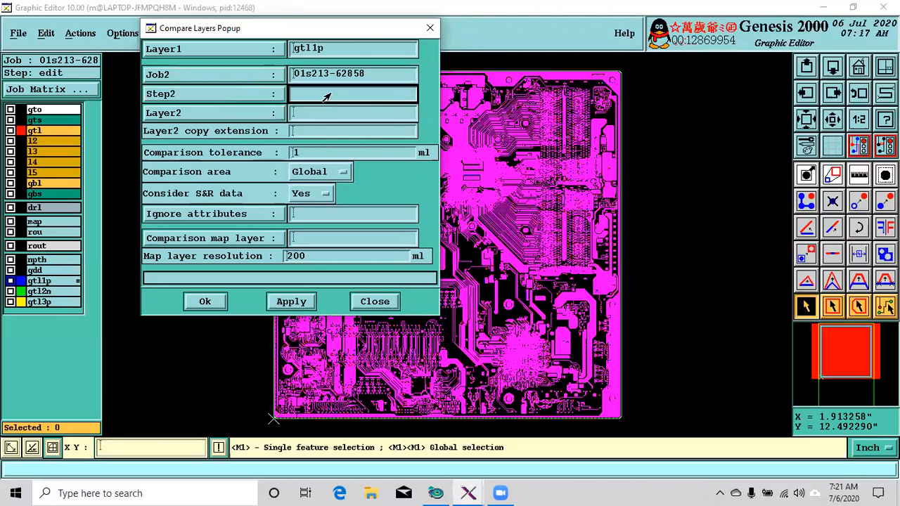
text(gtl)
click(310, 114)
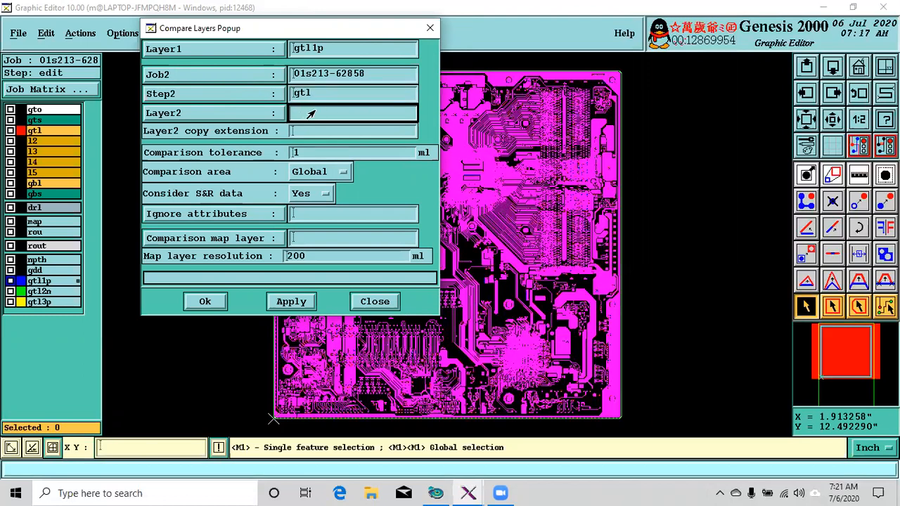
click(312, 95)
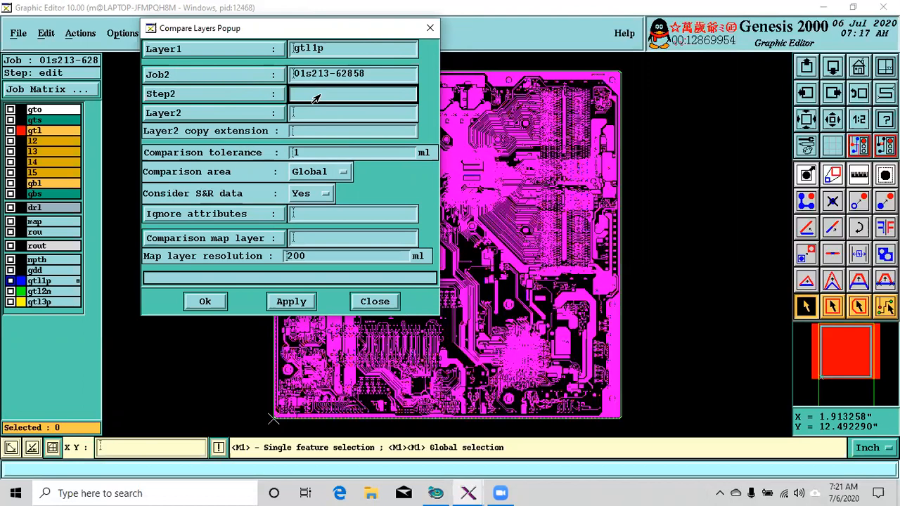
text(edit)
click(310, 112)
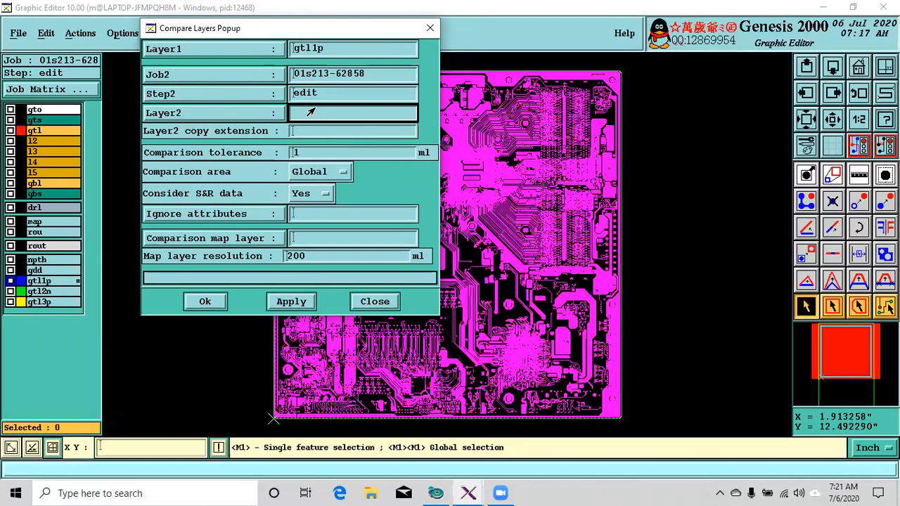
text(g)
click(315, 95)
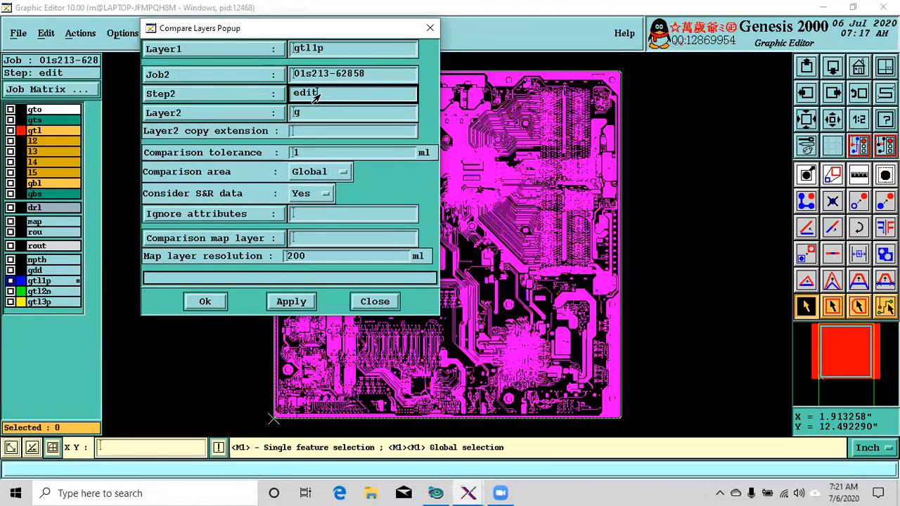
key(BackSpace)
click(320, 114)
key(BackSpace)
click(320, 94)
key(Tab)
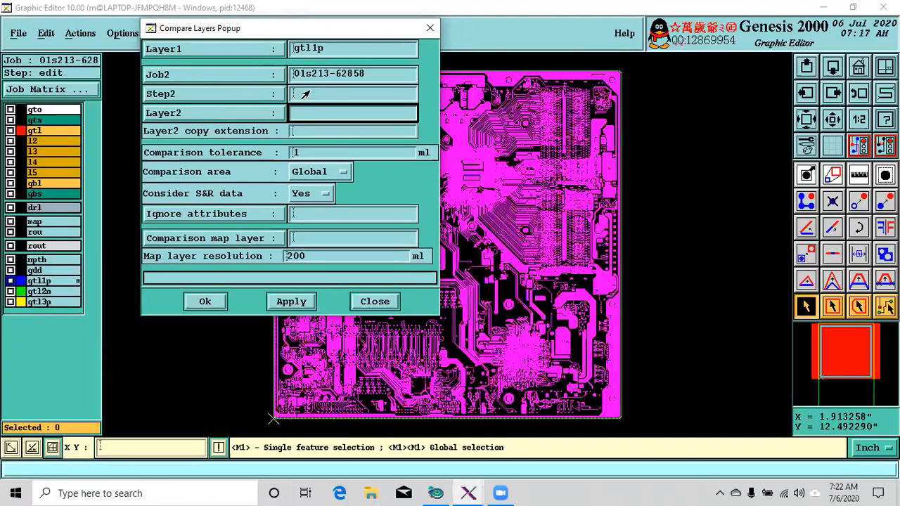
click(304, 93)
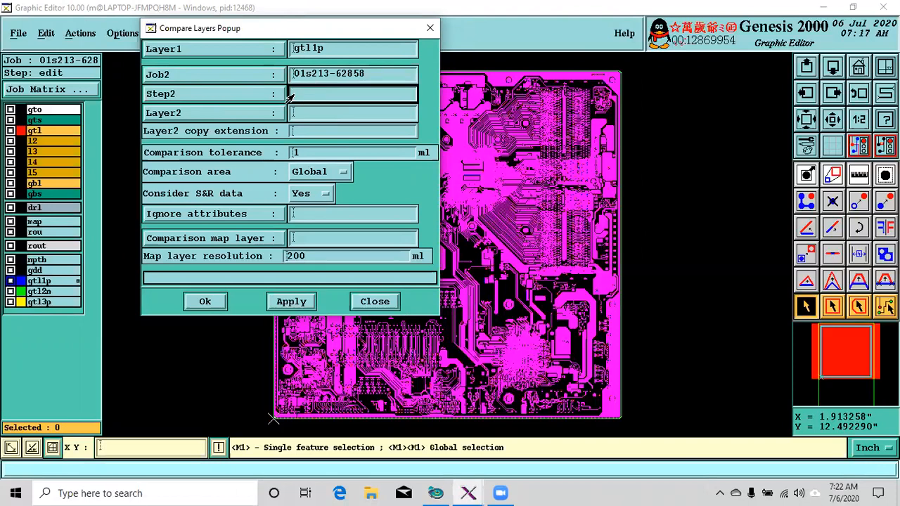
Choose step edit and layer gtl as the reference that gtl1p is compared with
click(199, 98)
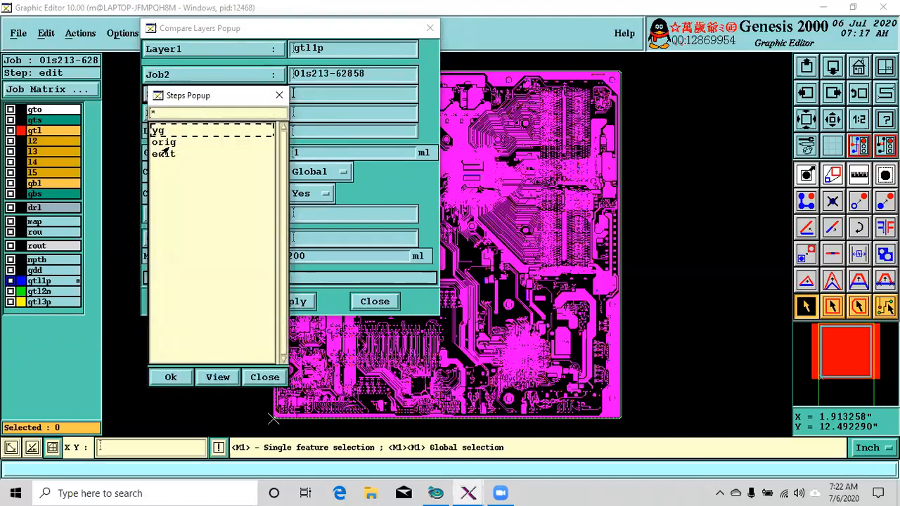
click(162, 154)
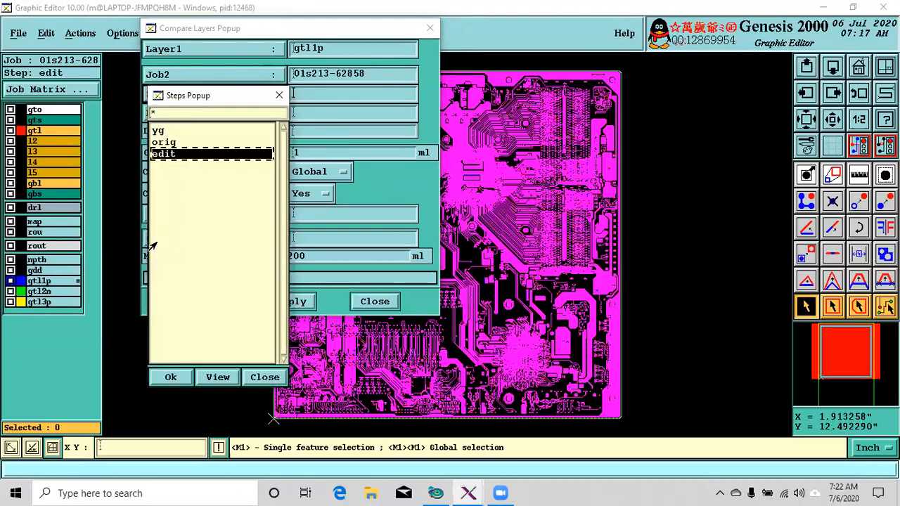
click(169, 378)
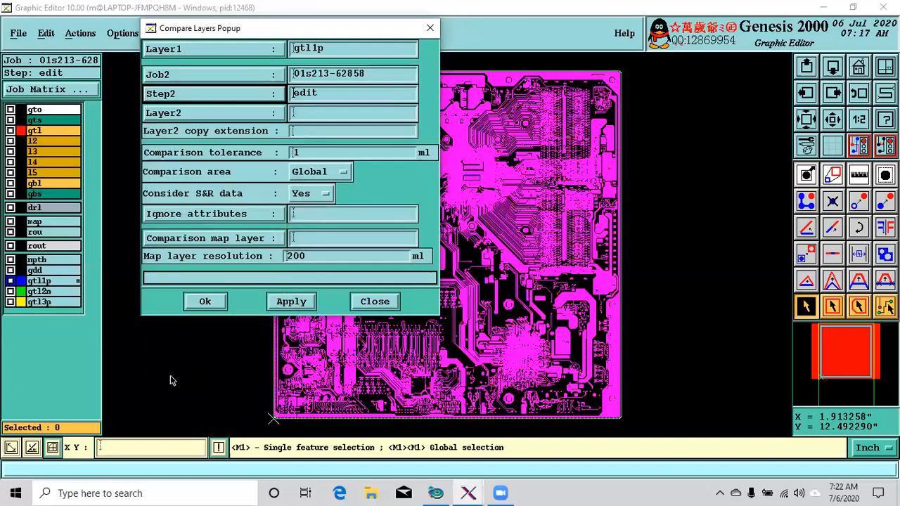
click(254, 112)
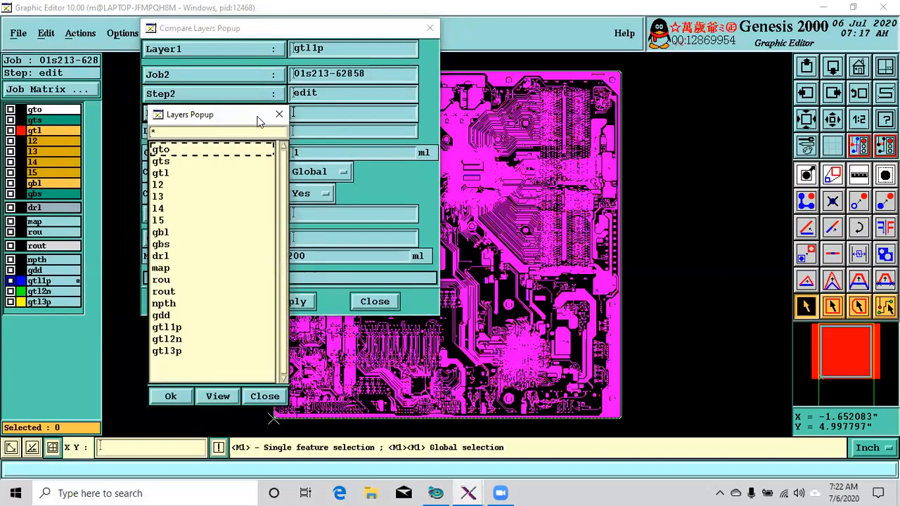
click(160, 174)
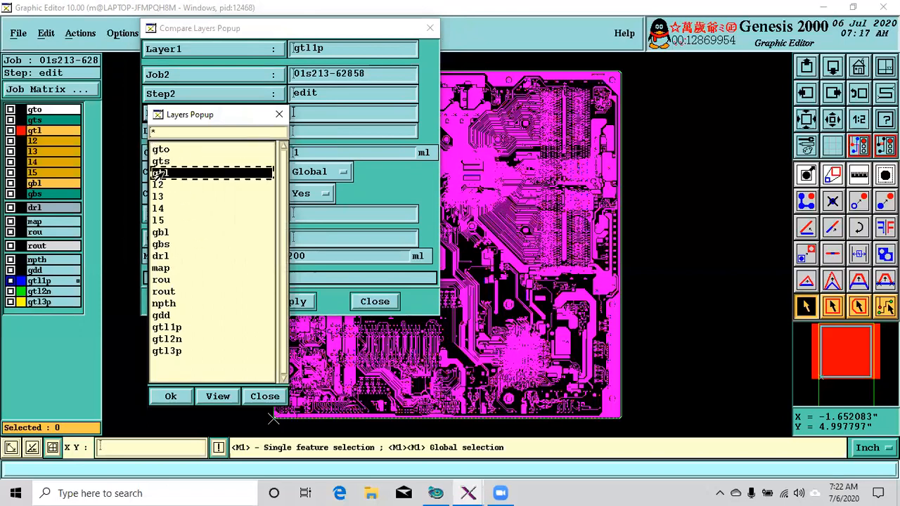
click(165, 396)
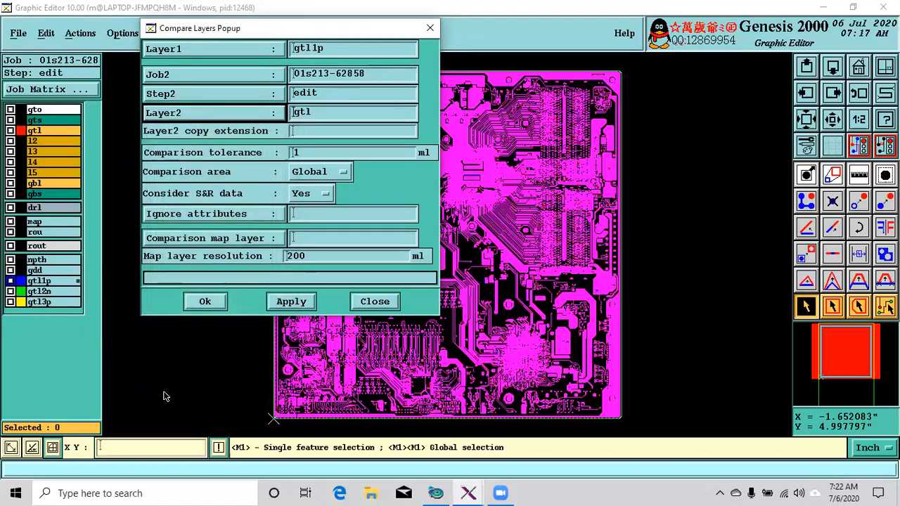
Set the comparison tolerance to 0.3 ml, name the comparison map layer t, and run the comparison
click(314, 220)
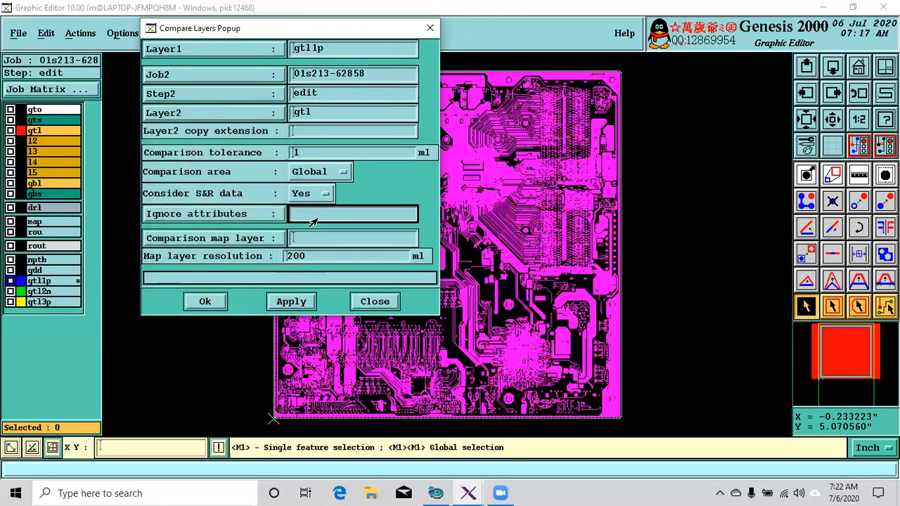
click(333, 154)
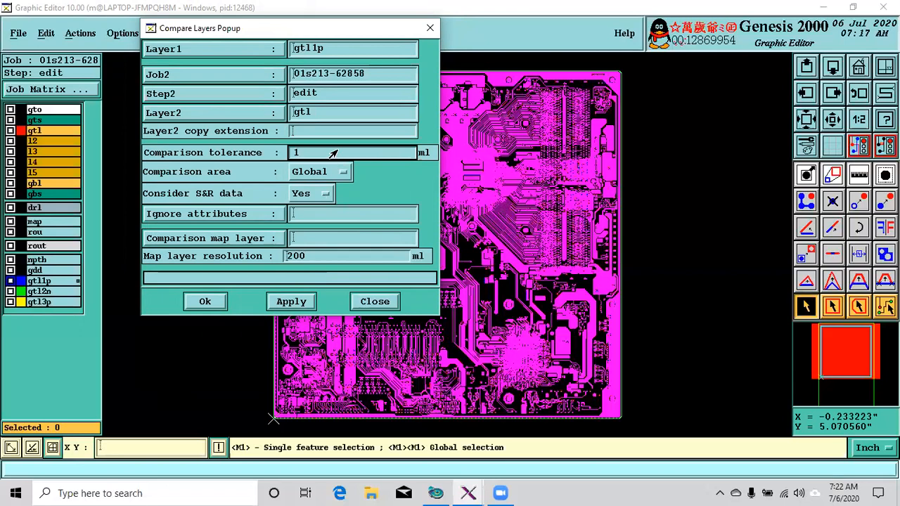
key(BackSpace)
text(0.3)
click(309, 241)
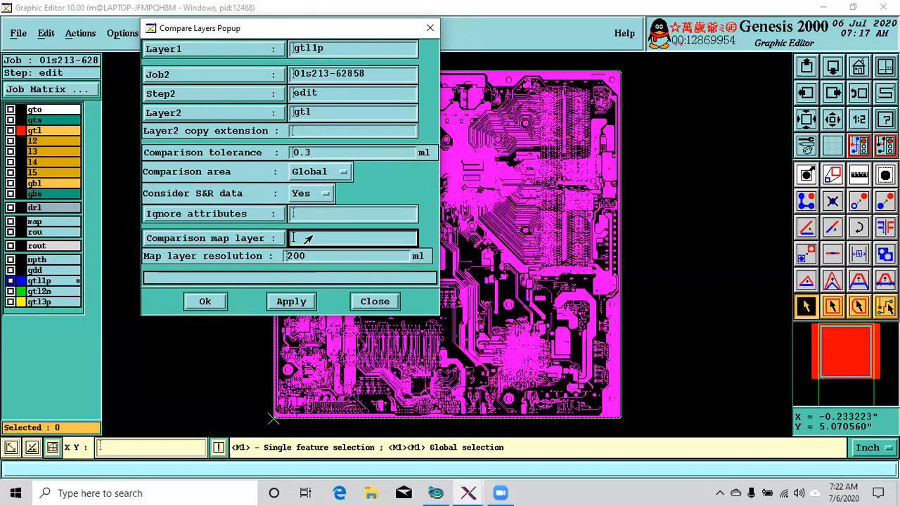
text(t)
key(Tab)
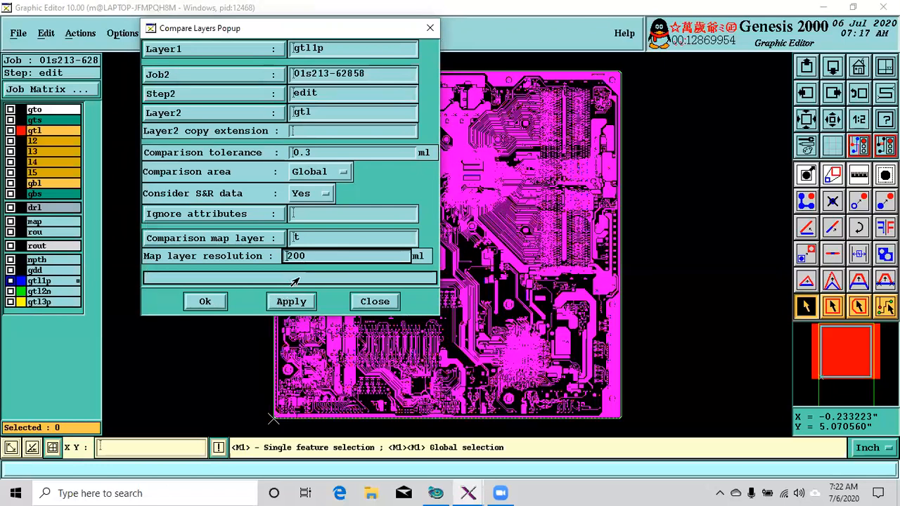
click(292, 298)
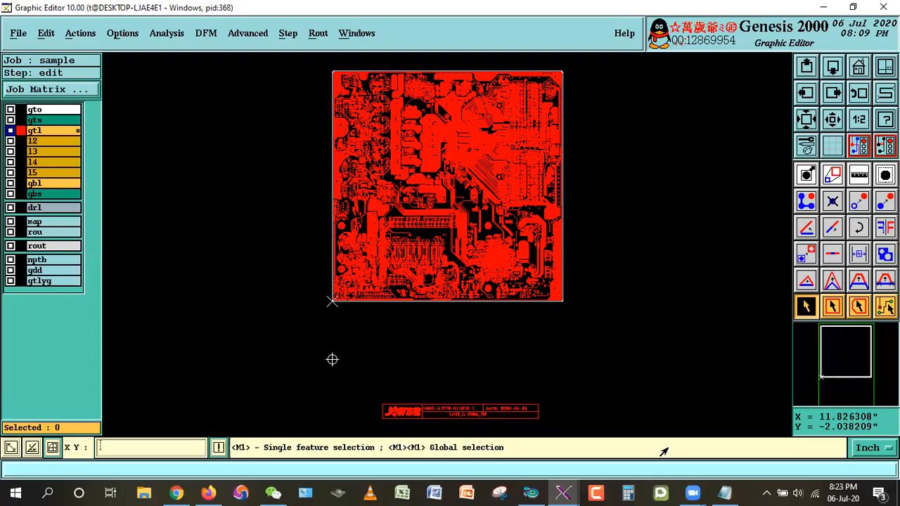
Switch to Notepad to review item 02 on unmerging outer layers in Outer Layer Steps.txt, and return to the Graphic Editor
click(728, 493)
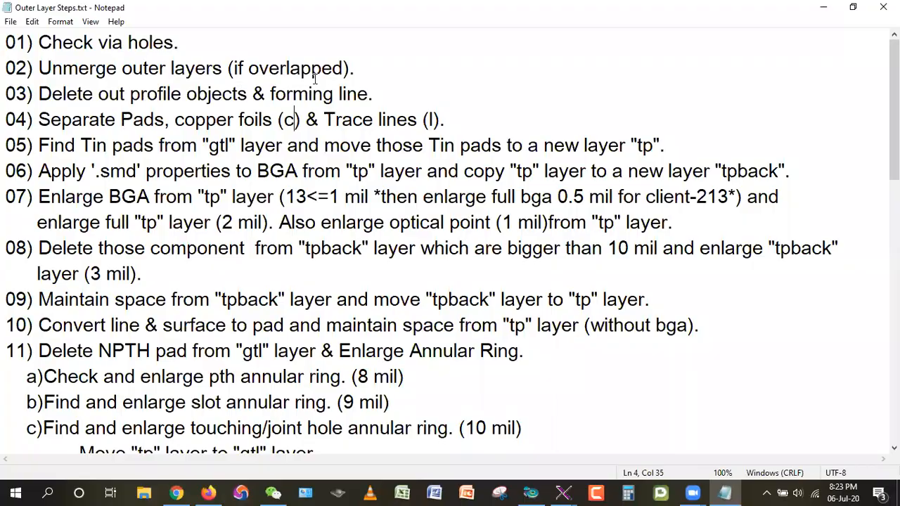
drag(6, 93, 220, 83)
drag(16, 67, 355, 68)
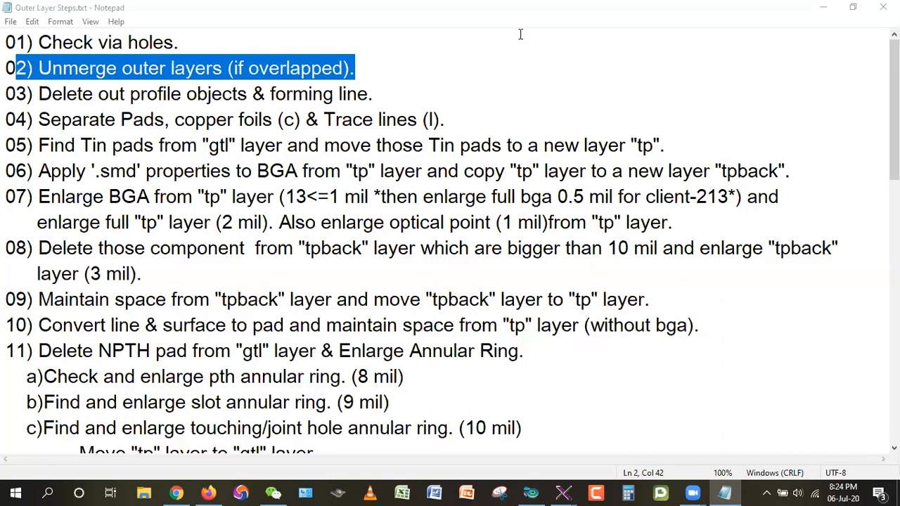
drag(390, 223, 400, 223)
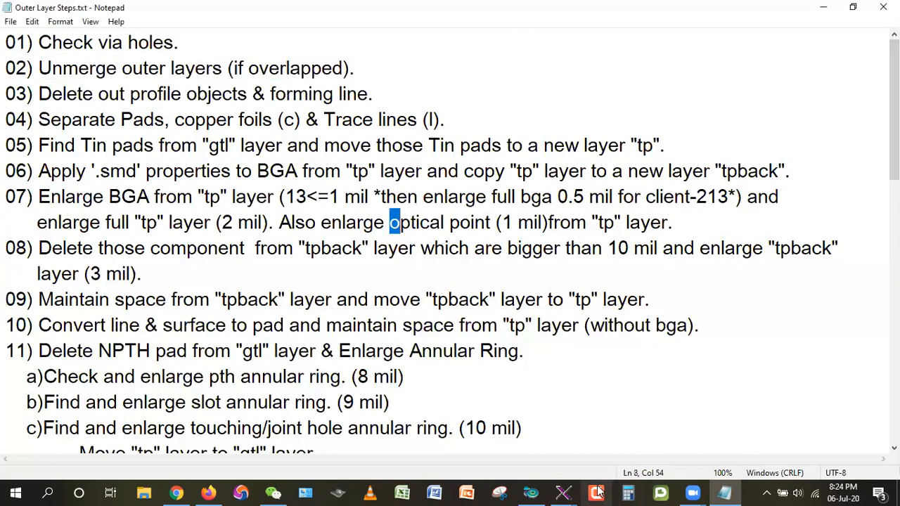
mouse_move(563, 492)
click(679, 443)
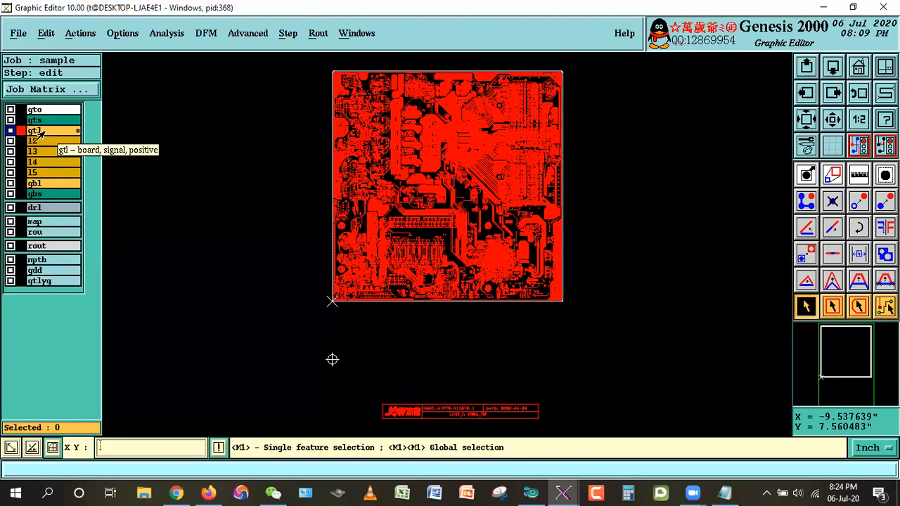
Switch to Notepad to review items 20 to 29 of the outer layer steps, and return to the Graphic Editor
click(721, 492)
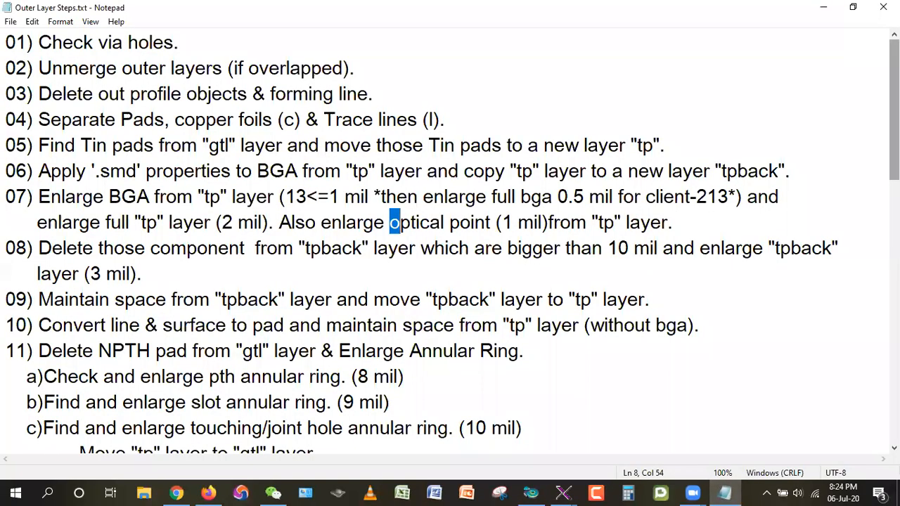
scroll(391, 221, down, 10)
drag(171, 402, 83, 171)
drag(337, 222, 375, 223)
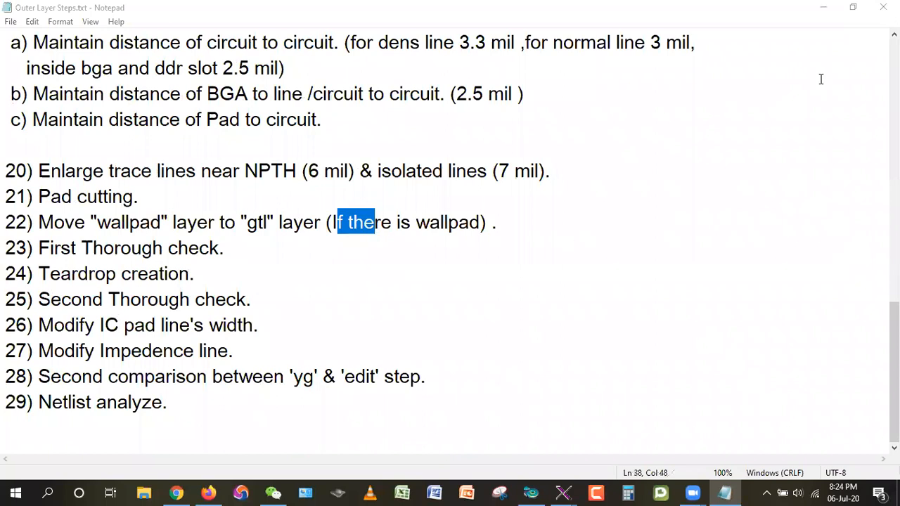
click(824, 7)
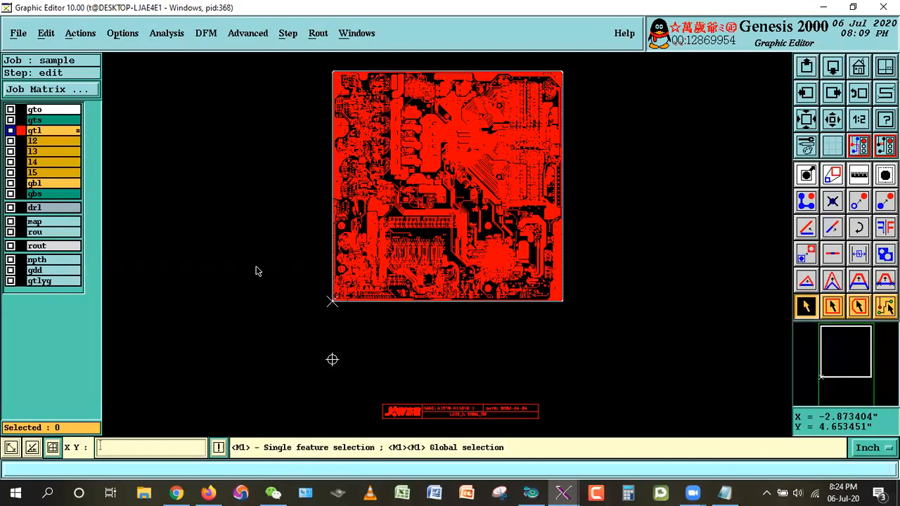
Hide gtl, view the gbl outer layer on its own, and display gtl again
click(19, 131)
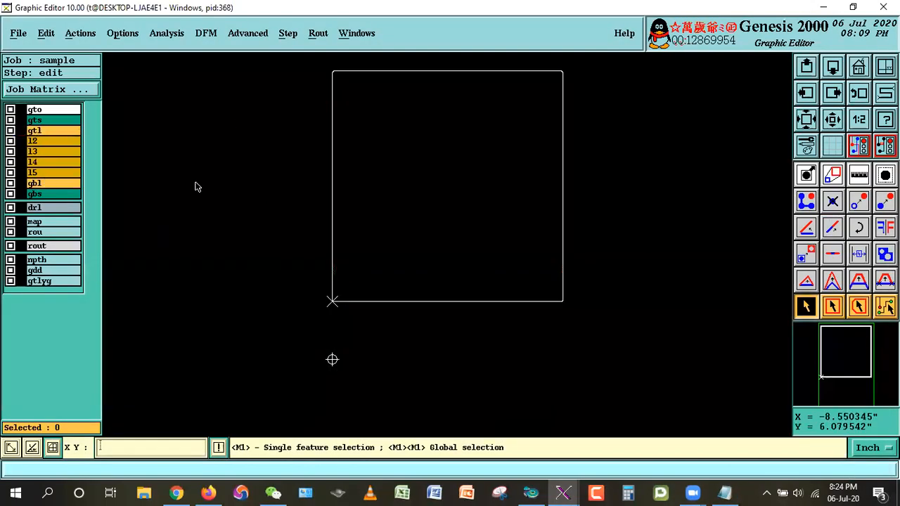
click(19, 183)
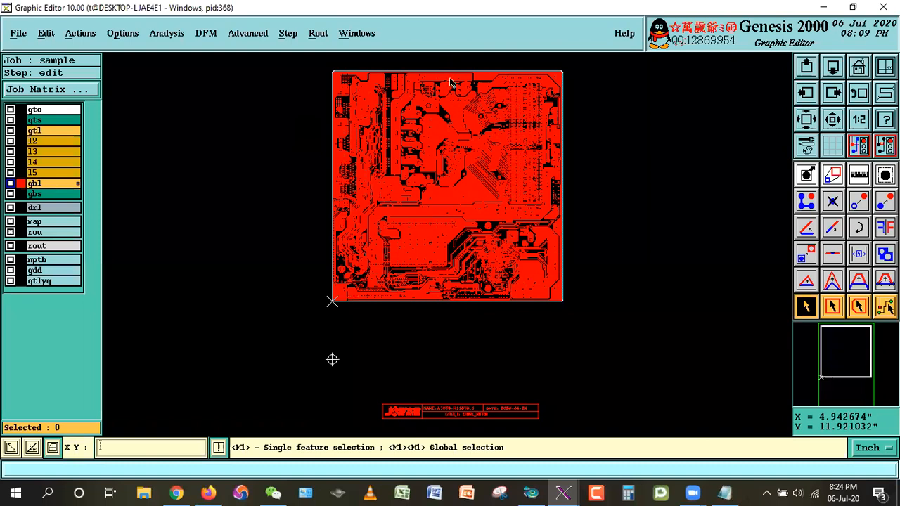
click(47, 184)
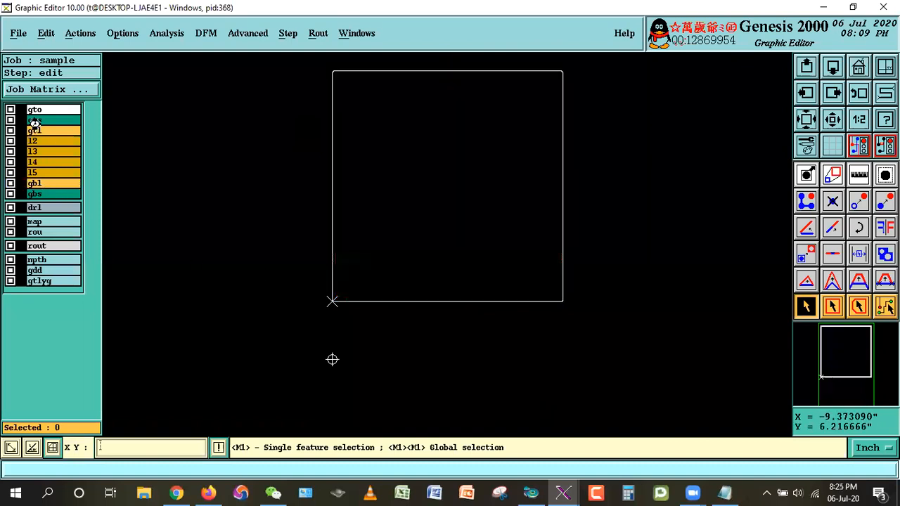
click(39, 132)
Switch to Notepad to check the first items of the outer layer steps, and return to the Graphic Editor
click(725, 492)
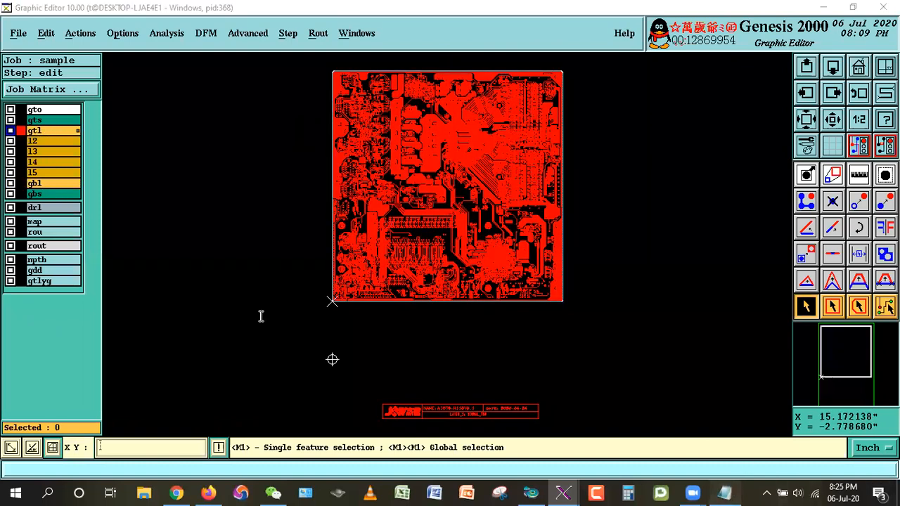
scroll(457, 308, up, 10)
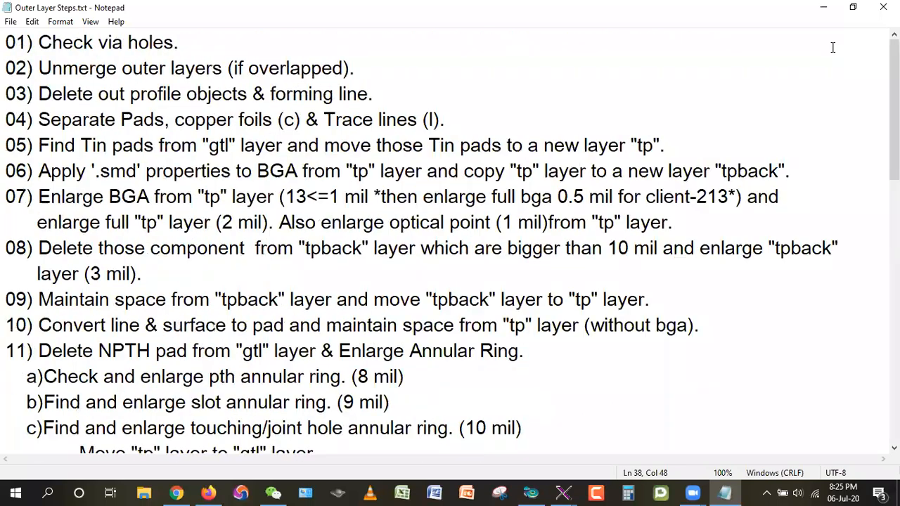
click(823, 7)
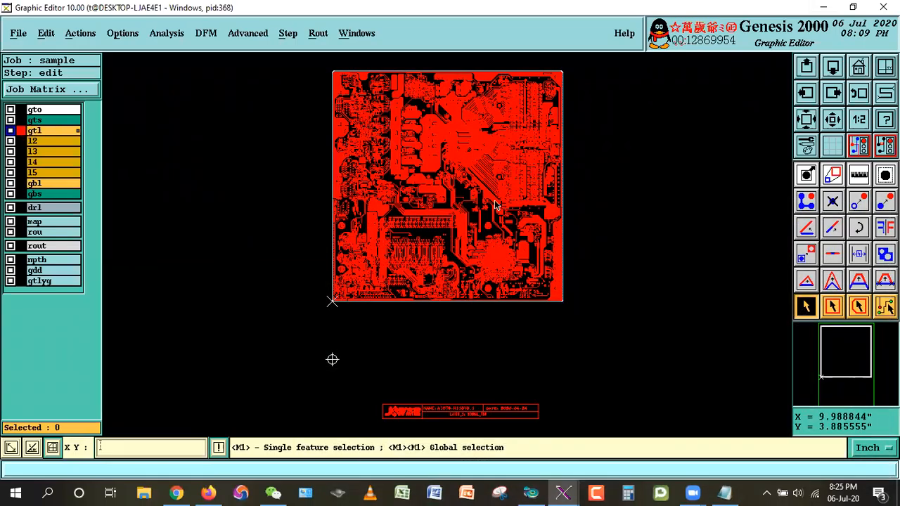
Swap the displayed outer layer from gtl to gbl and back to gtl for viewing
click(21, 131)
click(23, 183)
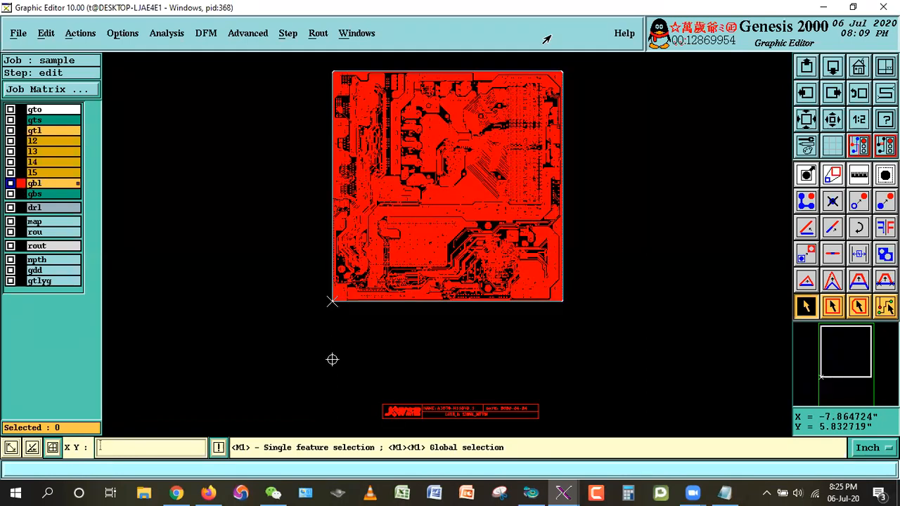
click(40, 183)
click(60, 145)
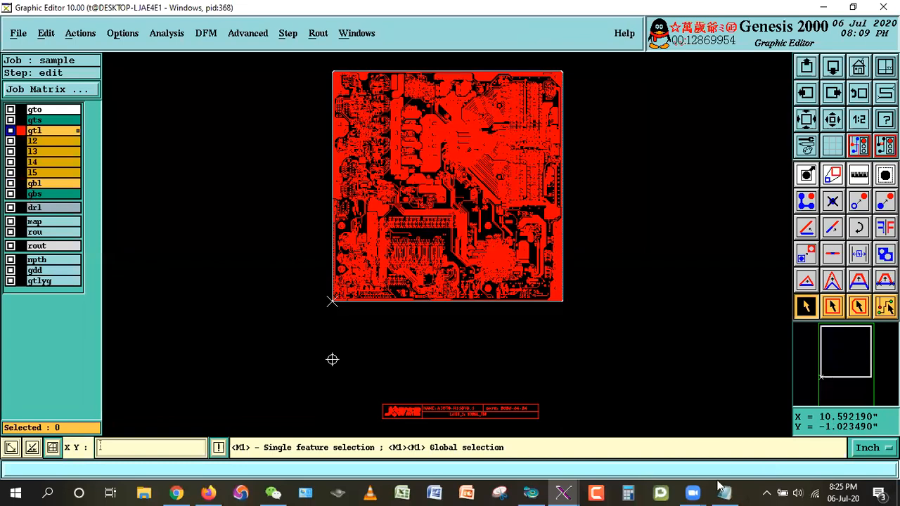
Switch to Notepad to review item 03 on deleting out profile objects and forming line, and return to the Graphic Editor
click(725, 492)
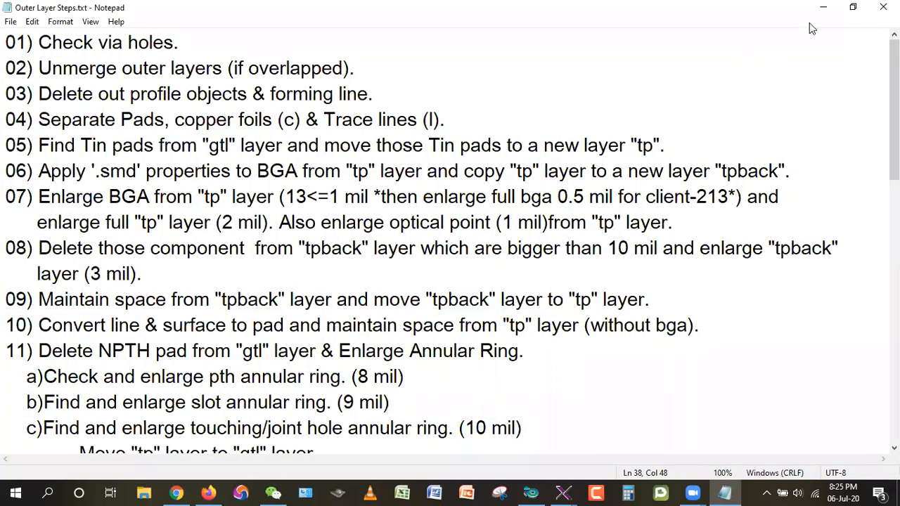
key(alt+Tab)
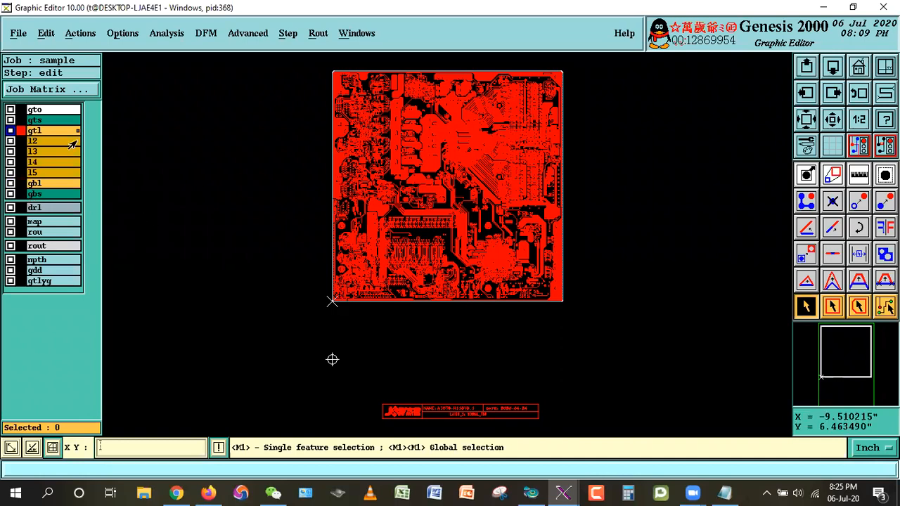
click(724, 492)
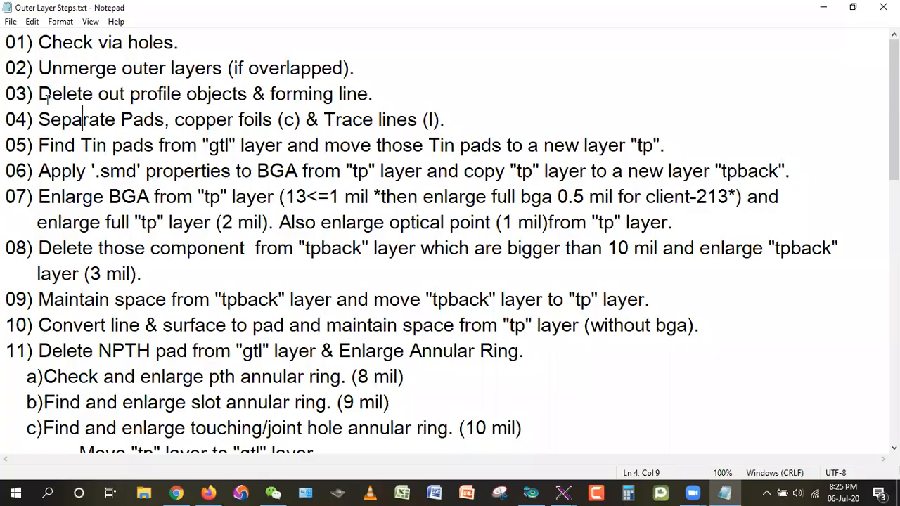
drag(39, 94, 406, 97)
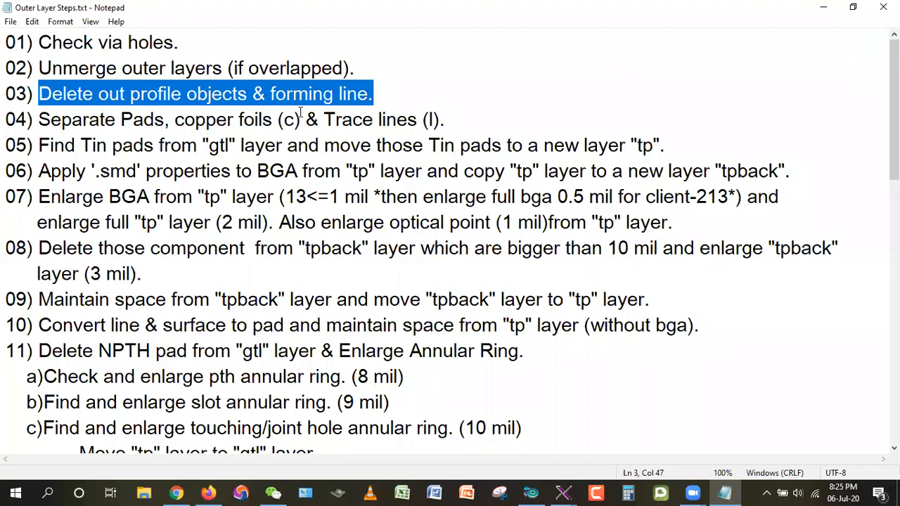
click(98, 94)
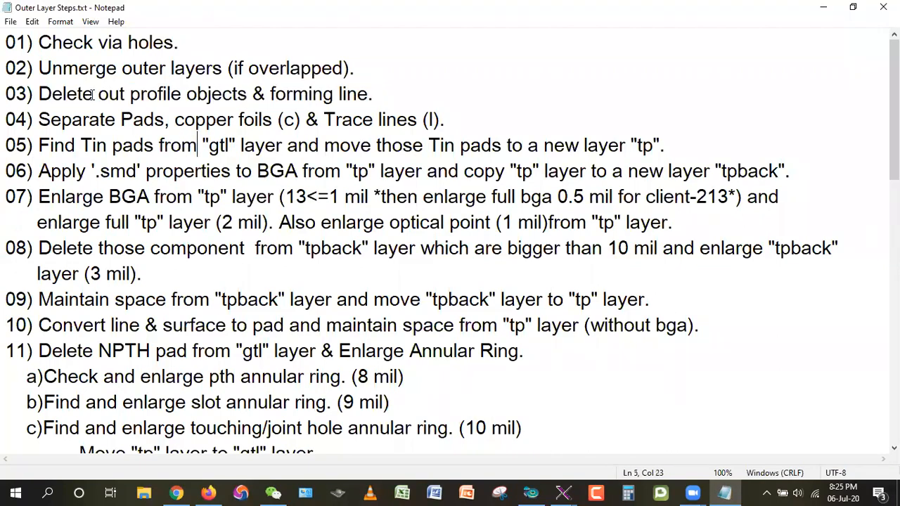
drag(99, 93, 248, 94)
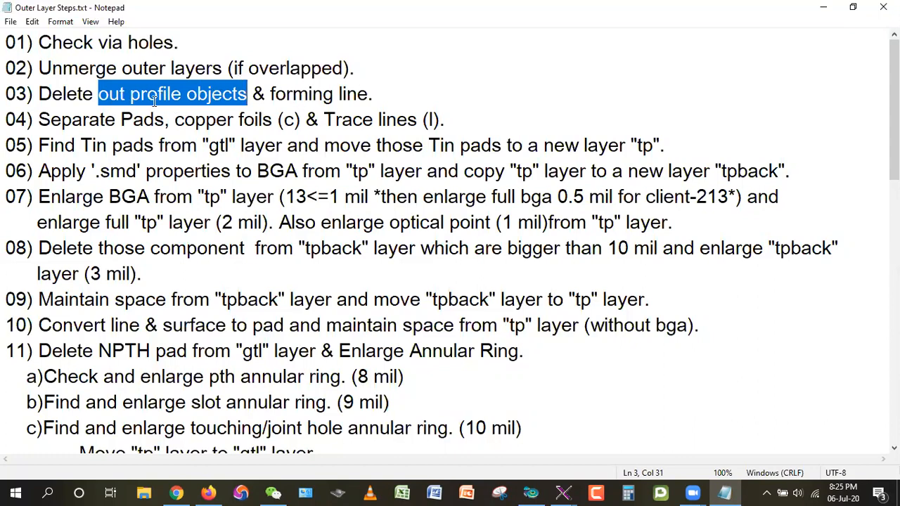
click(824, 7)
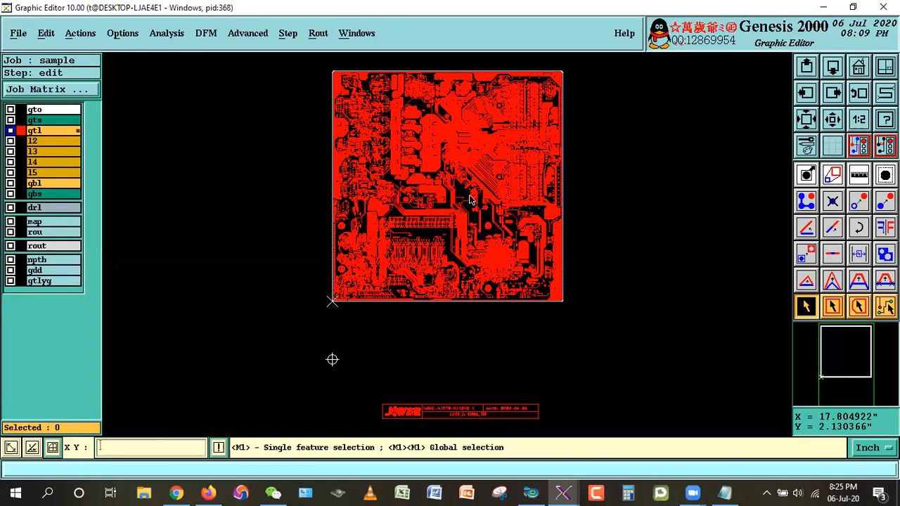
Zoom in on the upper-left corner of the gtl board and select the forming line along its top edge
right_drag(613, 184, 633, 202)
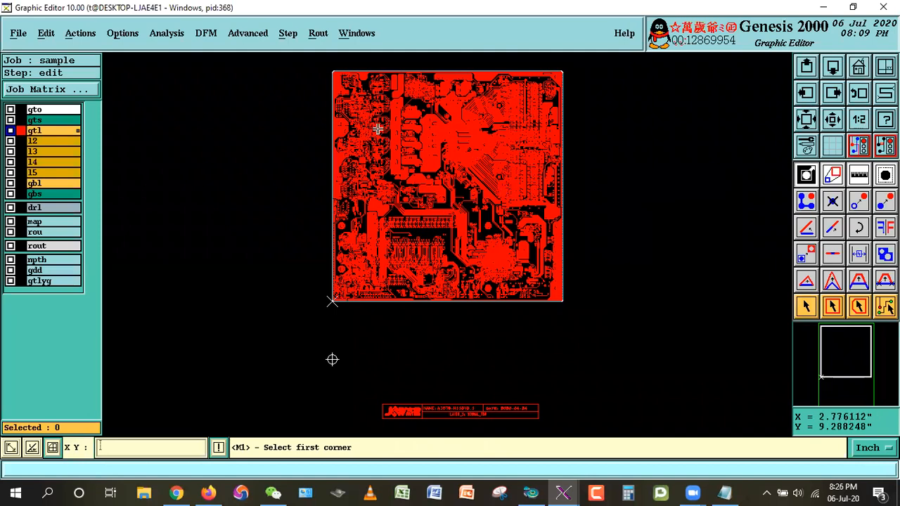
click(309, 61)
click(395, 101)
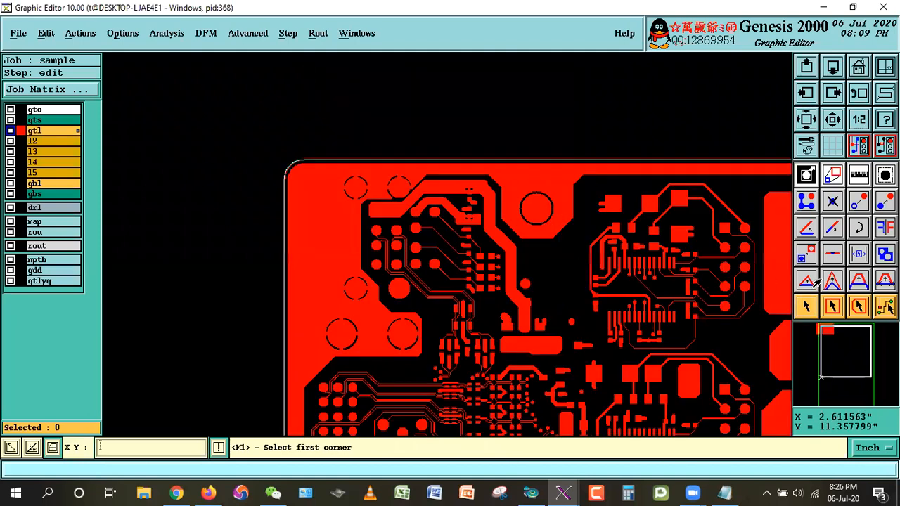
key(Escape)
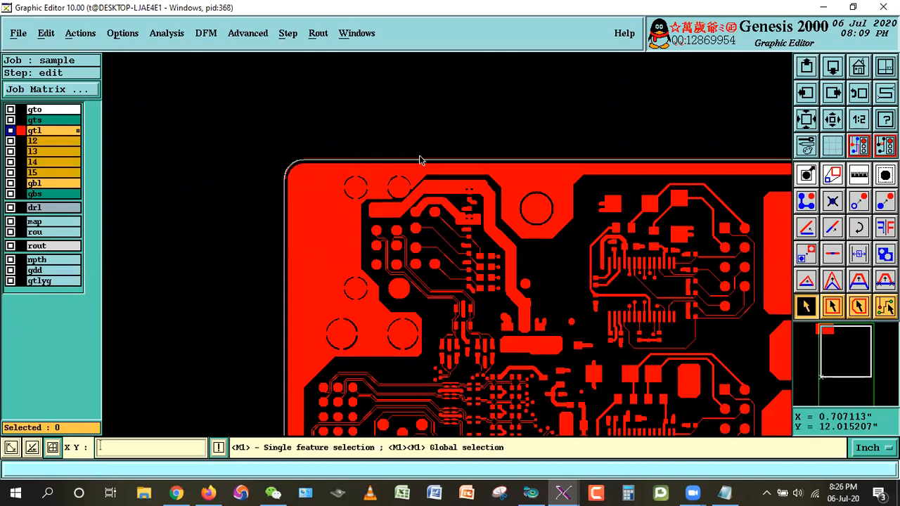
click(476, 162)
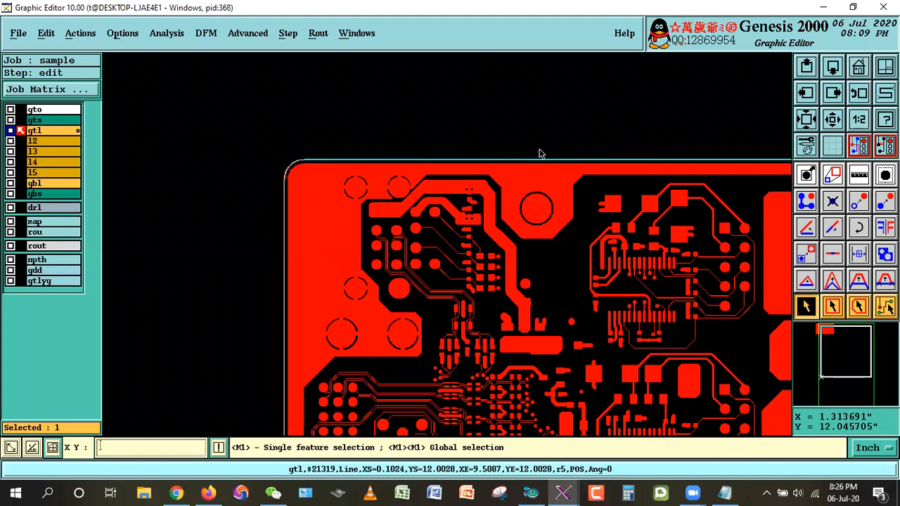
Examine the forming line along the board's top and right edges on gtl, and return to the full board view
key(Right)
key(Right)
key(Right)
key(Right)
key(Right)
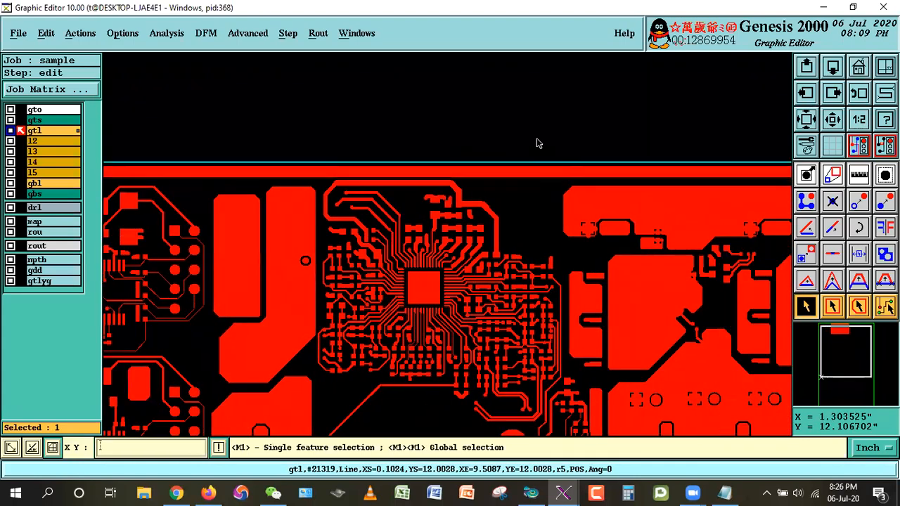
key(Right)
key(Right)
key(Right)
key(Right)
key(Right)
key(Right)
key(Right)
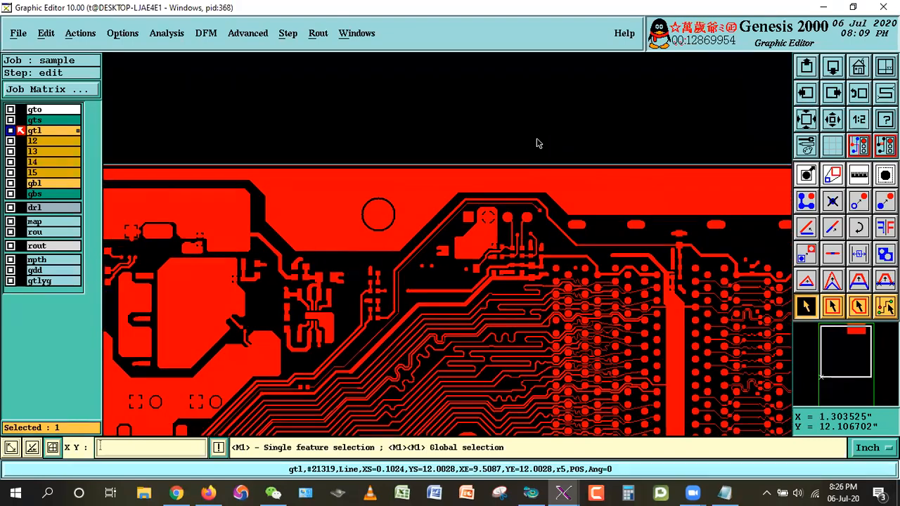
key(Down)
key(Down)
key(Down)
key(Down)
key(Down)
key(Down)
key(Down)
key(Down)
key(Down)
key(Down)
key(Down)
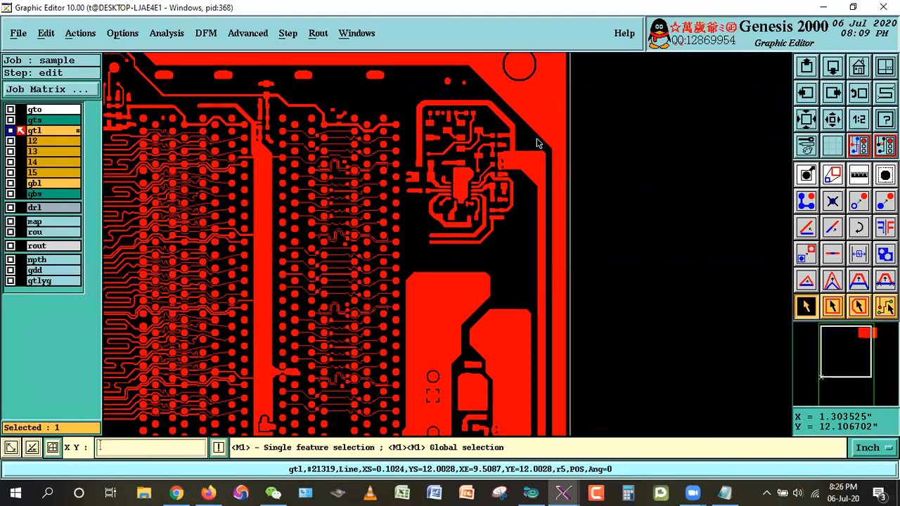
key(Down)
key(Down)
key(Down)
key(Down)
key(Down)
key(Down)
key(Down)
key(Down)
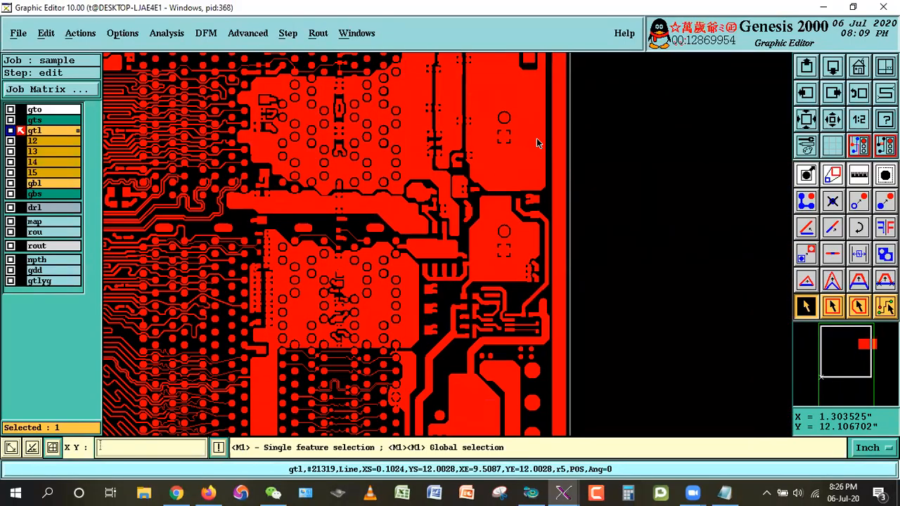
key(Down)
key(Down)
key(Down)
key(Down)
key(Down)
key(Down)
key(Down)
key(Down)
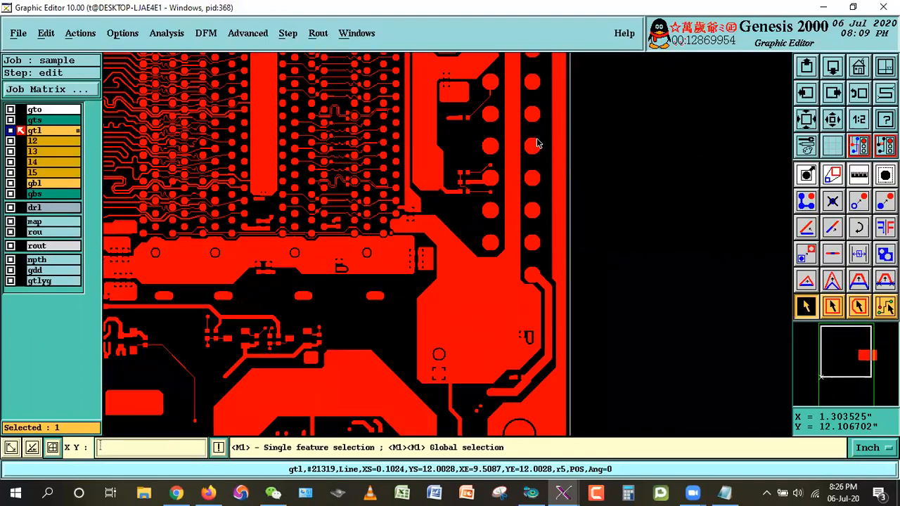
key(Down)
key(Down)
key(Down)
key(Down)
key(Down)
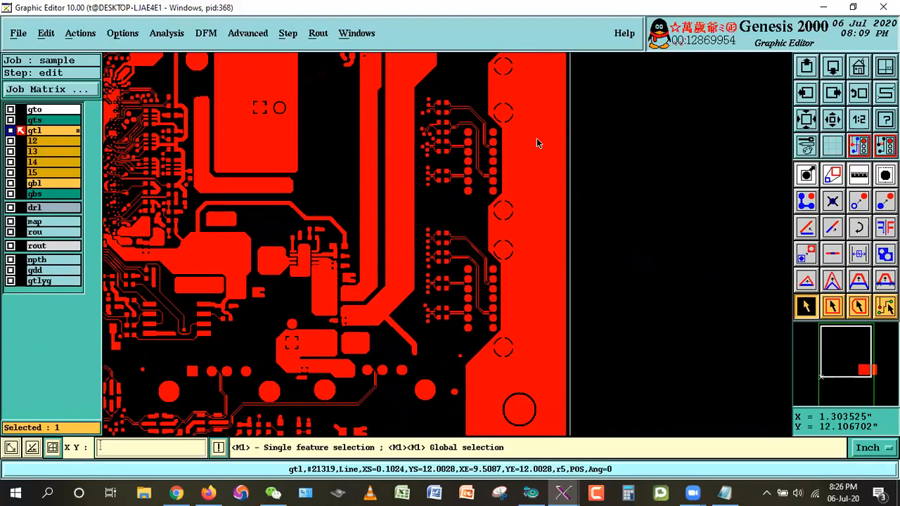
click(853, 68)
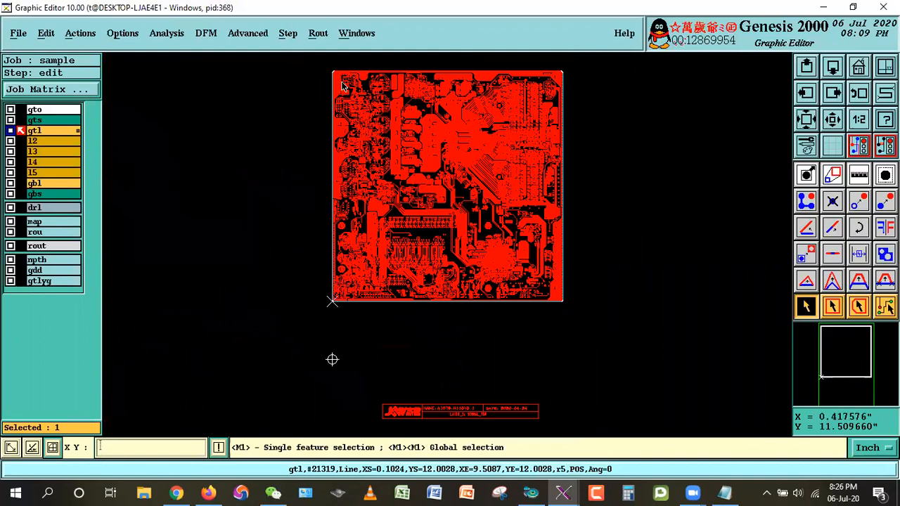
Clear the selection, select the forming line arc at the board's lower-right corner for inspection, and deselect it
click(590, 338)
right_click(541, 218)
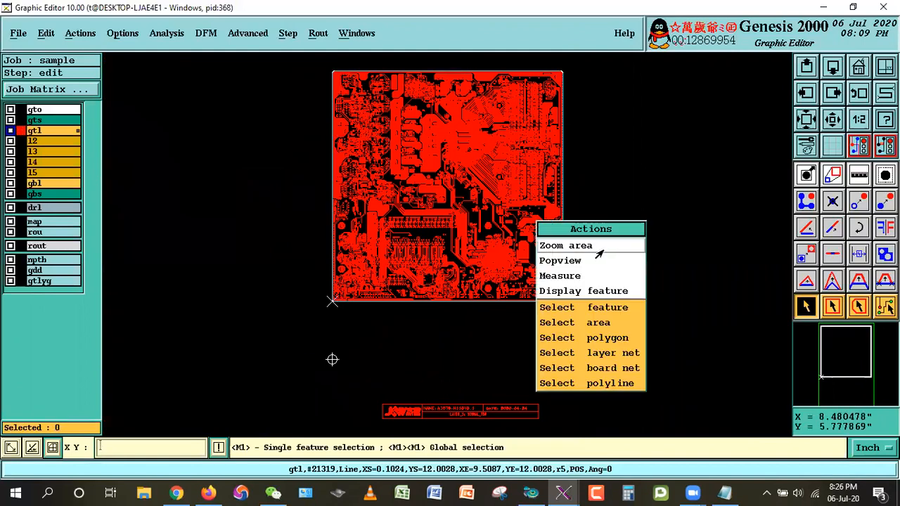
click(599, 249)
click(533, 265)
click(615, 338)
click(338, 209)
click(444, 273)
click(375, 198)
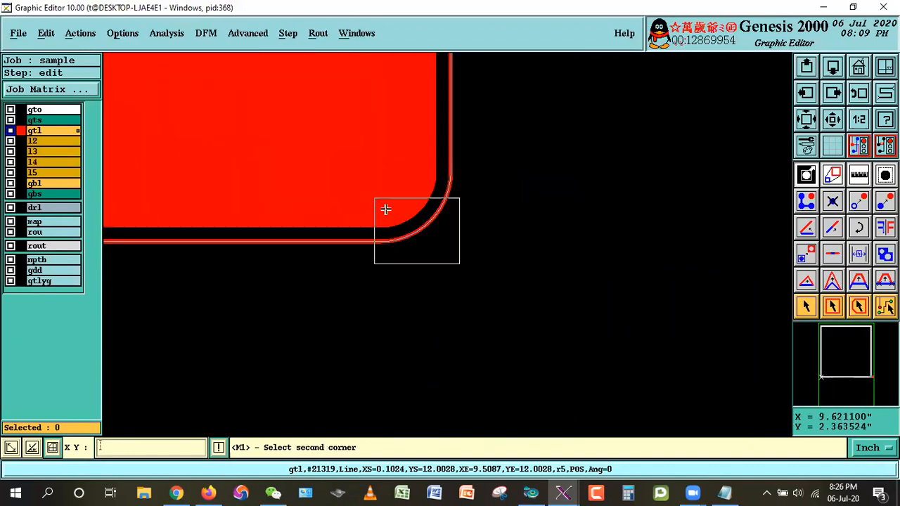
click(464, 276)
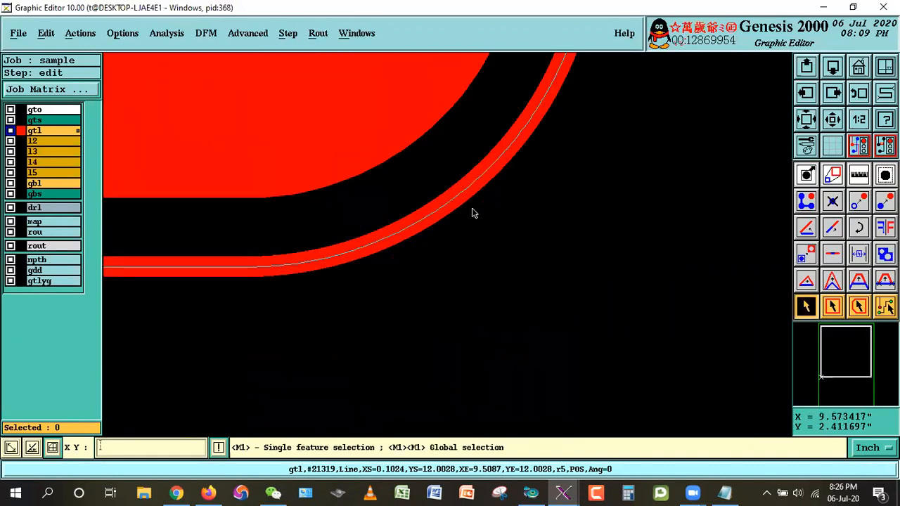
click(464, 209)
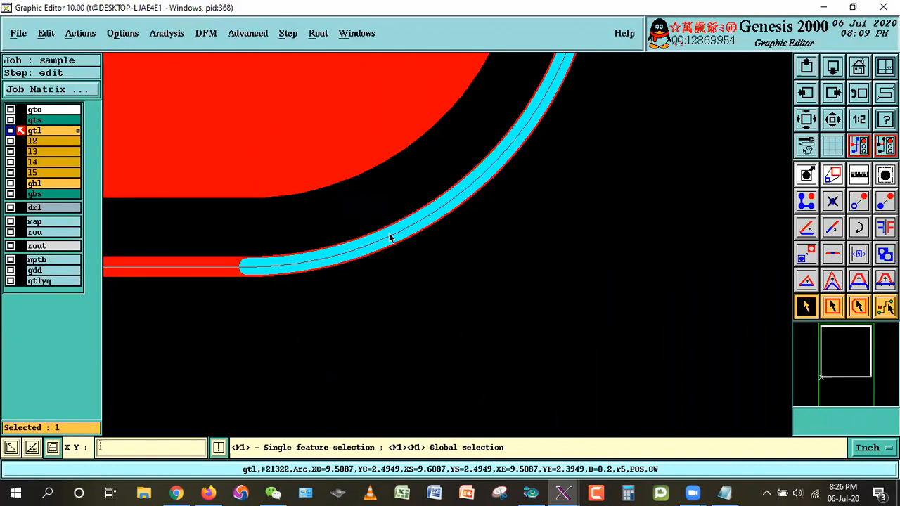
click(396, 307)
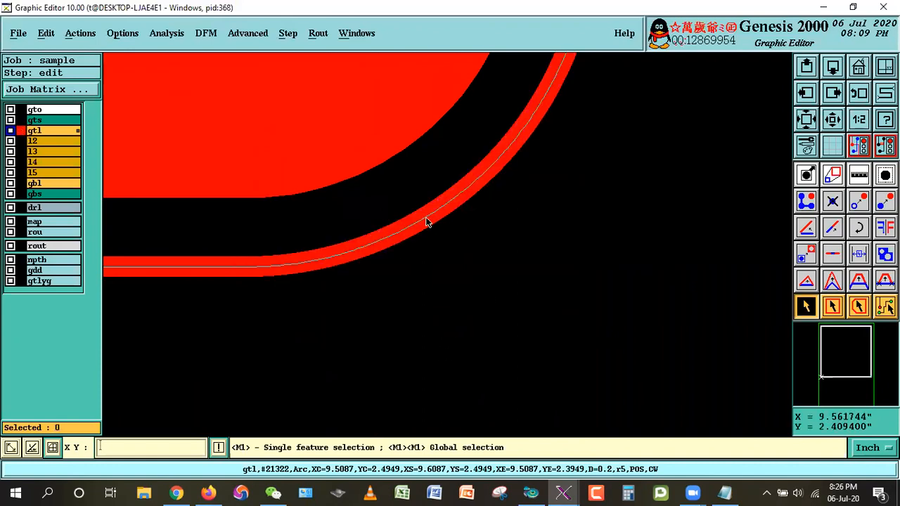
Zoom in closer on the lower-right corner arc and select its overlapping forming line features in turn to inspect them
right_click(548, 223)
click(587, 251)
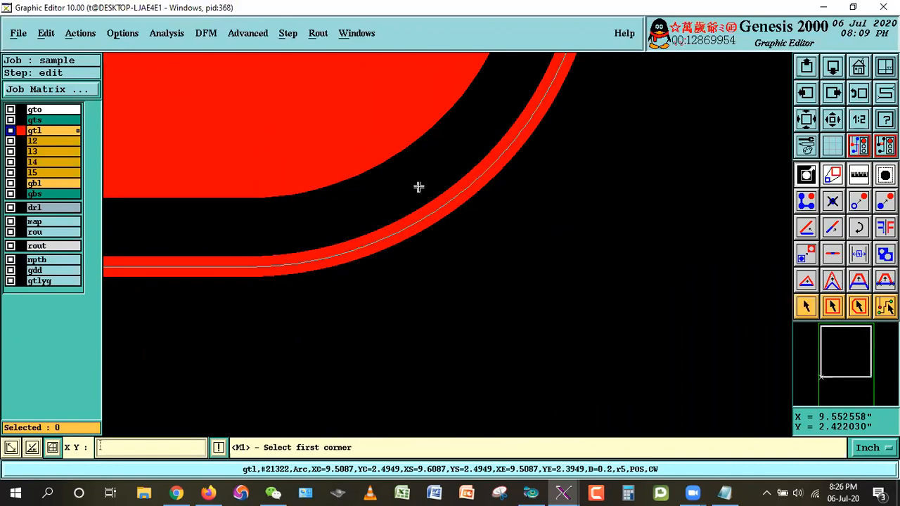
click(400, 173)
click(501, 250)
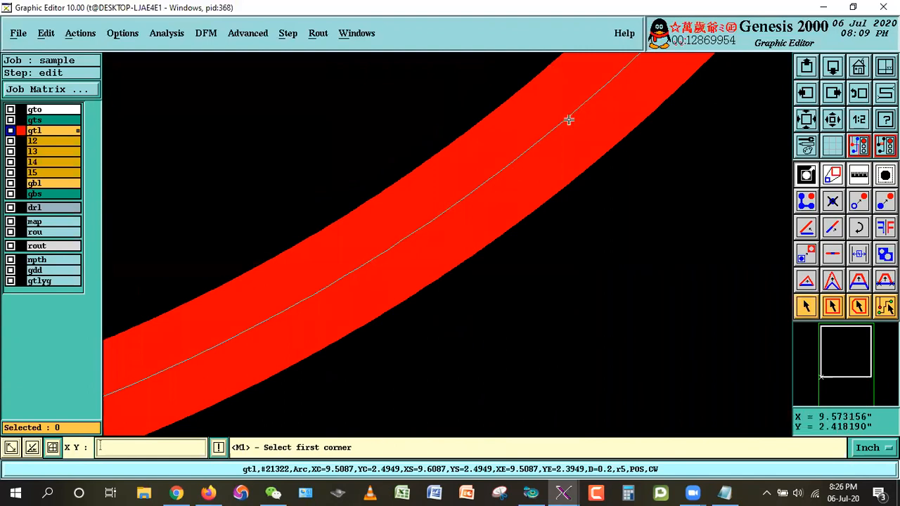
click(807, 307)
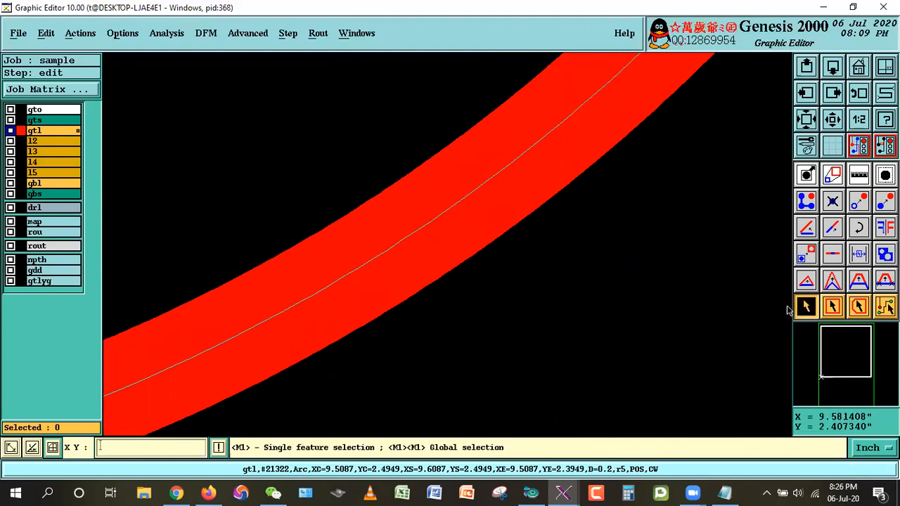
click(470, 250)
click(440, 276)
click(457, 261)
click(488, 249)
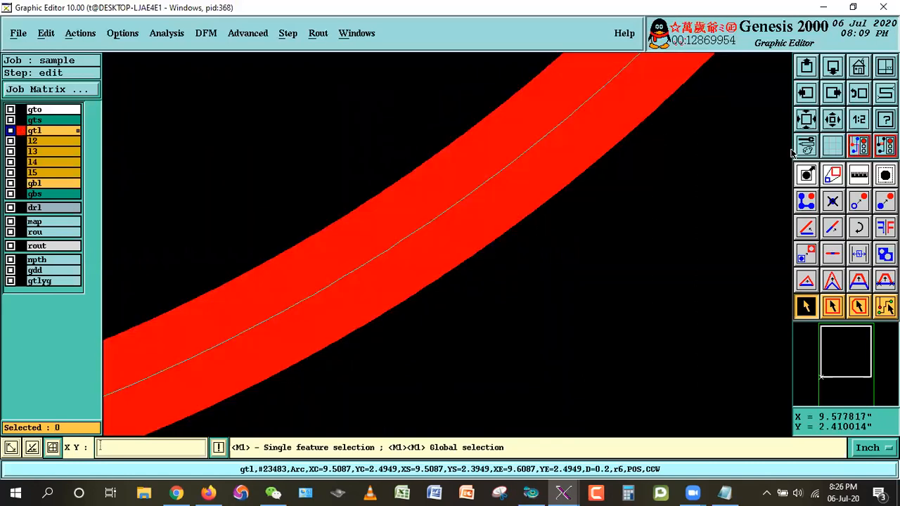
click(813, 128)
click(454, 233)
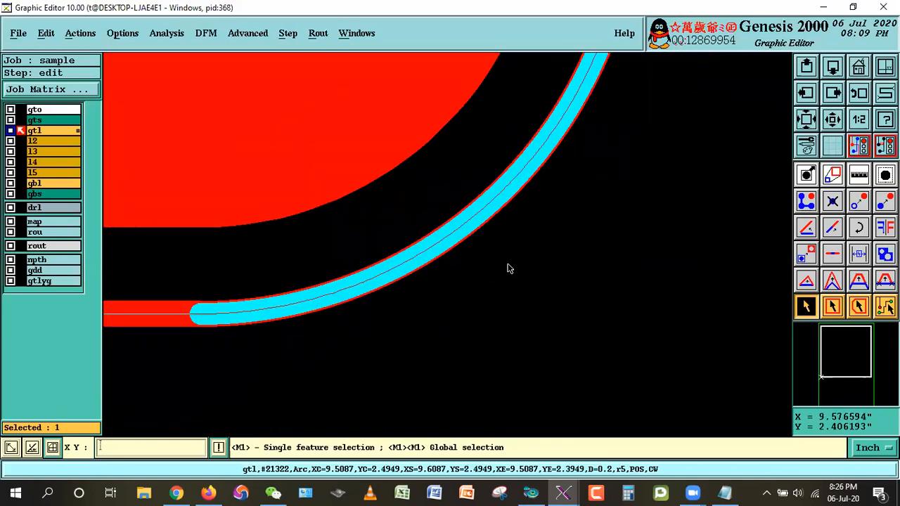
click(471, 211)
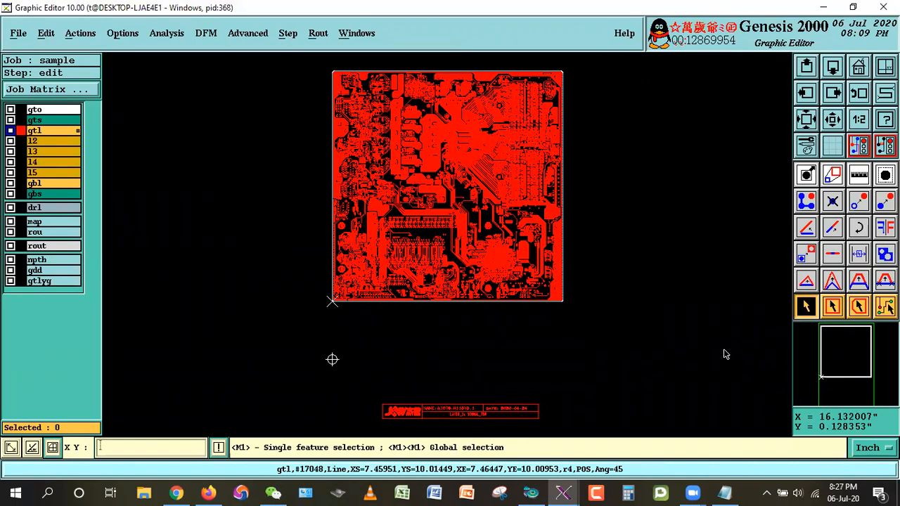
Select the title block outside the profile below the board with an area selection, and clear the selection
click(829, 308)
click(354, 381)
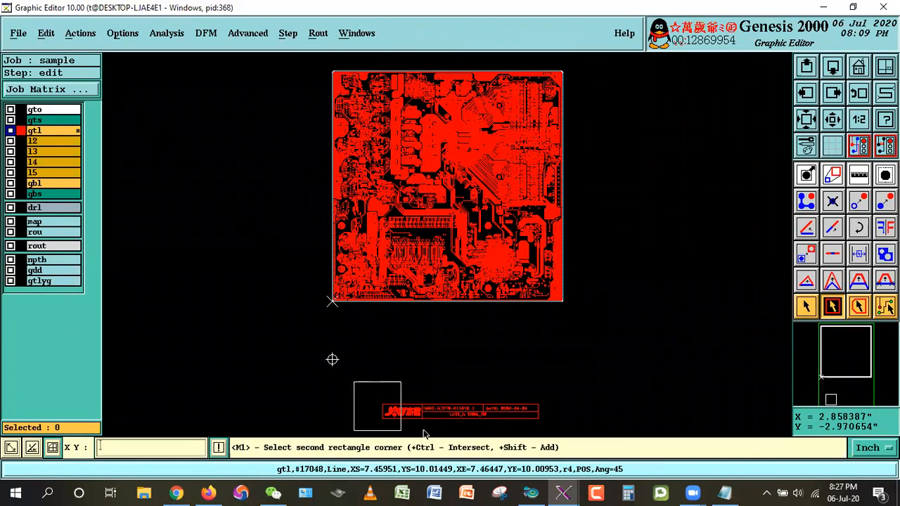
click(580, 427)
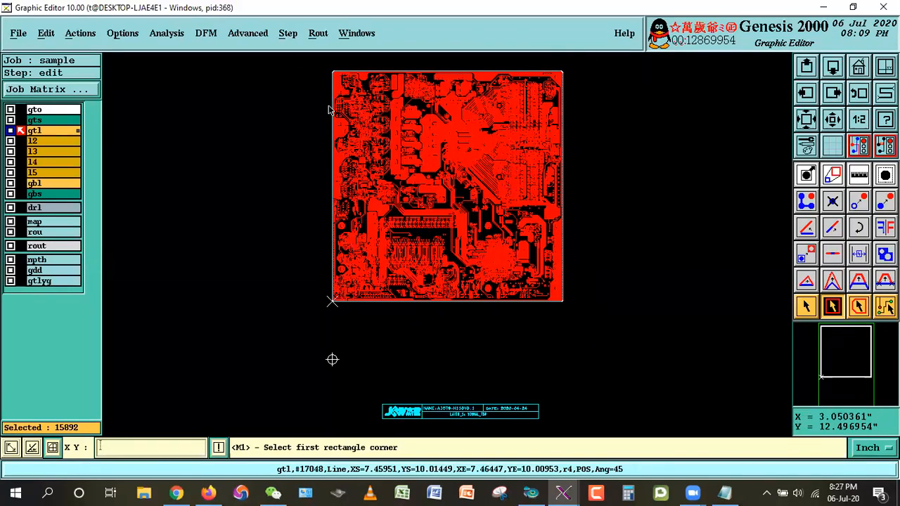
click(806, 308)
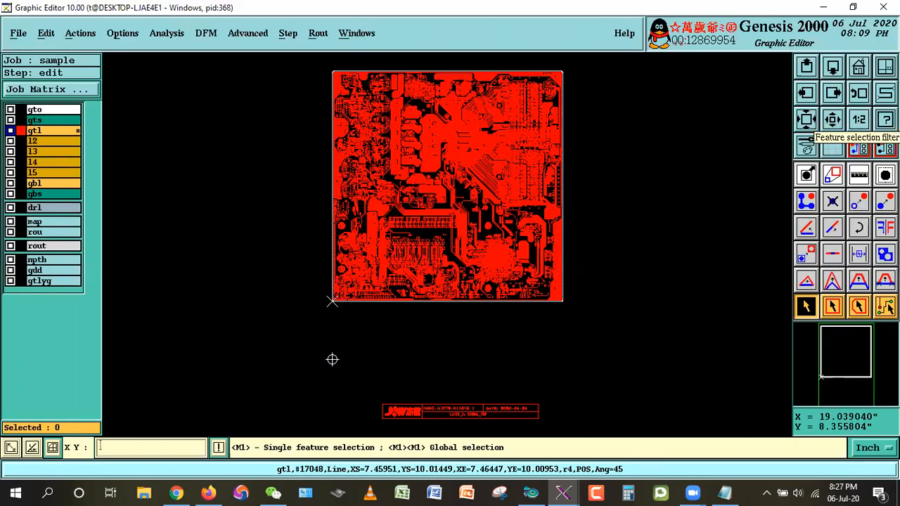
Delete everything outside the profile on gtl by selecting it with the feature filter set to Out Profile, and reset the filter
click(875, 127)
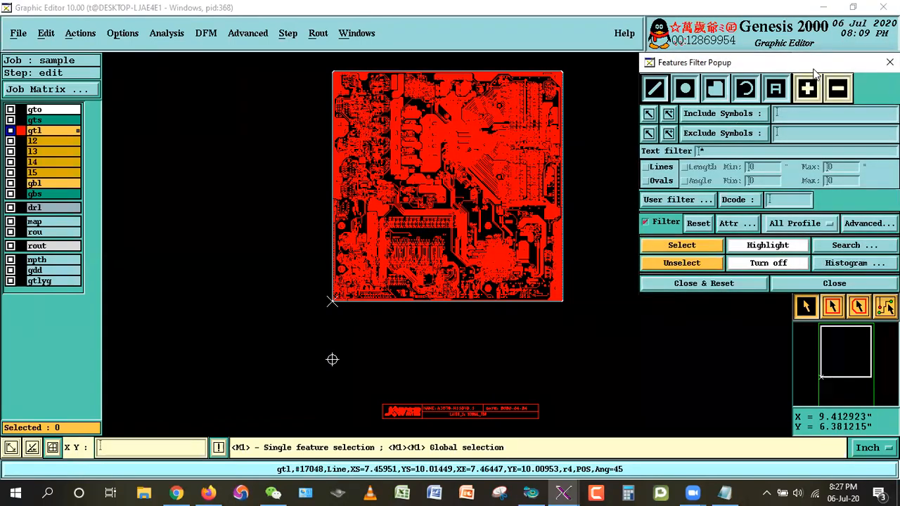
drag(814, 73, 747, 84)
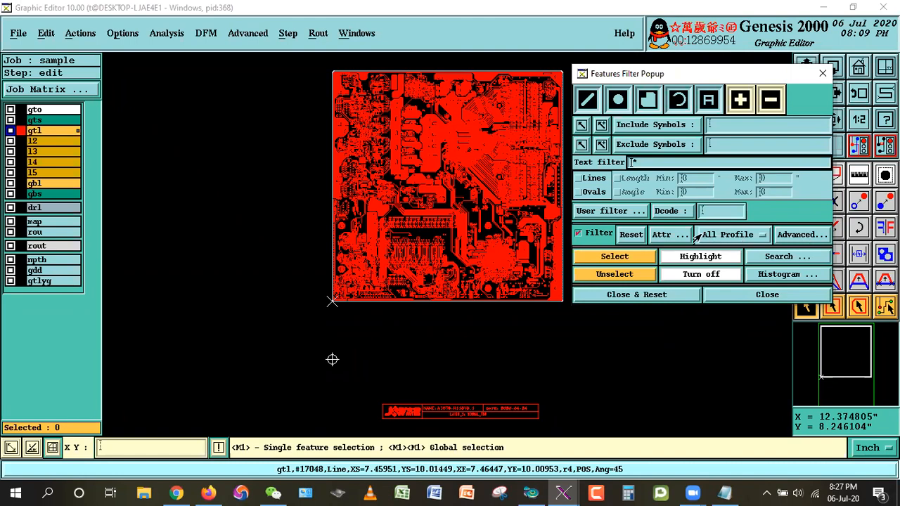
click(725, 238)
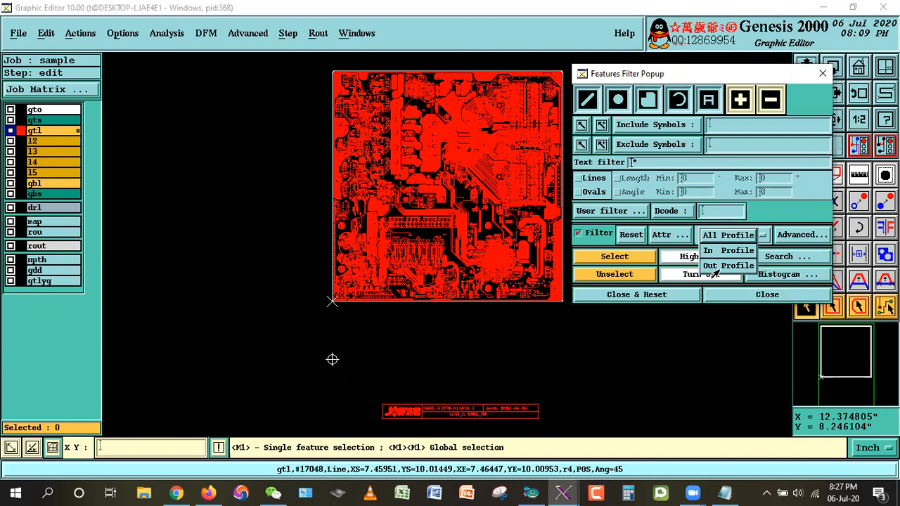
click(722, 267)
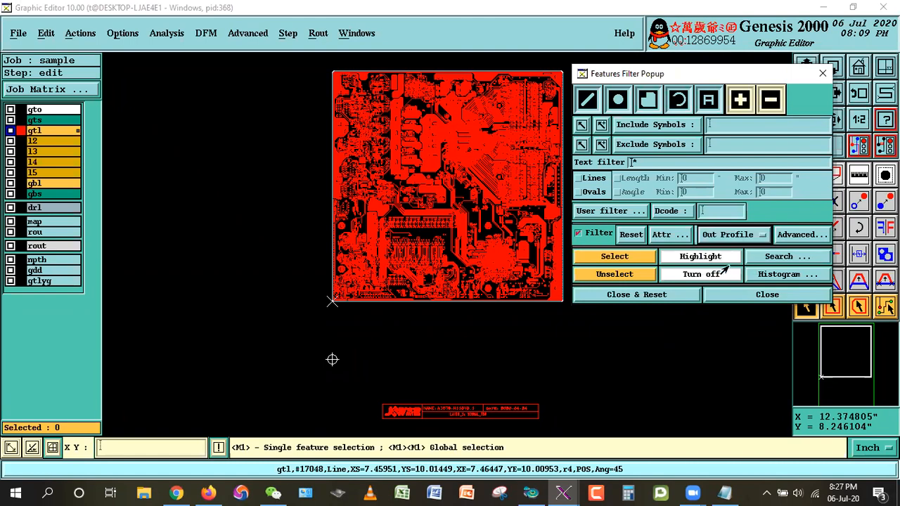
click(623, 258)
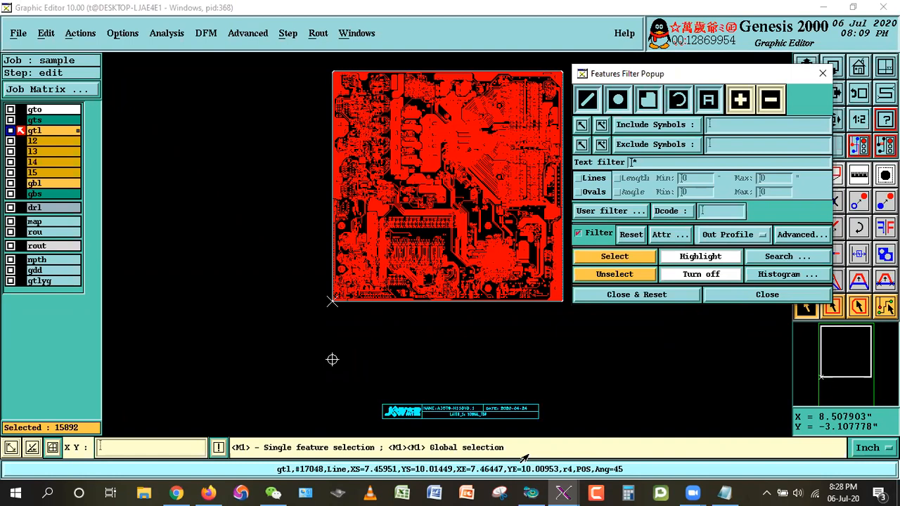
click(48, 35)
click(49, 73)
click(617, 294)
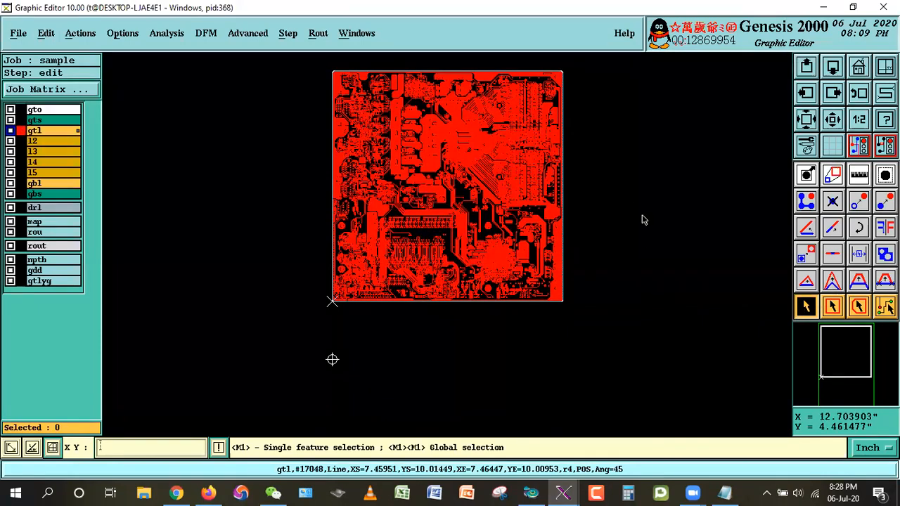
Undo the deletion of the out profile features on gtl
key(Return)
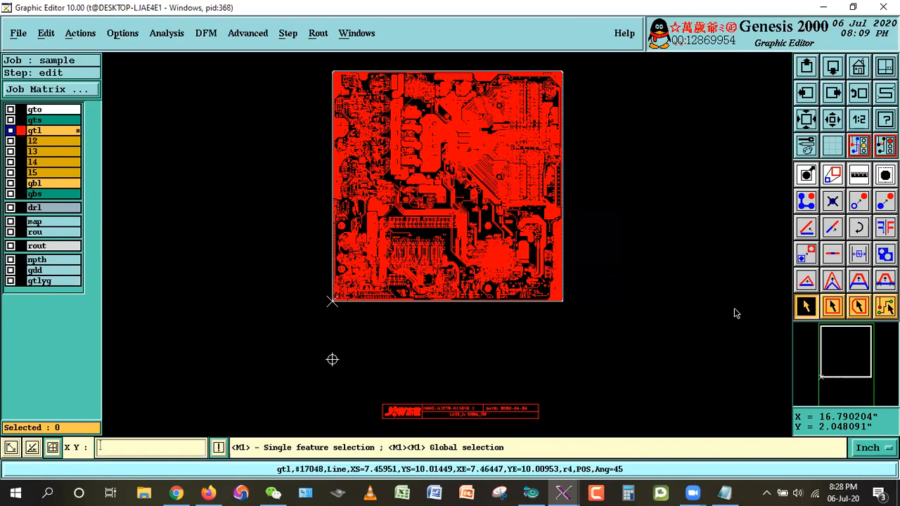
click(881, 121)
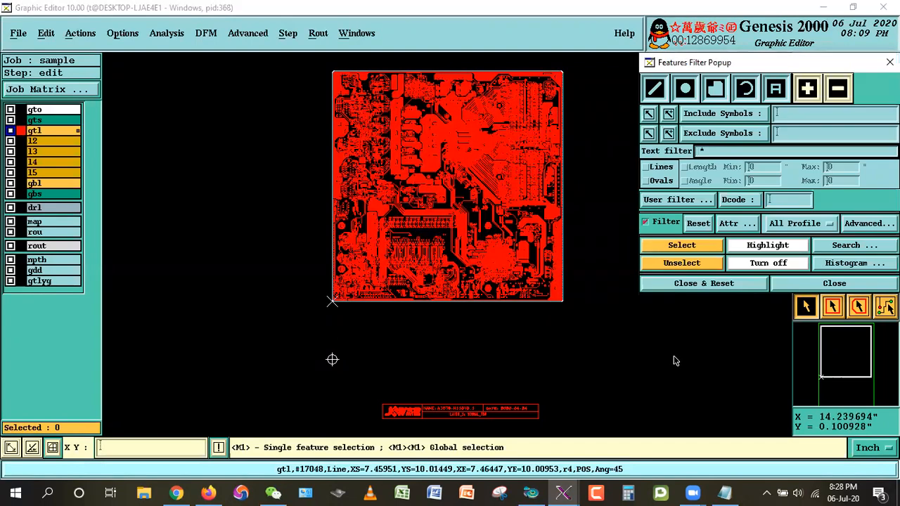
click(700, 285)
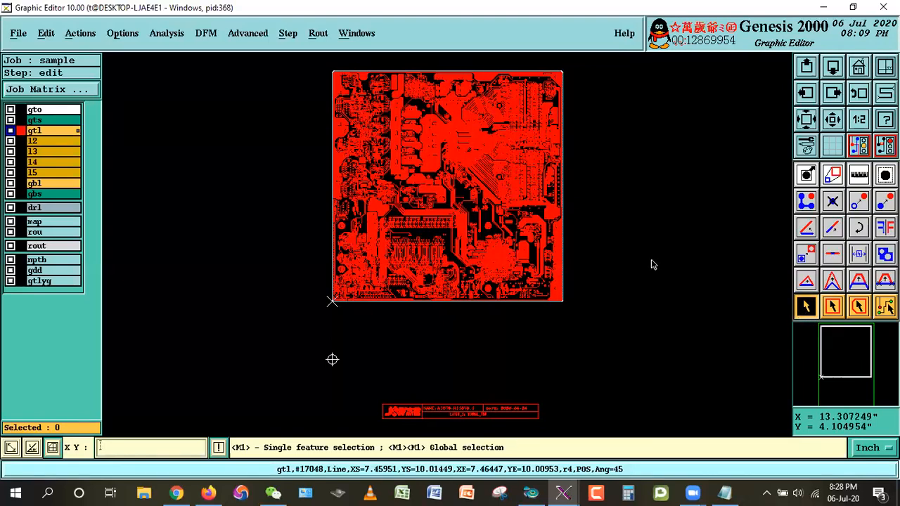
Select the title block below the board with the Out Profile feature filter, delete it, and reset the filter
click(833, 175)
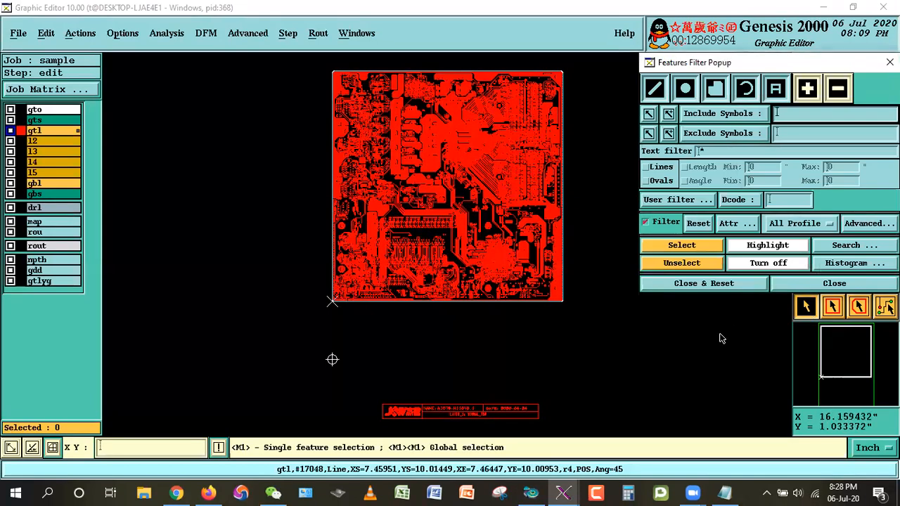
click(793, 227)
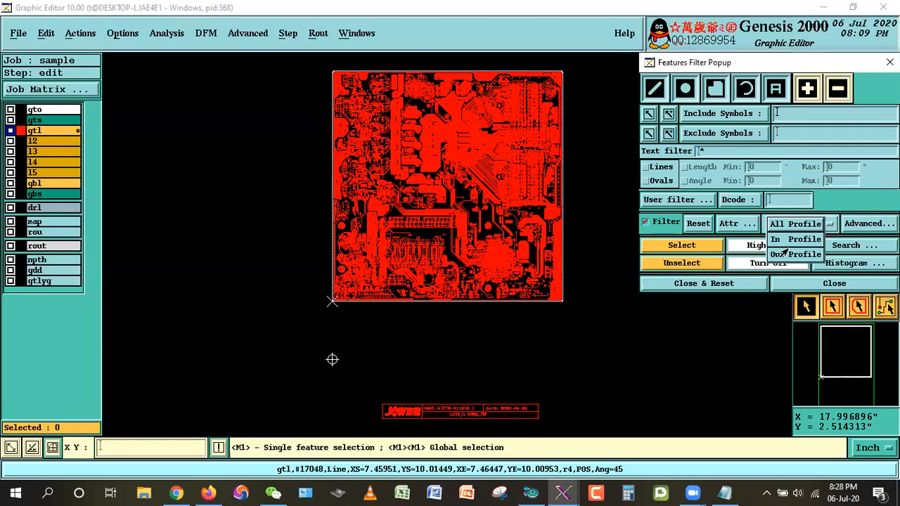
click(783, 256)
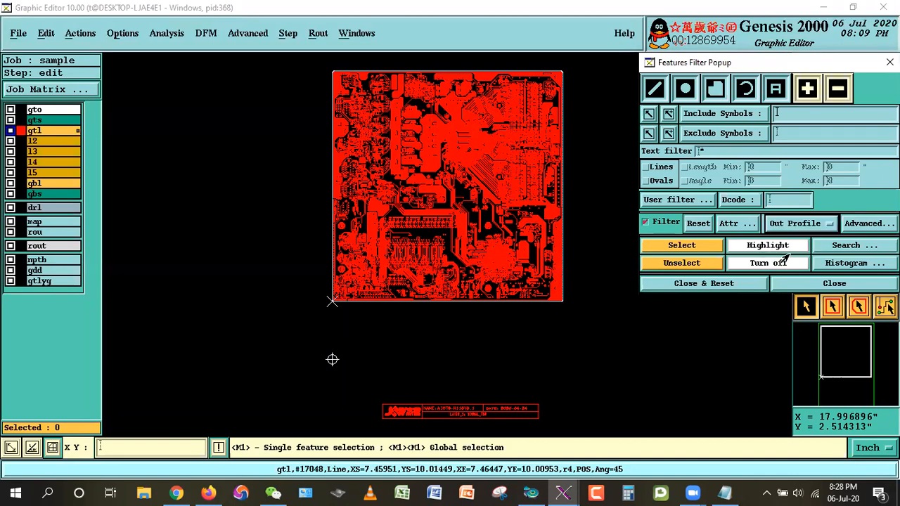
click(682, 246)
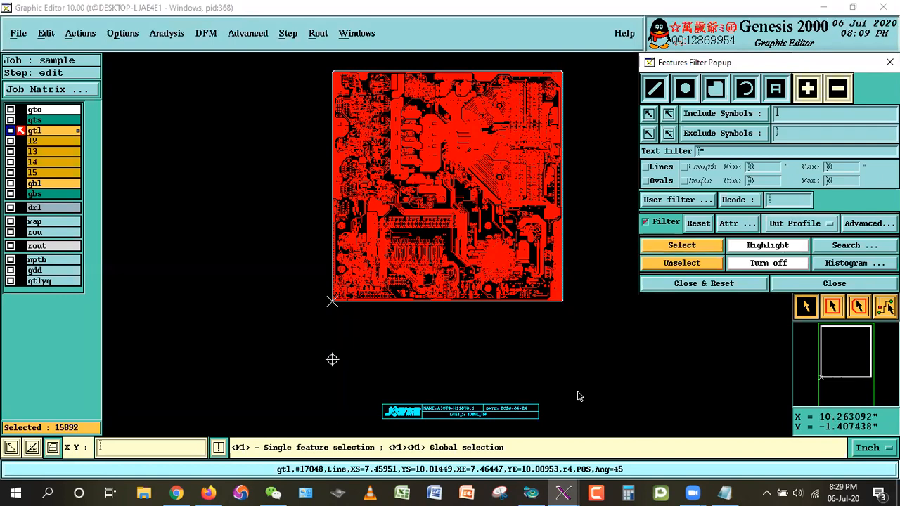
right_click(202, 158)
click(239, 181)
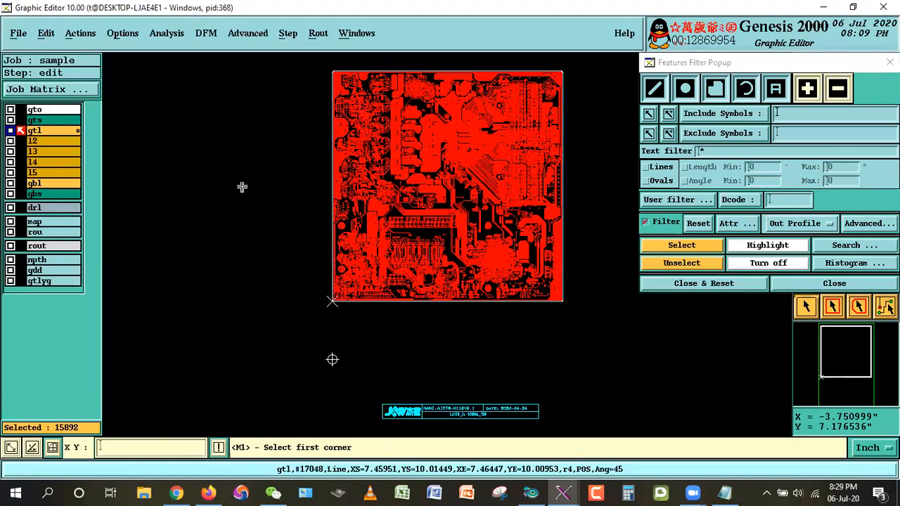
key(ctrl+b)
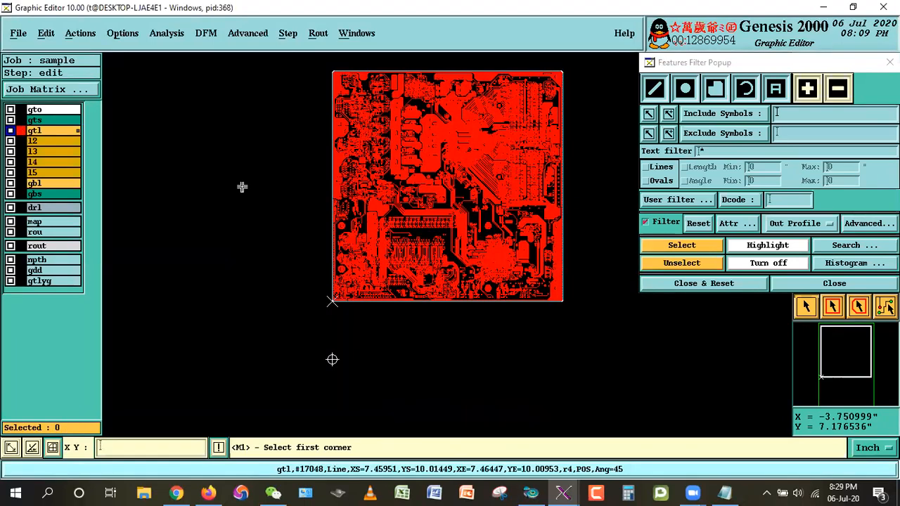
click(704, 284)
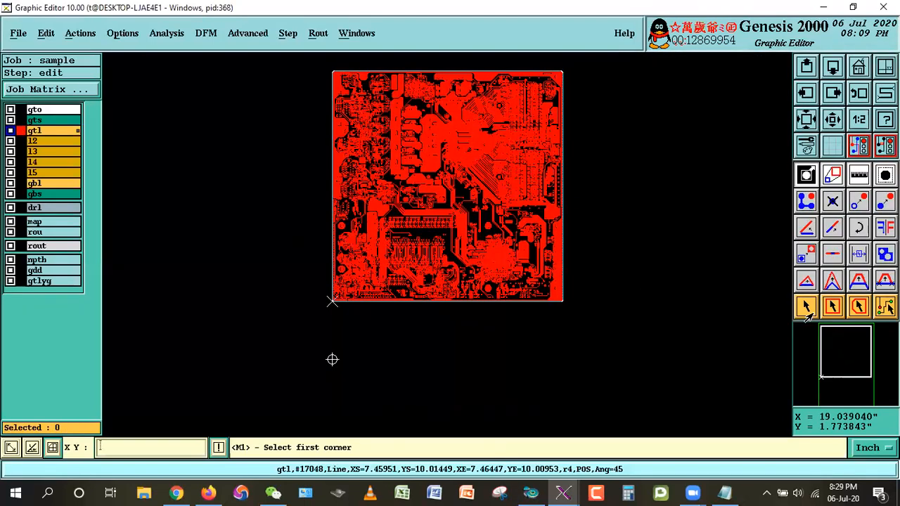
Check the step list in the Outer Layer Steps.txt notes, and return to the Graphic Editor
click(46, 33)
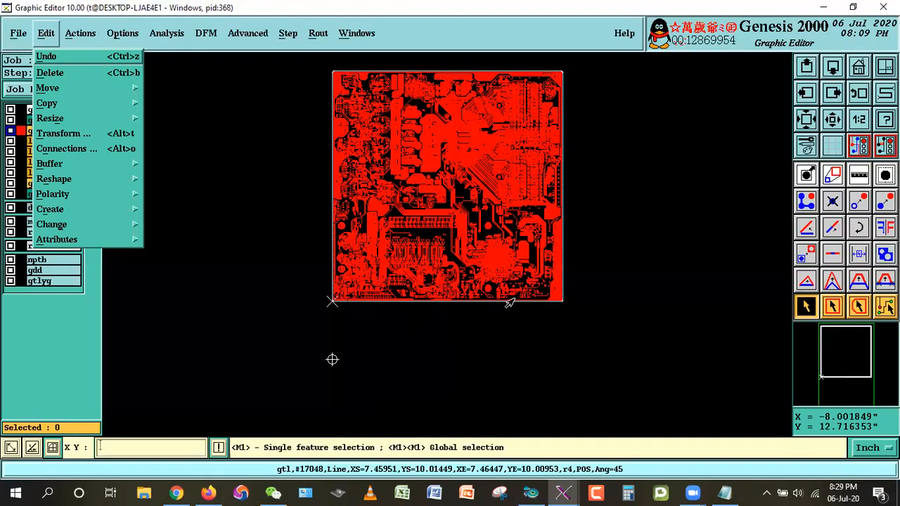
click(773, 287)
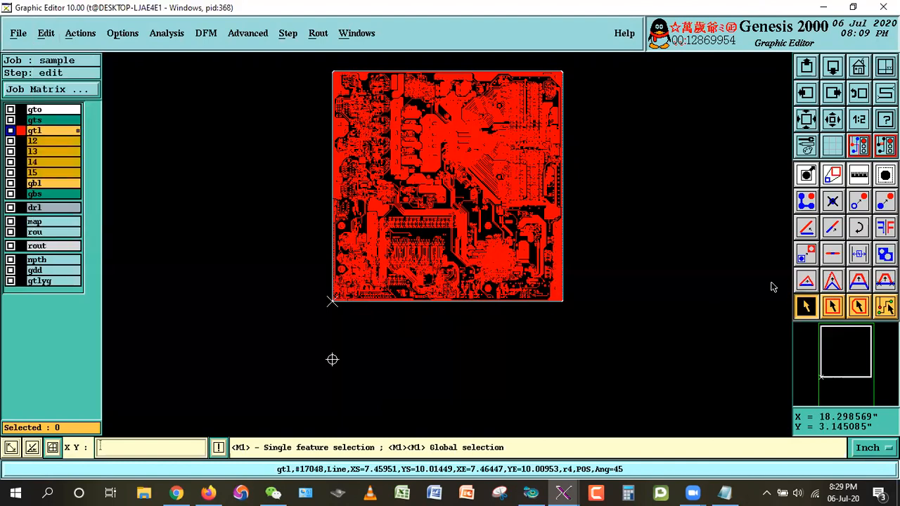
click(721, 492)
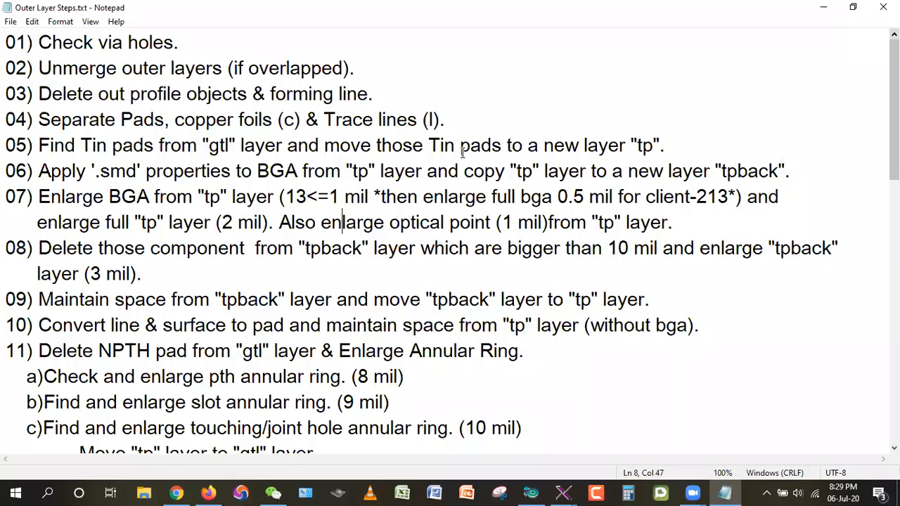
click(824, 7)
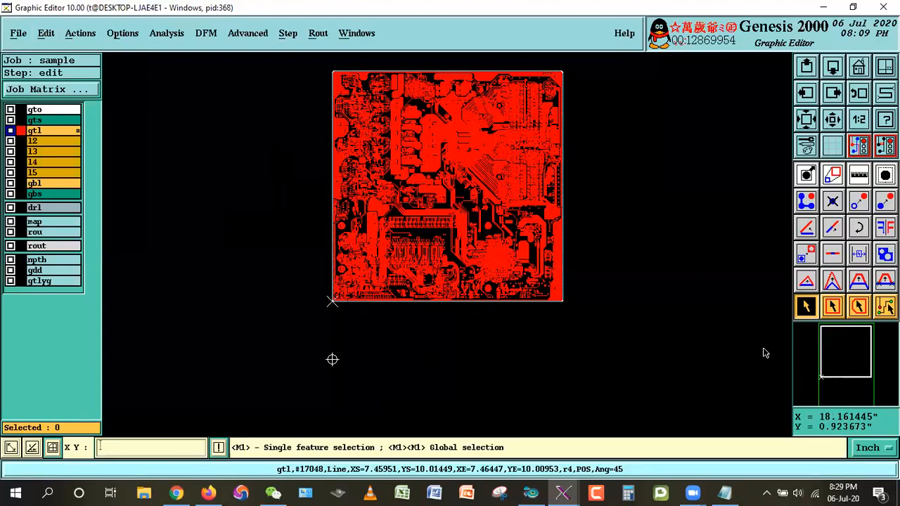
click(807, 307)
click(795, 224)
click(788, 254)
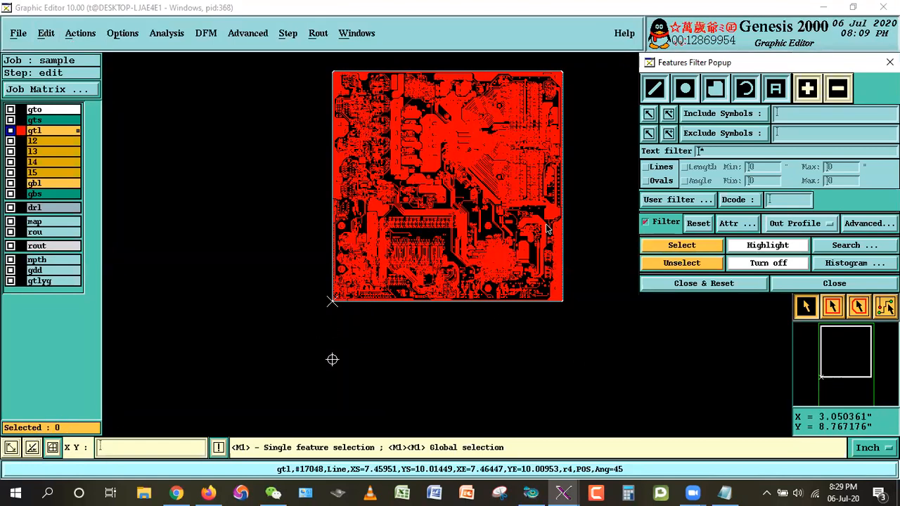
click(711, 284)
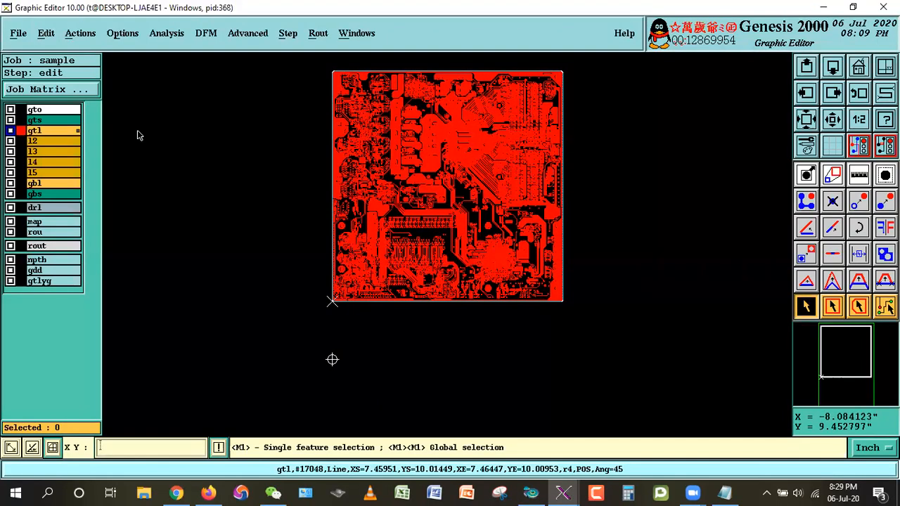
click(17, 36)
click(15, 57)
click(321, 283)
Highlight "forming line" in step 03 of the Outer Layer Steps.txt notes, and return to the Graphic Editor
click(729, 492)
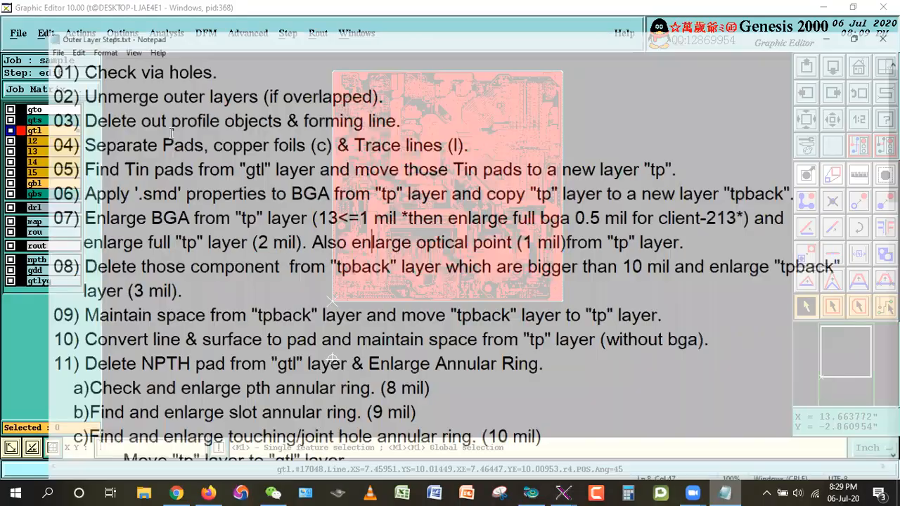
drag(267, 93, 379, 93)
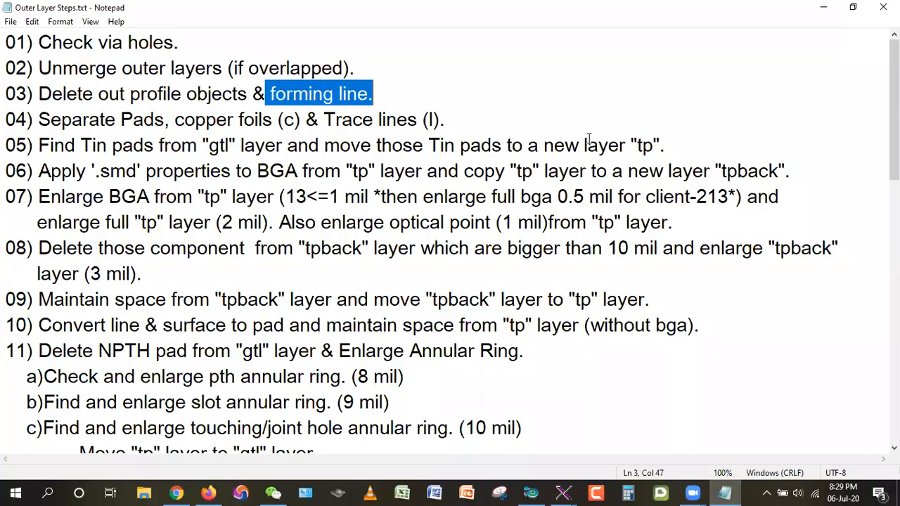
click(824, 7)
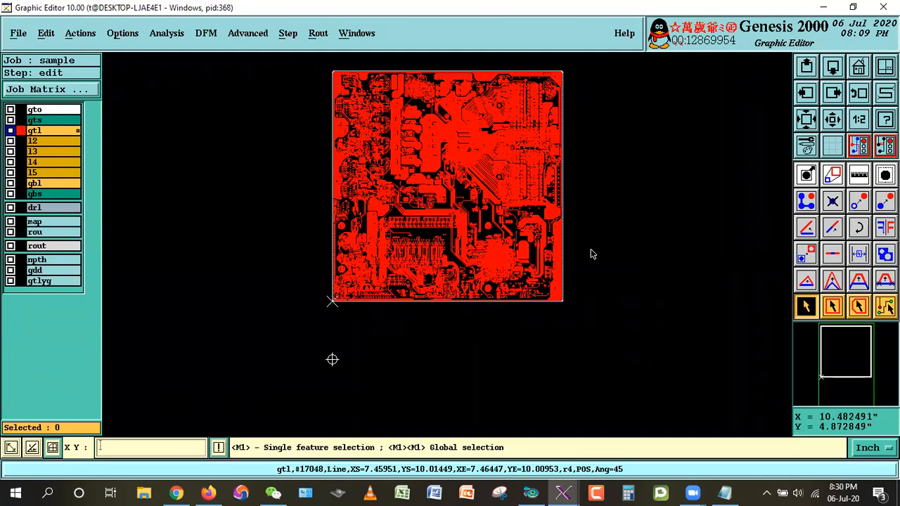
Select the forming line along the board's bottom edge on gtl to inspect it up close
right_click(614, 164)
click(647, 181)
click(530, 279)
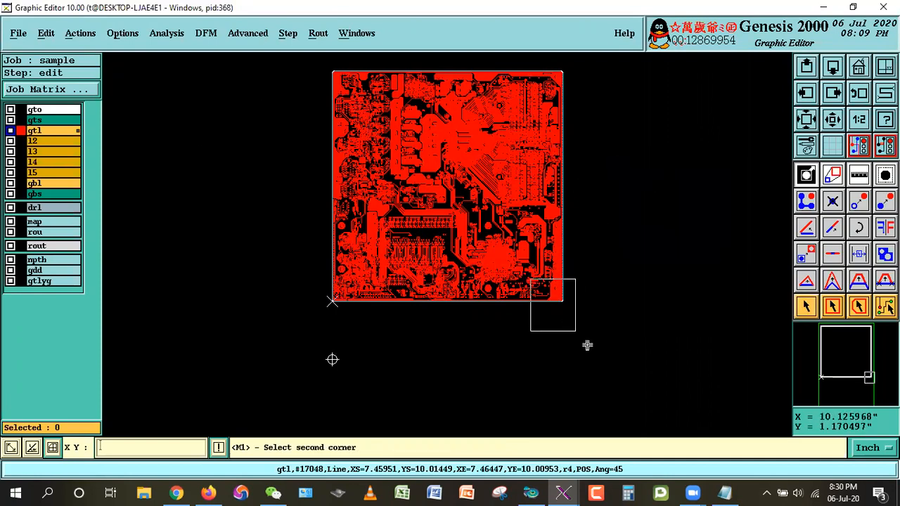
click(587, 346)
click(302, 184)
click(375, 233)
click(378, 329)
click(458, 414)
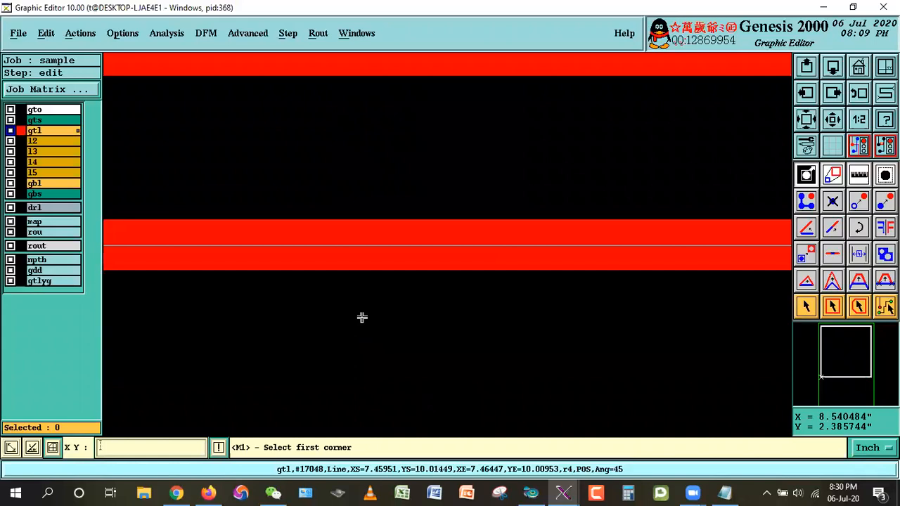
click(806, 307)
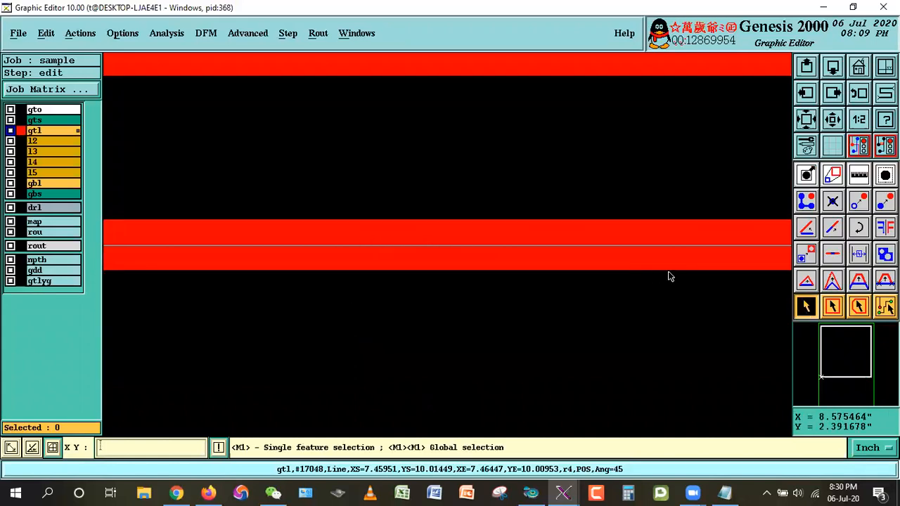
click(588, 265)
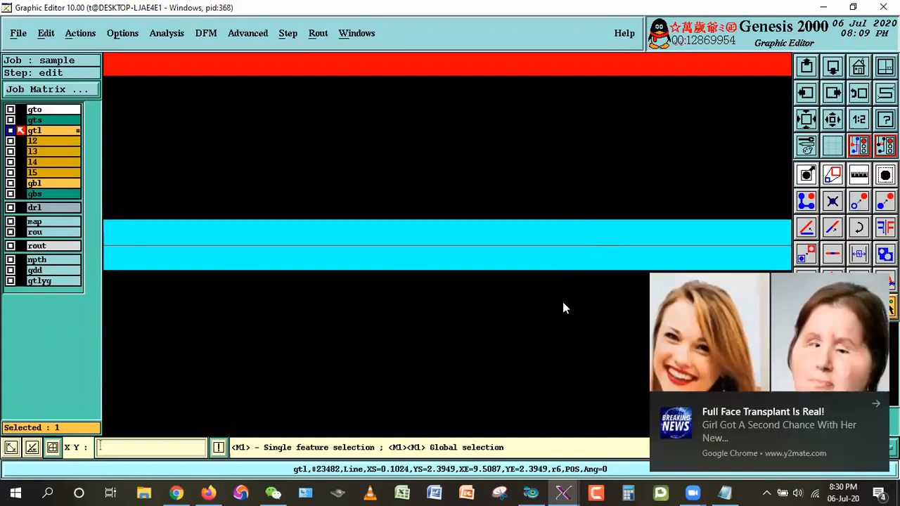
Dismiss the browser notification and deselect the forming line at the full board view
click(879, 493)
click(854, 413)
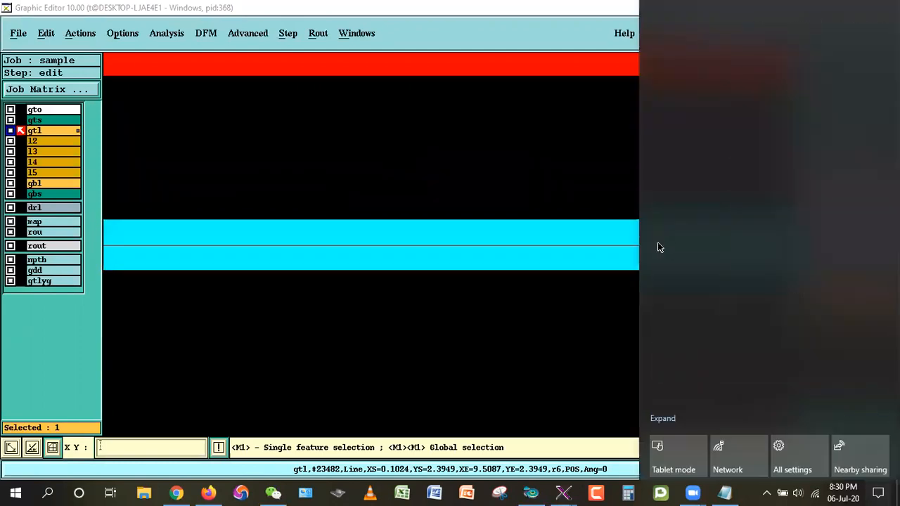
scroll(566, 236, down, 5)
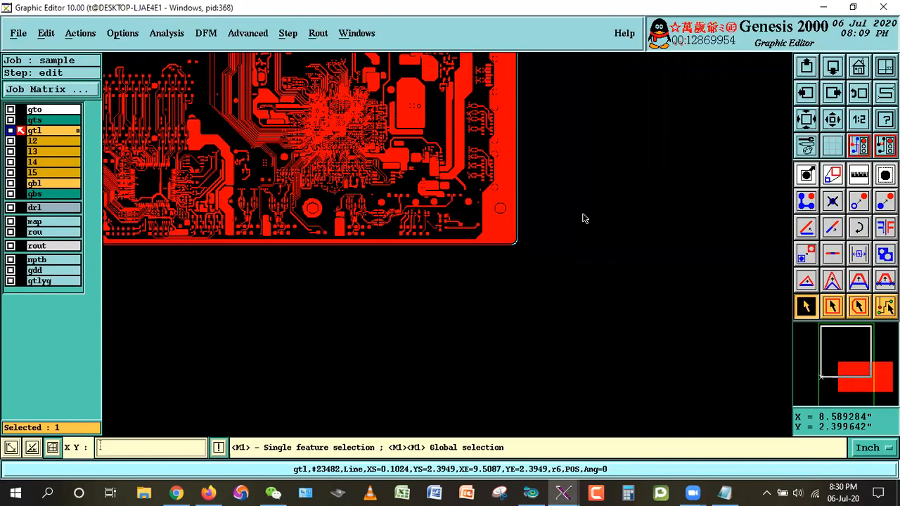
click(859, 66)
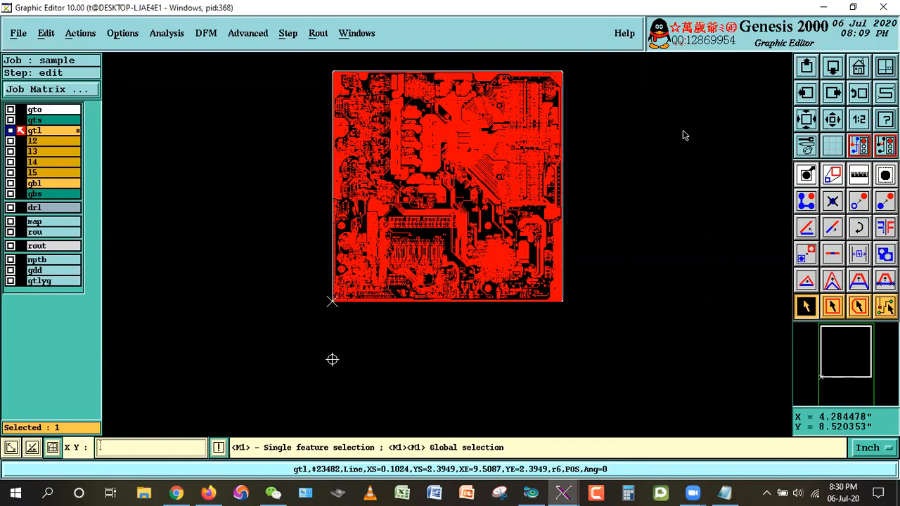
click(622, 300)
Examine the forming line and profile at the board's upper-left corner on gtl up close
right_click(638, 215)
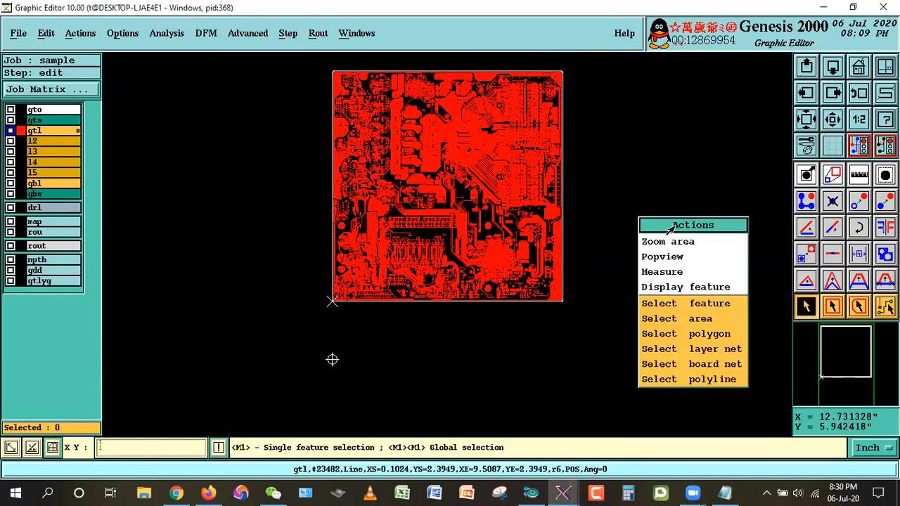
click(682, 322)
click(317, 60)
click(394, 94)
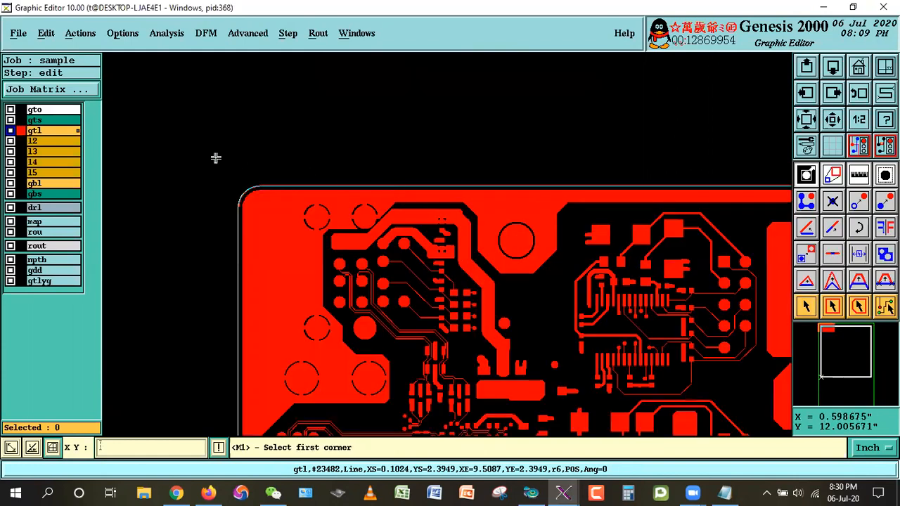
click(214, 152)
click(358, 264)
click(308, 177)
click(355, 225)
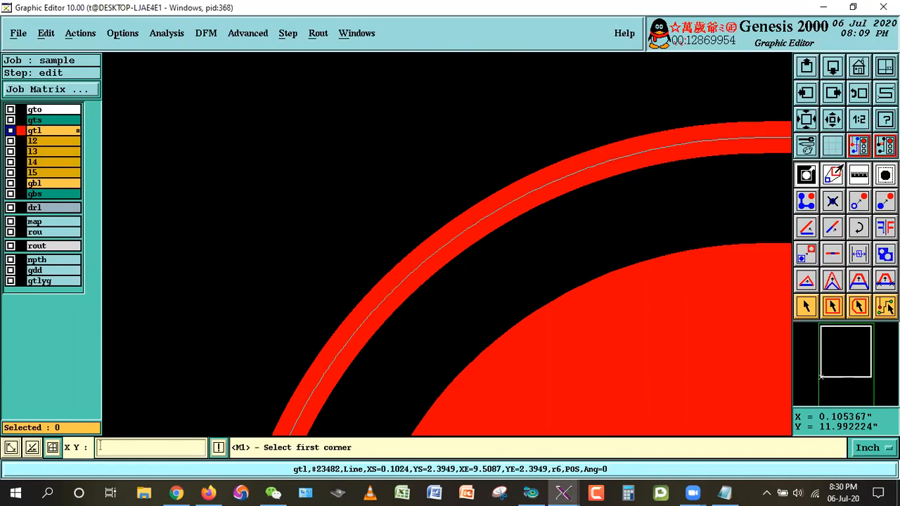
click(807, 307)
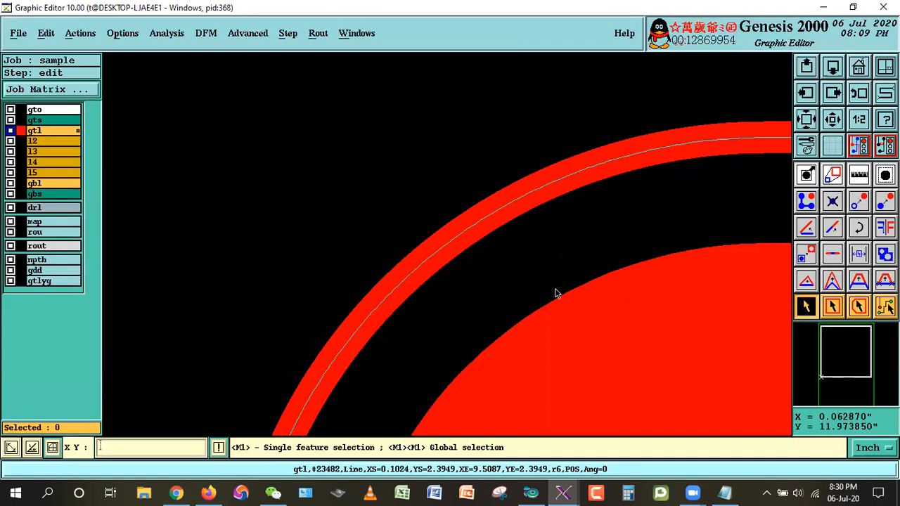
Select all gtl features inside the profile with the features filter set to In Profile, and check them at full board view
click(807, 145)
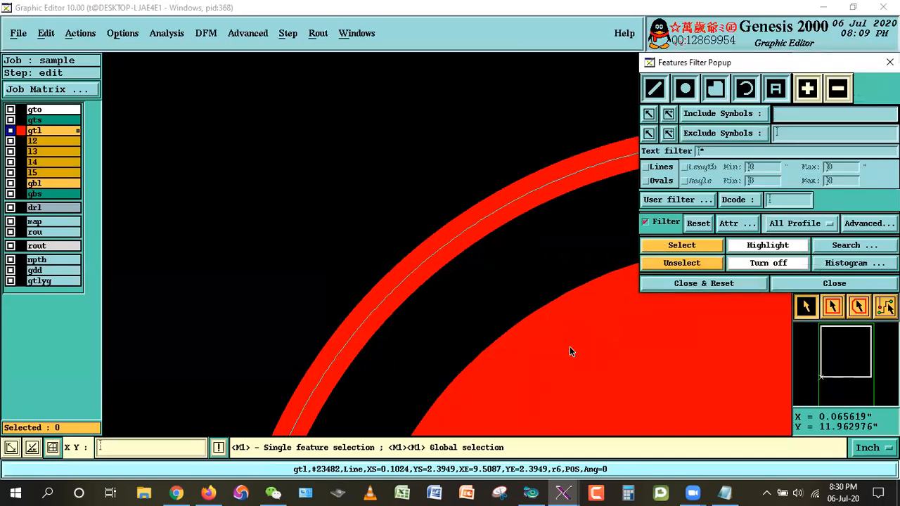
click(803, 232)
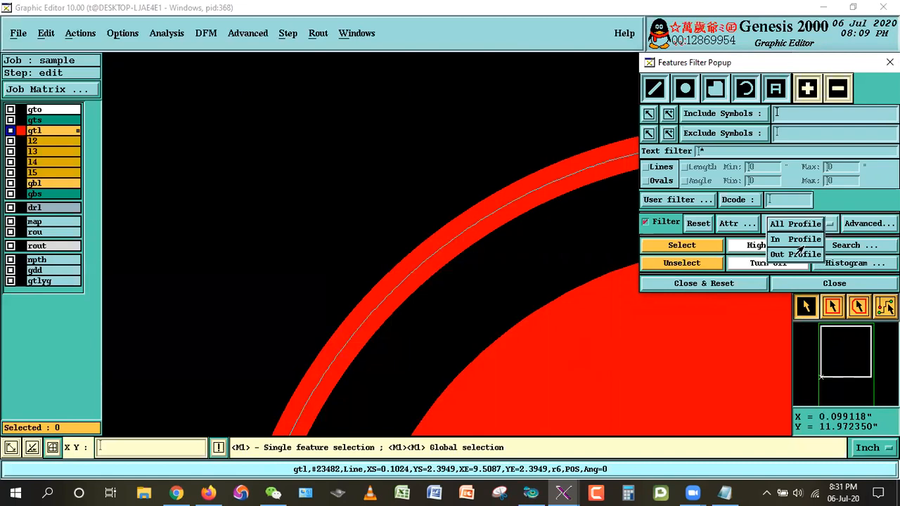
click(784, 240)
click(673, 246)
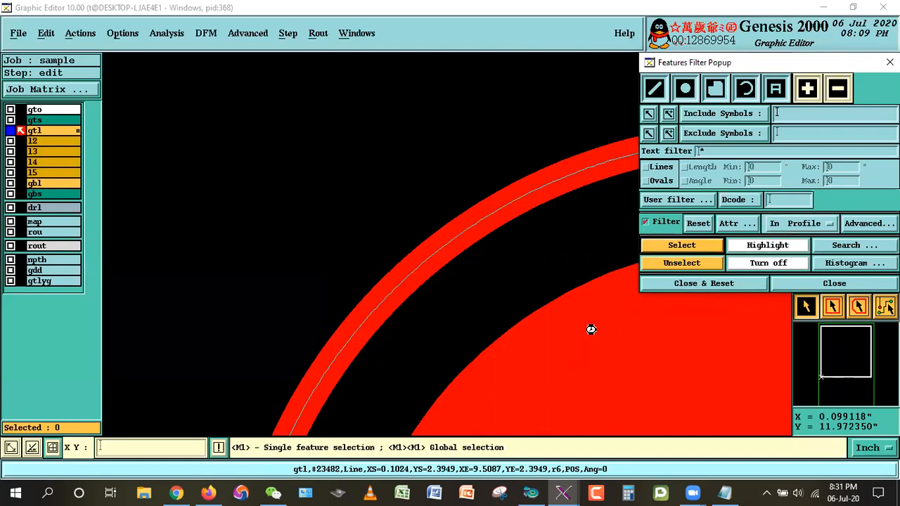
drag(837, 63, 839, 208)
click(858, 65)
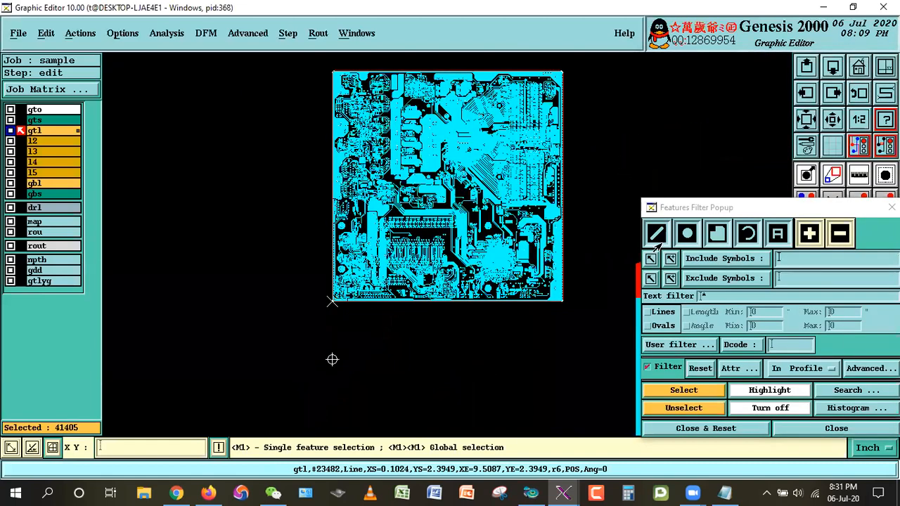
Return the profile filter to All Profile with the selection cleared, and close and reset the features filter
click(799, 372)
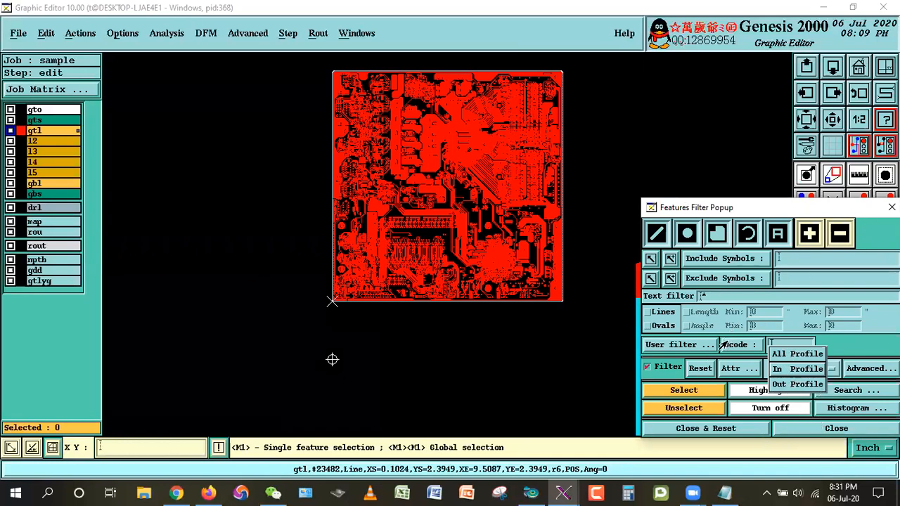
click(796, 355)
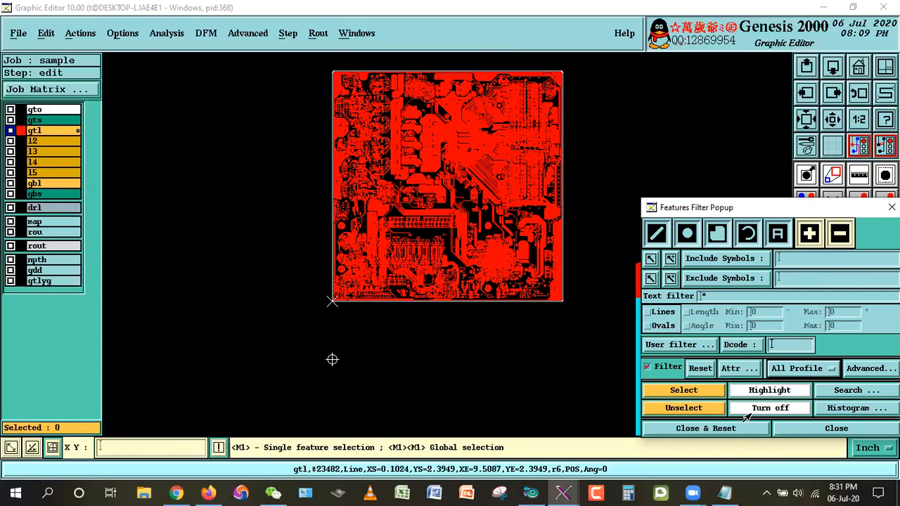
drag(777, 216, 738, 145)
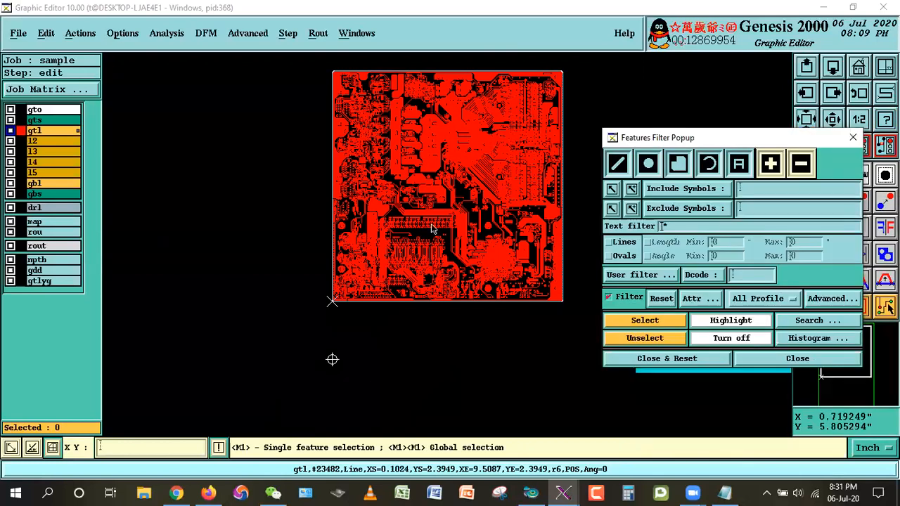
click(750, 298)
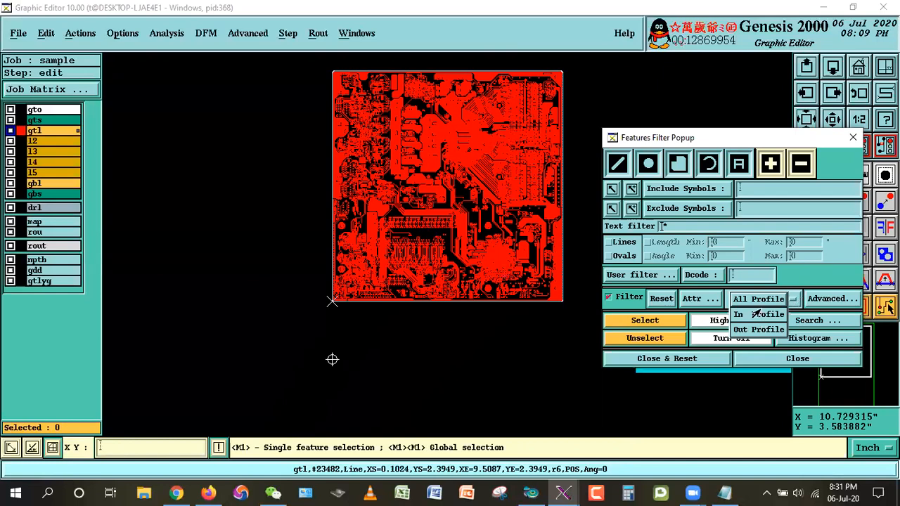
click(760, 300)
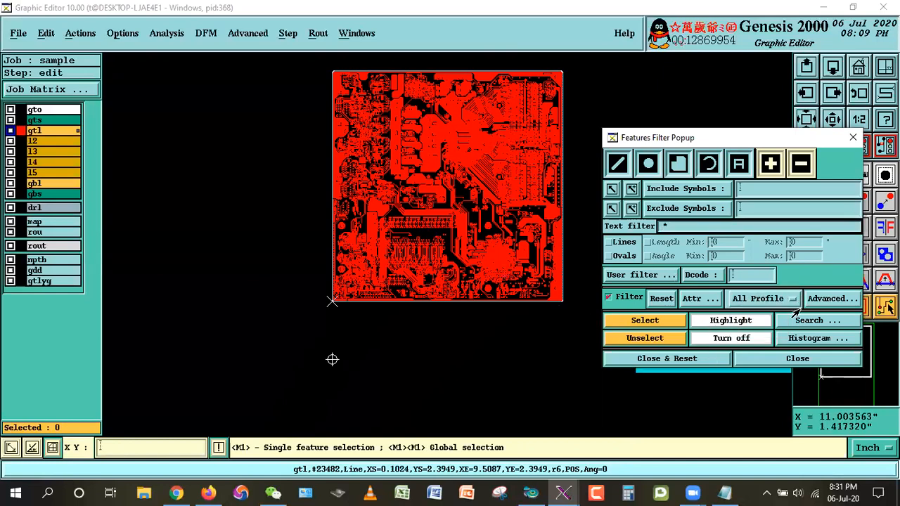
click(648, 360)
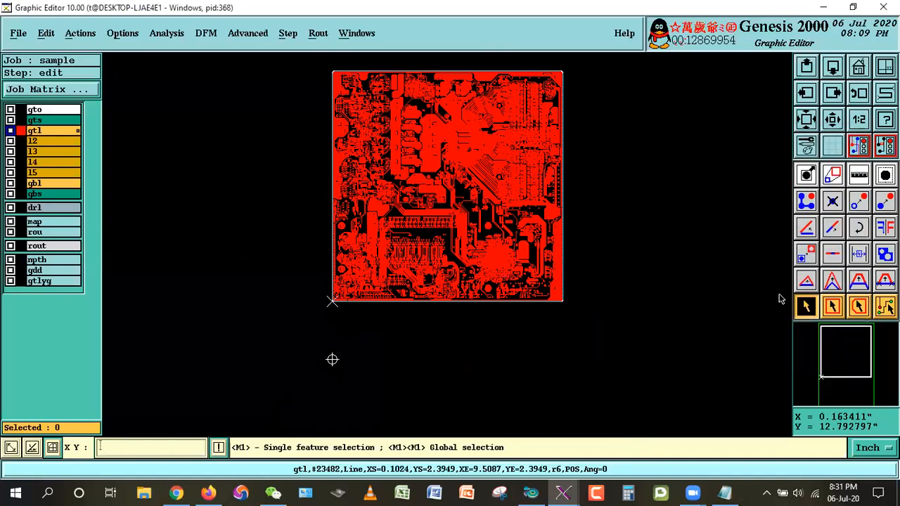
Delete the r5 forming line along the board's right edge on gtl
right_click(699, 240)
click(704, 240)
click(554, 269)
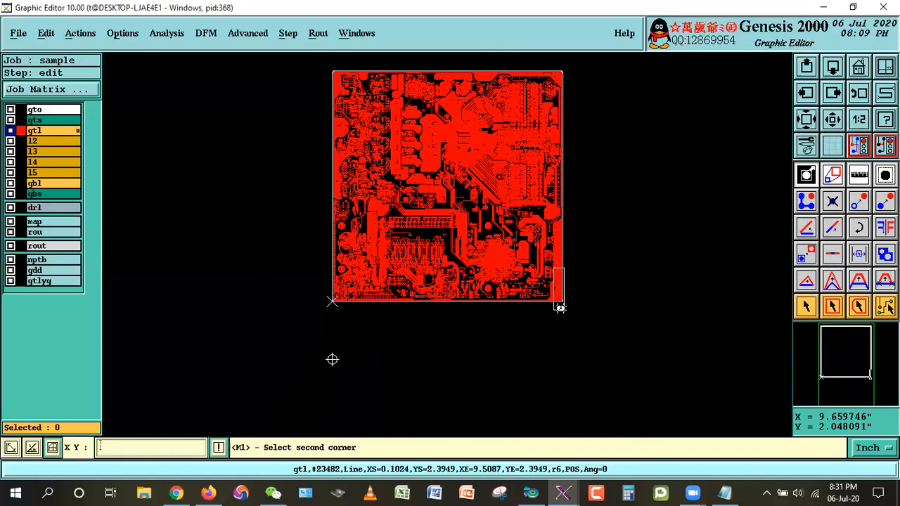
click(564, 310)
double_click(461, 290)
click(851, 95)
click(498, 279)
click(560, 343)
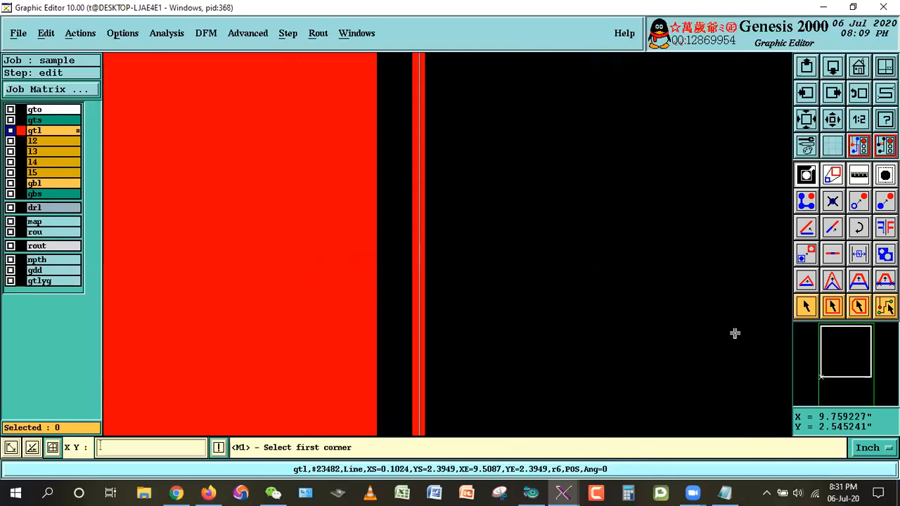
click(802, 310)
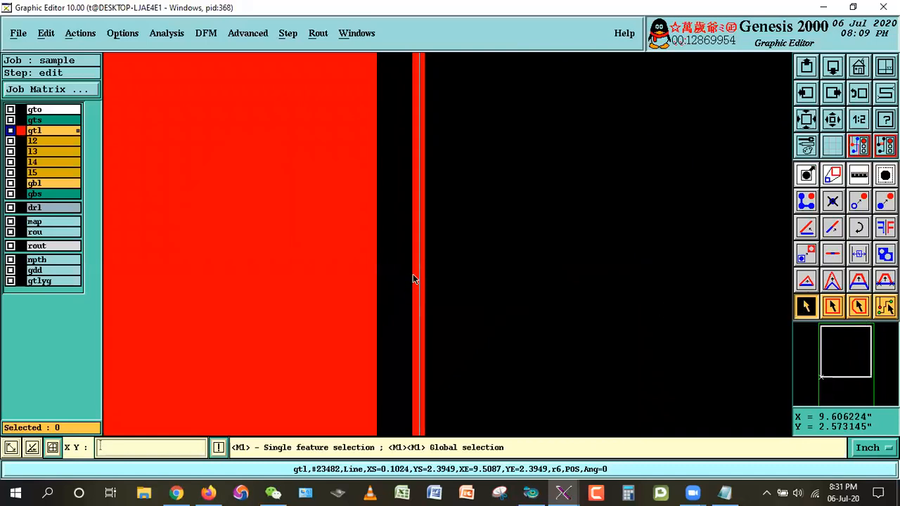
click(422, 363)
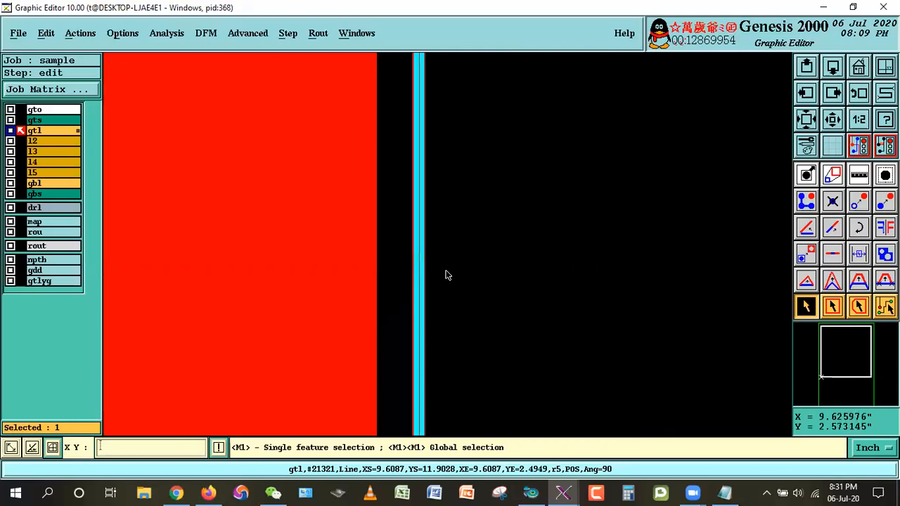
click(816, 118)
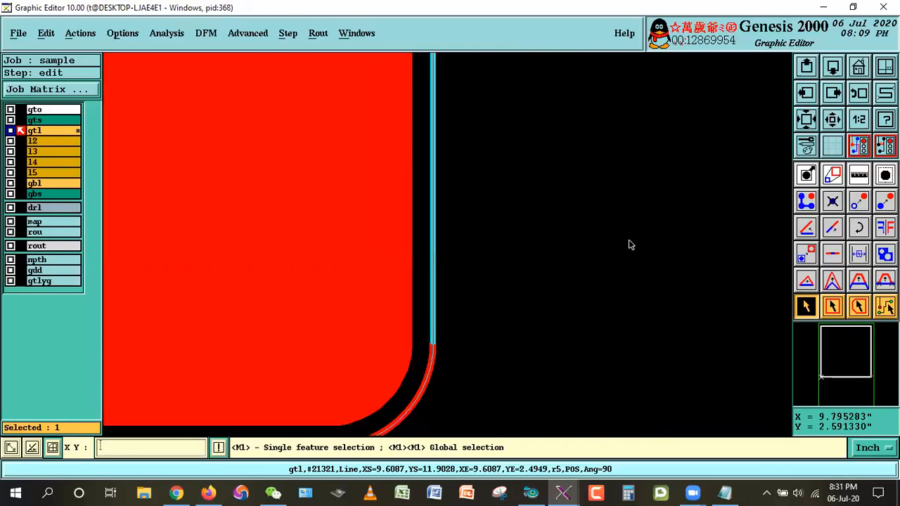
click(45, 33)
click(42, 71)
Delete the overlapping r6 forming line along the board's right edge
click(434, 271)
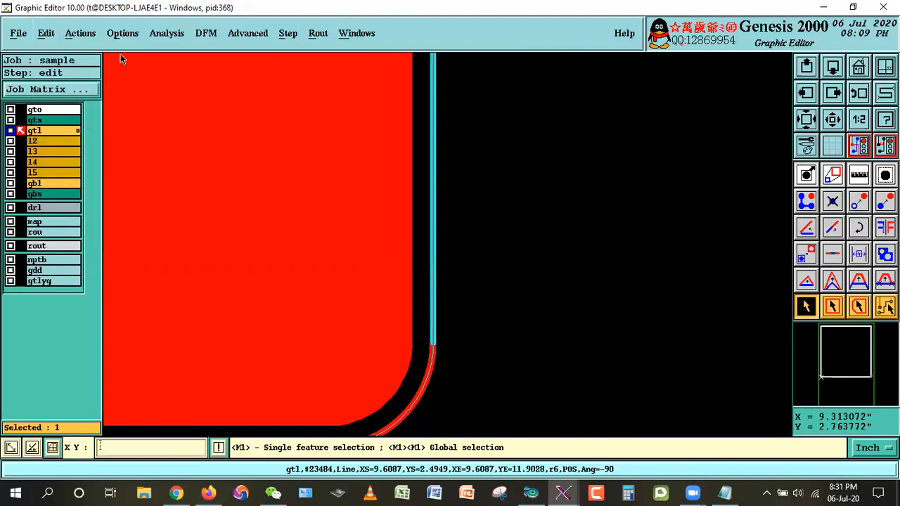
click(45, 33)
click(46, 72)
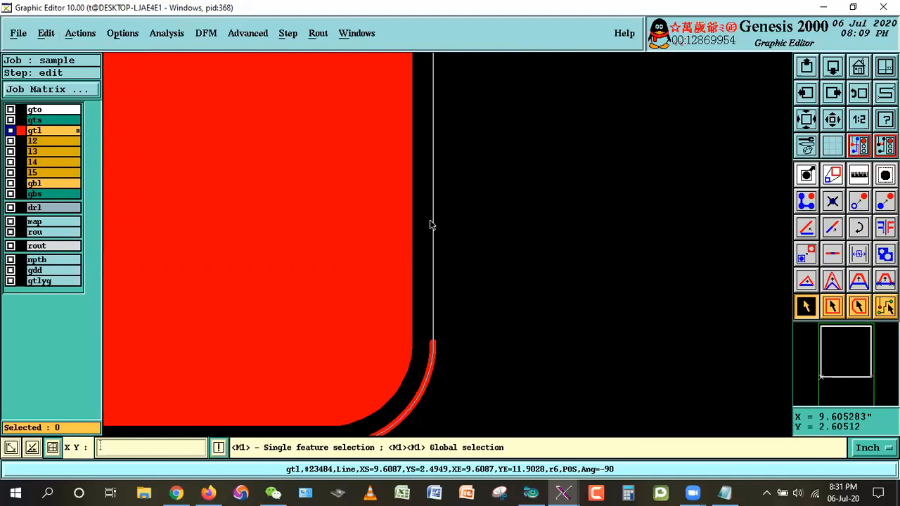
Delete the r5 forming line arc at the board's lower-right corner
right_click(556, 206)
click(562, 209)
click(393, 216)
click(519, 346)
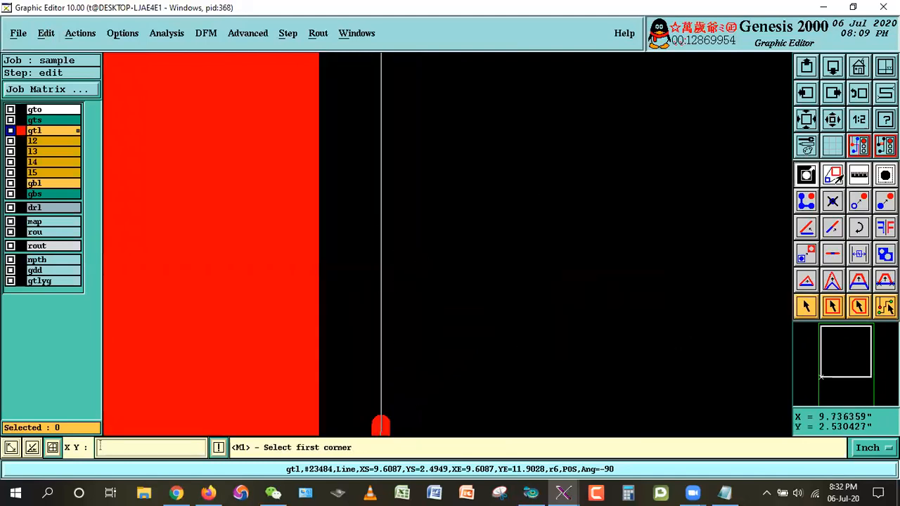
scroll(472, 256, down, 2)
click(350, 226)
click(524, 393)
key(Escape)
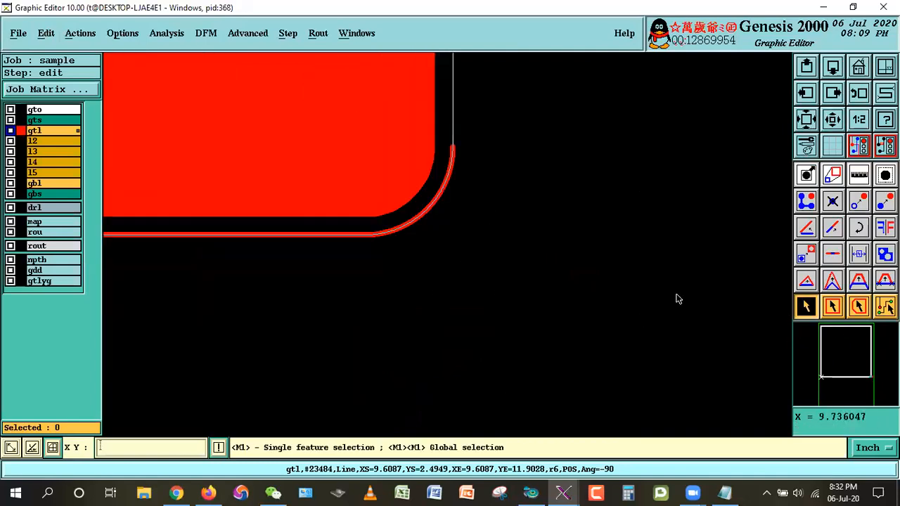
click(449, 177)
click(40, 31)
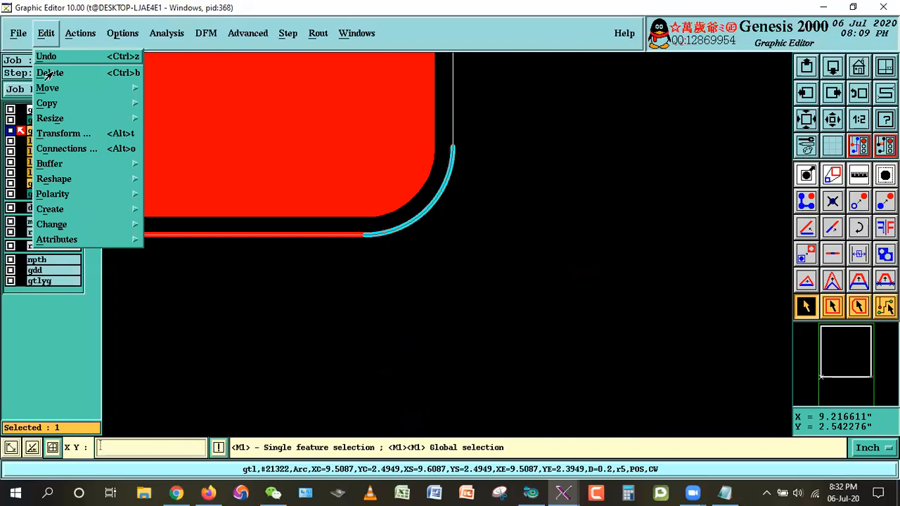
click(45, 72)
Delete the overlapping r6 arc around the board's lower-right corner
click(454, 185)
click(45, 34)
click(43, 71)
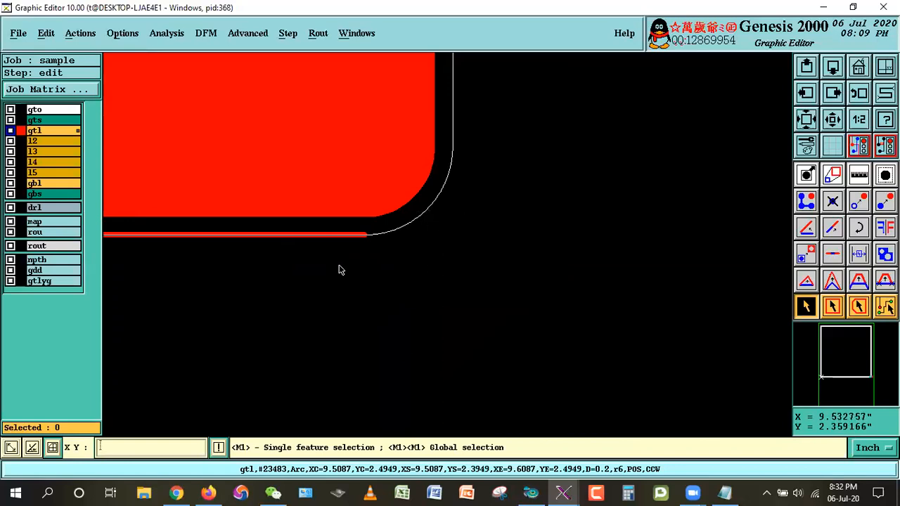
Delete both overlapping forming lines, r5 and r6, along the board's bottom edge
click(345, 234)
click(40, 35)
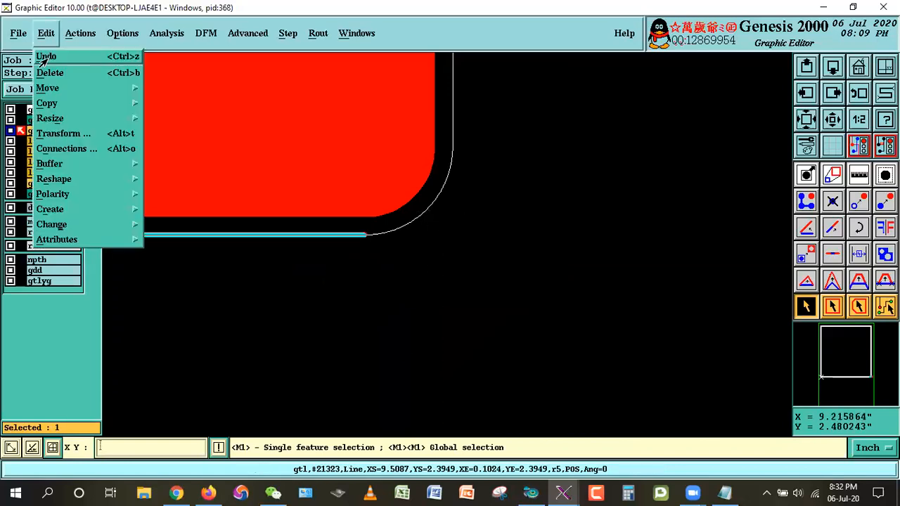
click(42, 58)
click(289, 235)
click(46, 33)
click(44, 71)
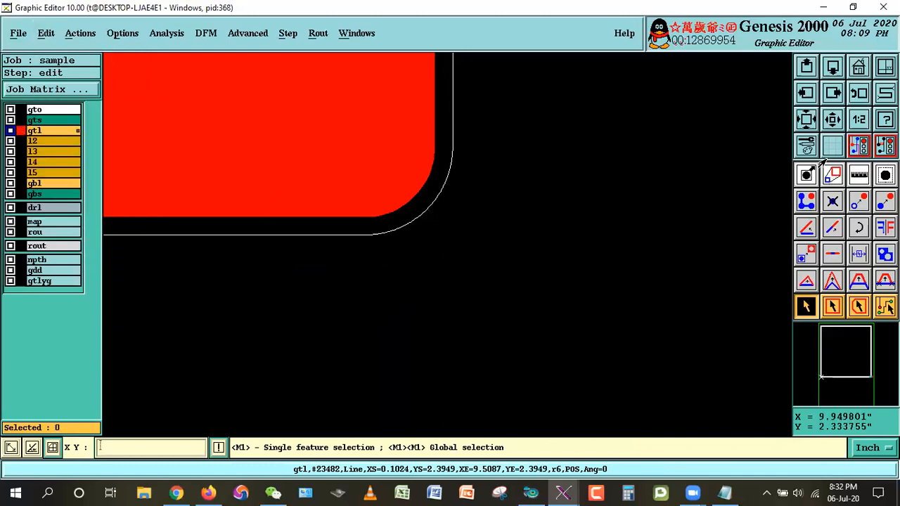
Examine the profile line around the board's lower-right corner and bottom edge
click(831, 127)
right_click(529, 190)
click(559, 216)
click(443, 218)
click(487, 255)
click(161, 281)
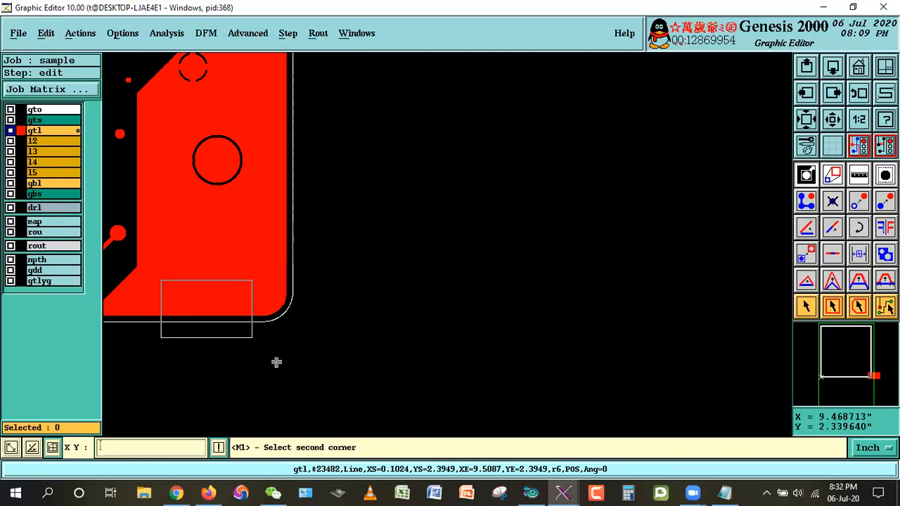
click(276, 363)
Undo the deletions of the forming line segments along the board's bottom edge, lower-right corner and right edge
key(ctrl+z)
key(Return)
key(ctrl+z)
key(Return)
click(823, 121)
click(597, 131)
click(649, 201)
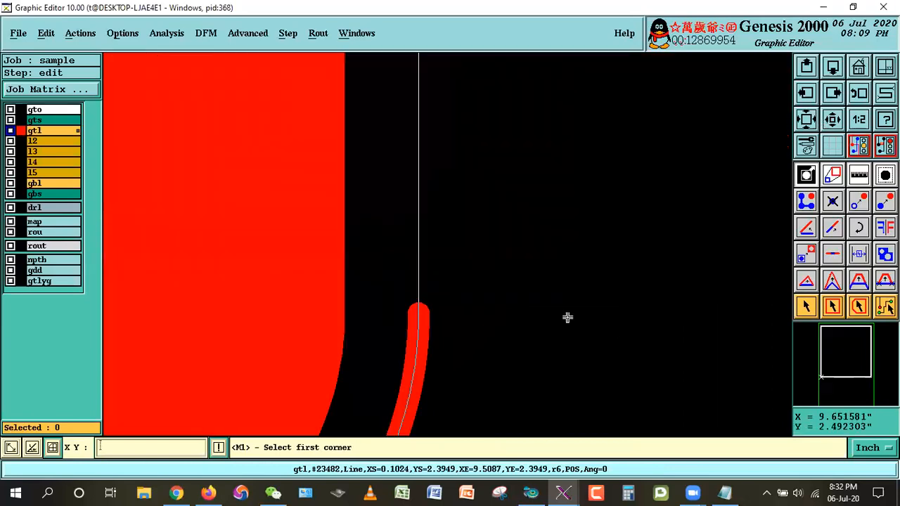
key(ctrl+z)
key(Return)
key(ctrl+z)
key(Return)
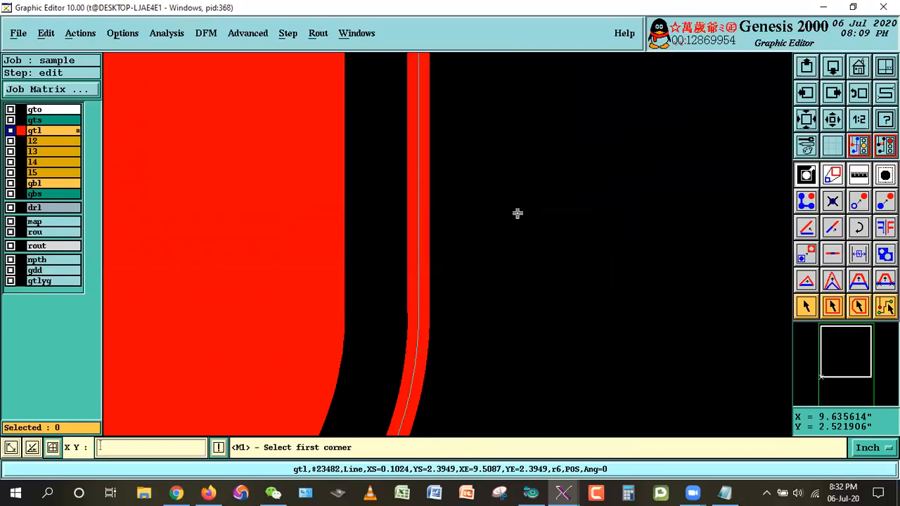
Examine the forming line along the middle of the board's right edge up close
click(812, 120)
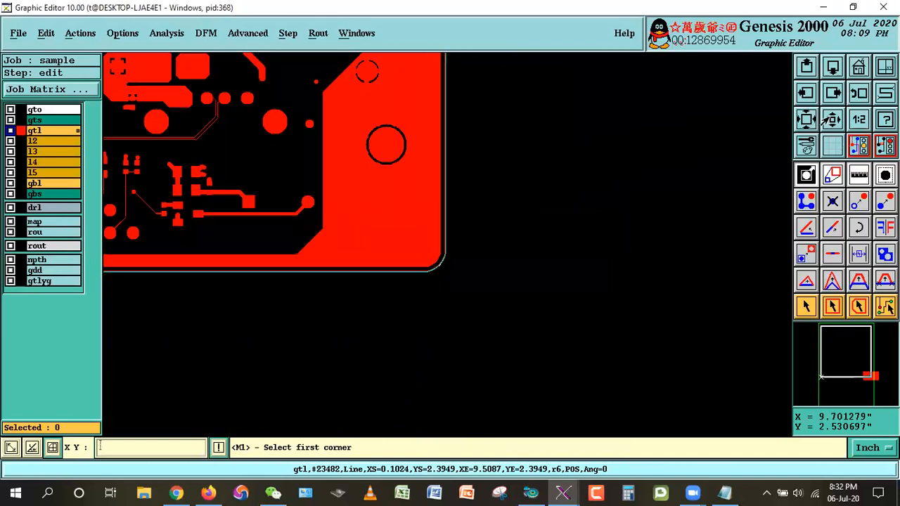
click(879, 68)
click(775, 125)
click(834, 66)
right_click(495, 169)
click(502, 188)
click(545, 167)
click(590, 228)
click(389, 240)
click(469, 314)
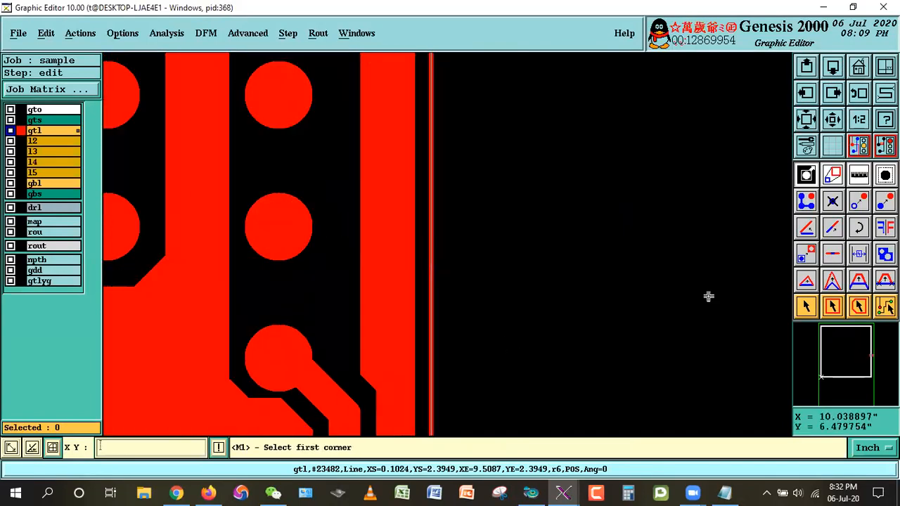
Return to the full board view and inspect the forming line at the upper-right corner up close
click(857, 68)
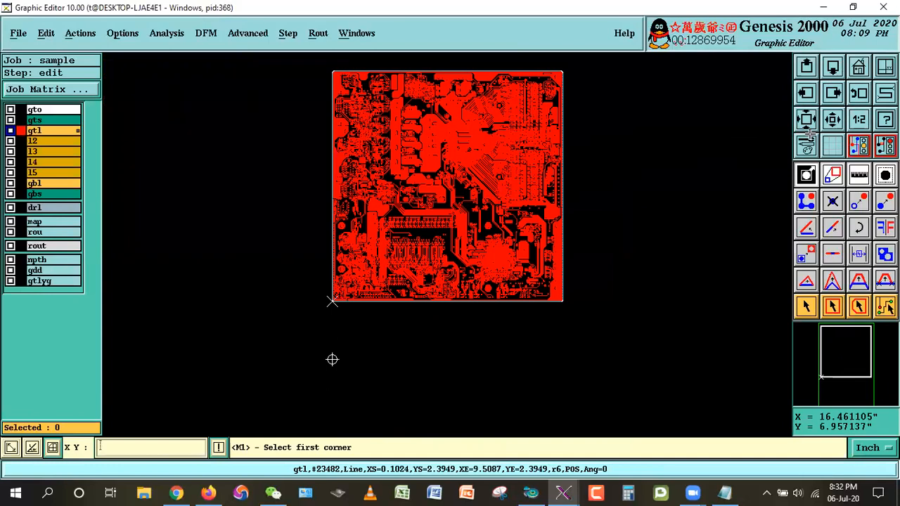
click(323, 61)
click(641, 257)
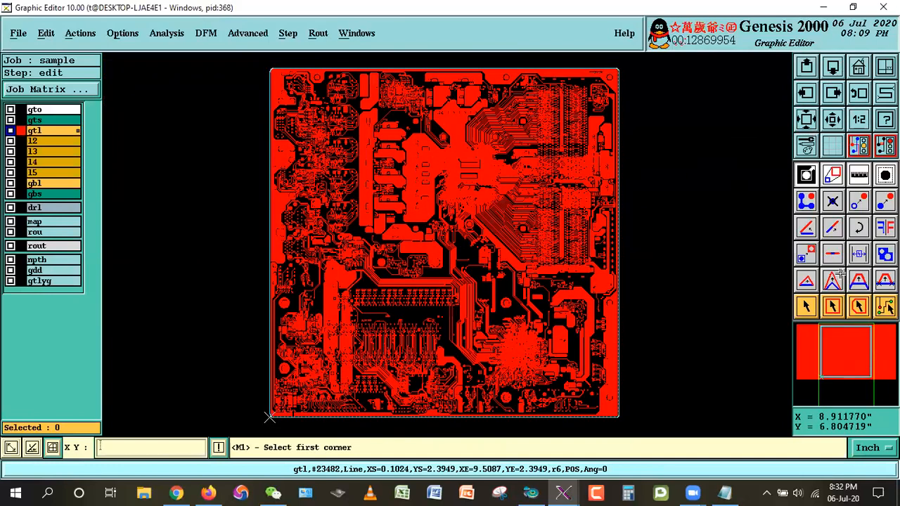
click(605, 58)
click(594, 81)
click(350, 199)
click(469, 262)
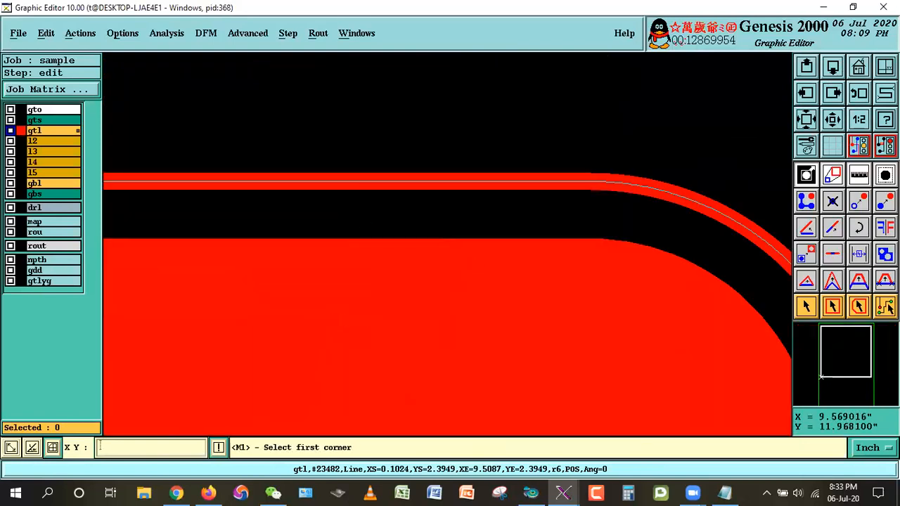
Identify the forming line segment along the board's top edge on gtl, clear the selection and return to the full board view
click(803, 307)
click(579, 210)
click(570, 206)
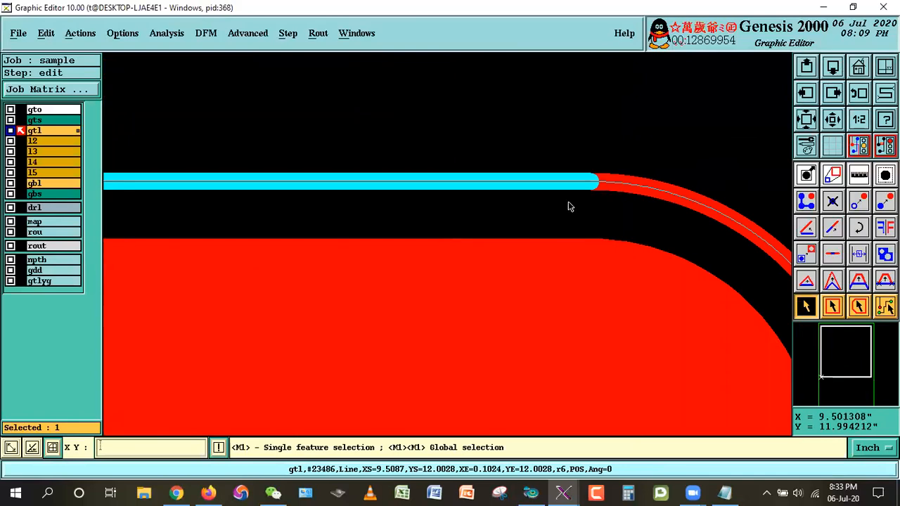
click(565, 128)
click(856, 67)
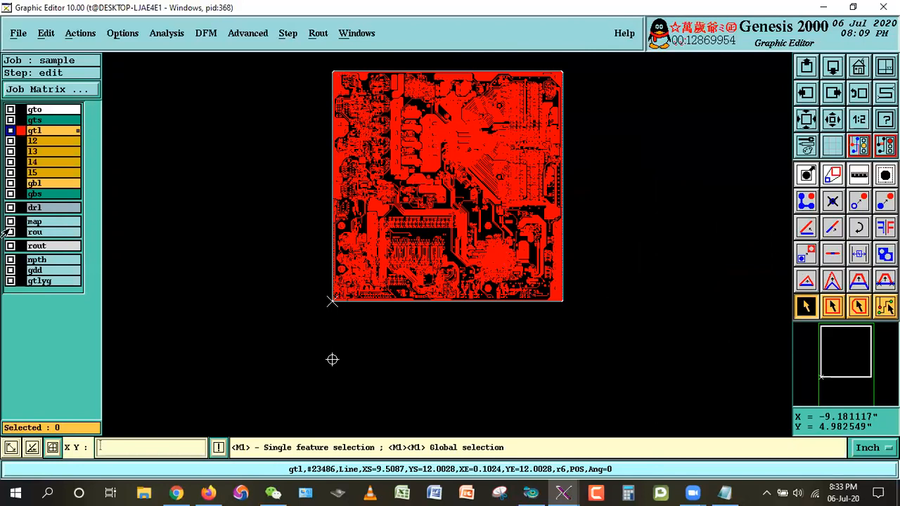
Create a new positive signal layer named a
right_click(42, 290)
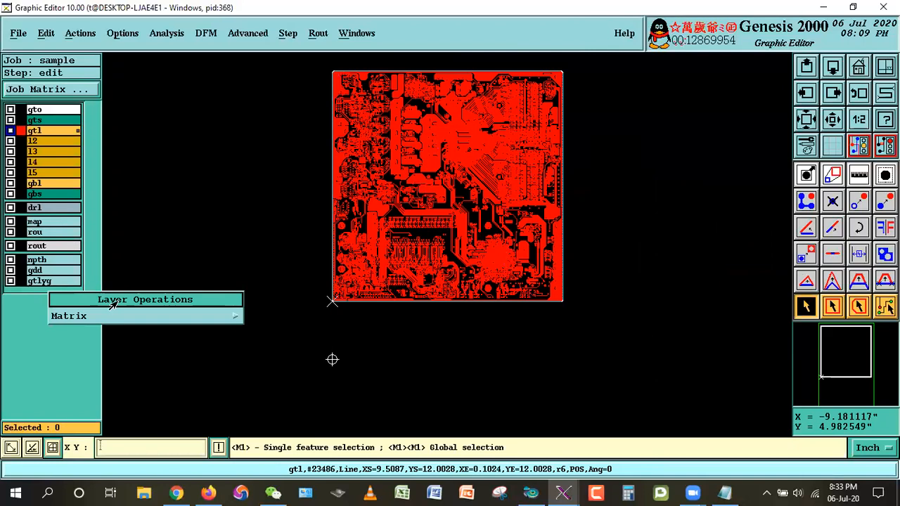
mouse_move(218, 320)
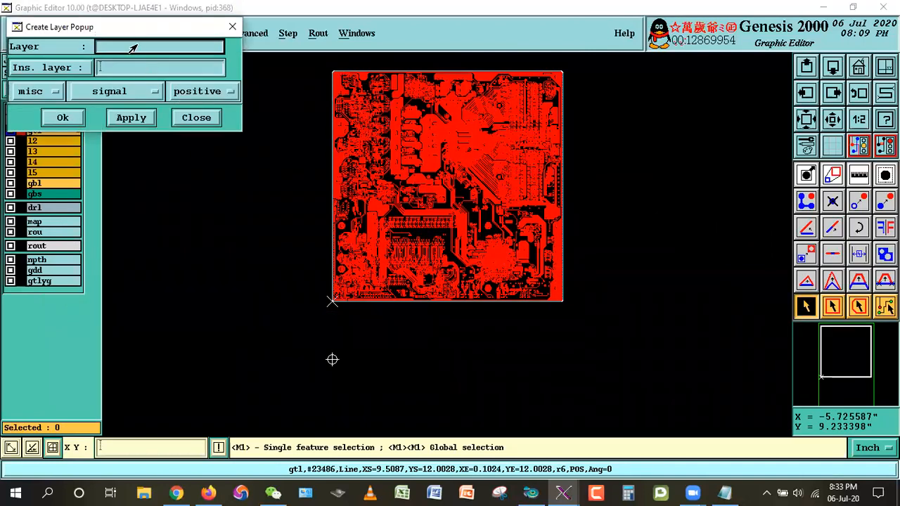
click(131, 117)
click(354, 282)
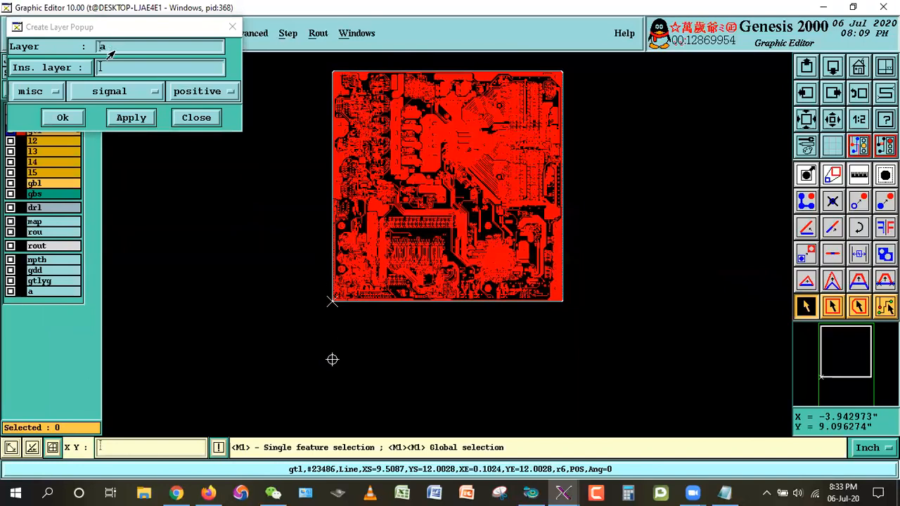
click(205, 120)
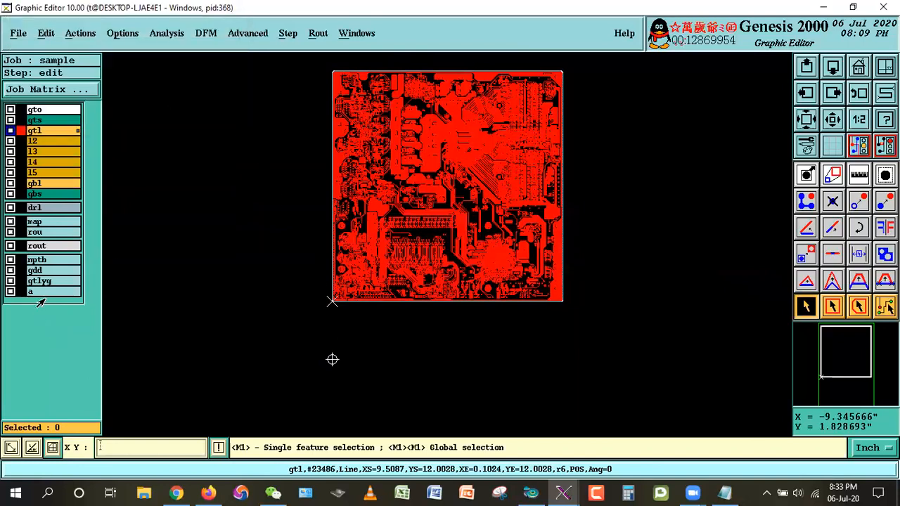
Create a second new layer named b, also positive signal
right_click(41, 302)
mouse_move(231, 324)
click(276, 346)
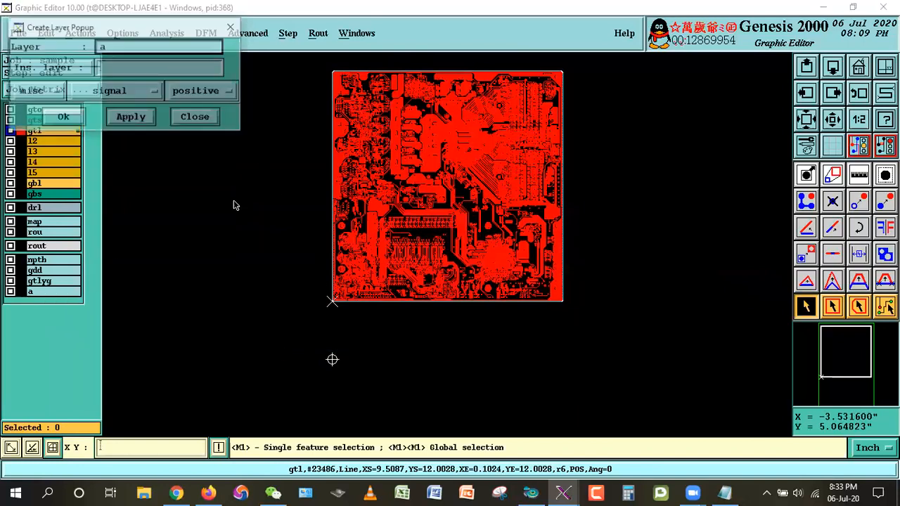
text(b)
click(57, 118)
click(358, 283)
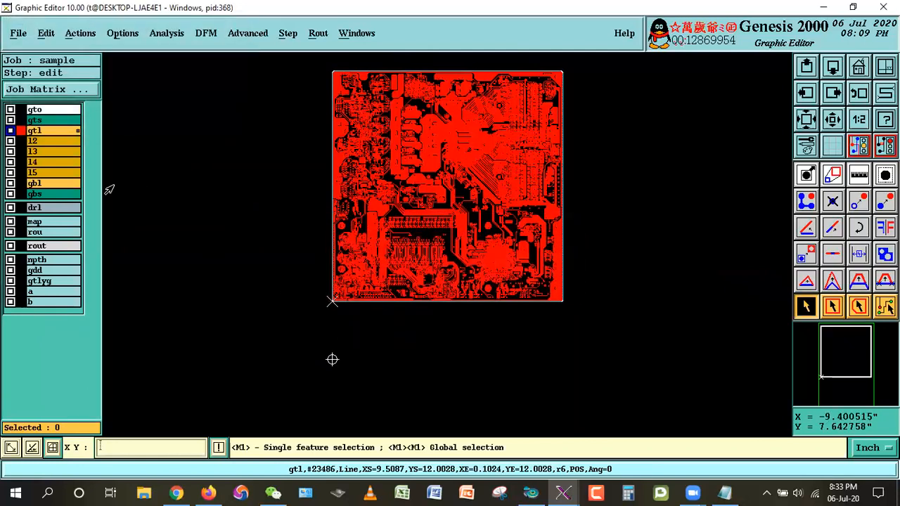
Show only layer a and add an r100 pad in the upper-left part of the board outline
click(35, 130)
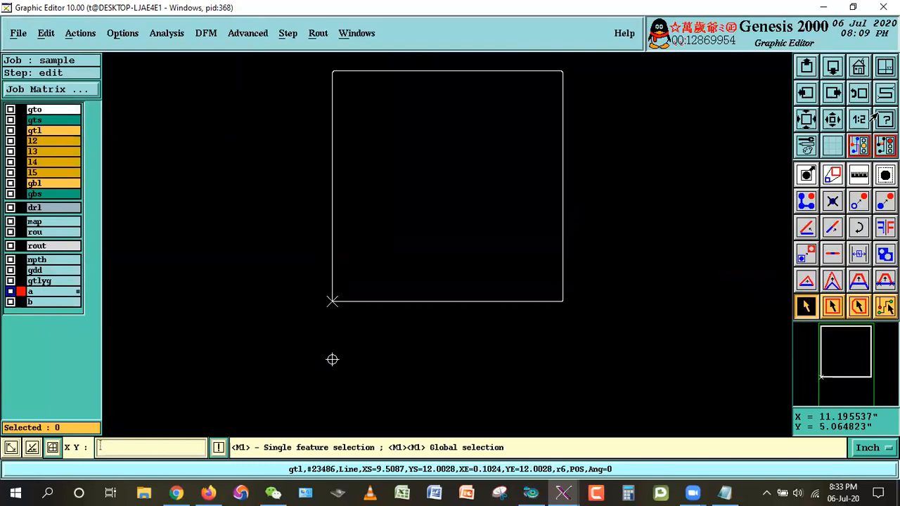
click(807, 175)
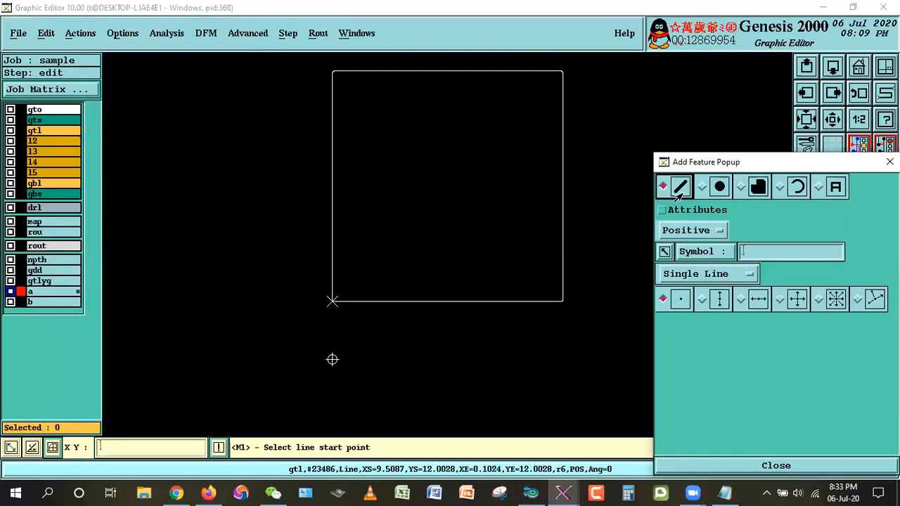
click(704, 190)
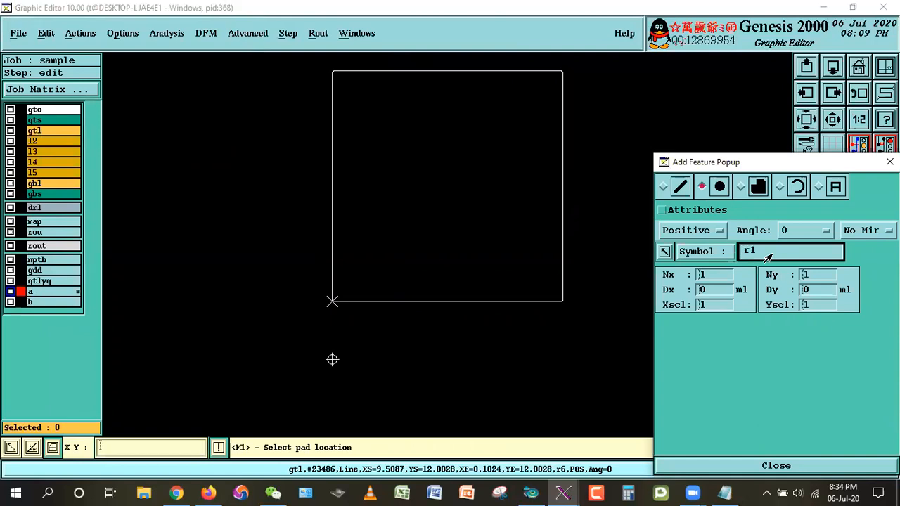
click(390, 143)
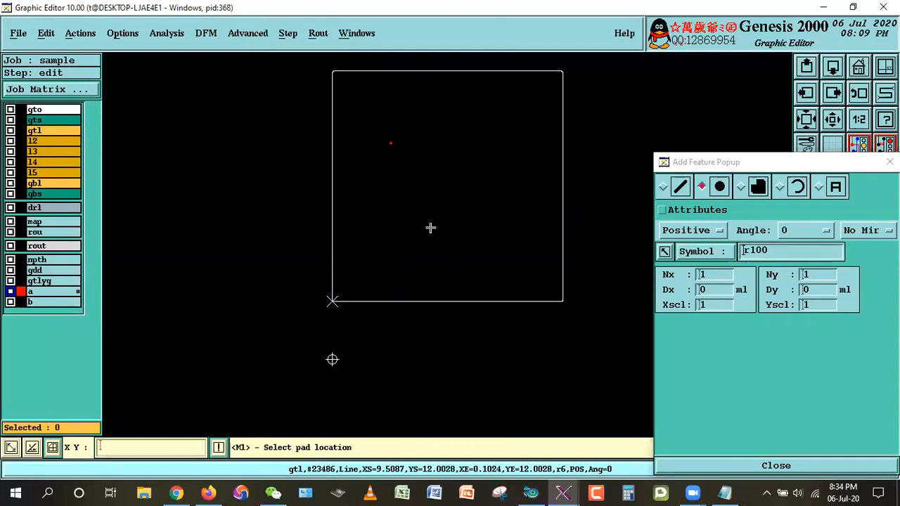
Display layer b together with layer a and examine the area around the r100 pad up close
right_click(410, 139)
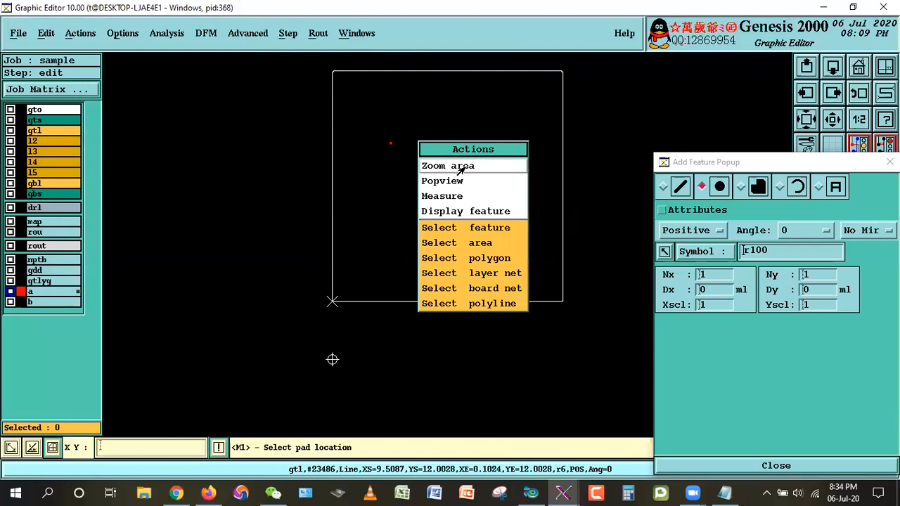
click(462, 168)
click(31, 303)
right_click(464, 114)
click(494, 143)
click(366, 125)
click(422, 165)
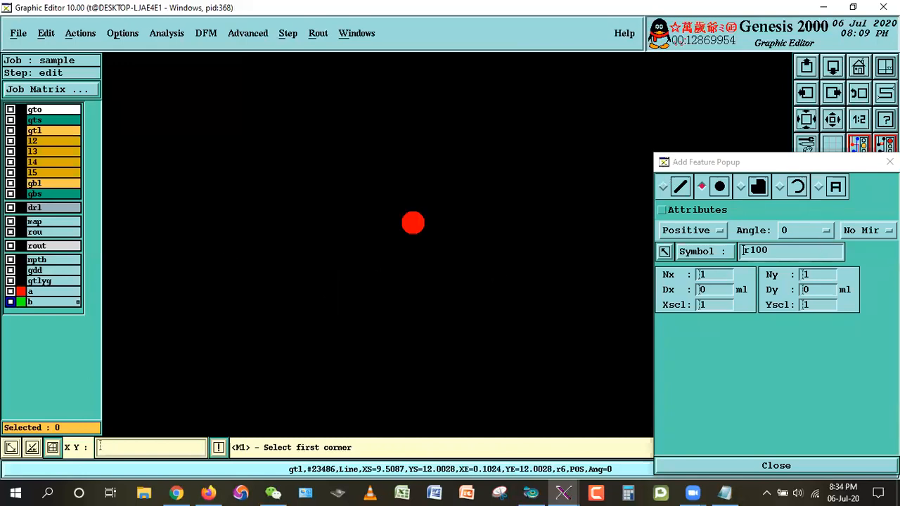
Make a the work layer and copy its r100 pad to layer b
click(29, 291)
drag(759, 166, 773, 395)
click(806, 306)
click(414, 224)
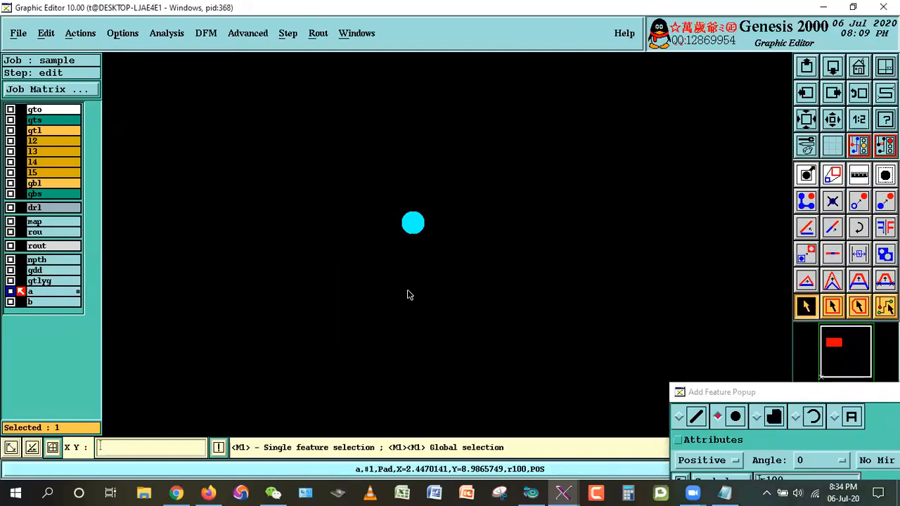
click(45, 33)
mouse_move(44, 103)
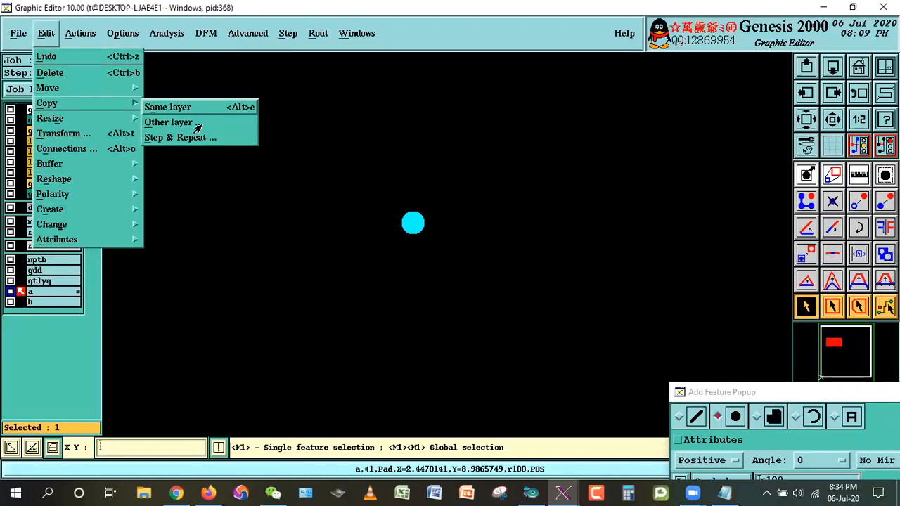
click(195, 125)
click(46, 68)
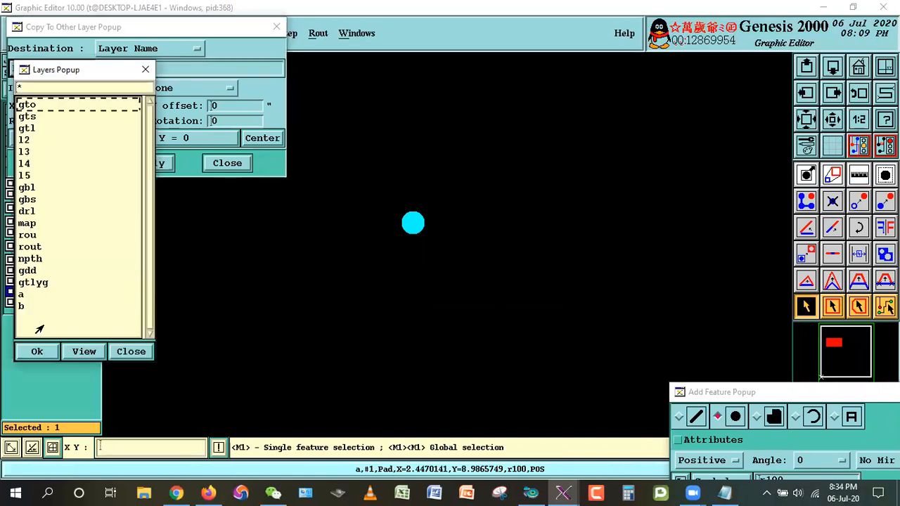
click(24, 308)
click(147, 162)
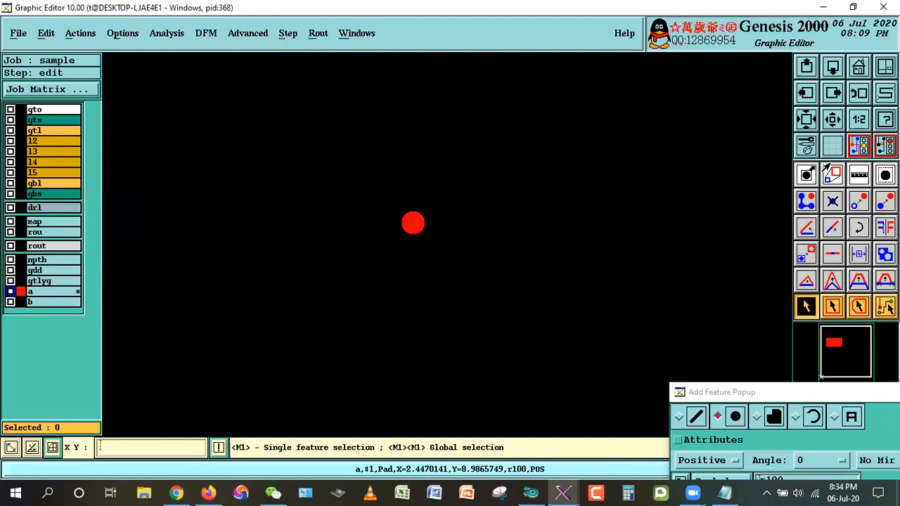
Add an r500 pad to layer a, slightly right of the board outline's centre
click(857, 68)
right_click(343, 202)
click(356, 214)
click(396, 167)
click(587, 251)
drag(859, 396, 566, 130)
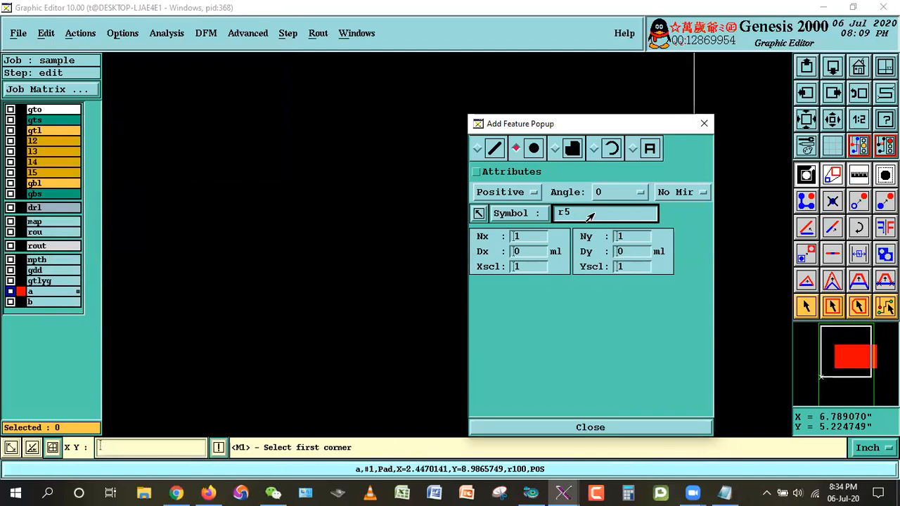
drag(647, 129, 890, 308)
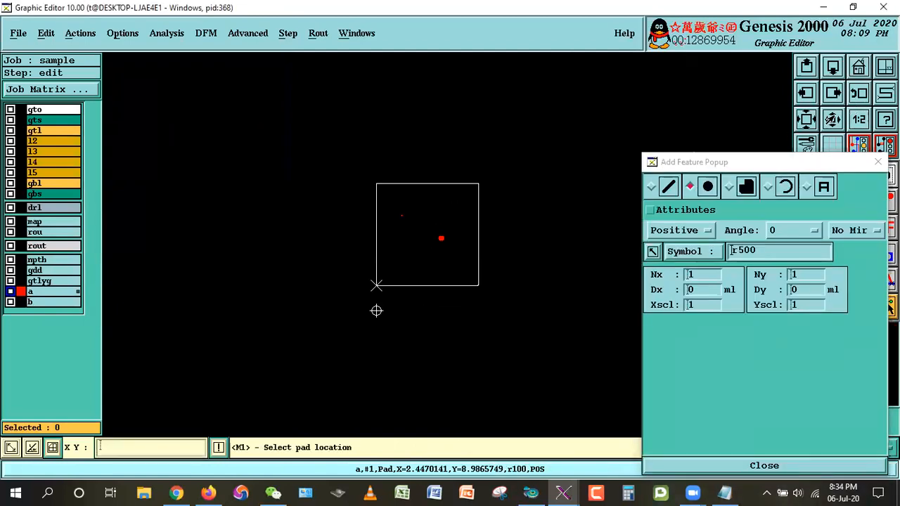
Add an r300 pad to layer a, below and to the left of the r500 pad
right_click(411, 204)
click(431, 229)
click(361, 177)
click(523, 318)
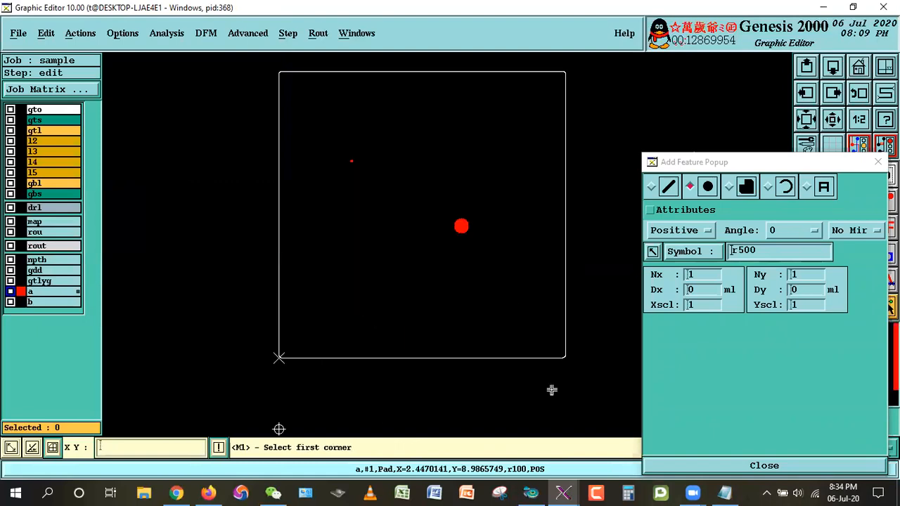
click(304, 130)
click(558, 338)
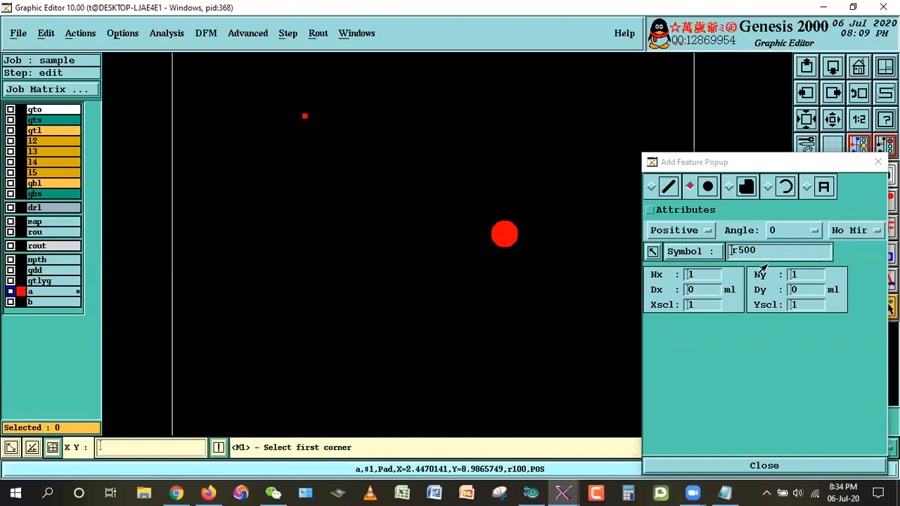
drag(735, 255, 789, 268)
text(300)
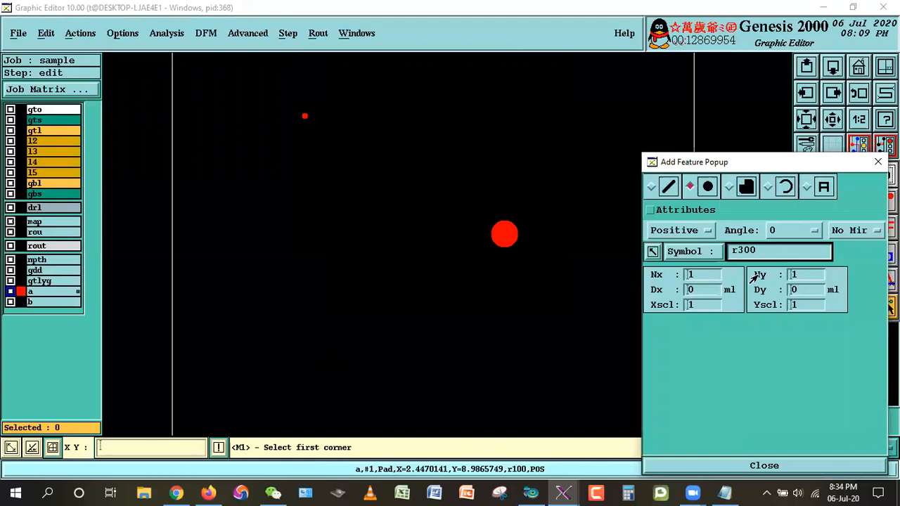
key(Return)
click(330, 305)
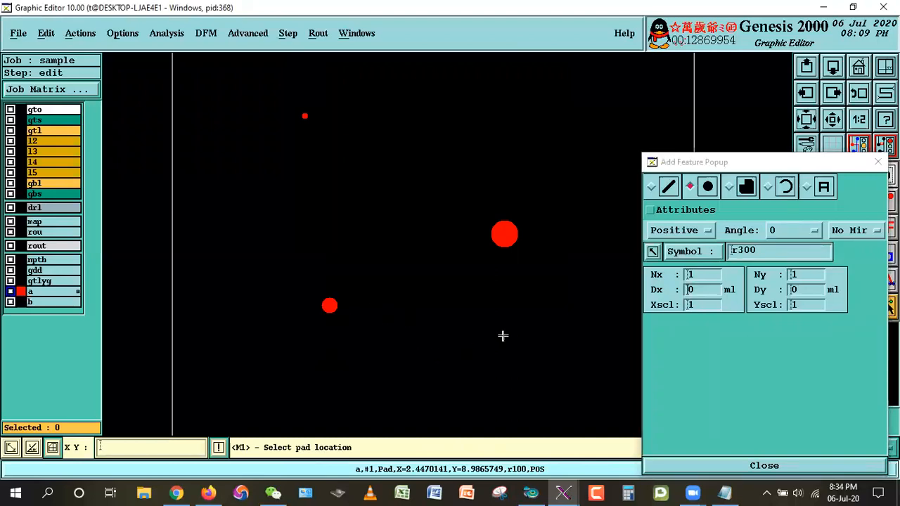
Add an r200 pad to layer a, above and to the right of the r500 pad, and finish adding features
click(737, 253)
text(2)
key(Return)
click(571, 128)
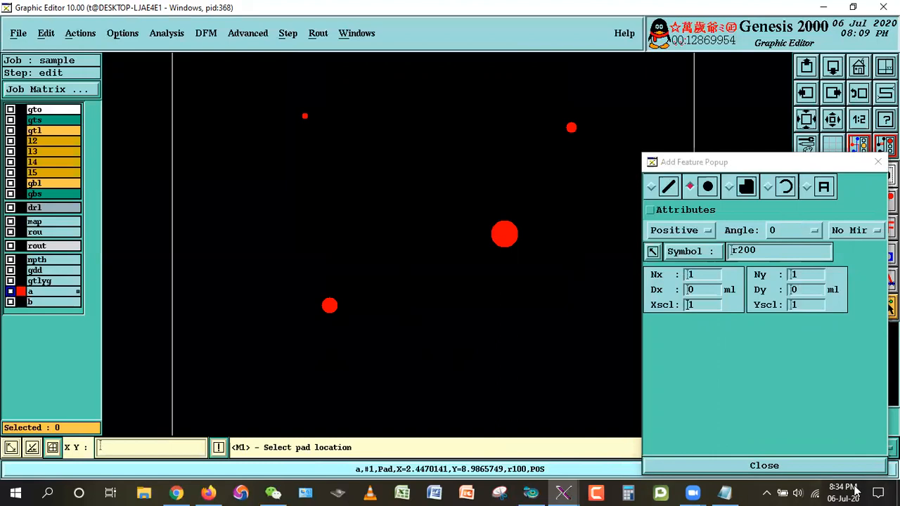
click(773, 466)
Select the r500, r300 and r200 pads on layer a, leaving out the r100 pad, and copy them to layer b
click(805, 307)
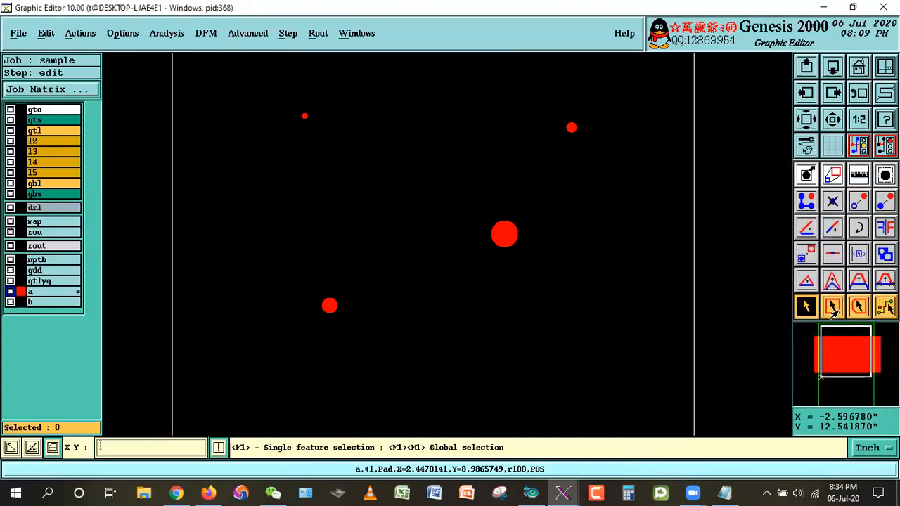
click(832, 306)
click(605, 107)
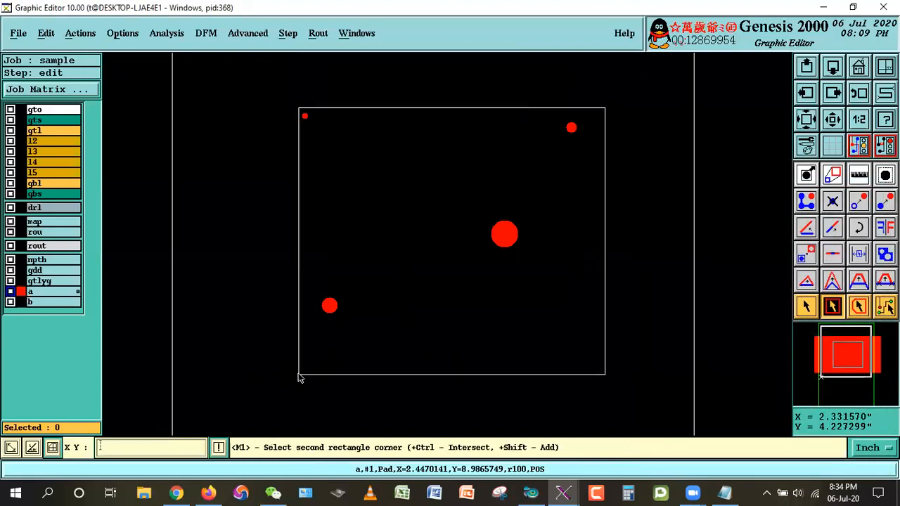
click(297, 377)
key(Escape)
click(304, 117)
click(44, 34)
mouse_move(49, 102)
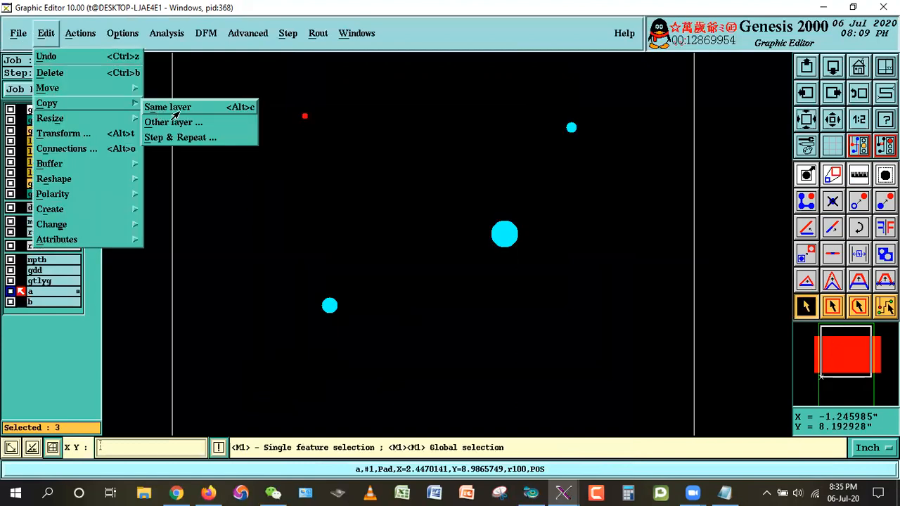
click(175, 121)
click(68, 161)
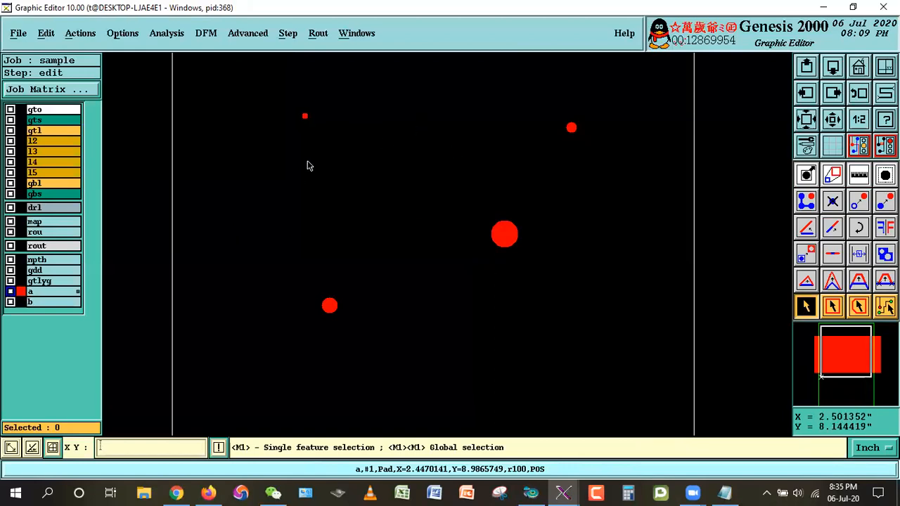
Make b the work layer over a and globally resize its r500 pad by -50 ml
click(30, 305)
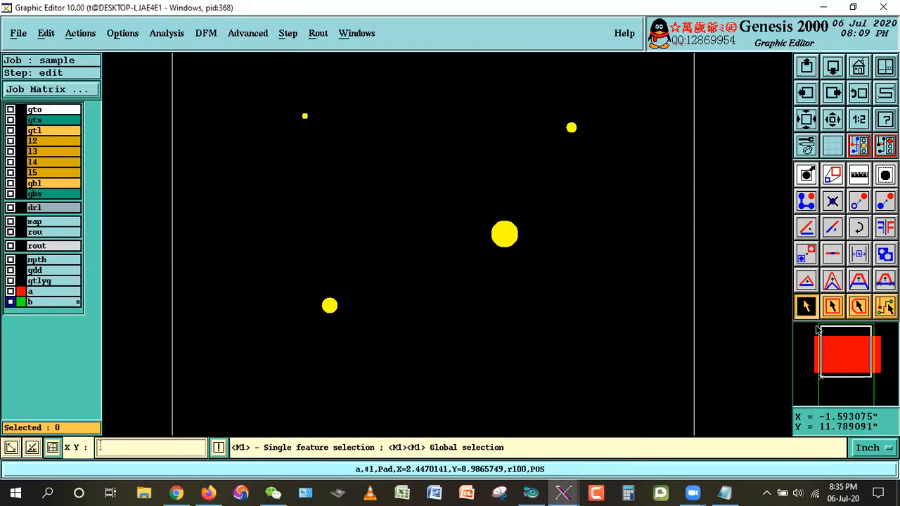
click(507, 236)
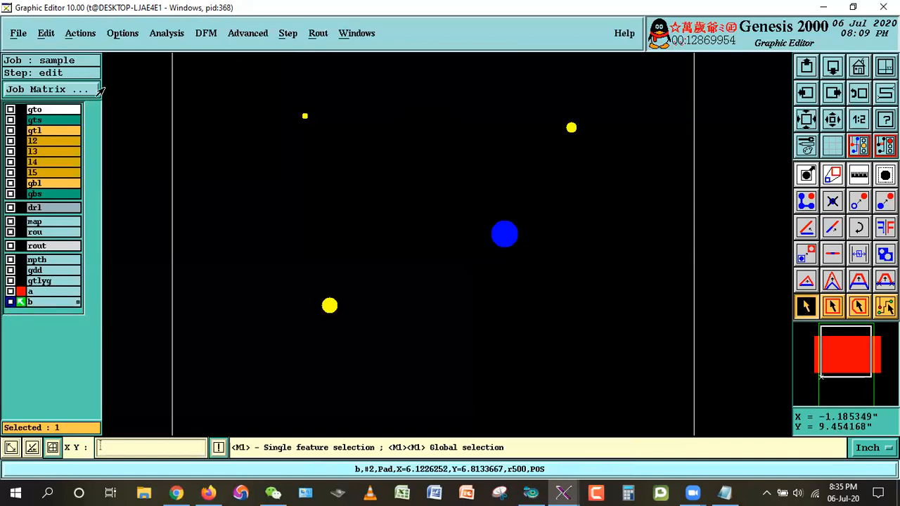
click(42, 37)
mouse_move(106, 119)
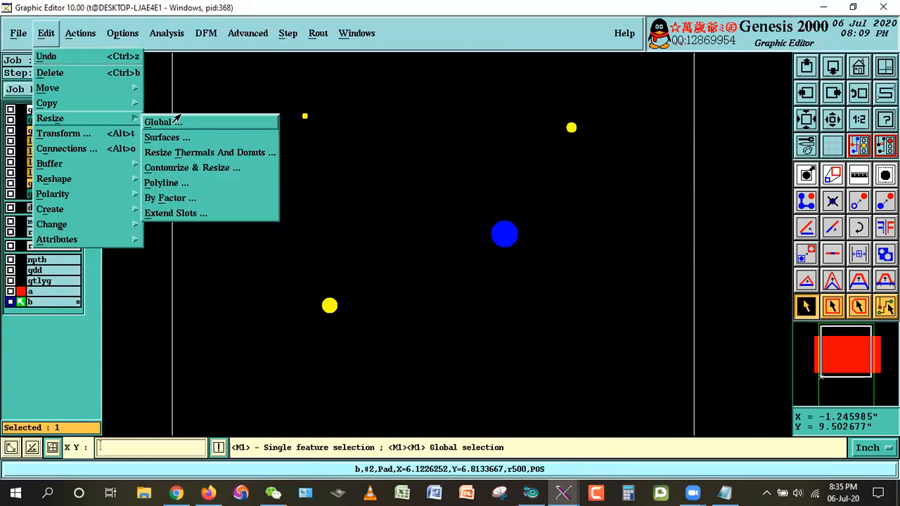
click(176, 124)
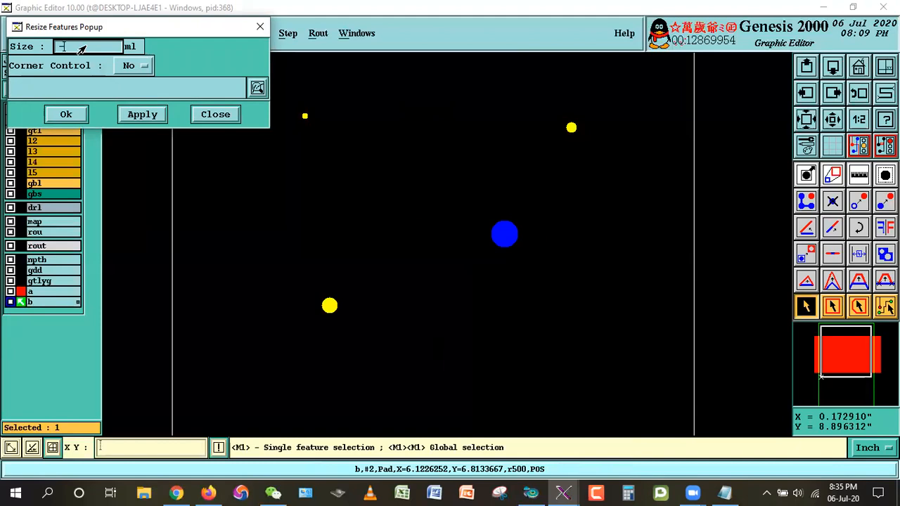
text(-50)
click(141, 114)
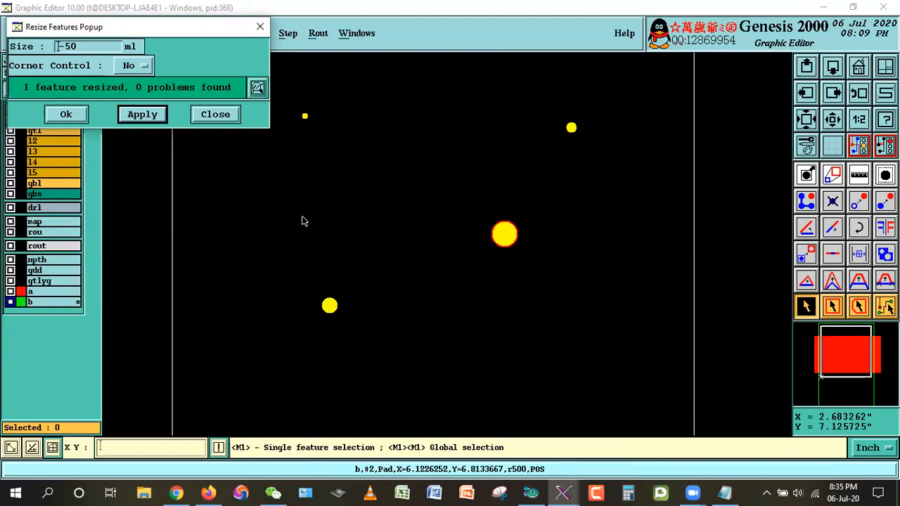
Resize the r200 pad on layer b by -5 ml, check it up close, and close the resize settings
click(572, 127)
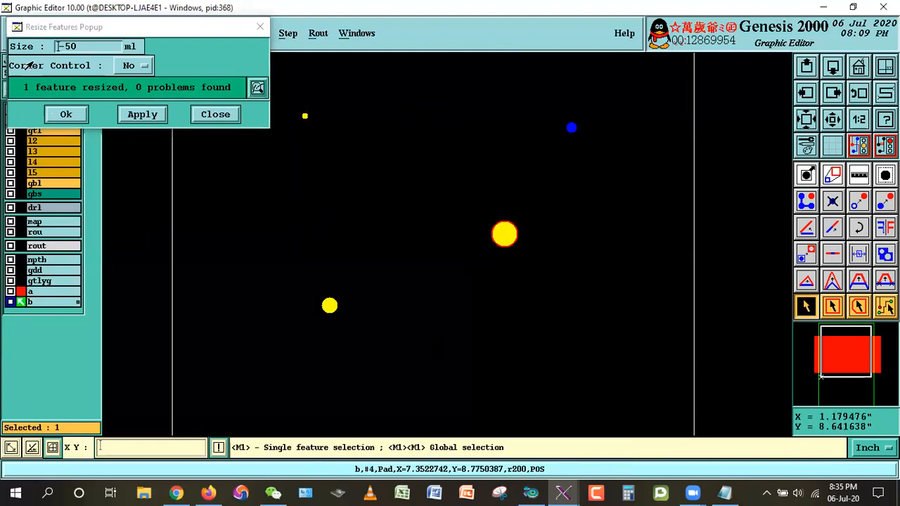
click(67, 48)
key(BackSpace)
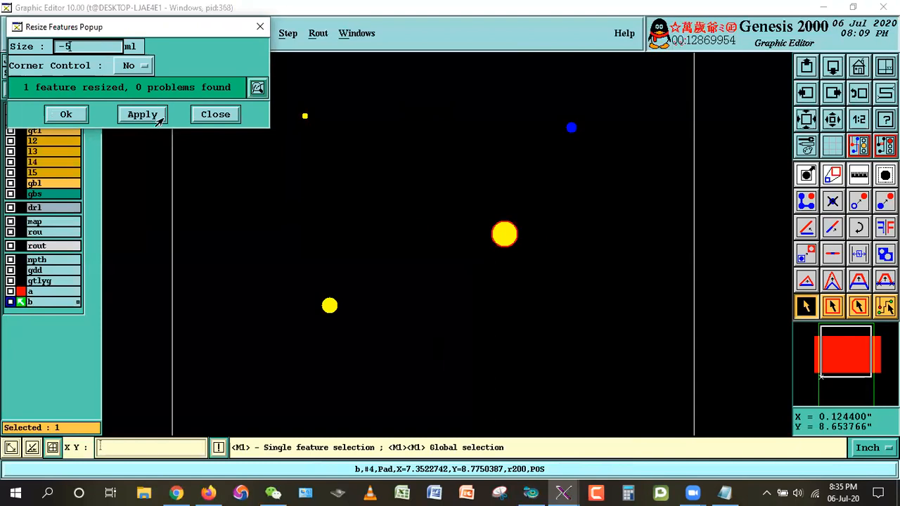
click(142, 115)
right_click(614, 159)
click(639, 177)
click(596, 149)
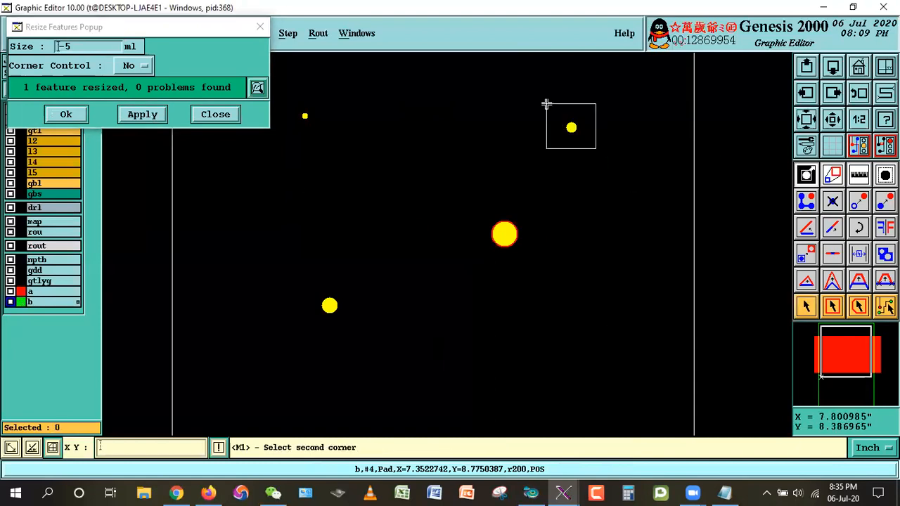
click(544, 102)
click(852, 93)
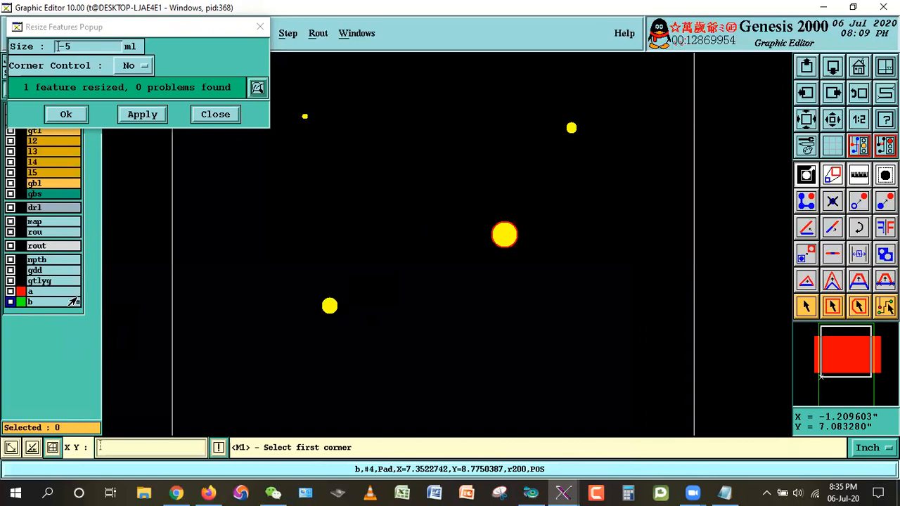
click(218, 113)
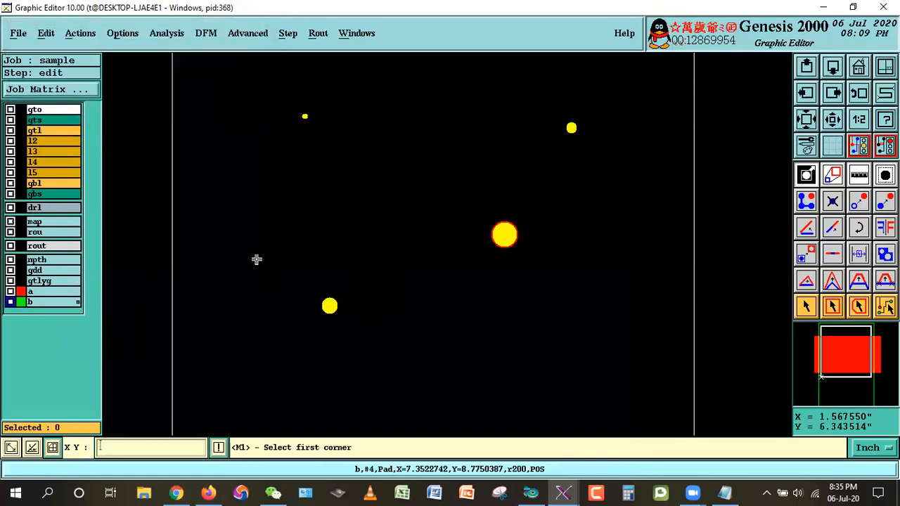
Show only layer b and add a diagonal r50 line across the lower-right edge of the r300 pad
click(33, 301)
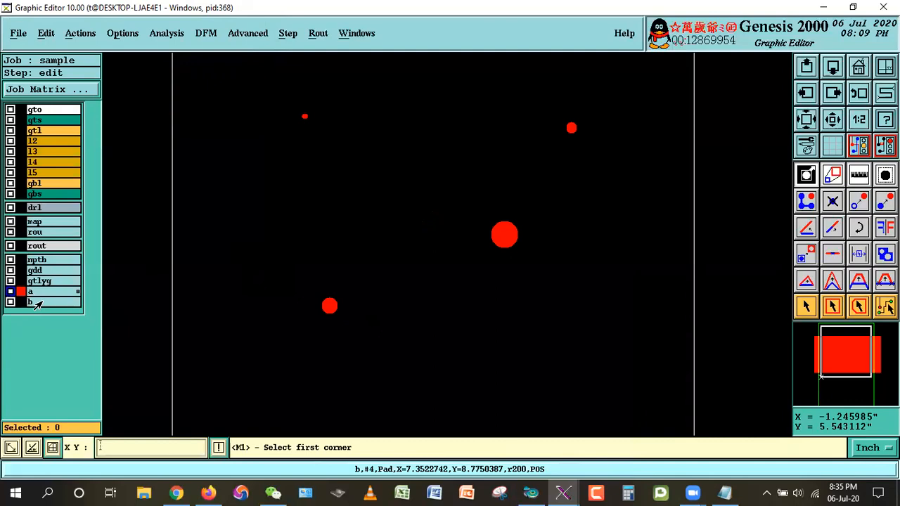
click(33, 304)
click(12, 303)
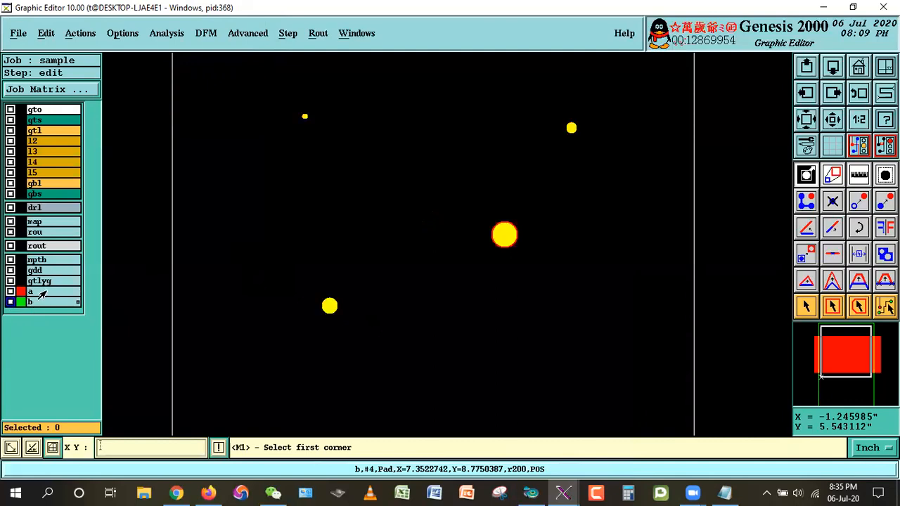
right_click(450, 187)
click(406, 350)
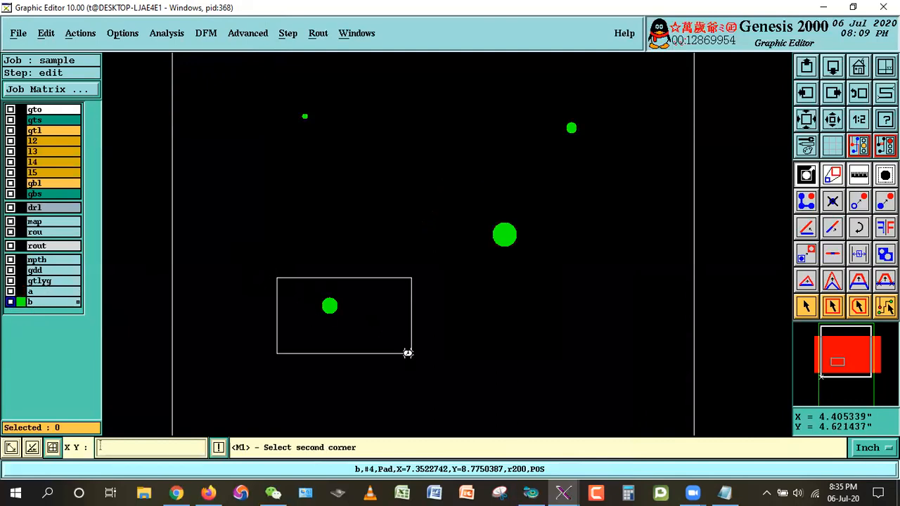
click(405, 353)
click(807, 201)
click(680, 186)
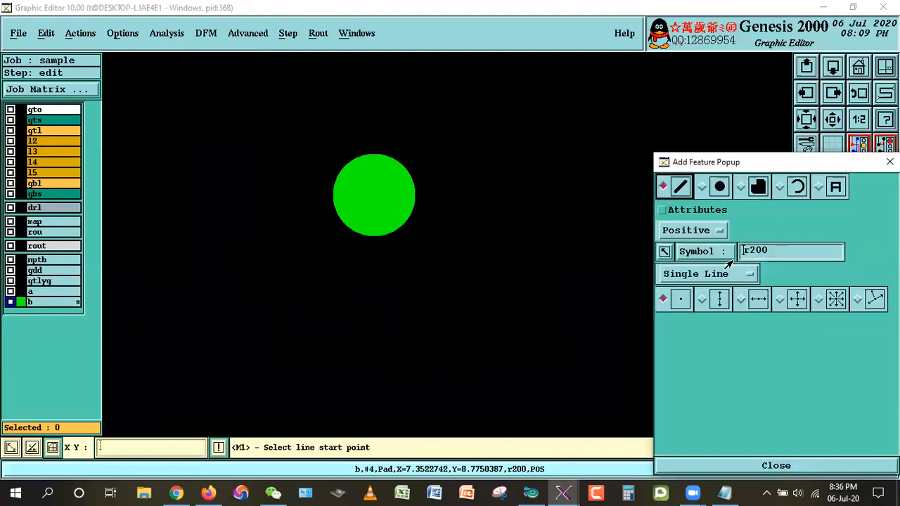
drag(748, 253, 786, 254)
text(50)
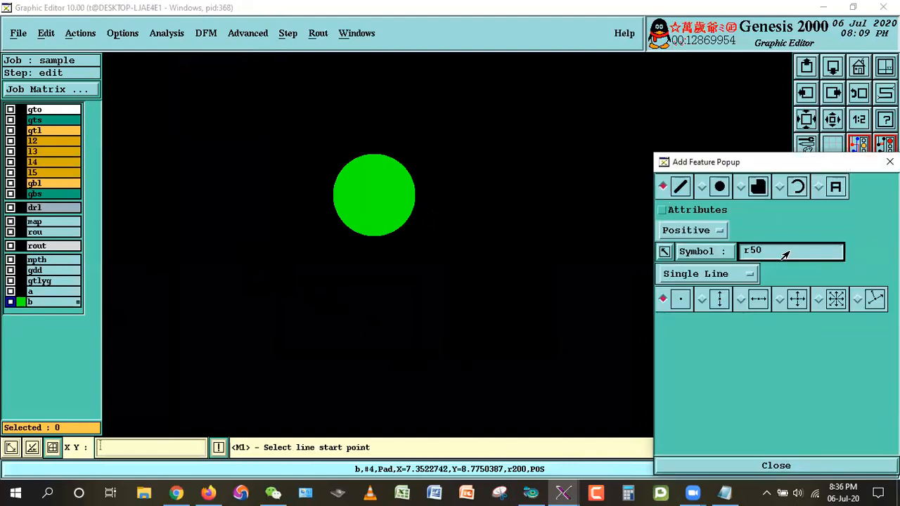
click(342, 279)
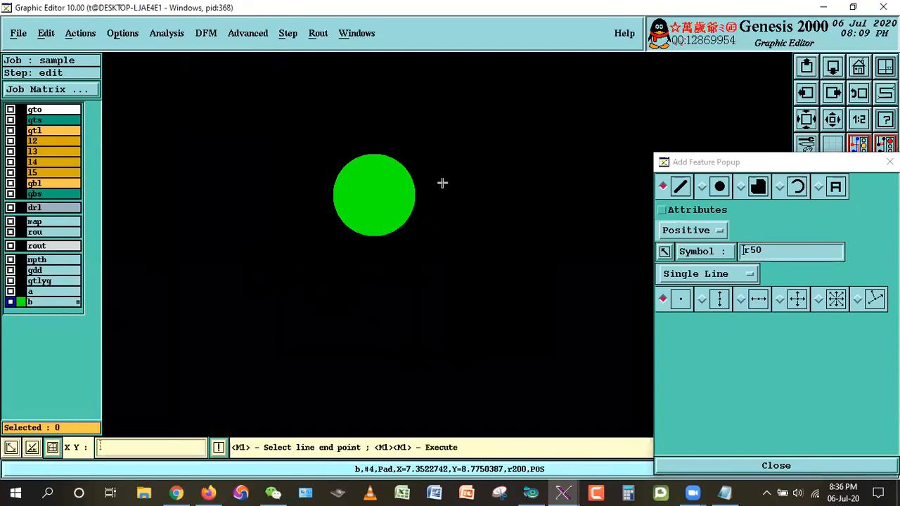
click(468, 155)
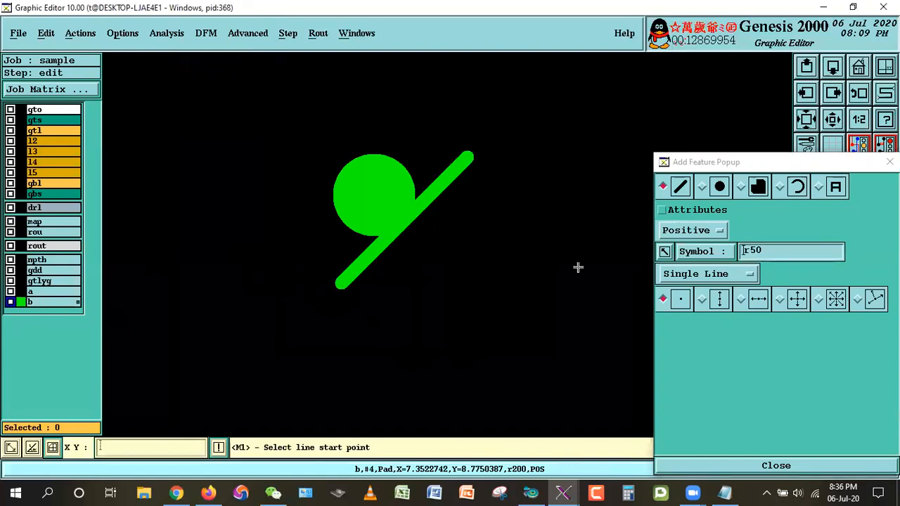
Add a horizontal r70 line on layer b, below and to the right of the r300 pad
click(835, 121)
click(834, 121)
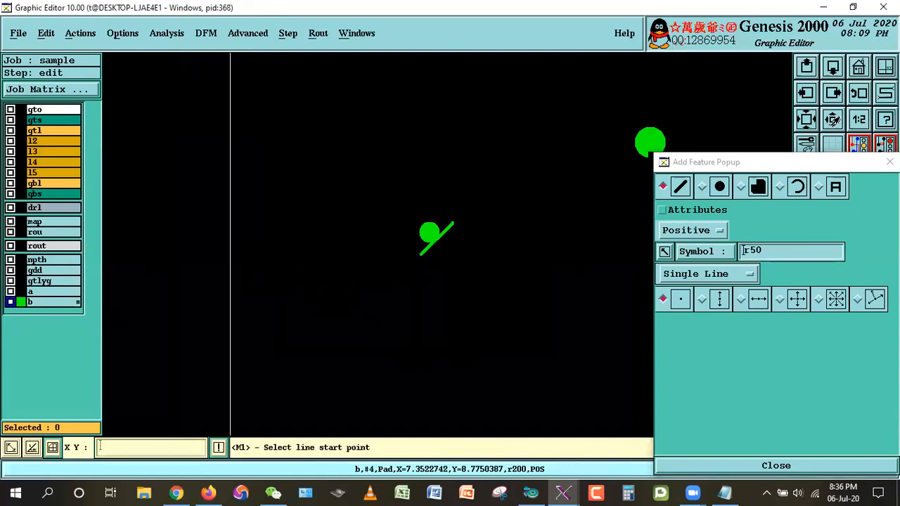
click(835, 121)
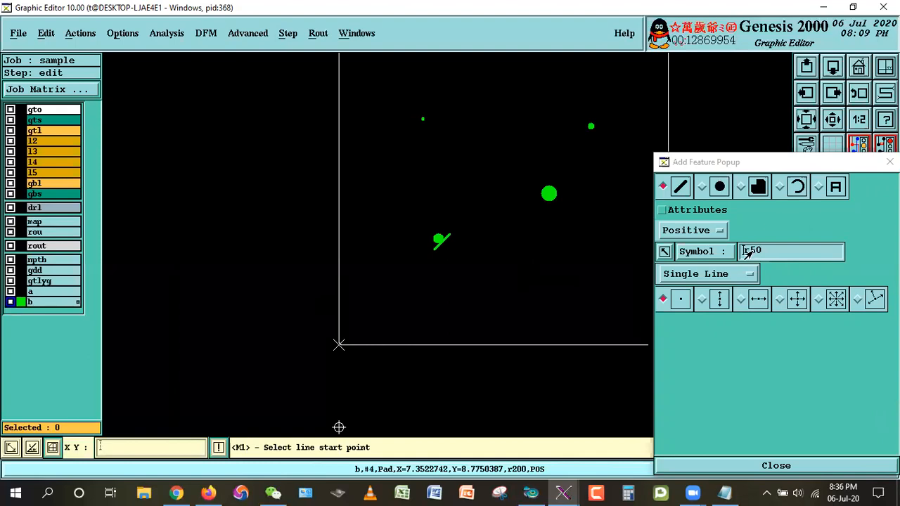
drag(748, 252, 760, 252)
text(70)
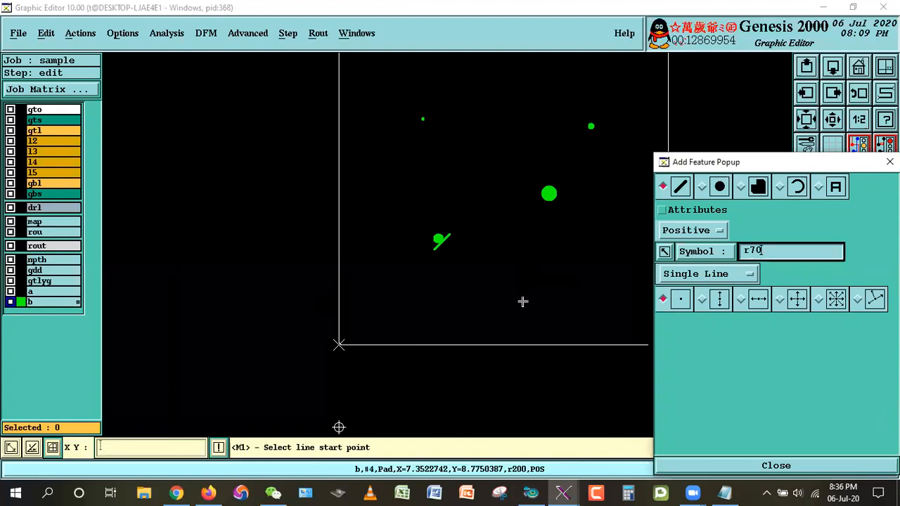
click(483, 296)
click(559, 295)
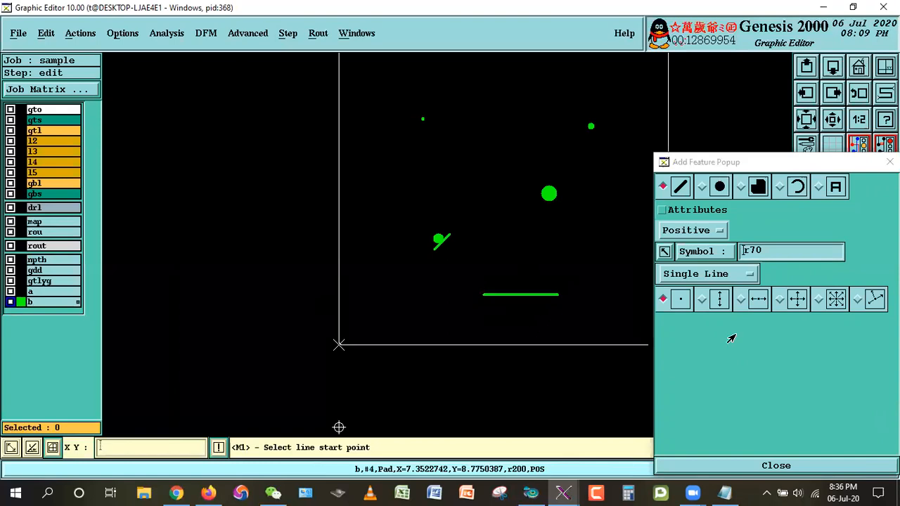
Add a vertical r10 line on layer b between the two upper pads
drag(745, 250, 770, 253)
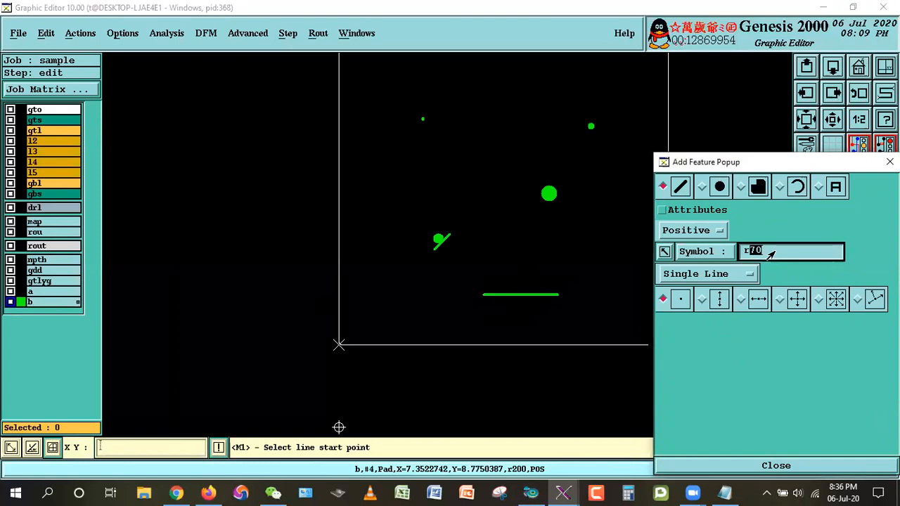
text(10)
click(474, 99)
click(479, 165)
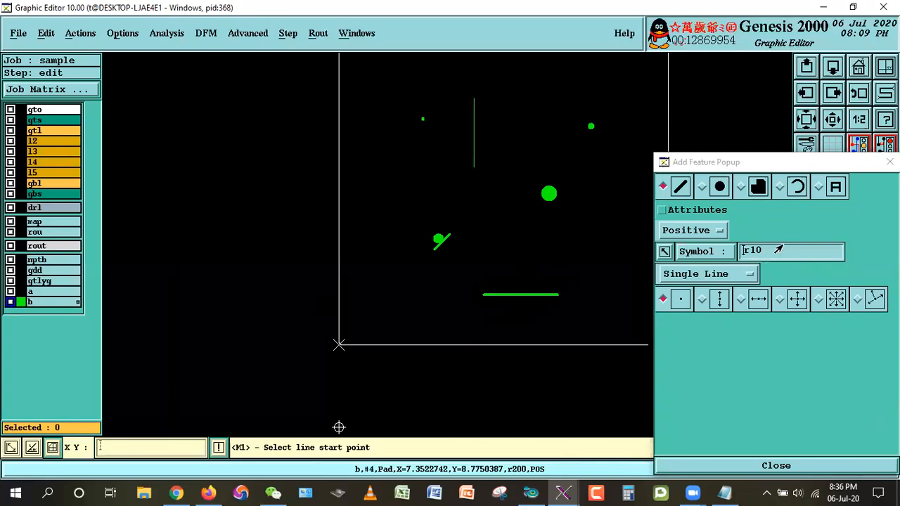
Add a slanted r19 line on layer b below the r300 pad, rising toward the horizontal line
drag(753, 252, 774, 254)
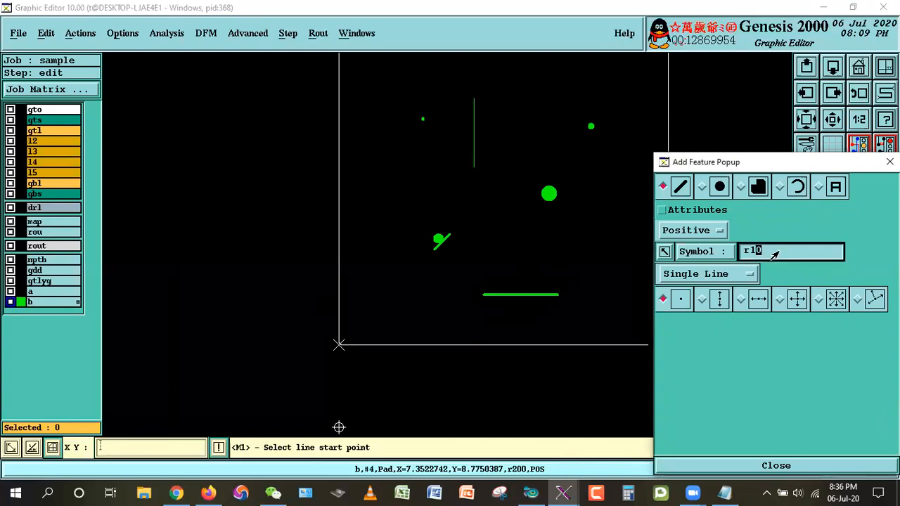
text(9)
click(393, 319)
click(493, 265)
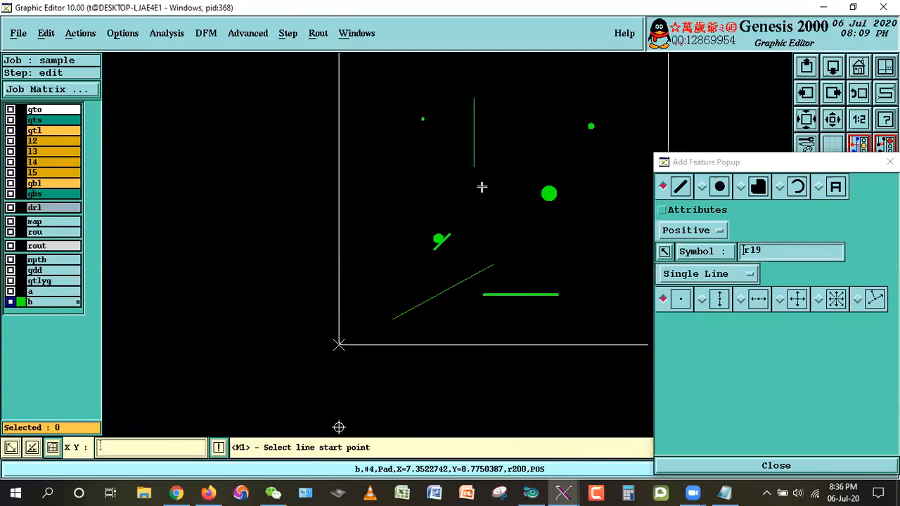
Add an r19 pad at the lower edge of the largest pad on layer b
right_click(560, 134)
click(566, 158)
click(487, 149)
click(599, 249)
click(363, 155)
click(552, 294)
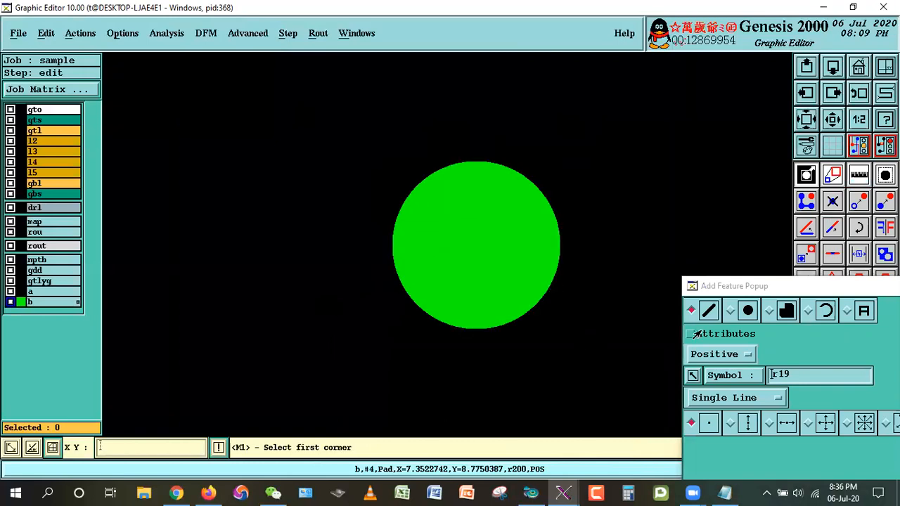
click(747, 310)
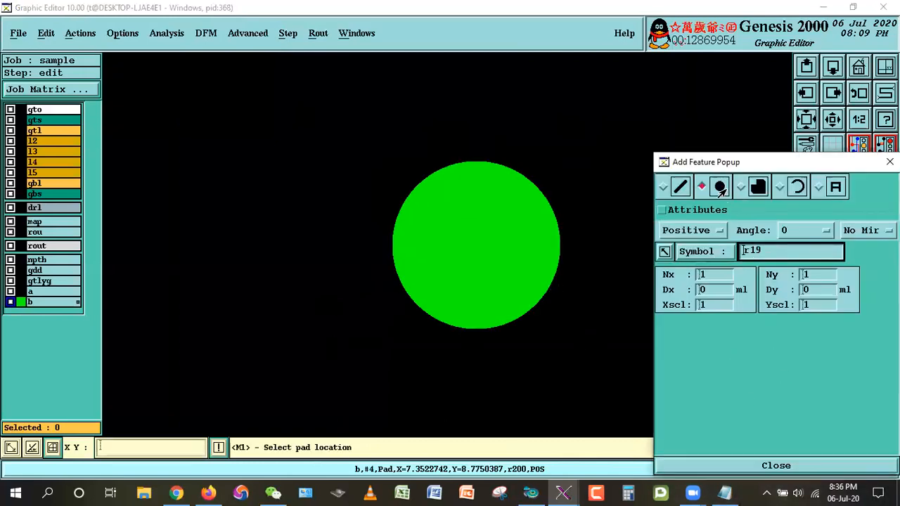
click(495, 350)
right_click(531, 313)
click(566, 330)
Delete the r19 pad, add an r100 pad overlapping the largest pad's lower edge, and finish adding features
drag(748, 253, 769, 253)
text(100)
drag(783, 167, 796, 404)
click(807, 308)
drag(808, 158, 814, 320)
click(807, 300)
click(496, 351)
key(ctrl+b)
click(728, 345)
click(724, 344)
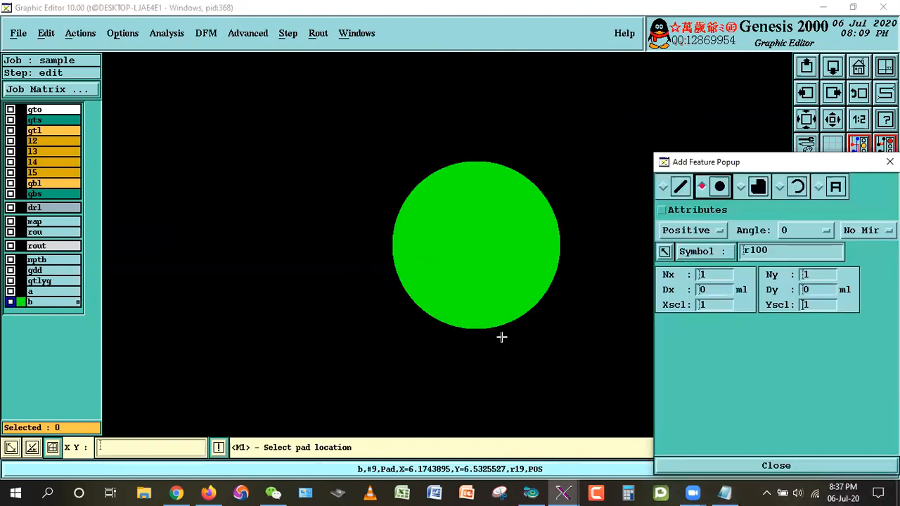
click(501, 338)
click(775, 469)
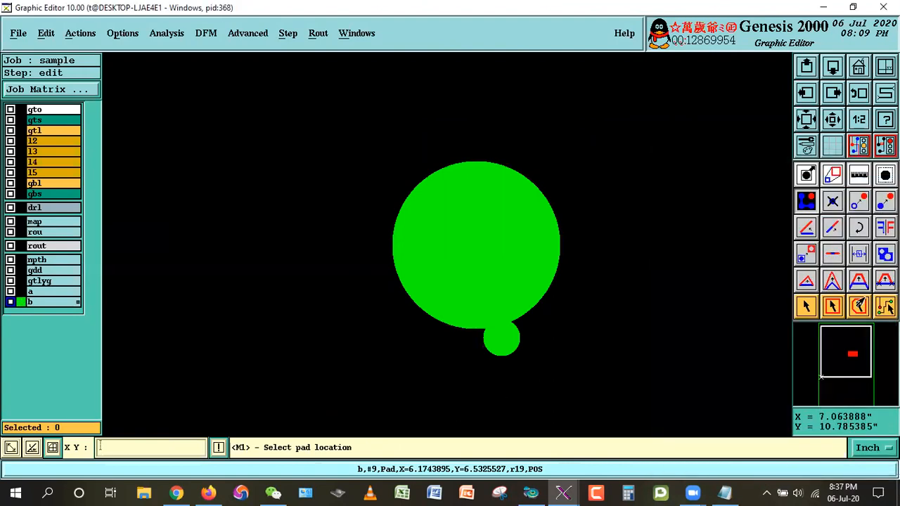
Compare the features of layers a and b by displaying them alternately and overlaid, ending with layer b alone
key(Home)
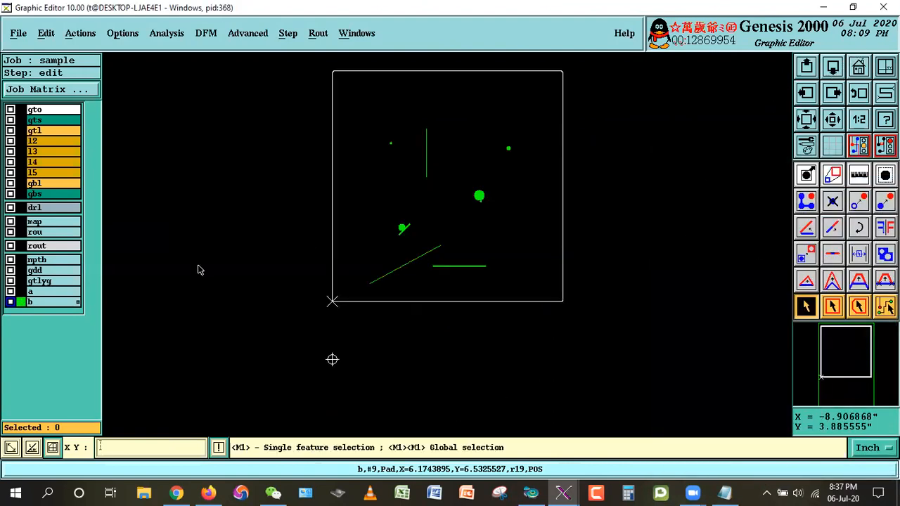
click(26, 301)
click(28, 291)
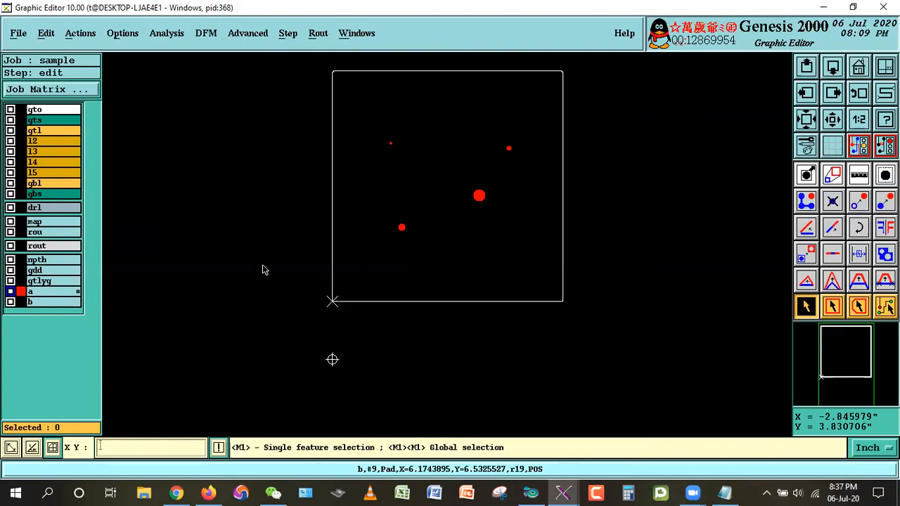
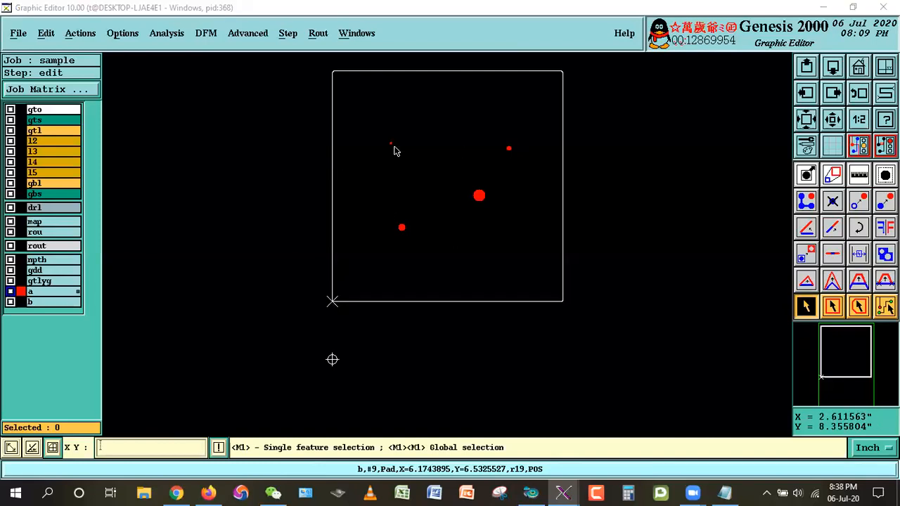
click(33, 294)
click(36, 303)
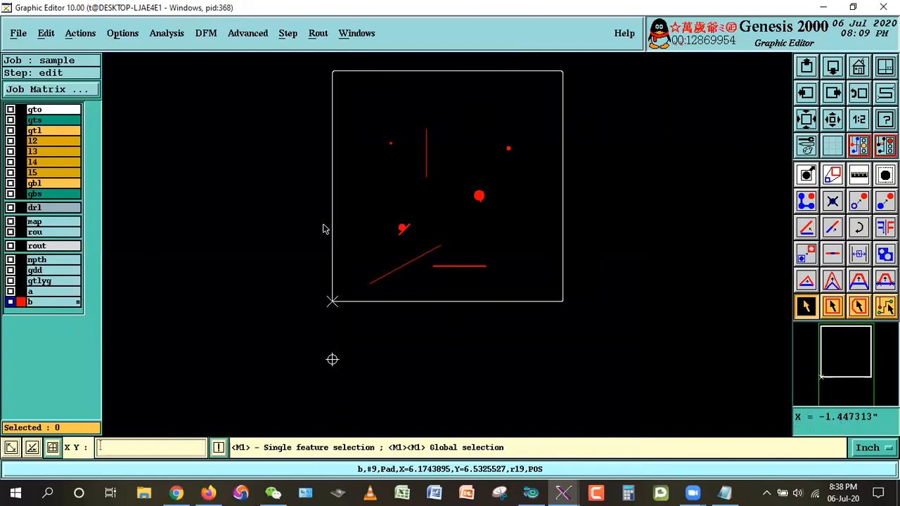
click(31, 303)
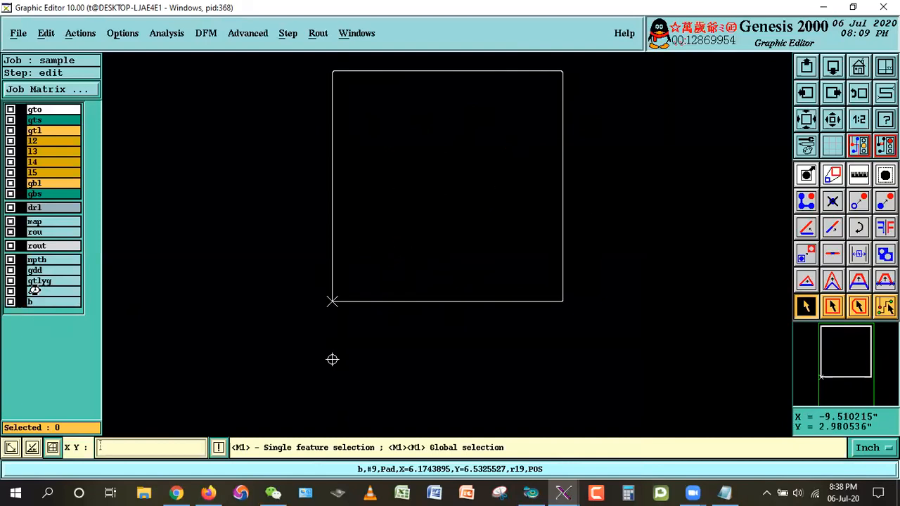
click(33, 291)
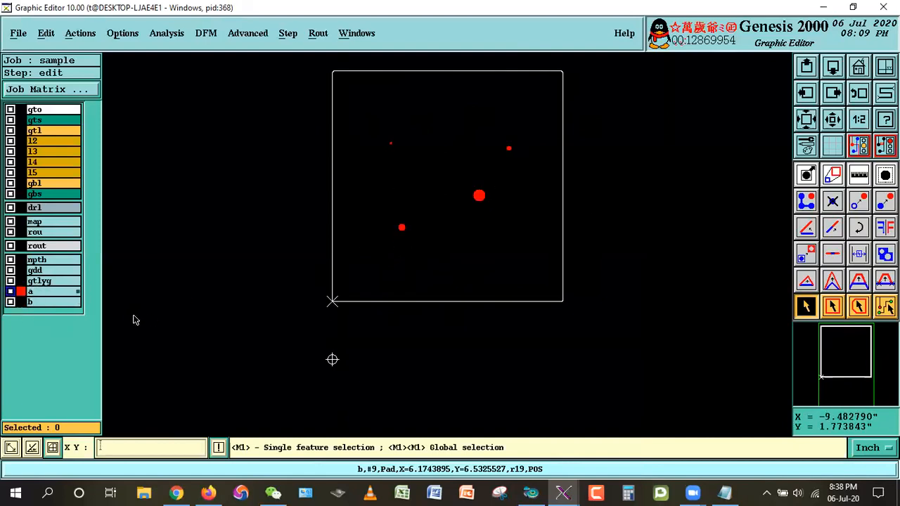
click(33, 292)
click(32, 302)
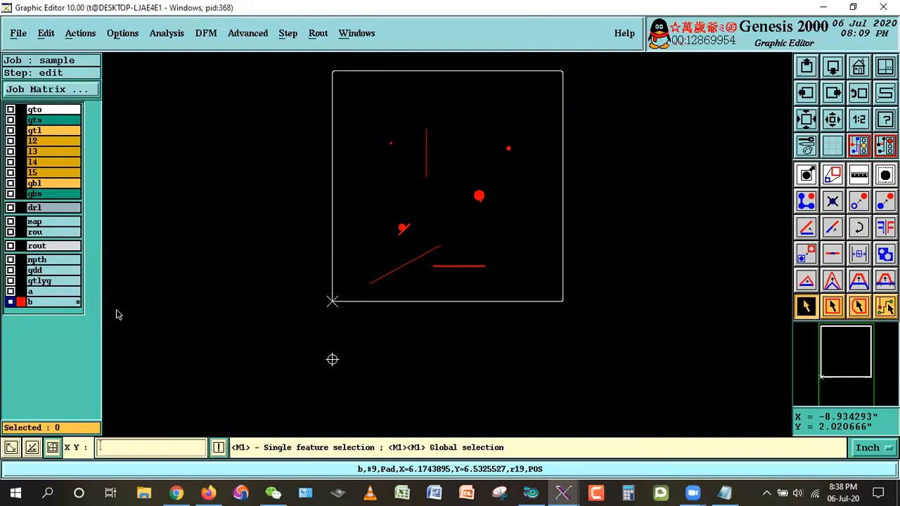
click(51, 304)
click(49, 292)
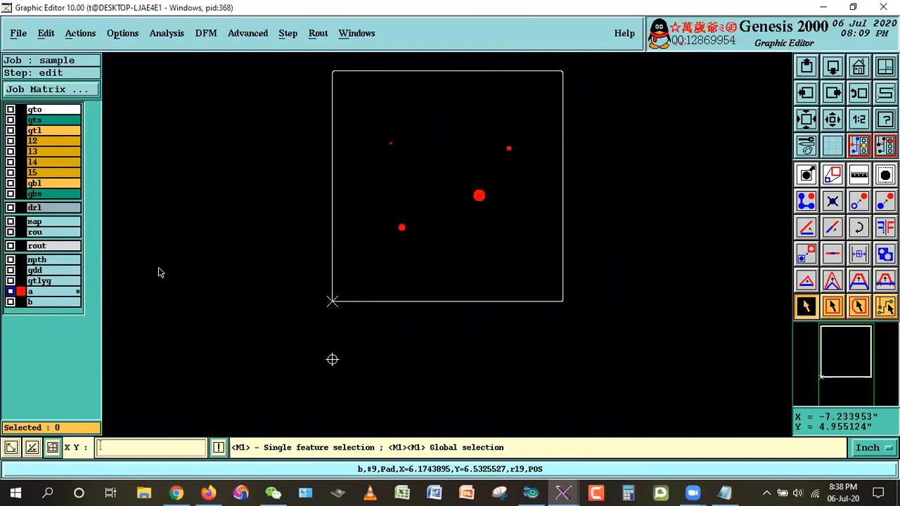
click(31, 291)
click(32, 302)
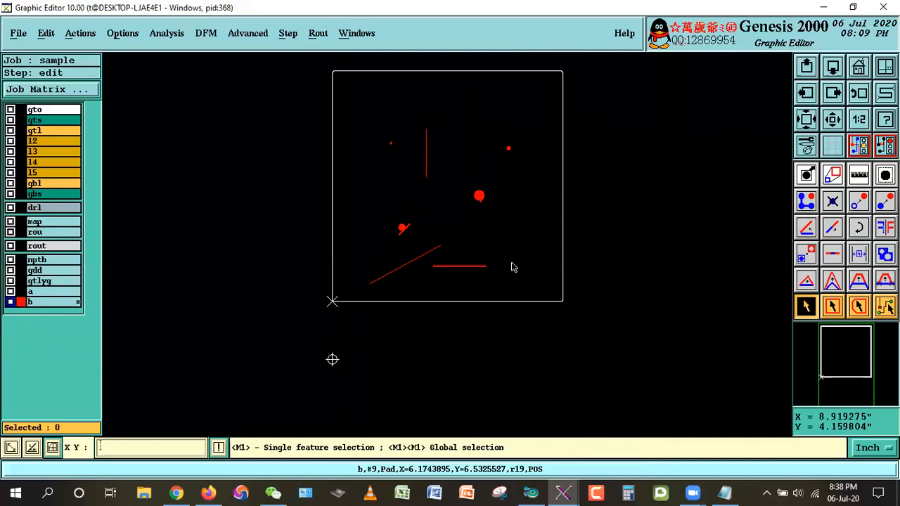
click(36, 291)
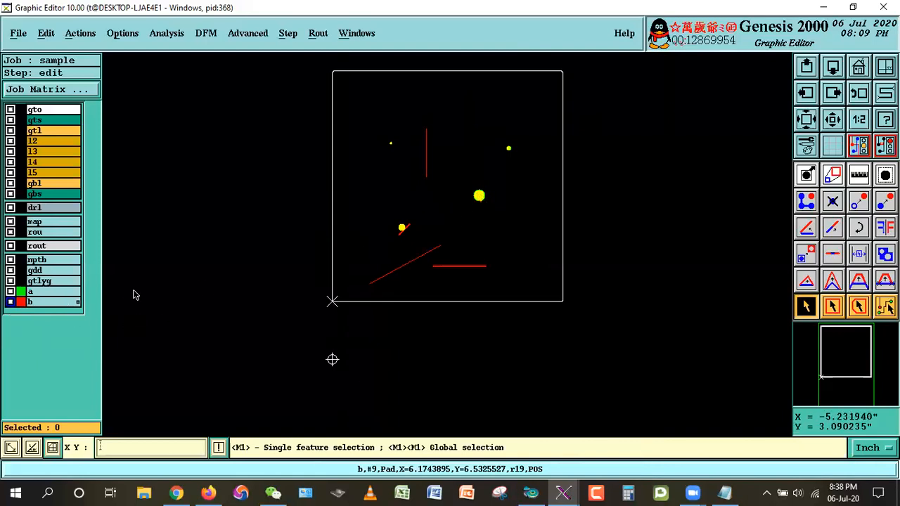
click(37, 291)
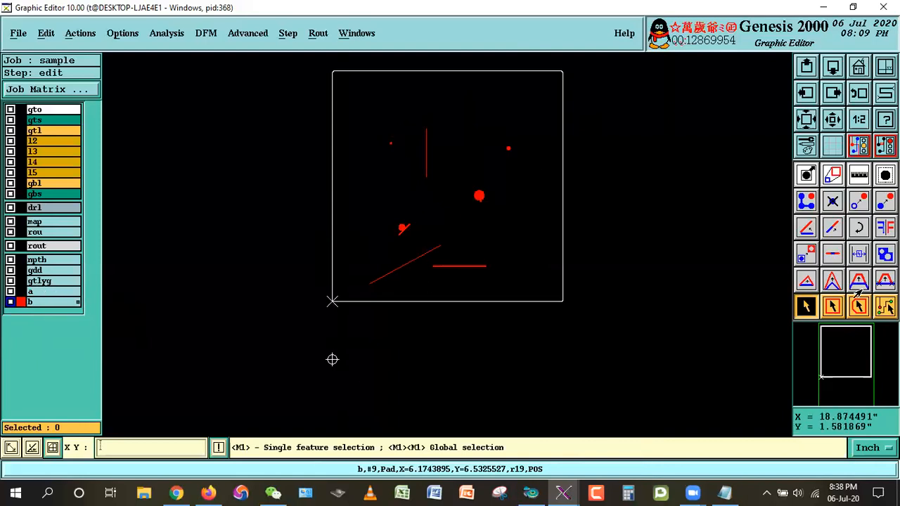
Select all features of layer b with a rectangle around the whole board, and clear the selection
click(832, 308)
click(318, 66)
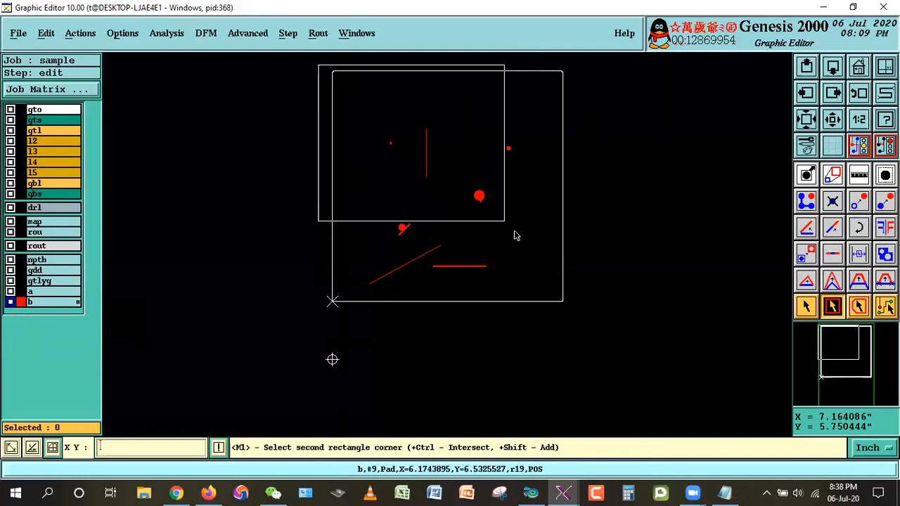
click(614, 342)
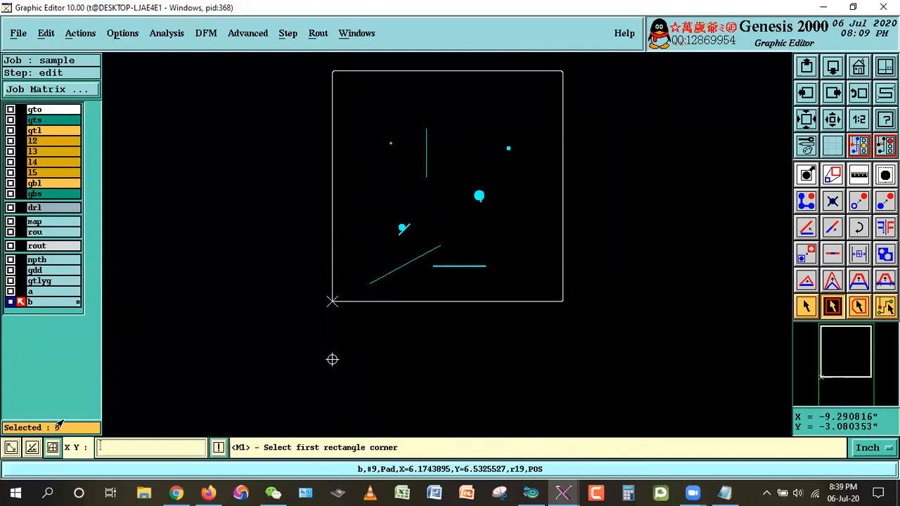
click(798, 304)
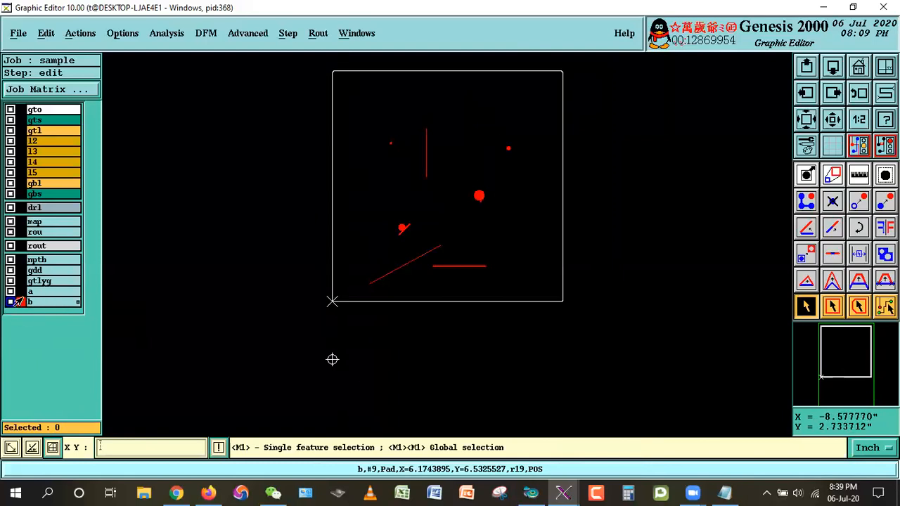
Examine layer a against layer b around the pad touched by the short slanted line, and query that line's feature details
click(31, 291)
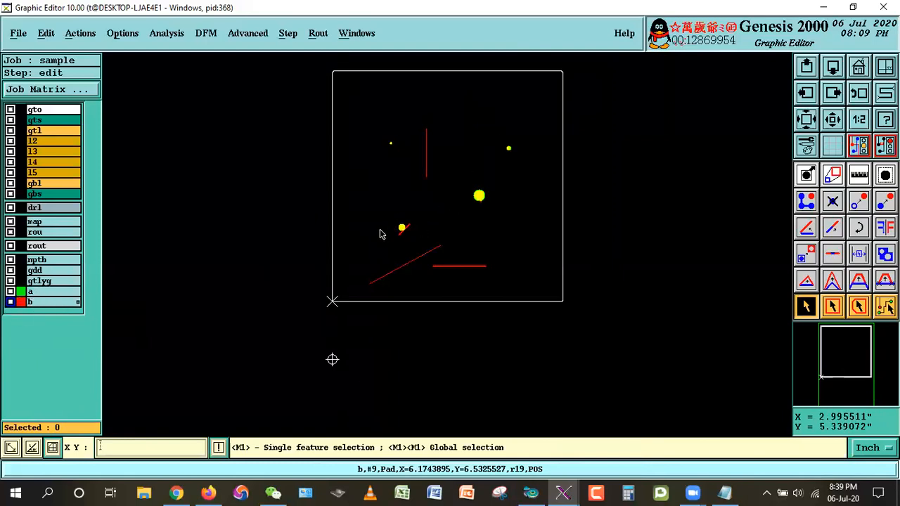
right_click(416, 211)
click(433, 229)
click(345, 190)
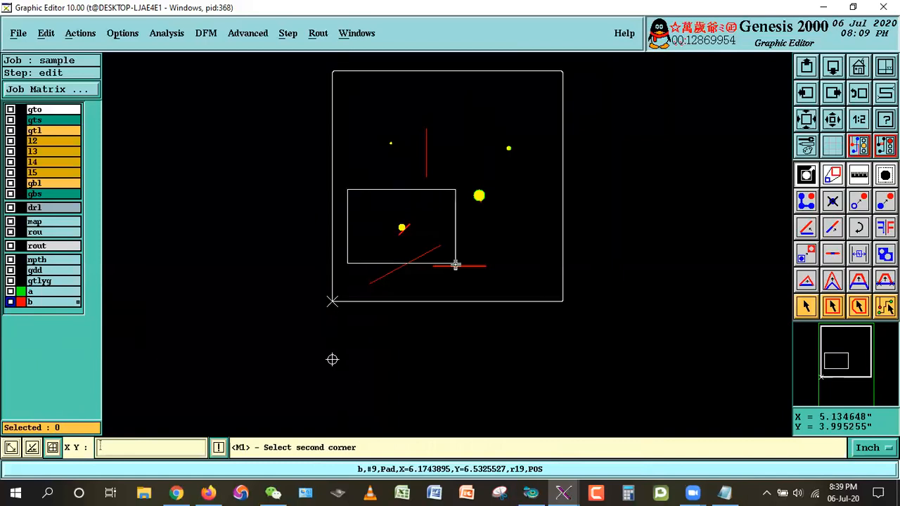
click(457, 261)
click(806, 309)
click(21, 301)
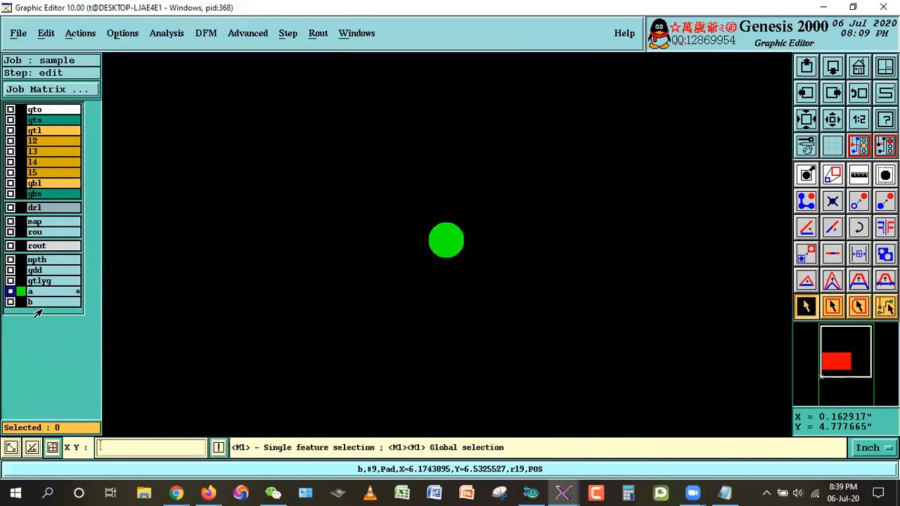
click(39, 301)
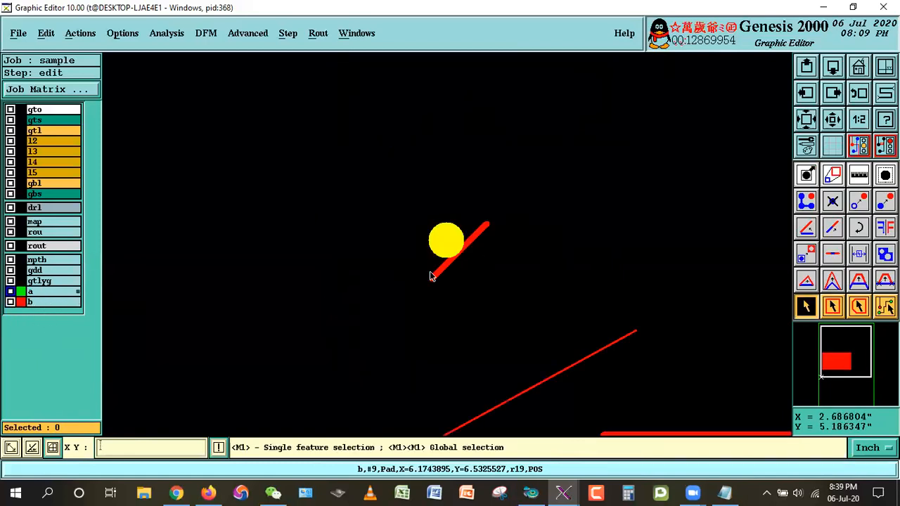
click(32, 302)
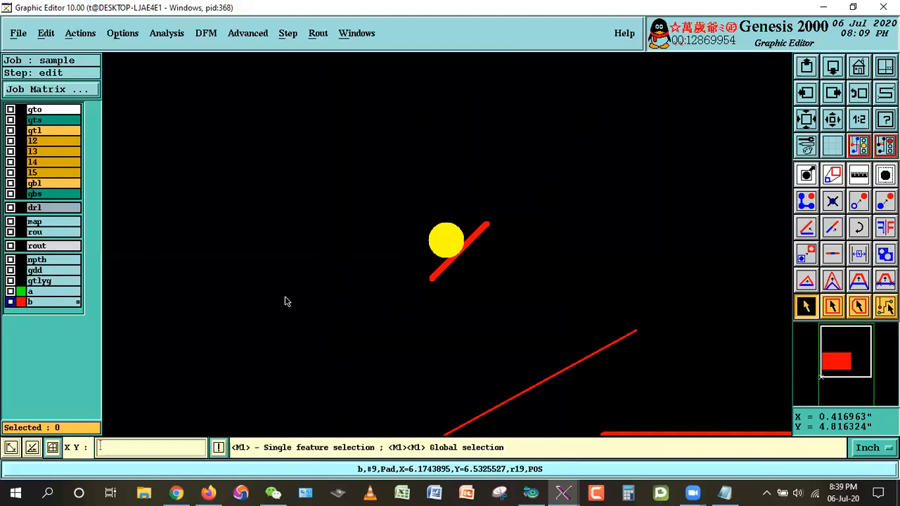
click(480, 234)
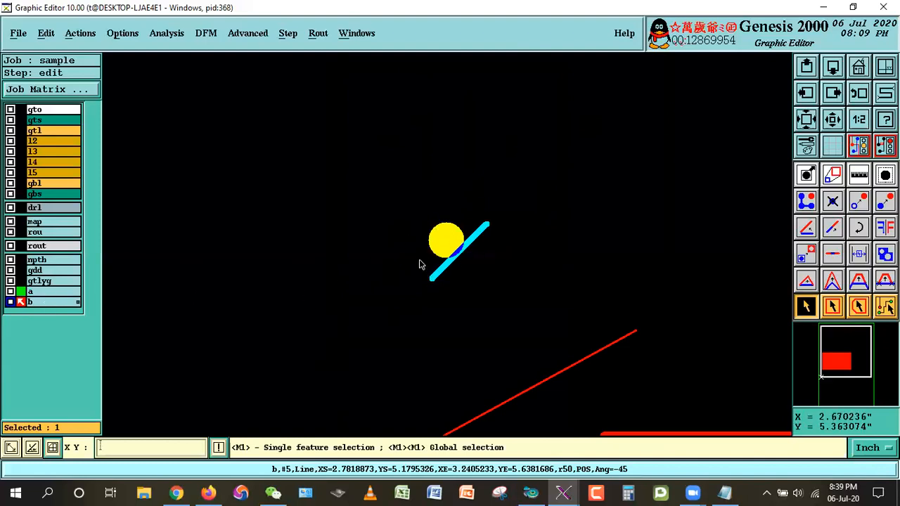
click(635, 277)
Set up a reference selection in Touch mode with layer a as the reference layer
click(857, 75)
right_click(460, 175)
click(468, 194)
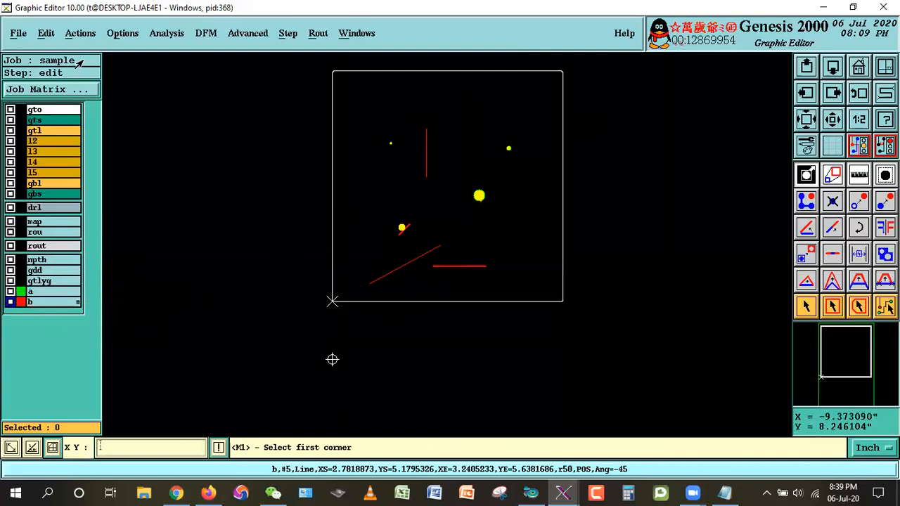
click(80, 36)
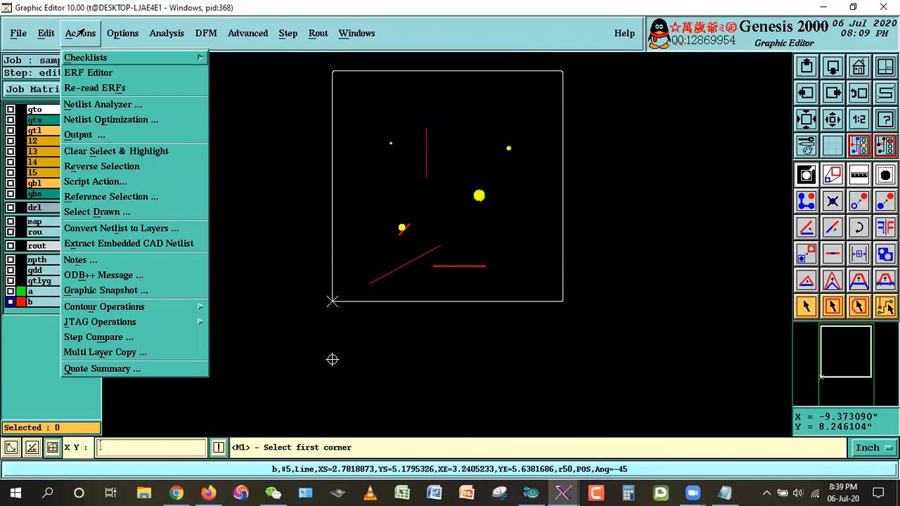
click(124, 198)
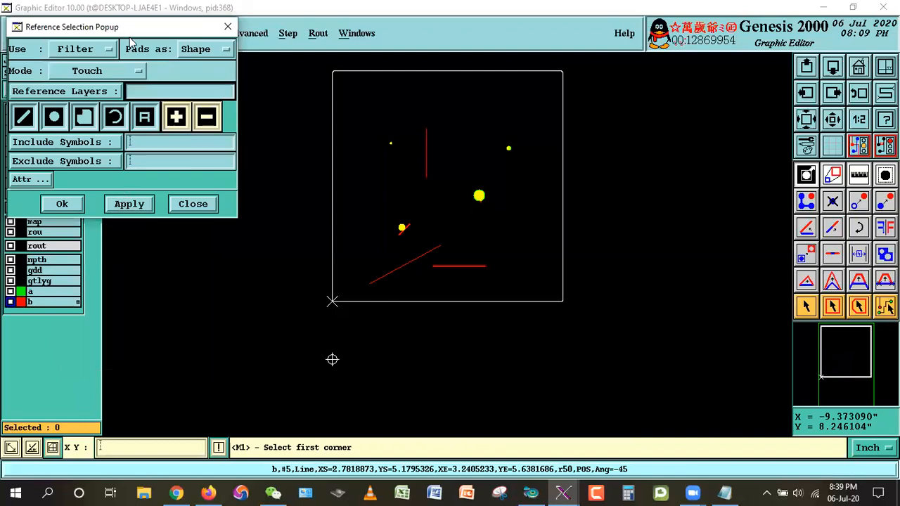
drag(140, 35, 233, 59)
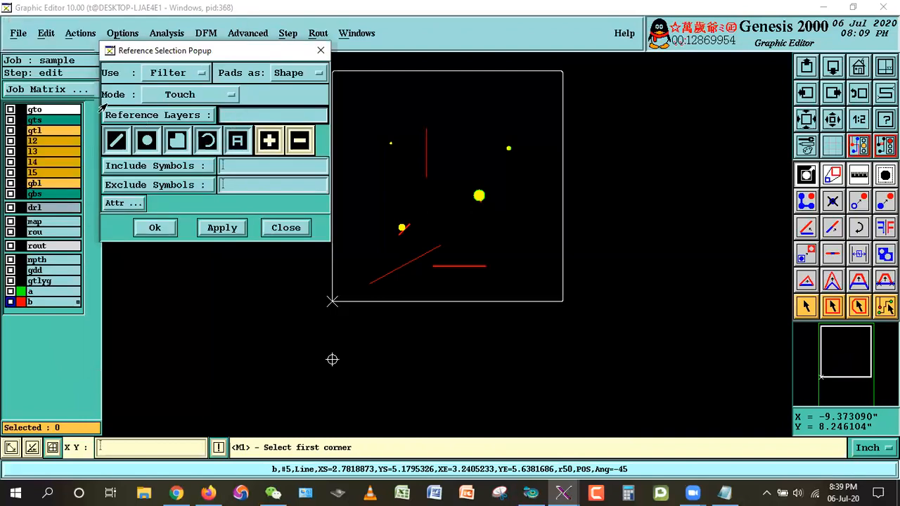
click(193, 94)
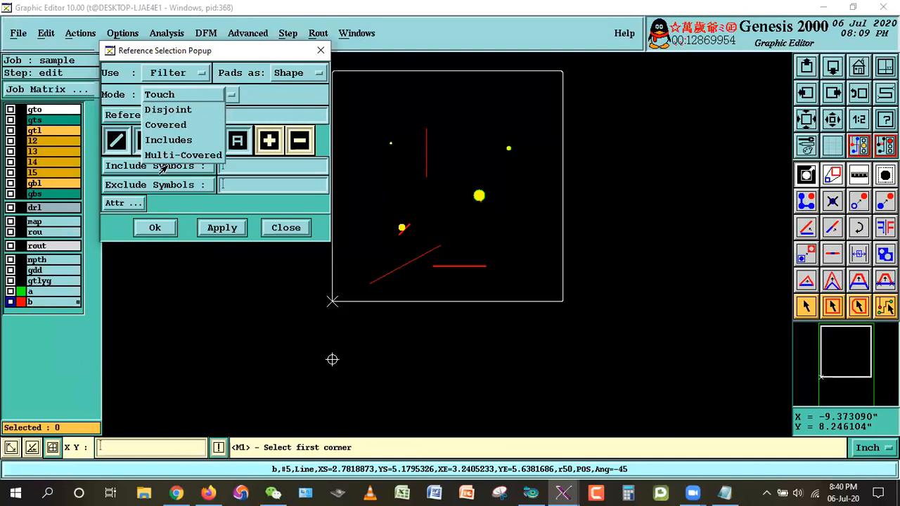
click(169, 97)
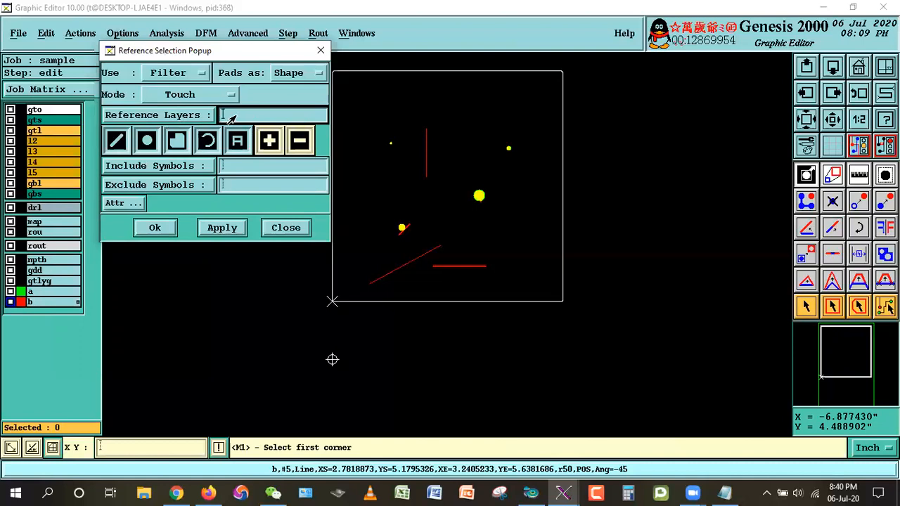
click(157, 115)
double_click(113, 343)
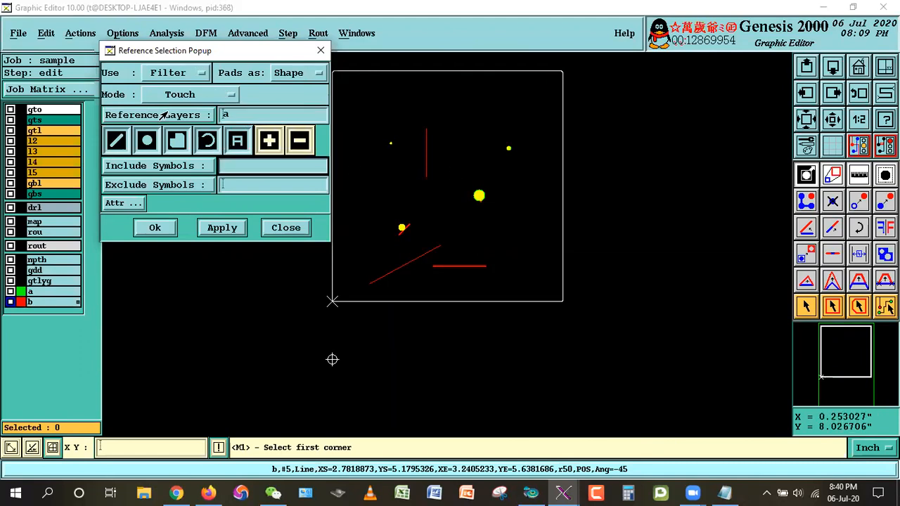
click(221, 115)
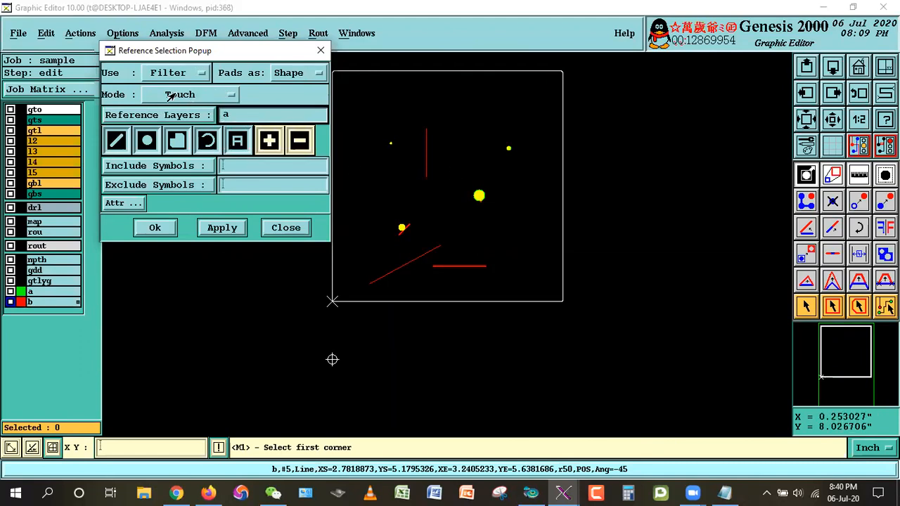
drag(243, 52, 192, 56)
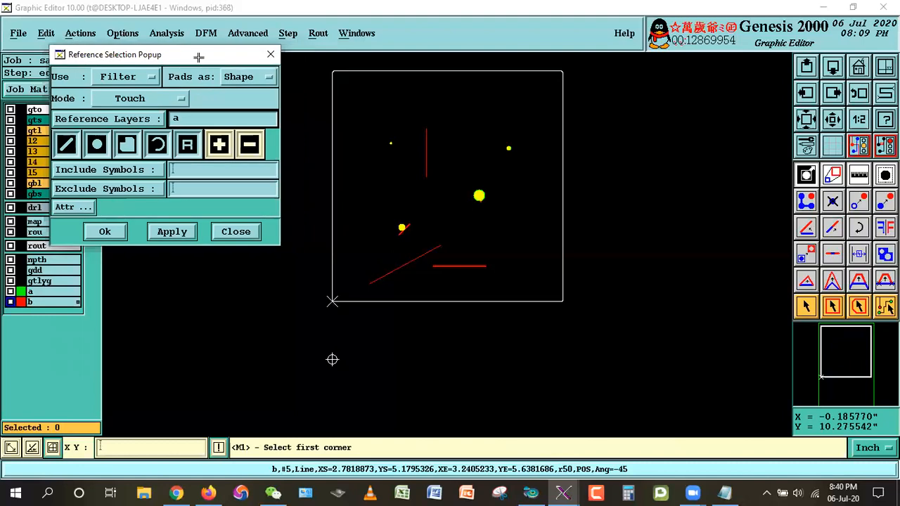
Examine the overlaid pads and lines up close, and query the small pad at the largest pad's lower edge
right_click(533, 152)
click(533, 152)
click(346, 111)
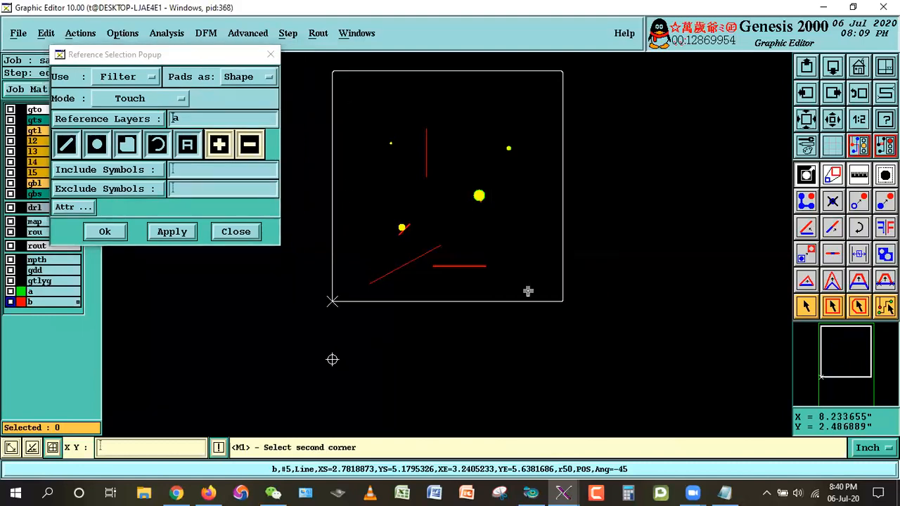
click(528, 291)
click(806, 306)
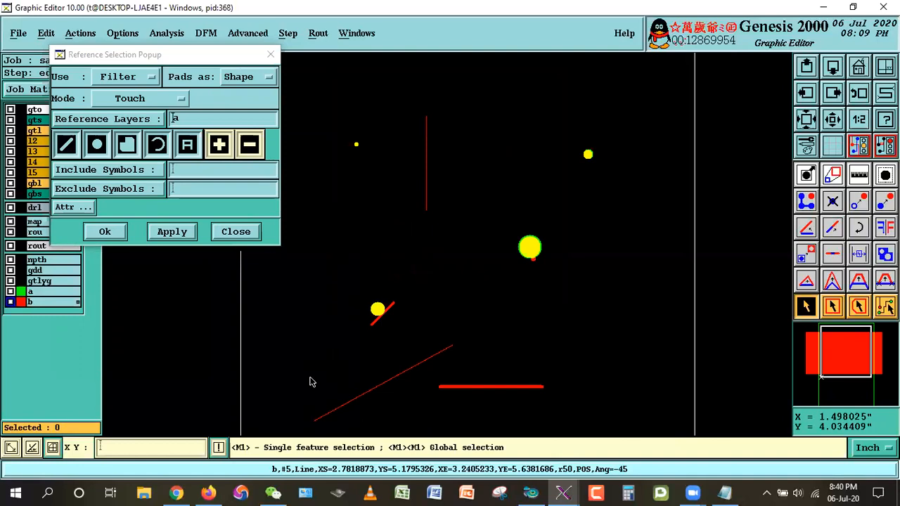
right_click(567, 183)
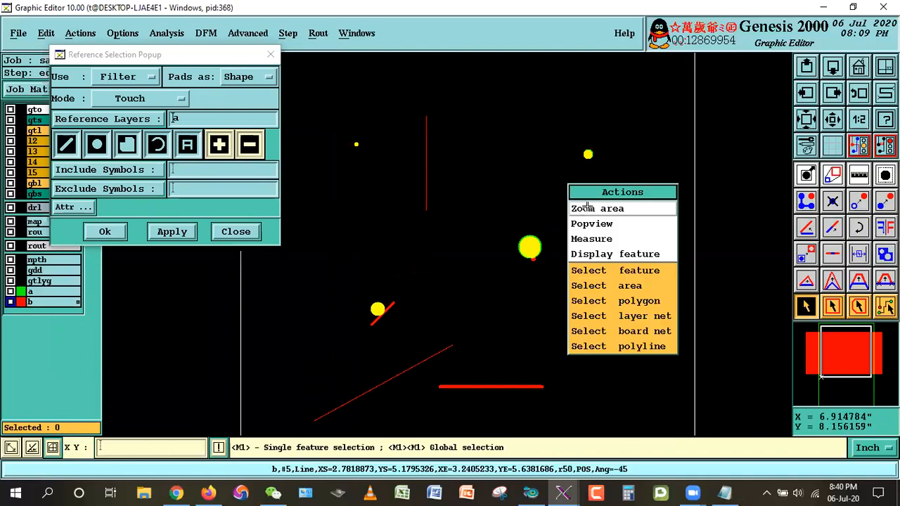
click(598, 207)
click(605, 183)
key(Home)
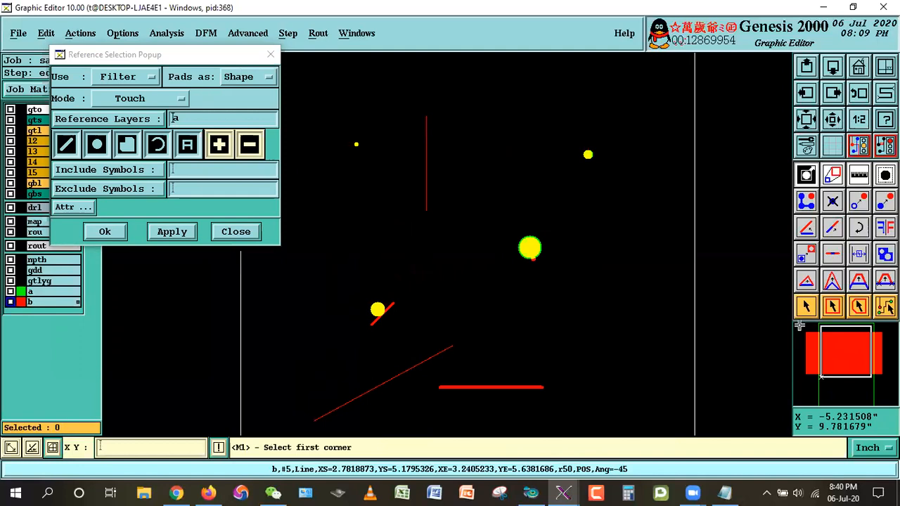
click(806, 306)
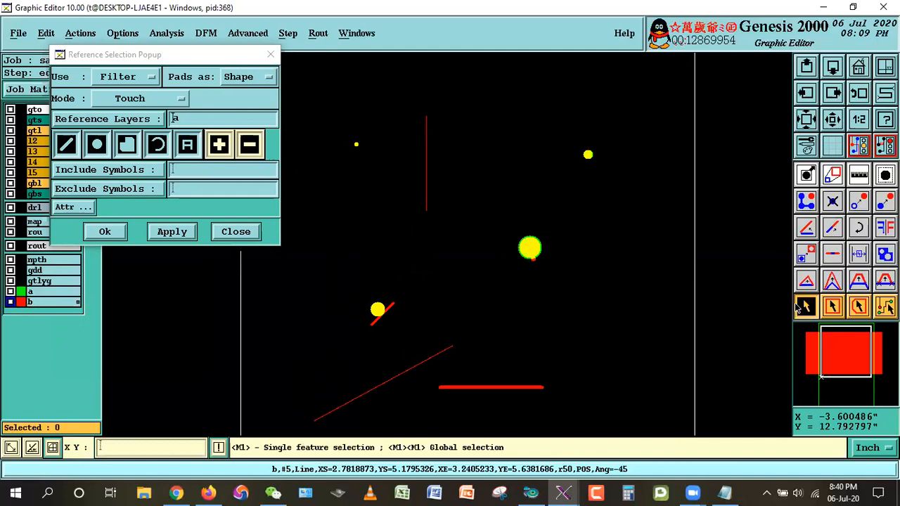
click(392, 312)
click(538, 263)
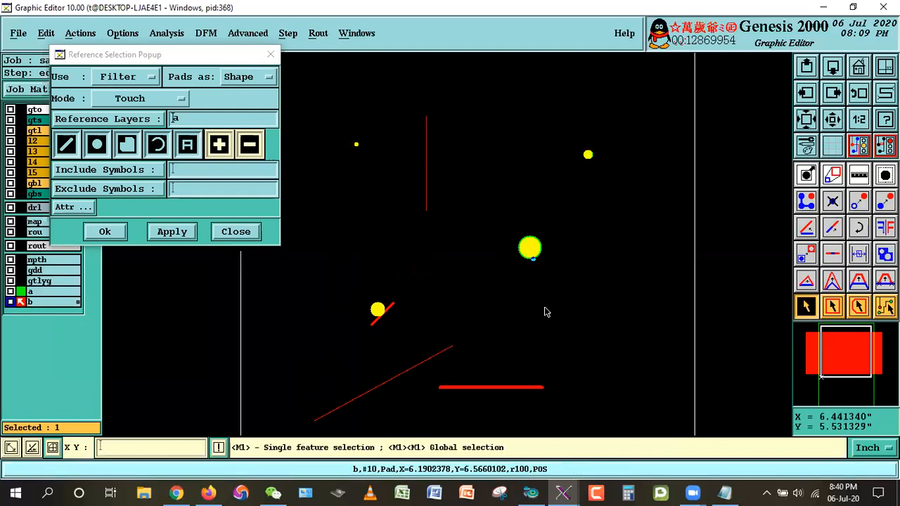
click(532, 268)
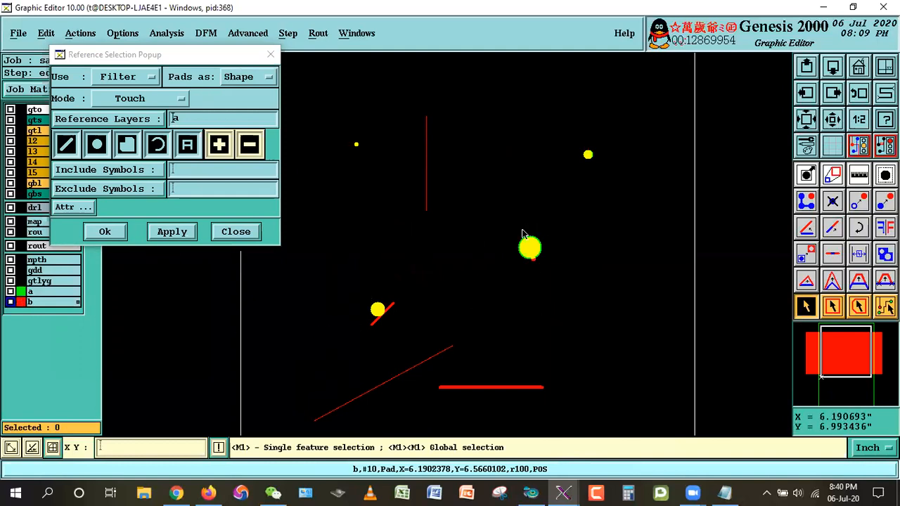
Select the layer b features that touch layer a using the reference selection, clear the selection, and reapply it
click(173, 235)
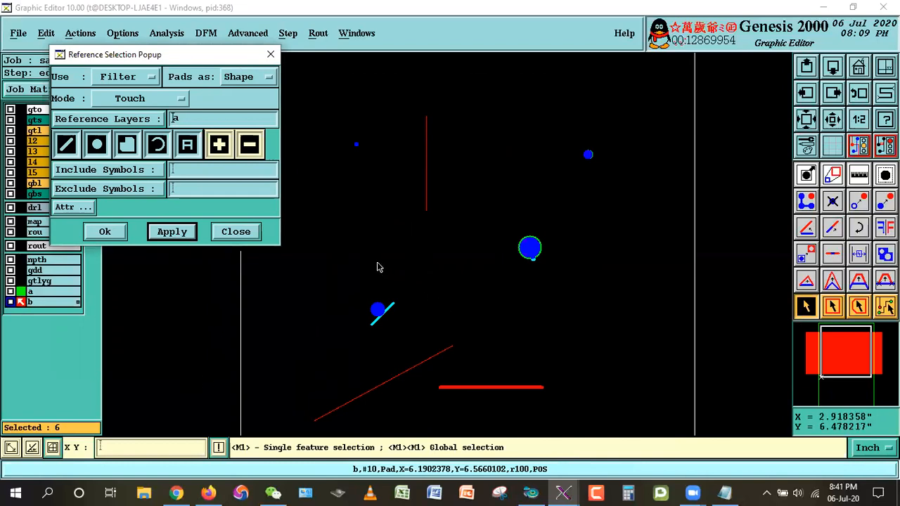
click(549, 336)
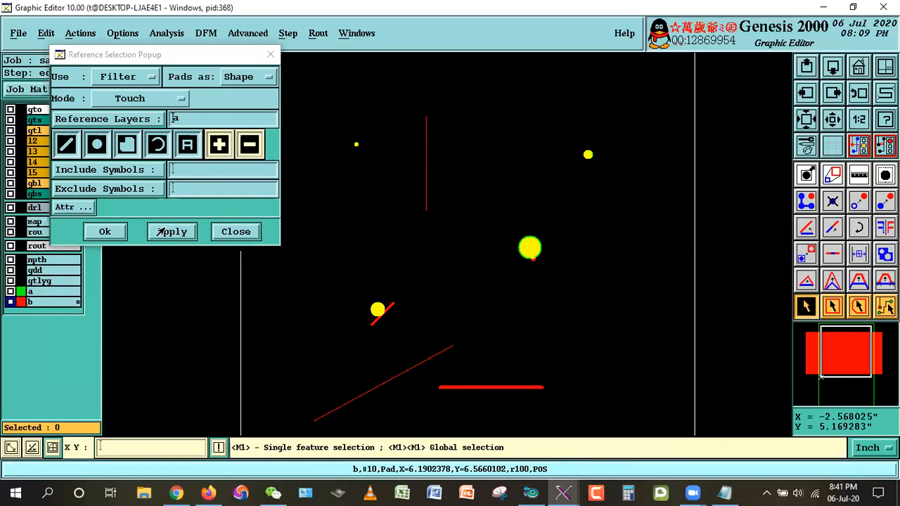
click(176, 233)
Set layer b as the reference layer, select the layer a features that touch it, and clear the selection
click(128, 119)
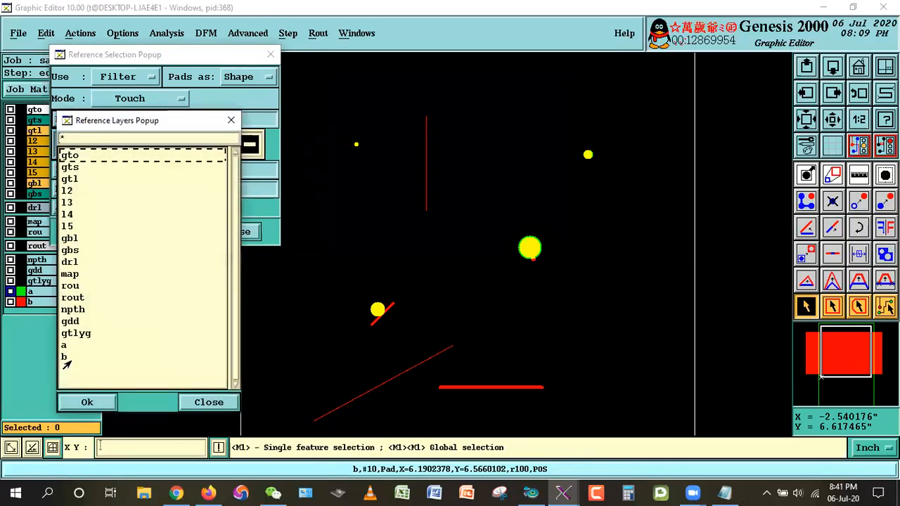
double_click(67, 358)
click(172, 231)
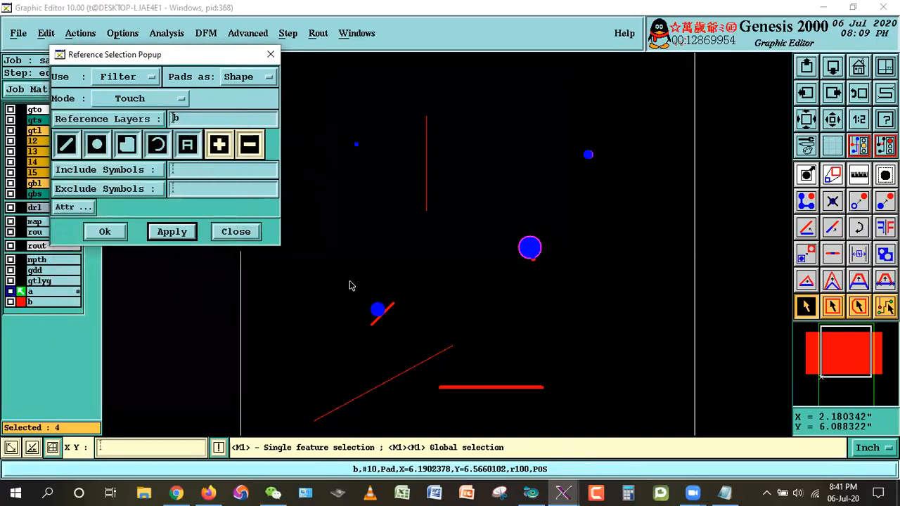
click(298, 253)
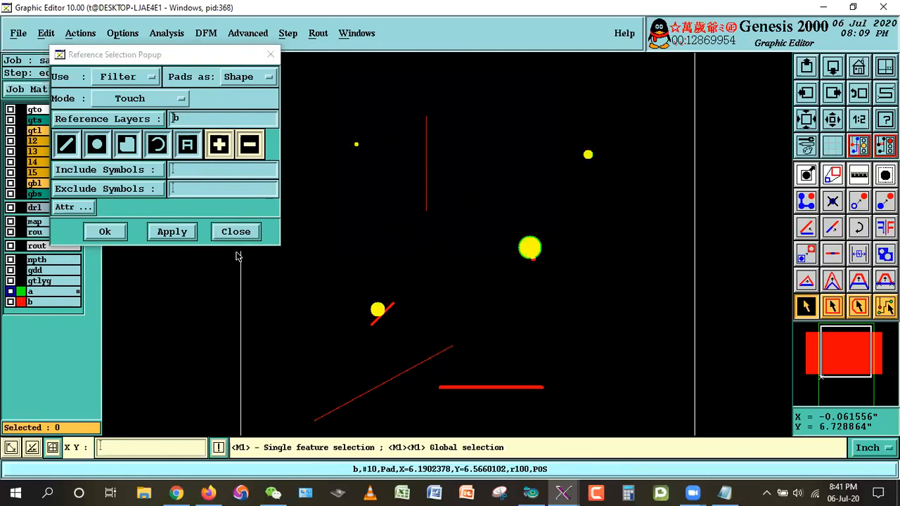
click(187, 233)
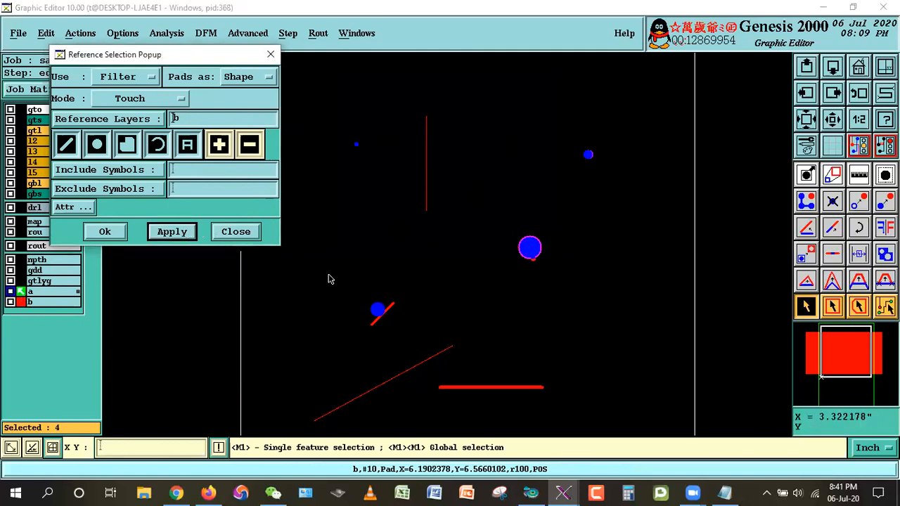
click(511, 326)
Move the smallest pad on layer a up and to the right, clear of its counterpart on layer b
right_click(515, 136)
click(530, 159)
click(342, 131)
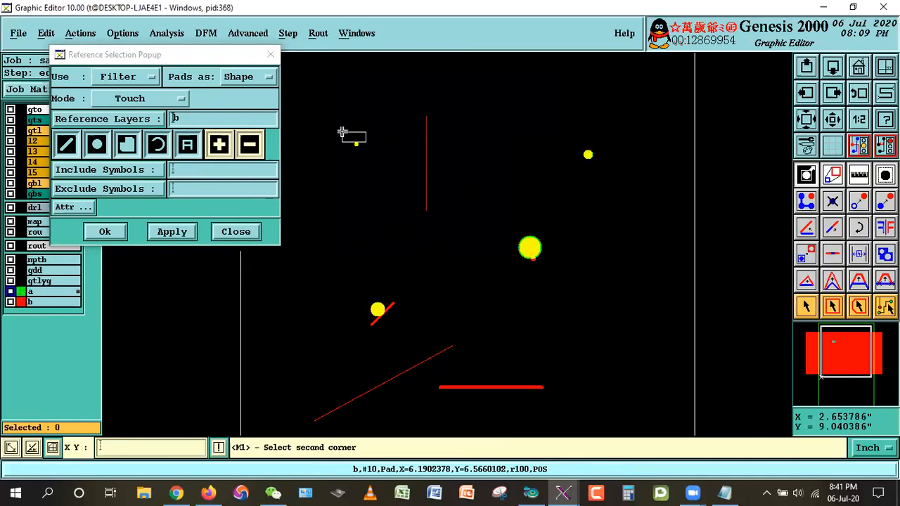
click(380, 163)
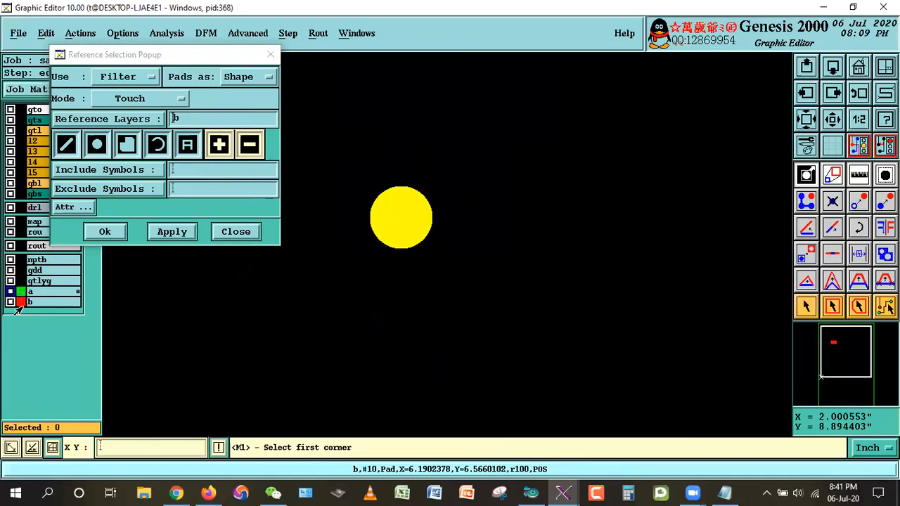
click(859, 202)
click(397, 225)
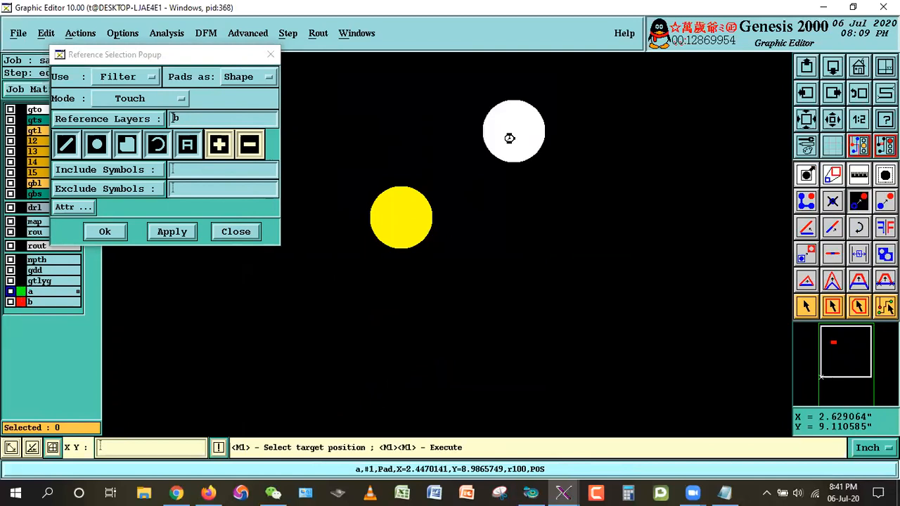
click(510, 138)
click(816, 121)
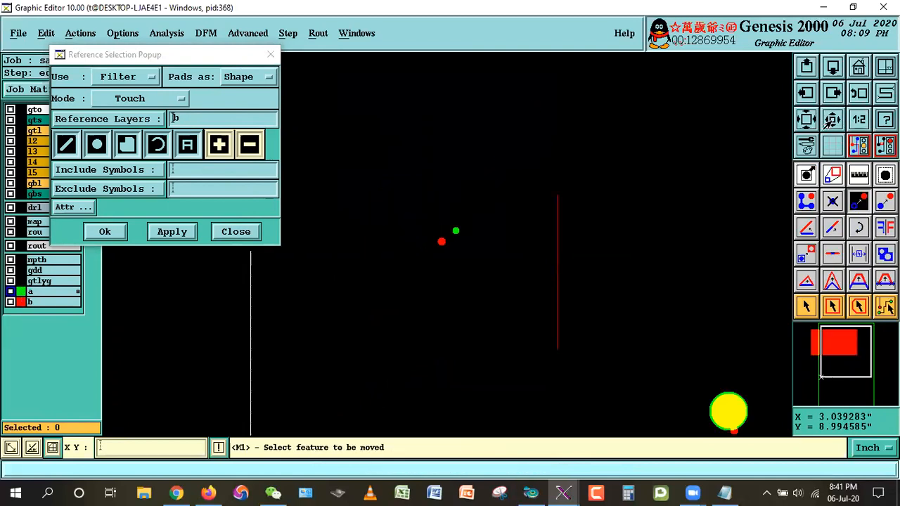
Move the upper-right pad on layer a up and to the right, clear of its counterpart on layer b
right_click(497, 211)
click(534, 238)
drag(649, 237, 467, 387)
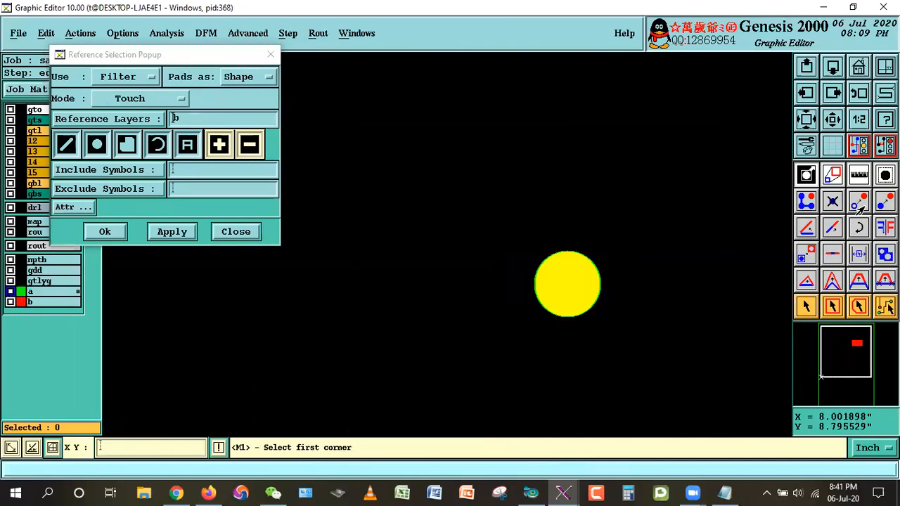
click(578, 281)
click(619, 211)
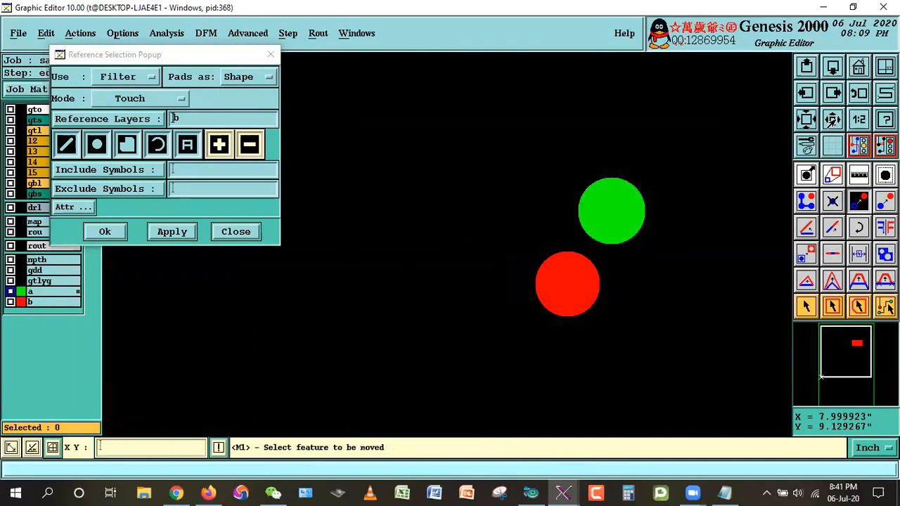
Select the layer a features that touch layer b with the reference selection, inspect them up close, and clear the selection
click(832, 120)
click(172, 232)
right_click(538, 253)
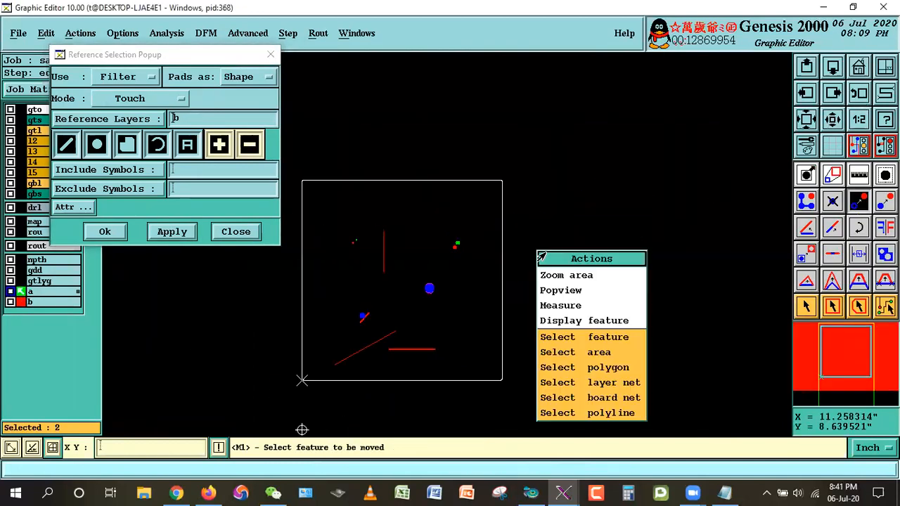
click(571, 273)
click(312, 253)
click(466, 321)
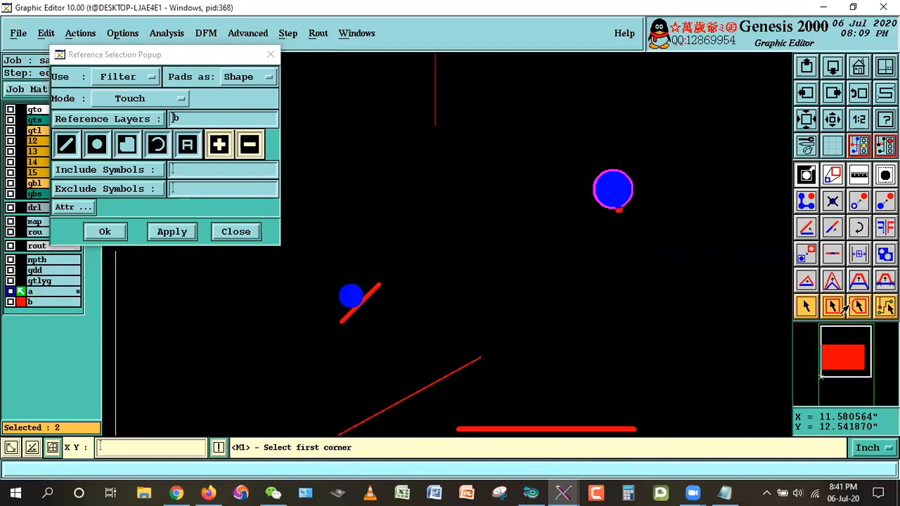
click(802, 307)
click(764, 306)
Make layer b the work layer and move its pad at the short diagonal line down and left, clear of layer a's pad
key(Home)
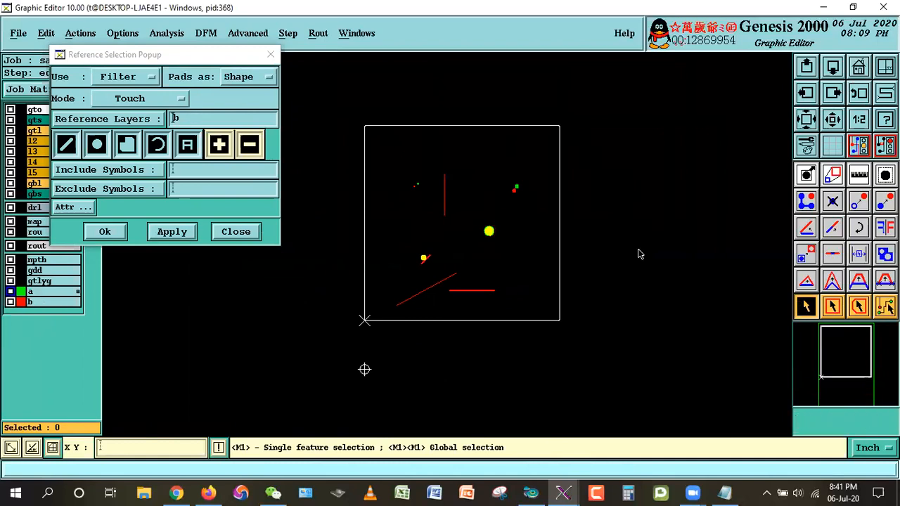
right_click(474, 169)
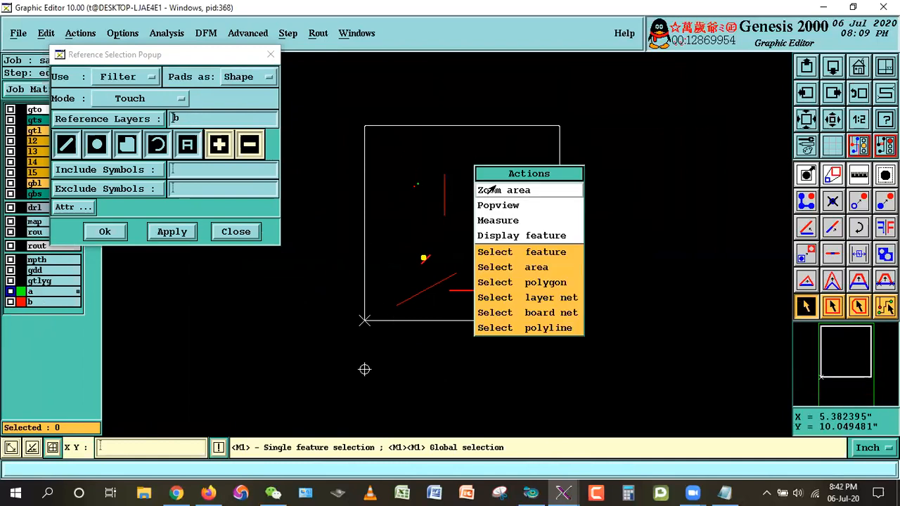
click(494, 187)
click(364, 123)
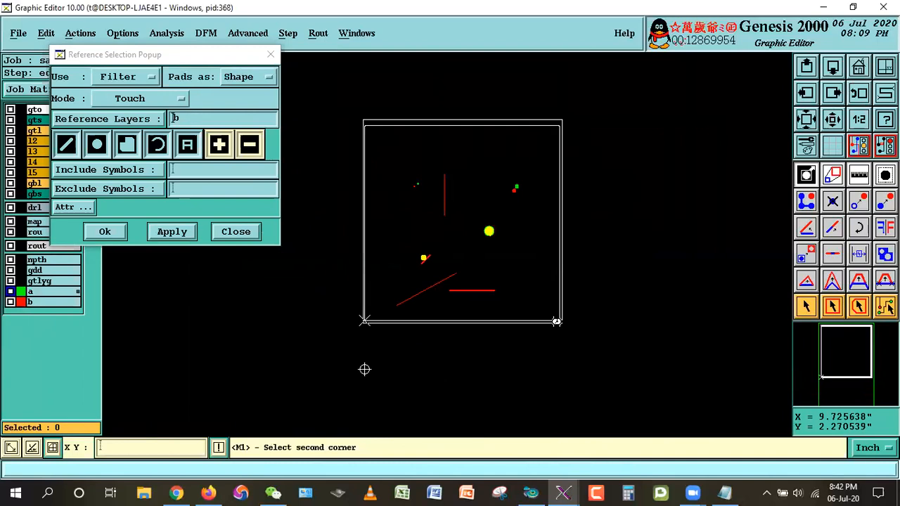
click(557, 322)
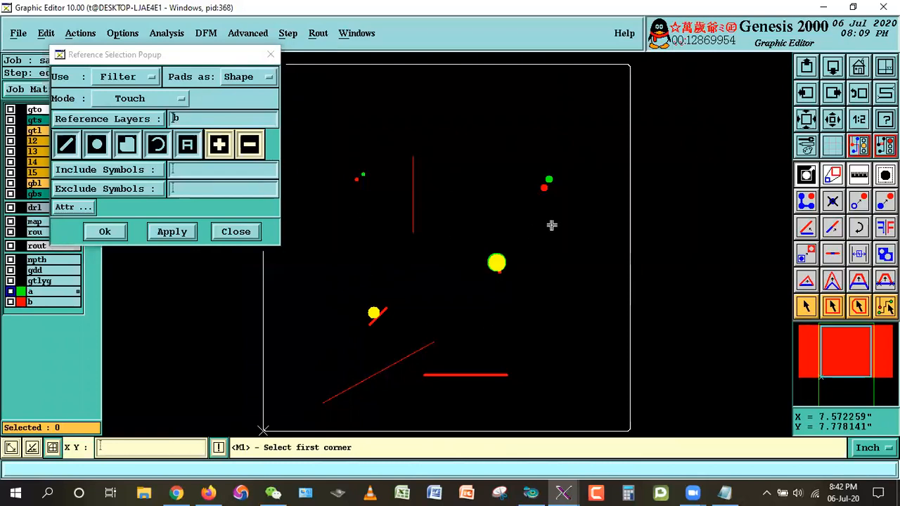
click(367, 292)
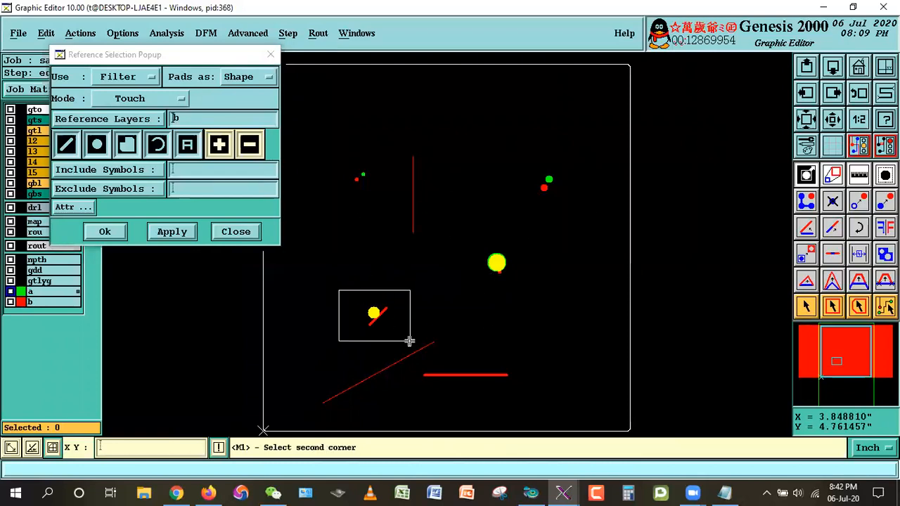
click(413, 345)
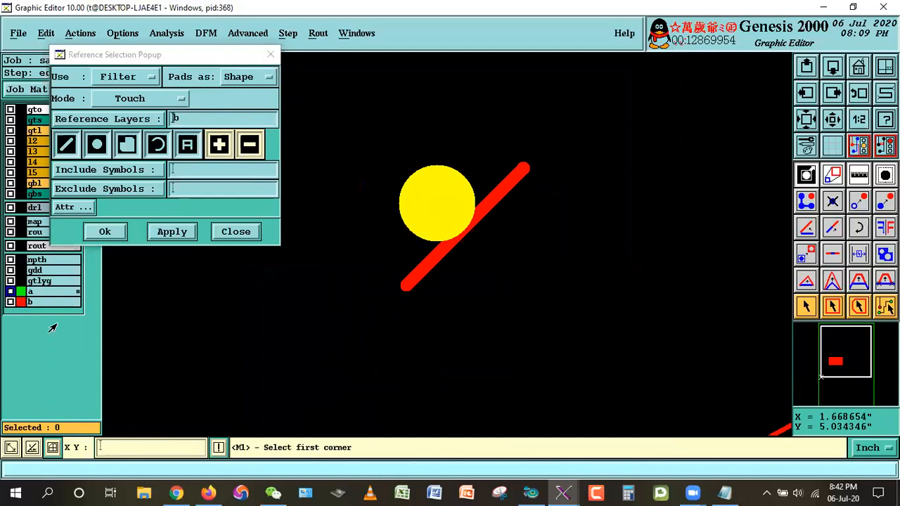
click(806, 307)
click(21, 303)
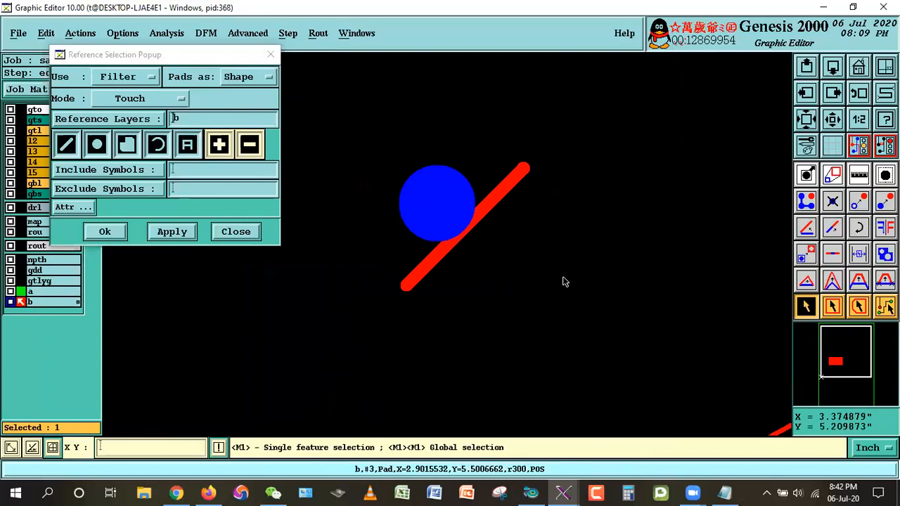
click(859, 202)
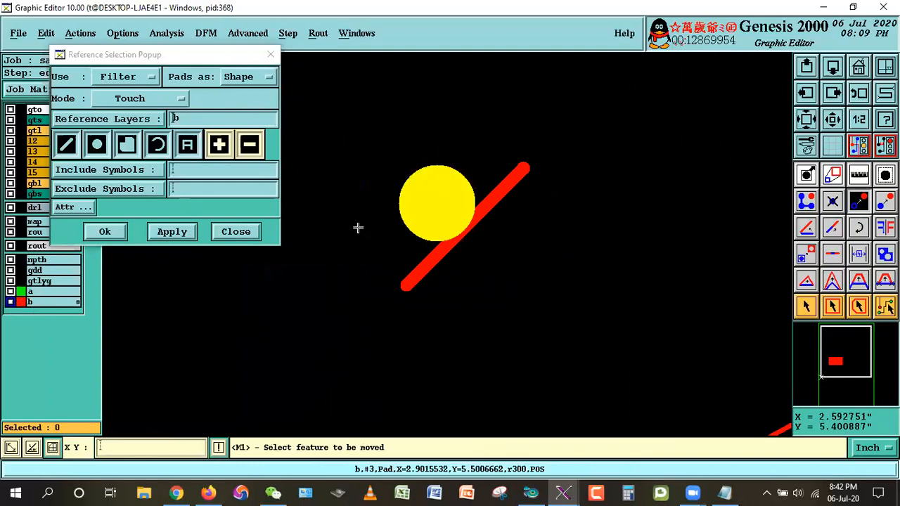
click(414, 209)
click(211, 335)
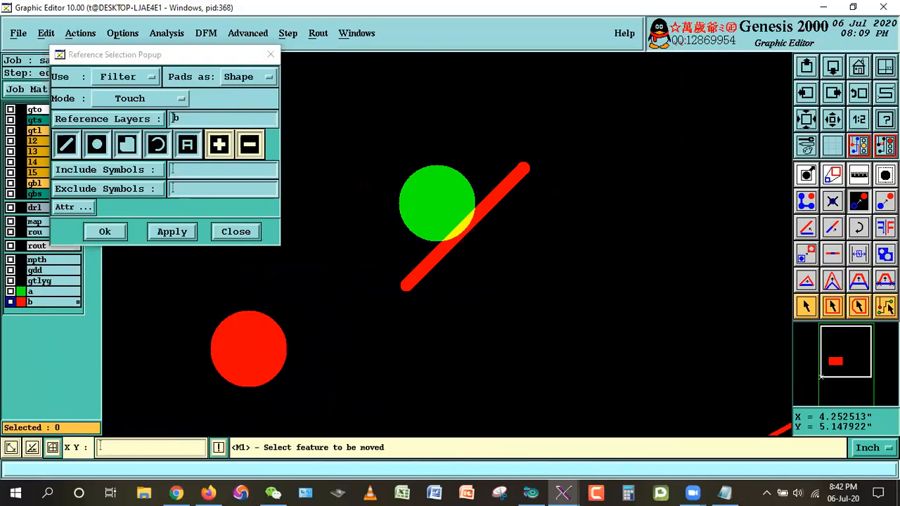
Move the largest pad on layer b to the right, clear of its layer a counterpart
click(833, 126)
click(833, 125)
click(833, 126)
right_click(541, 201)
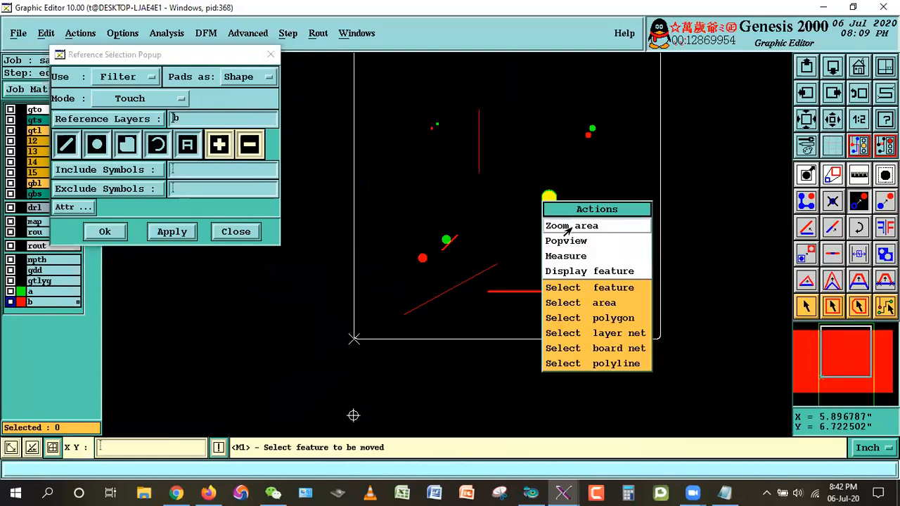
click(567, 229)
click(536, 172)
click(567, 224)
click(387, 281)
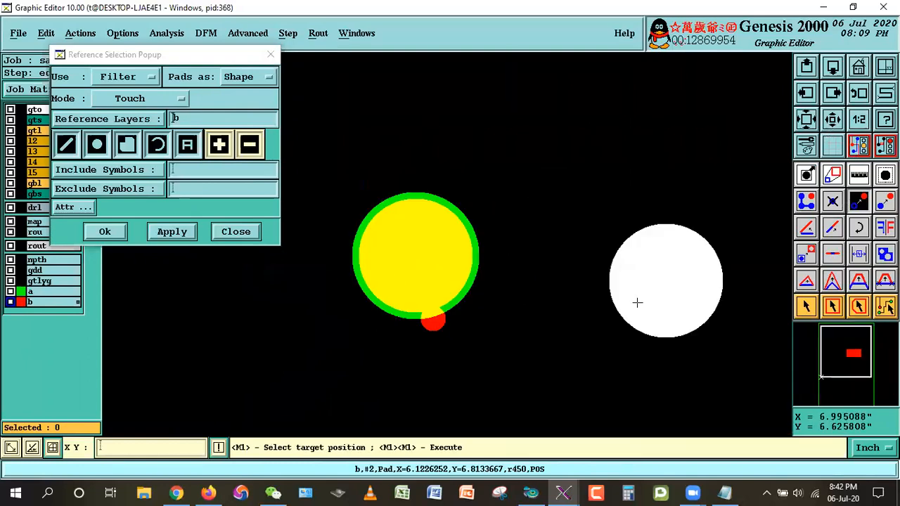
click(638, 302)
Examine the separated pads and the remaining overlaps at the short diagonal line and at the largest layer a pad
click(833, 121)
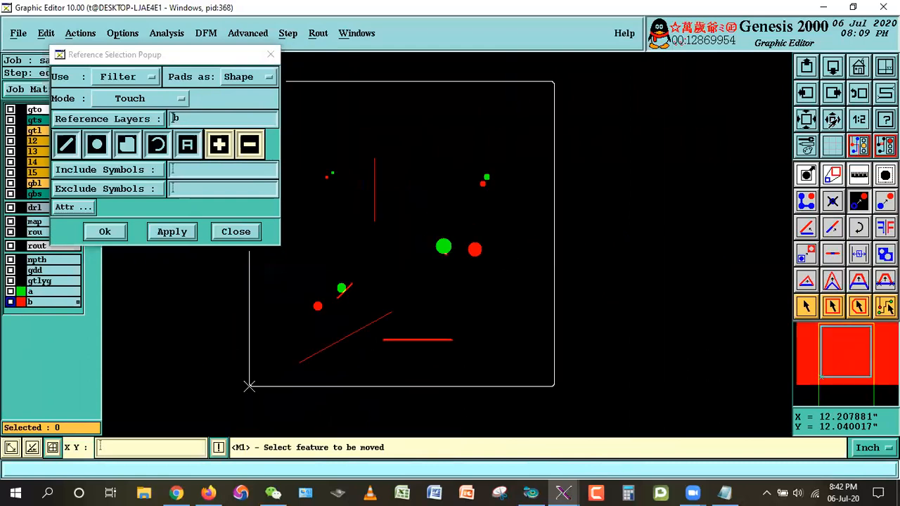
click(833, 121)
right_click(446, 223)
click(475, 249)
click(345, 153)
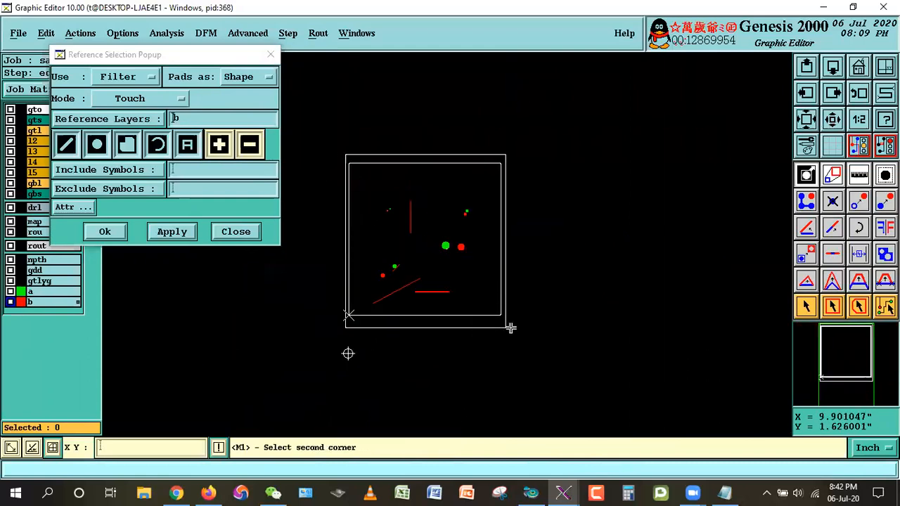
click(509, 326)
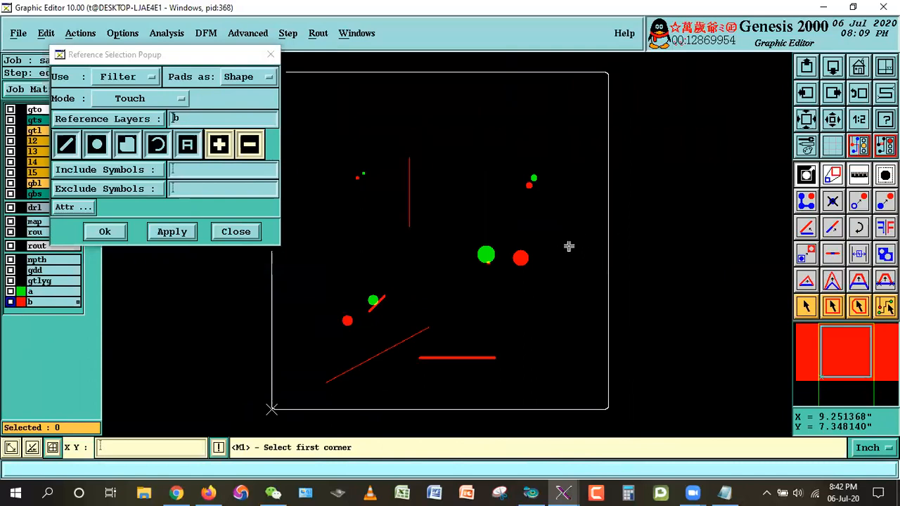
click(345, 268)
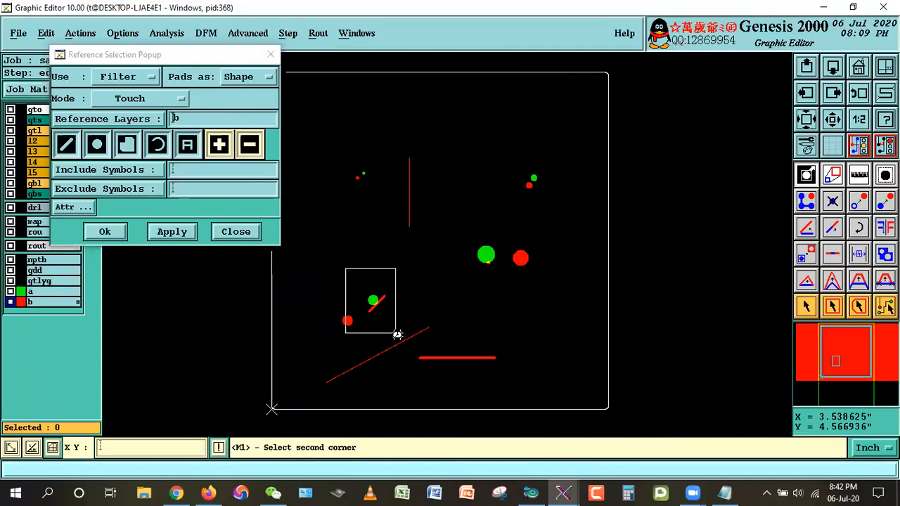
click(397, 334)
click(832, 120)
click(499, 189)
click(575, 235)
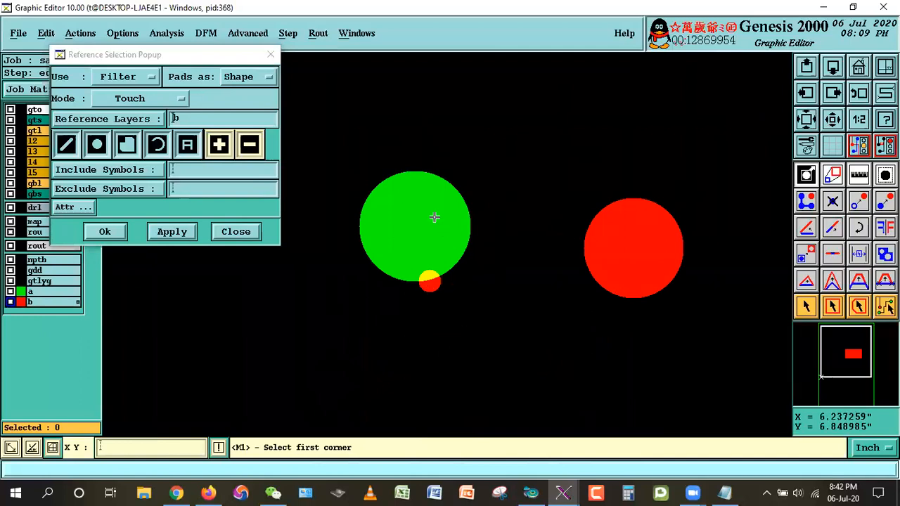
click(831, 118)
click(832, 119)
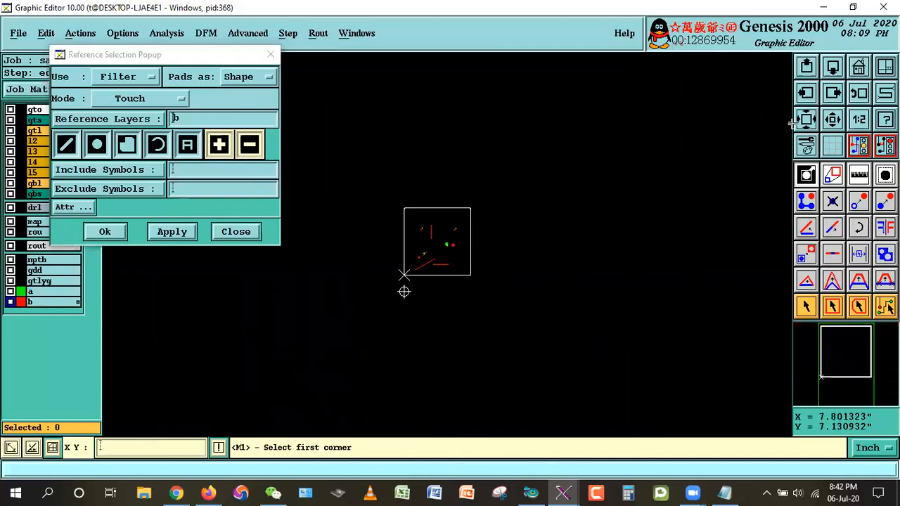
click(369, 193)
click(500, 292)
click(324, 110)
click(583, 376)
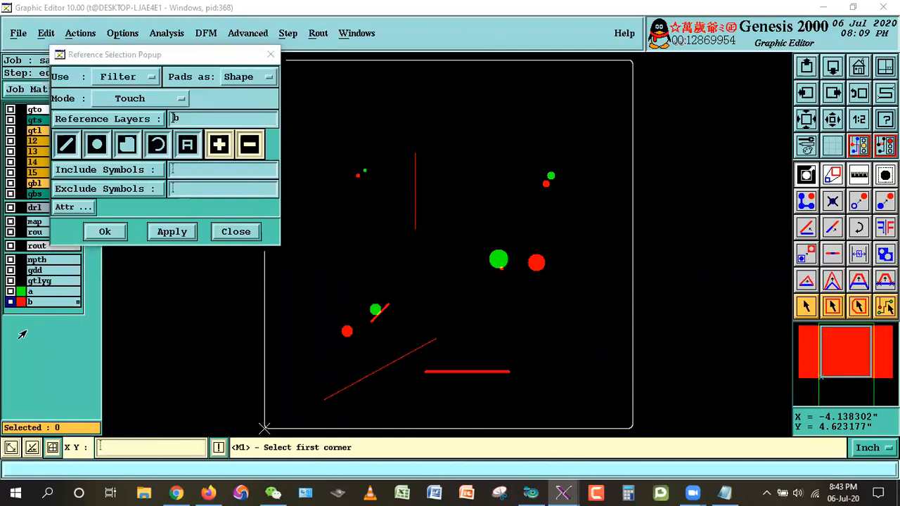
Make layer a the work layer and examine where its pads overlap the short diagonal line and the small pad of layer b
click(10, 291)
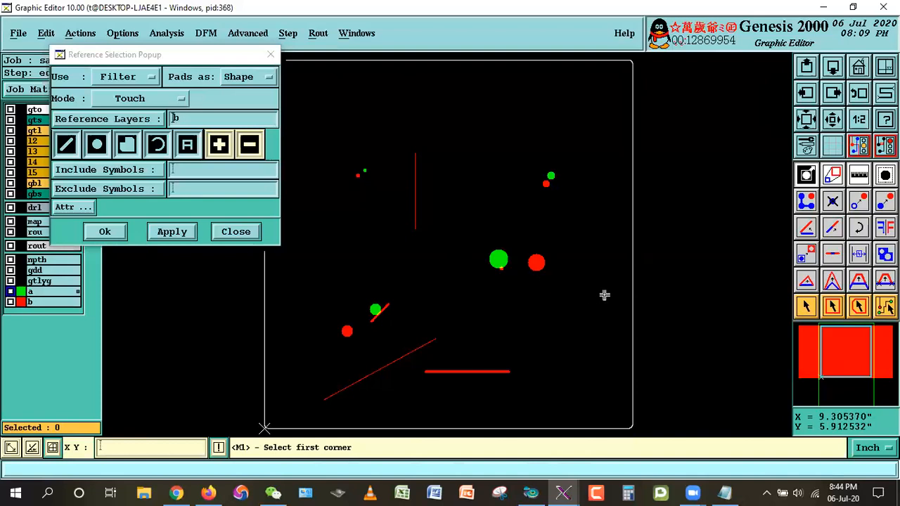
drag(346, 287, 411, 342)
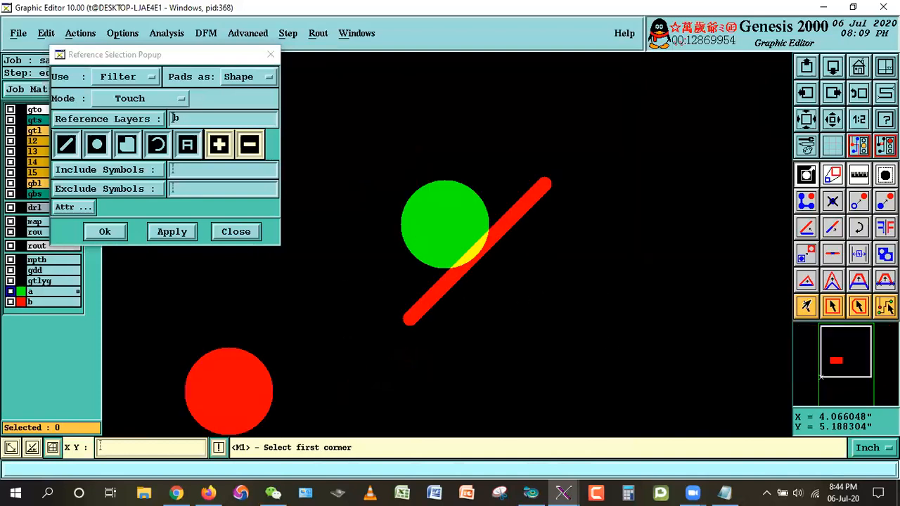
click(807, 307)
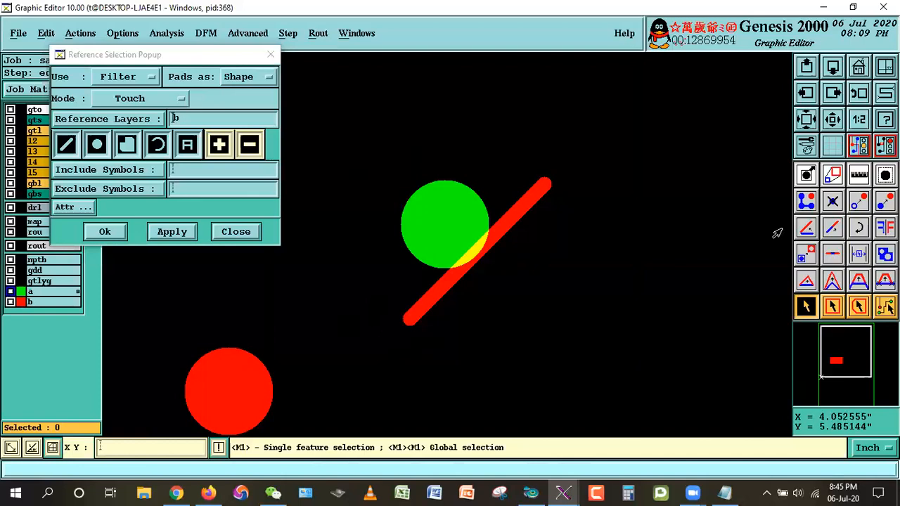
click(827, 122)
right_click(511, 215)
click(542, 235)
click(528, 157)
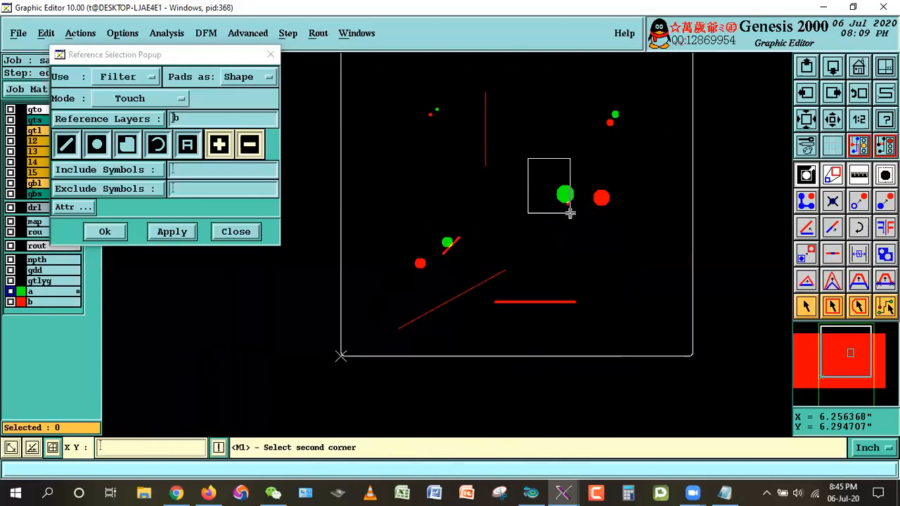
click(569, 209)
click(799, 314)
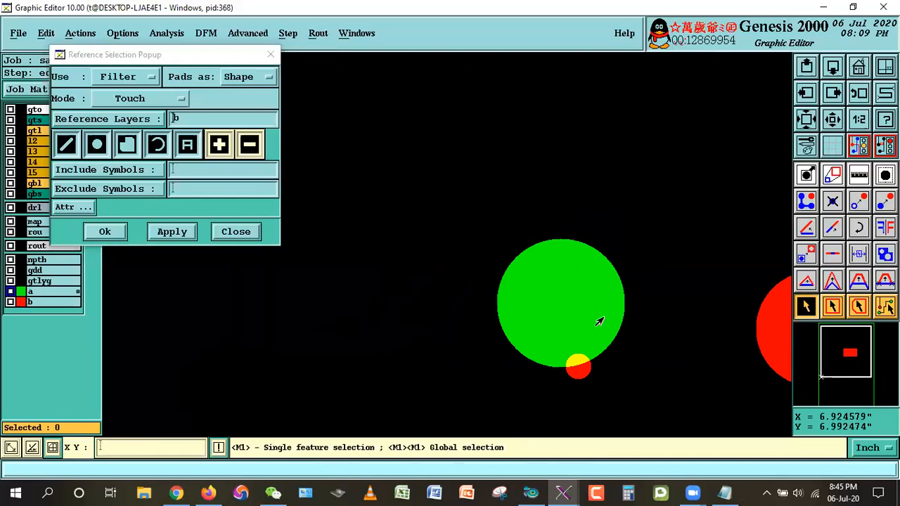
Query the layer a pad that partly overlaps the short diagonal line on layer b
click(831, 121)
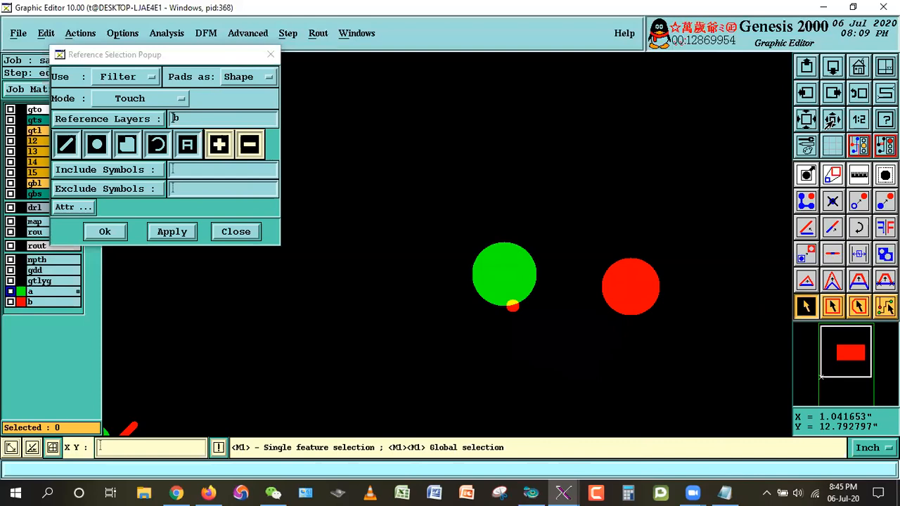
right_click(434, 200)
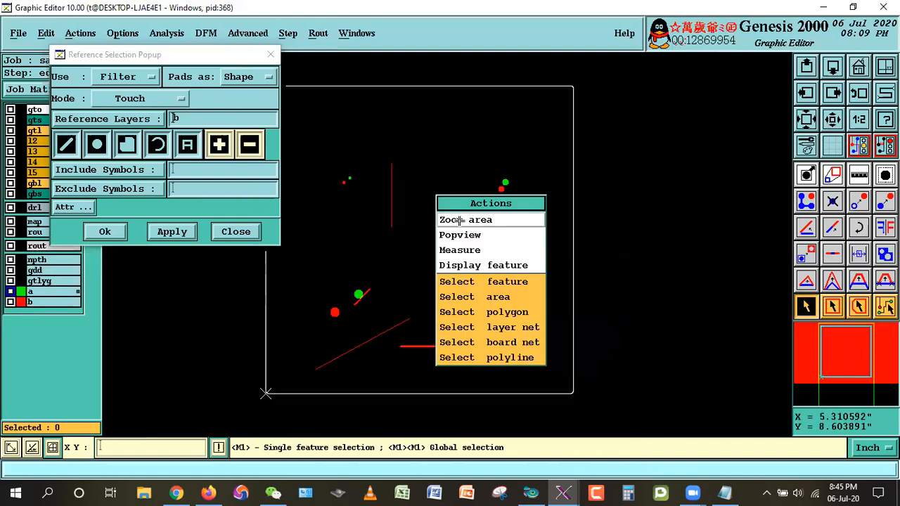
click(458, 220)
click(322, 256)
click(395, 334)
click(333, 141)
click(557, 352)
click(808, 307)
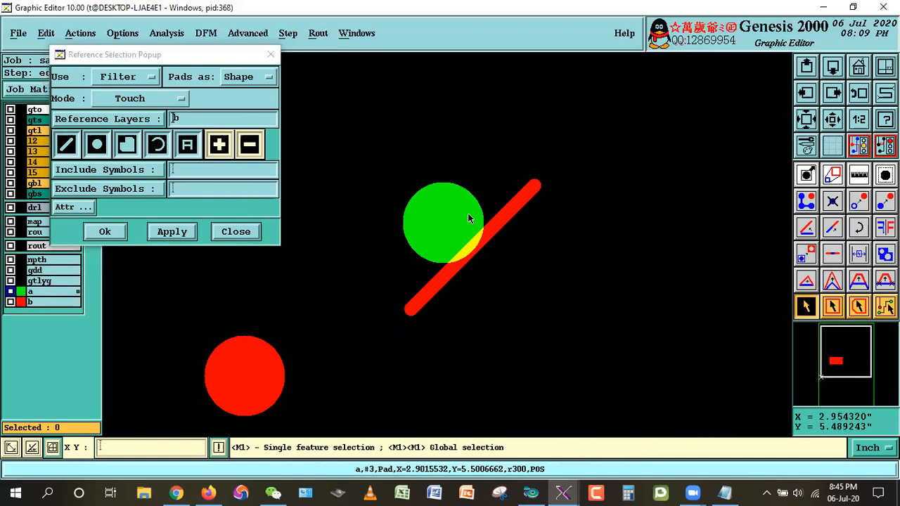
Select the layer a pads that touch layer b using the Touch reference selection, and review the selected pads
scroll(445, 243, down, 2)
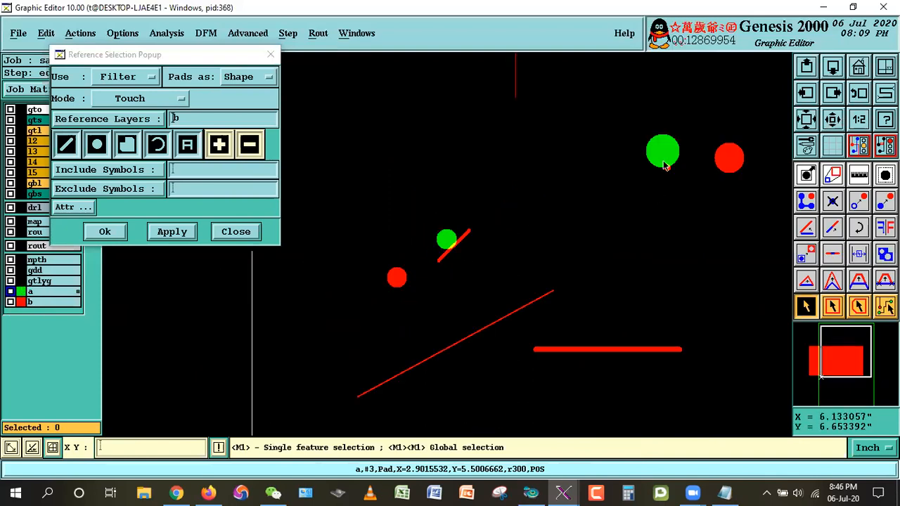
click(667, 163)
double_click(446, 239)
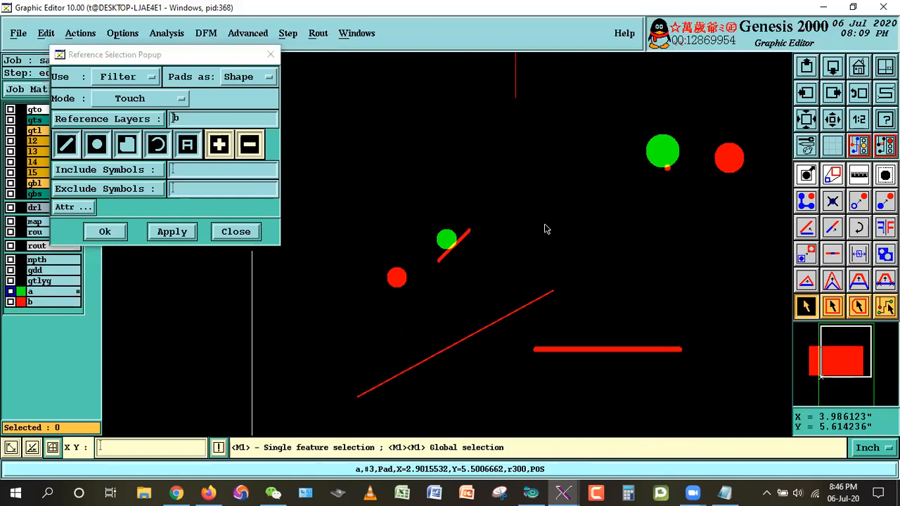
click(656, 158)
click(450, 240)
click(579, 268)
click(173, 232)
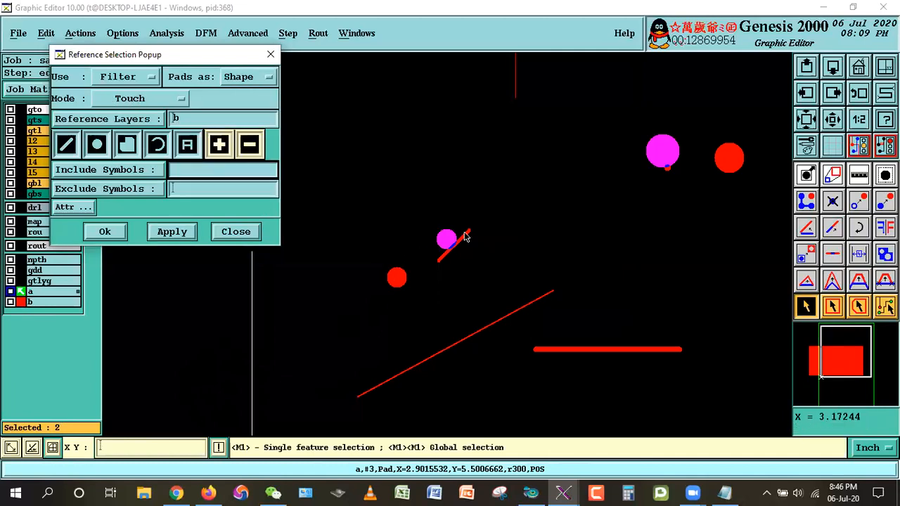
click(834, 120)
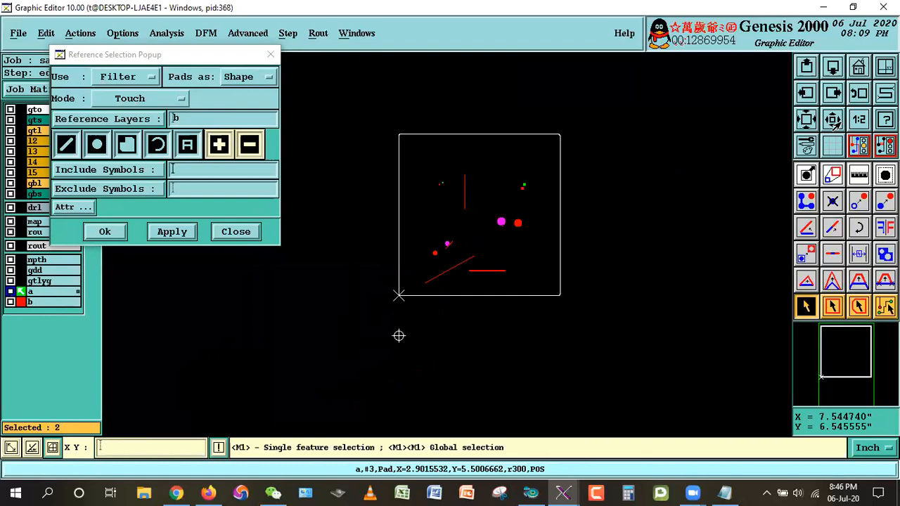
right_click(502, 167)
click(503, 185)
drag(373, 171, 607, 320)
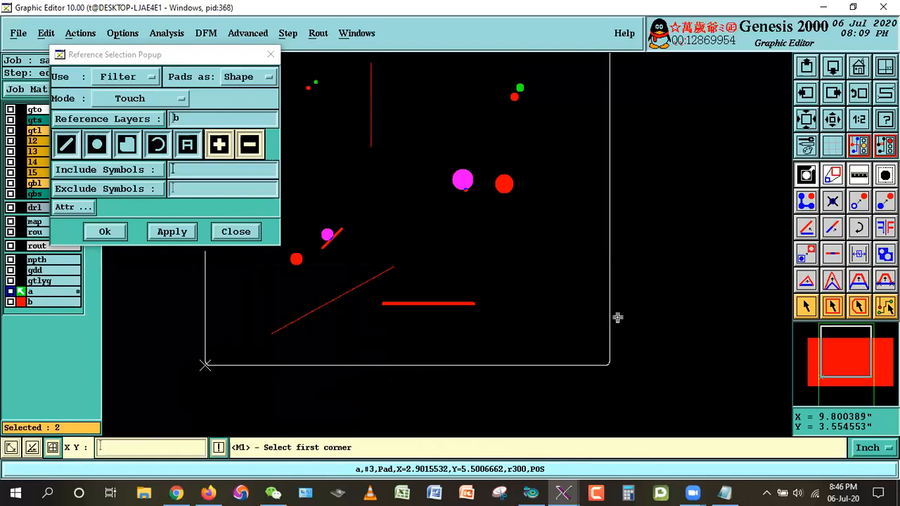
Deselect the two selected layer a pads using single feature selection
click(800, 314)
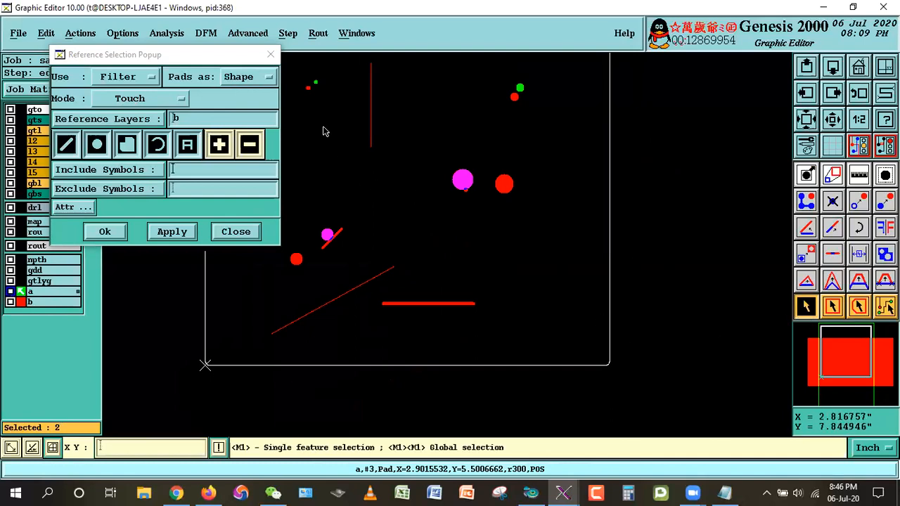
click(570, 321)
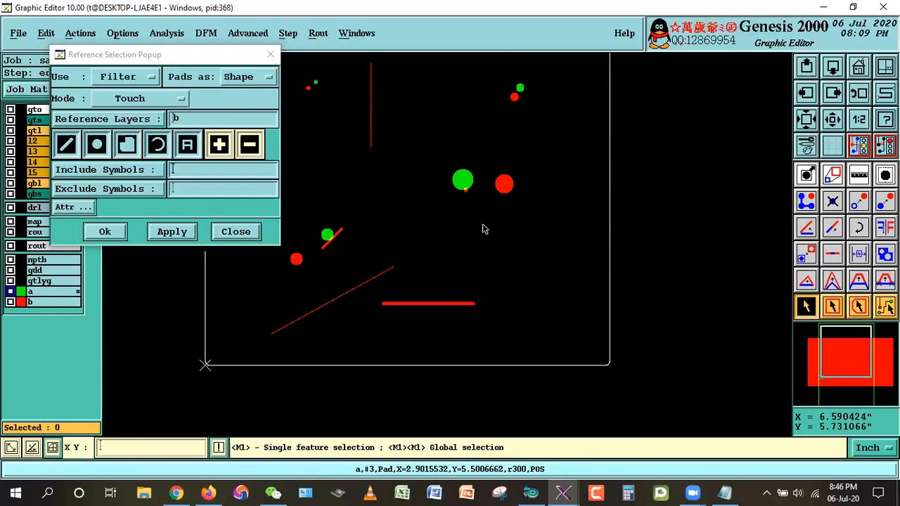
Review the Reference Selection command and its available modes, keep the mode on Touch, and close the popup
drag(126, 54, 171, 65)
click(74, 40)
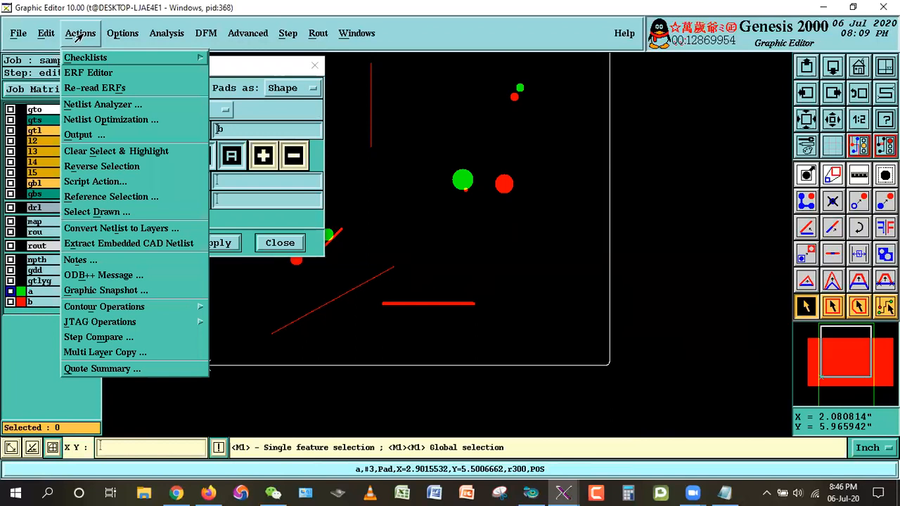
click(129, 198)
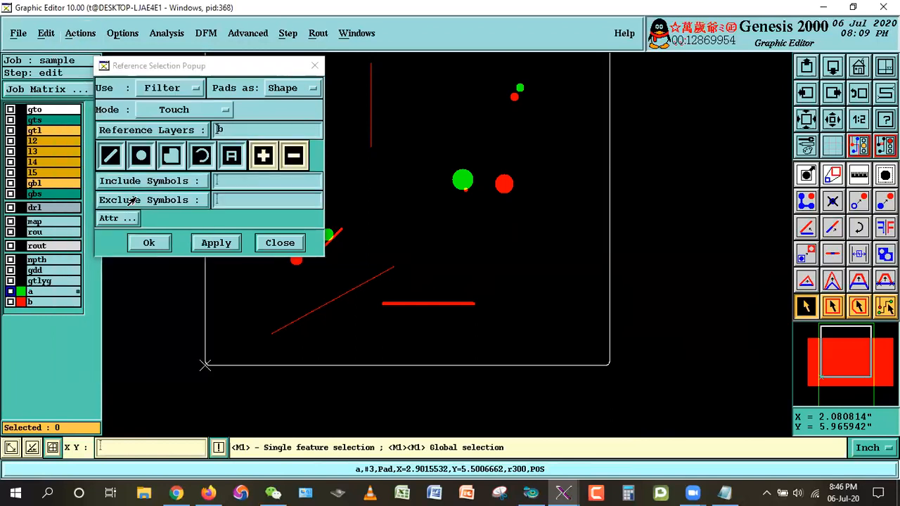
click(76, 36)
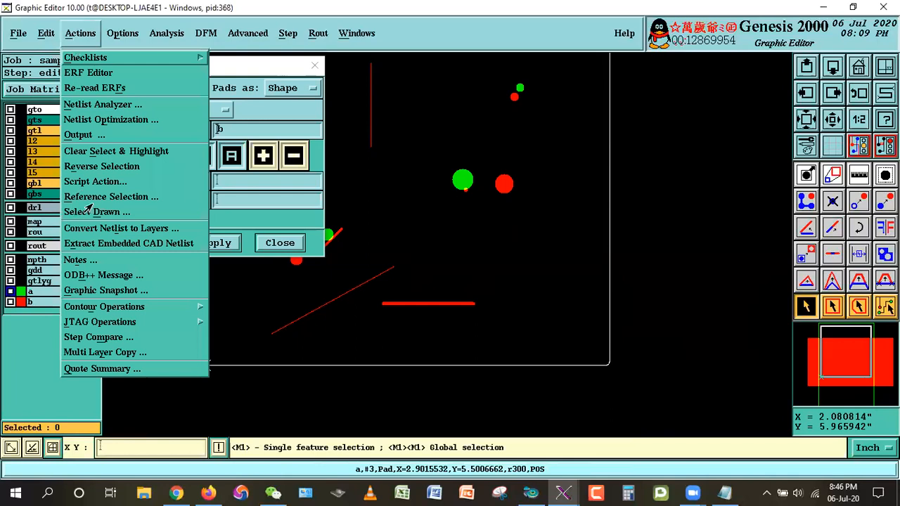
click(148, 202)
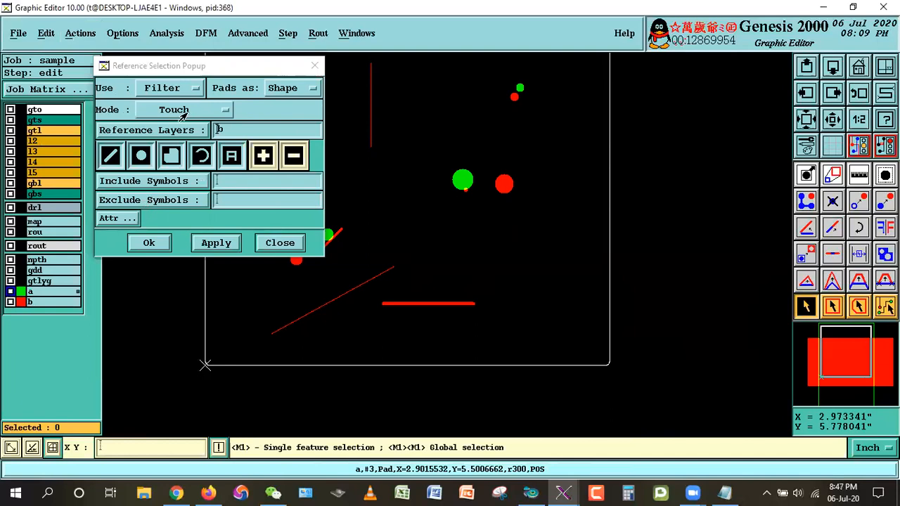
click(157, 106)
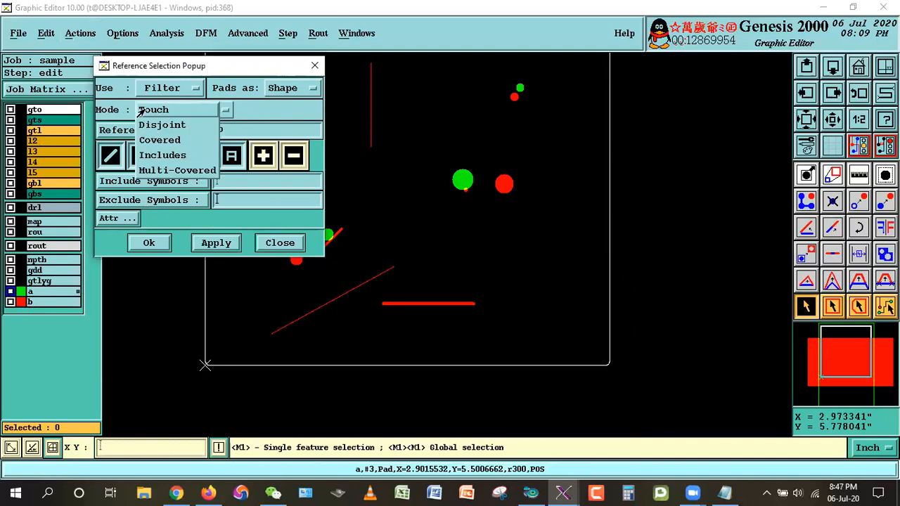
click(174, 110)
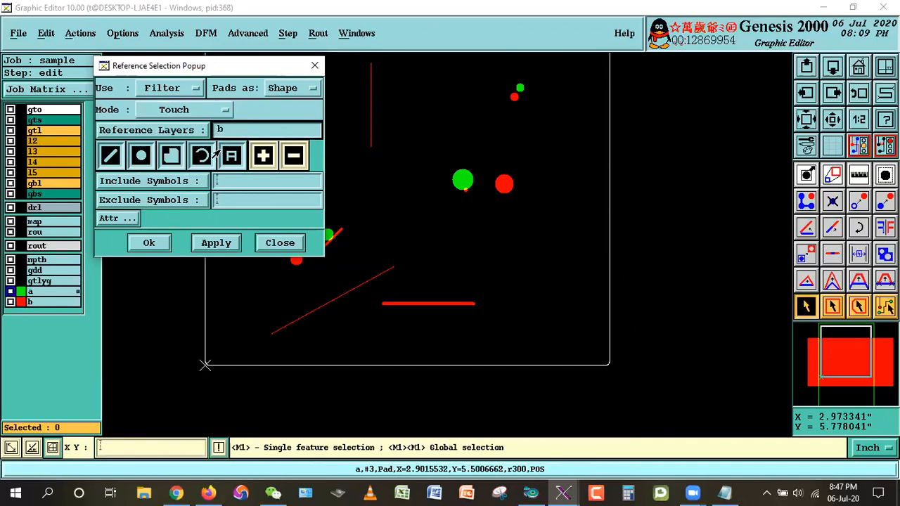
click(275, 244)
Turn off test layers a and b, and display gtl as the work layer with the whole board in view
click(28, 292)
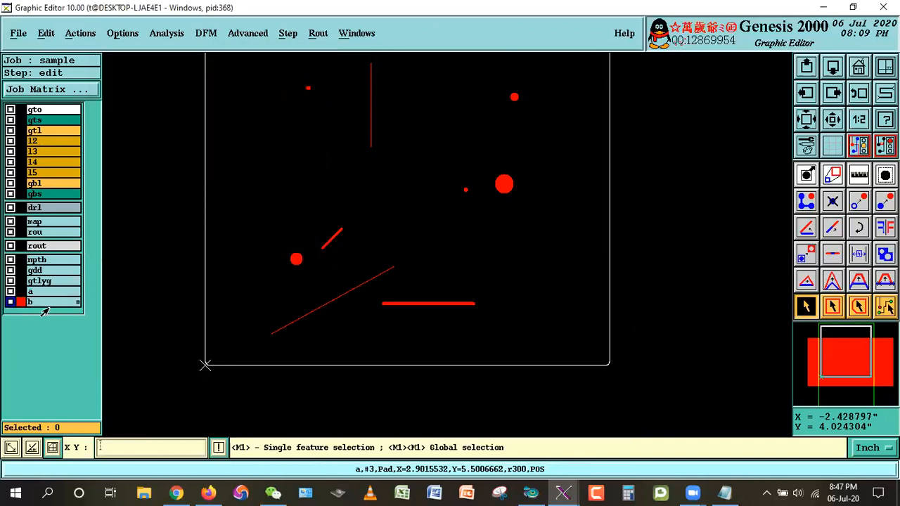
click(45, 303)
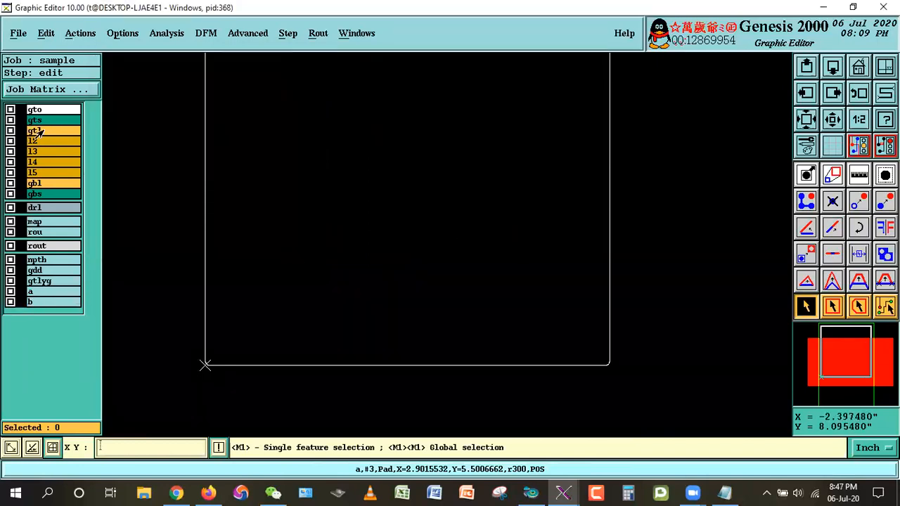
click(39, 131)
click(859, 69)
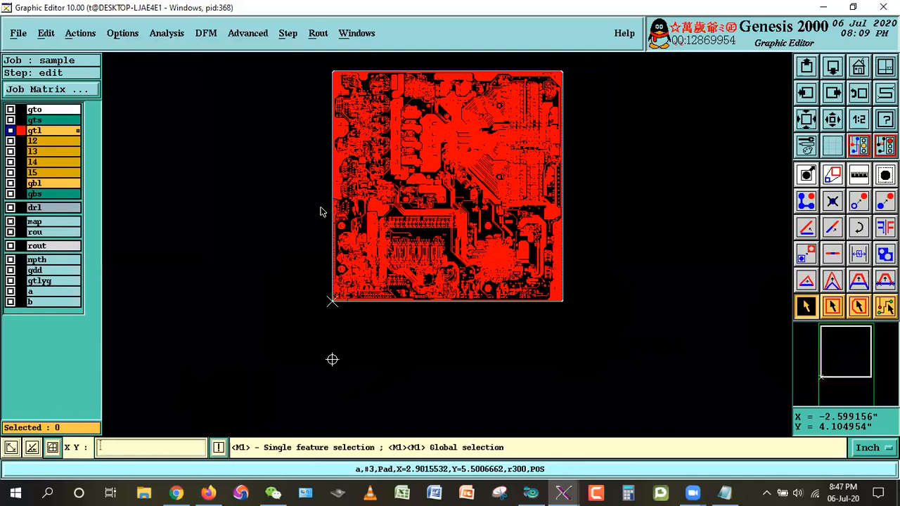
Display layer b together with gtl and select the gtl features that touch reference layer b, using Touch mode
click(31, 303)
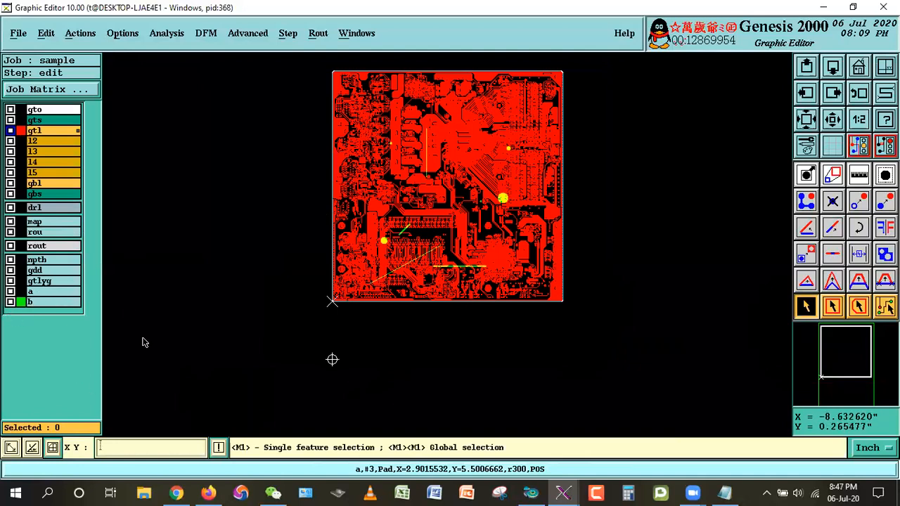
right_click(501, 195)
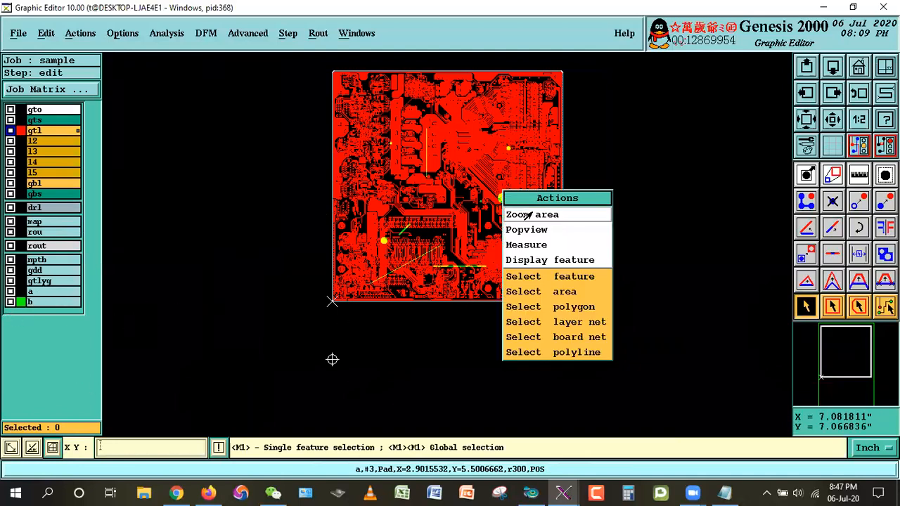
click(524, 280)
click(362, 223)
click(301, 166)
click(81, 33)
click(84, 199)
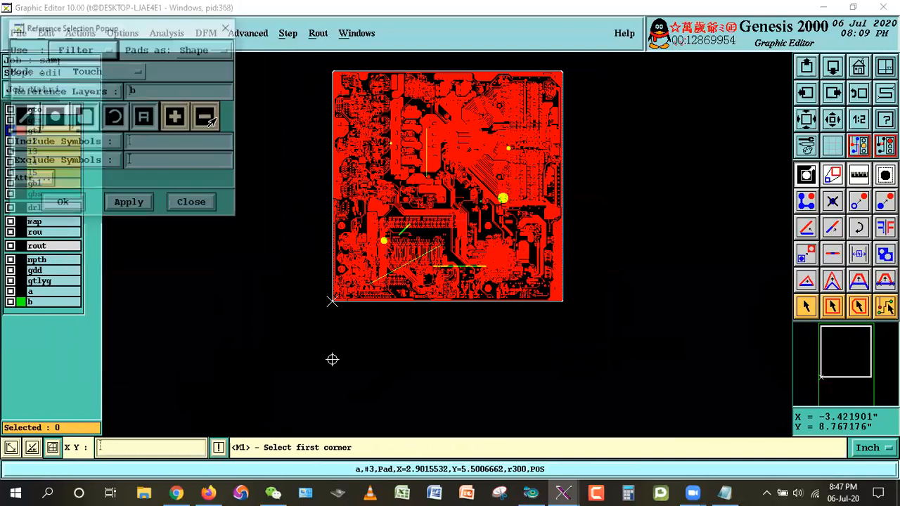
click(129, 204)
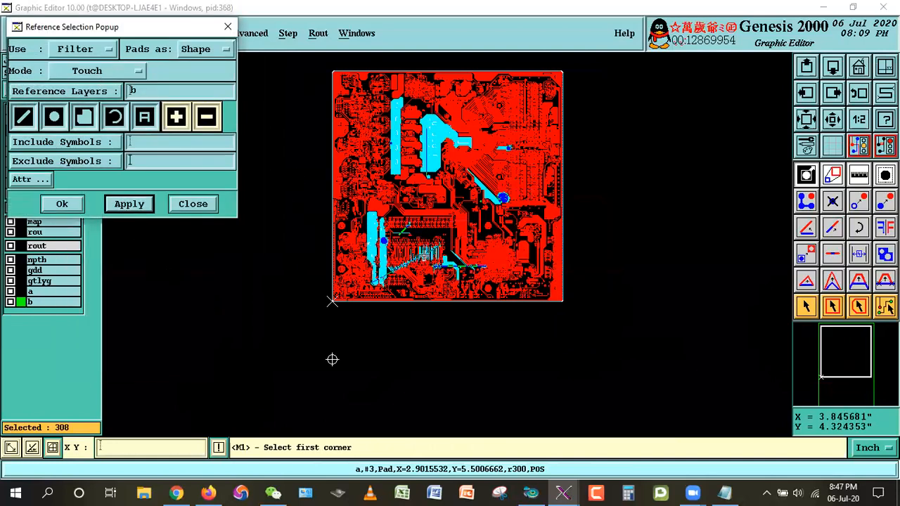
Examine the selected gtl traces and pads around the round pads and lines of layer b across the board
click(484, 126)
click(534, 160)
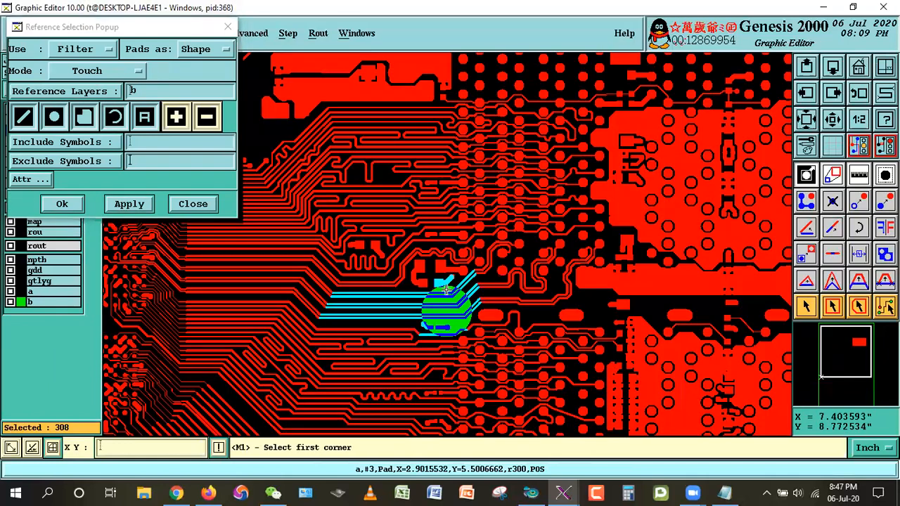
click(239, 237)
click(534, 377)
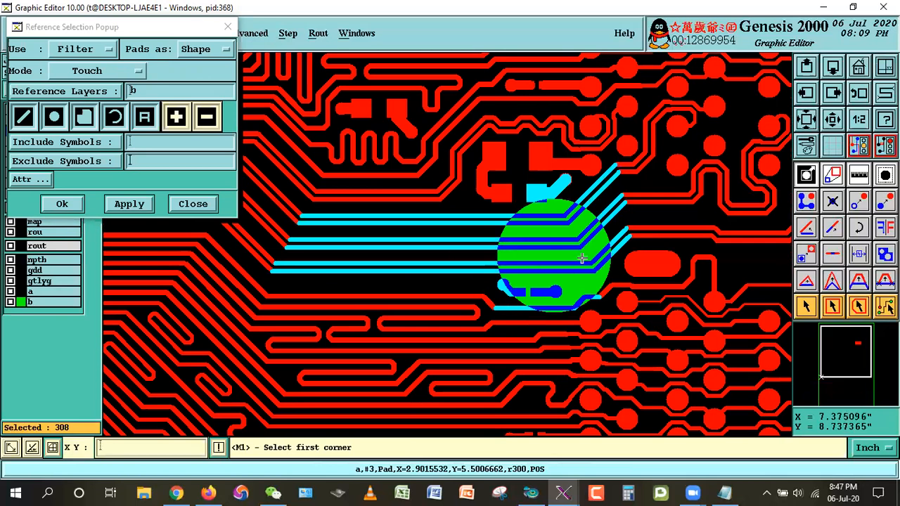
key(Home)
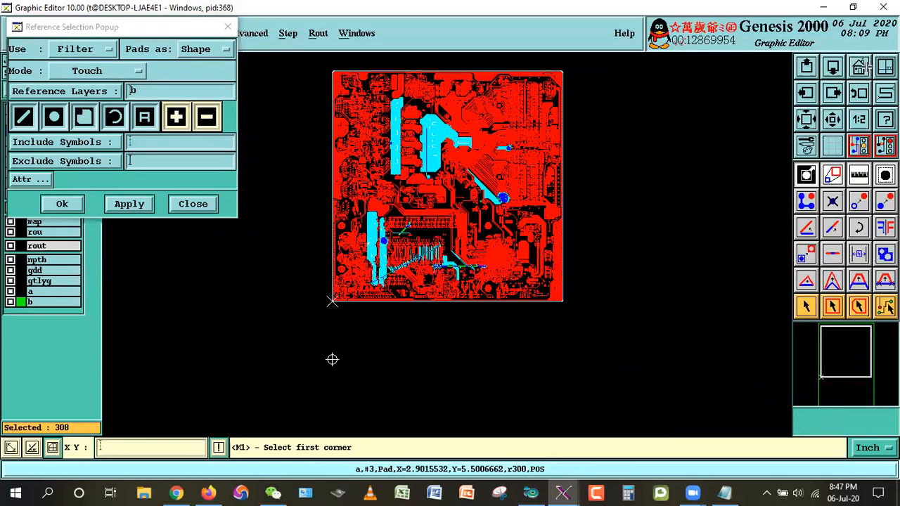
click(359, 195)
click(428, 314)
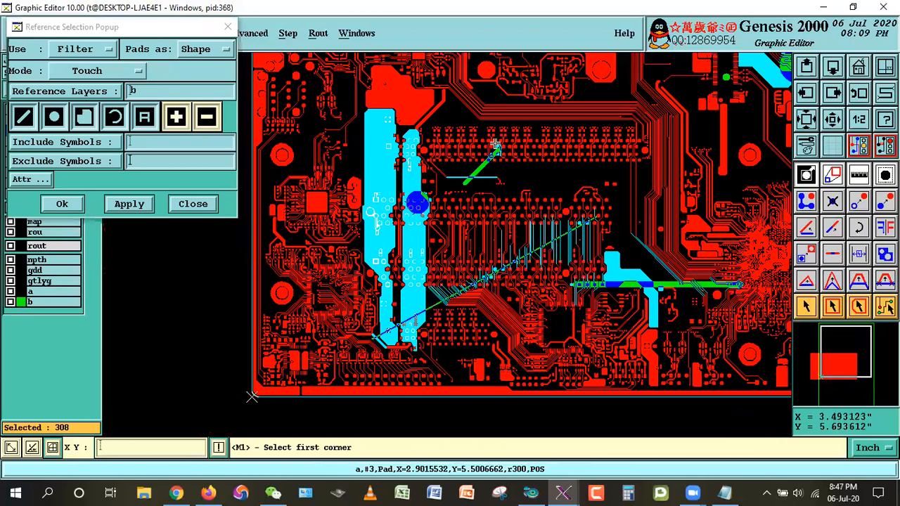
click(426, 138)
click(550, 207)
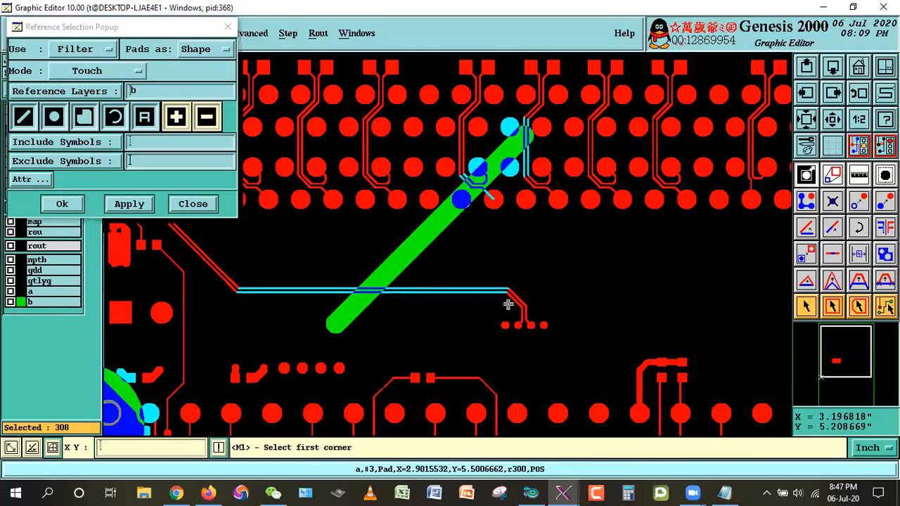
click(859, 66)
click(408, 239)
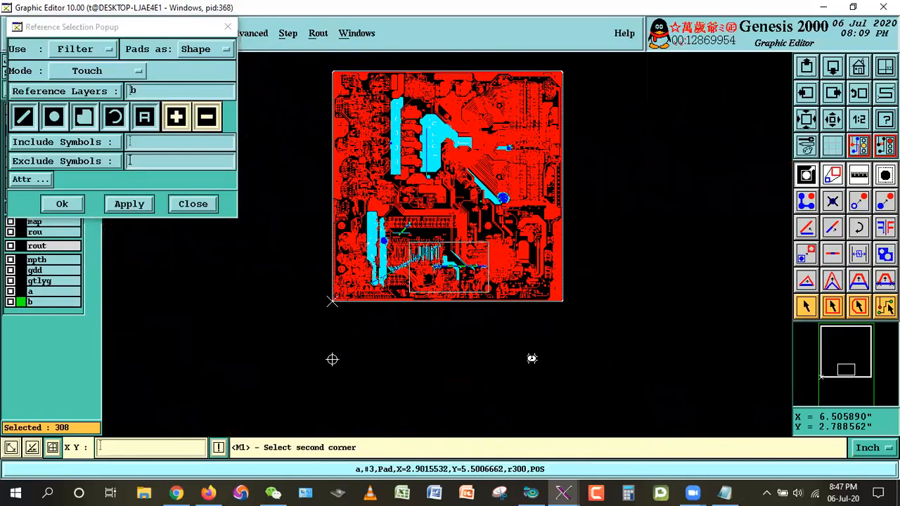
click(491, 294)
click(859, 67)
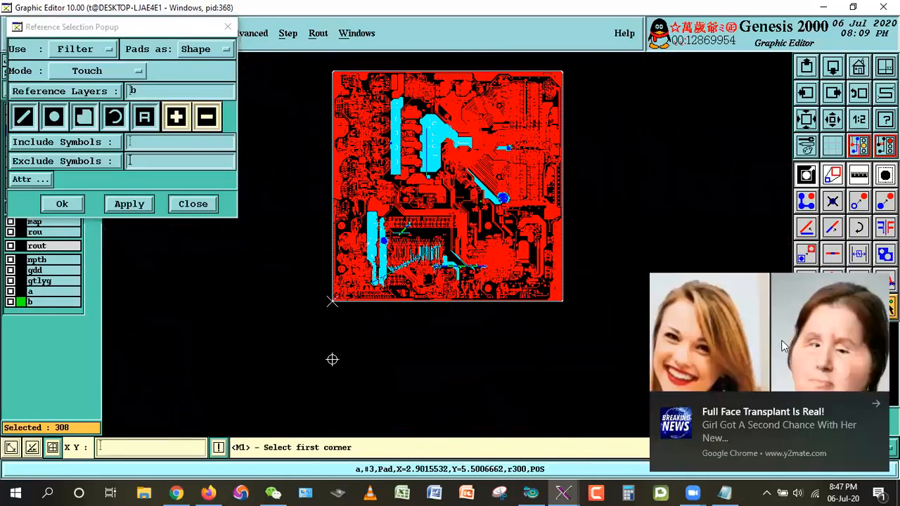
Clear all Windows notifications and dismiss the notification center
click(879, 495)
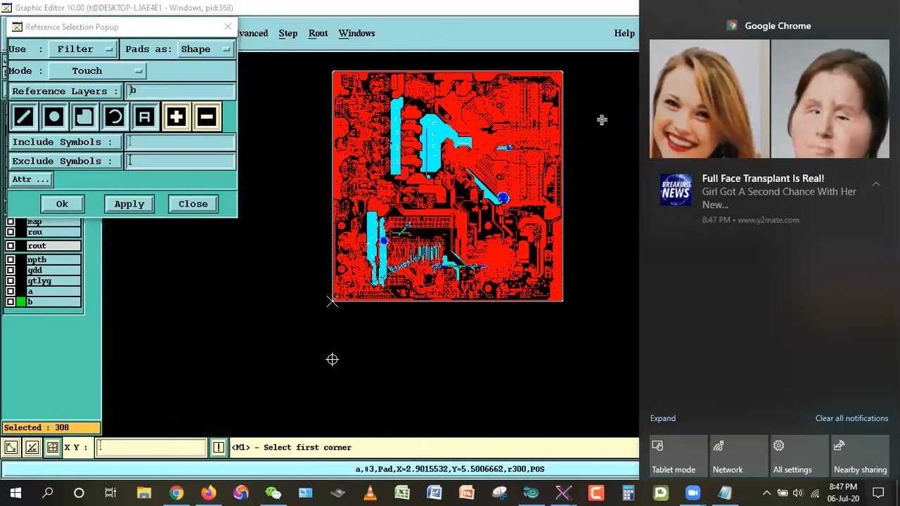
click(851, 418)
click(410, 51)
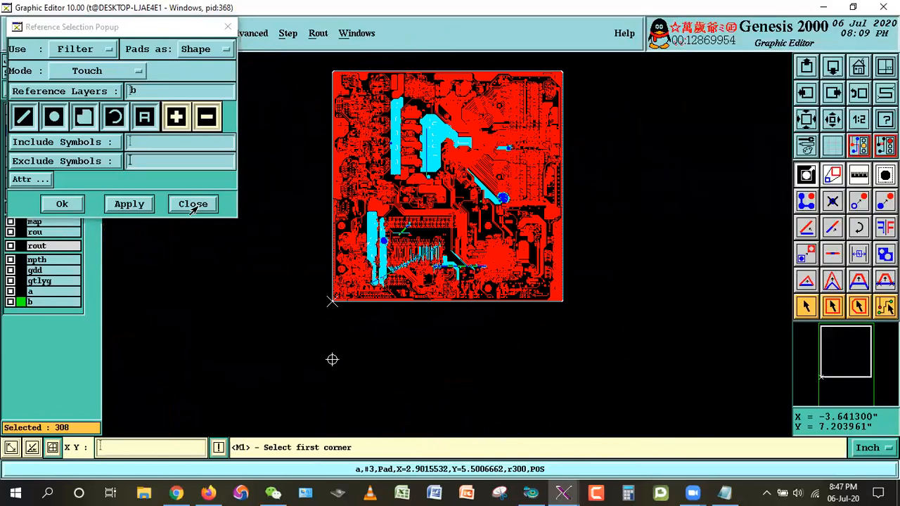
Clear the current selection and display layer a instead of gtl as the work layer, keeping layer b visible
click(806, 306)
click(298, 171)
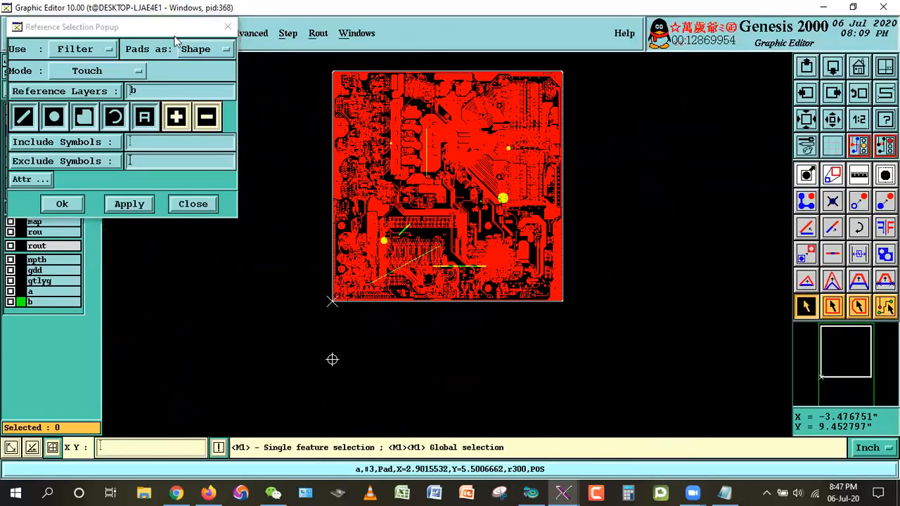
drag(169, 29, 336, 67)
click(33, 302)
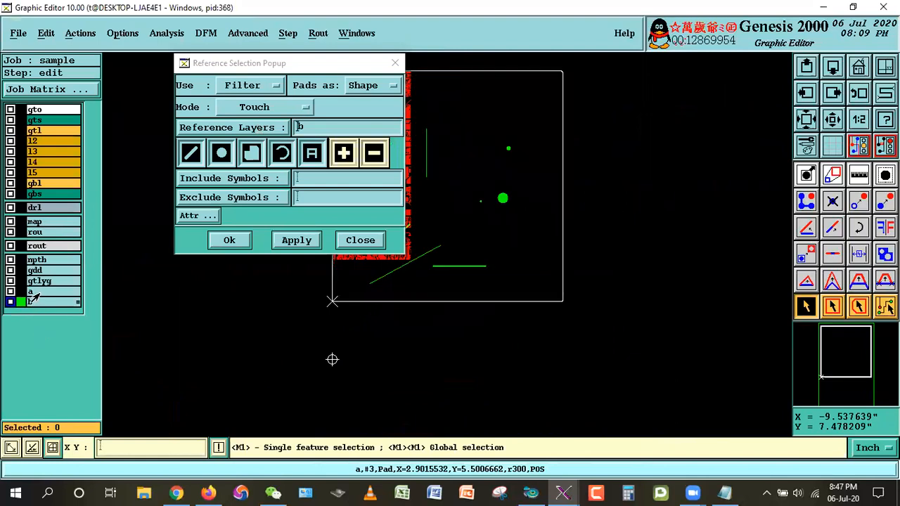
click(32, 292)
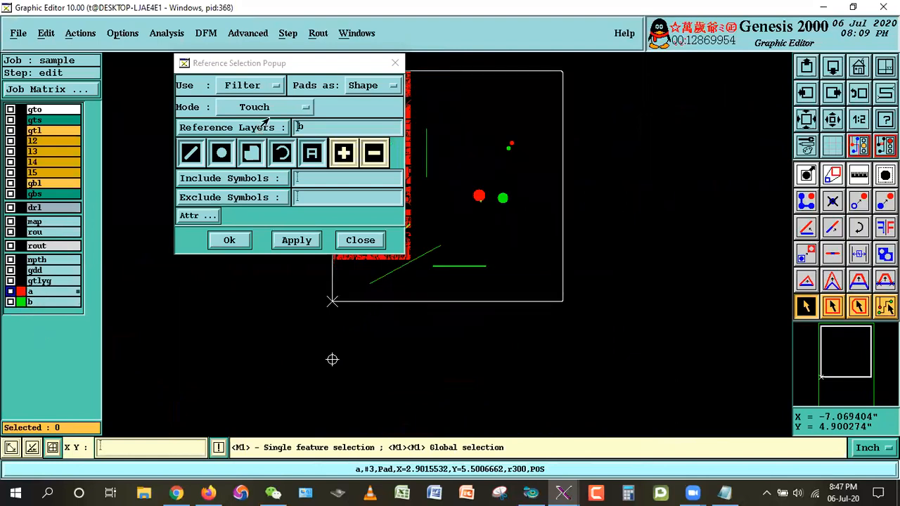
drag(296, 70, 204, 97)
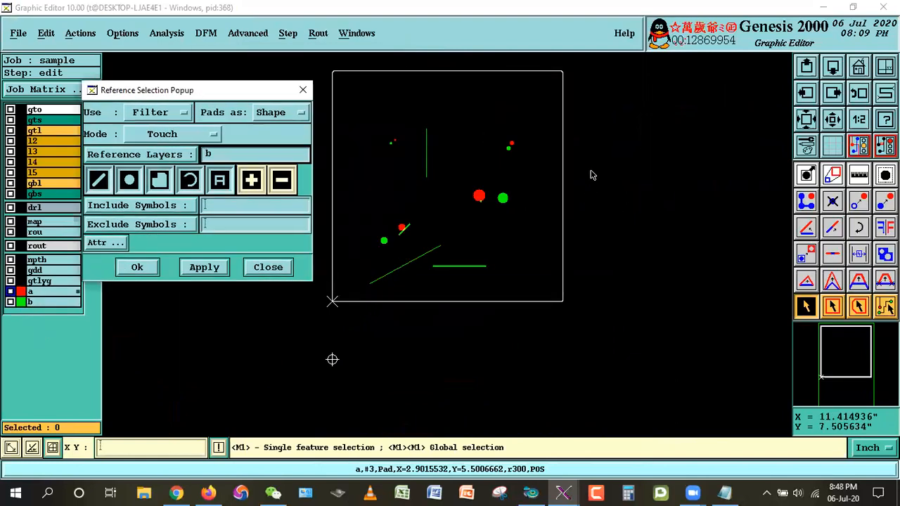
Make layer b the work layer and resize its round pad near the board's upper-right corner by 10 mil
right_click(562, 175)
click(562, 175)
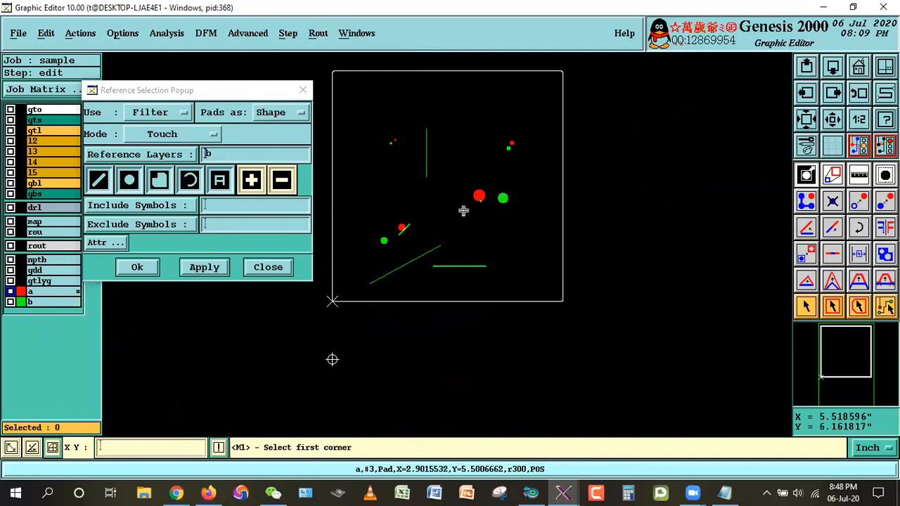
click(498, 140)
click(523, 165)
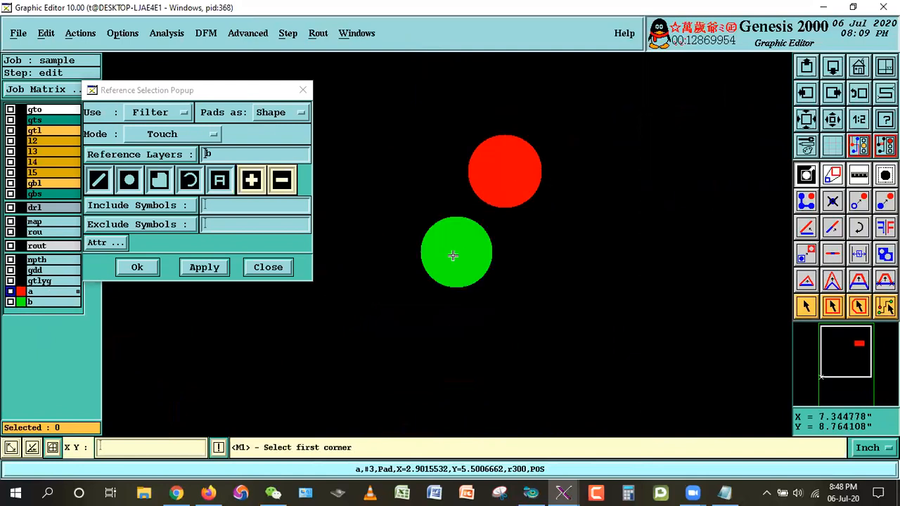
key(Escape)
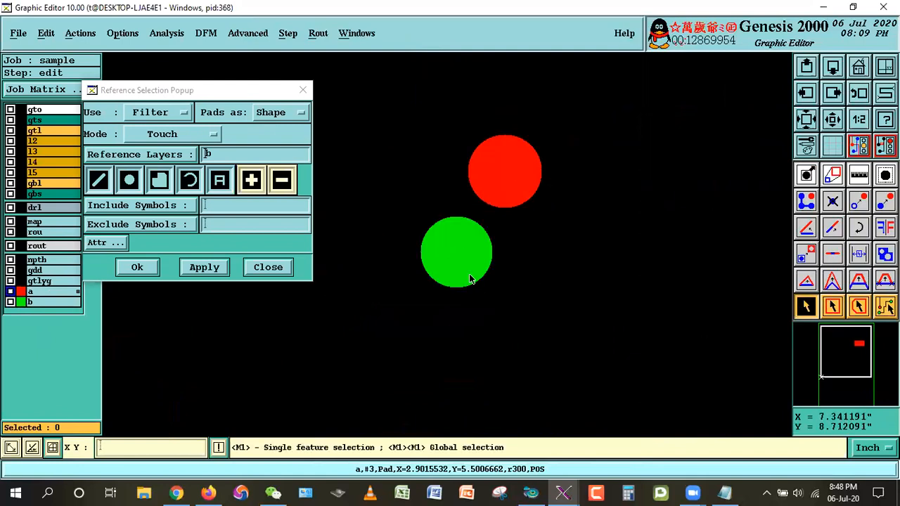
click(11, 302)
click(463, 257)
click(44, 34)
mouse_move(44, 117)
click(170, 123)
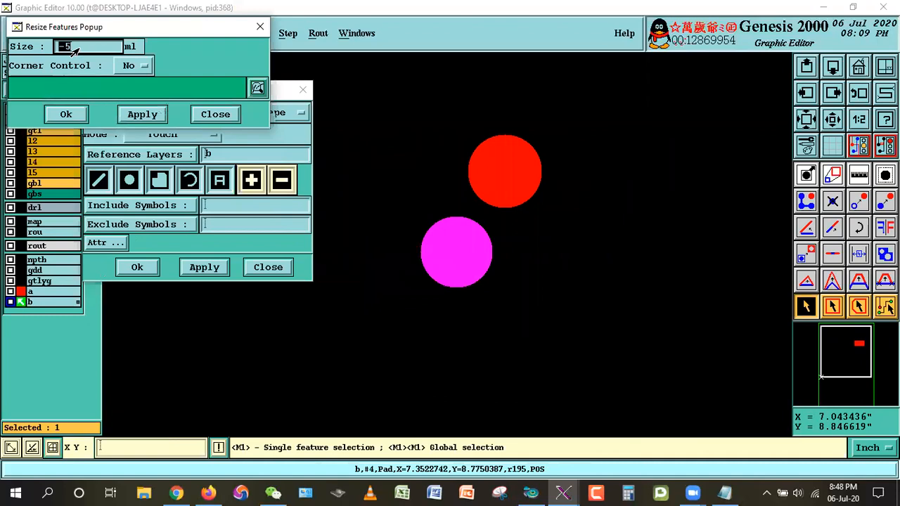
text(10)
click(142, 114)
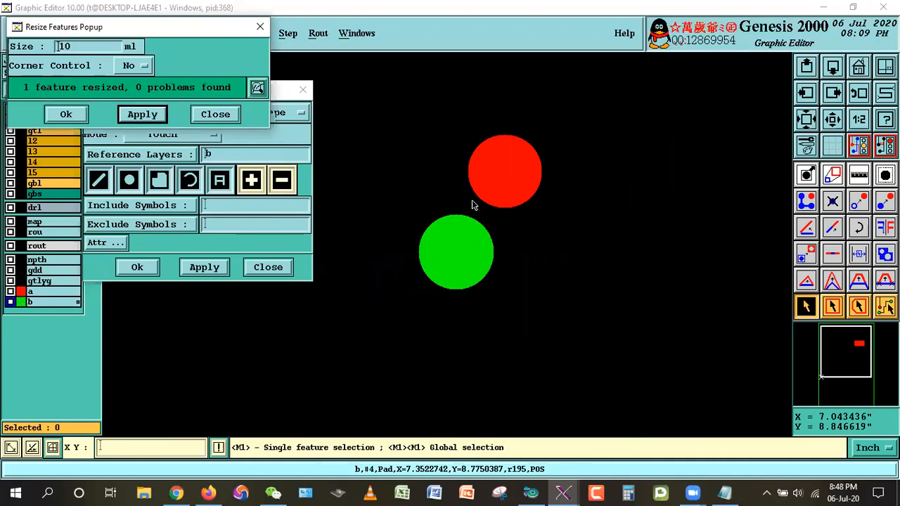
click(645, 323)
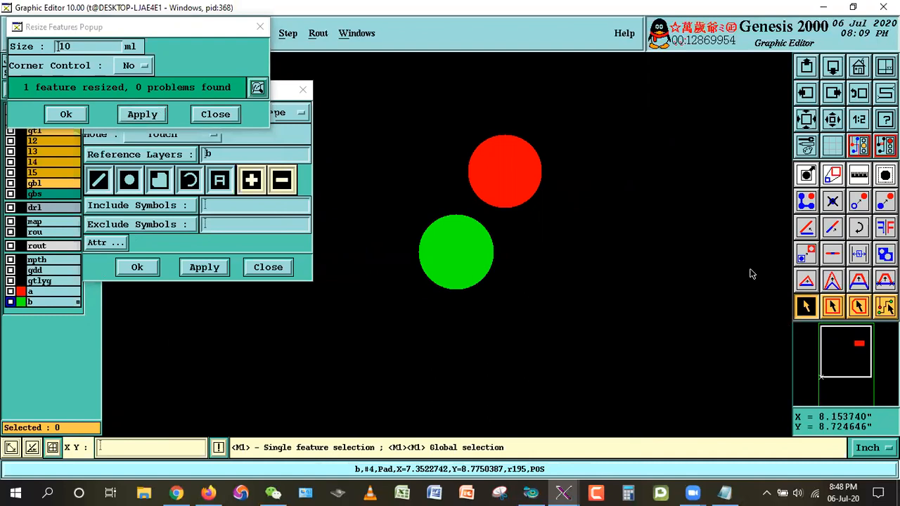
Move the neighbouring round pad on layer a onto the resized pad of layer b
click(16, 291)
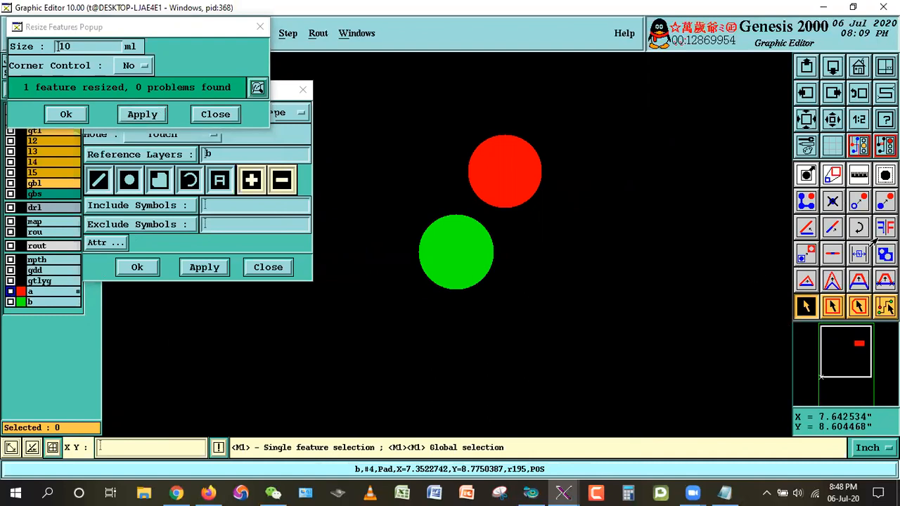
click(854, 200)
click(452, 261)
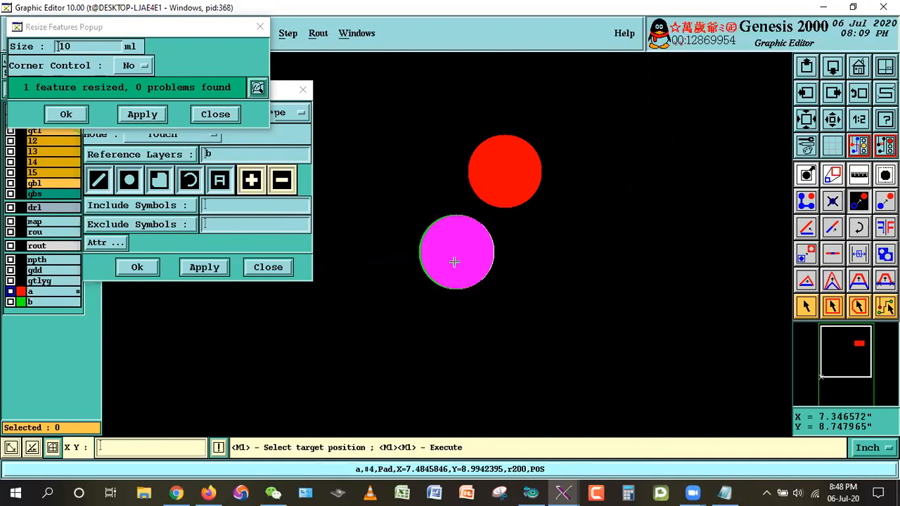
click(453, 261)
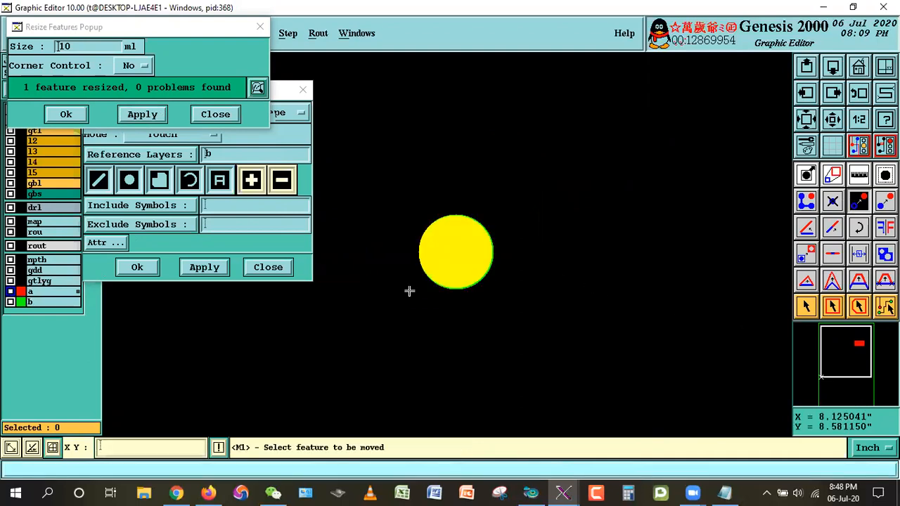
Resize the layer b pad beneath the moved pad by a further 30 mil
click(806, 306)
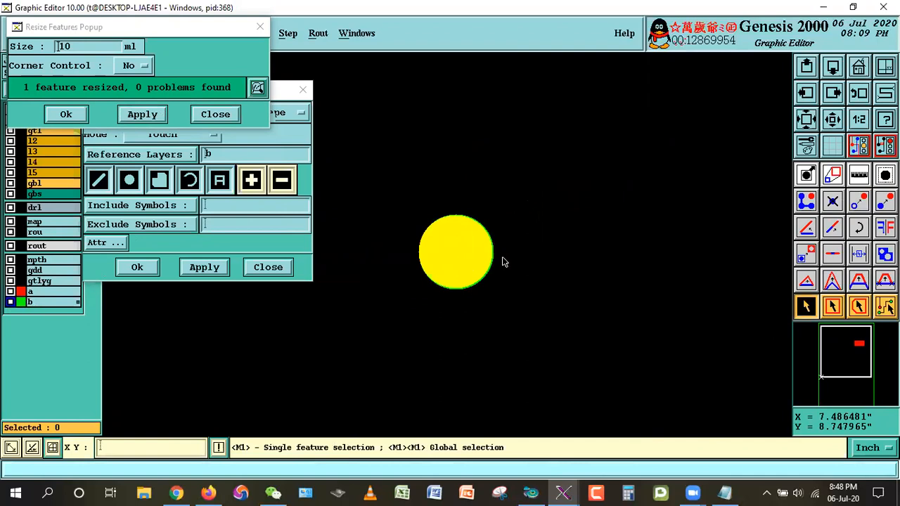
click(489, 262)
double_click(69, 48)
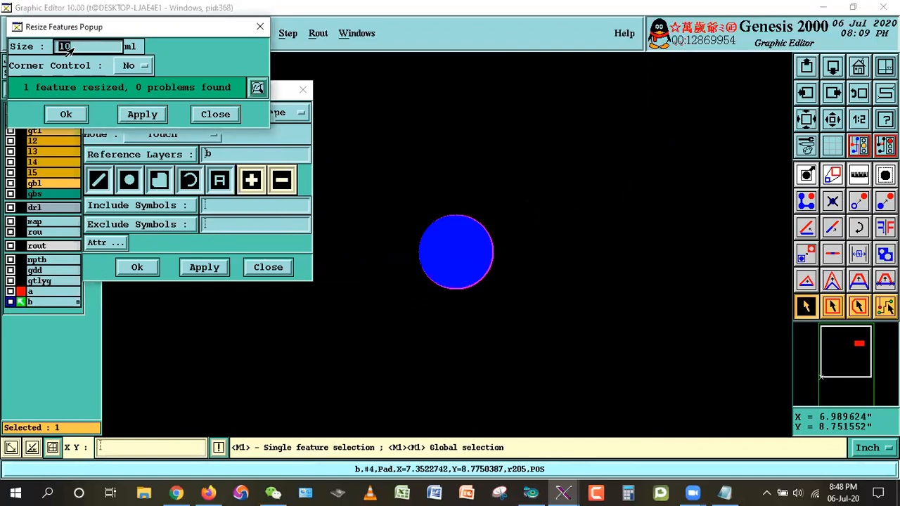
text(30)
click(73, 115)
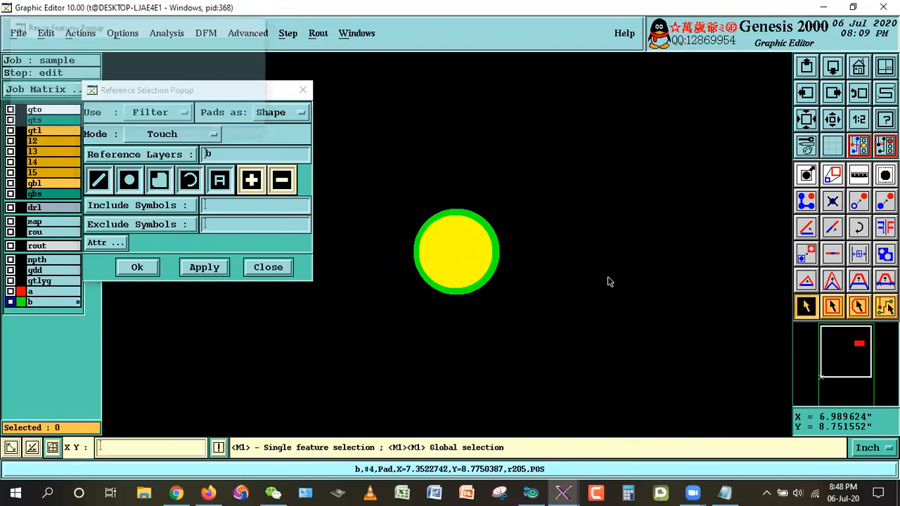
Make layer a the work layer and set the reference selection mode to Covered with b as the reference layer
click(16, 294)
key(Home)
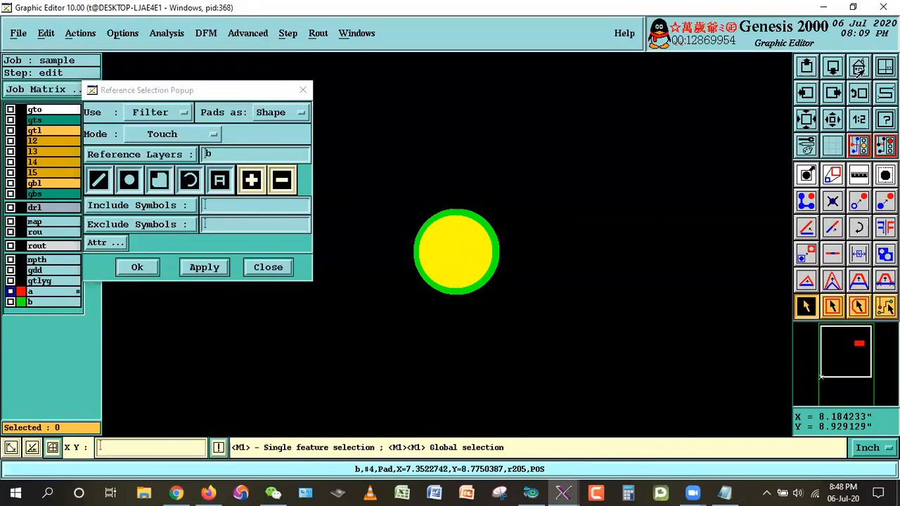
drag(230, 98, 179, 81)
right_drag(468, 175, 499, 175)
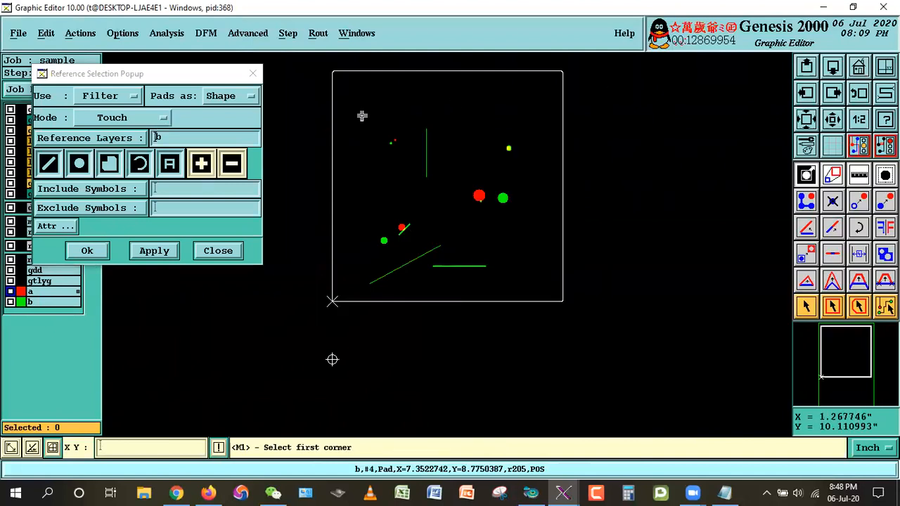
click(324, 69)
click(574, 307)
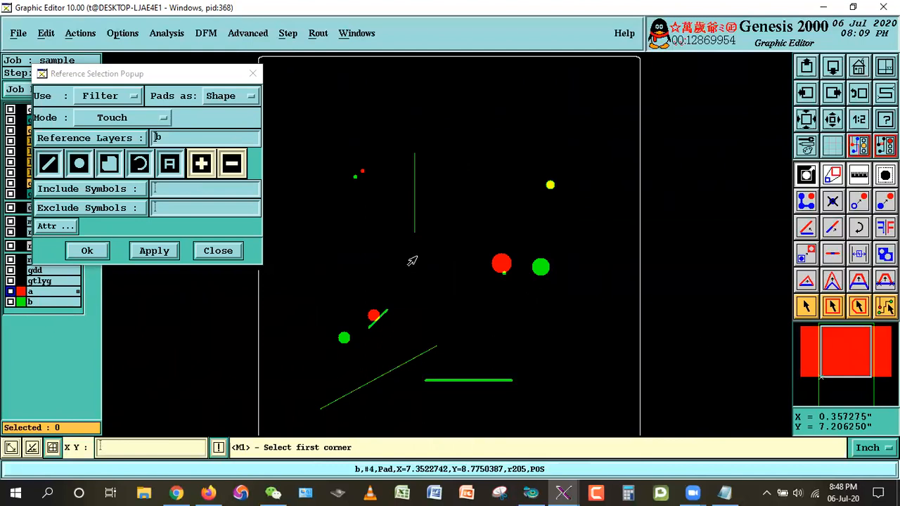
click(111, 119)
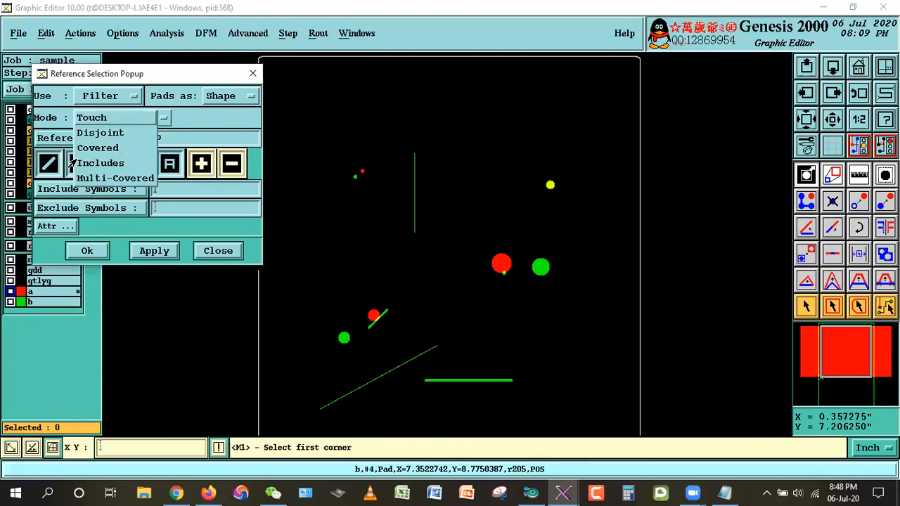
click(95, 149)
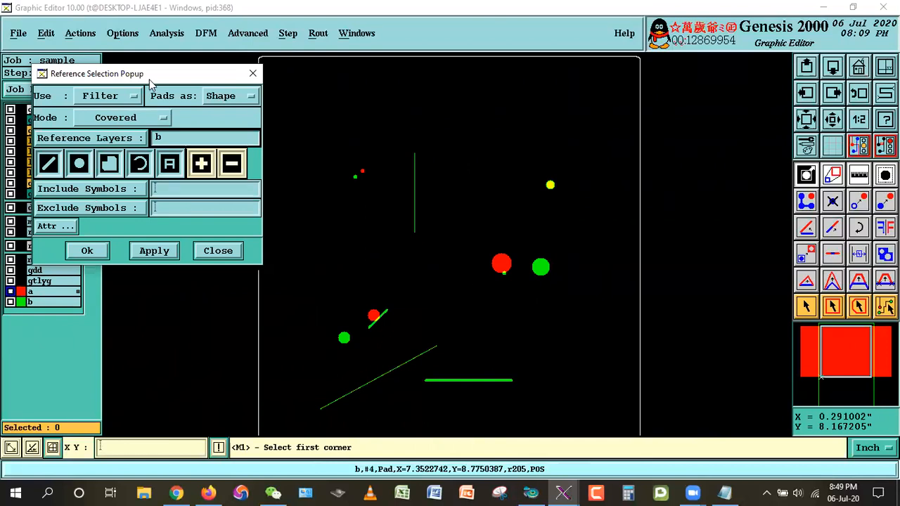
drag(199, 73, 137, 48)
click(259, 169)
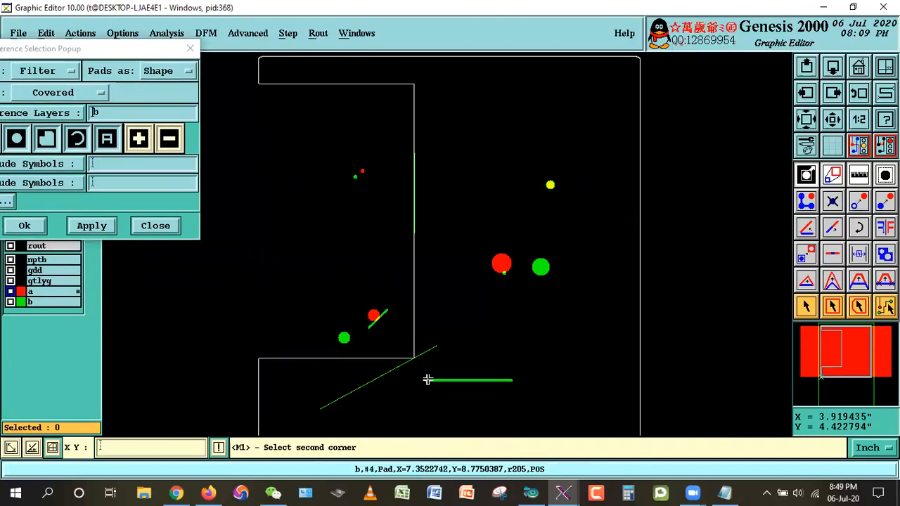
click(621, 416)
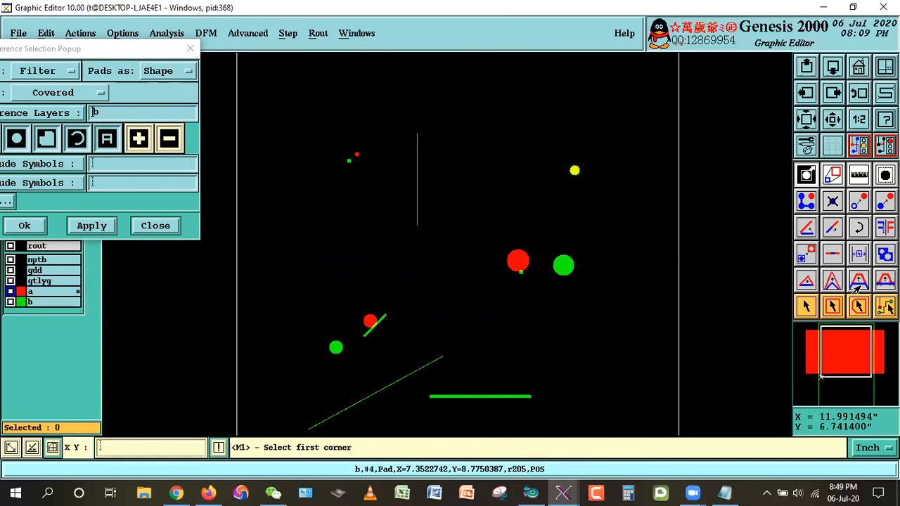
click(832, 306)
click(486, 236)
click(621, 310)
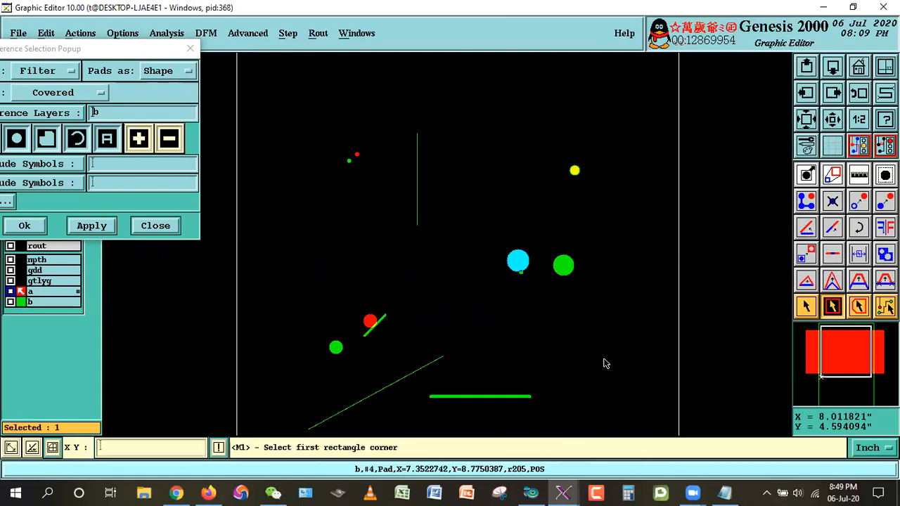
click(805, 306)
click(590, 299)
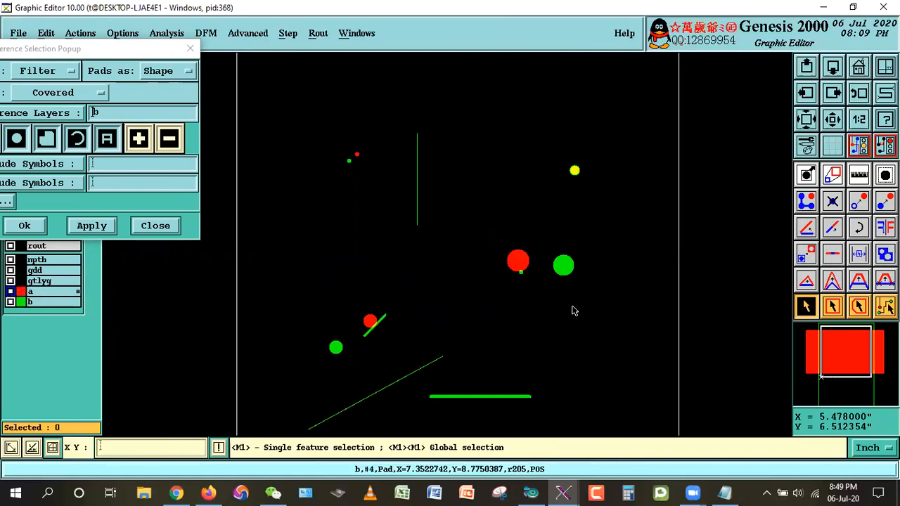
Make layer b the work layer and move its features upward, excluding the pad overlapping layer a's pad and the long diagonal line
click(12, 303)
click(832, 306)
click(296, 110)
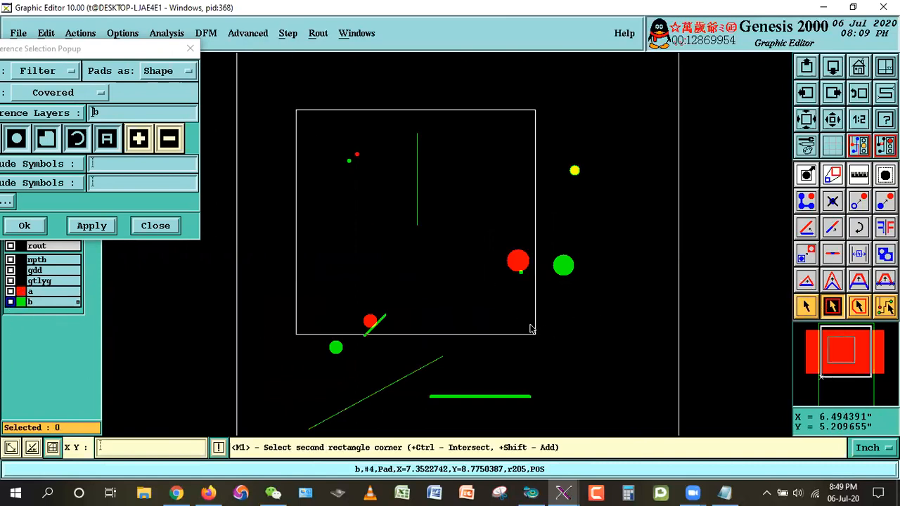
click(603, 428)
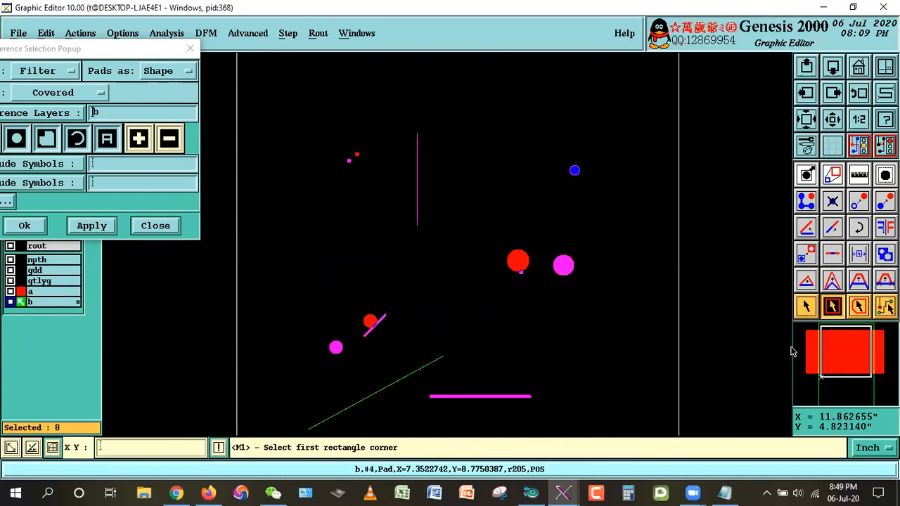
click(806, 306)
click(575, 171)
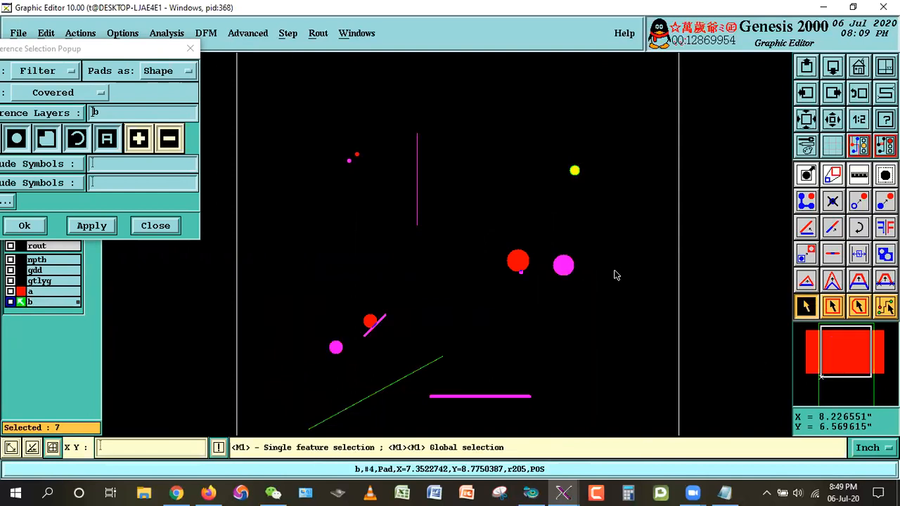
key(m)
click(524, 330)
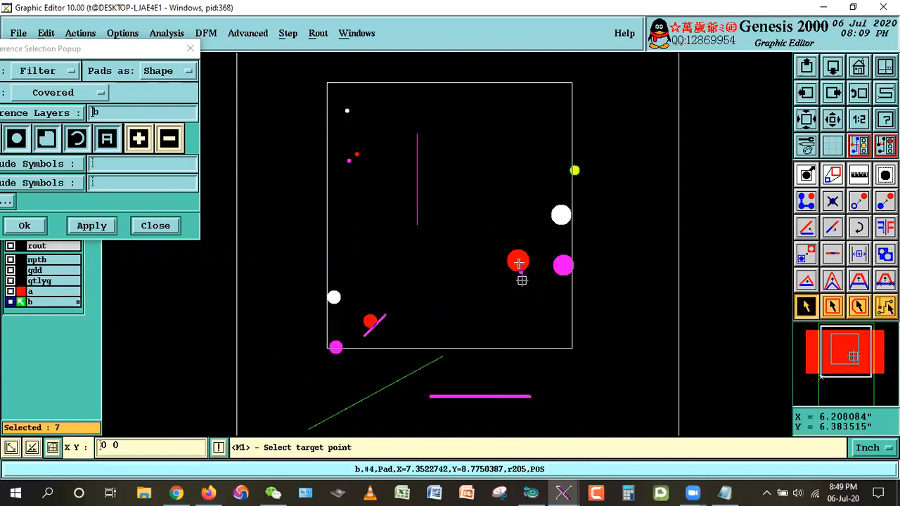
click(509, 236)
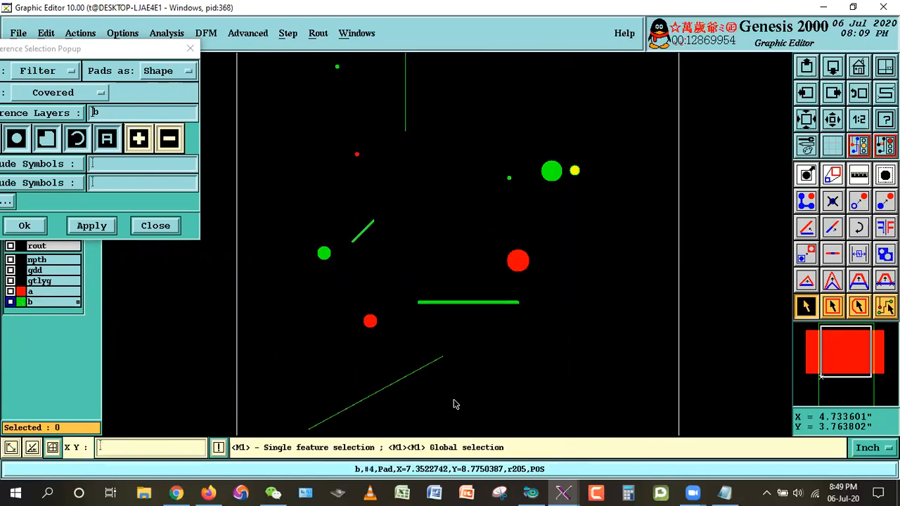
Move layer b's long diagonal line up into the area above the large red pad
click(394, 383)
key(m)
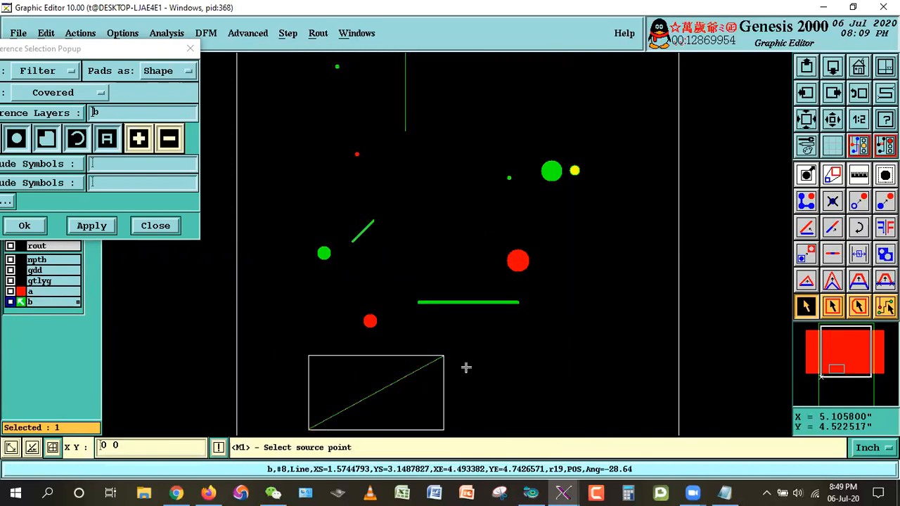
click(412, 401)
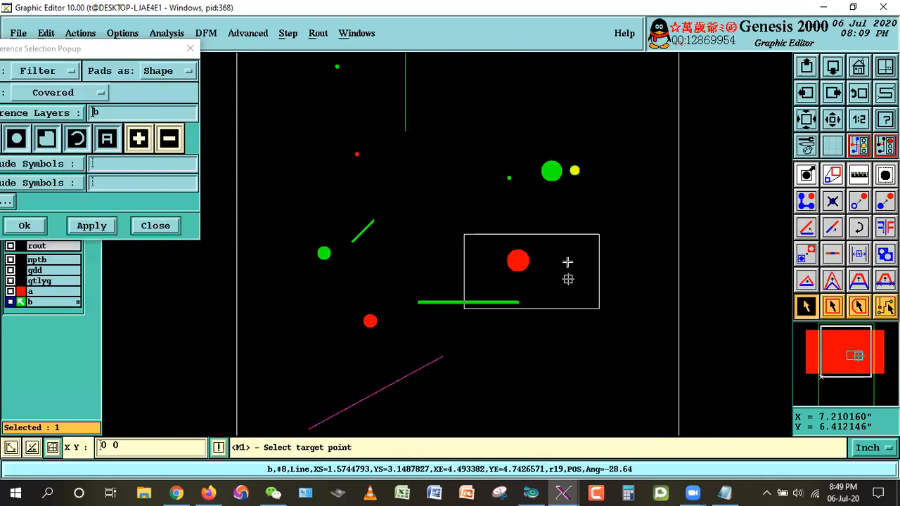
click(484, 181)
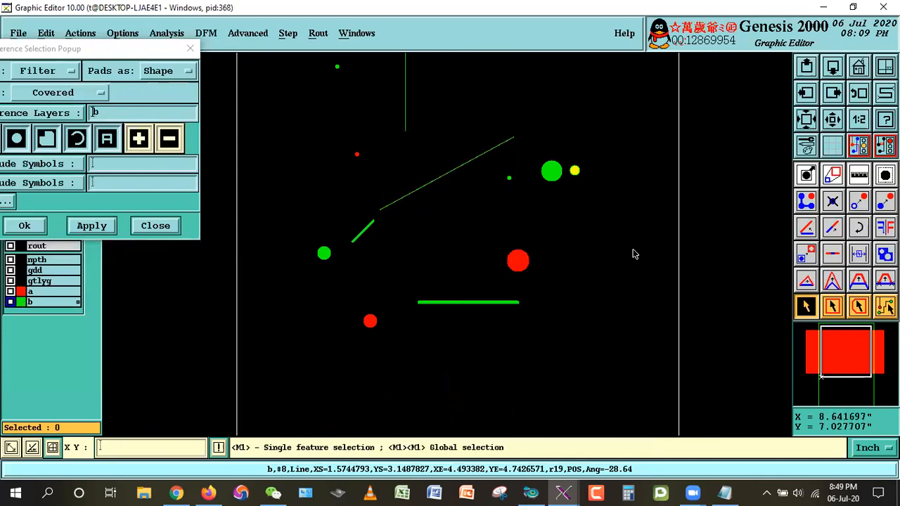
Move layer b's vertical line and the small pad beside it from the board's upper-left area to its right side
click(808, 123)
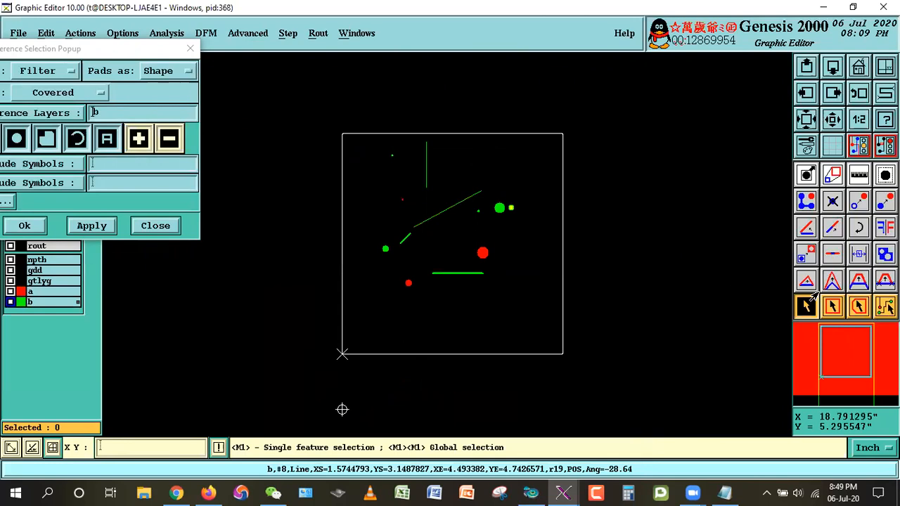
click(833, 306)
click(380, 129)
click(456, 219)
key(ctrl+x)
click(410, 169)
click(521, 248)
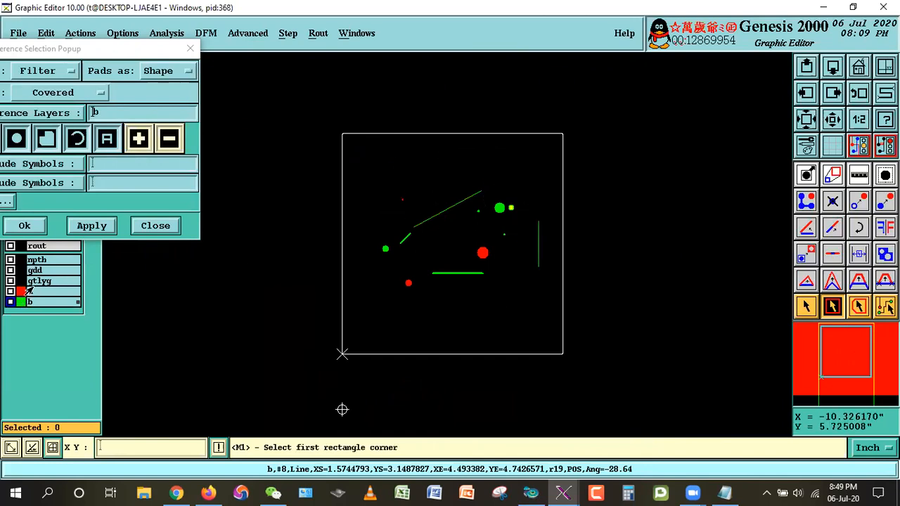
Make layer a the work layer and move its lower-left round pad up beside the long diagonal line
click(19, 293)
click(388, 265)
click(430, 301)
key(ctrl+x)
click(413, 264)
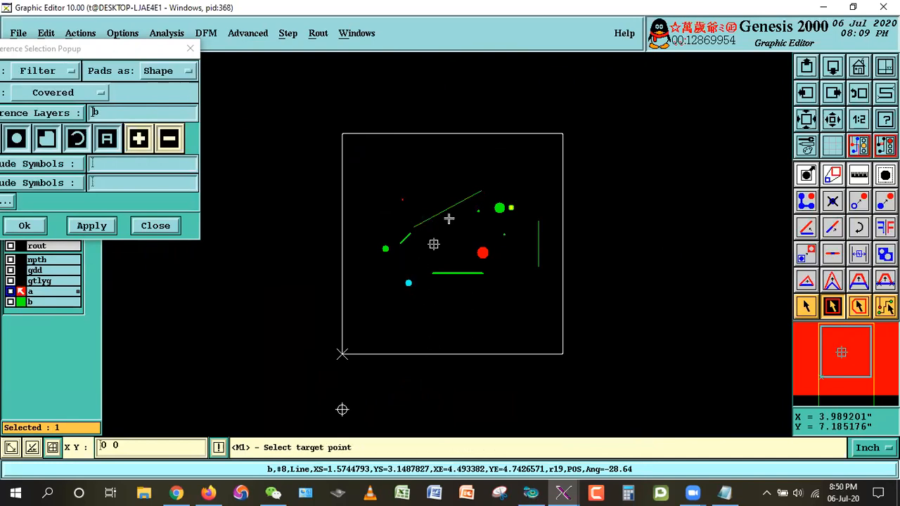
click(464, 195)
Move layer a's largest round pad slightly upward, closer to the group of pads near the upper-right corner
click(474, 243)
click(500, 270)
key(ctrl+x)
click(484, 250)
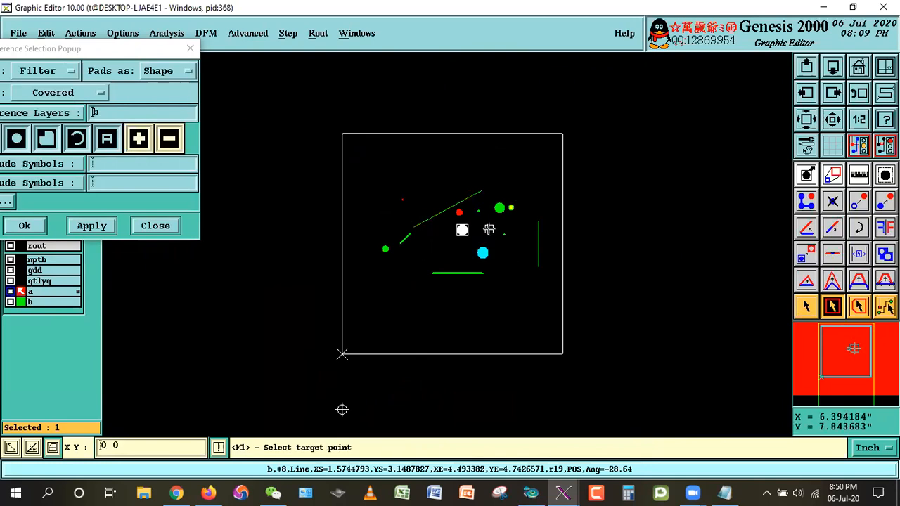
click(479, 228)
Move layer a's smallest pad from the left side to just above the large layer b pad
click(399, 199)
click(419, 224)
key(ctrl+x)
click(421, 198)
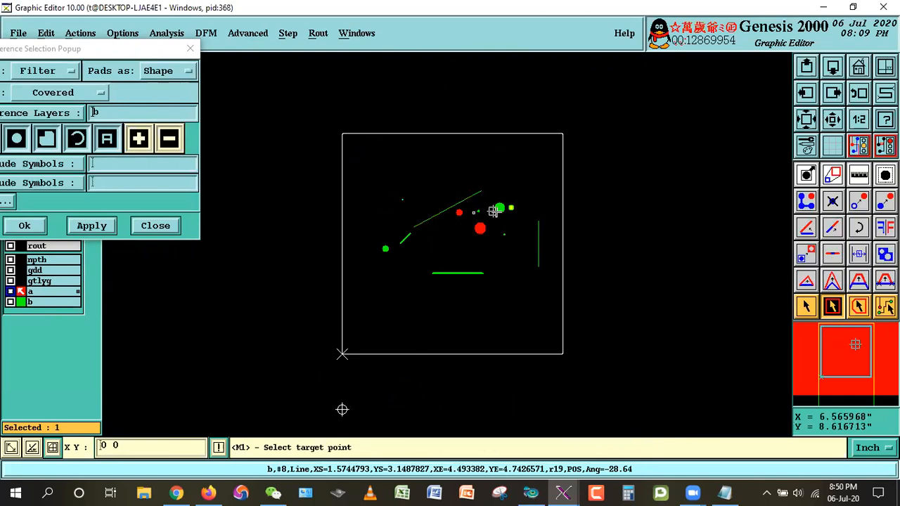
click(517, 191)
Examine layer a's four round pads one by one, comparing their sizes and their positions relative to layer b, and clear the selection
right_click(502, 144)
click(509, 180)
click(404, 159)
click(568, 260)
click(300, 111)
click(637, 389)
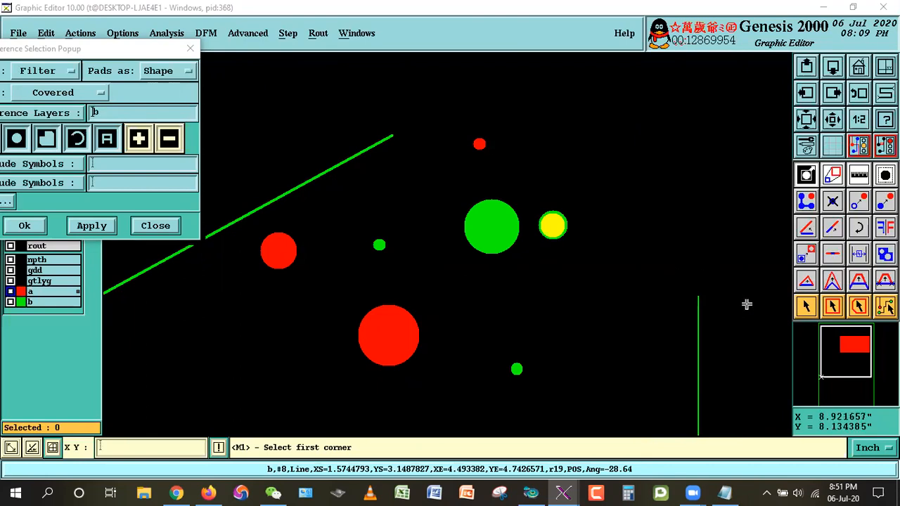
click(806, 307)
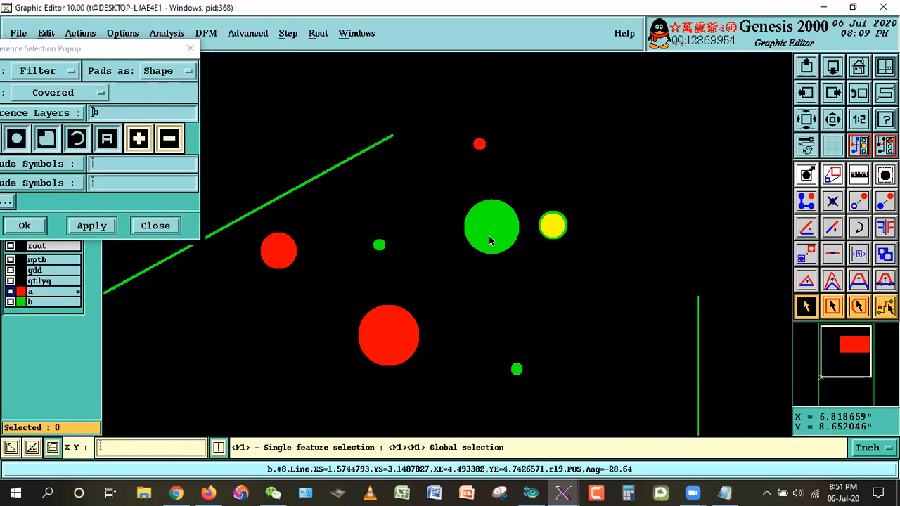
click(479, 144)
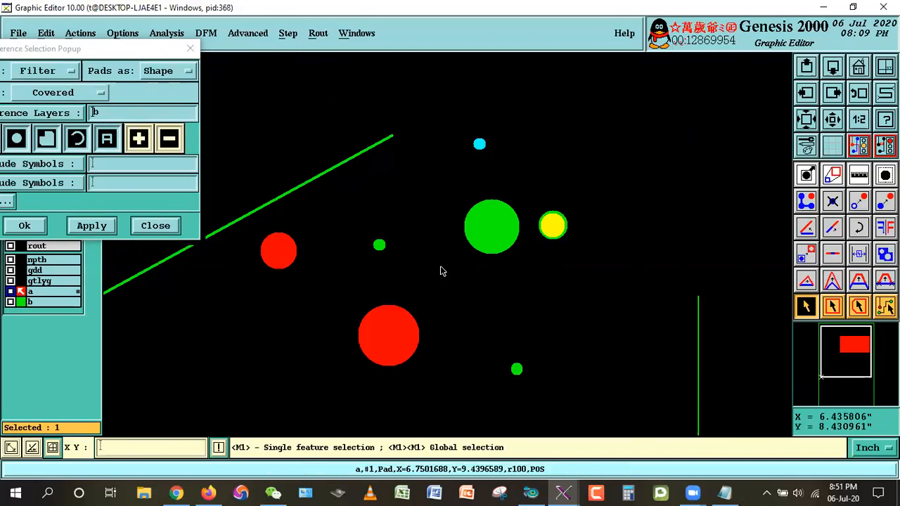
click(269, 251)
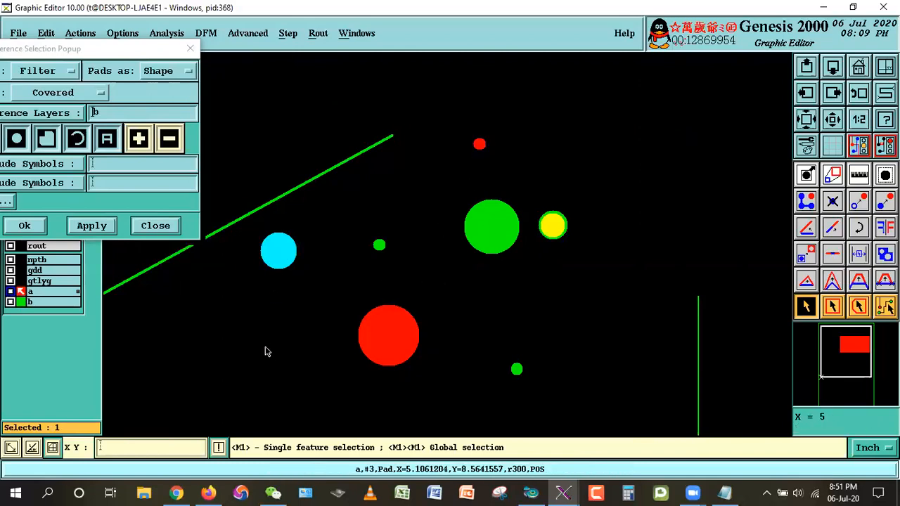
click(378, 345)
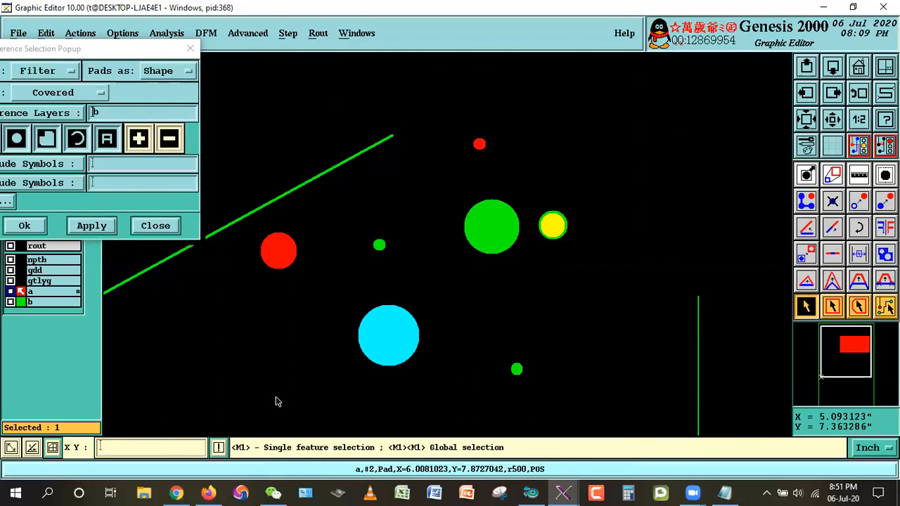
click(557, 226)
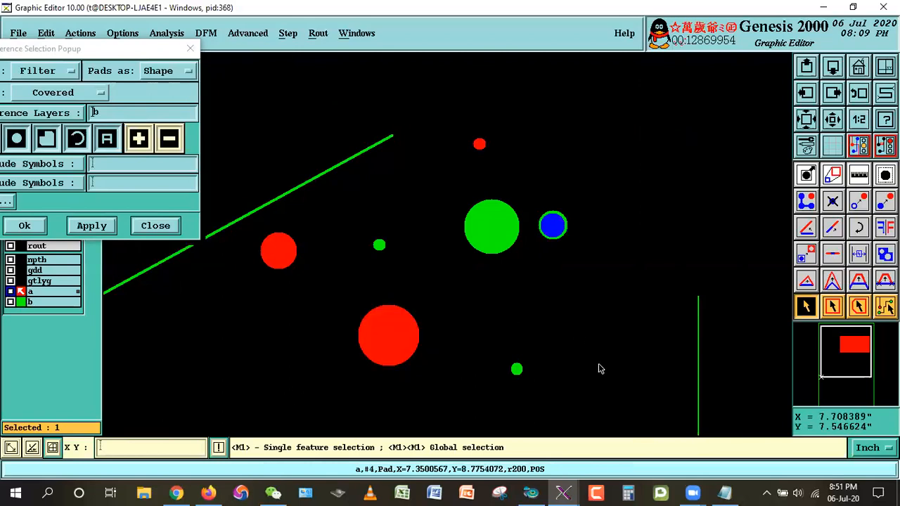
click(601, 308)
Check the layer a pad inside the slightly larger layer b pad, and apply the Covered reference selection against layer b
right_click(689, 205)
click(712, 303)
click(455, 174)
click(621, 287)
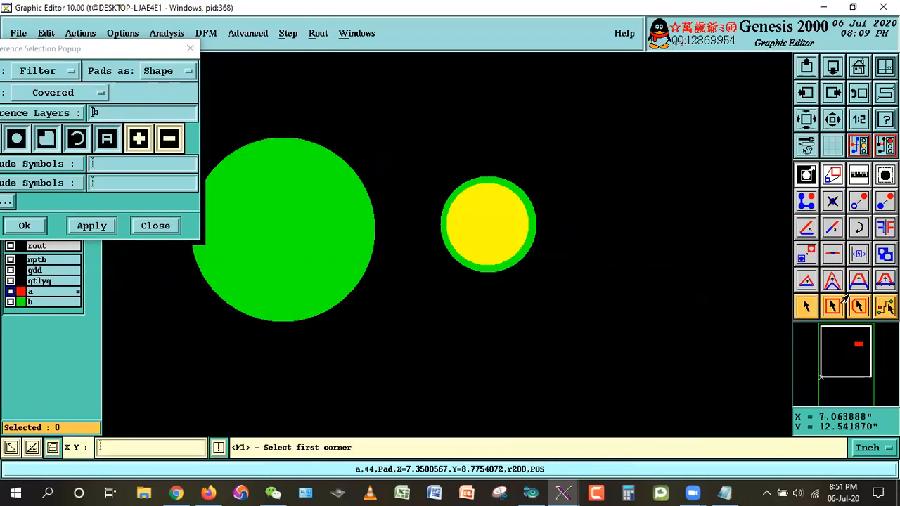
click(806, 306)
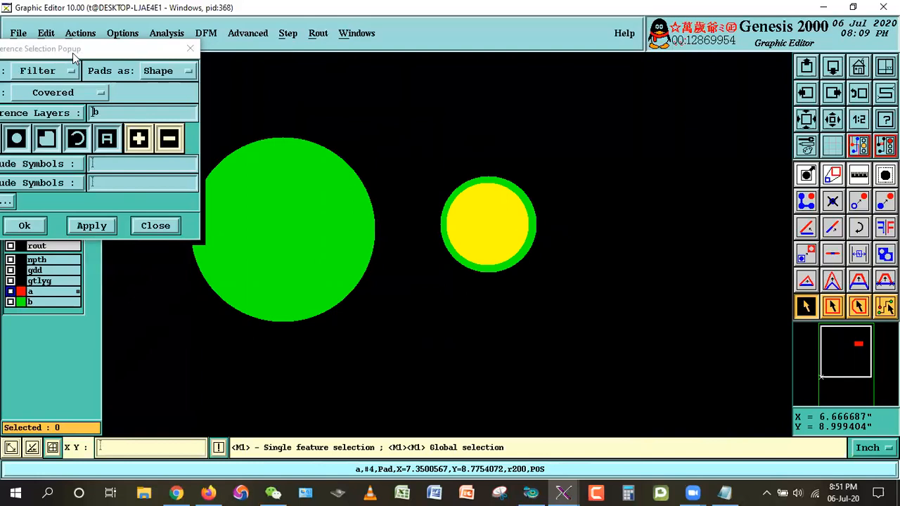
drag(73, 52, 192, 19)
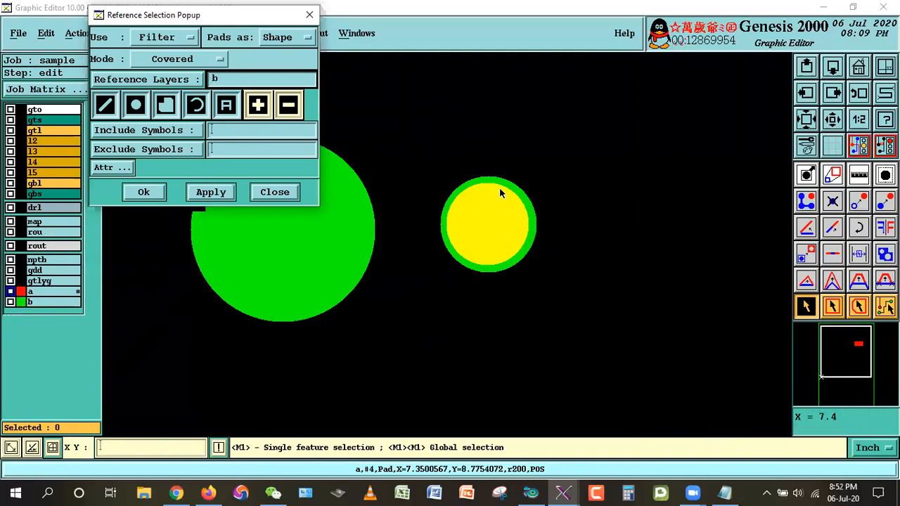
click(502, 248)
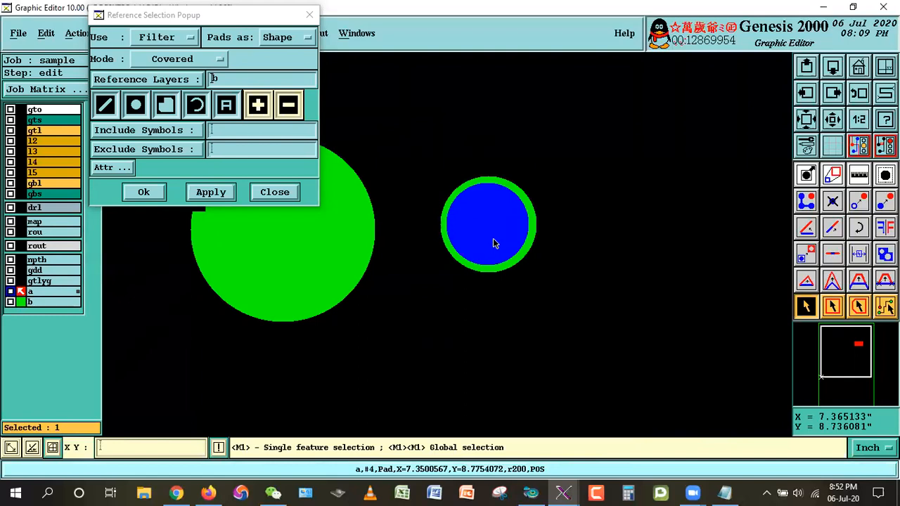
click(635, 203)
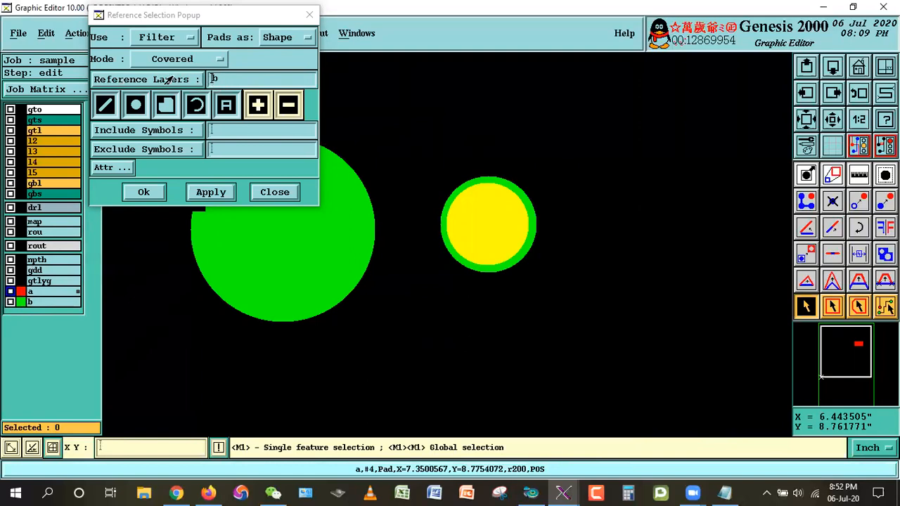
click(475, 215)
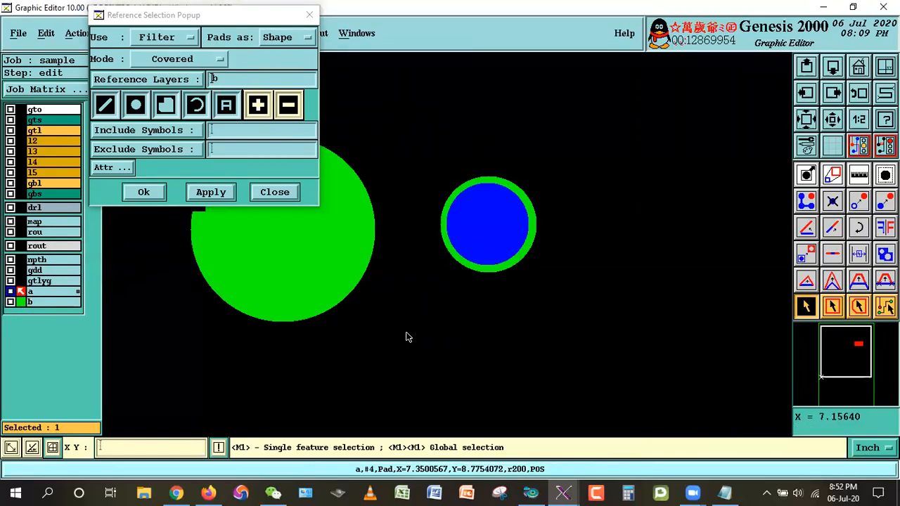
click(470, 354)
click(211, 194)
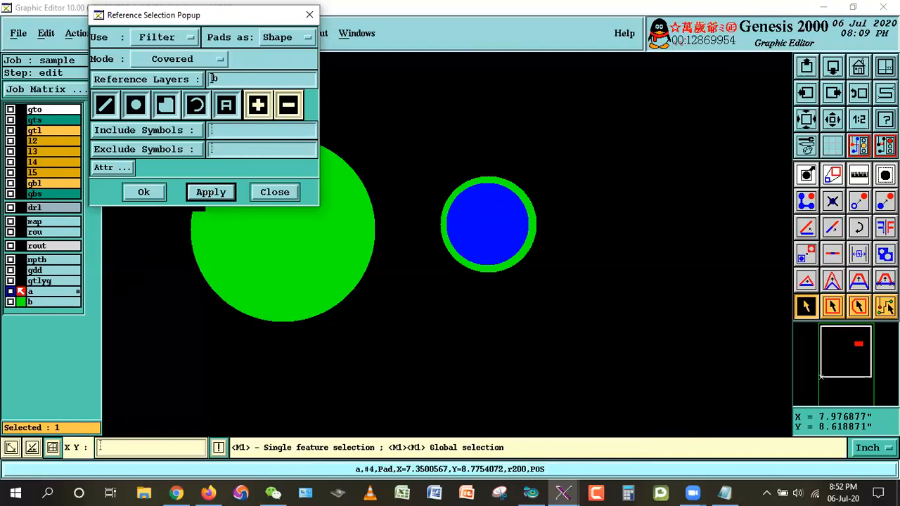
Rerun the Covered reference selection against layer b for the layer a pad inside the slightly larger layer b pad, and clear the selection
click(849, 69)
right_click(490, 209)
click(503, 233)
click(474, 123)
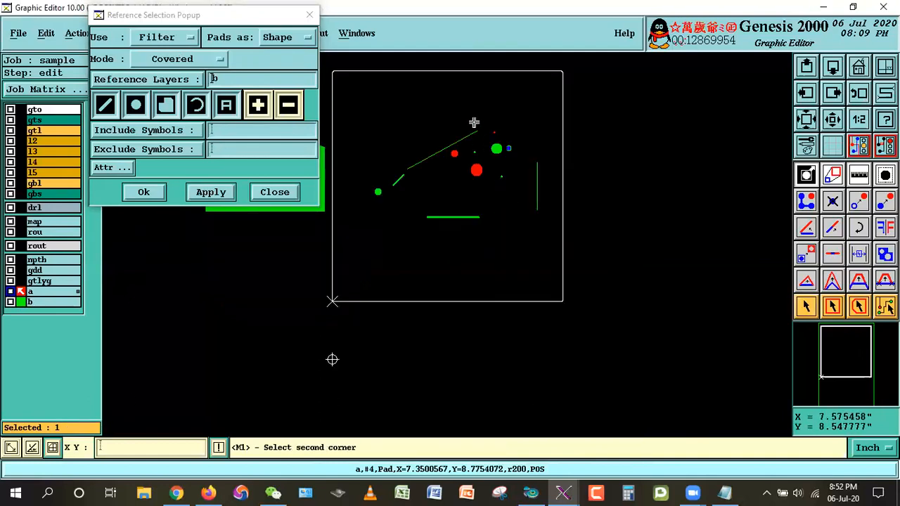
click(550, 188)
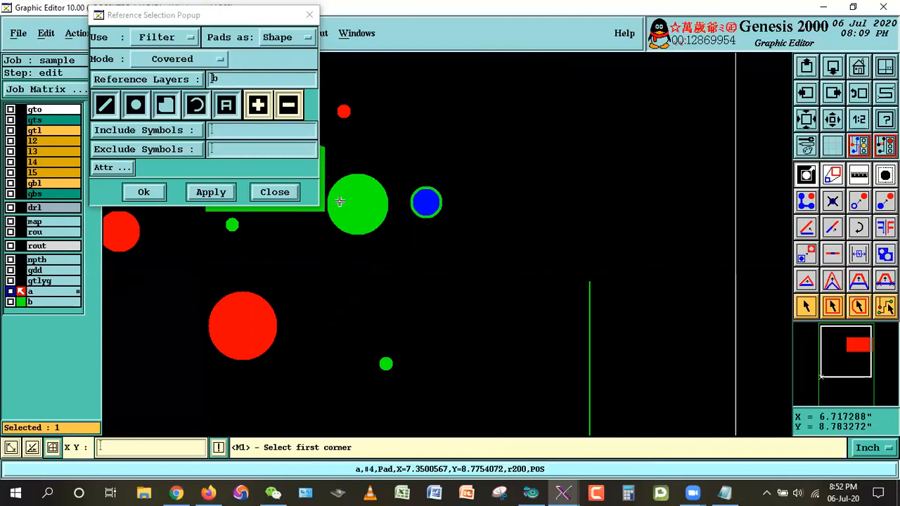
click(366, 133)
click(454, 269)
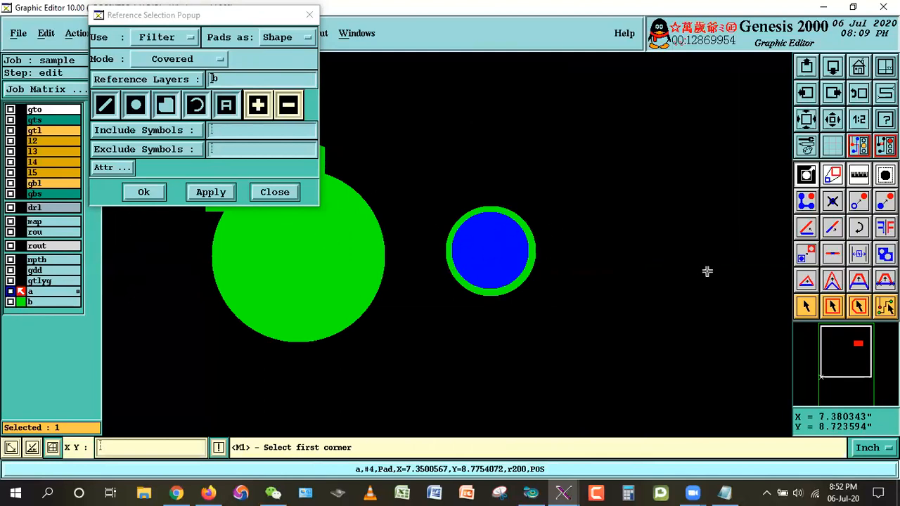
click(807, 307)
click(548, 360)
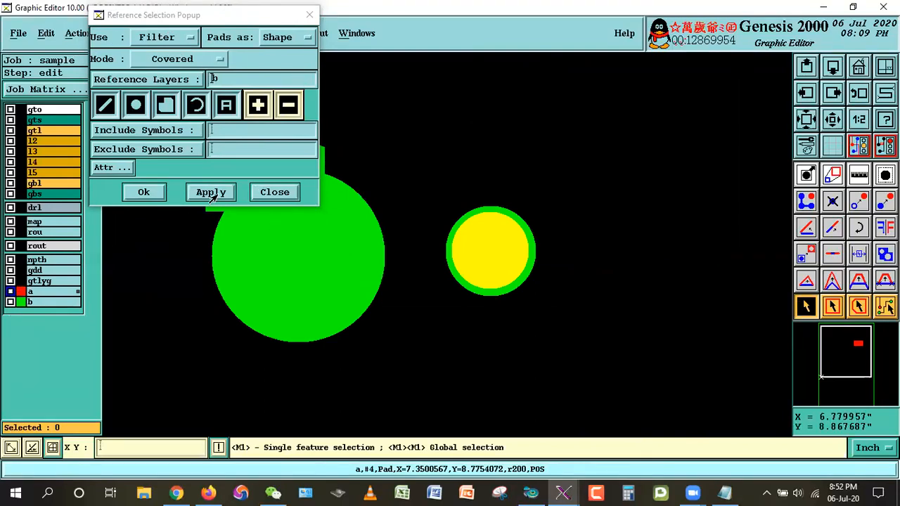
click(146, 192)
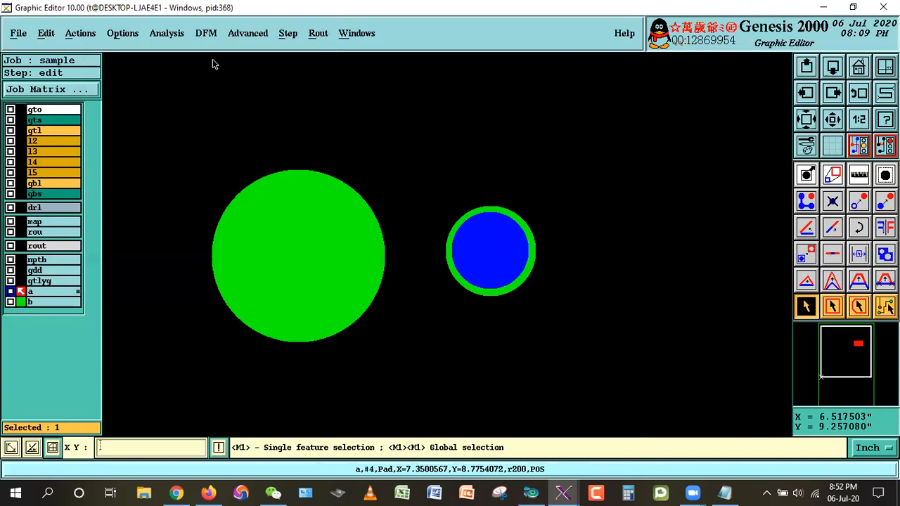
click(629, 174)
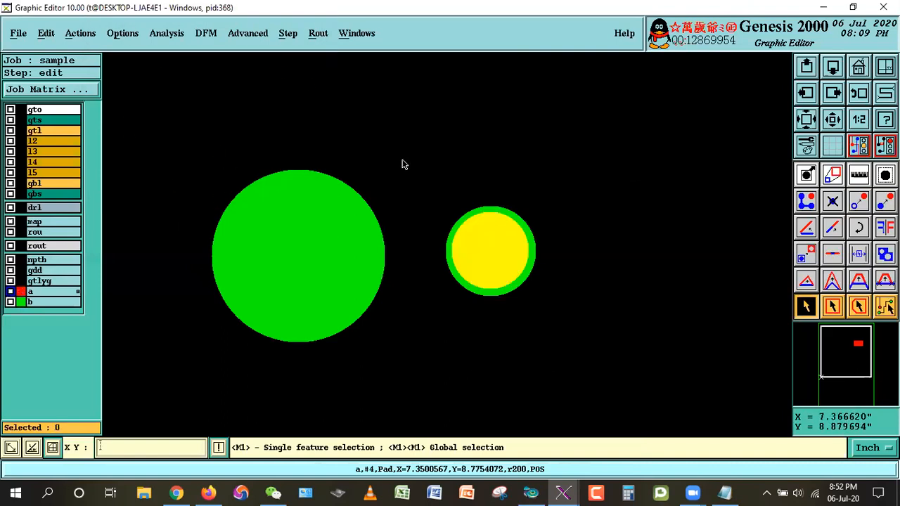
Reopen the reference selection dialog and reposition it beside the pads
click(80, 33)
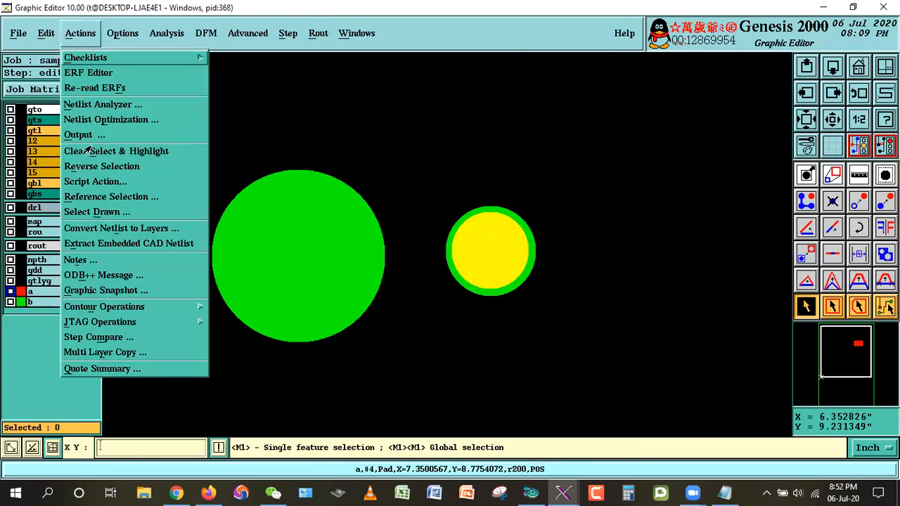
click(83, 197)
drag(135, 33, 198, 39)
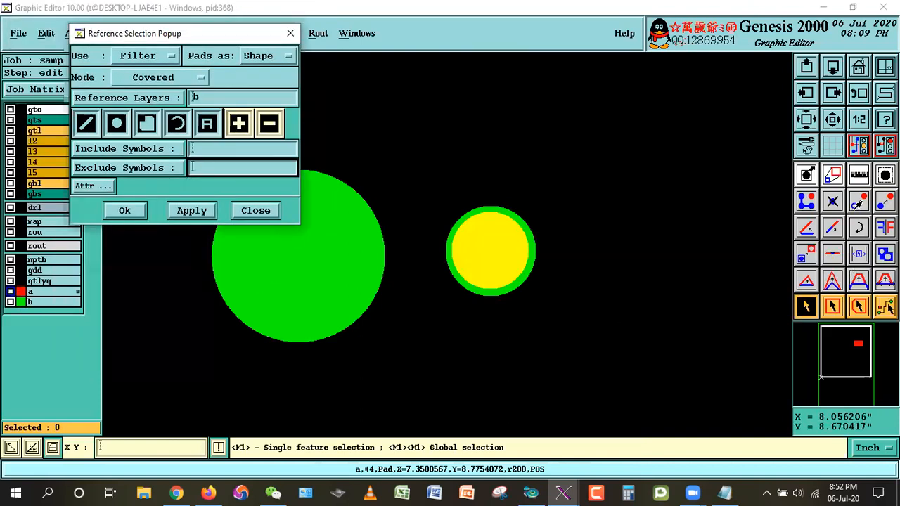
Move the layer a pad slightly down and to the right so it only partly overlaps the layer b pad
click(859, 201)
click(485, 262)
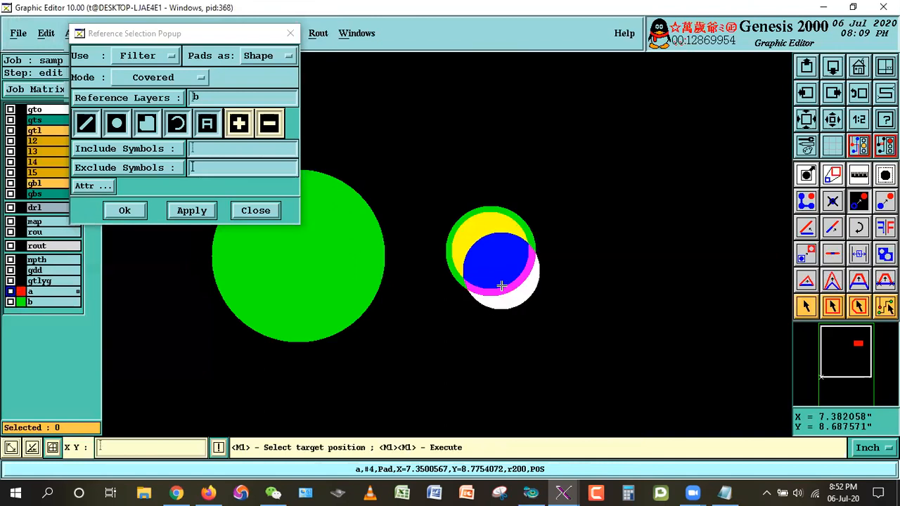
click(494, 285)
click(806, 306)
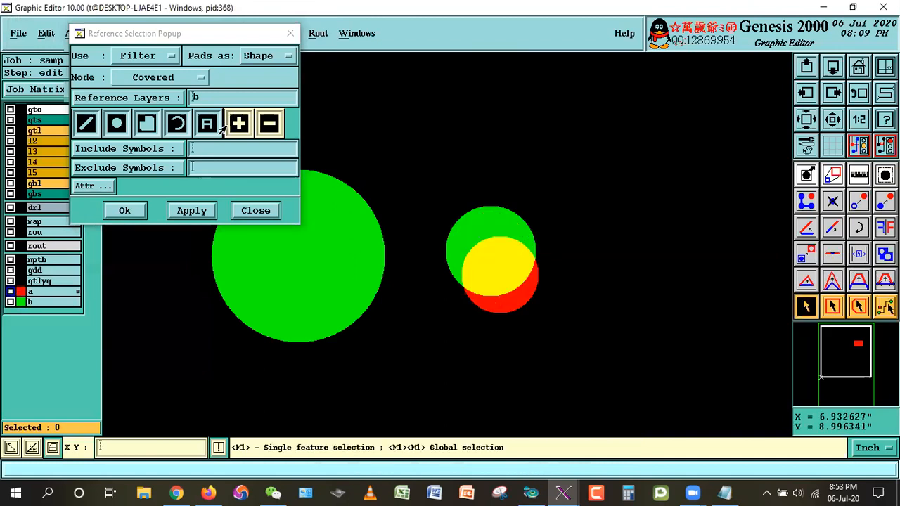
Examine the layer a and b pads as a group, with the reference selection dialog moved out of the way
click(833, 121)
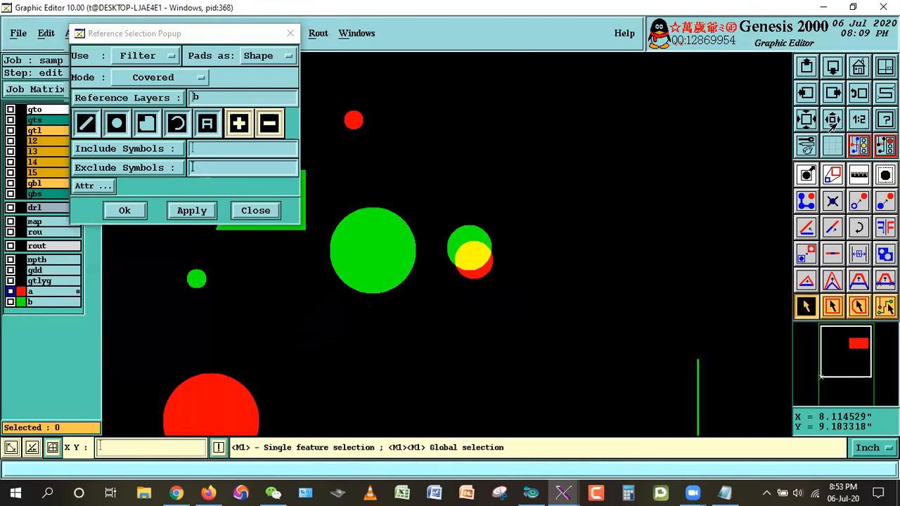
click(833, 121)
click(182, 41)
drag(183, 41, 131, 28)
click(832, 121)
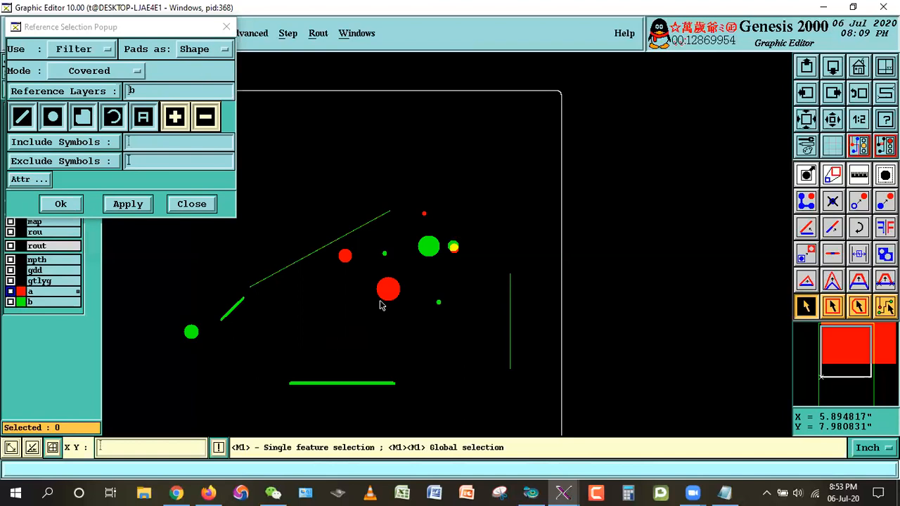
right_click(491, 175)
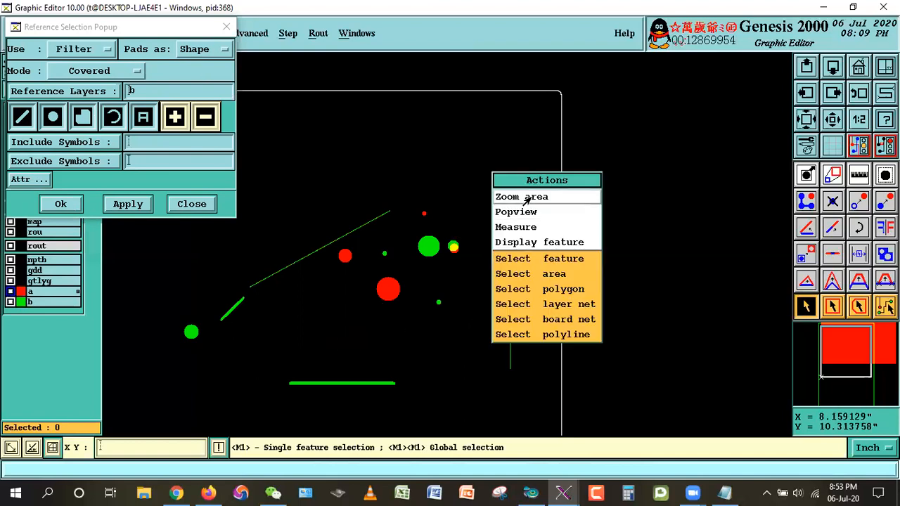
click(513, 196)
click(258, 161)
click(566, 361)
click(289, 91)
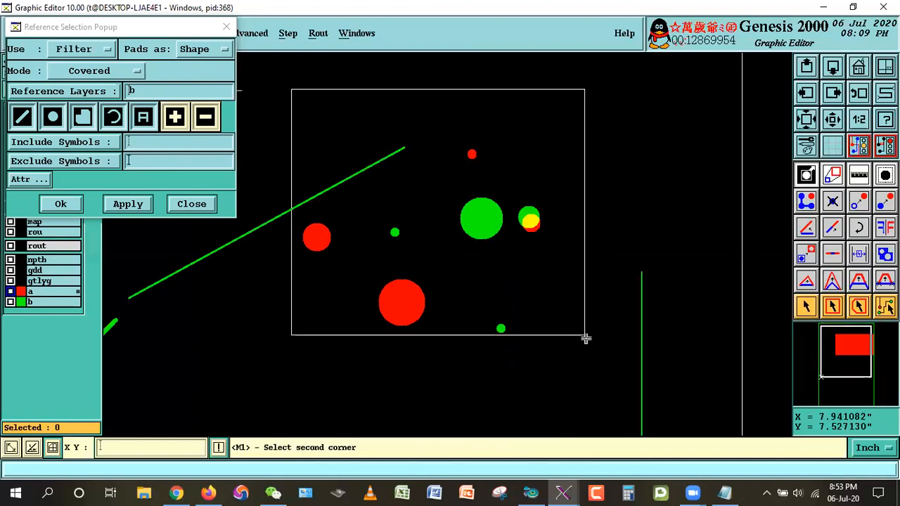
click(585, 337)
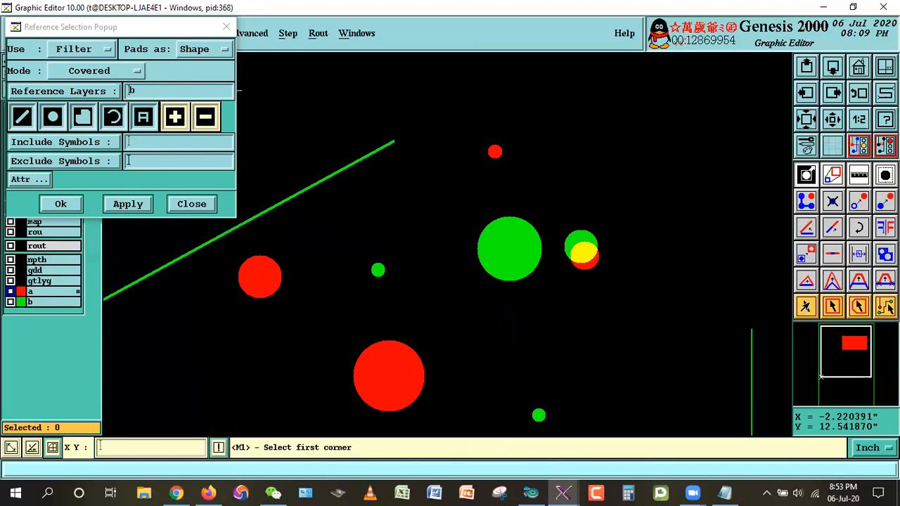
click(807, 306)
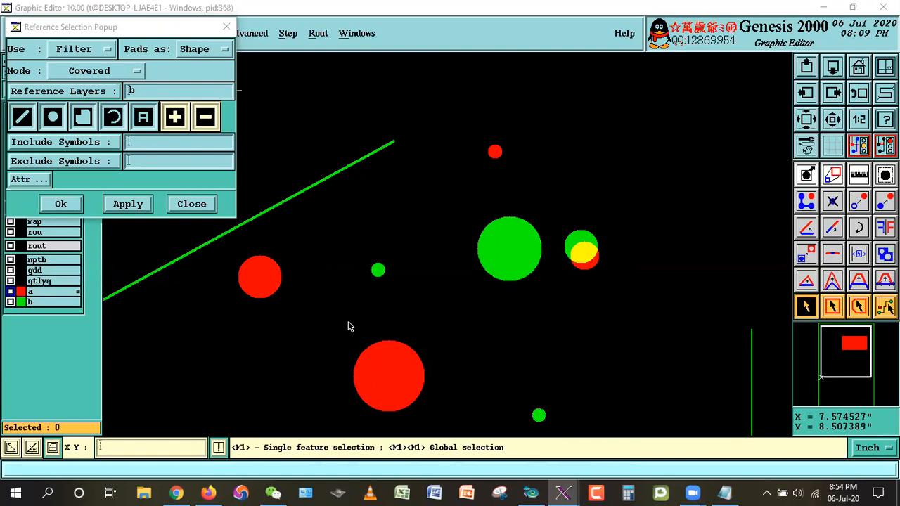
Inspect the layer a pad that partly overlaps the small layer b pad, and leave it deselected
click(596, 265)
click(589, 275)
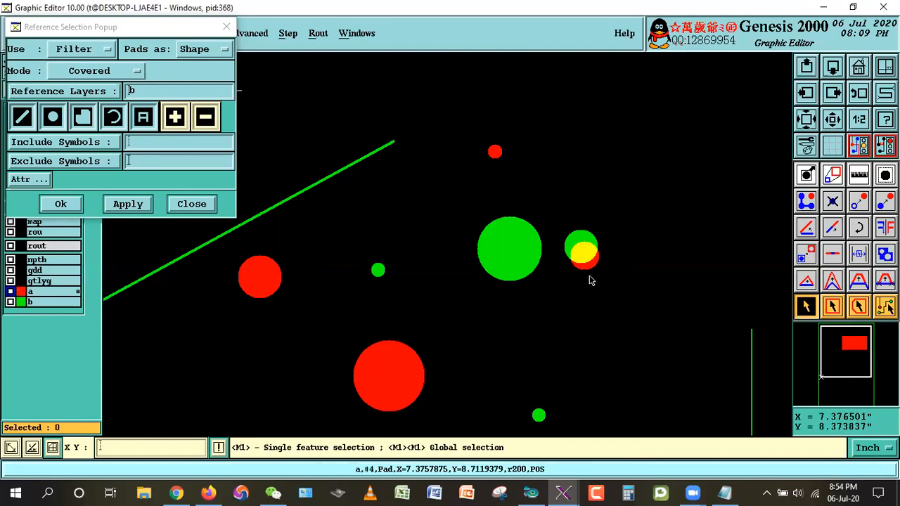
right_click(671, 209)
click(670, 211)
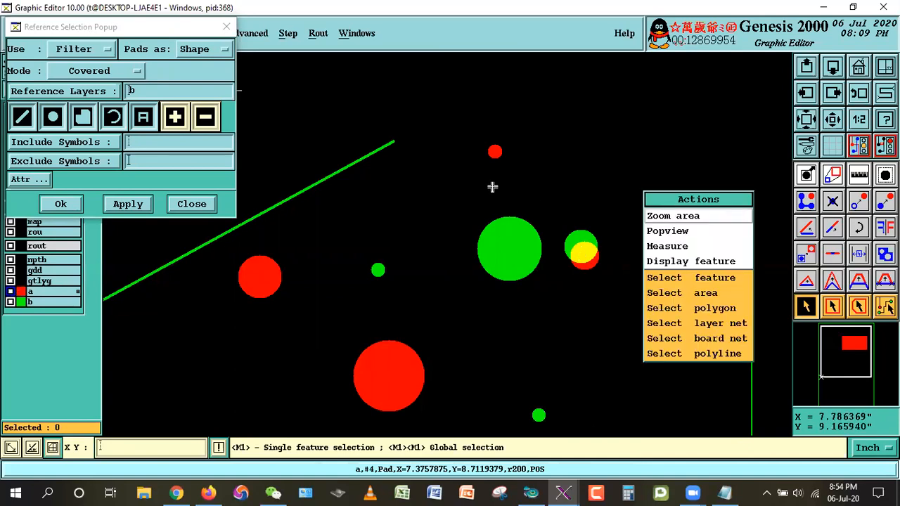
click(492, 187)
click(672, 332)
click(332, 108)
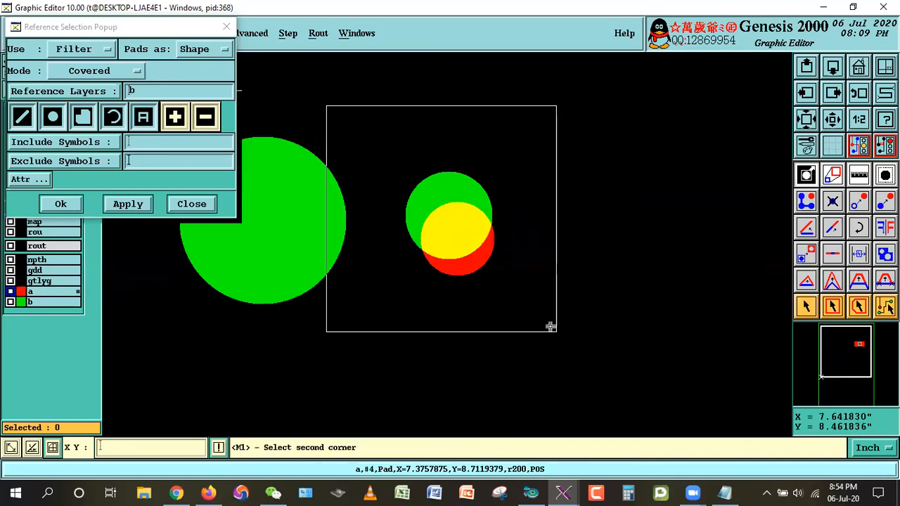
click(553, 326)
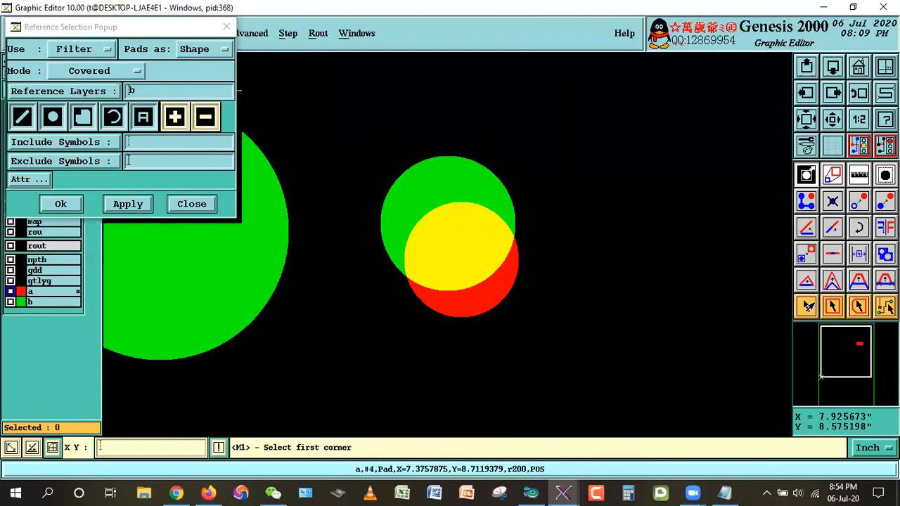
click(809, 307)
click(832, 121)
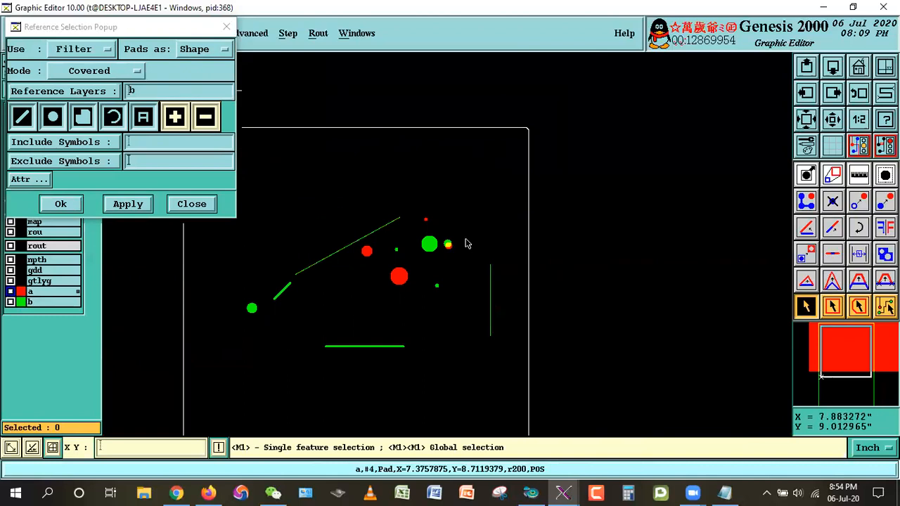
Set the reference selection mode to Disjoint and move the dialog away from the drawing
click(83, 73)
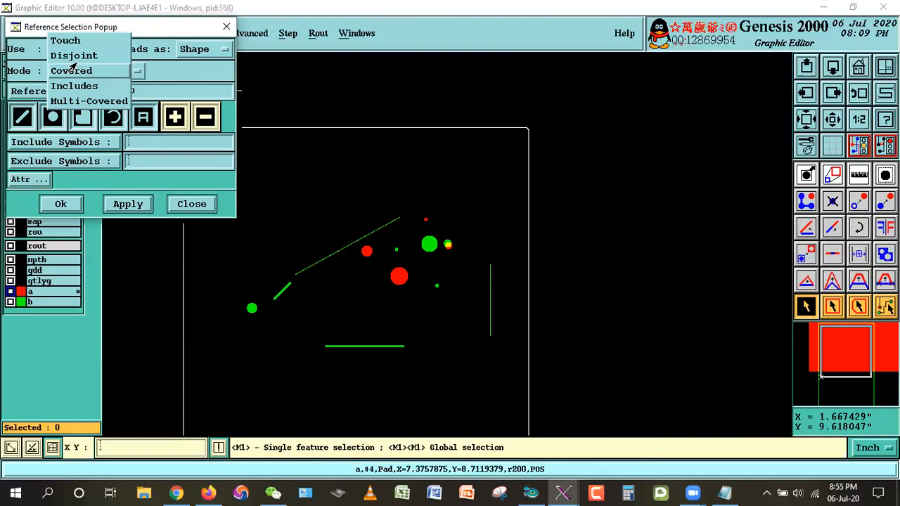
click(73, 55)
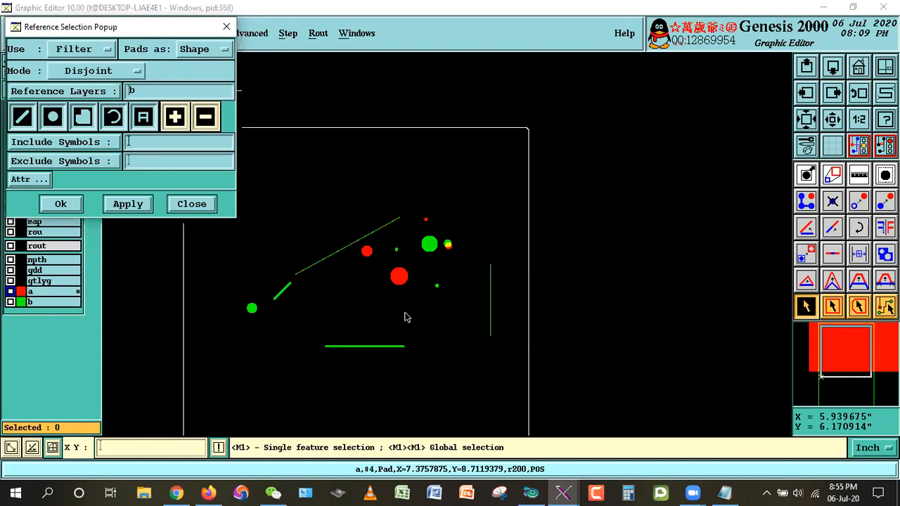
right_click(446, 182)
click(457, 202)
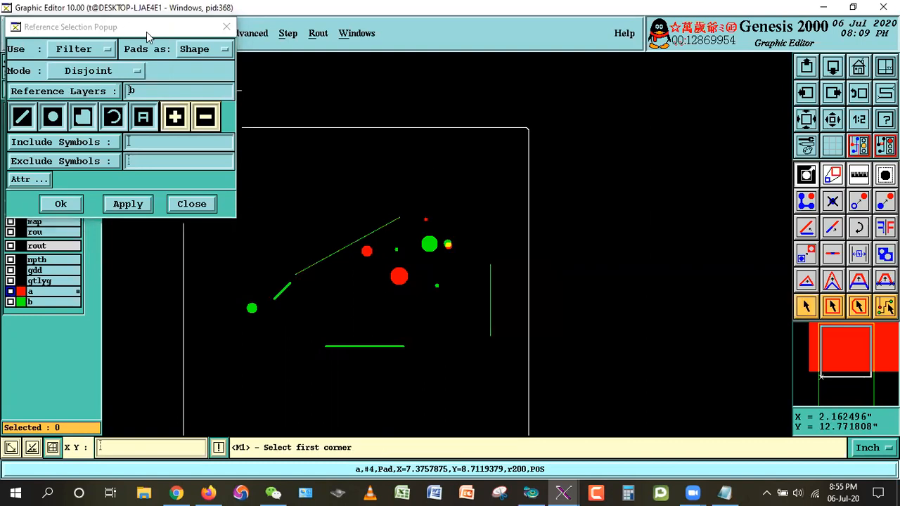
drag(146, 32, 51, 24)
Check layer a's four round pads one by one, including the one overlapping layer b, and clear the selection
click(195, 165)
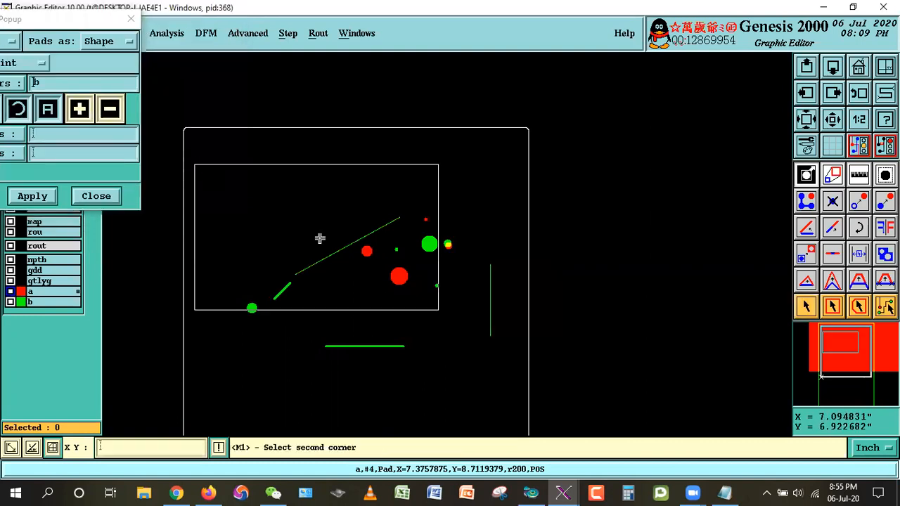
click(511, 370)
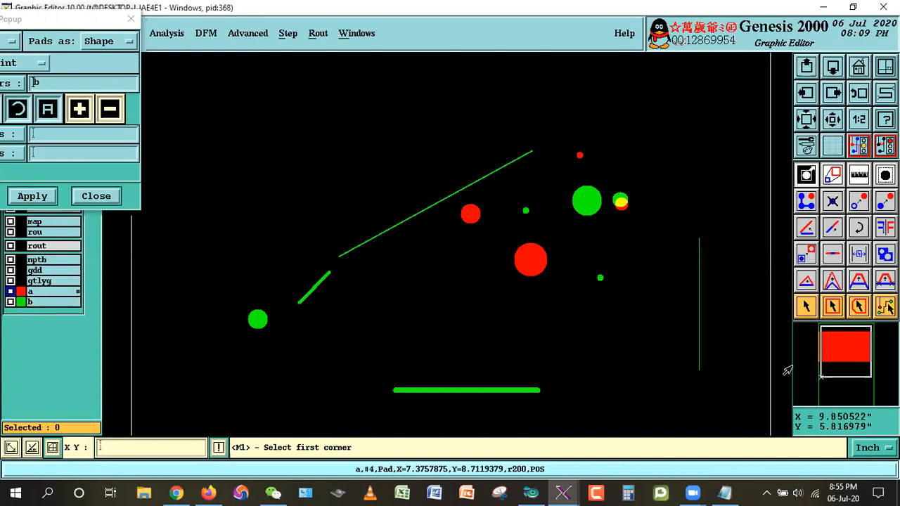
click(411, 123)
click(679, 322)
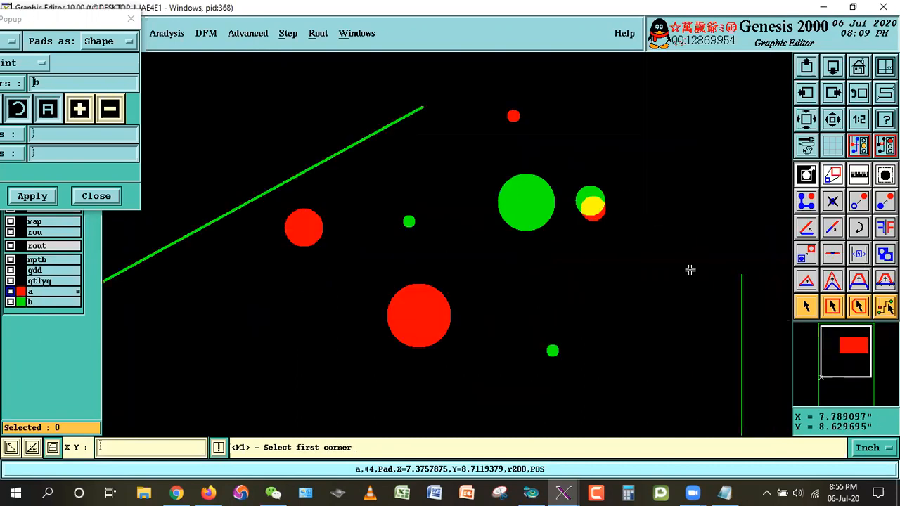
click(805, 307)
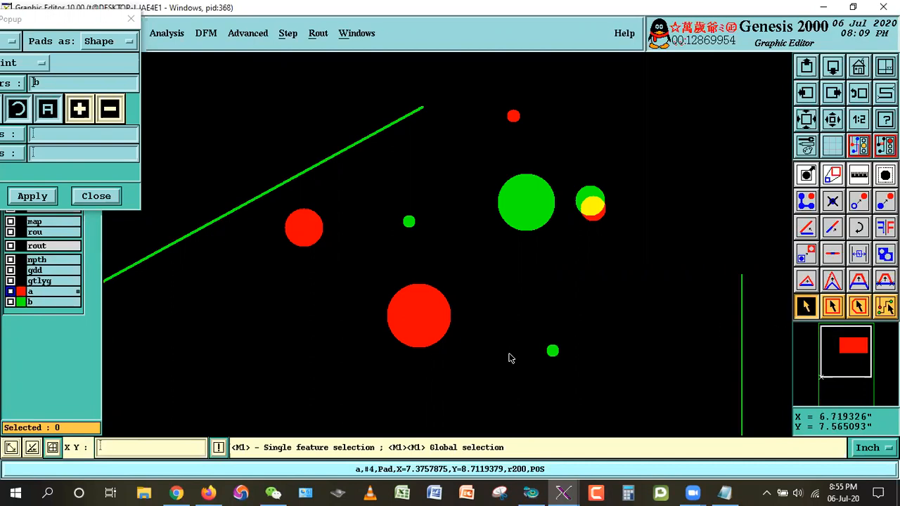
click(414, 331)
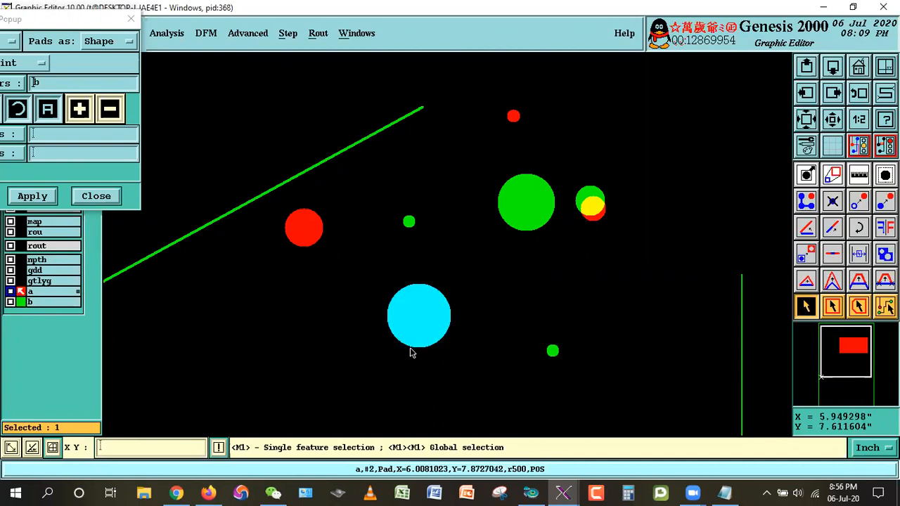
click(309, 224)
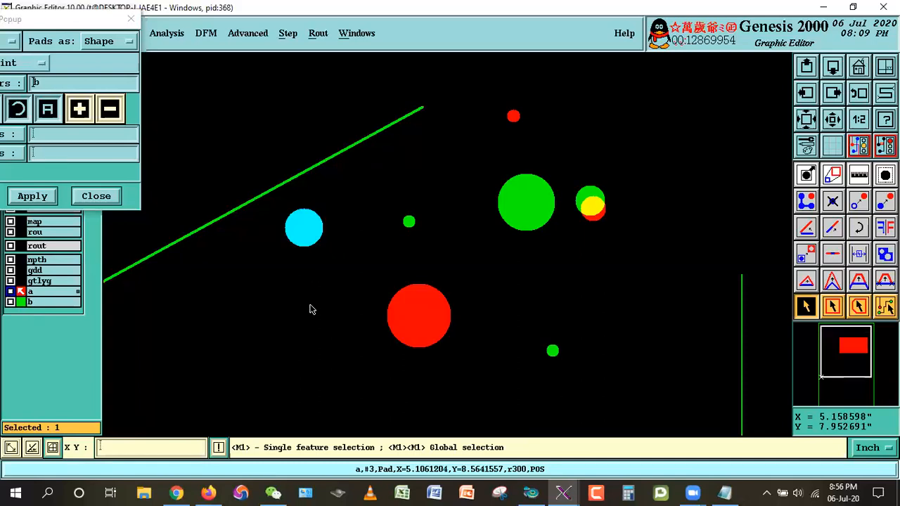
click(514, 121)
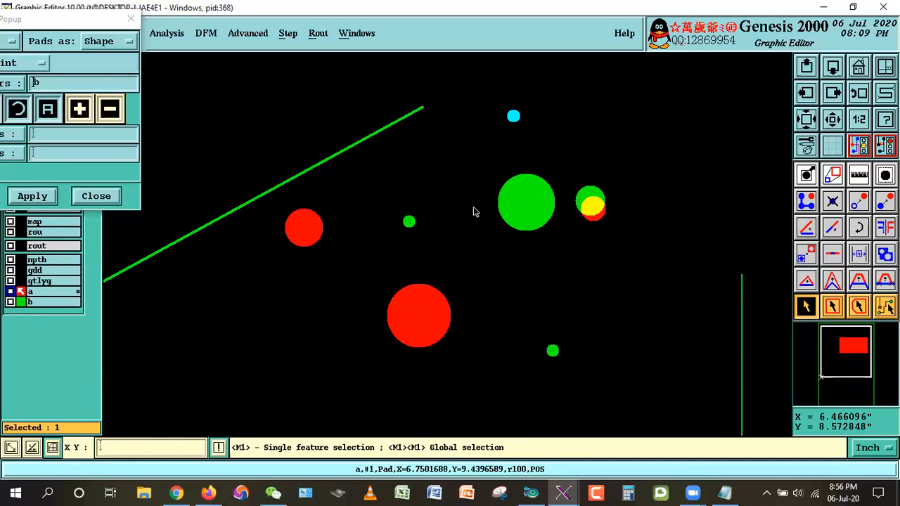
click(596, 211)
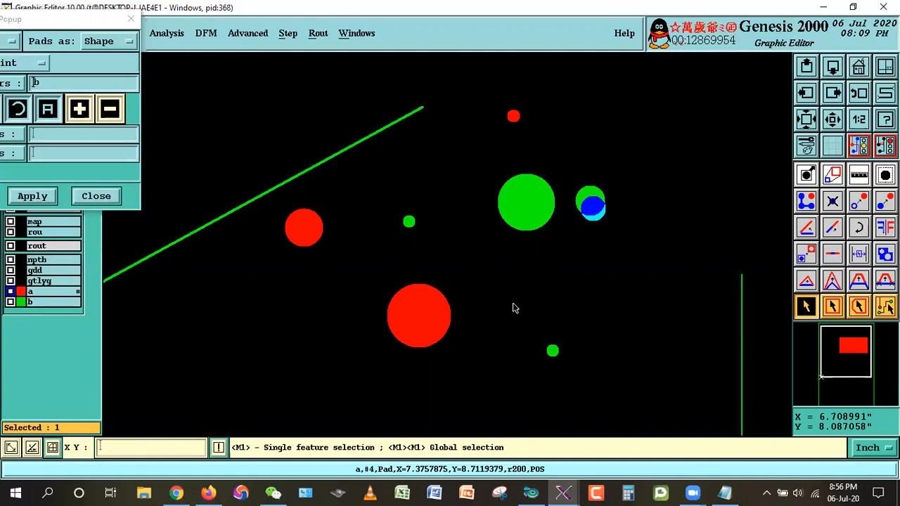
click(515, 306)
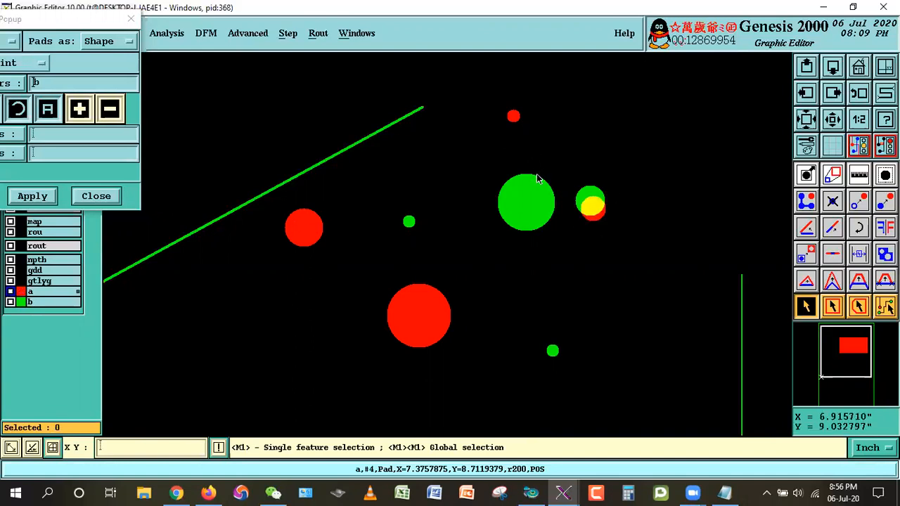
Point out the three layer a pads that lie apart from layer b by selecting each in turn, and clear the selection
click(317, 215)
click(517, 112)
click(439, 320)
click(559, 298)
Apply the Disjoint reference selection to layer a against reference layer b
click(818, 121)
click(822, 124)
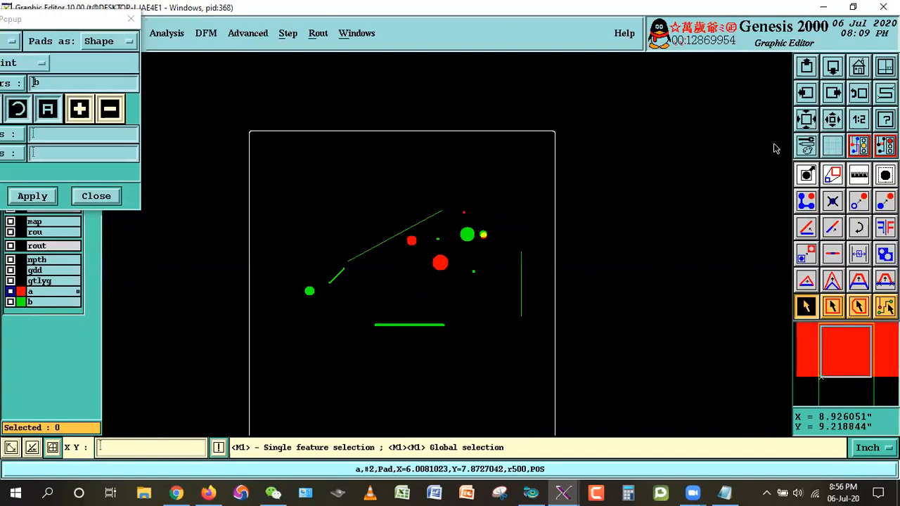
click(32, 196)
right_click(508, 214)
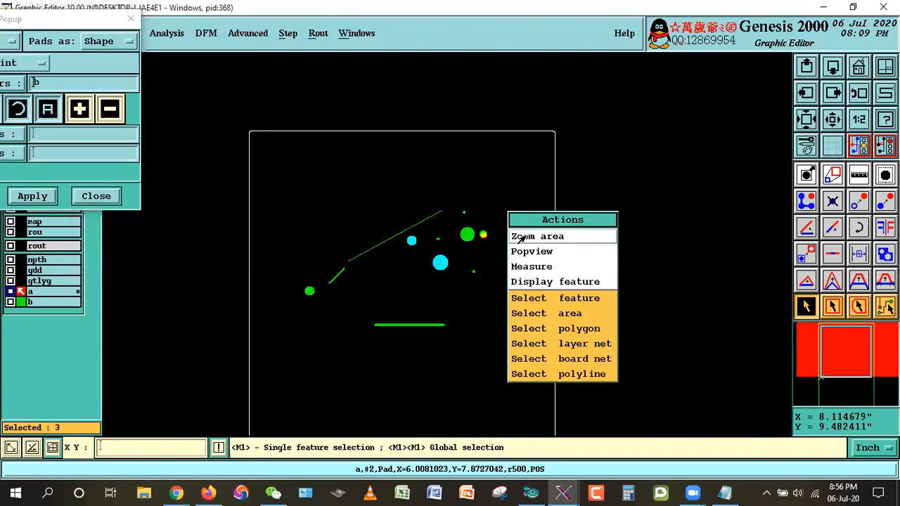
Examine the layer a pads picked by the Disjoint selection up close, move the dialog aside and clear the selection
click(524, 235)
click(462, 206)
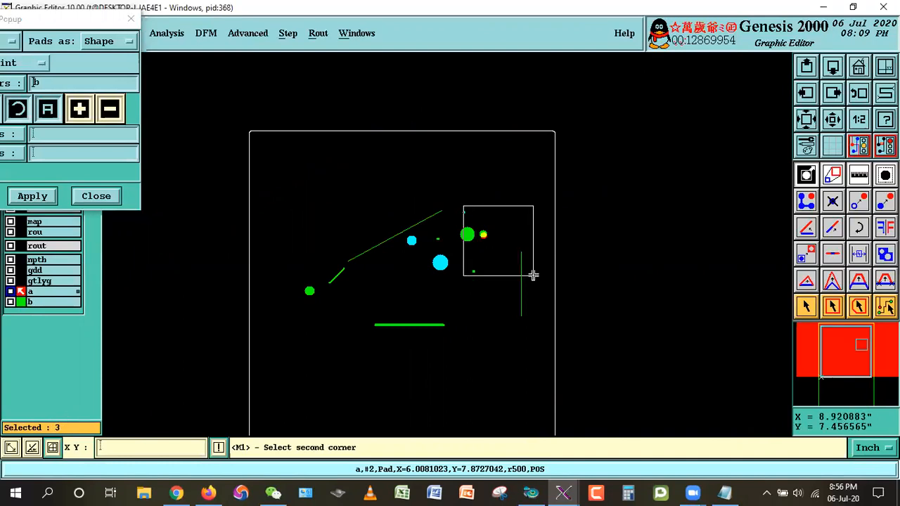
click(532, 275)
click(825, 122)
click(292, 192)
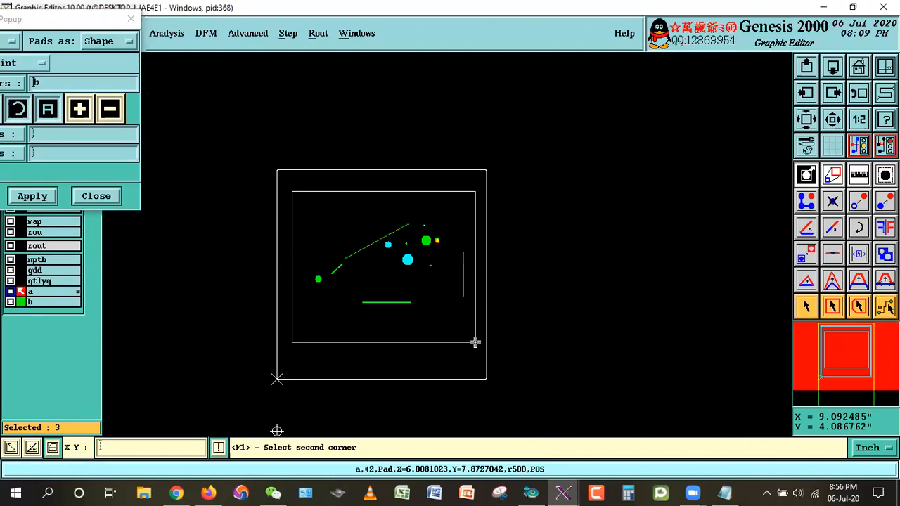
click(476, 341)
drag(86, 27, 134, 78)
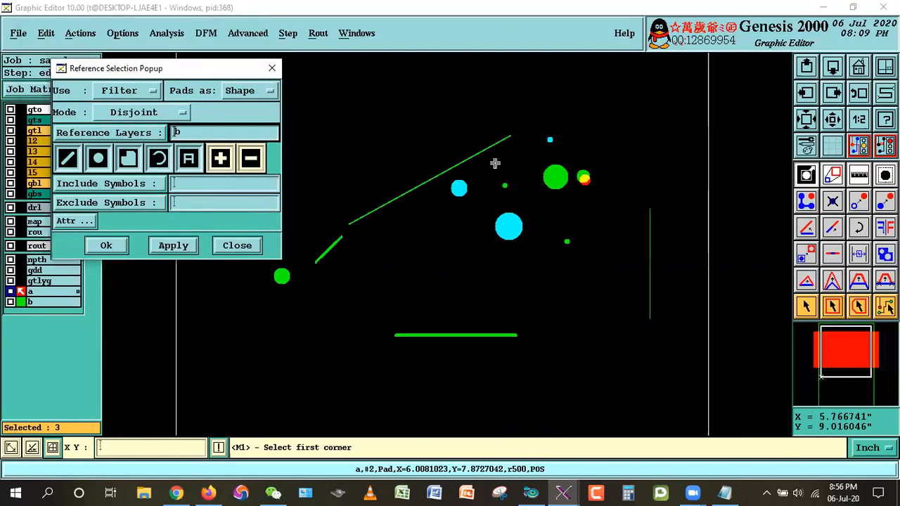
click(806, 308)
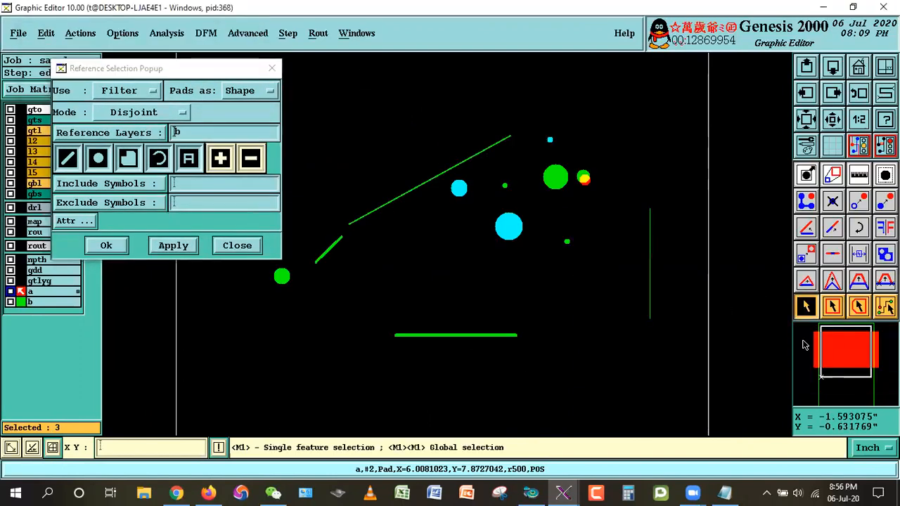
click(618, 183)
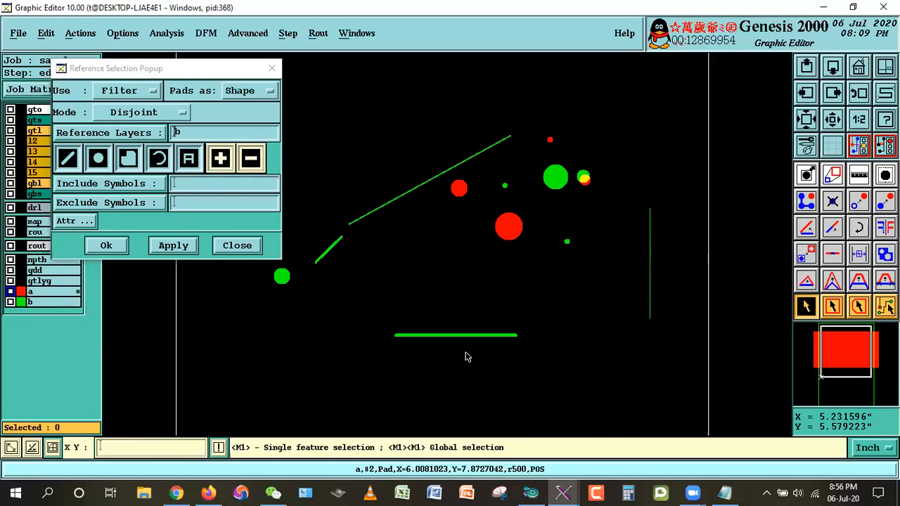
Review the available reference selection modes without changing Disjoint, and close the Reference Selection dialog
click(130, 114)
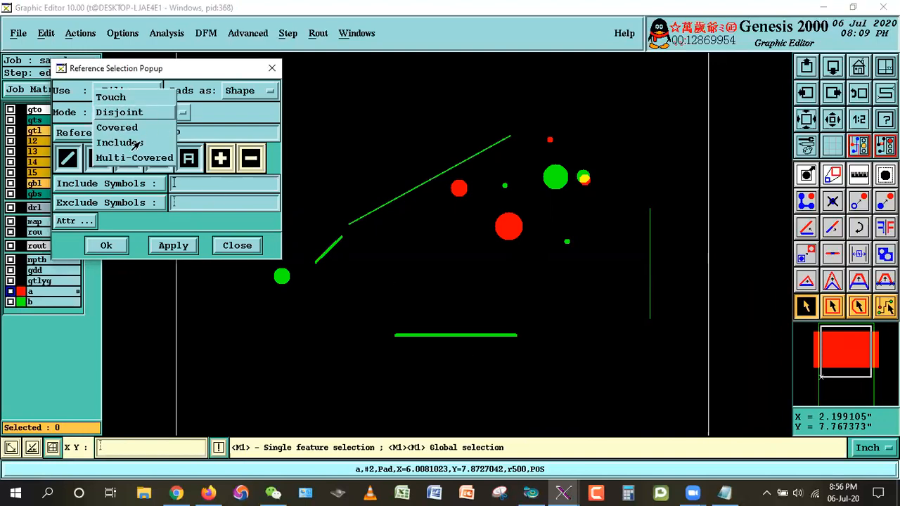
drag(179, 75, 192, 79)
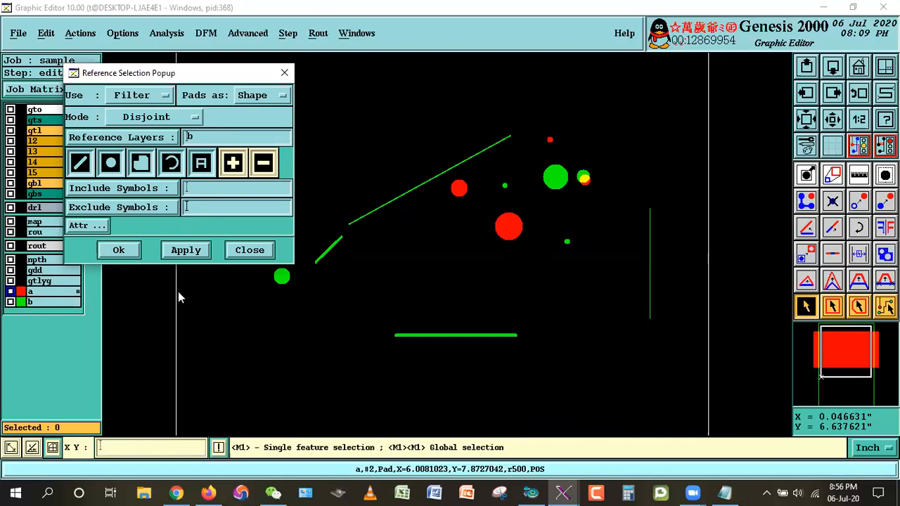
click(261, 254)
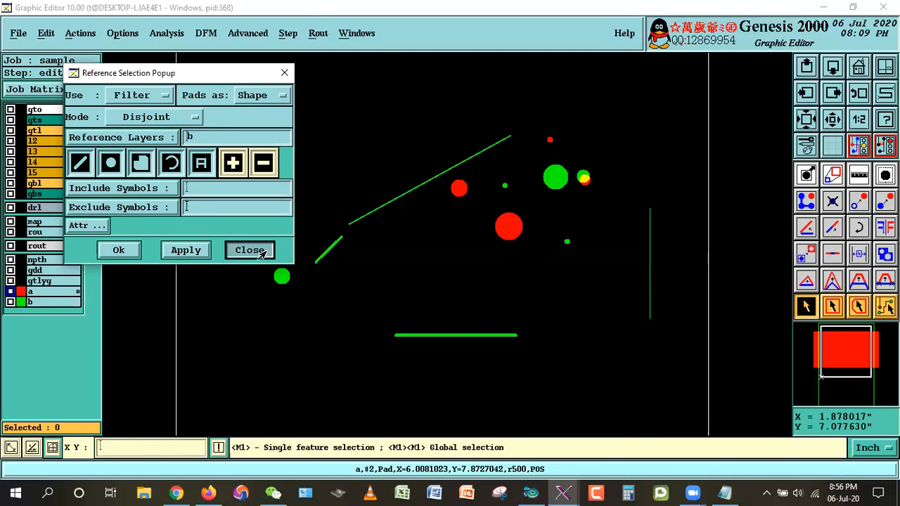
Hide layers a and b and display only layer gtl
click(31, 302)
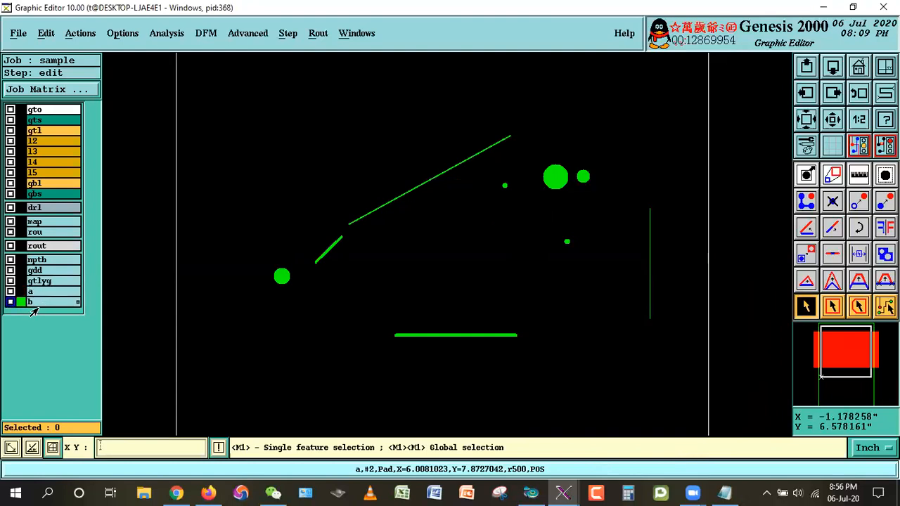
click(31, 303)
click(36, 130)
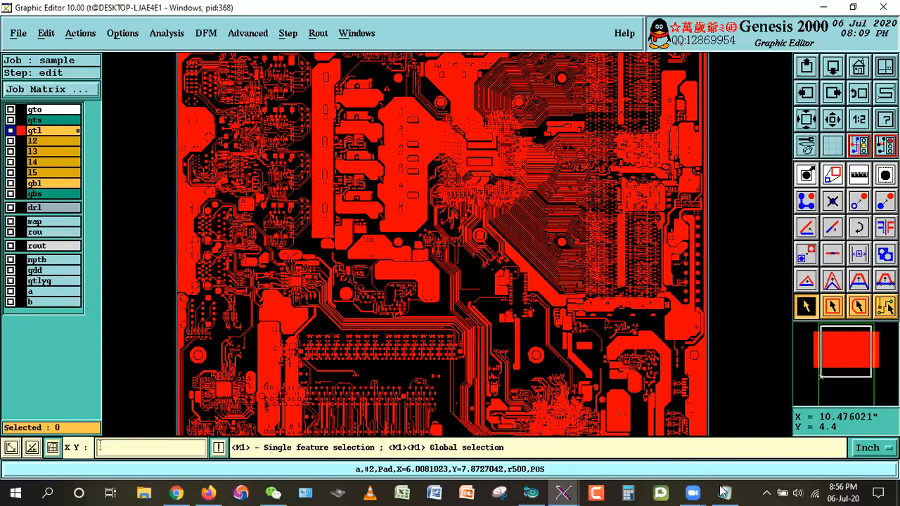
Switch to the Outer Layer Steps.txt notes in Notepad, highlight "forming line." in item 03, and return to the Graphic Editor
click(725, 492)
key(Left)
key(shift+End)
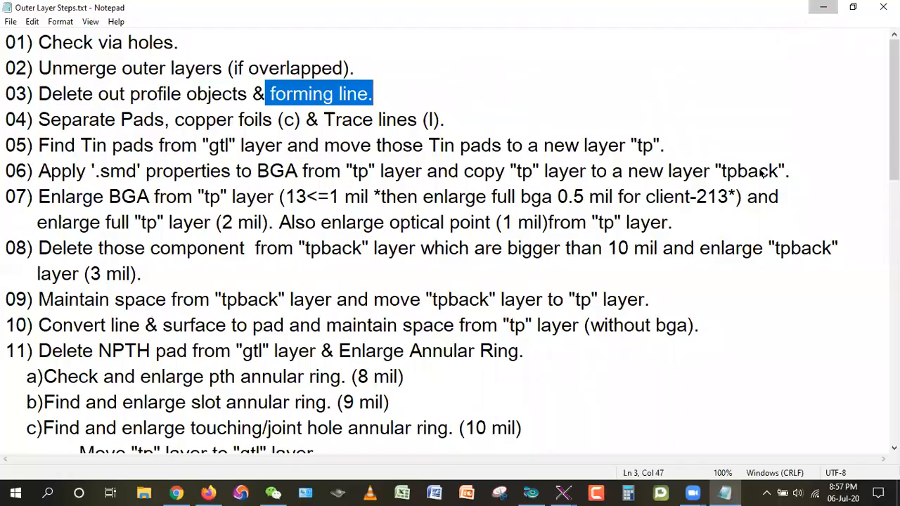
click(823, 7)
Show the whole board, hide layer gtl and display only layer rout
click(854, 66)
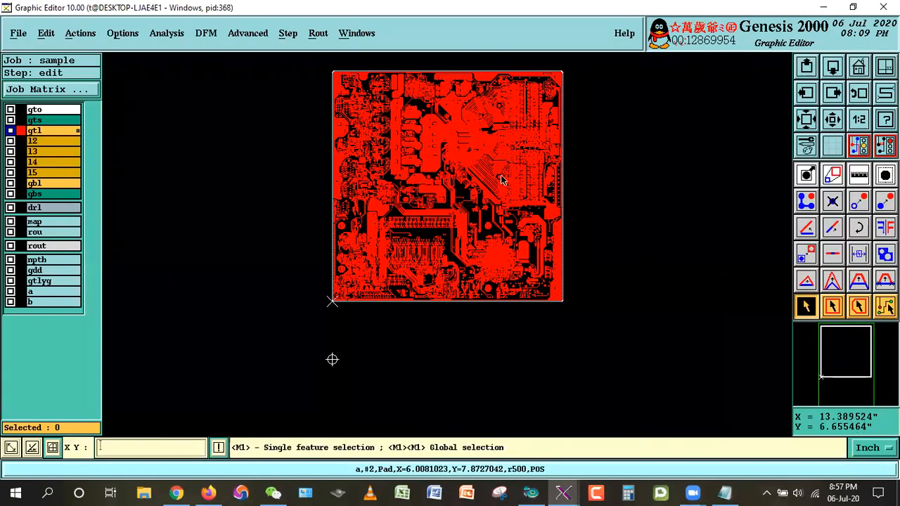
click(39, 131)
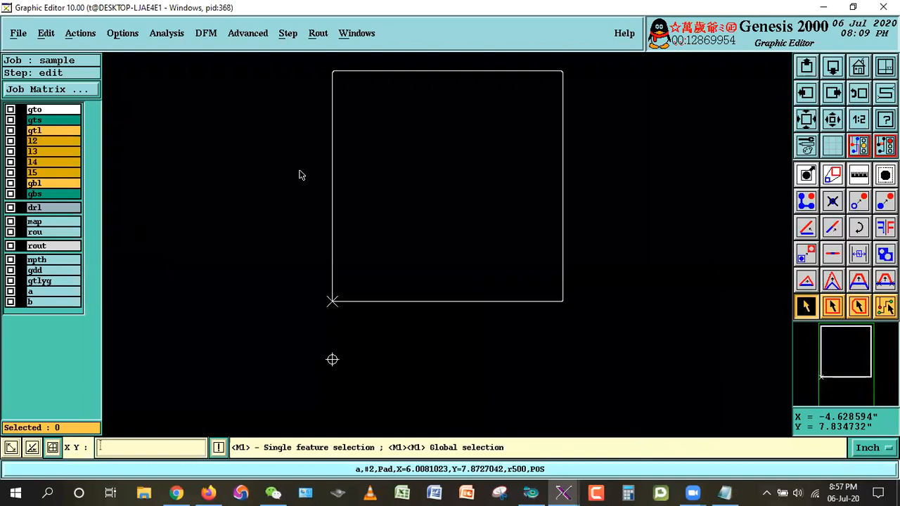
click(35, 246)
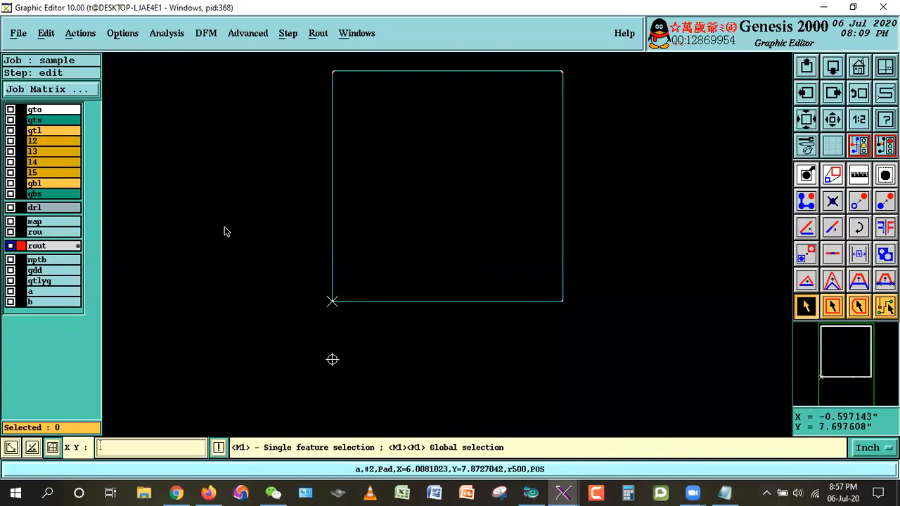
Inspect the rout outline at the board's upper-left rounded corner, check the top line's feature details and clear the selection
right_click(612, 127)
click(633, 153)
click(320, 67)
click(358, 94)
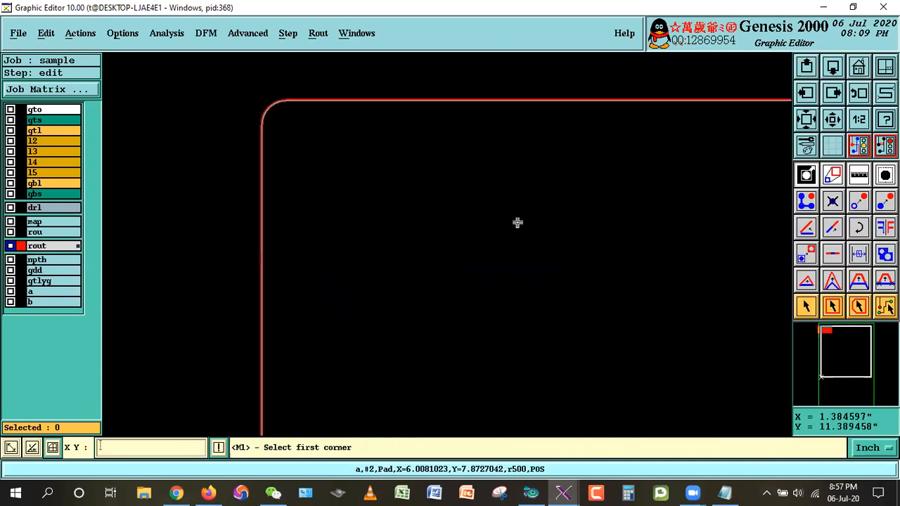
click(229, 76)
click(324, 175)
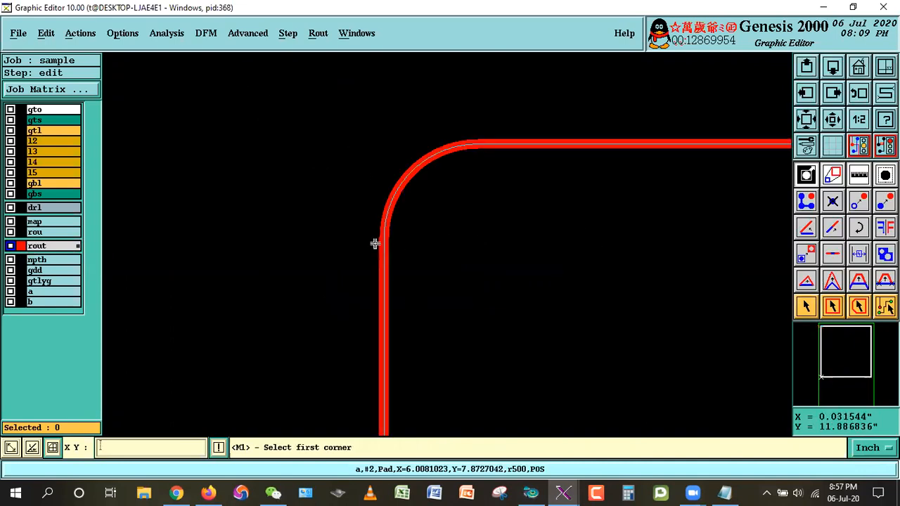
click(813, 305)
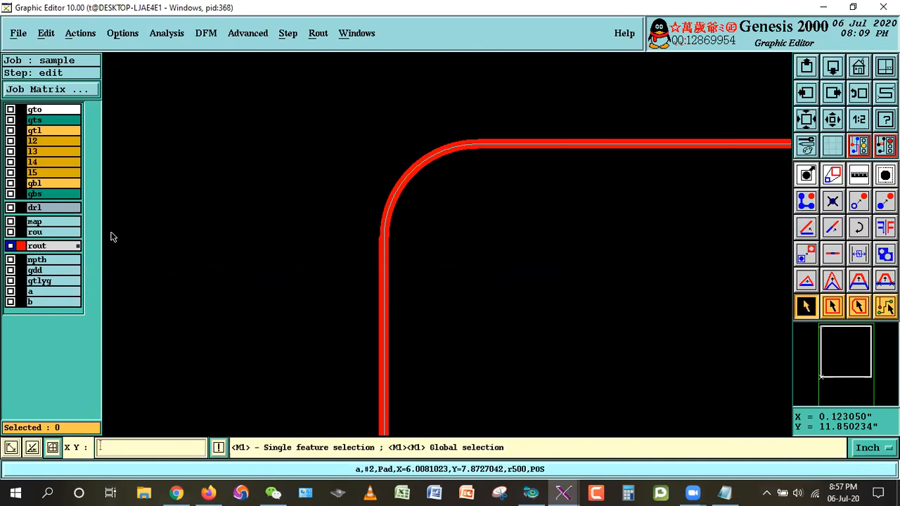
click(470, 153)
click(455, 156)
click(470, 211)
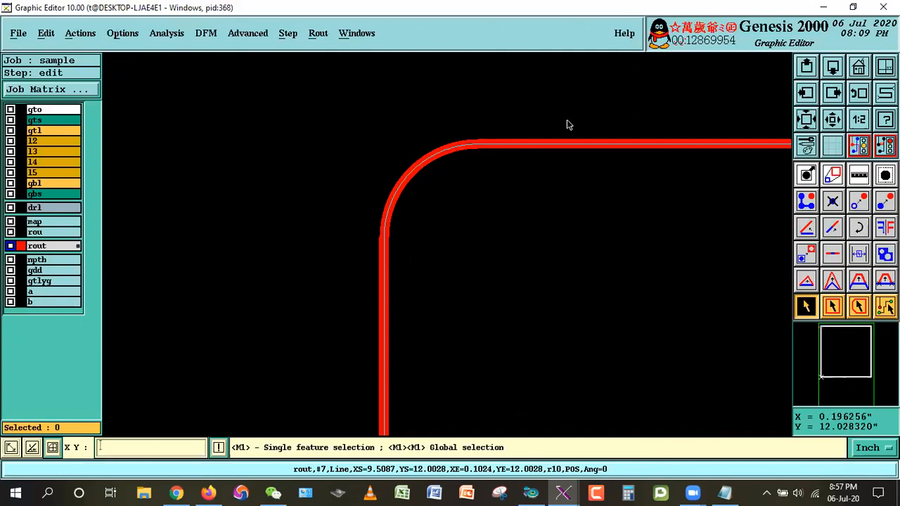
click(569, 144)
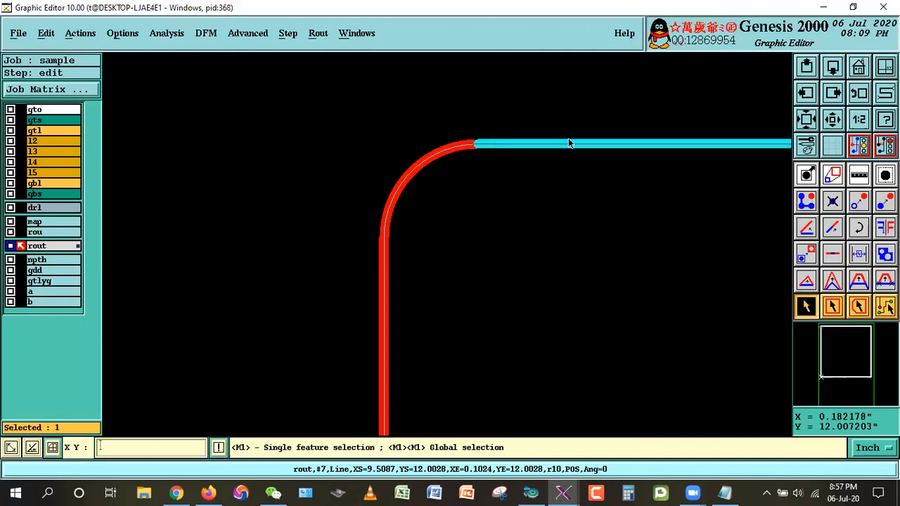
click(520, 269)
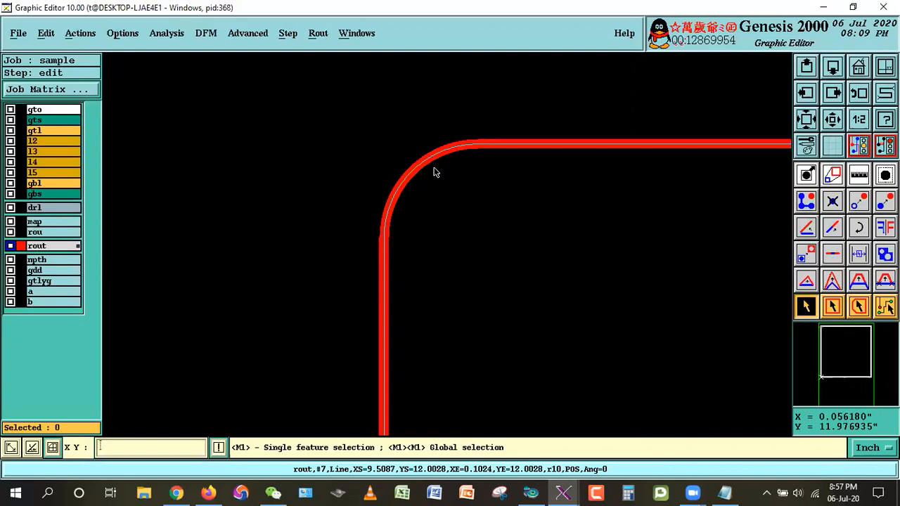
Return to the full board view, enlarge the upper-left rout corner again, check its arc's feature details and clear the selection
click(858, 66)
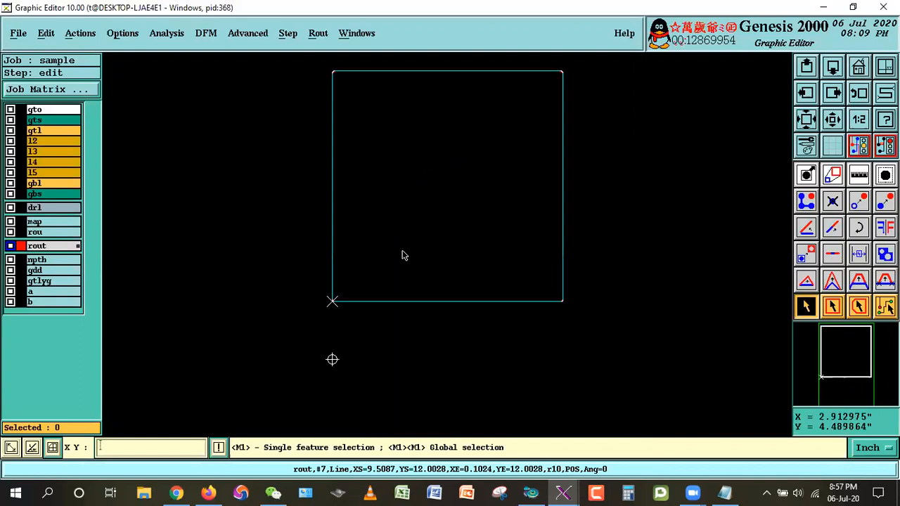
right_click(410, 211)
click(411, 233)
click(359, 94)
click(360, 95)
click(342, 154)
click(466, 259)
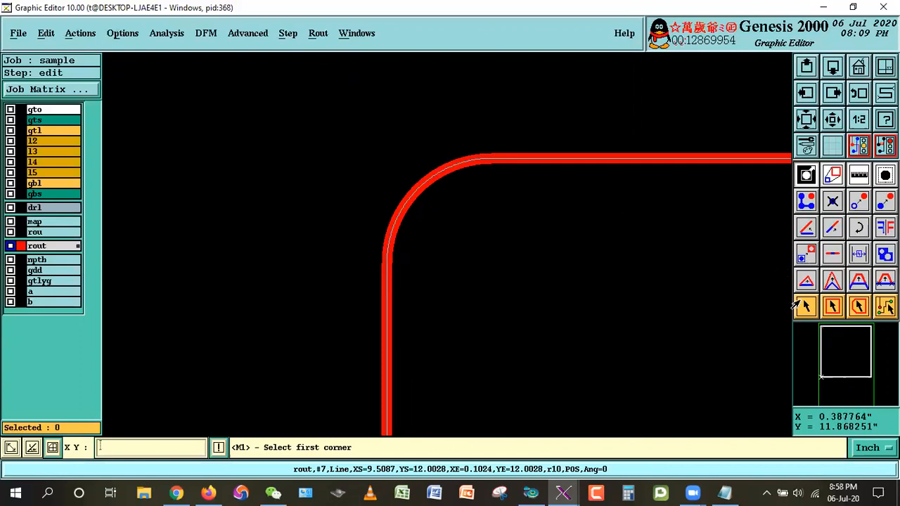
key(Escape)
click(419, 193)
click(485, 238)
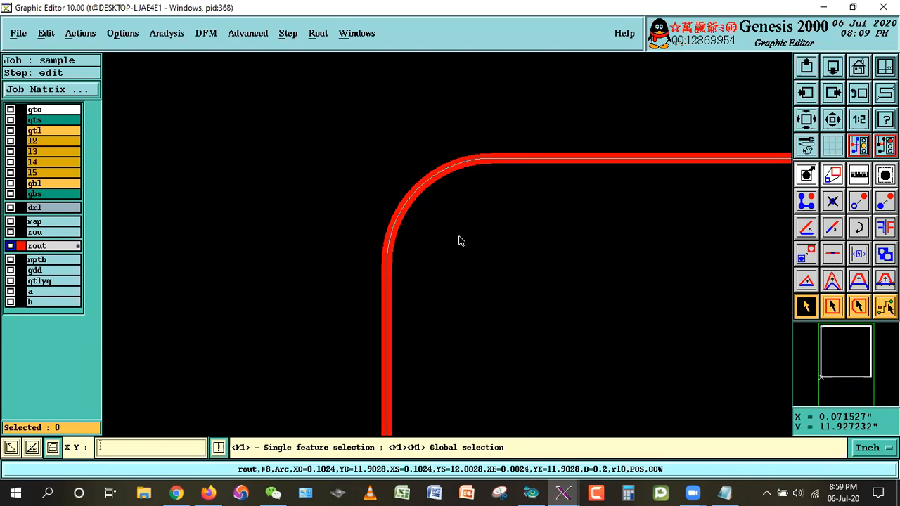
Point out the upper-left rout corner arc by selecting and deselecting it several times
click(414, 200)
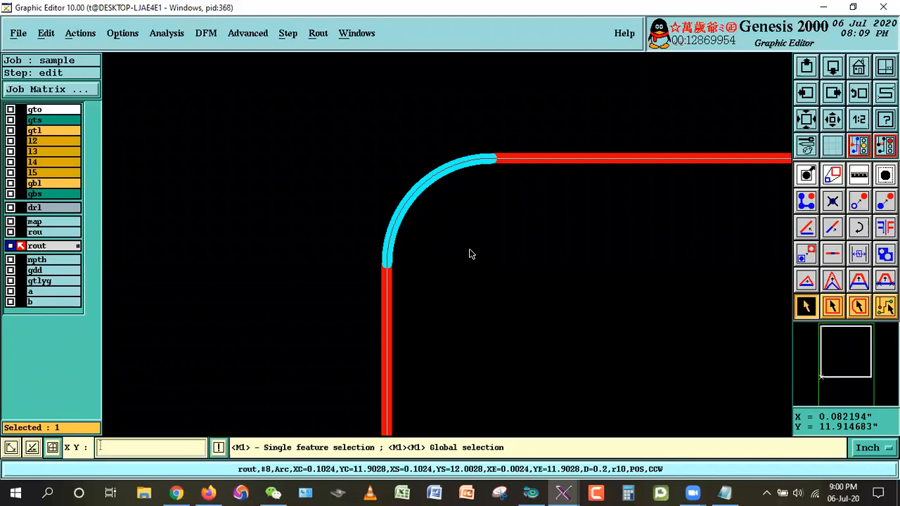
click(461, 236)
click(421, 188)
click(495, 278)
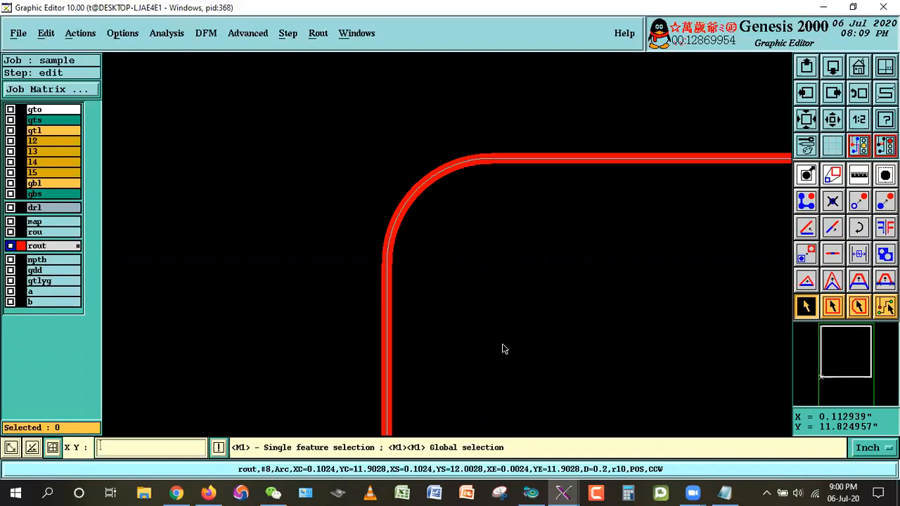
click(408, 207)
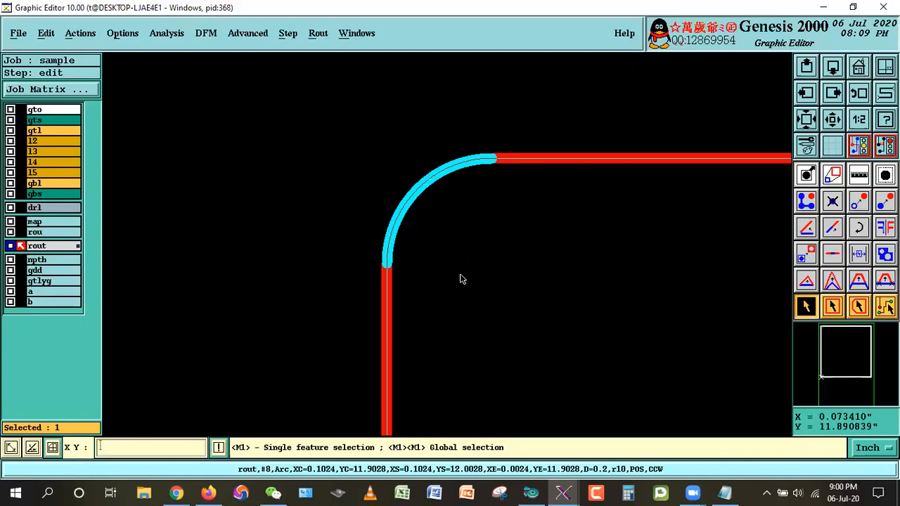
click(419, 206)
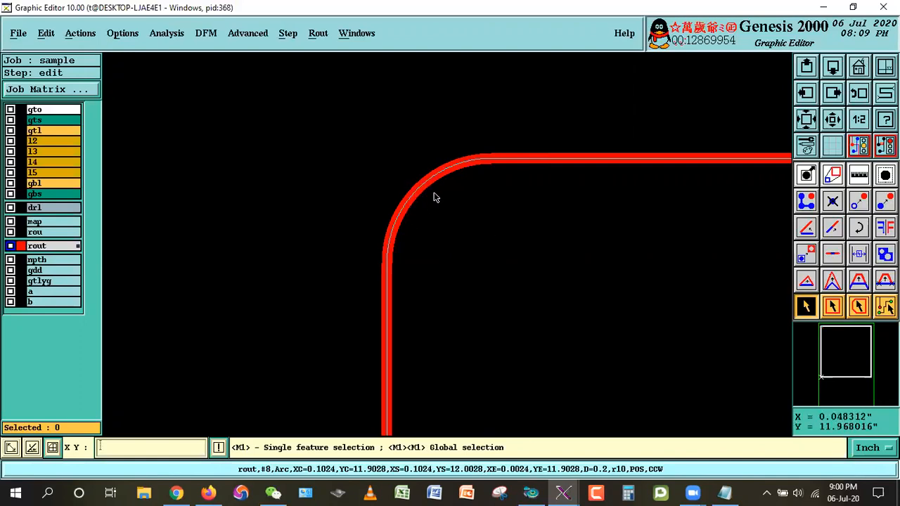
click(415, 189)
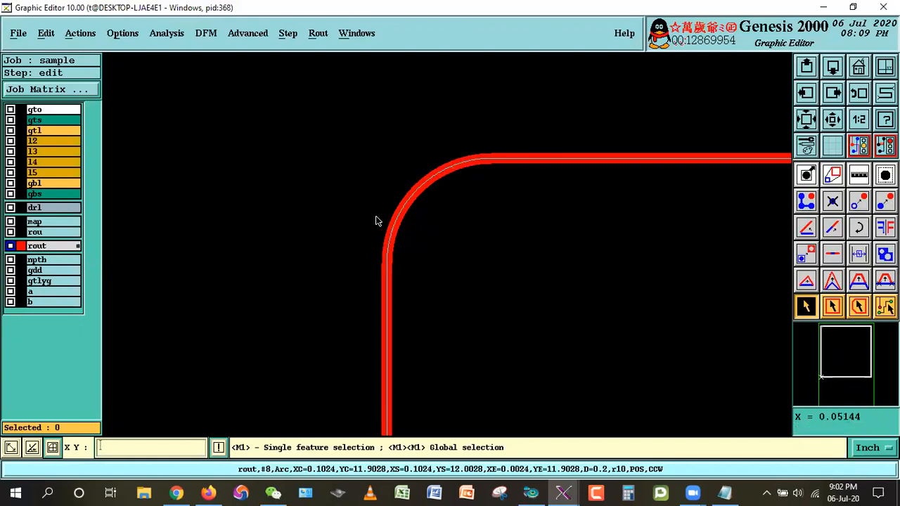
Hide layer rout, display layer gtl and fit the whole board in the view
click(859, 68)
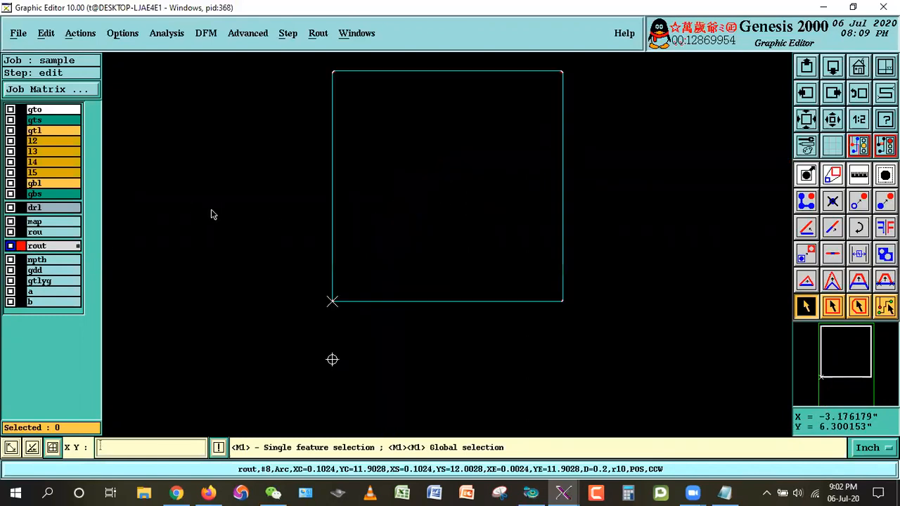
click(35, 248)
click(33, 131)
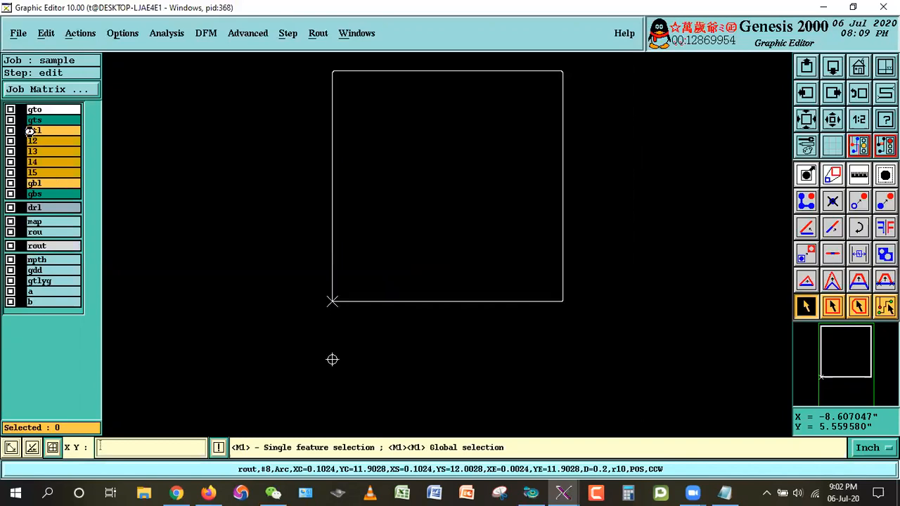
right_click(590, 115)
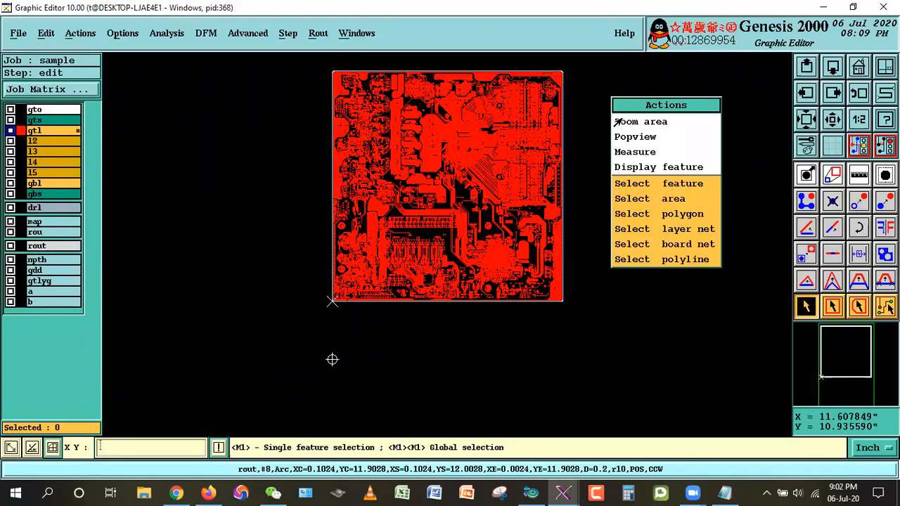
click(637, 119)
click(318, 64)
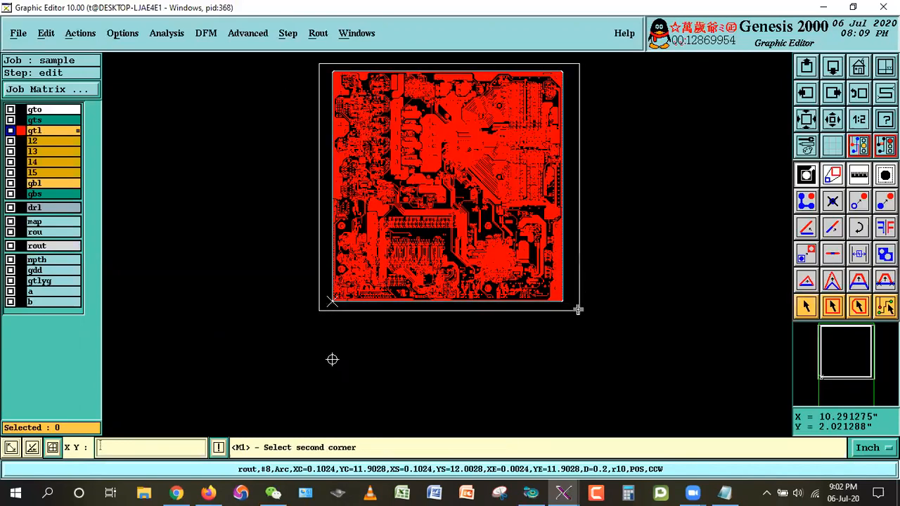
click(579, 311)
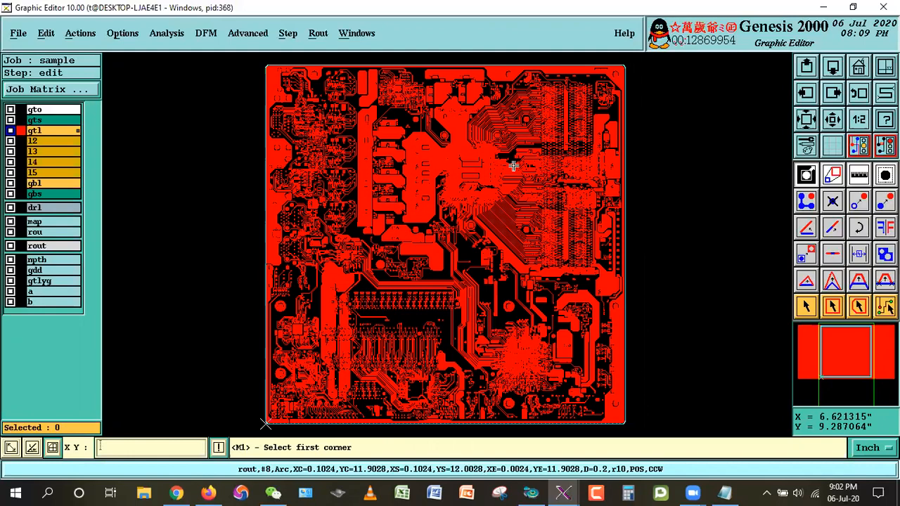
Open the reference selection settings, change the mode to Touch and choose rout as the reference layer
click(80, 33)
click(91, 197)
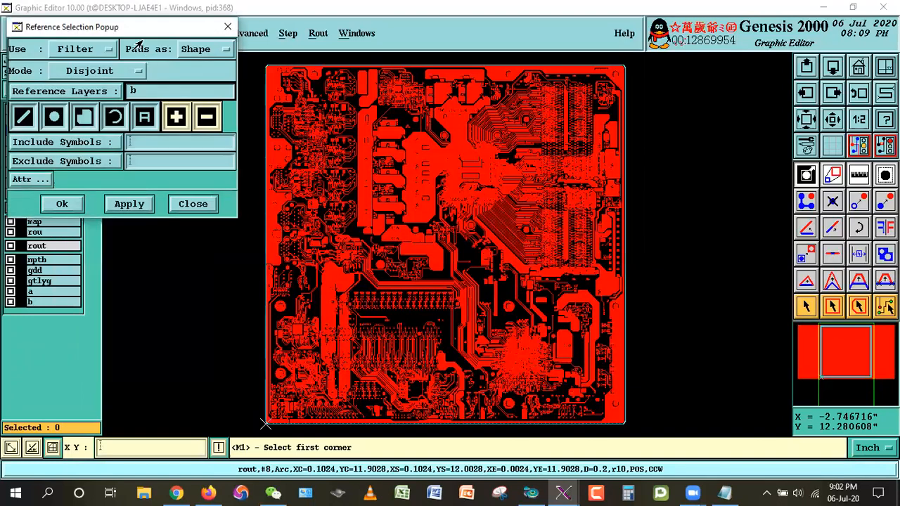
drag(142, 27, 225, 230)
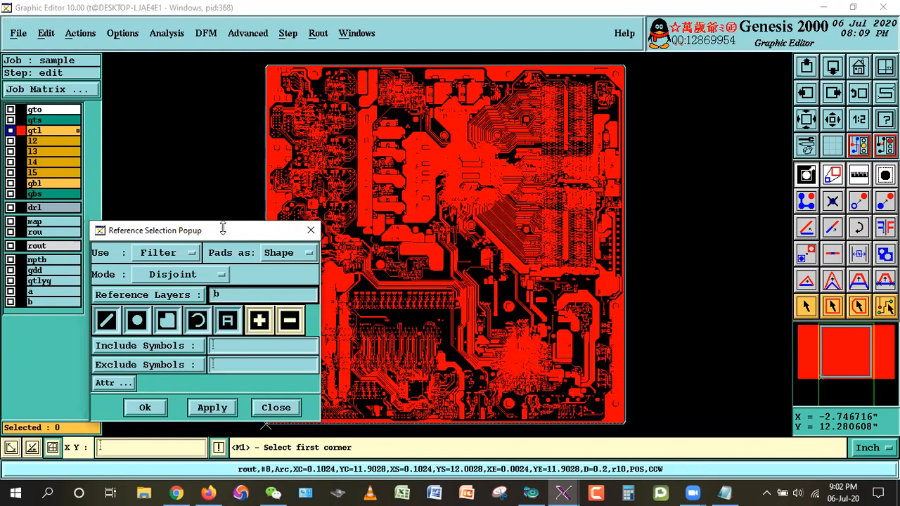
click(191, 276)
click(166, 259)
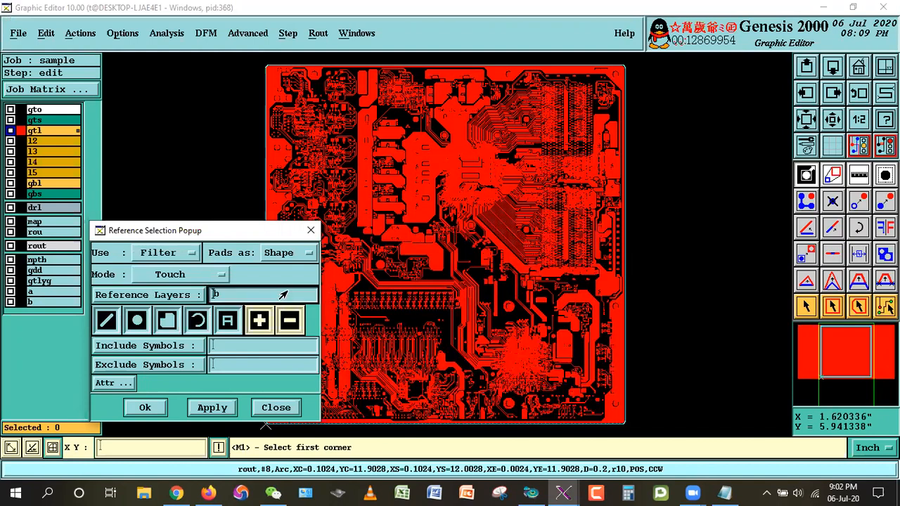
click(178, 297)
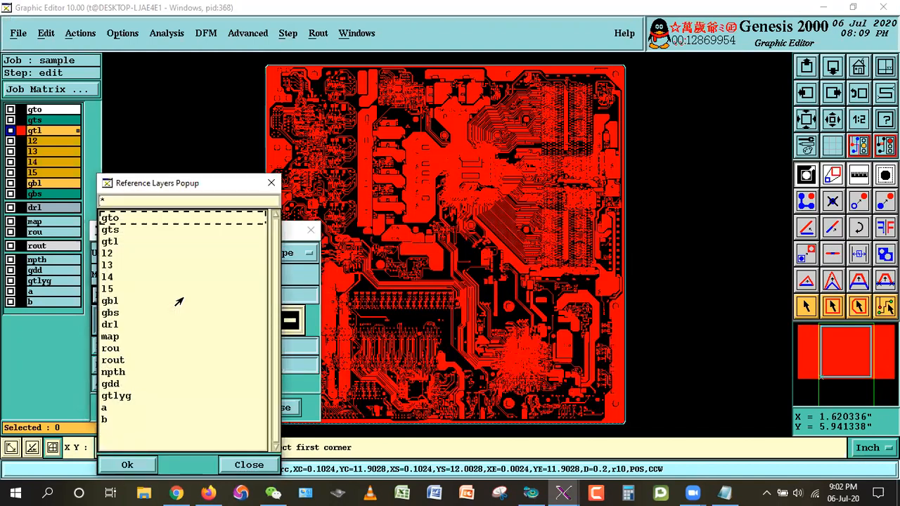
double_click(114, 361)
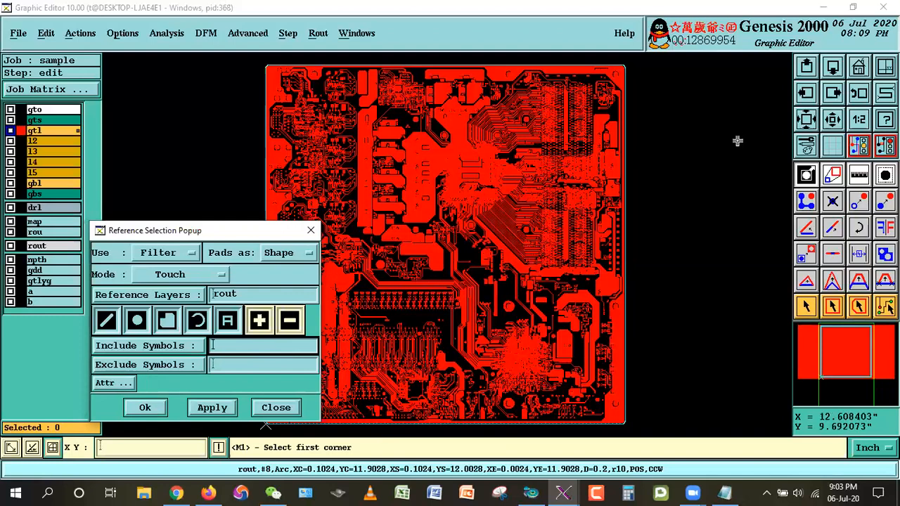
Enlarge the board's upper-right corner on gtl, check the top forming line's feature details and return to the full view
right_click(655, 92)
click(667, 115)
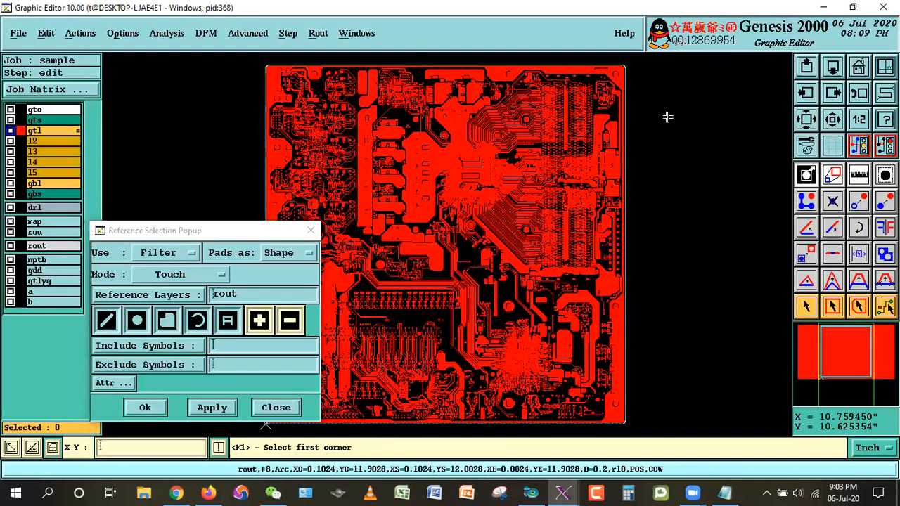
click(595, 56)
click(649, 133)
click(377, 141)
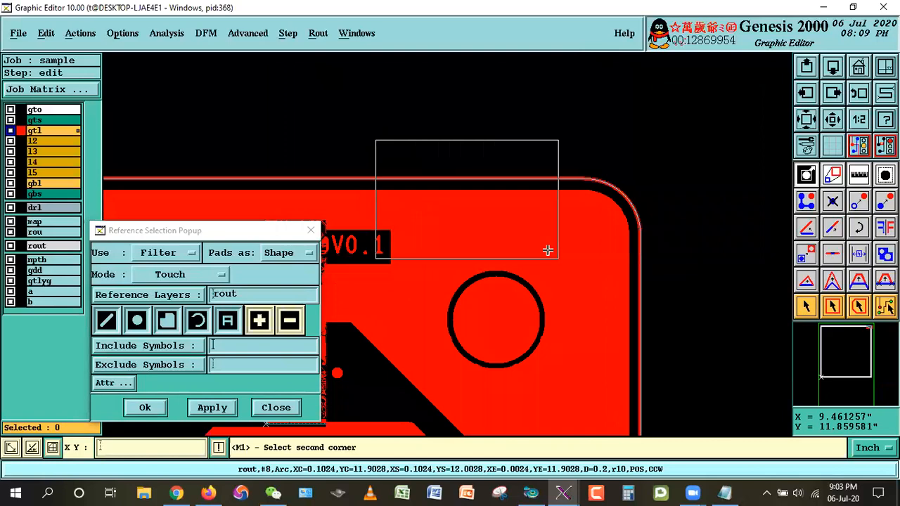
click(559, 253)
click(806, 307)
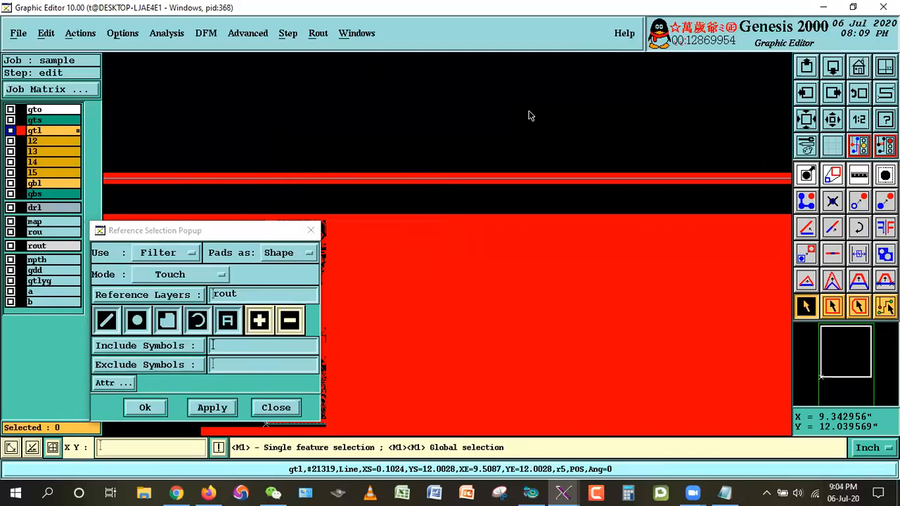
click(858, 67)
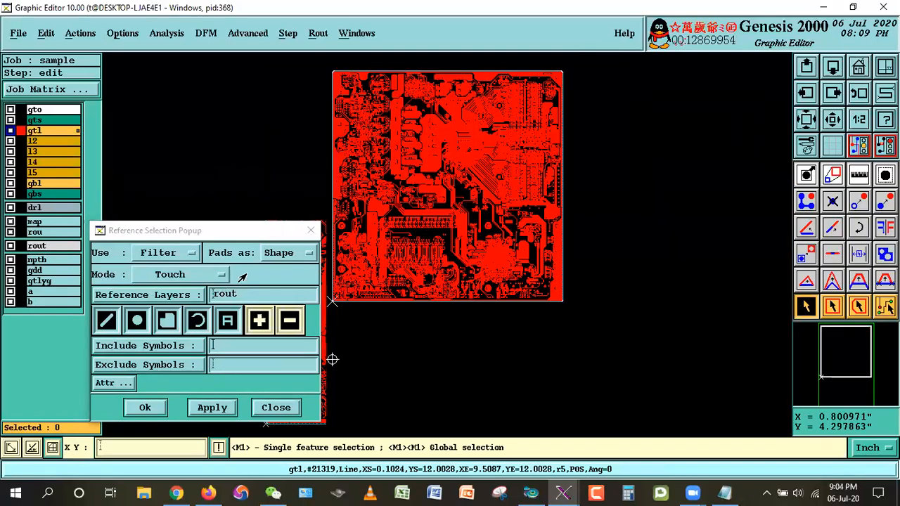
Review the list of available reference layers and close it, keeping rout as the reference
drag(241, 232, 266, 217)
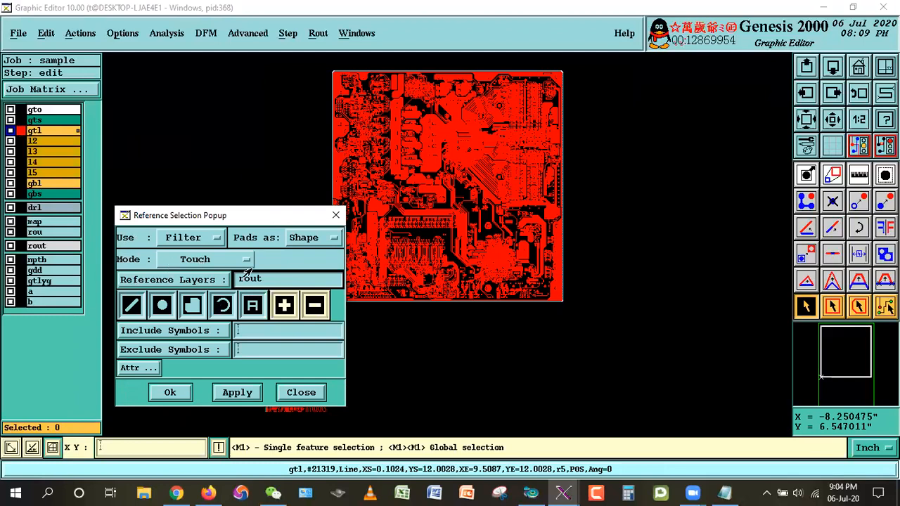
click(202, 280)
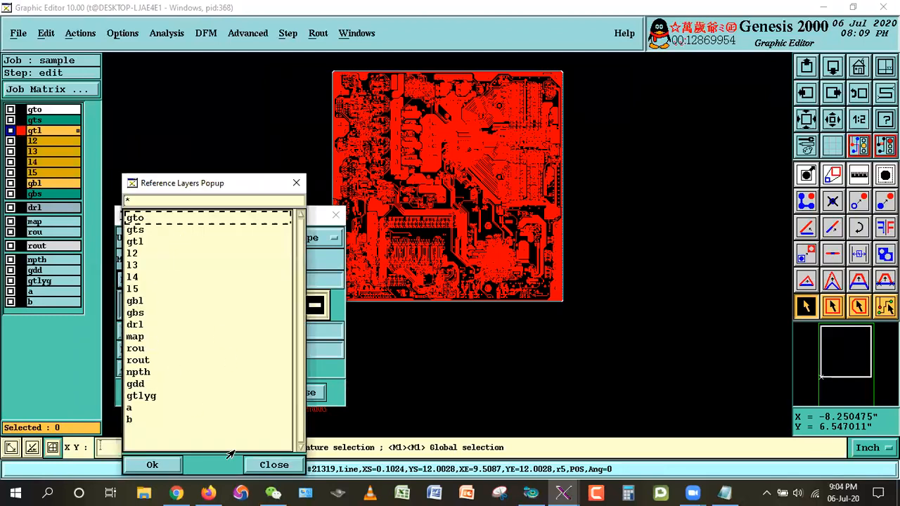
click(274, 465)
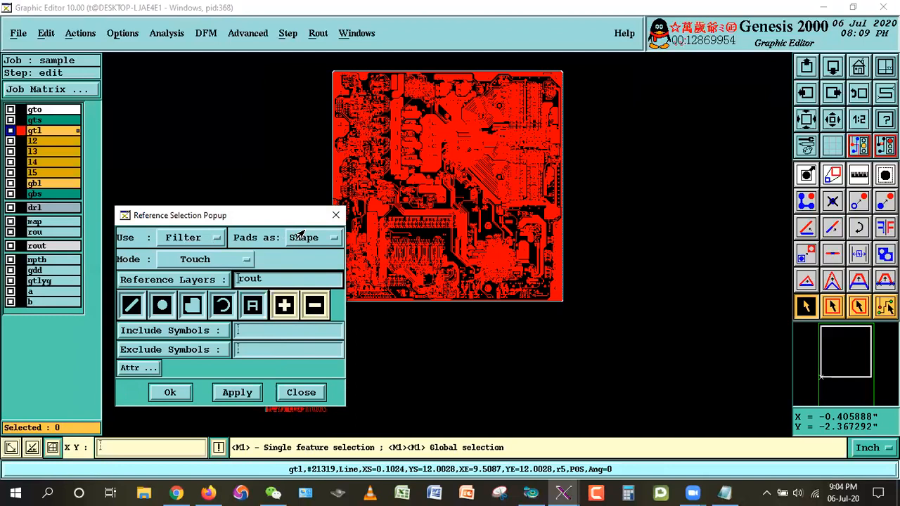
drag(264, 219, 232, 239)
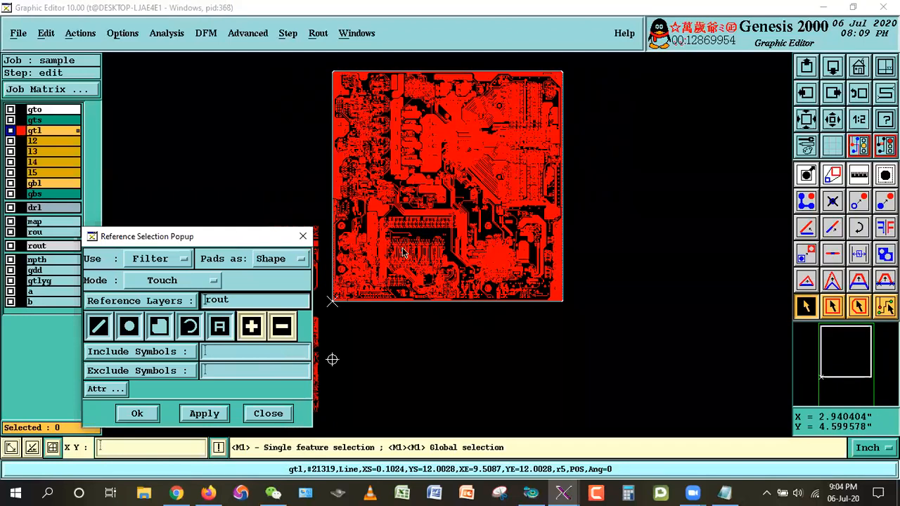
Display layer rout, compare its outline with the gtl line at the board's left edge, and hide rout again
right_click(422, 127)
click(443, 151)
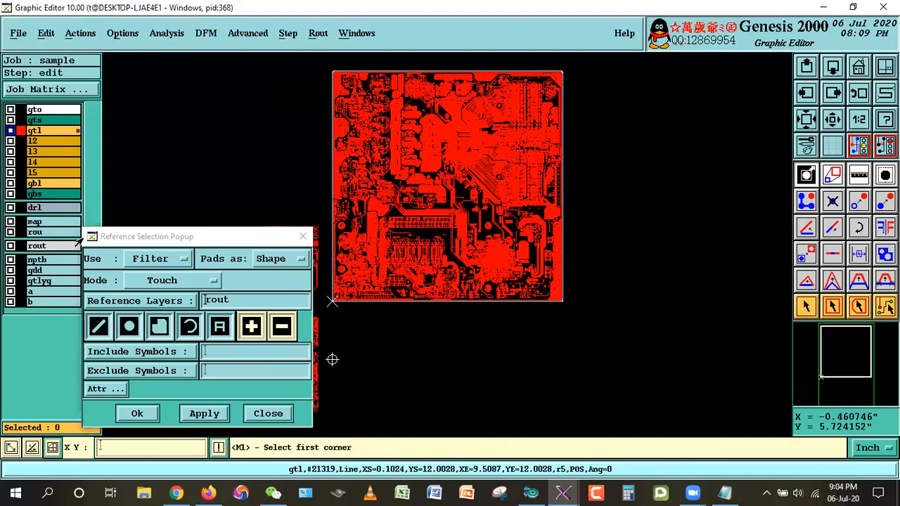
click(37, 248)
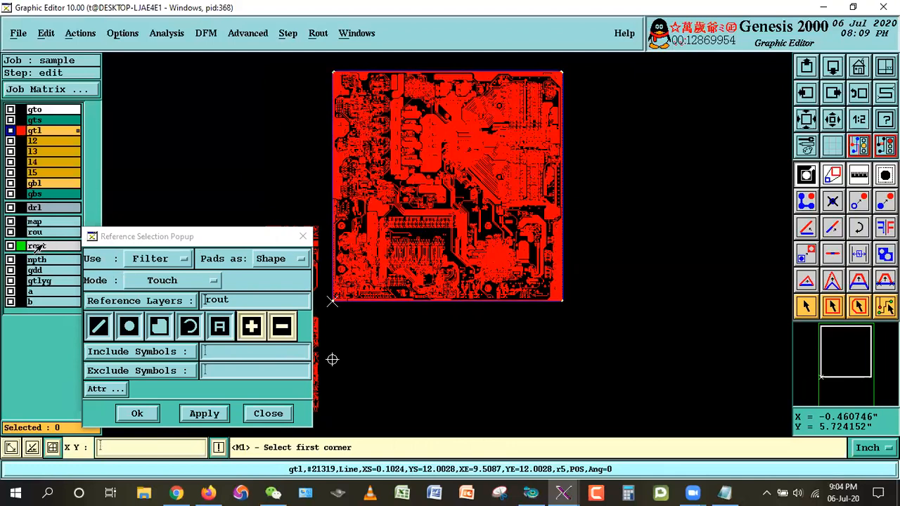
drag(175, 239, 196, 339)
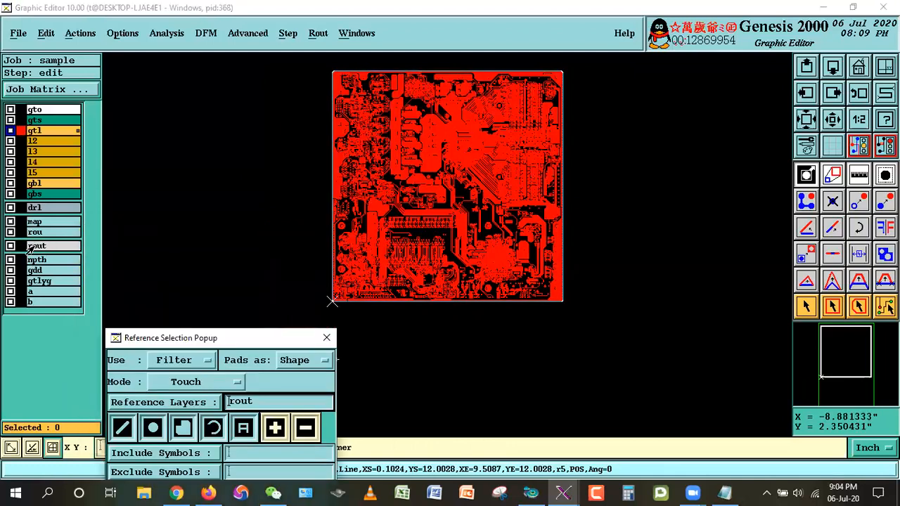
middle_drag(305, 242, 367, 282)
middle_drag(363, 188, 493, 287)
middle_drag(348, 186, 487, 286)
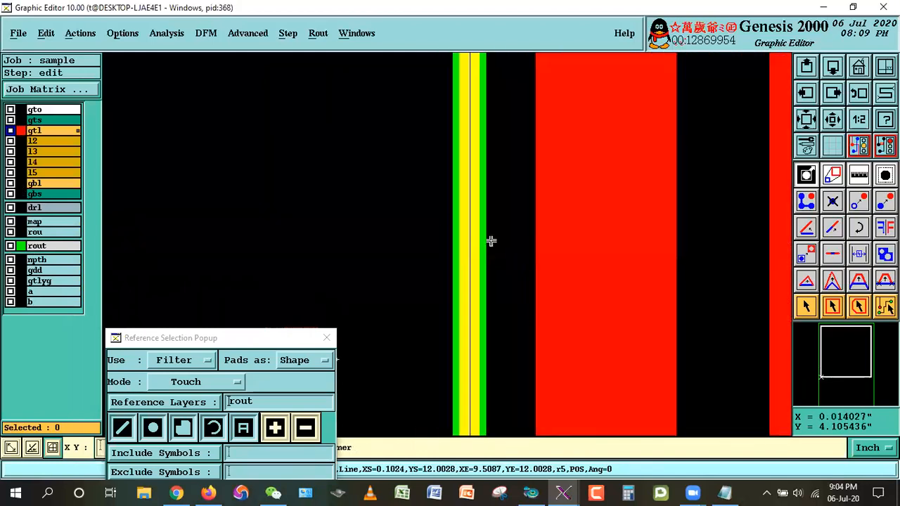
click(42, 245)
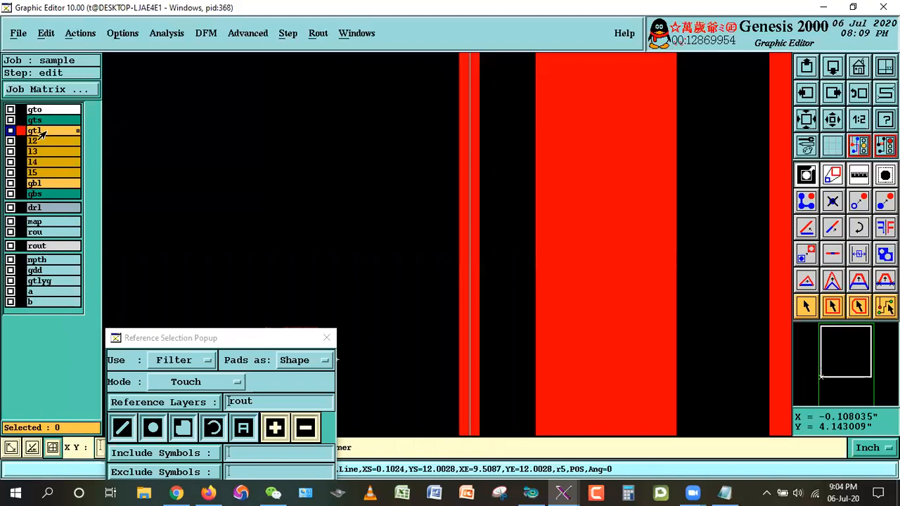
Apply the Touch reference selection to select the gtl features that touch layer rout
click(807, 307)
click(236, 335)
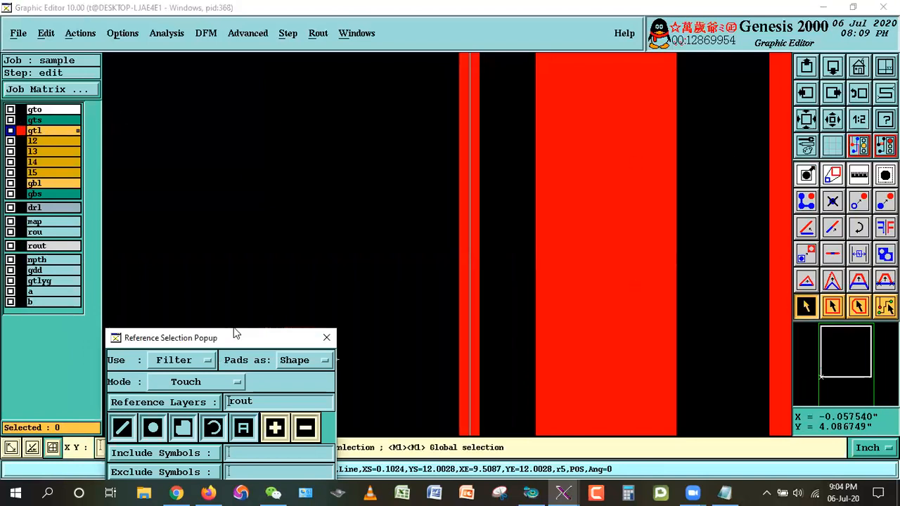
drag(236, 336, 236, 195)
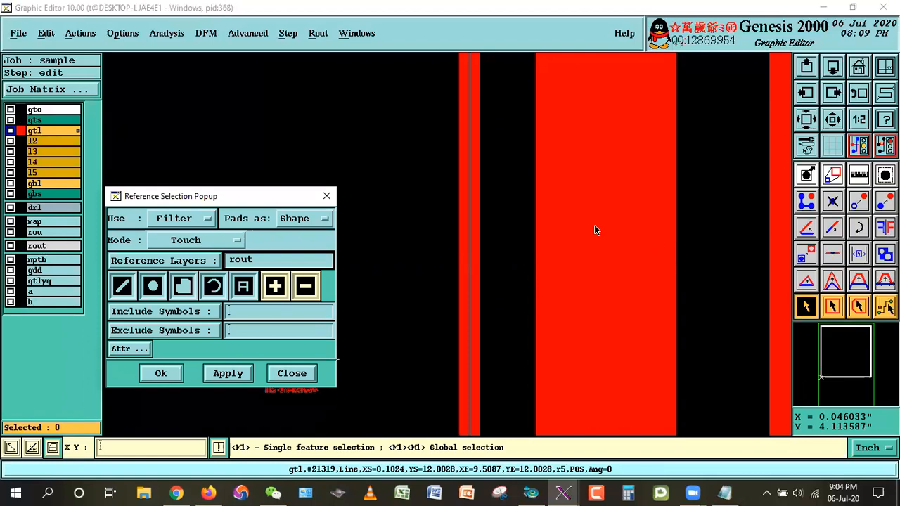
click(228, 374)
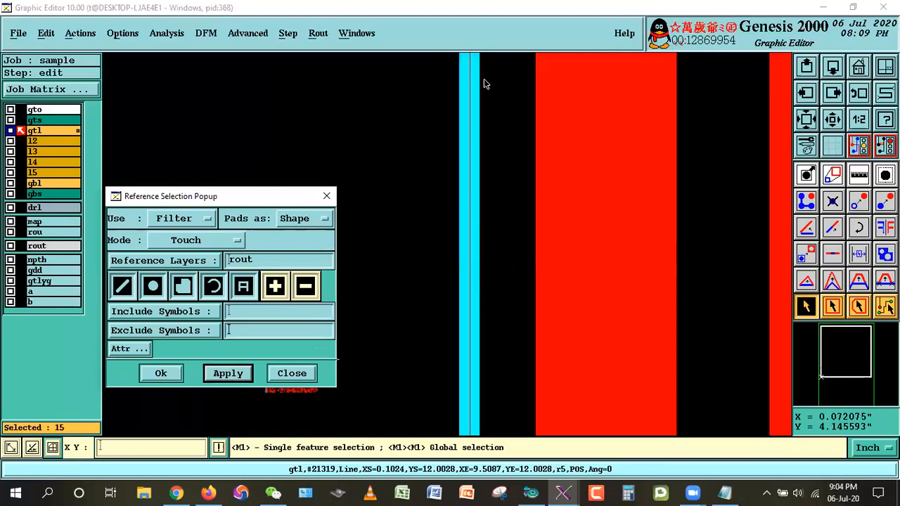
Inspect the selected gtl forming line at the board's upper-right corner and toggle layer rout on and off for comparison
click(829, 122)
click(830, 121)
click(830, 122)
click(830, 122)
click(830, 121)
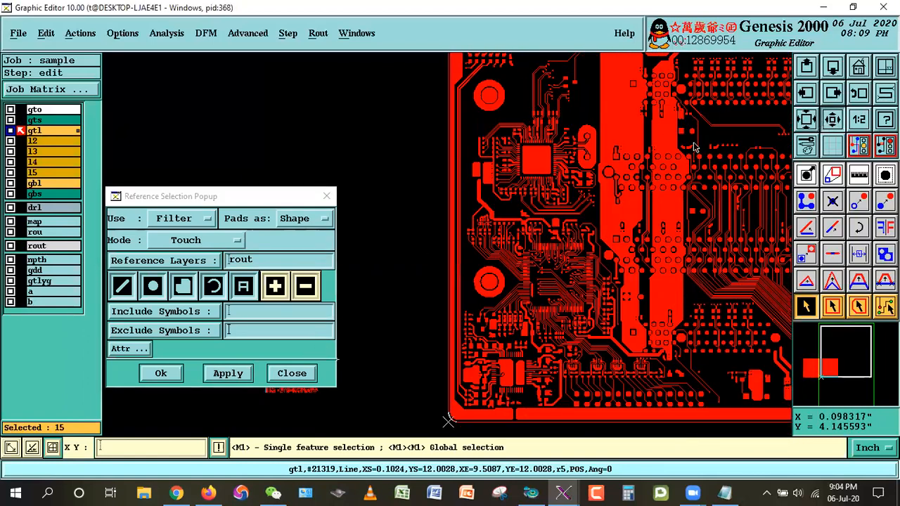
right_click(573, 140)
click(597, 168)
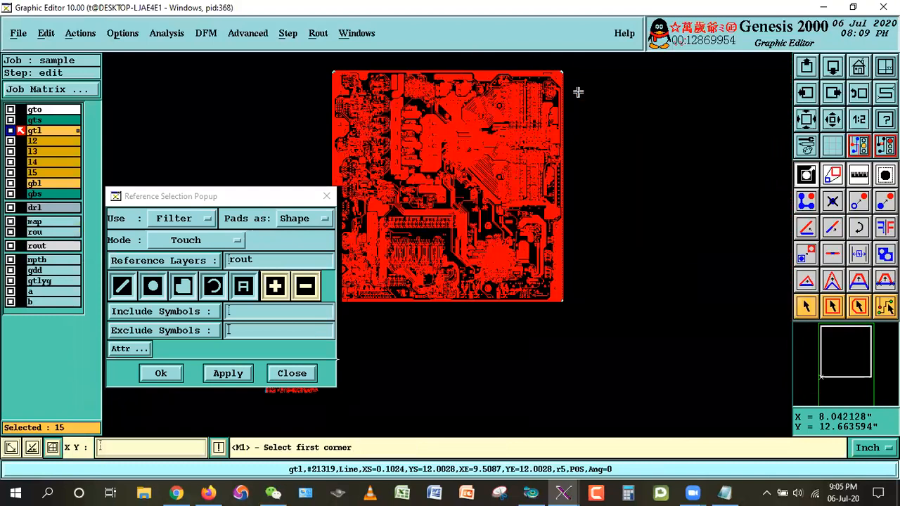
click(527, 56)
click(578, 92)
click(438, 190)
click(578, 284)
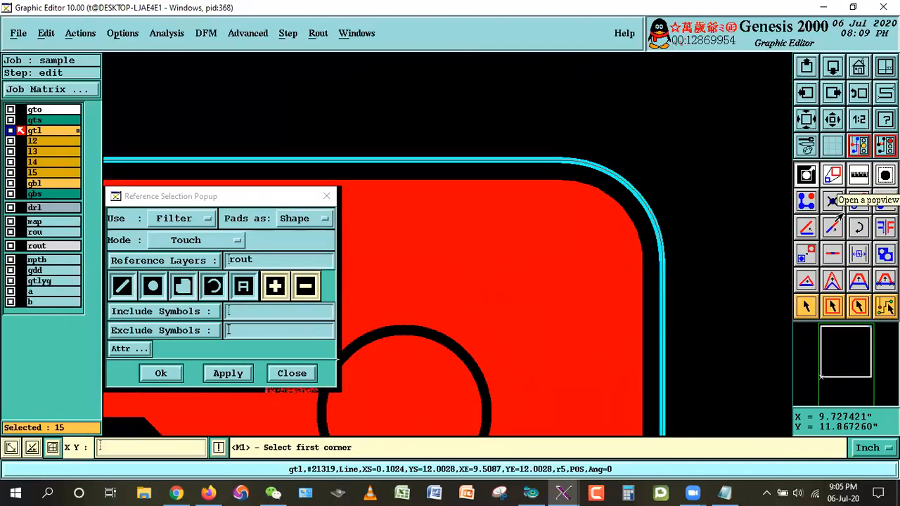
click(807, 306)
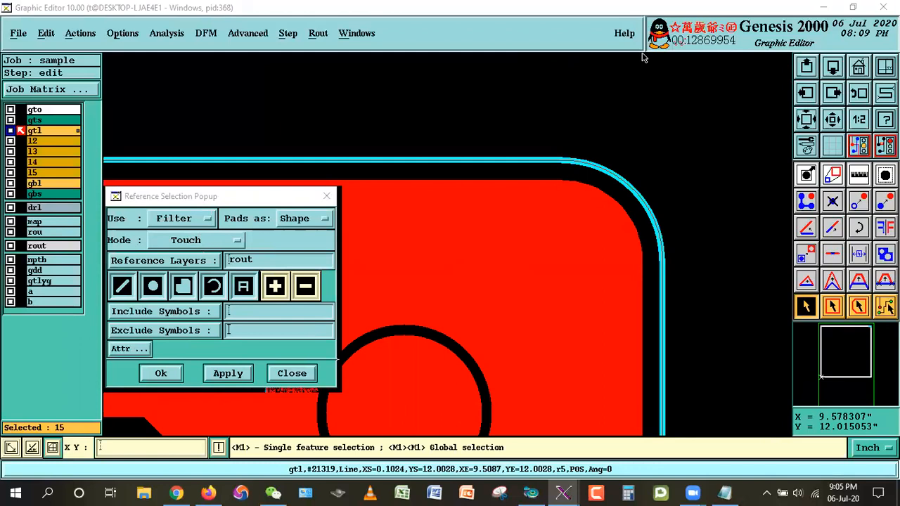
click(35, 247)
click(34, 246)
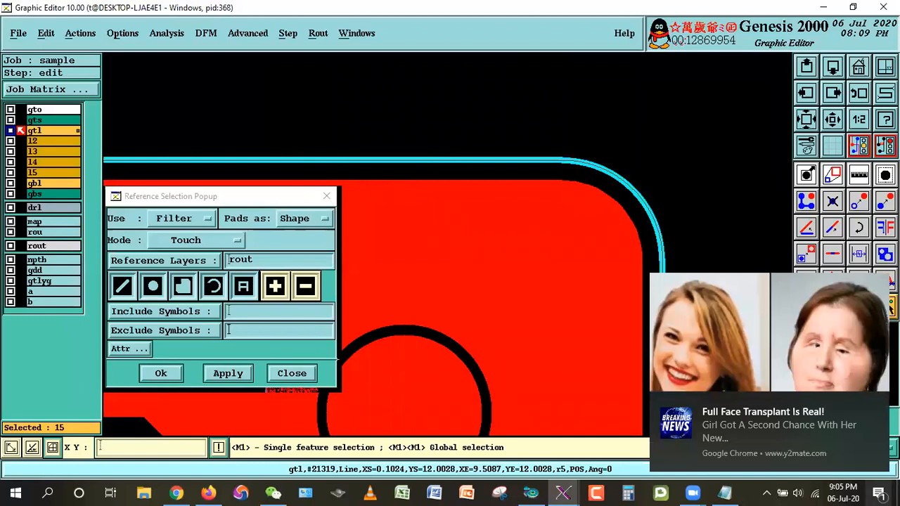
click(877, 489)
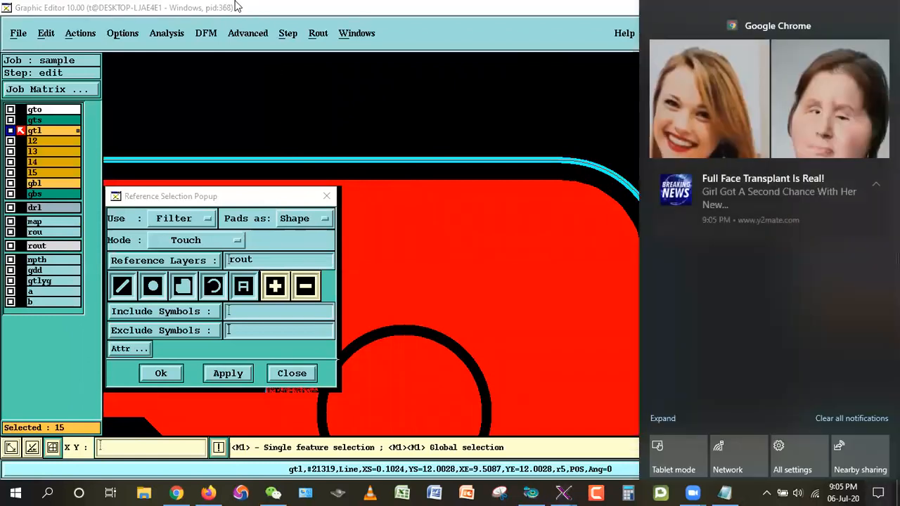
click(233, 4)
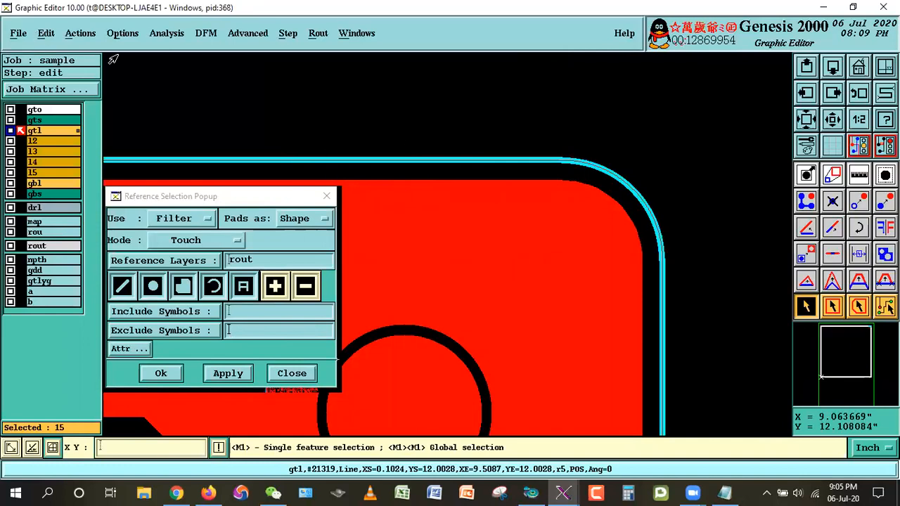
Delete the selected forming-line features from gtl, including those outside the displayed area
click(46, 33)
click(55, 73)
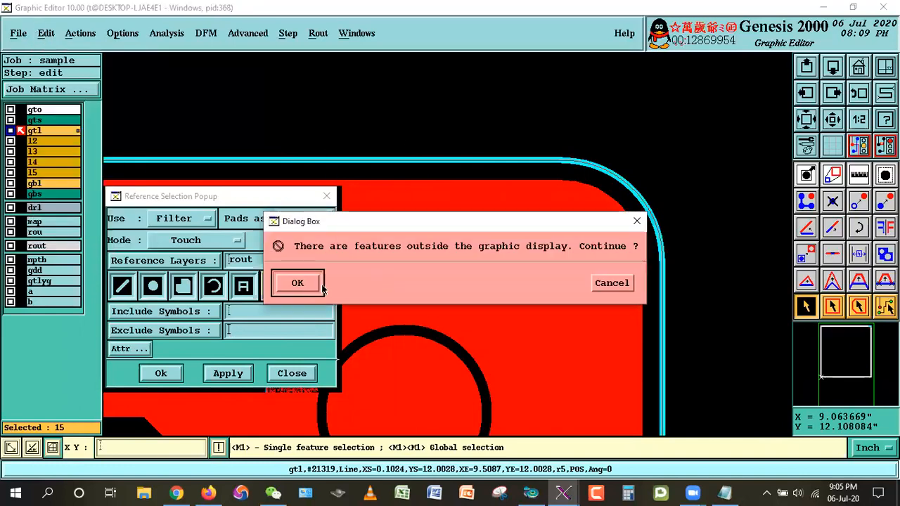
click(298, 281)
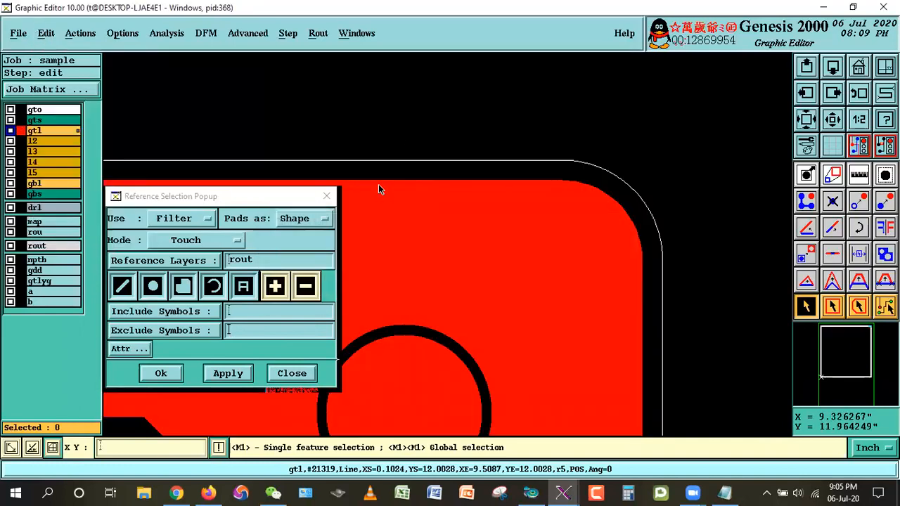
Check the board's lower-right corner on gtl for remaining forming-line features and return to the full board view
click(833, 70)
click(859, 68)
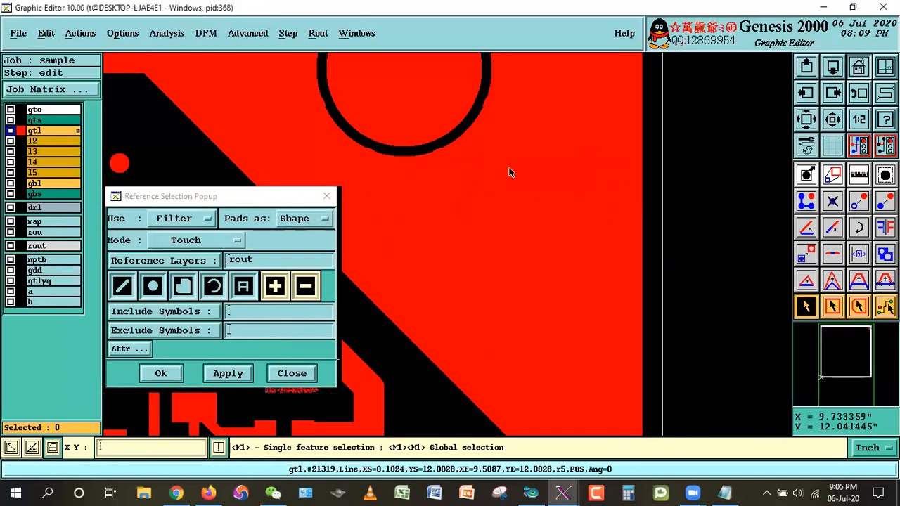
right_click(509, 155)
click(525, 179)
click(531, 275)
click(565, 315)
click(514, 296)
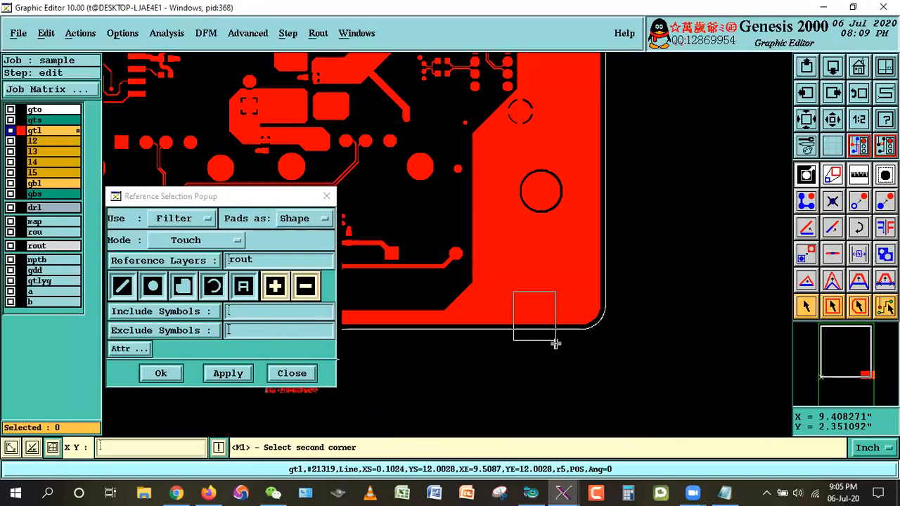
click(558, 345)
click(548, 327)
click(595, 396)
click(859, 69)
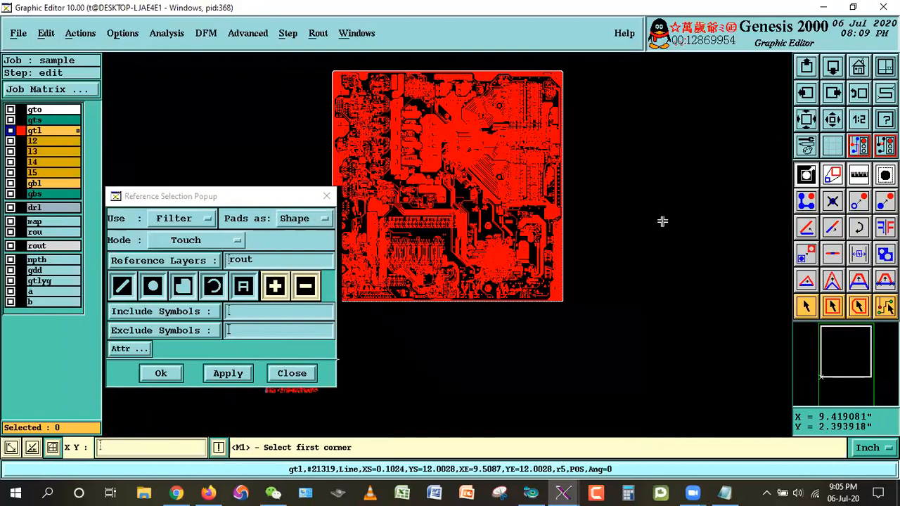
Inspect the board's lower-left corner on gtl for the remaining forming line and return to the full board view
right_click(659, 215)
click(656, 202)
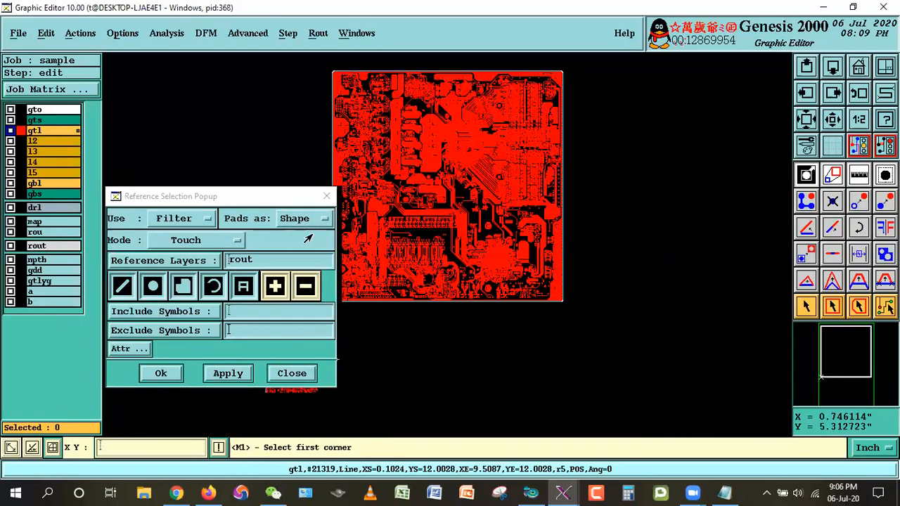
drag(262, 202, 171, 278)
click(307, 268)
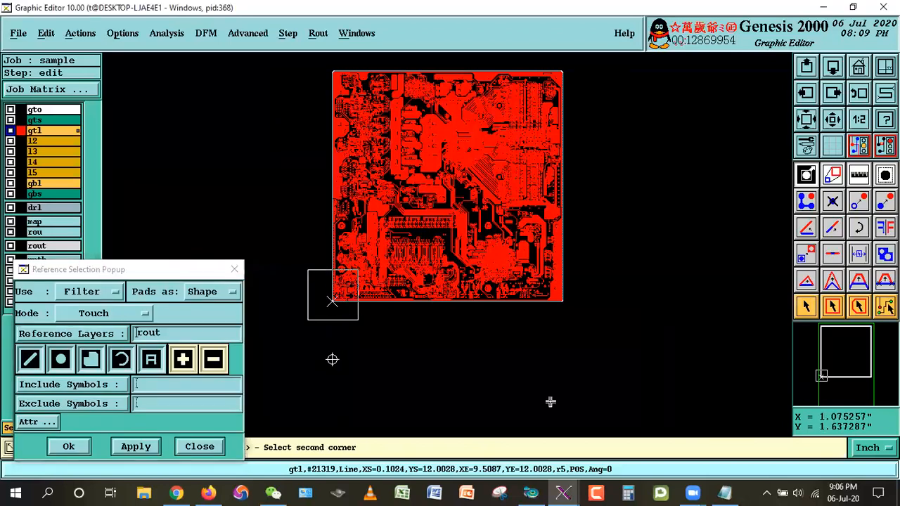
click(359, 318)
click(500, 320)
click(372, 184)
click(616, 352)
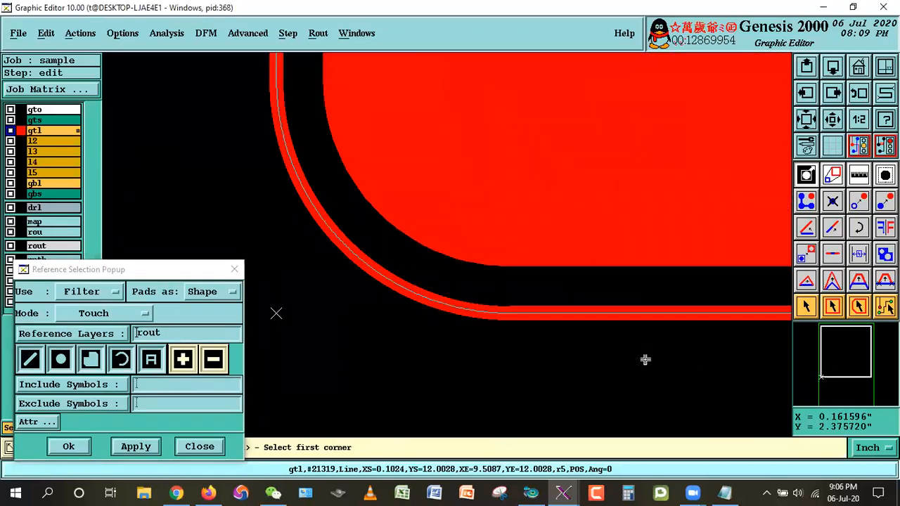
key(Escape)
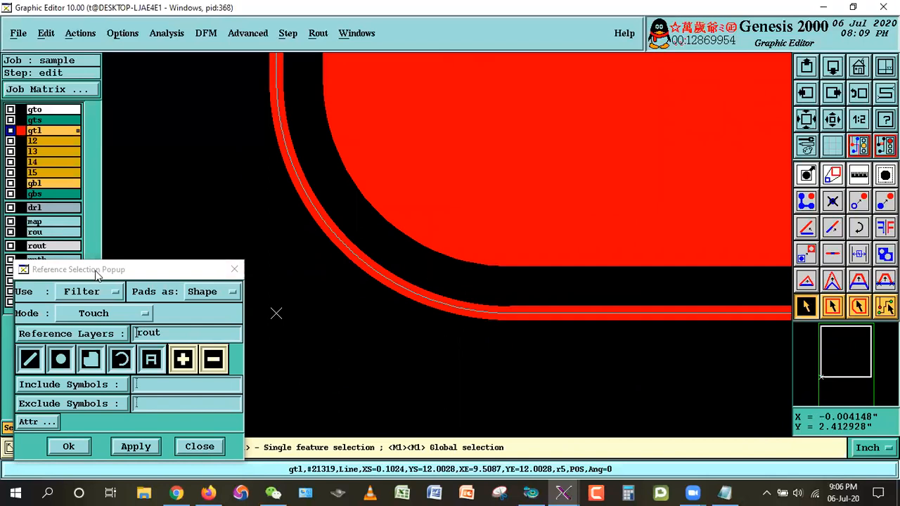
drag(97, 274, 186, 258)
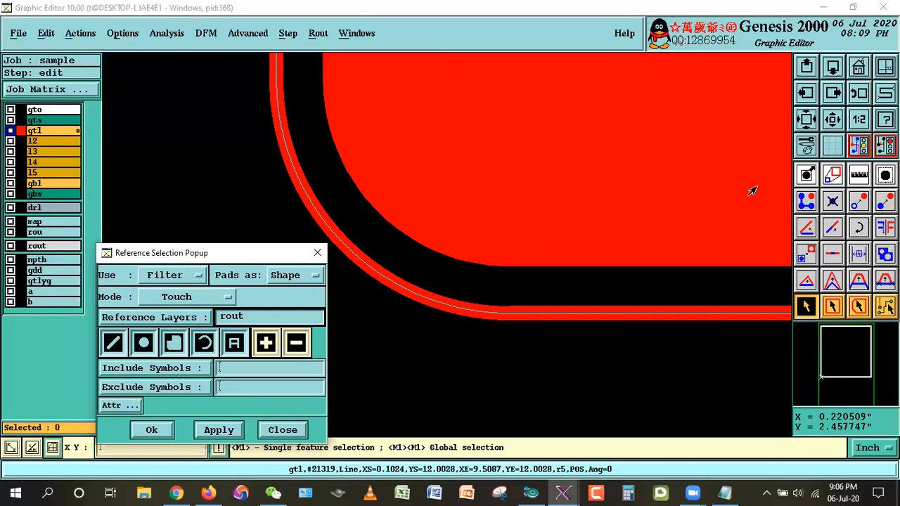
click(859, 66)
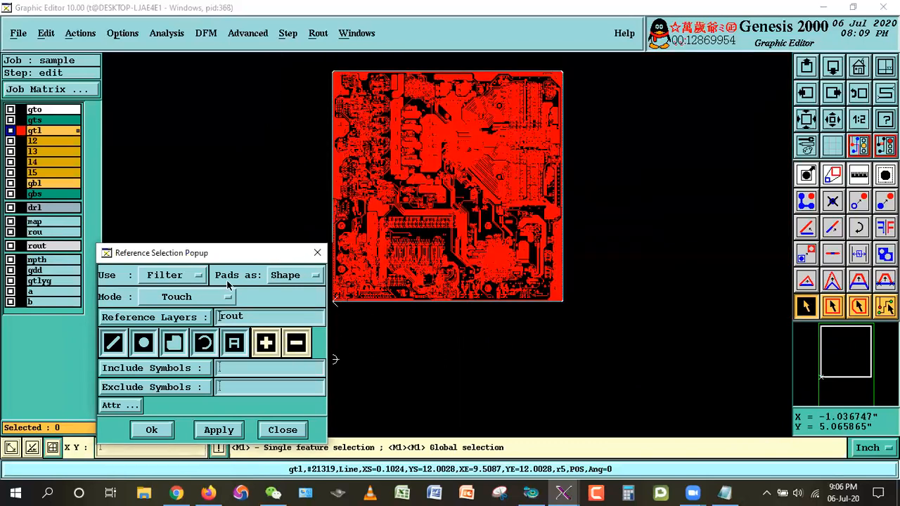
Try the Covered and Disjoint modes for the reference selection and set the mode back to Touch
drag(263, 257, 137, 333)
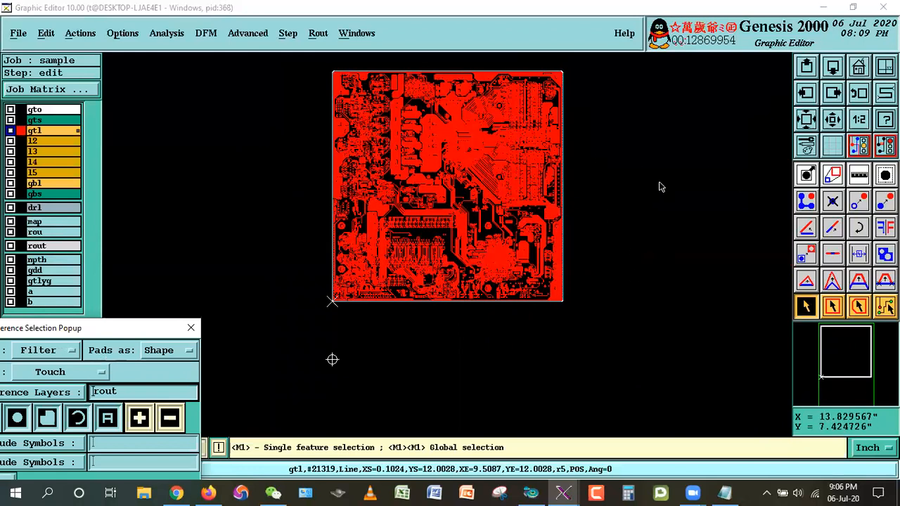
drag(130, 328, 299, 167)
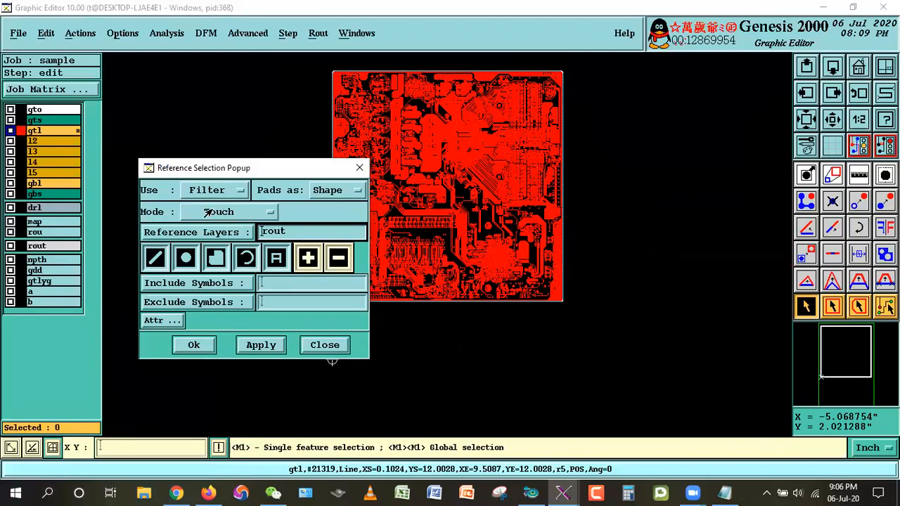
click(208, 211)
click(198, 239)
drag(297, 176, 258, 251)
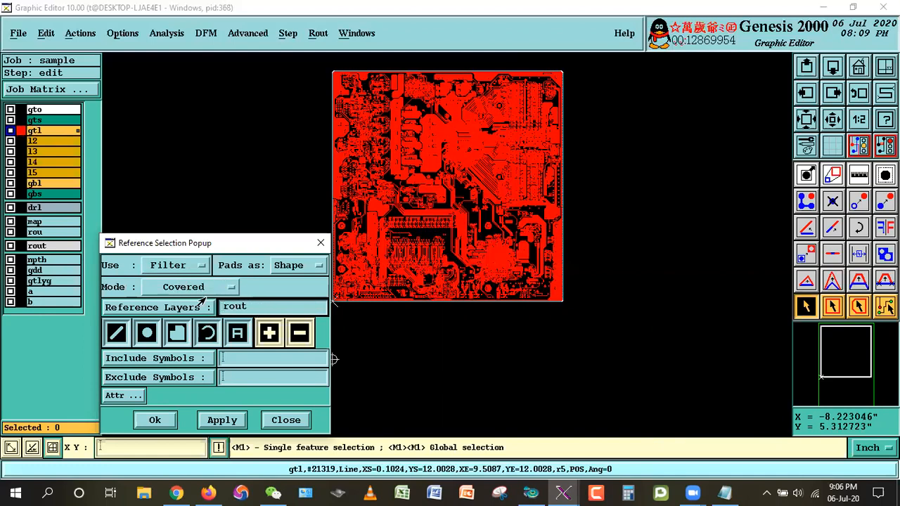
click(189, 289)
click(192, 272)
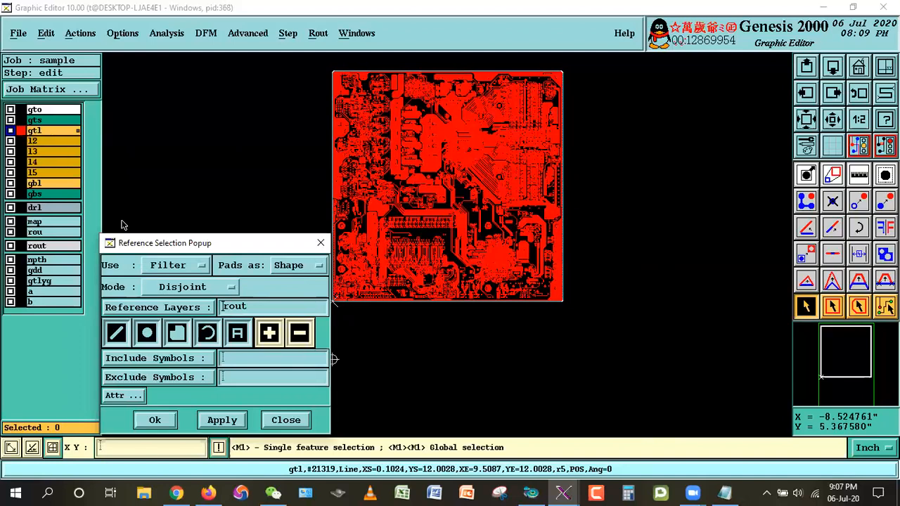
drag(211, 243, 192, 192)
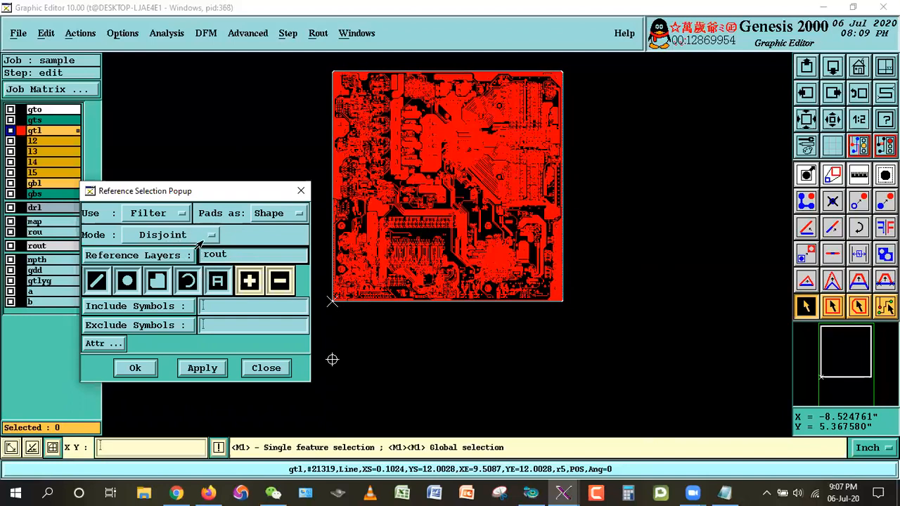
click(152, 235)
click(143, 249)
click(166, 238)
click(147, 204)
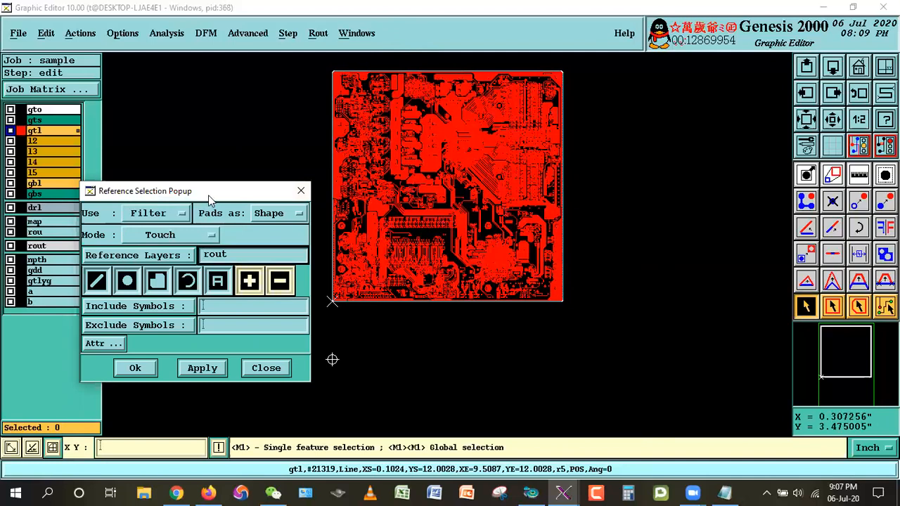
drag(209, 191, 221, 208)
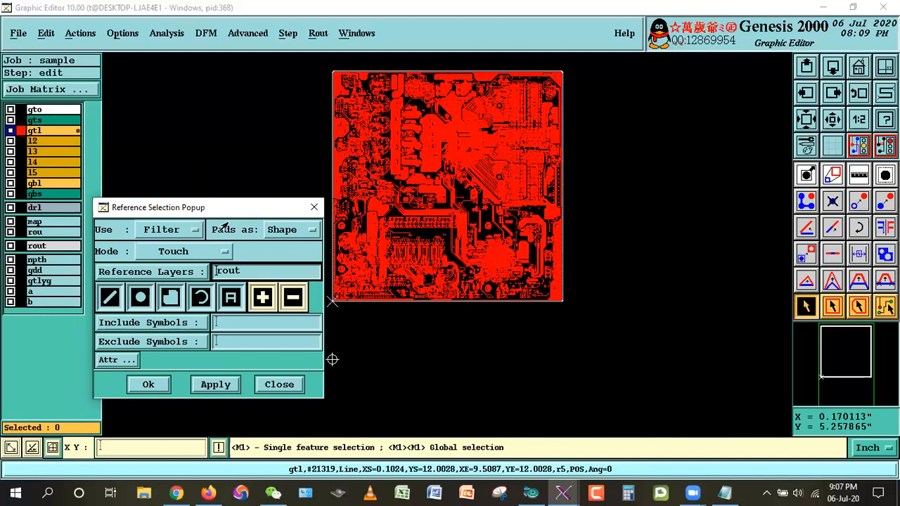
drag(227, 210, 220, 211)
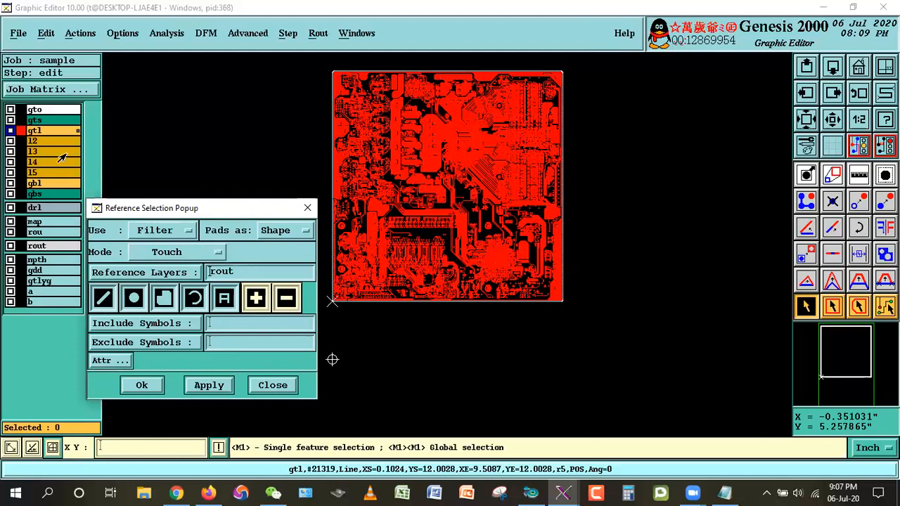
Check the Outer Layer Steps notes and apply the reference selection in Covered mode to gtl, using reference layer rout
click(723, 492)
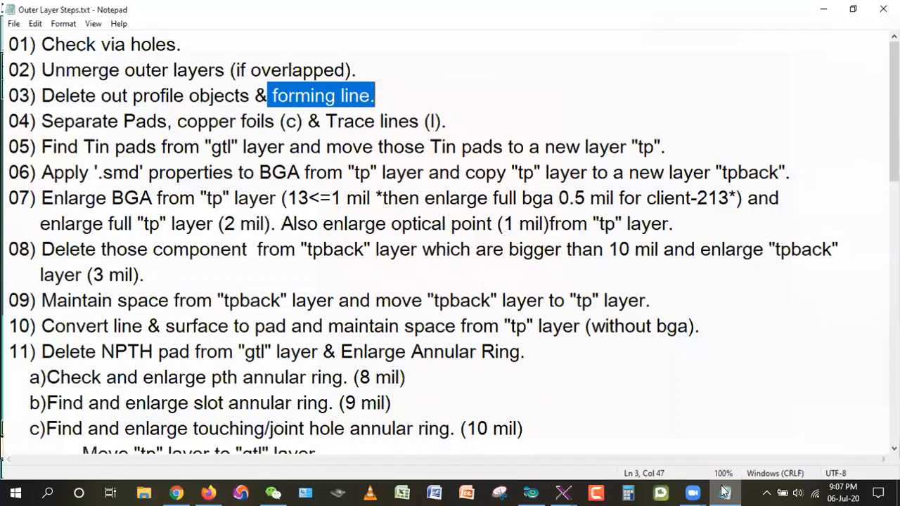
key(alt+Tab)
click(170, 252)
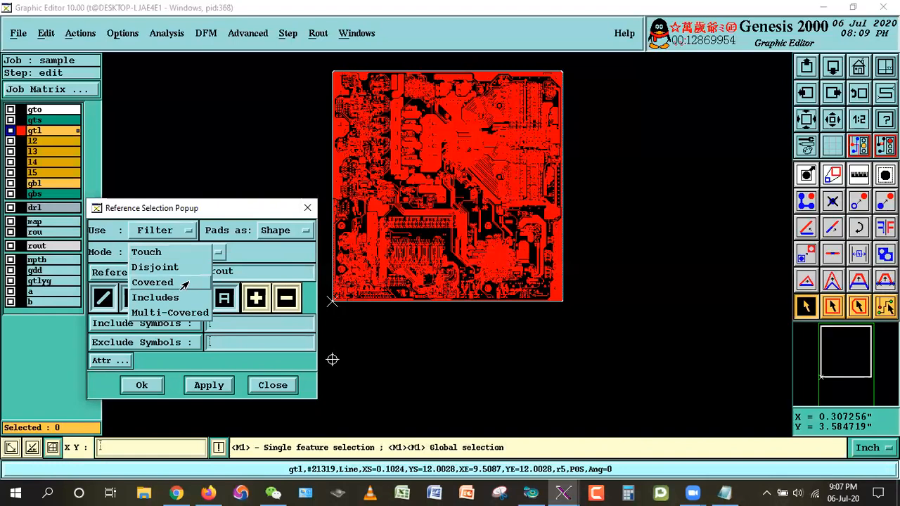
click(179, 281)
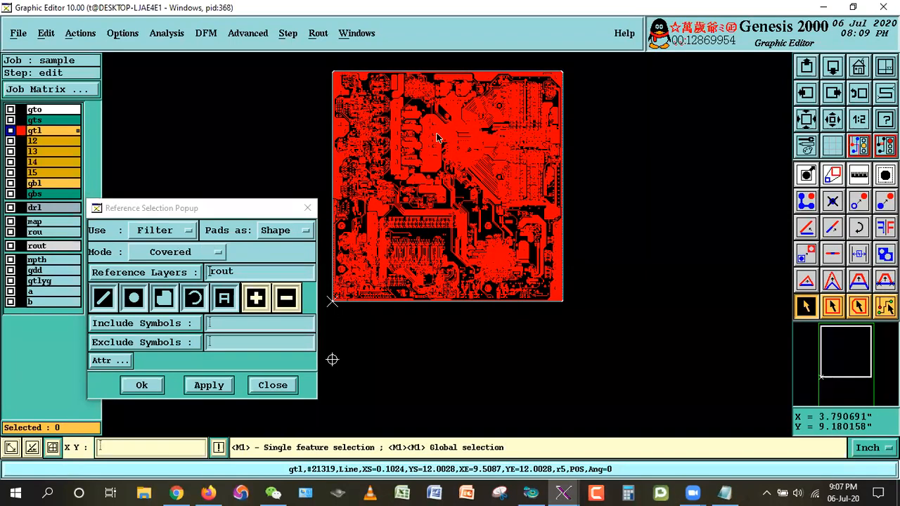
click(208, 387)
drag(258, 209, 231, 306)
Inspect the selected gtl forming line at the board's upper-left corner, both close up and with the neighbouring copper in view
right_click(600, 142)
click(633, 169)
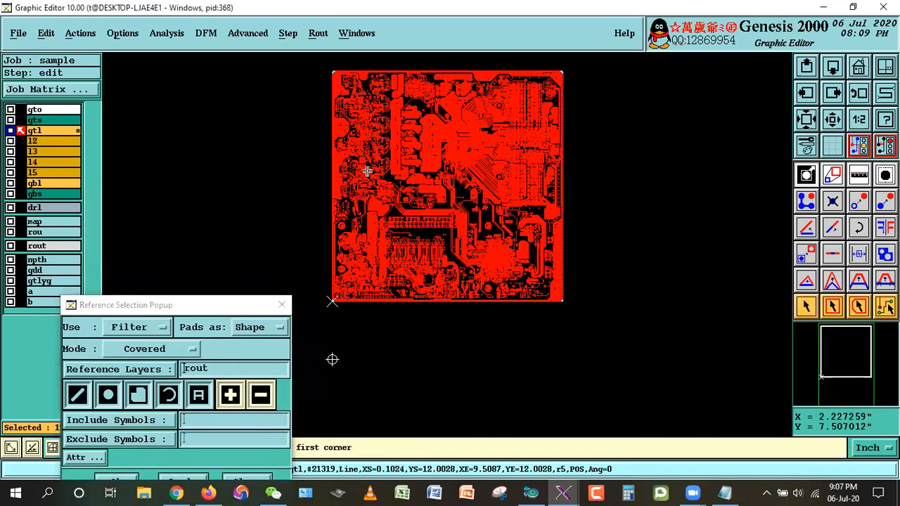
drag(310, 59, 360, 94)
drag(328, 161, 482, 246)
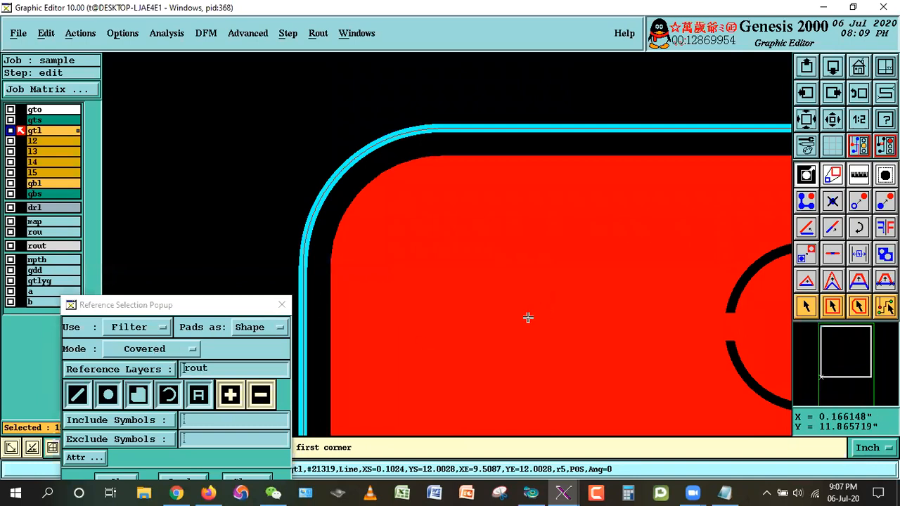
click(806, 306)
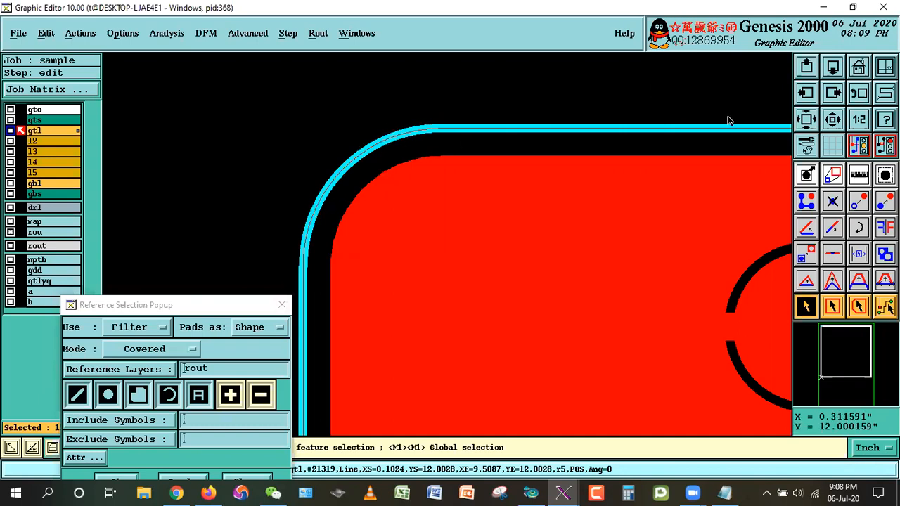
click(832, 119)
click(833, 119)
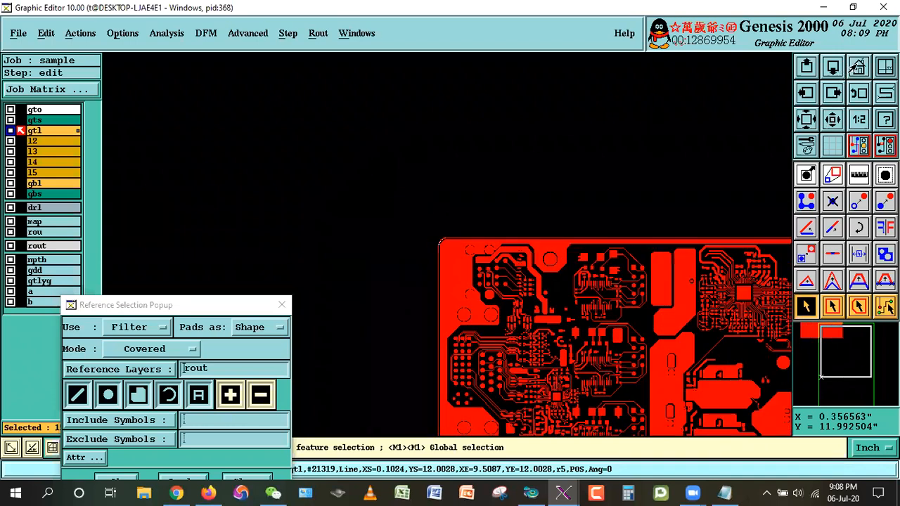
click(853, 69)
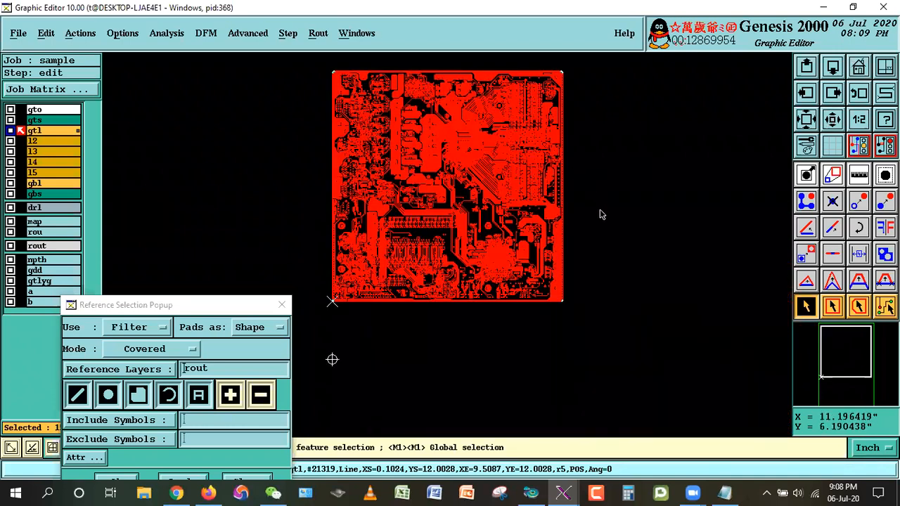
right_click(618, 152)
click(630, 180)
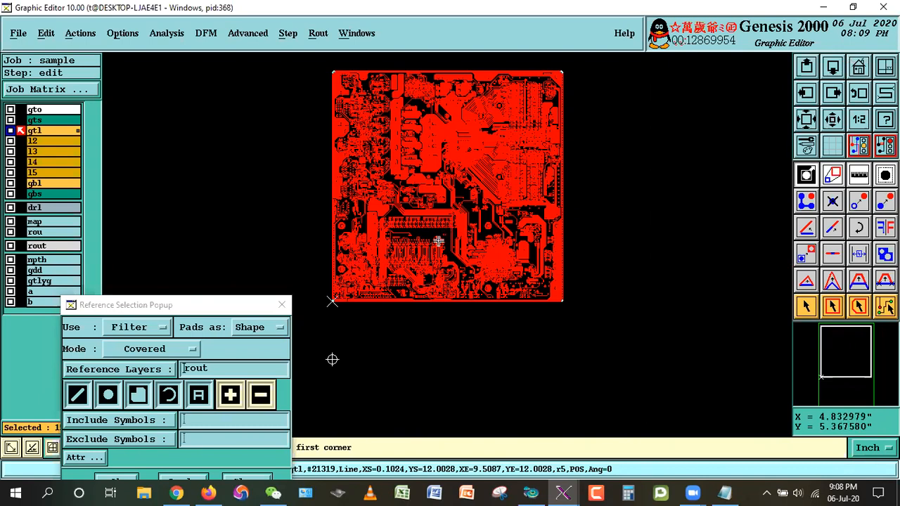
click(319, 61)
click(572, 146)
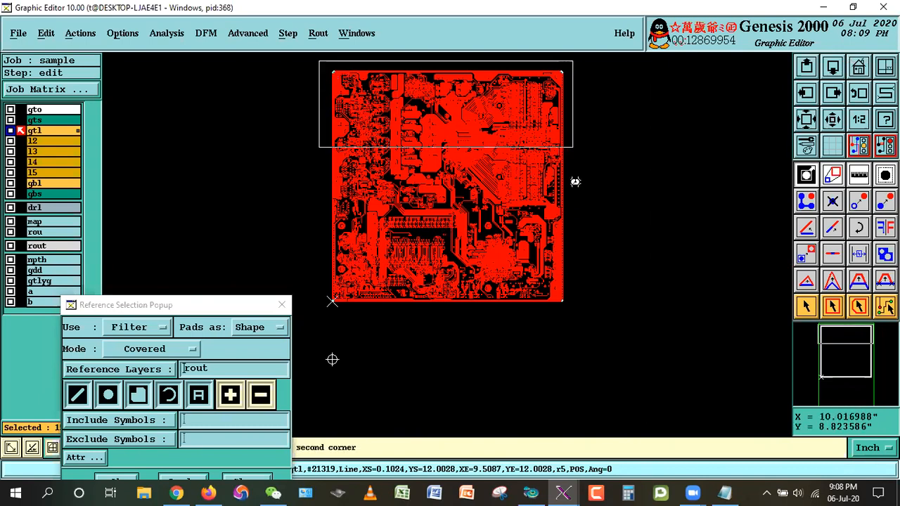
click(129, 136)
click(162, 180)
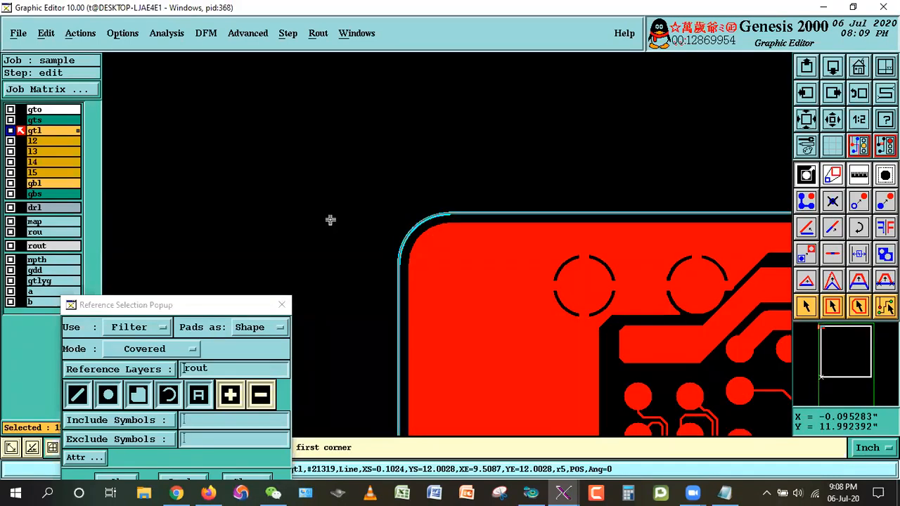
click(806, 307)
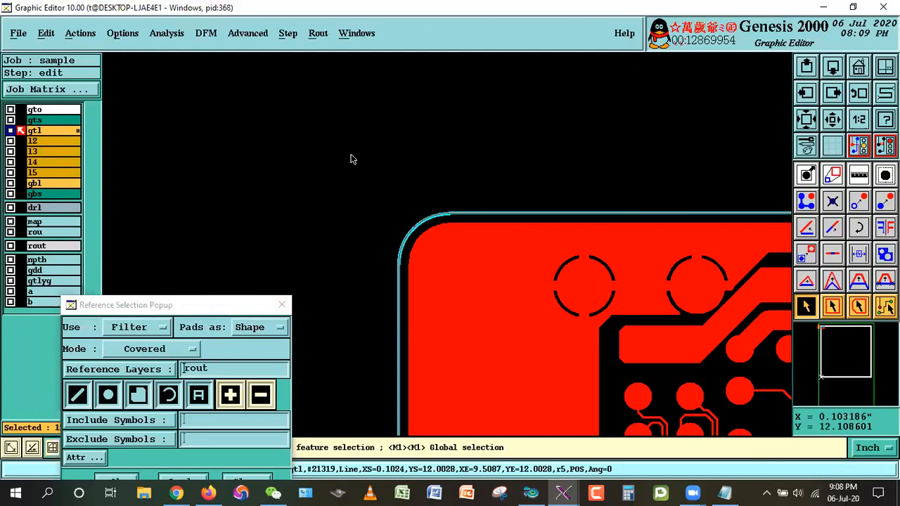
Delete the selected forming-line features from gtl, close the reference selection popup and show the full board
click(46, 33)
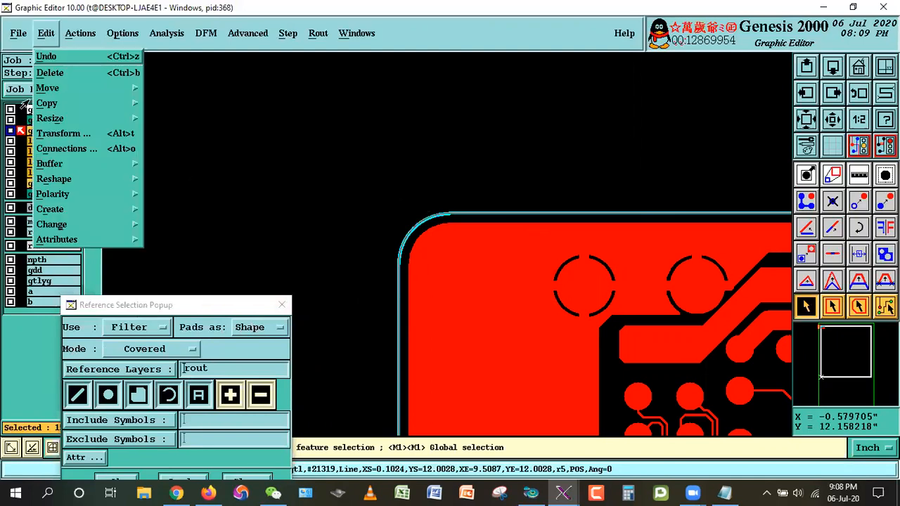
click(63, 86)
click(301, 282)
drag(201, 310, 305, 141)
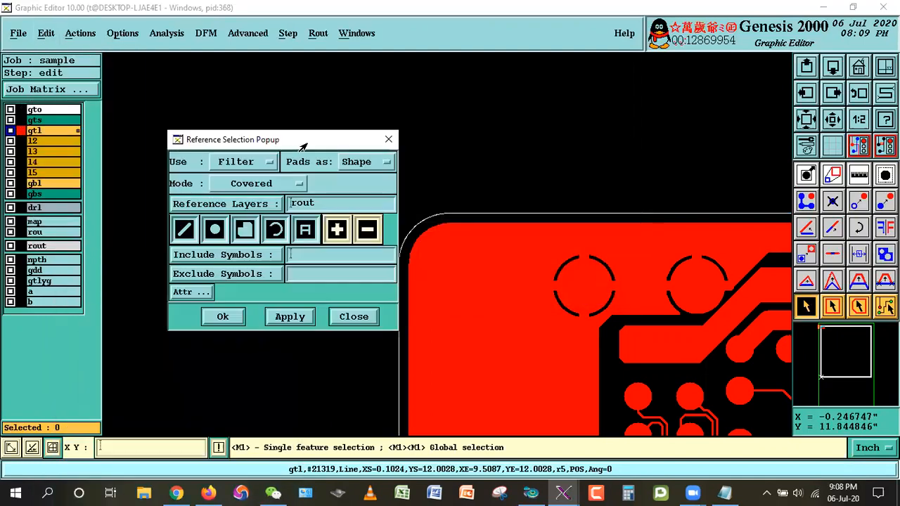
click(356, 317)
click(859, 66)
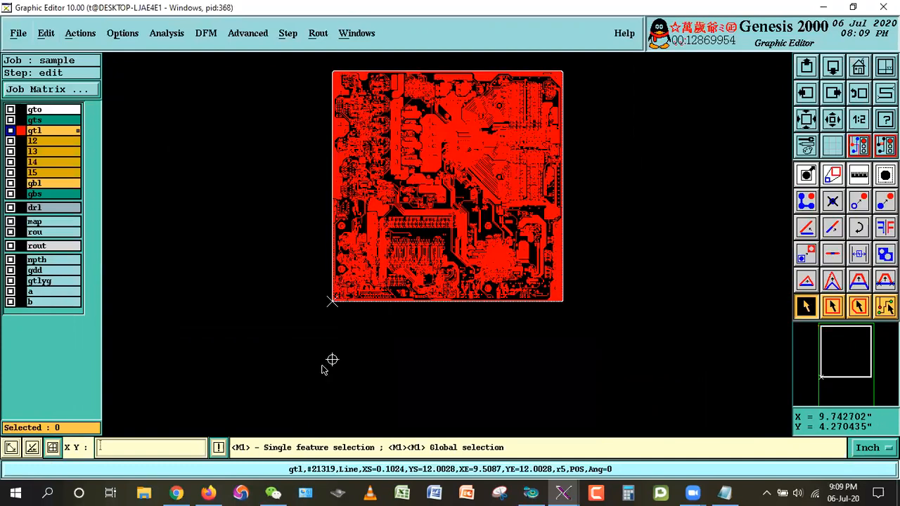
Switch to the Outer Layer Steps.txt notes and review steps 02 and 03 on unmerging layers and deleting the forming line
key(alt+Tab)
click(209, 169)
drag(40, 99, 398, 92)
click(398, 92)
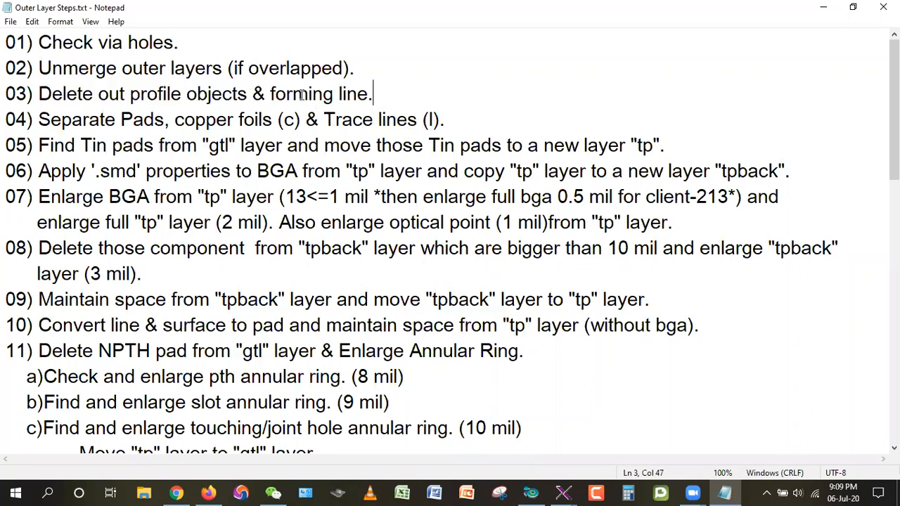
drag(9, 65, 403, 96)
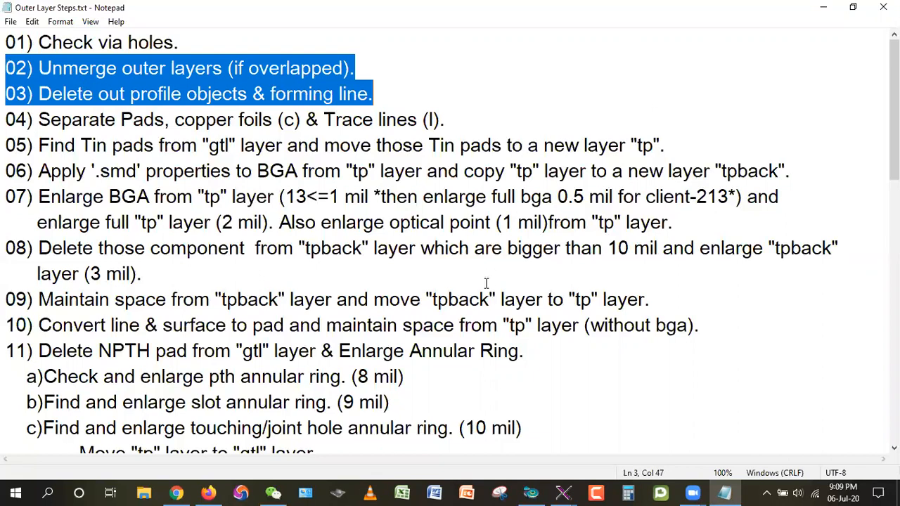
click(386, 161)
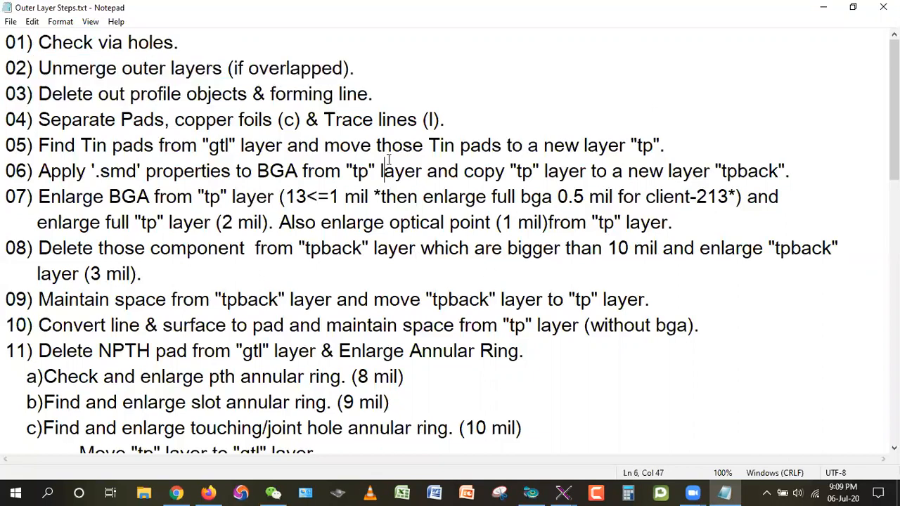
Review step 04 on separating pads, copper foils and trace lines, and return to the Genesis 2000 Graphic Editor
drag(7, 122, 465, 122)
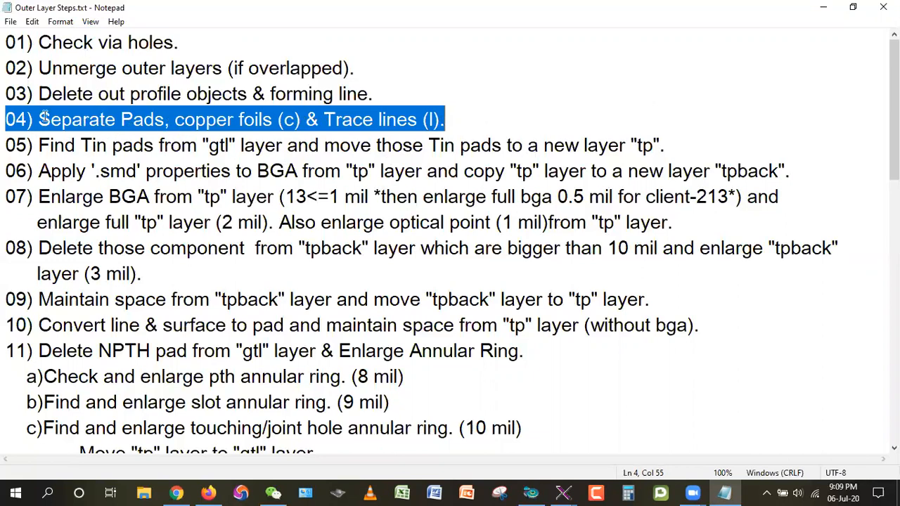
drag(41, 118, 61, 120)
mouse_move(117, 123)
mouse_down()
mouse_move(27, 121)
mouse_move(422, 120)
mouse_up()
click(113, 127)
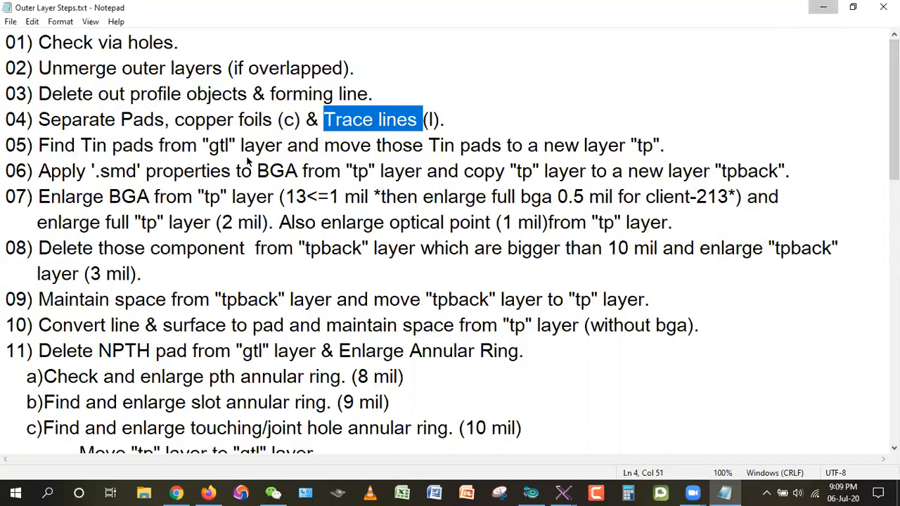
click(824, 7)
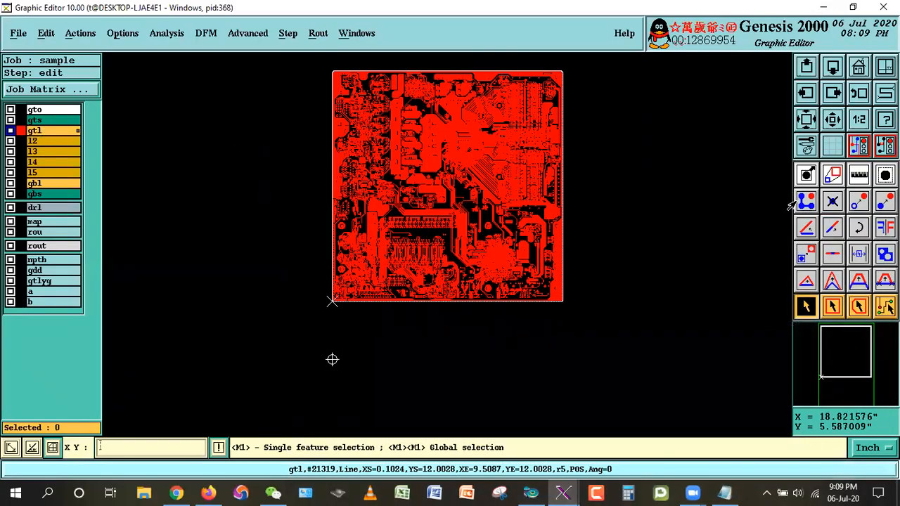
Frame the whole gtl board, pick a single trace line on it and clear that selection
click(806, 175)
click(320, 58)
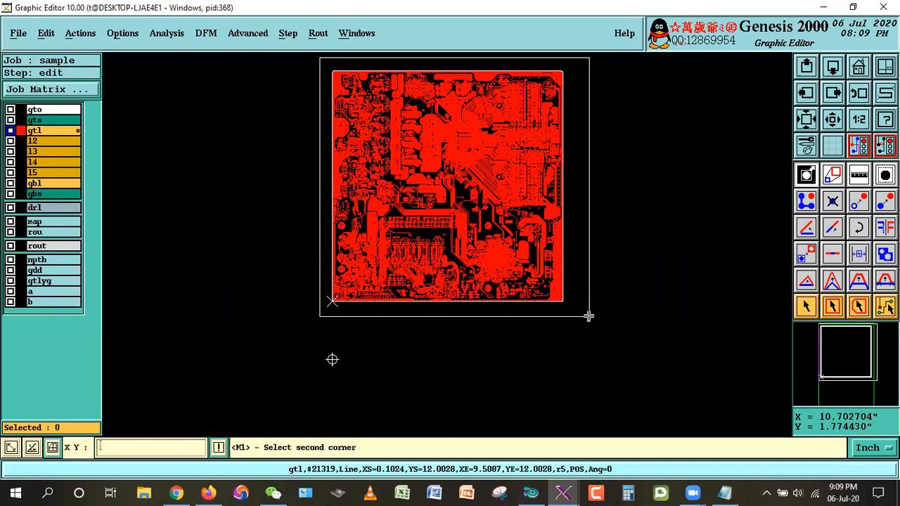
click(599, 318)
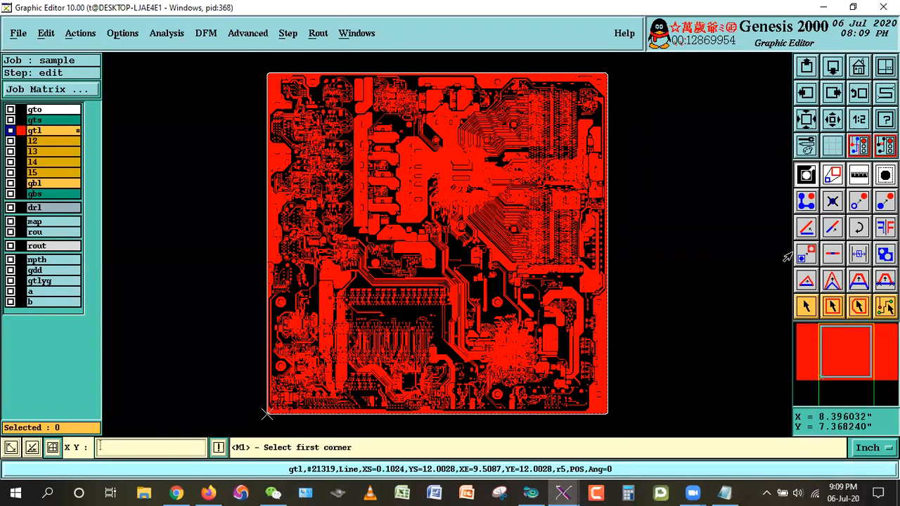
click(807, 306)
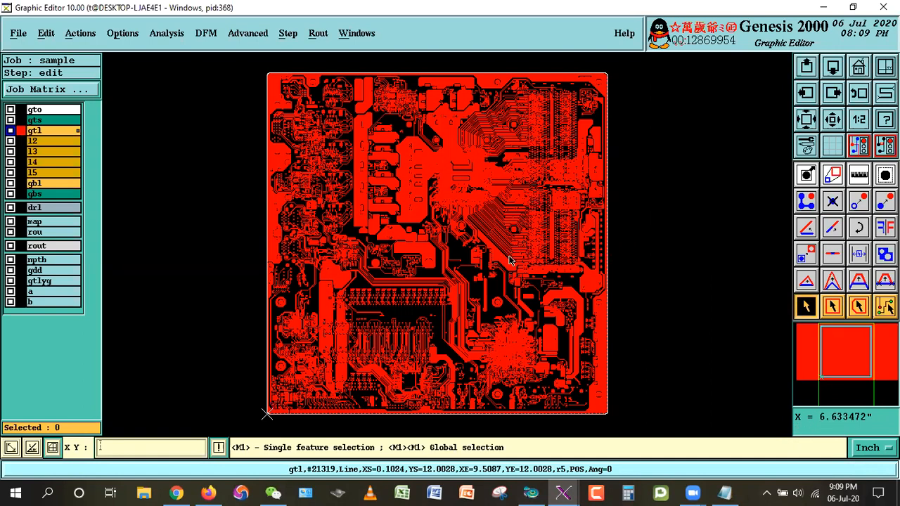
click(506, 113)
click(658, 149)
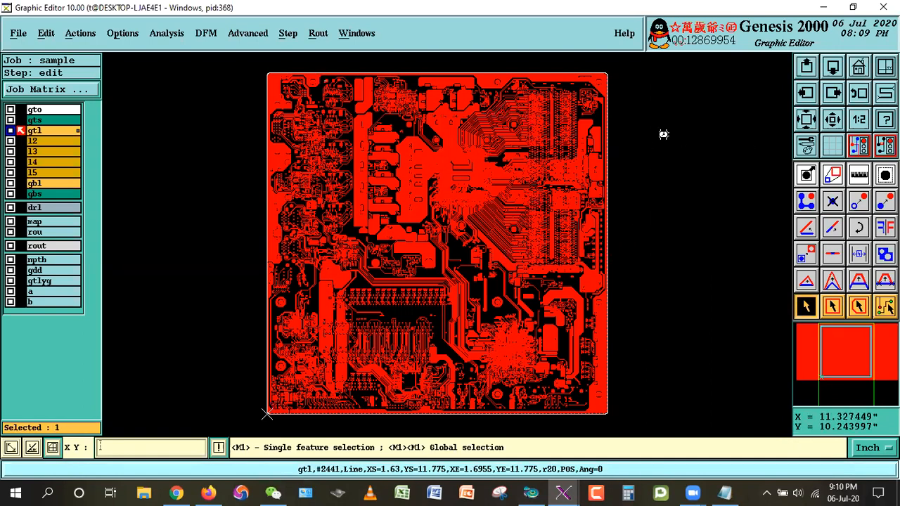
Pick the large copper surface in the board's upper middle, select all gtl surfaces globally, and pick one nearby trace line, clearing each selection
click(443, 149)
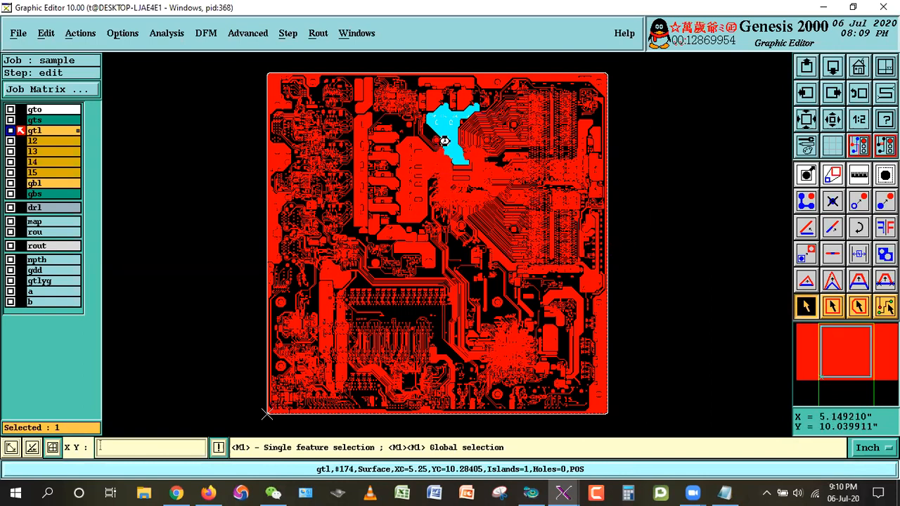
double_click(446, 141)
click(727, 182)
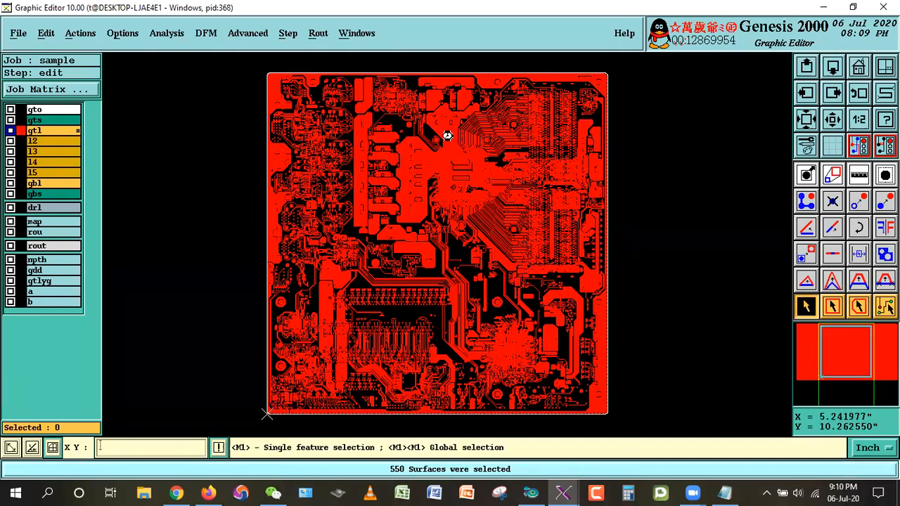
click(453, 143)
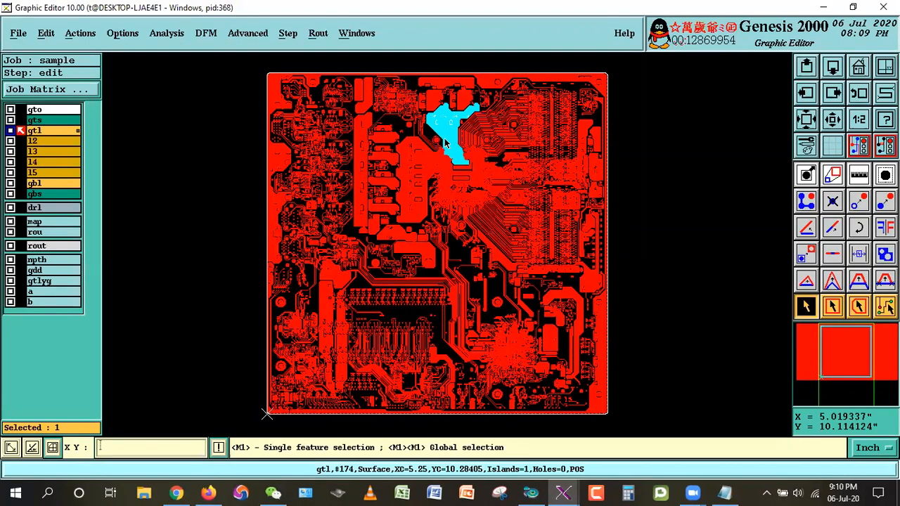
click(696, 194)
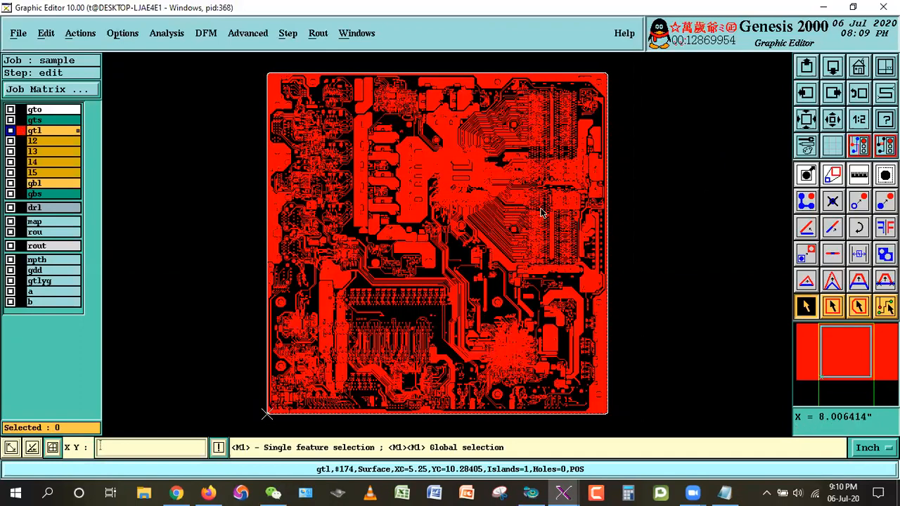
click(488, 110)
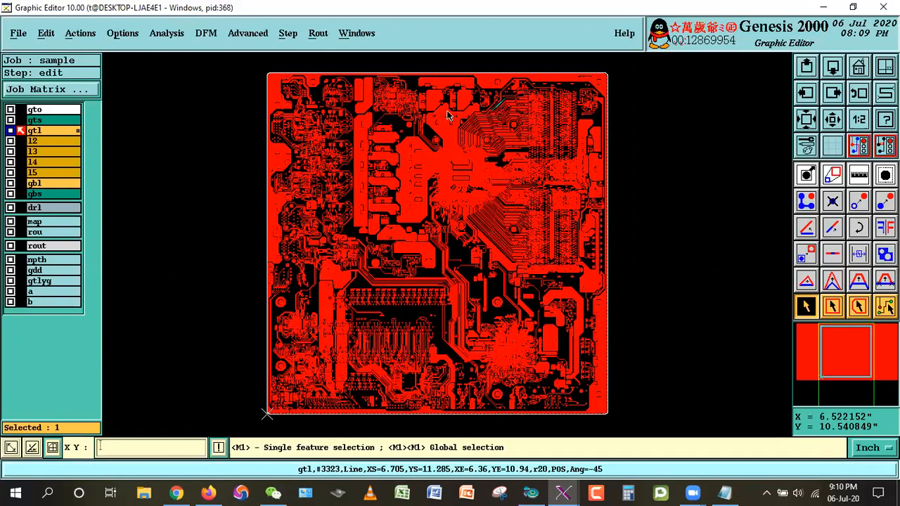
click(648, 158)
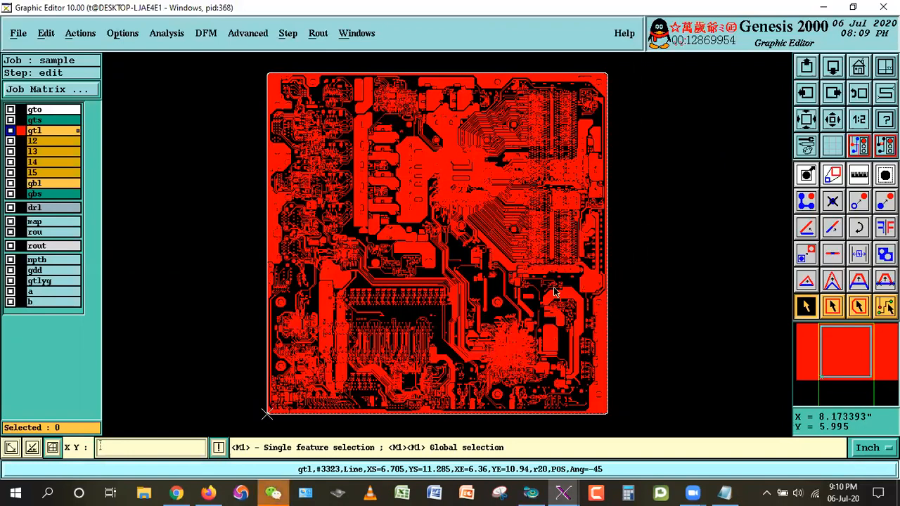
Switch to WeChat, reply "ok" to the contact's file, ask "19b complete ???" and minimize the chat
click(273, 492)
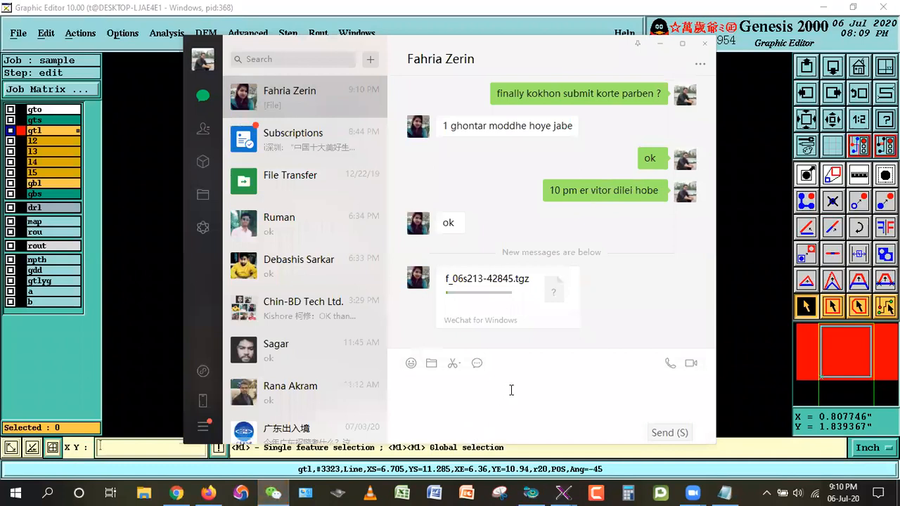
text(ok)
key(Return)
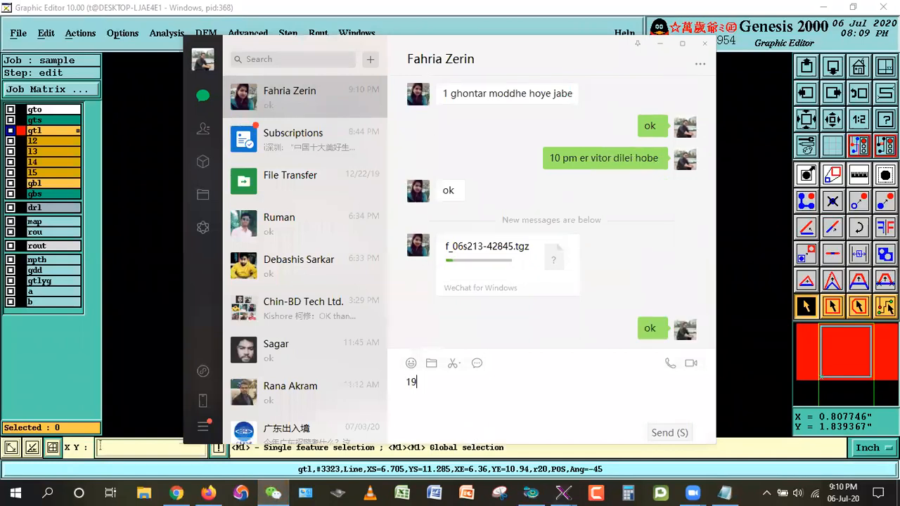
text(19b complete ???)
key(Return)
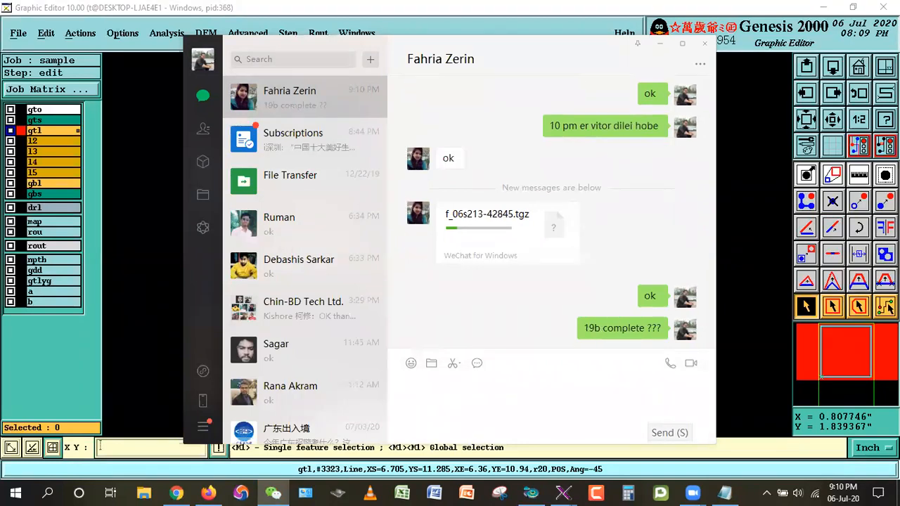
click(659, 44)
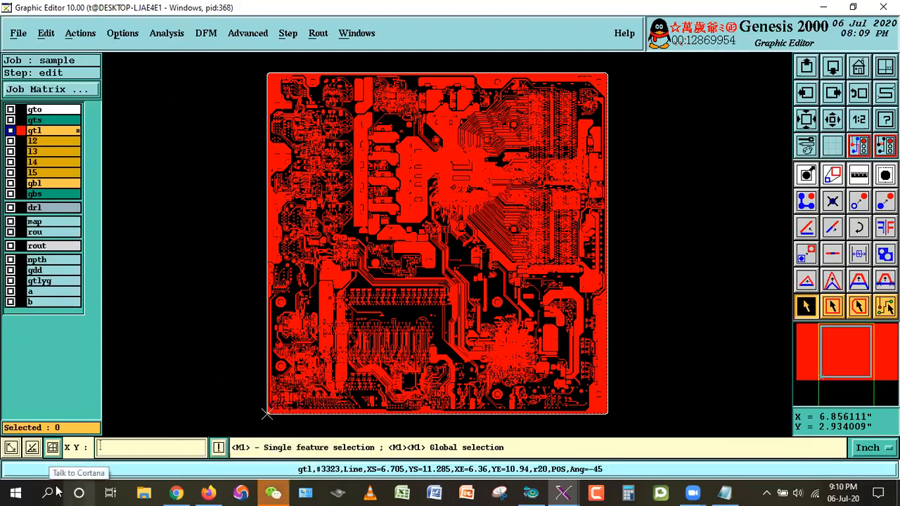
Reopen the WeChat conversation, answer "ok" and return to the Genesis 2000 Graphic Editor
click(273, 493)
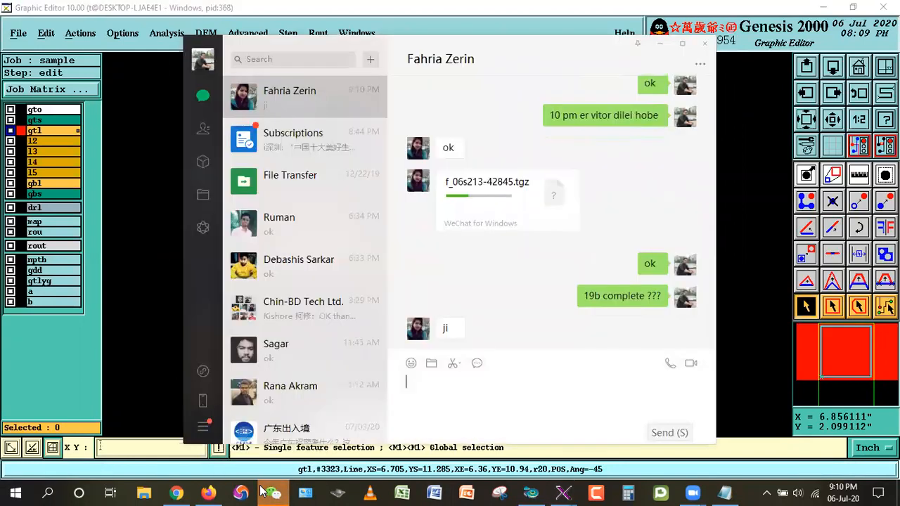
text(ok)
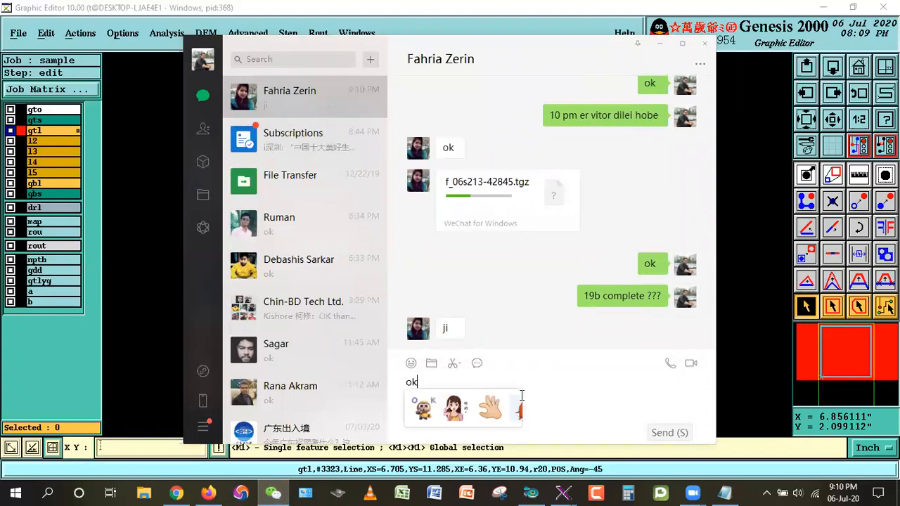
key(Return)
click(660, 43)
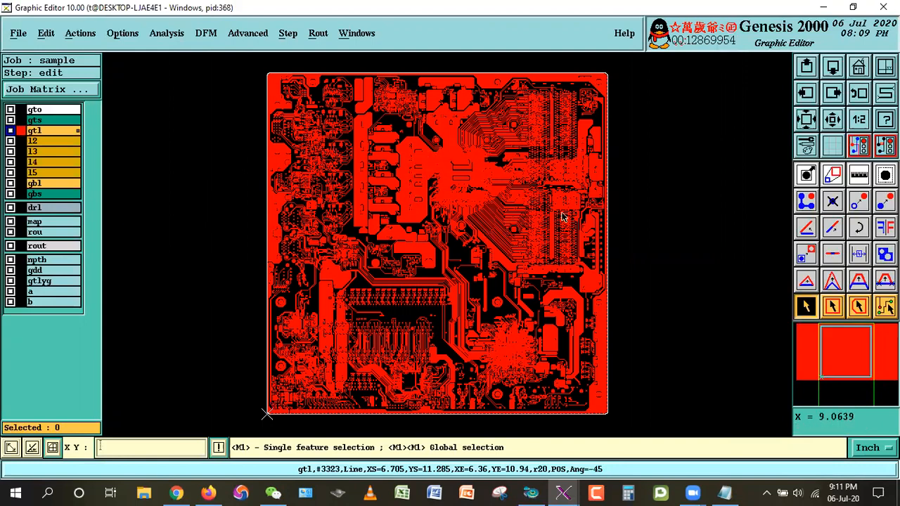
Delete layers a and b in the Job Matrix and close the matrix
click(56, 87)
scroll(92, 211, down, 4)
drag(83, 194, 87, 207)
key(Delete)
key(Return)
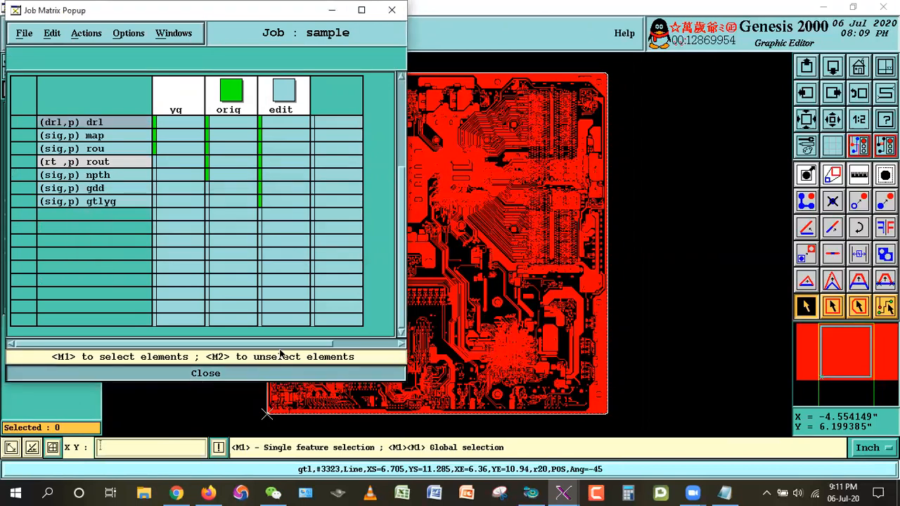
click(280, 373)
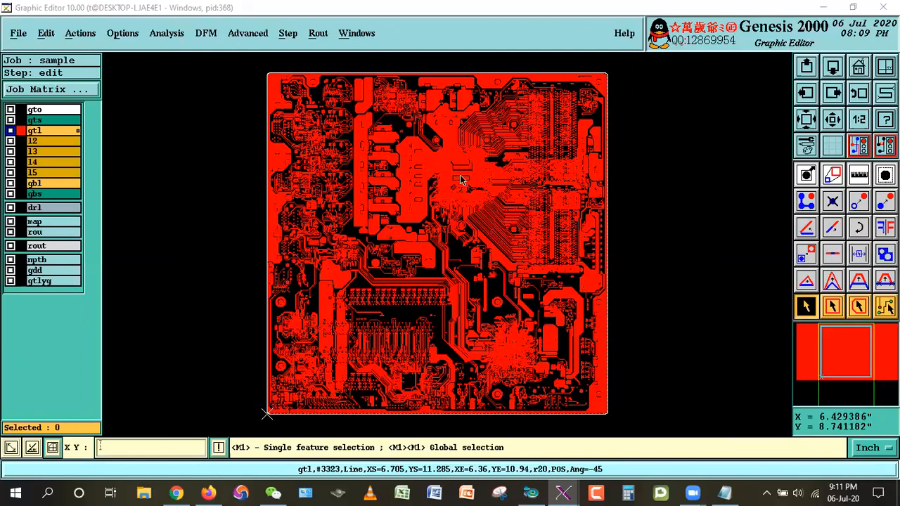
click(42, 37)
mouse_move(44, 89)
click(151, 108)
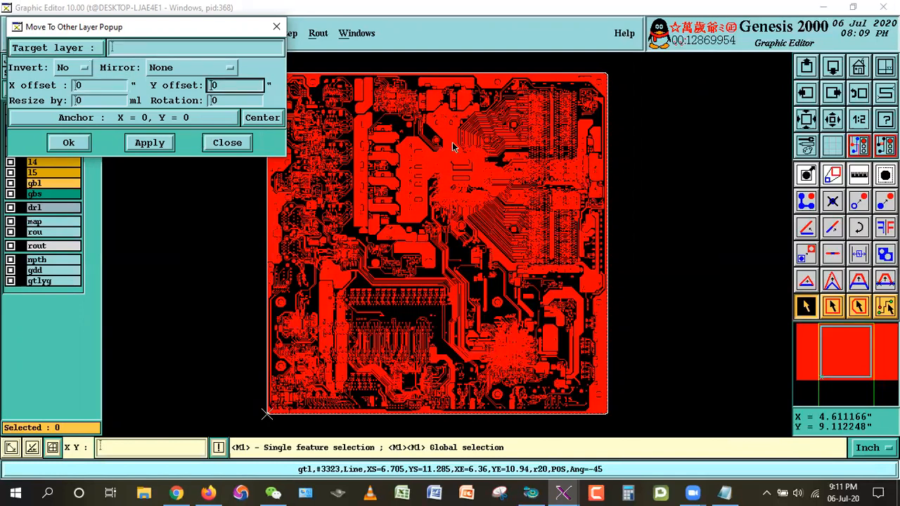
click(227, 143)
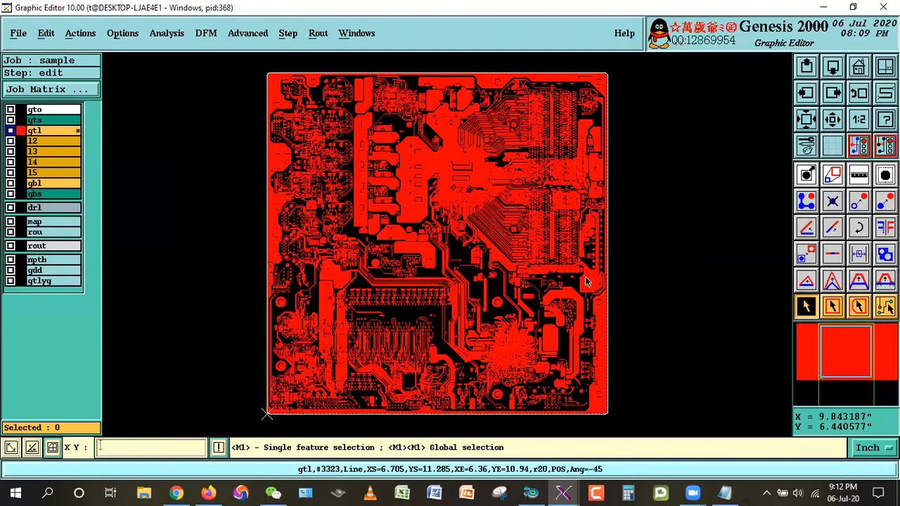
Select only the pads on gtl with the features filter kept at All Profile, close the filter and clear the selection
click(875, 119)
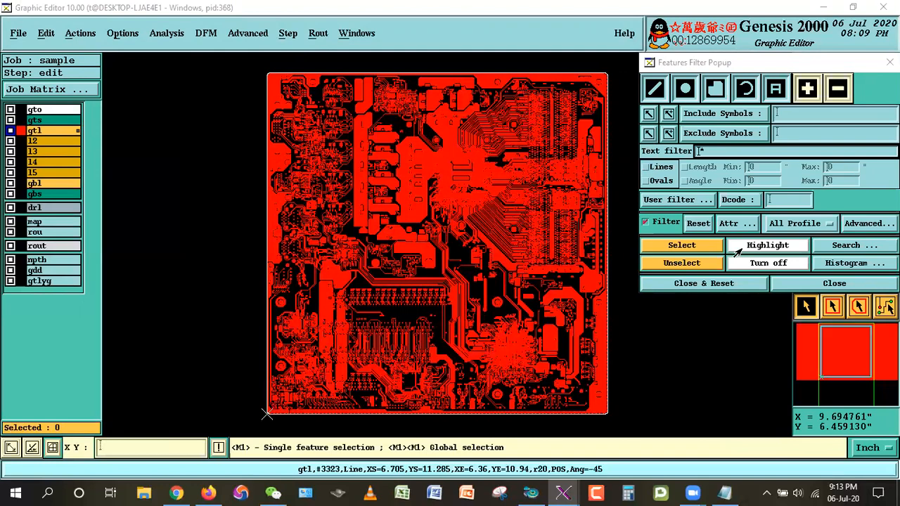
click(788, 224)
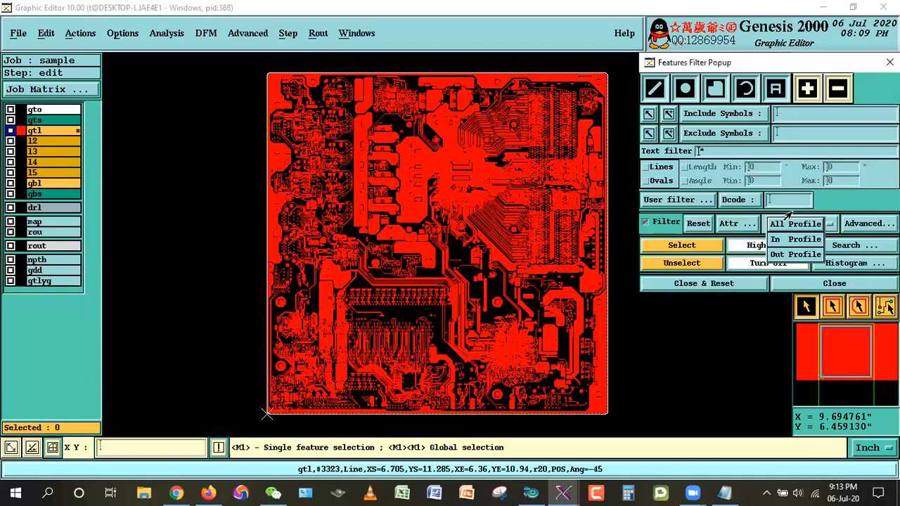
click(791, 224)
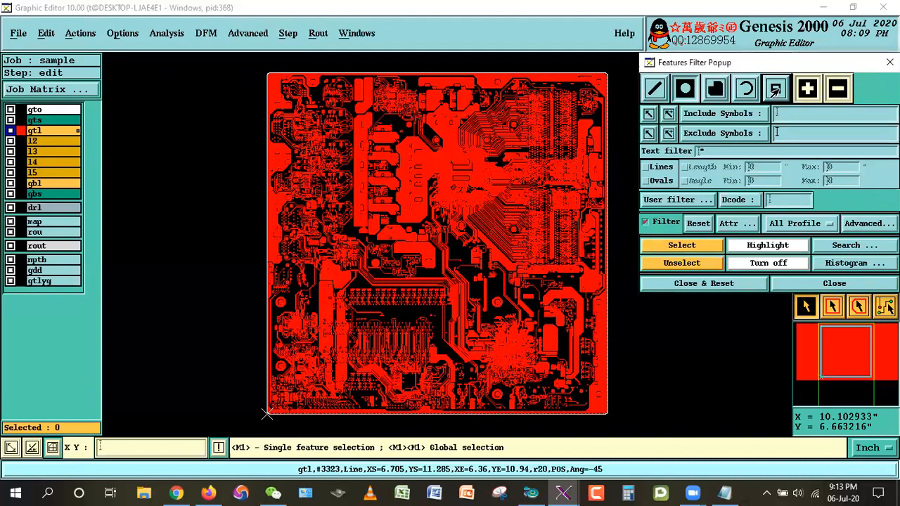
click(682, 245)
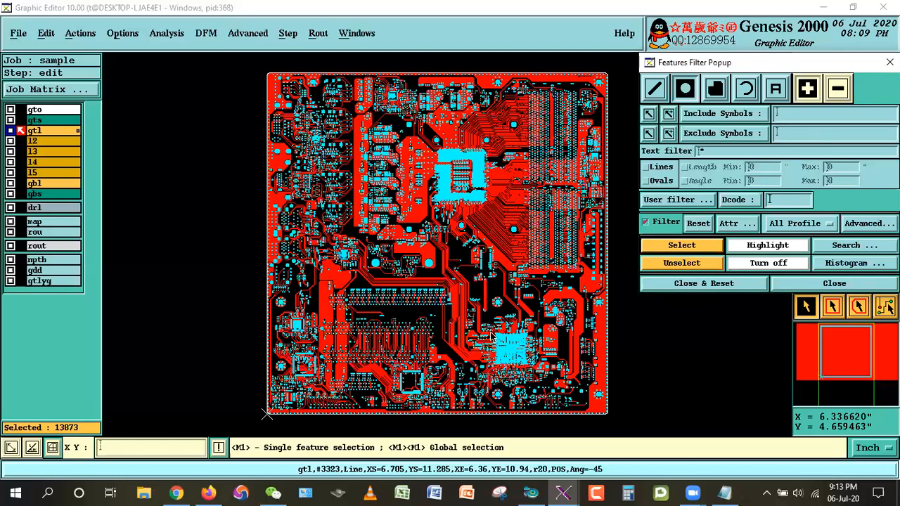
click(672, 284)
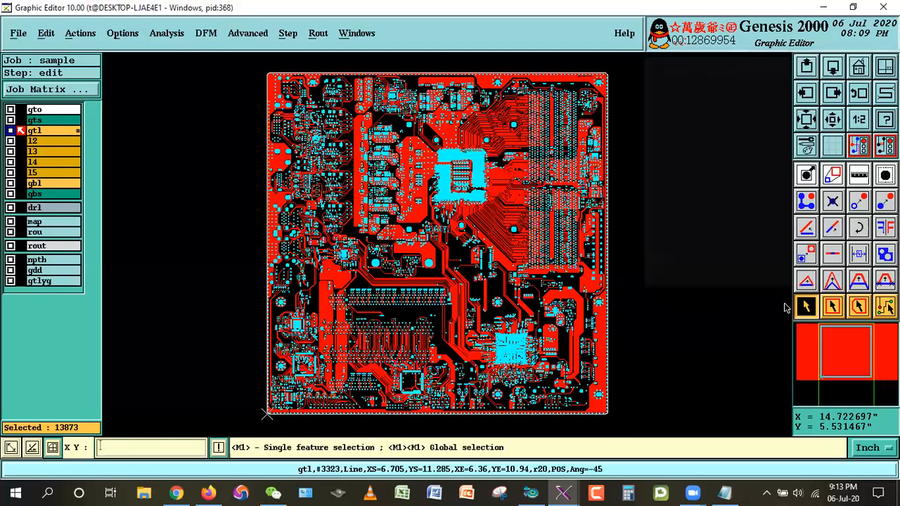
click(886, 176)
Reopen the features filter, limit it to pads, and select everything on gtl except the pads
right_click(806, 307)
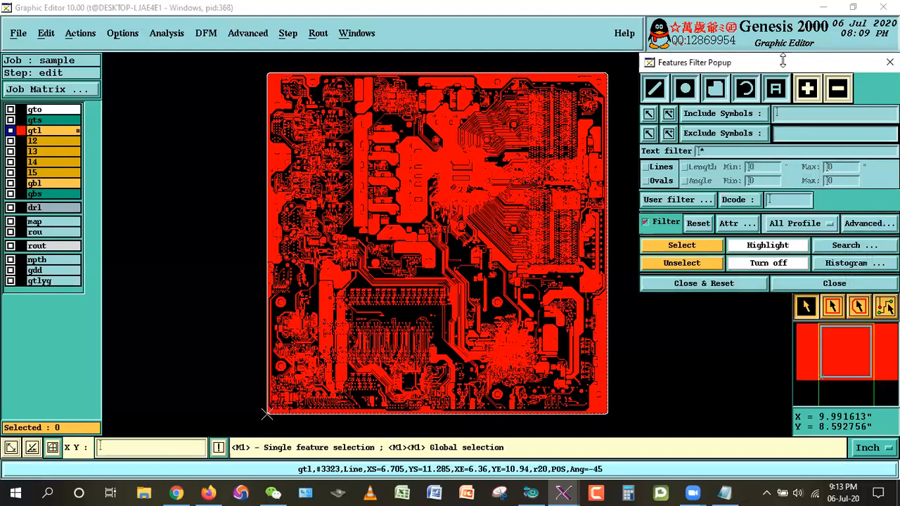
drag(790, 69, 774, 125)
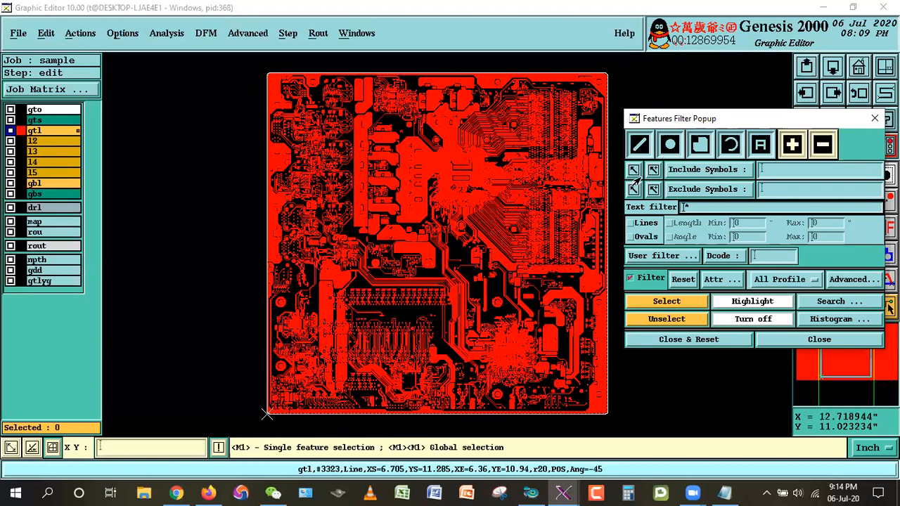
click(669, 145)
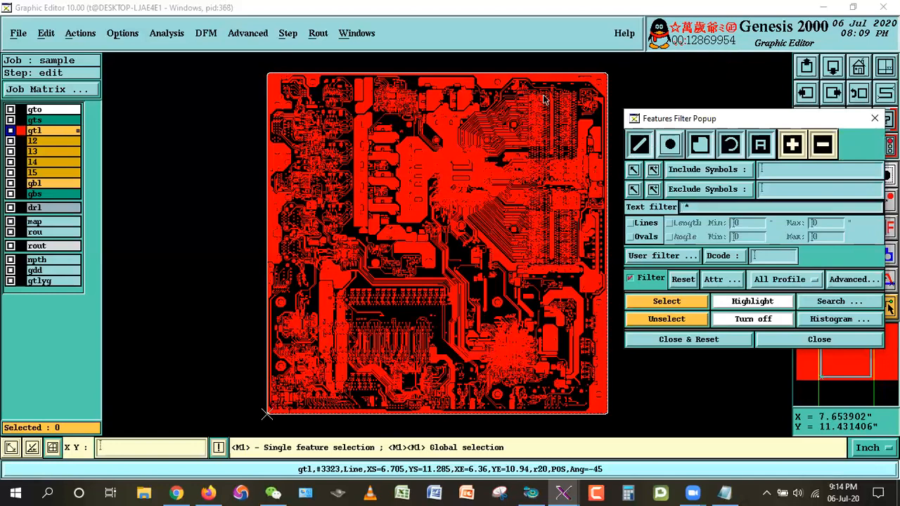
click(672, 302)
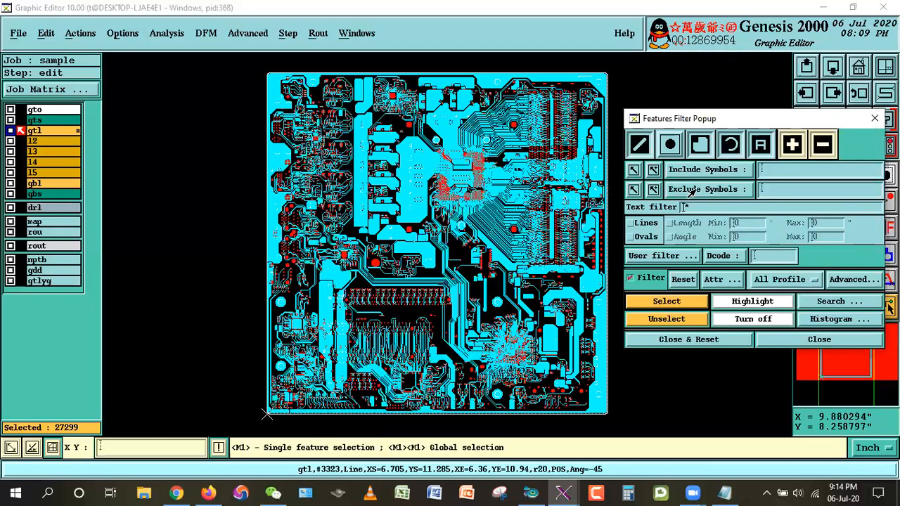
Move the selected gtl copper surfaces and trace lines to a new layer tc and shift the move popup off the layer list
click(45, 33)
mouse_move(51, 89)
click(285, 106)
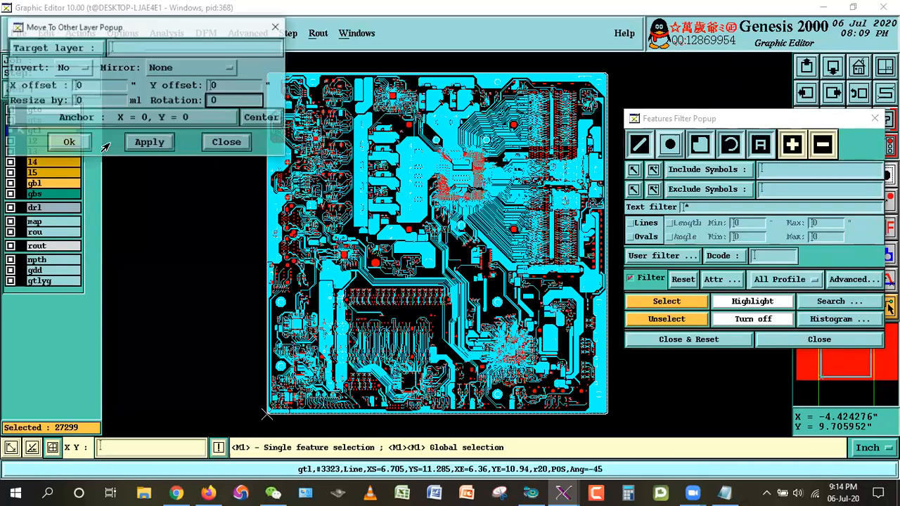
text(tc)
click(150, 143)
click(354, 285)
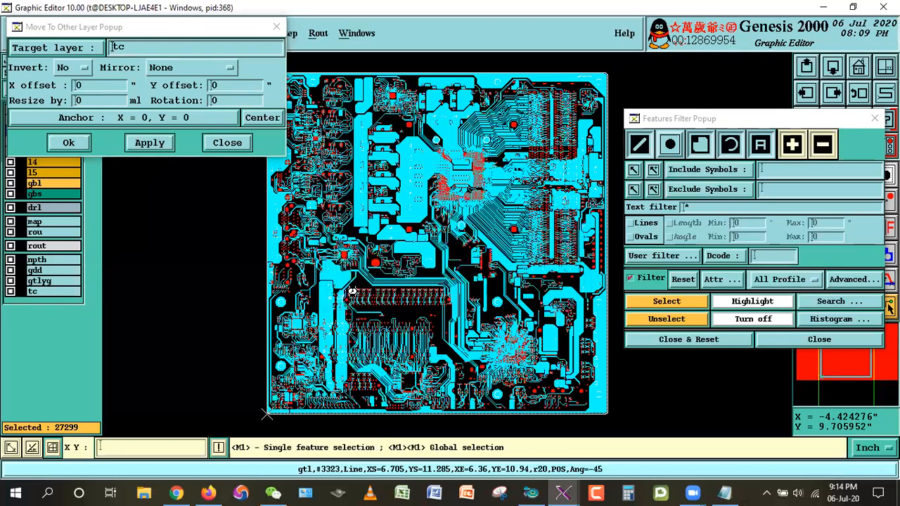
drag(184, 27, 181, 348)
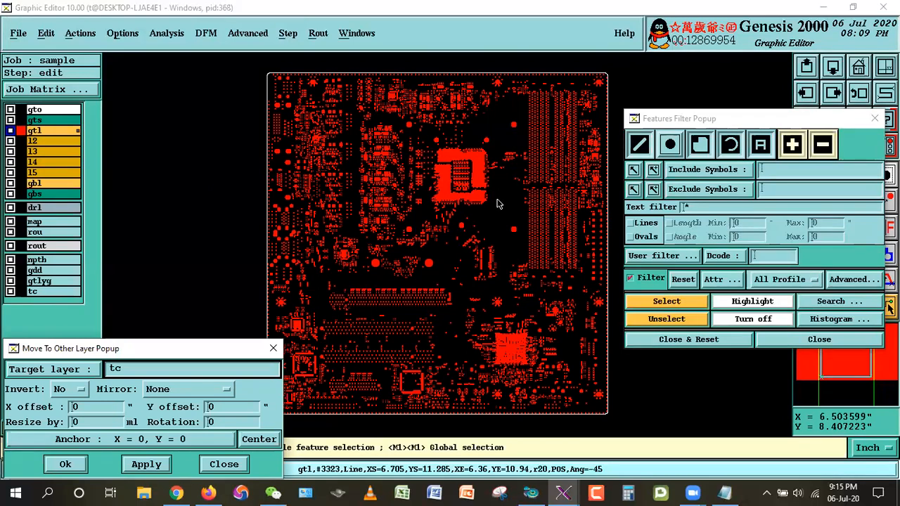
Undo the move of the copper and trace features from gtl to tc
right_click(389, 181)
click(413, 207)
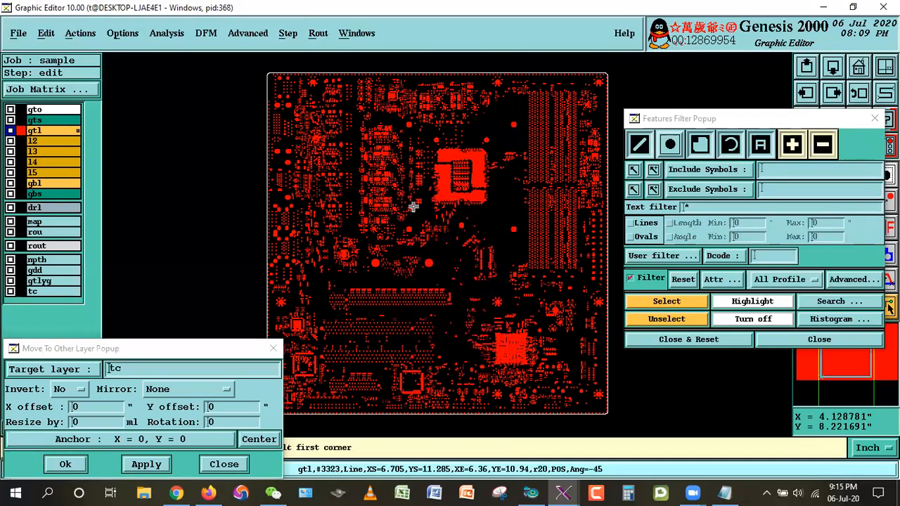
key(Return)
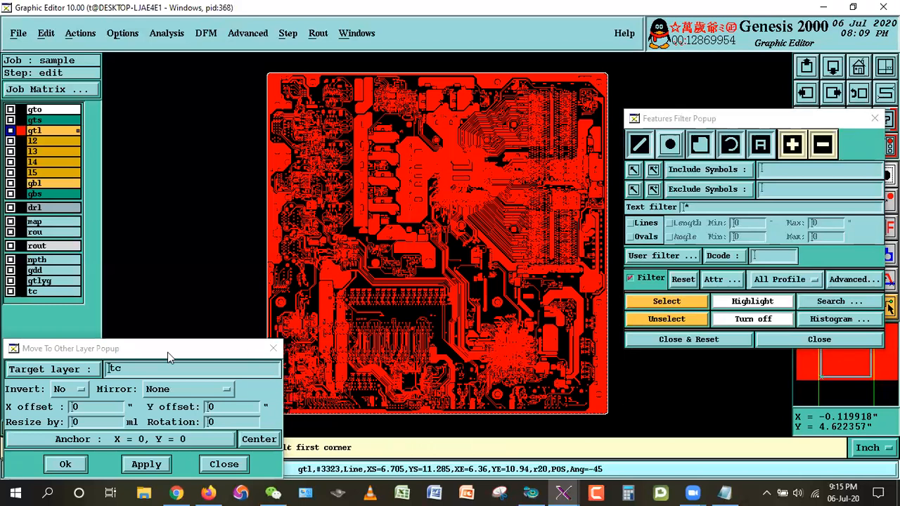
Close the move popup, then reset and close the features filter
drag(151, 350, 130, 320)
click(202, 435)
click(703, 339)
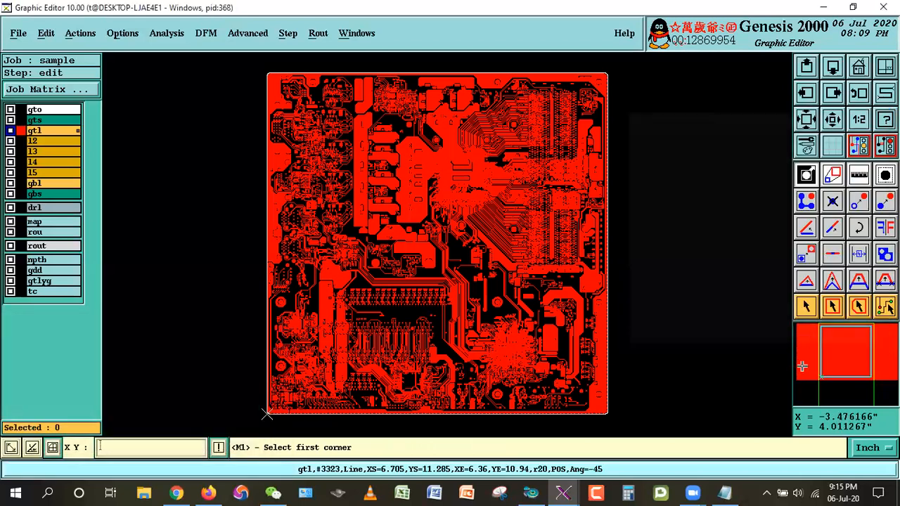
Reopen the features filter, exclude pads, and select all remaining copper and trace features on gtl
click(806, 306)
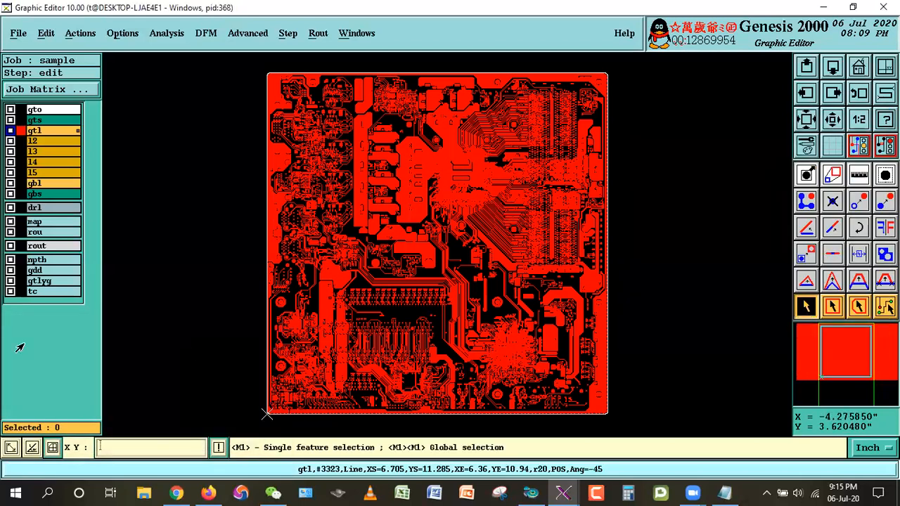
click(885, 119)
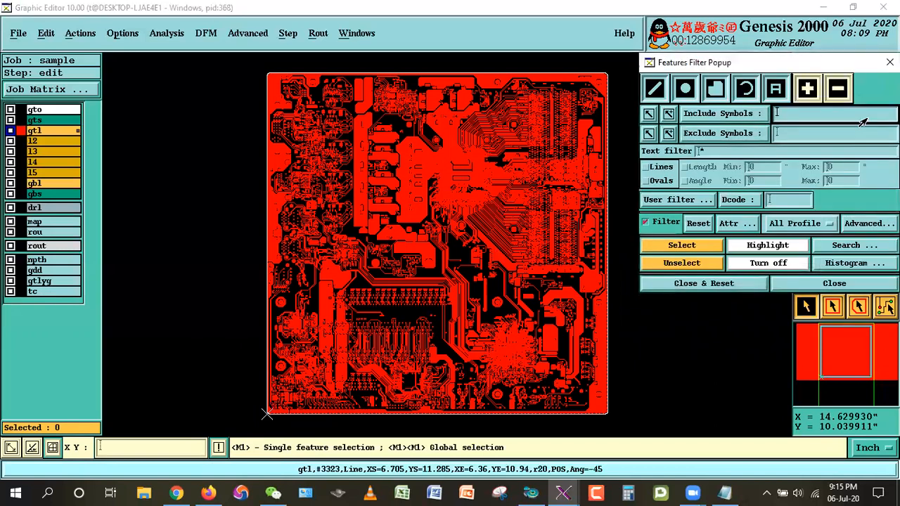
drag(794, 63, 794, 99)
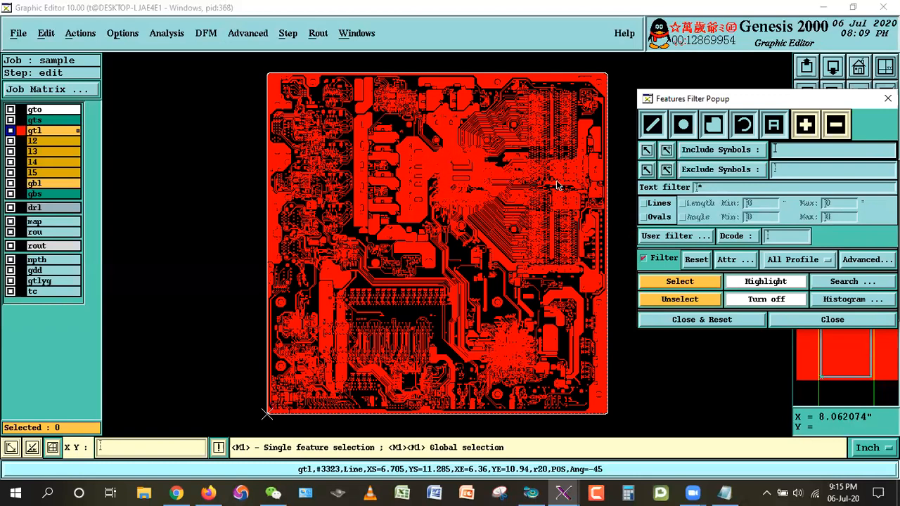
click(684, 124)
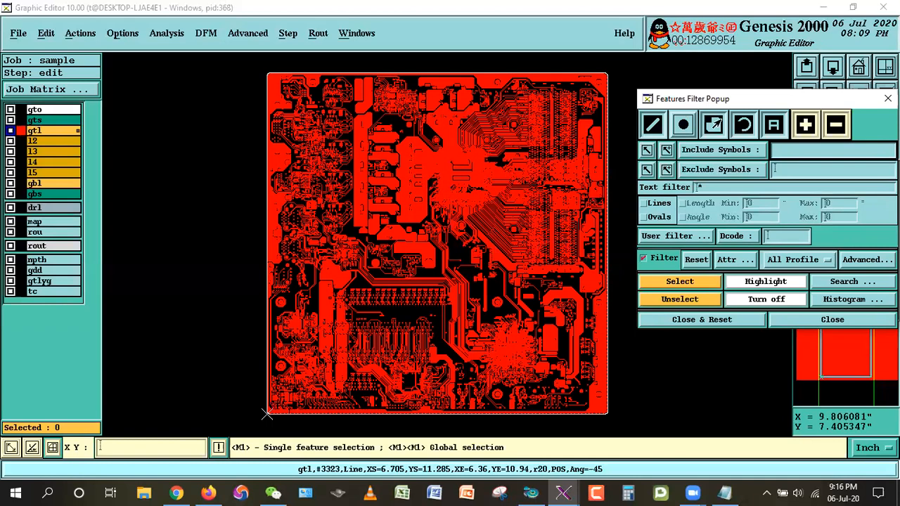
click(684, 283)
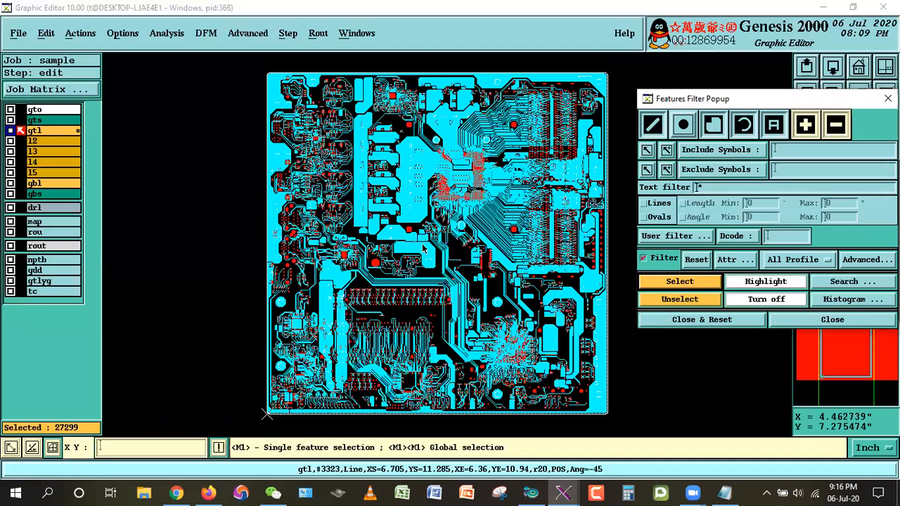
Move the selected copper and trace features from gtl to layer tc and display tc in place of gtl
click(46, 33)
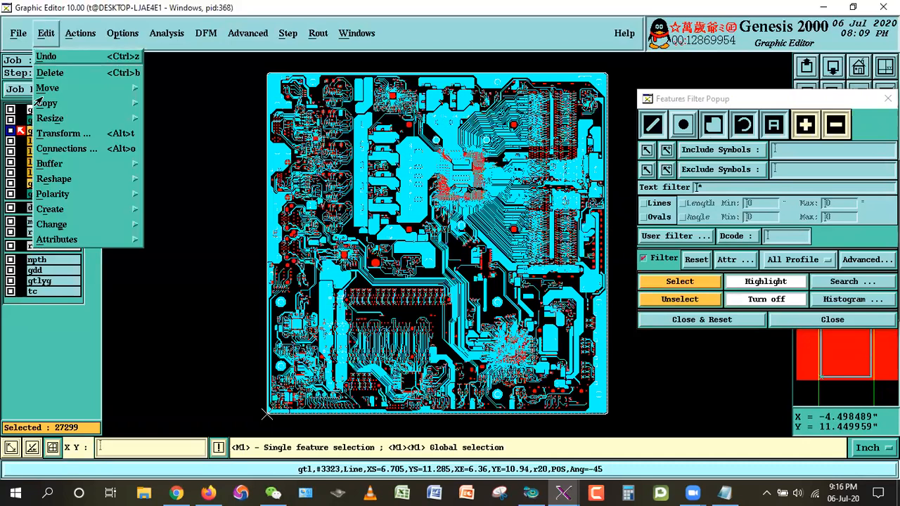
mouse_move(50, 88)
click(197, 107)
click(155, 143)
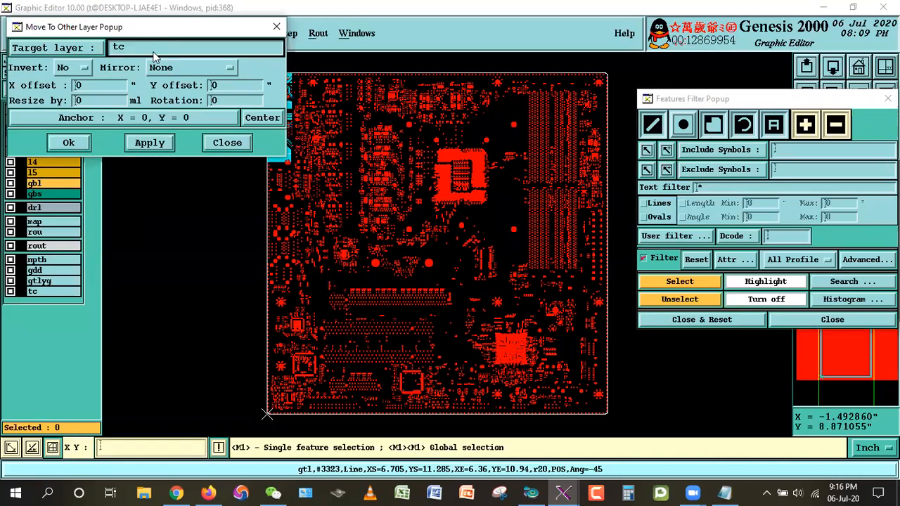
drag(149, 32, 150, 313)
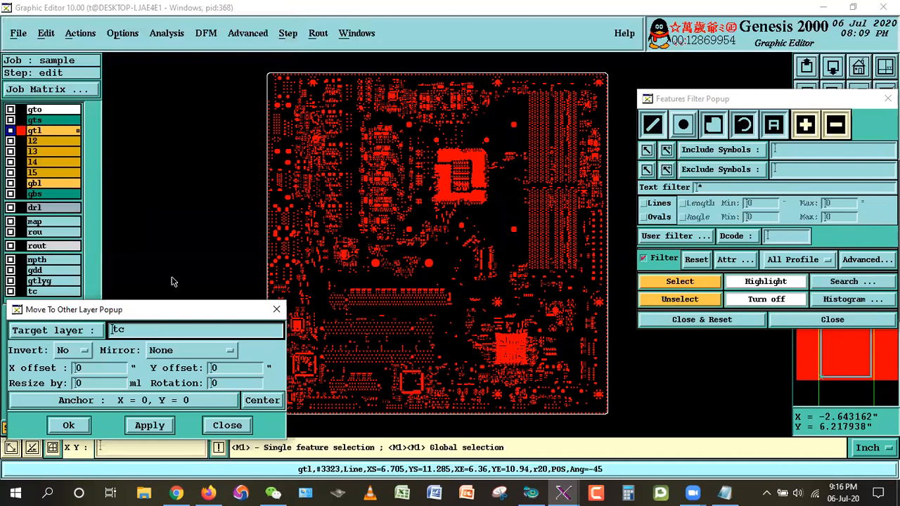
drag(159, 313, 221, 360)
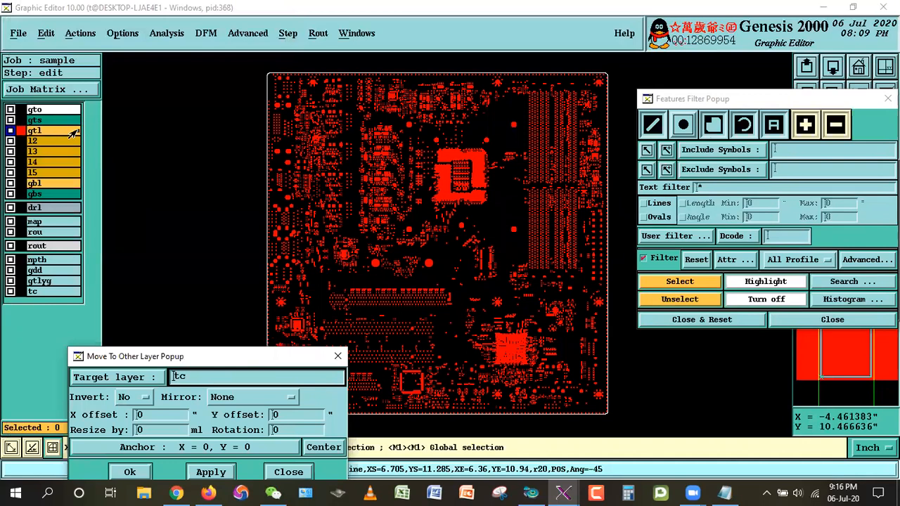
click(39, 132)
click(39, 290)
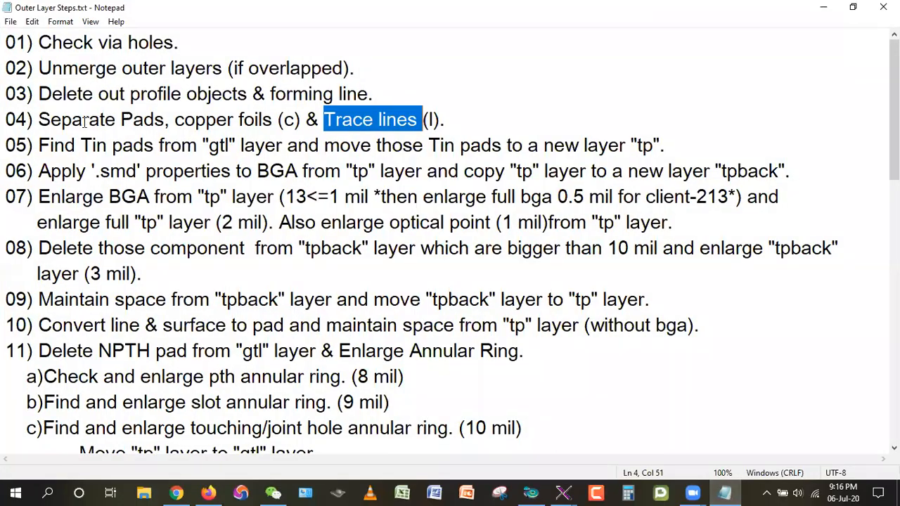
Review step 04 in Outer Layer Steps.txt, highlighting the pads, copper foils (c) and trace lines (l) parts, and minimize the notes
click(396, 170)
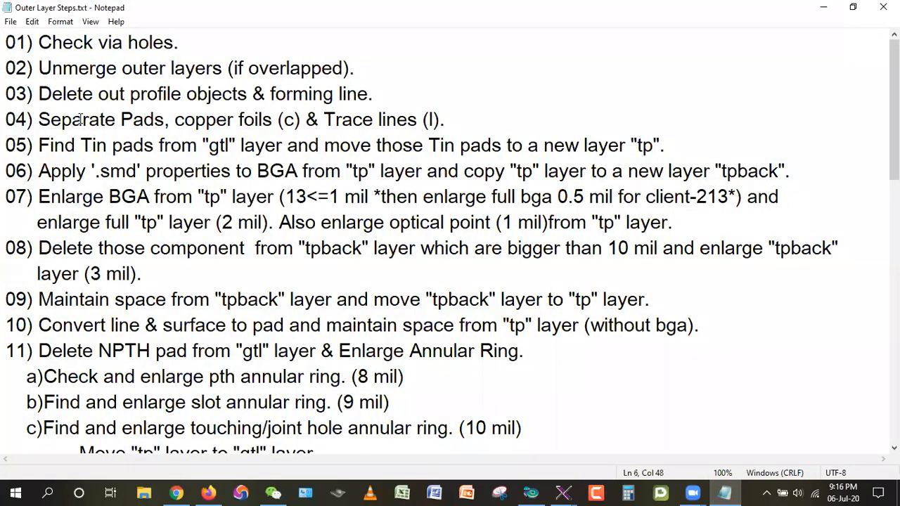
drag(170, 121, 39, 123)
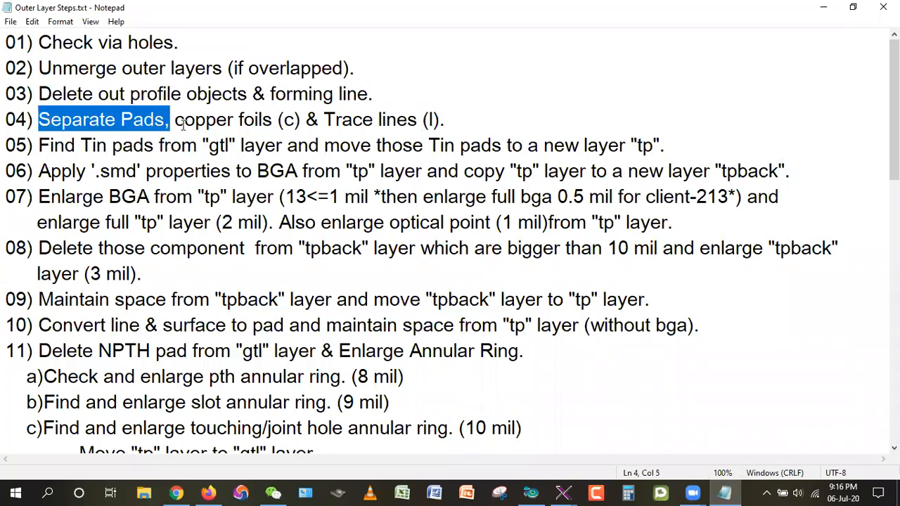
drag(177, 121, 298, 130)
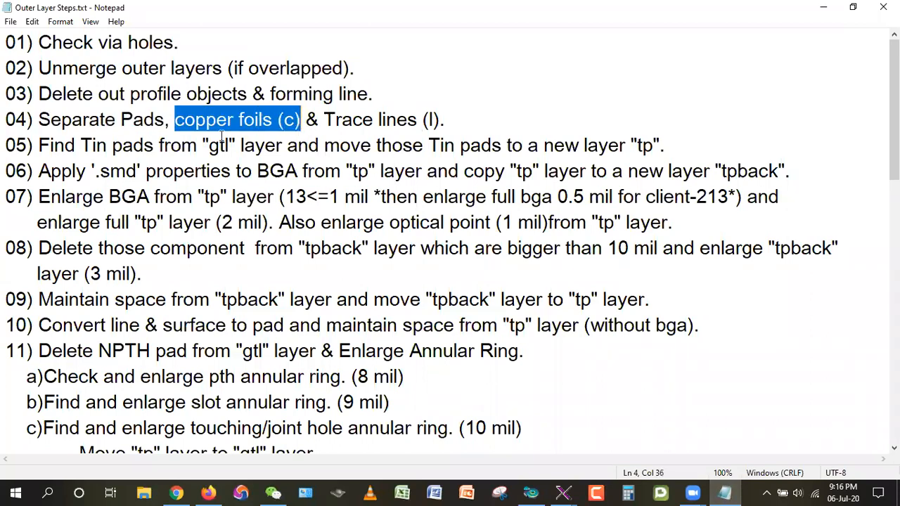
mouse_move(445, 121)
mouse_down()
mouse_move(418, 119)
mouse_move(439, 121)
mouse_up()
drag(184, 120, 307, 120)
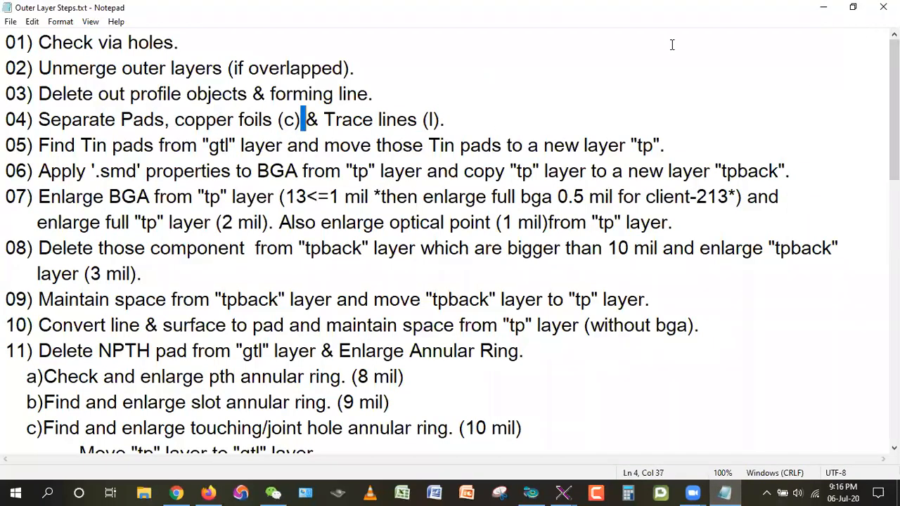
drag(285, 120, 184, 120)
drag(454, 122, 338, 125)
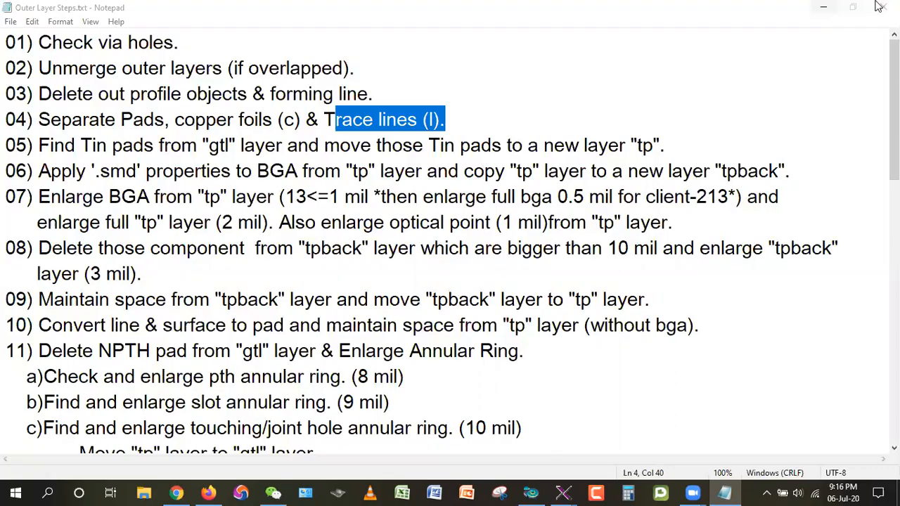
click(824, 7)
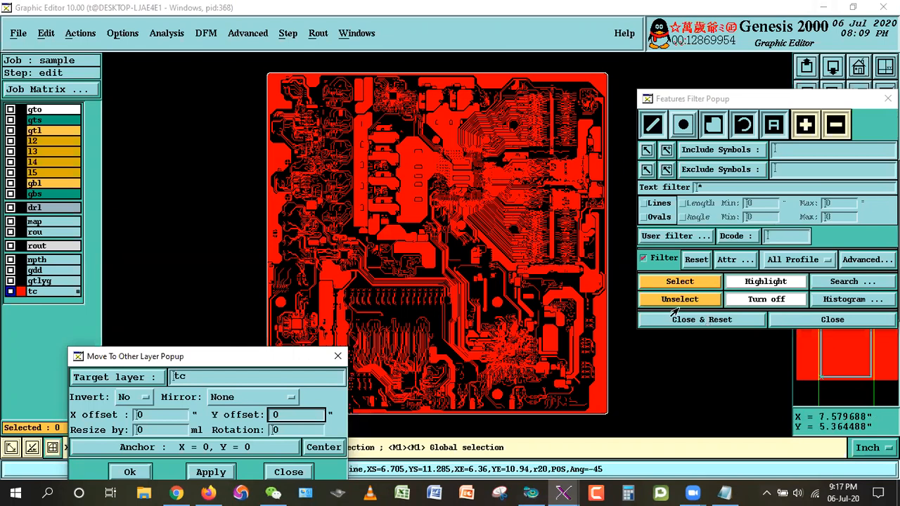
Close the features filter and move popups and display gtl in place of tc
drag(811, 99, 807, 99)
click(695, 319)
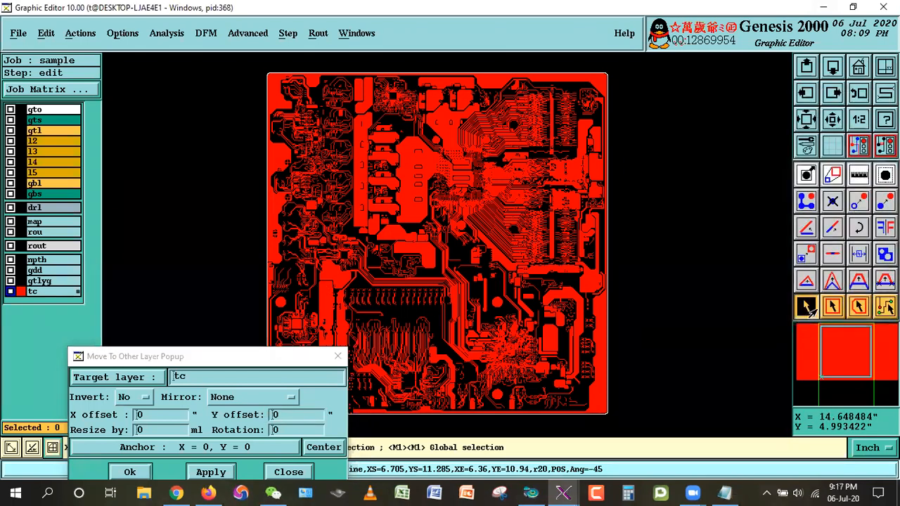
click(273, 471)
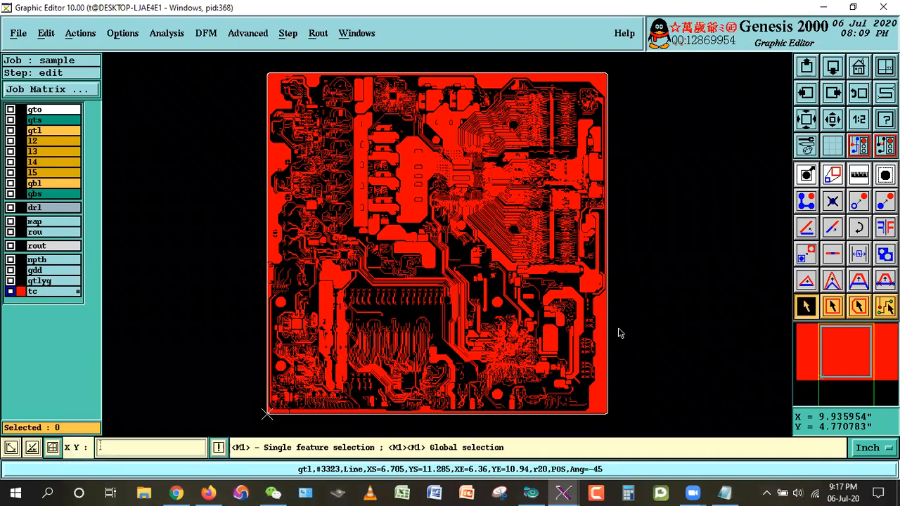
click(32, 291)
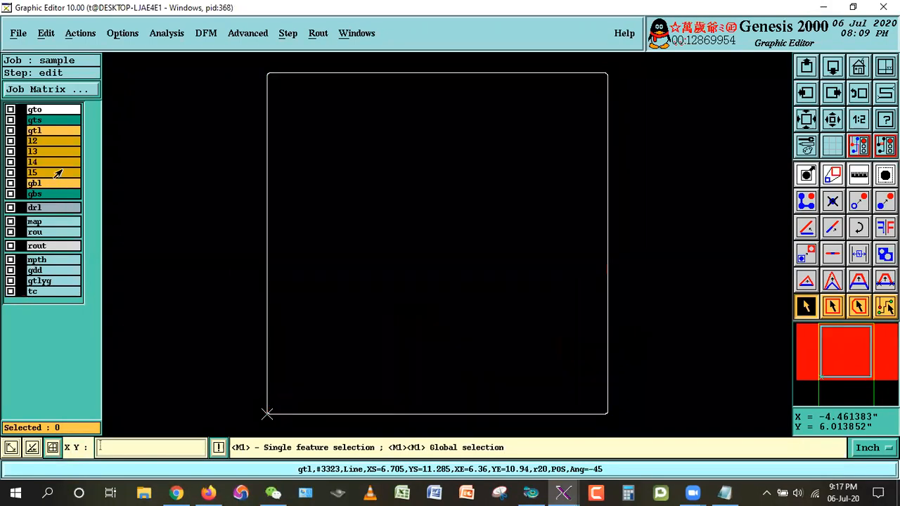
click(34, 130)
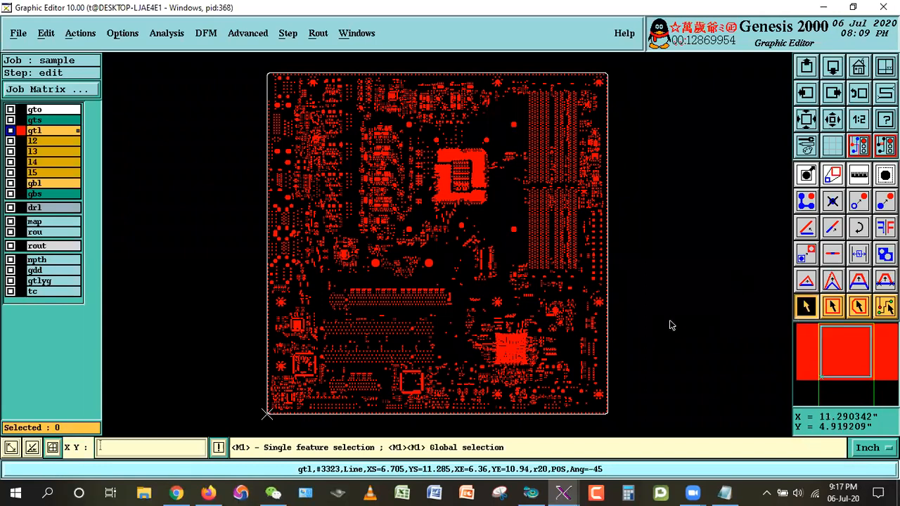
Display tc, exclude surfaces in the features filter, and select all the trace lines on it
right_click(806, 307)
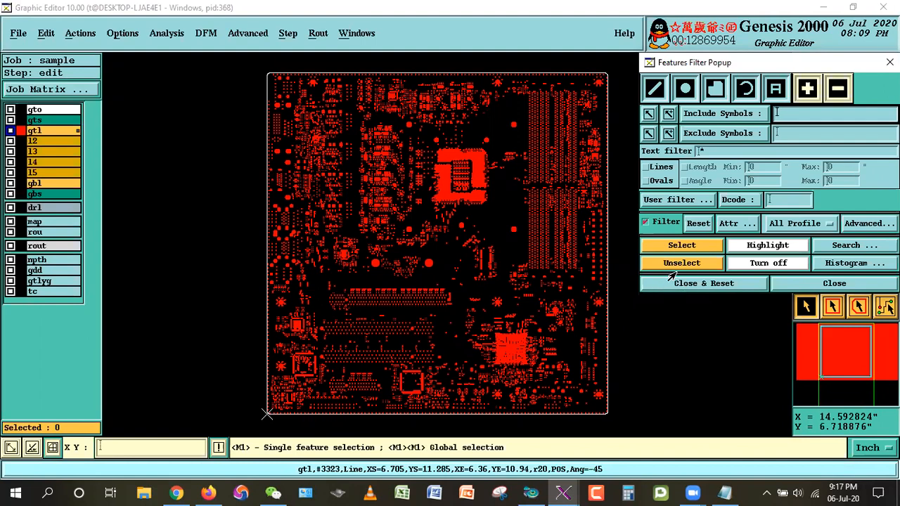
click(35, 132)
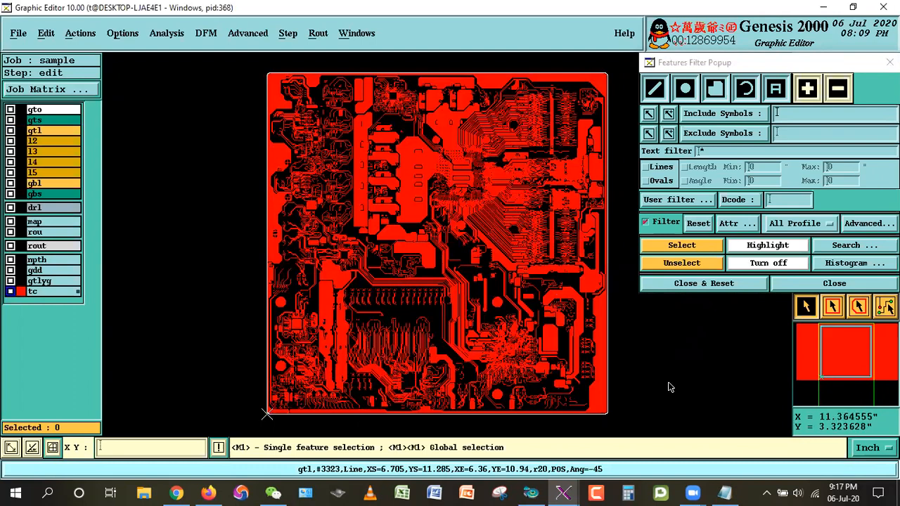
click(717, 90)
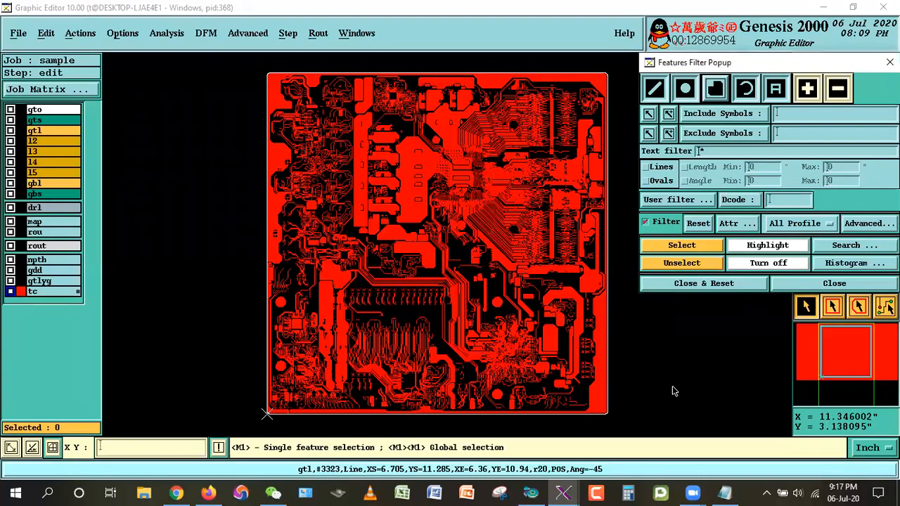
click(681, 245)
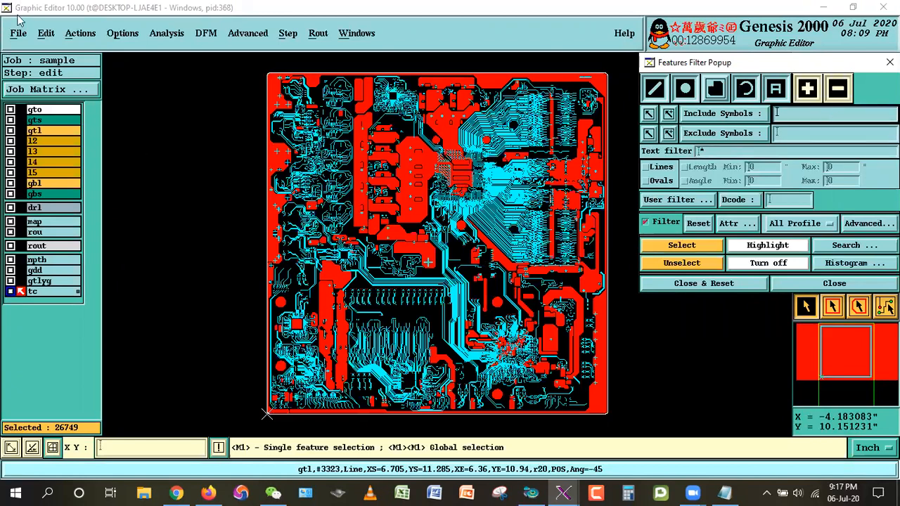
Move the selected trace lines from tc to a new layer tl and display tl
click(45, 33)
mouse_move(123, 92)
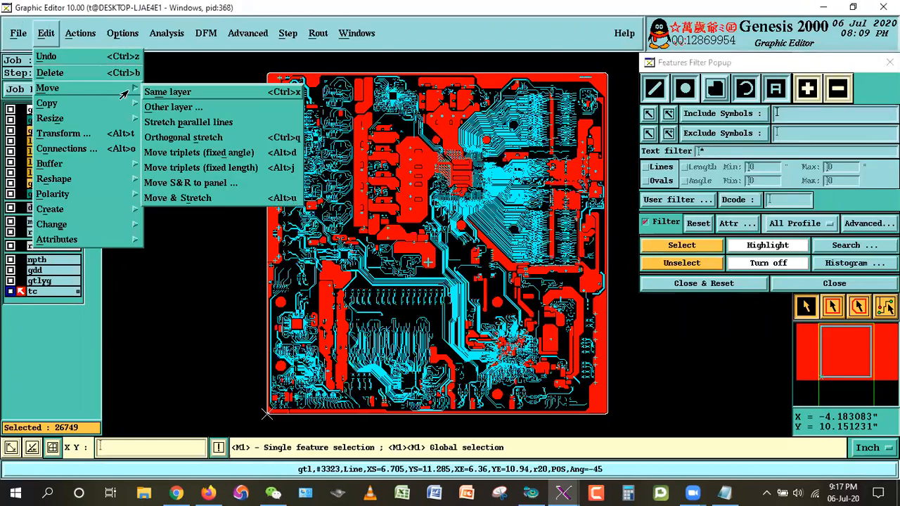
click(173, 107)
key(BackSpace)
text(l)
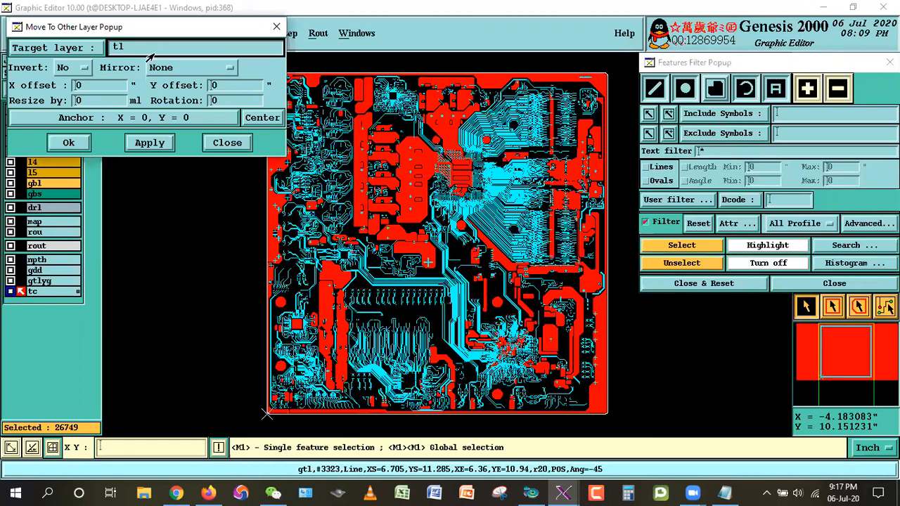
click(121, 103)
click(69, 143)
click(352, 284)
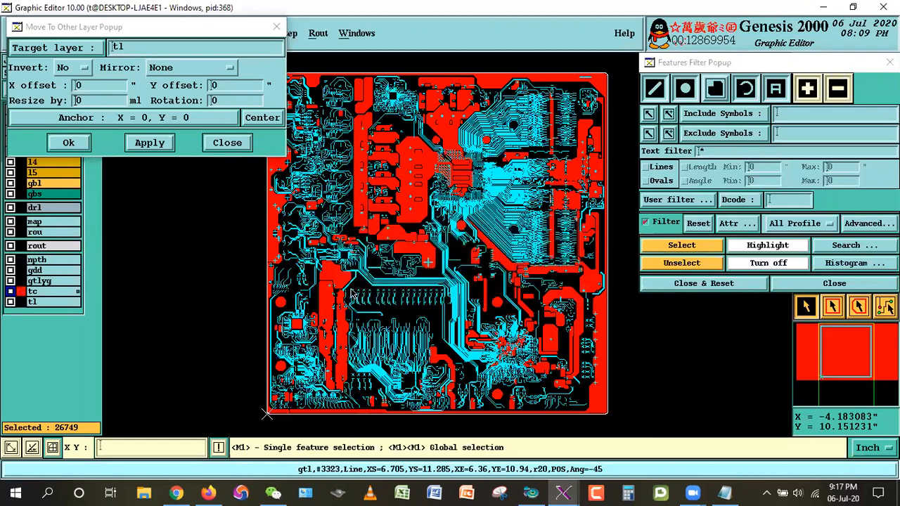
click(37, 302)
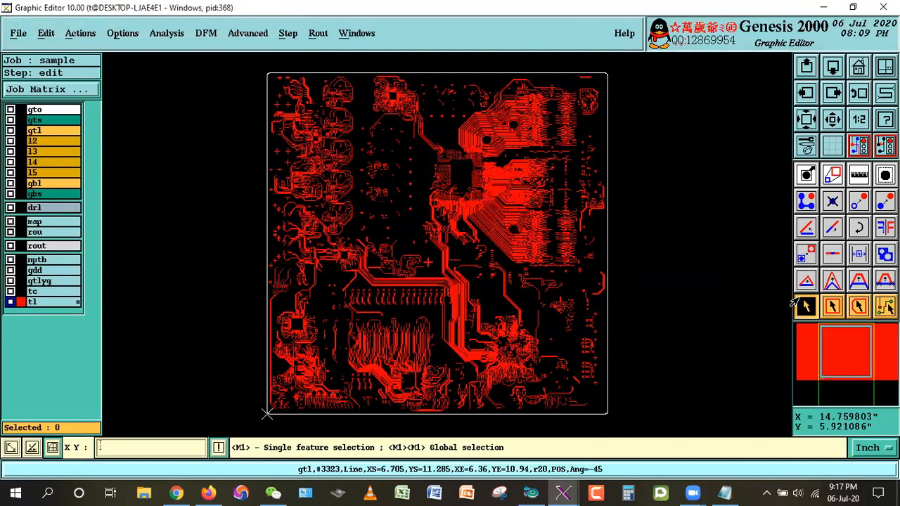
Undo the move of the trace lines from tc to tl
right_click(675, 201)
click(693, 213)
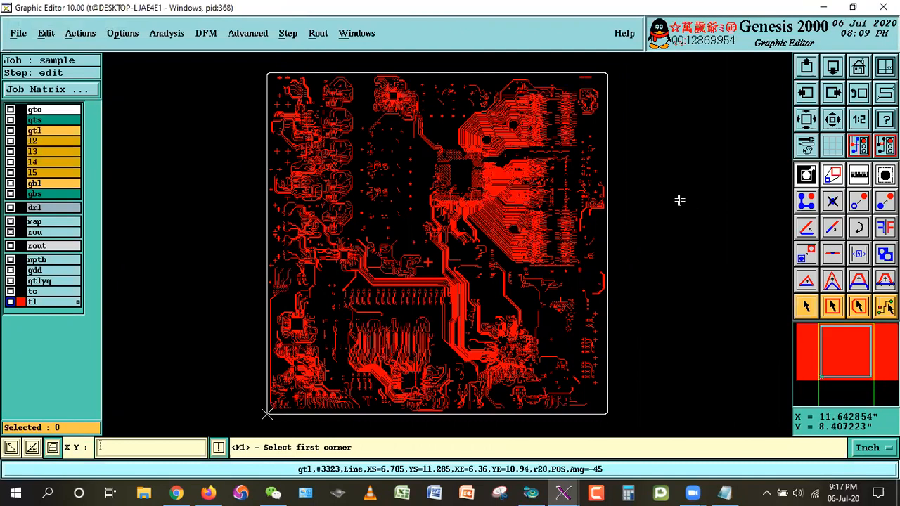
key(ctrl+z)
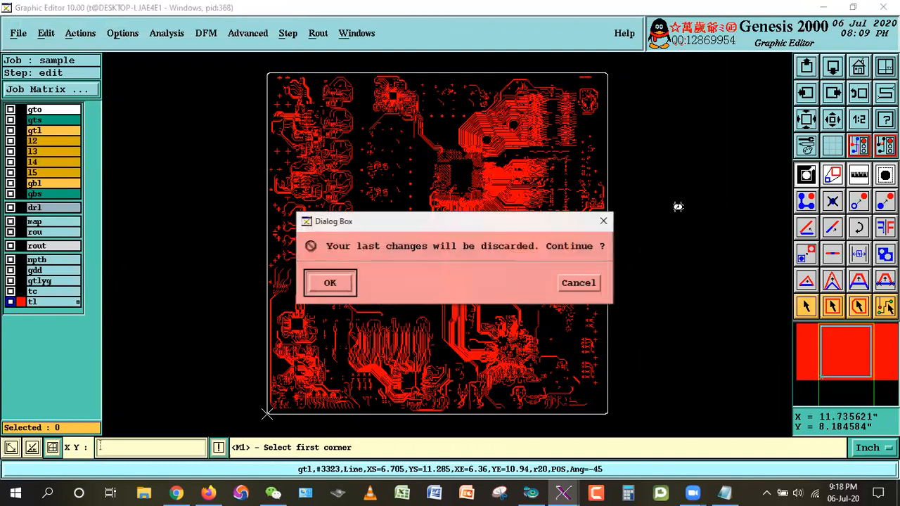
key(Return)
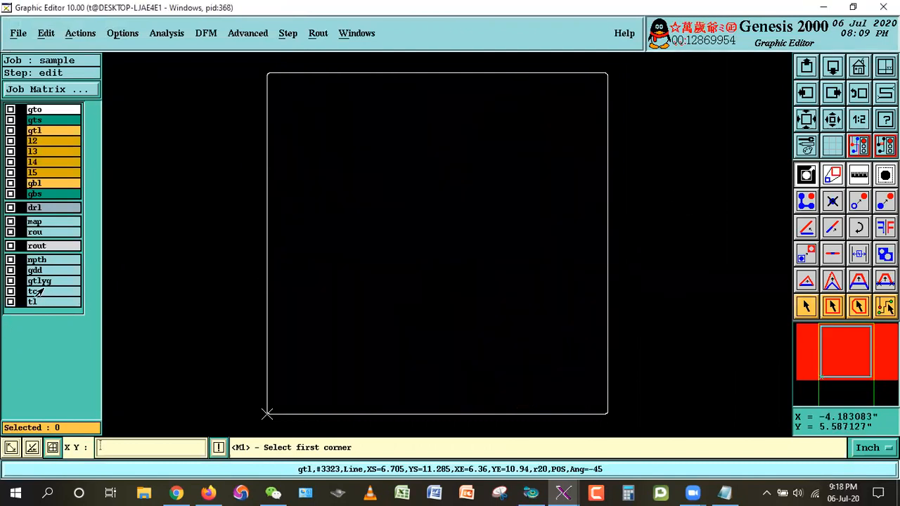
Display tc and gtl in turn to compare the separated copper and traces with the pads, ending on gtl
click(39, 291)
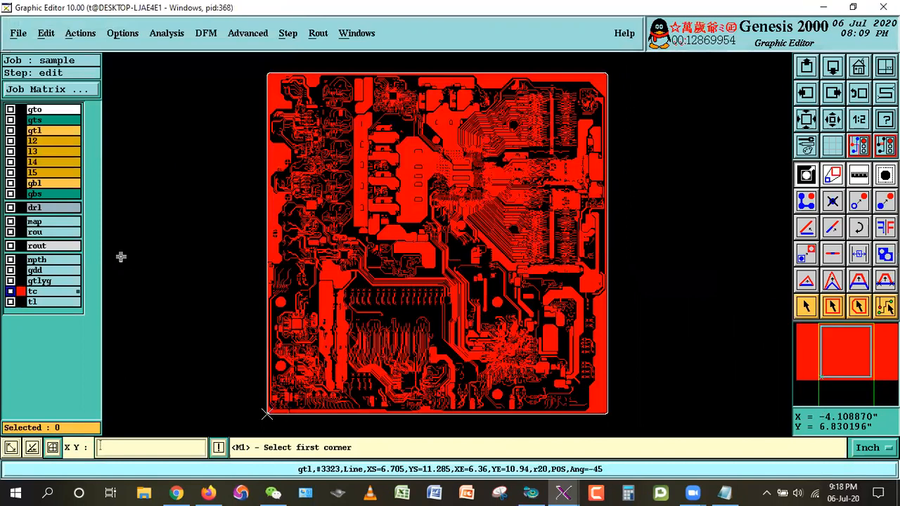
click(40, 131)
click(28, 290)
click(41, 132)
click(41, 132)
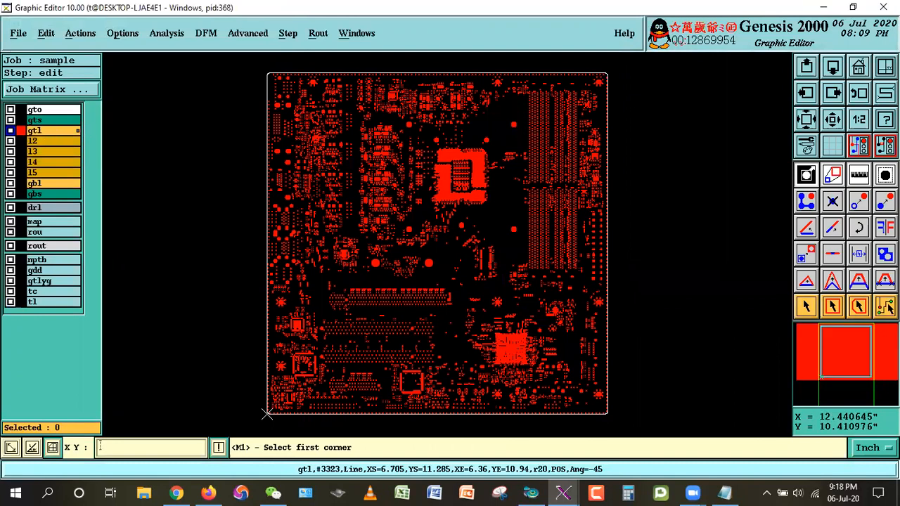
Display only tc, exclude surfaces in the features filter, and select the remaining trace lines on the layer
click(886, 120)
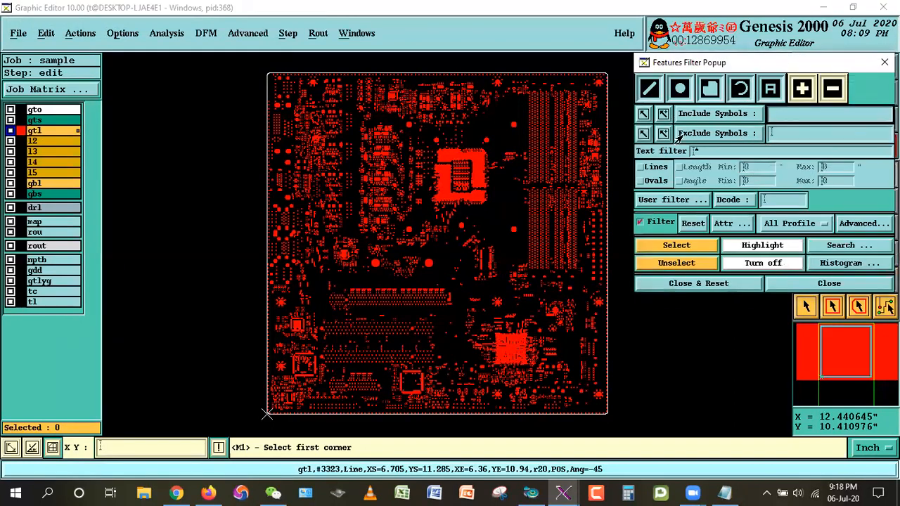
click(682, 91)
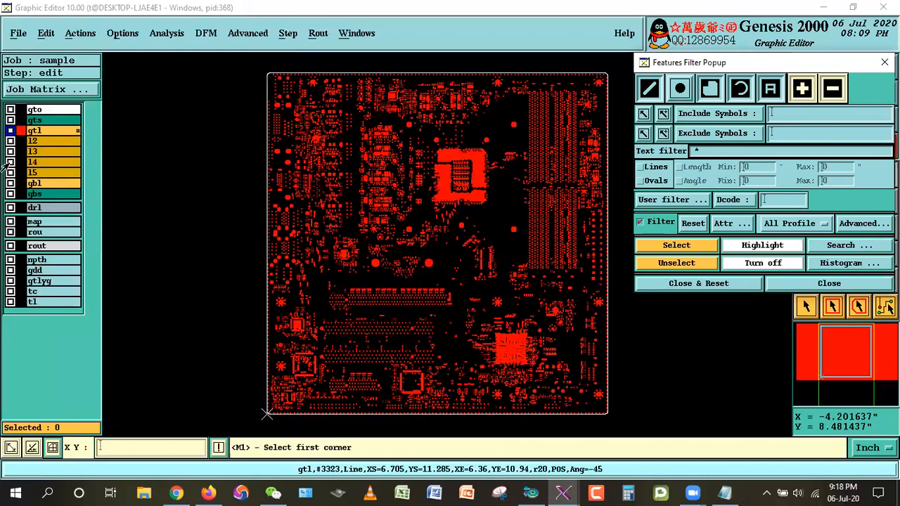
click(34, 131)
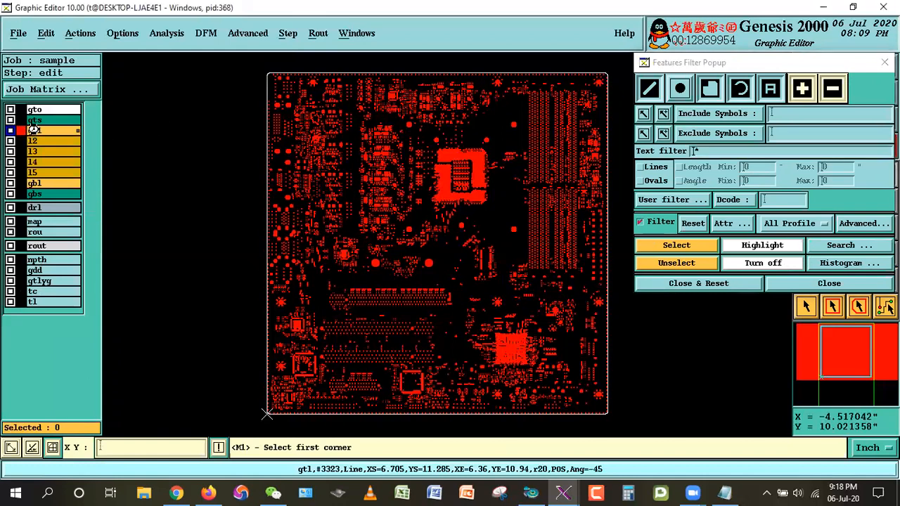
click(33, 291)
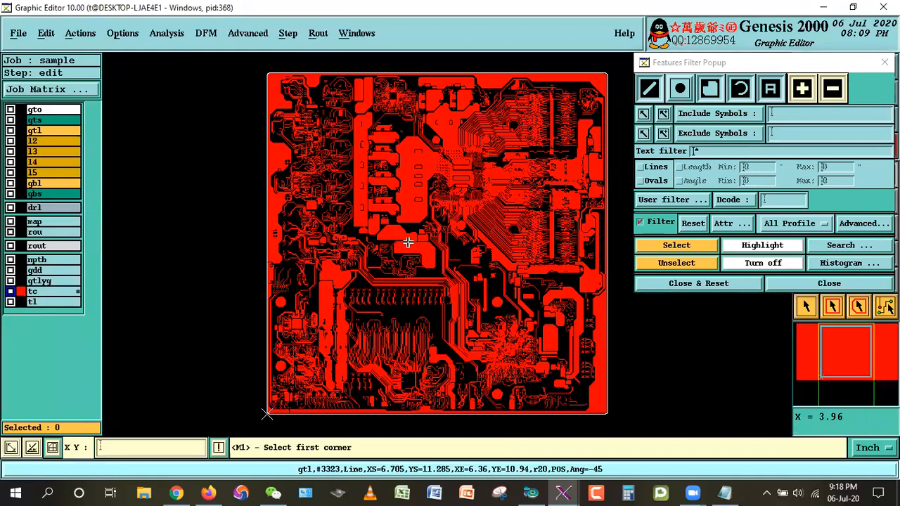
click(686, 287)
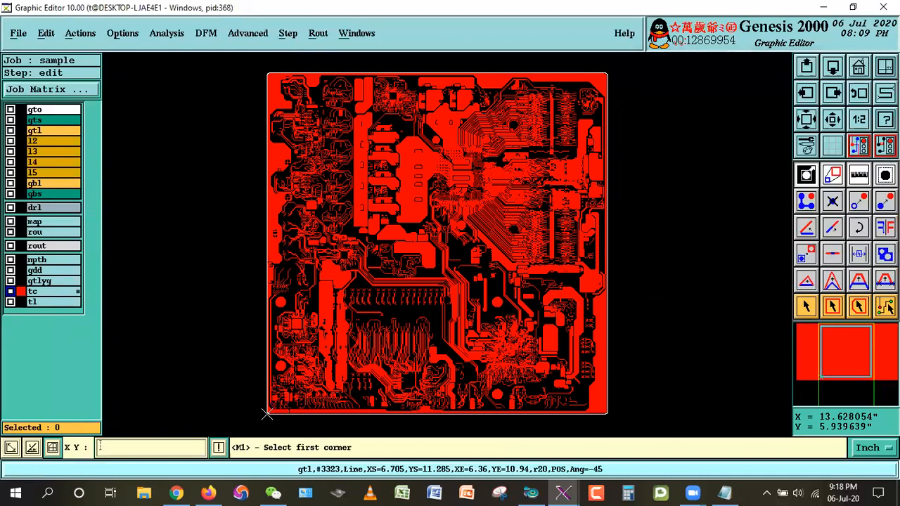
click(886, 120)
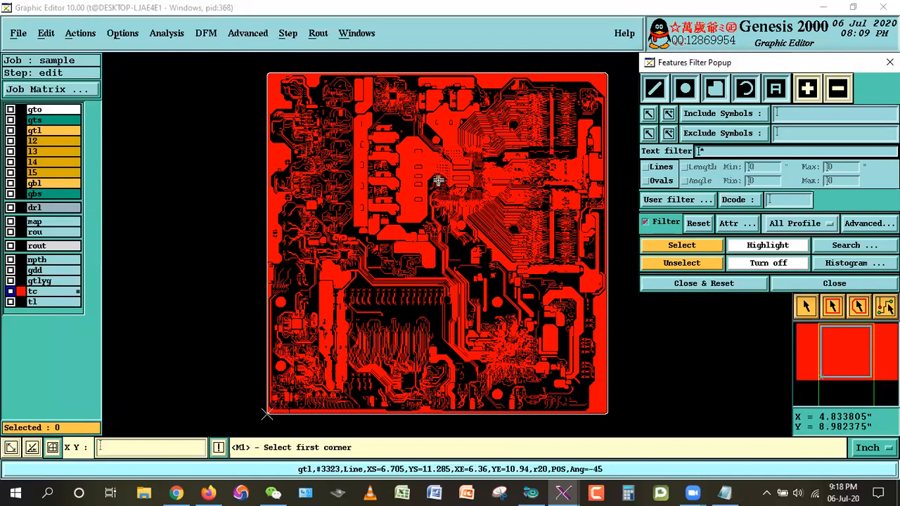
click(714, 89)
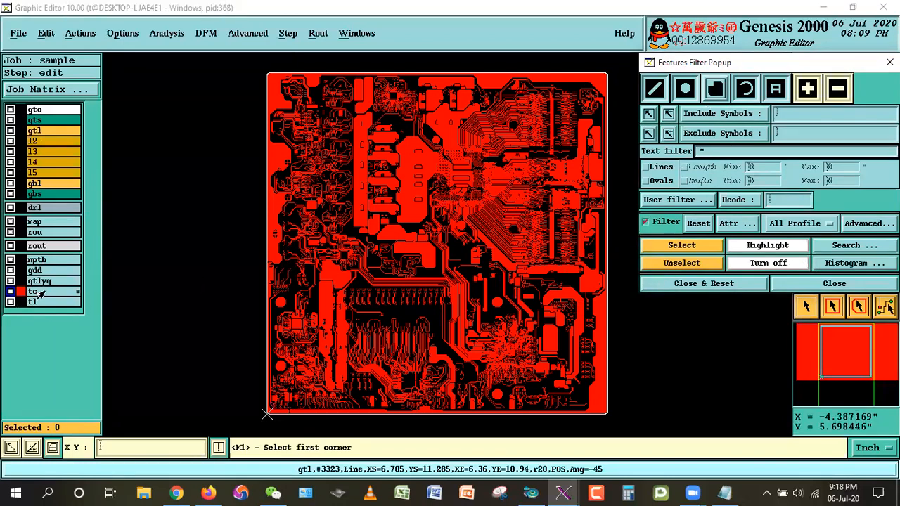
drag(835, 57, 829, 57)
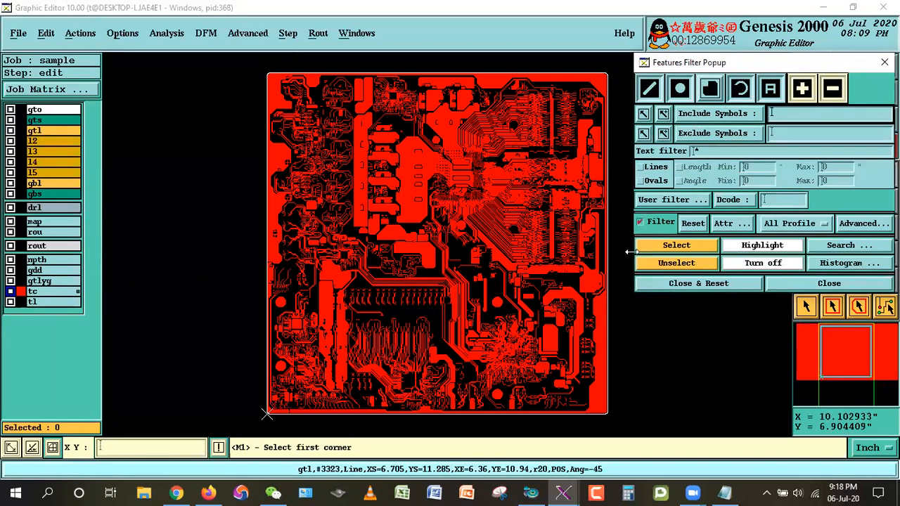
click(661, 245)
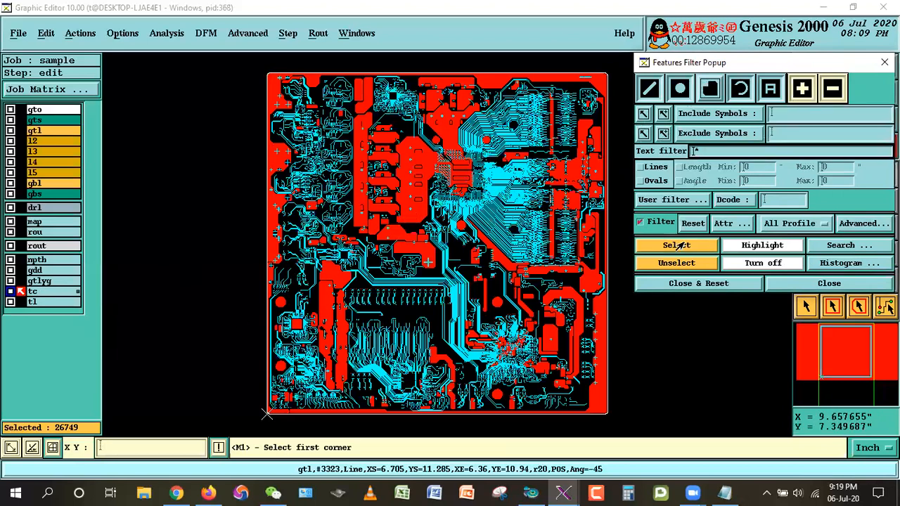
Move the selected trace lines from tc to layer tl, reset the features filter, and display tl alone
click(45, 33)
mouse_move(60, 89)
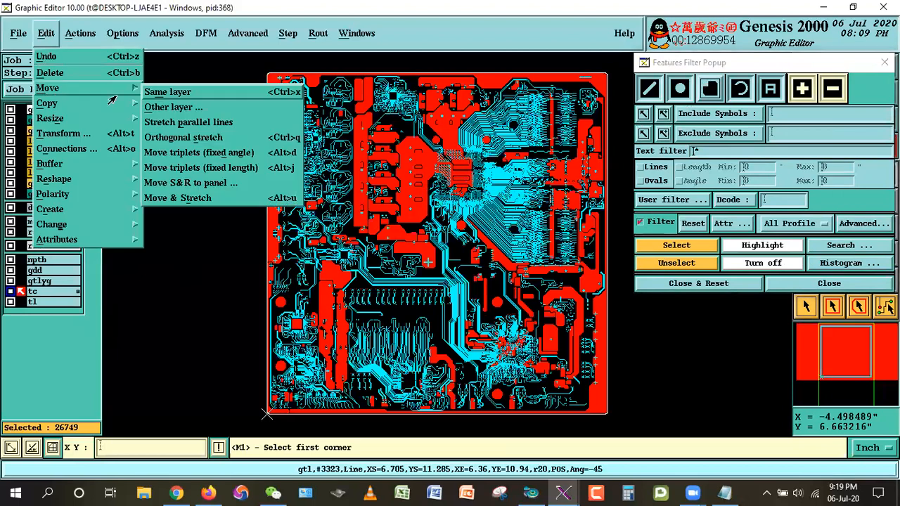
click(169, 106)
click(68, 143)
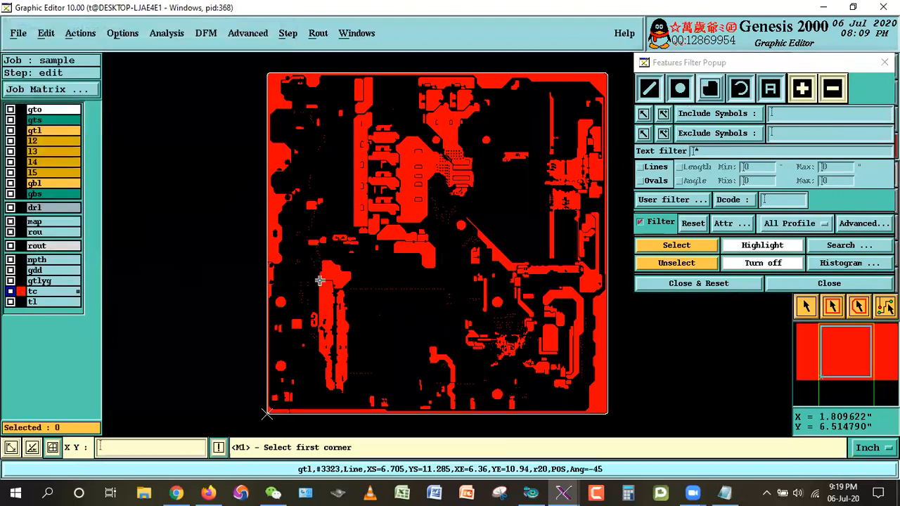
click(674, 284)
click(806, 307)
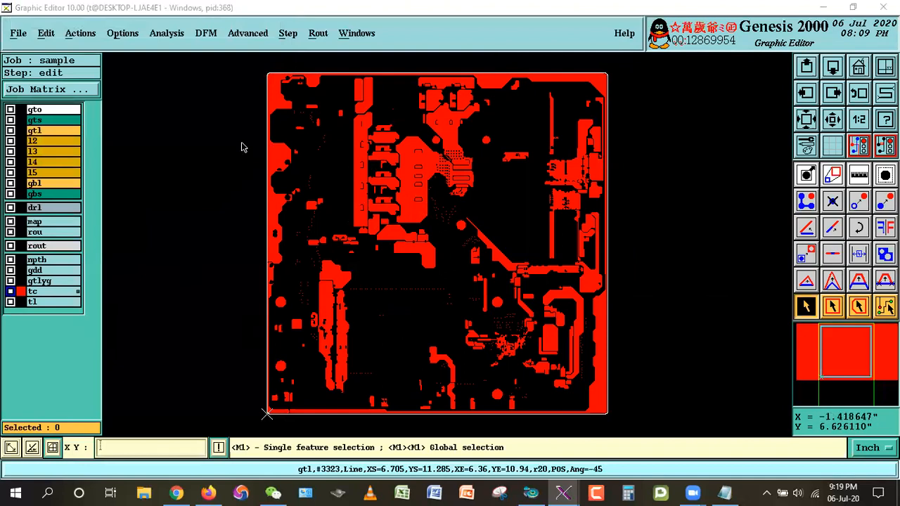
click(42, 291)
click(42, 302)
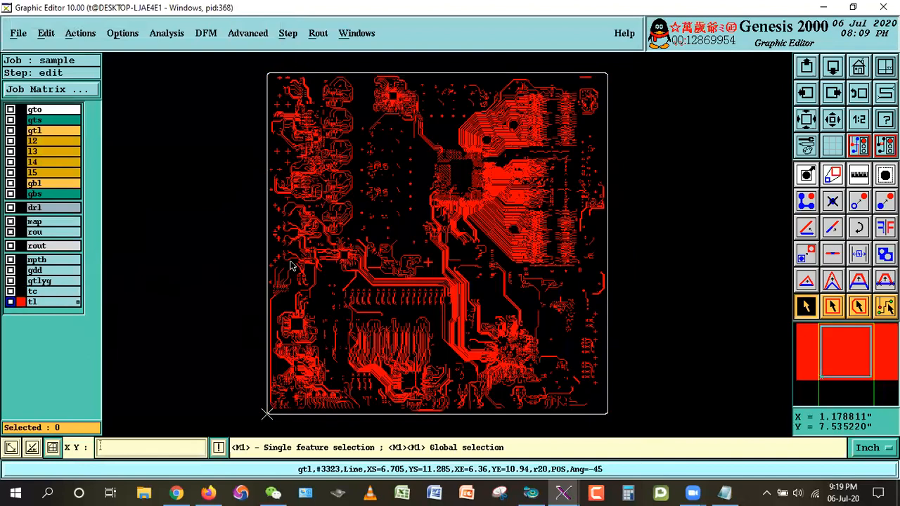
Switch to the Outer Layer Steps notes in Notepad and review step 04 on separating pads, copper foils and trace lines
key(alt+Tab)
click(292, 222)
mouse_move(15, 120)
mouse_down()
mouse_move(119, 119)
mouse_move(262, 94)
mouse_move(447, 121)
mouse_up()
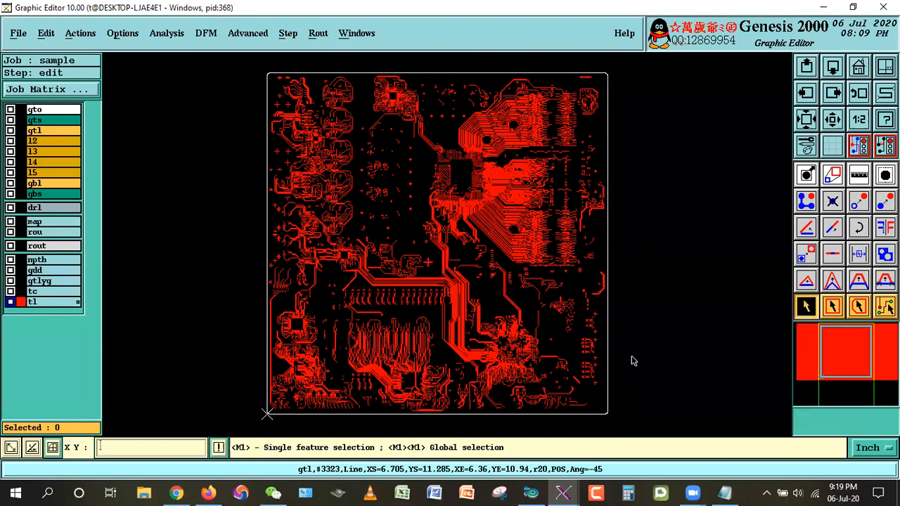
Review steps 05 to 11 of the Notepad notes, covering the tp and tpback layers and annular rings, and return to the Graphic Editor
click(728, 492)
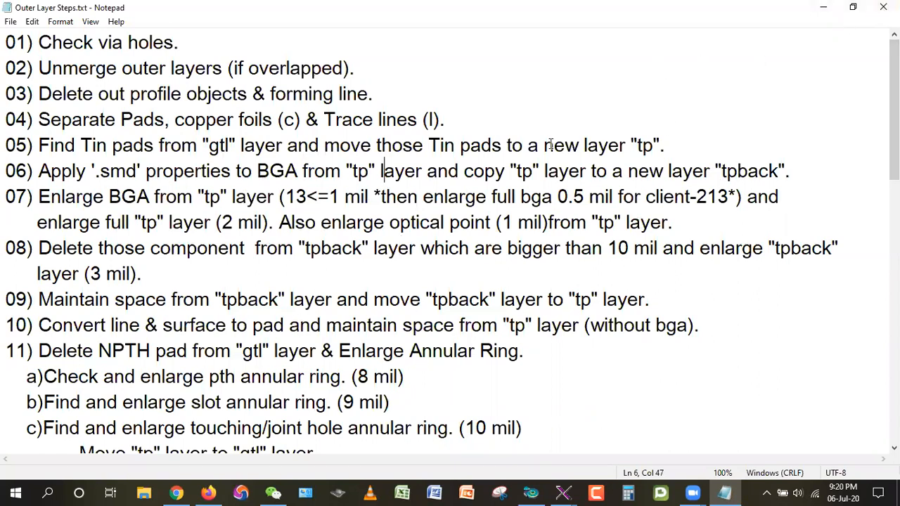
drag(631, 154, 665, 151)
drag(359, 373, 406, 377)
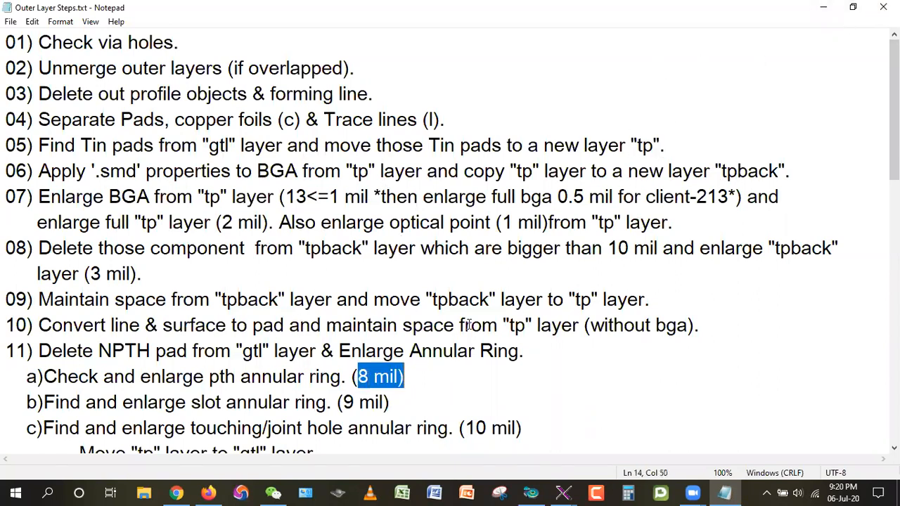
drag(502, 325, 554, 325)
drag(430, 300, 501, 298)
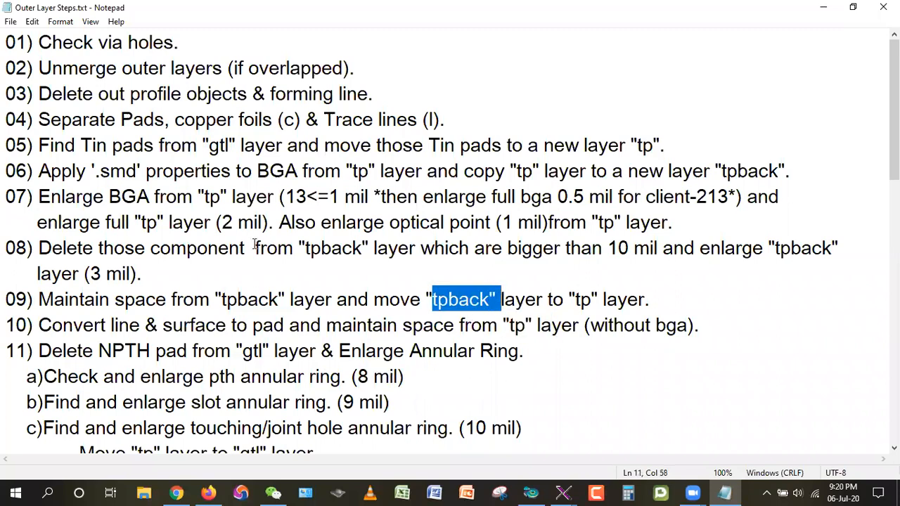
click(814, 282)
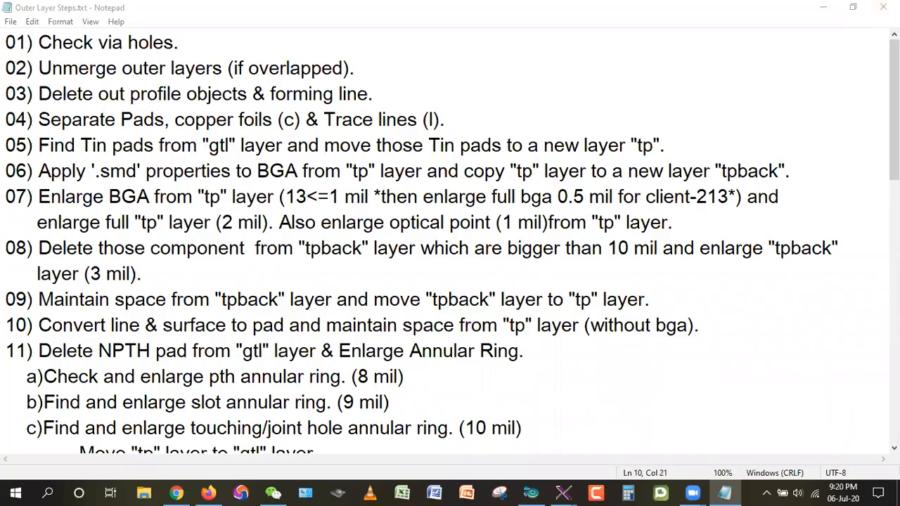
click(824, 7)
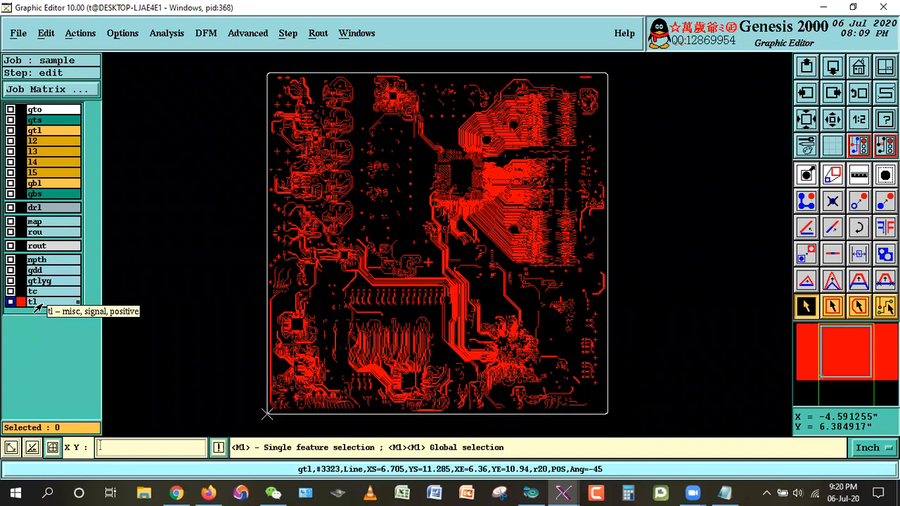
click(725, 493)
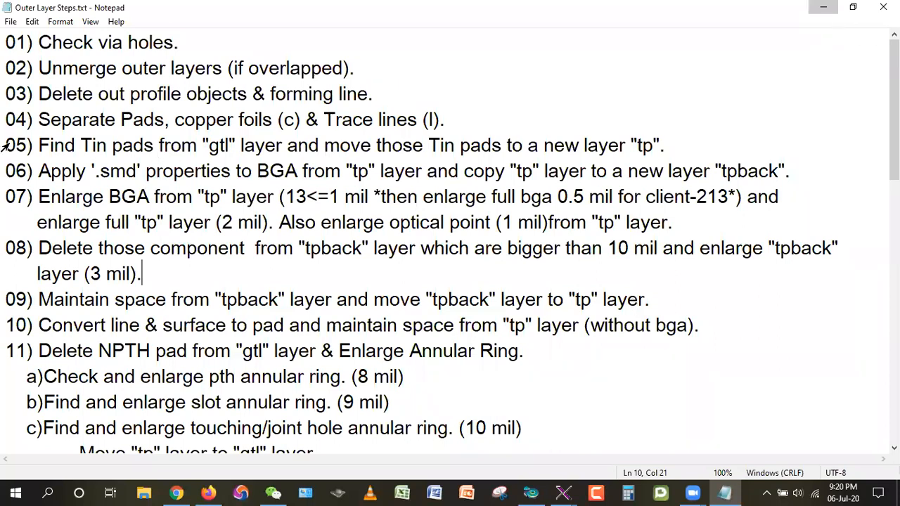
key(alt+Tab)
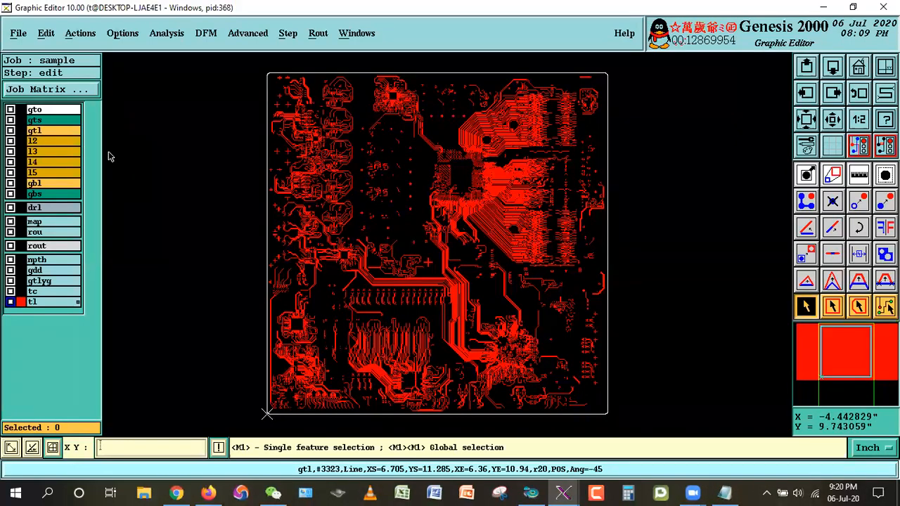
Hide tl, view the pads on gtl alone, and hide gtl again
click(34, 304)
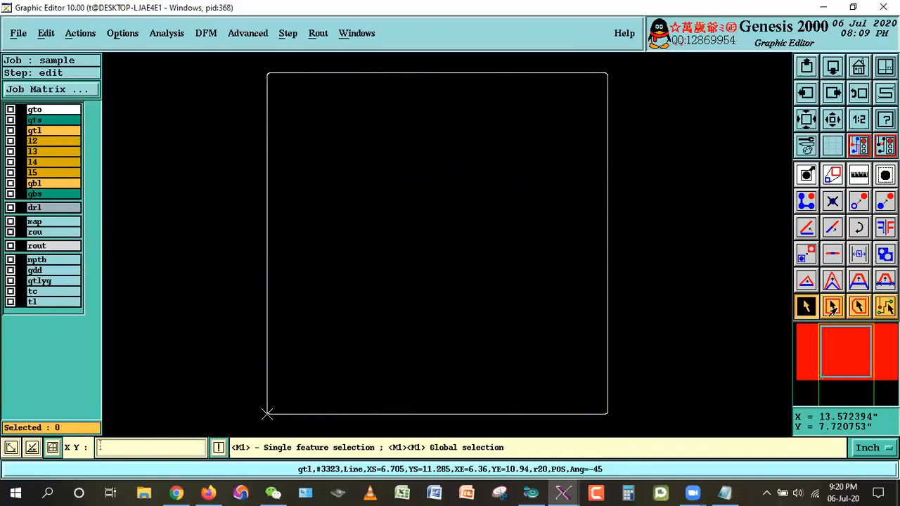
click(36, 130)
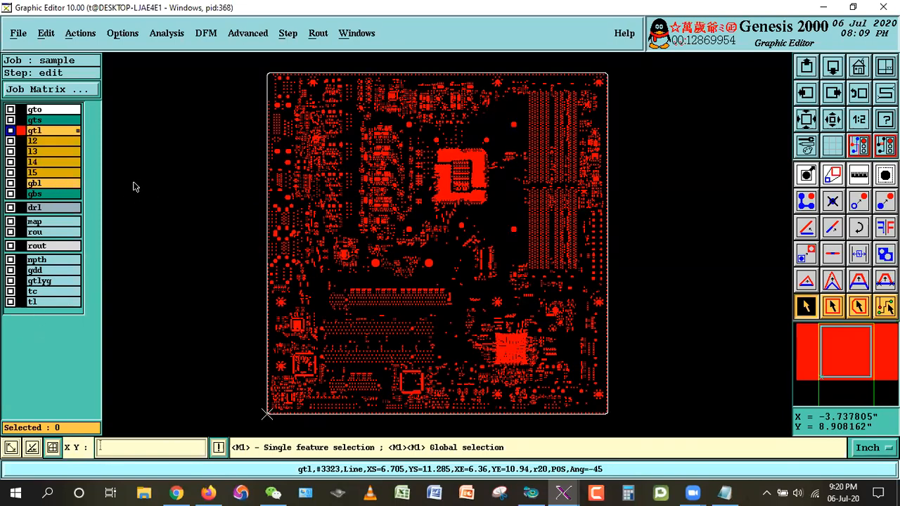
click(20, 130)
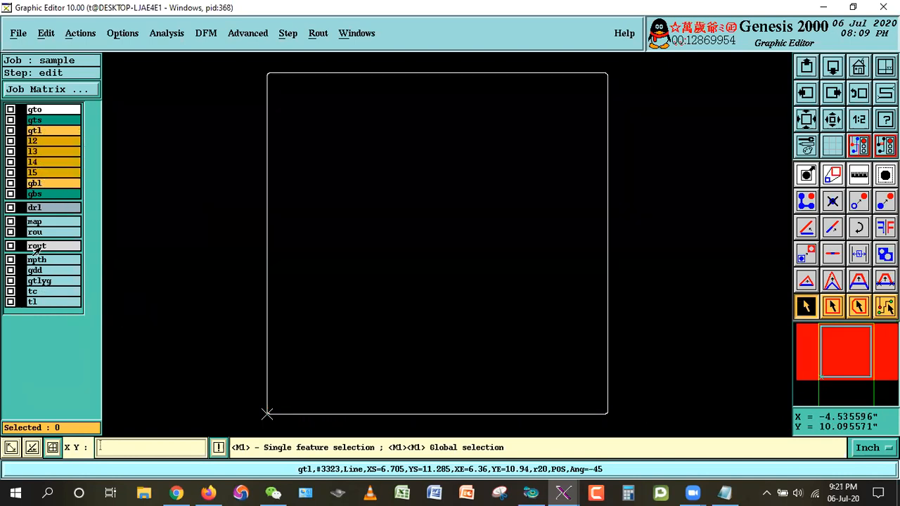
Display tc and tl together, move all their features to gtl, and display gtl alone
click(36, 291)
click(35, 302)
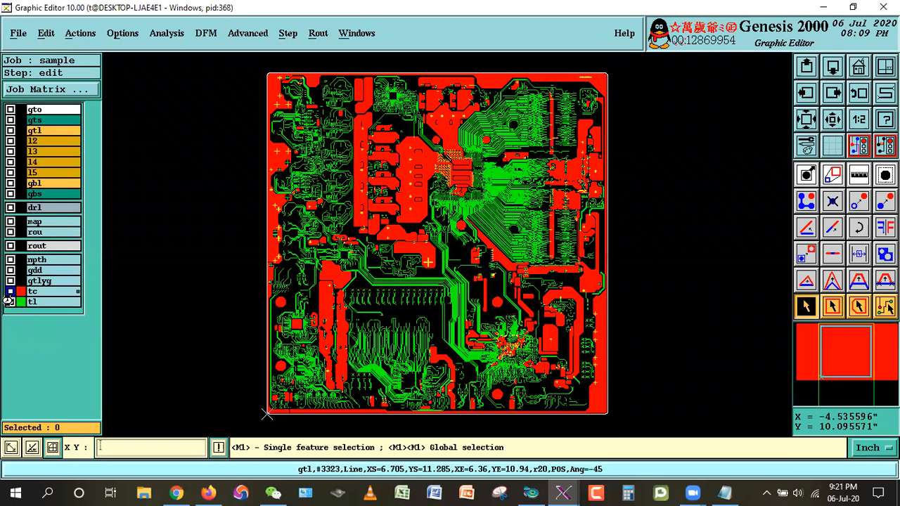
click(40, 34)
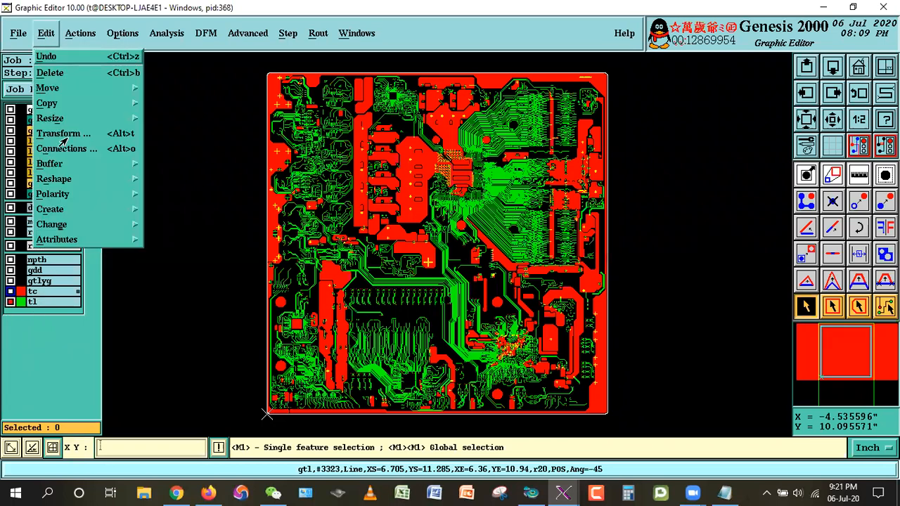
mouse_move(54, 90)
click(197, 106)
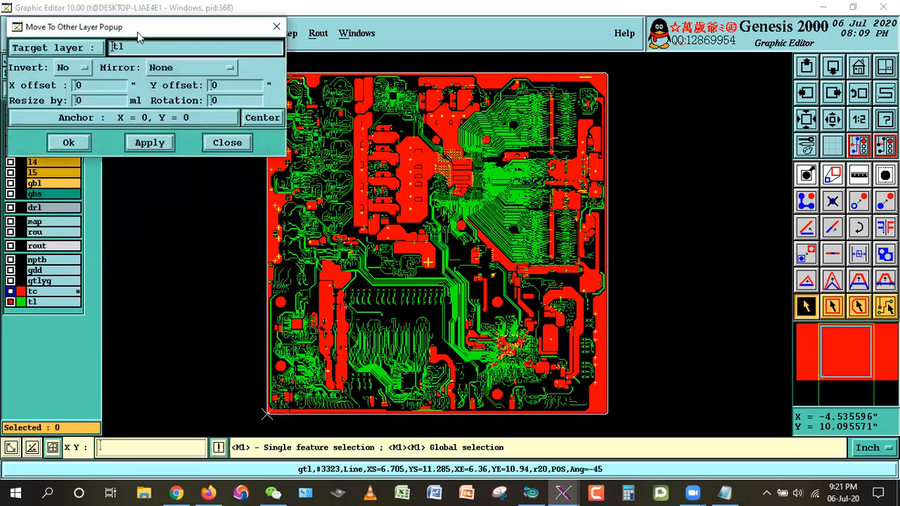
click(169, 70)
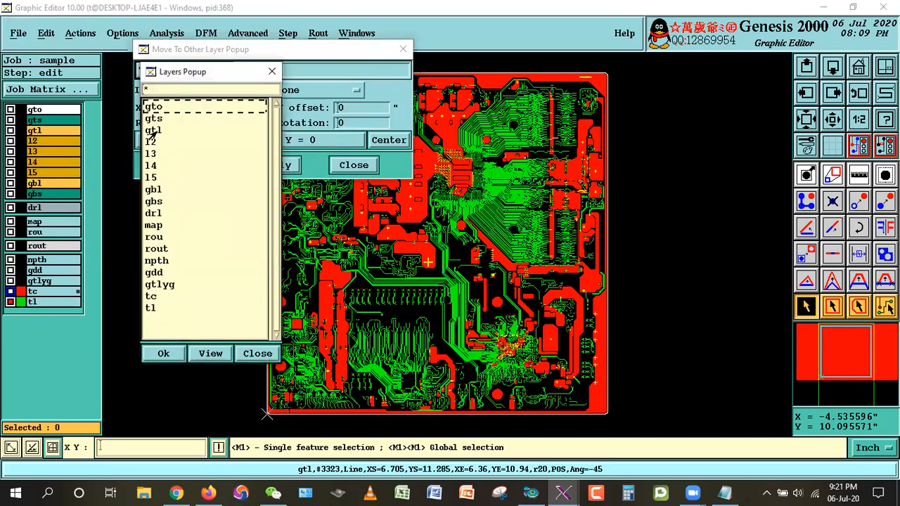
click(154, 133)
click(203, 165)
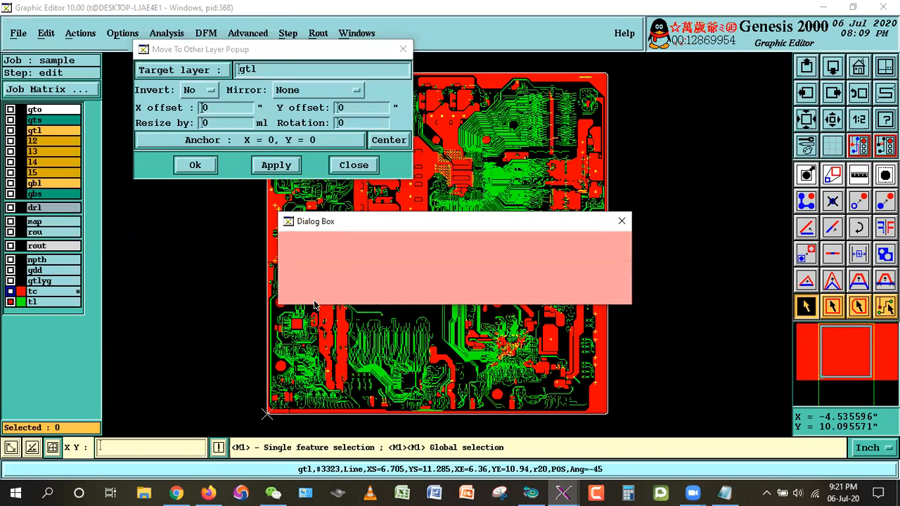
click(304, 283)
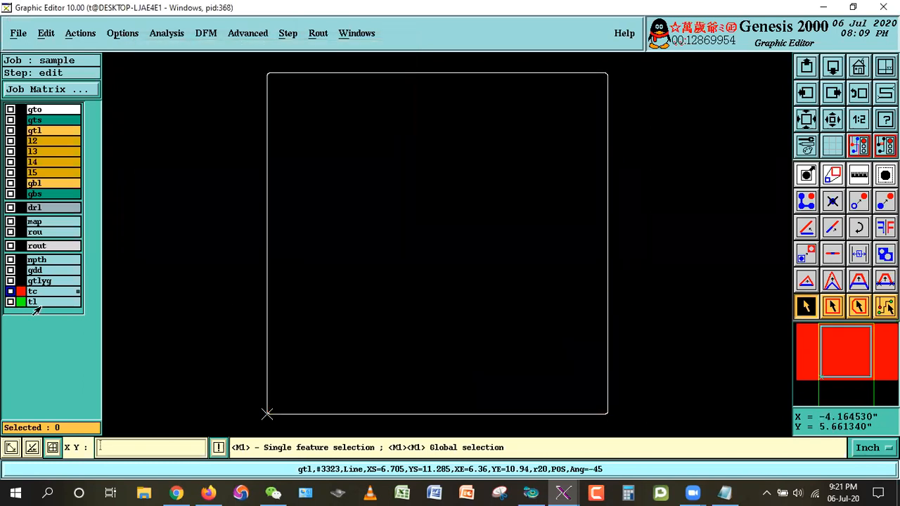
click(50, 294)
click(42, 131)
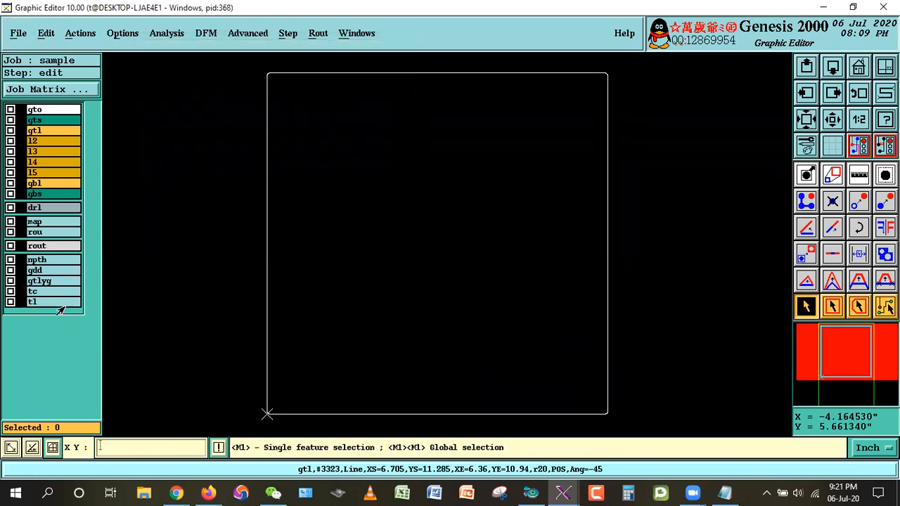
Delete the emptied layers tc and tl from the job matrix
click(47, 89)
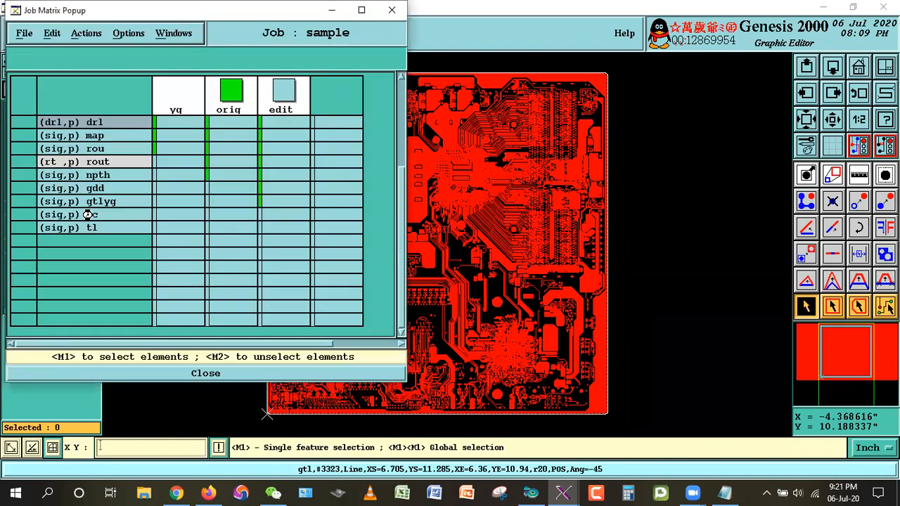
drag(88, 215, 137, 244)
click(131, 225)
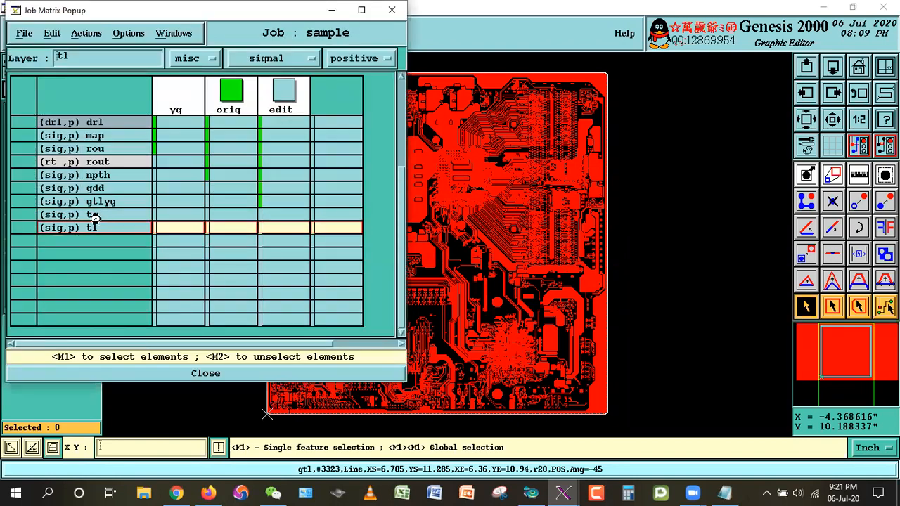
drag(96, 216, 102, 228)
key(Delete)
key(Return)
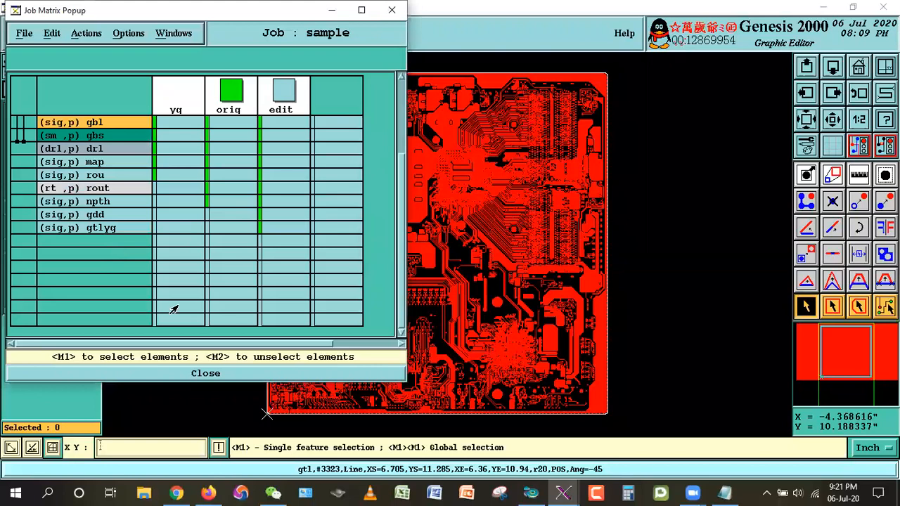
click(184, 373)
Save the edit step of the sample job
click(18, 33)
click(21, 58)
click(312, 281)
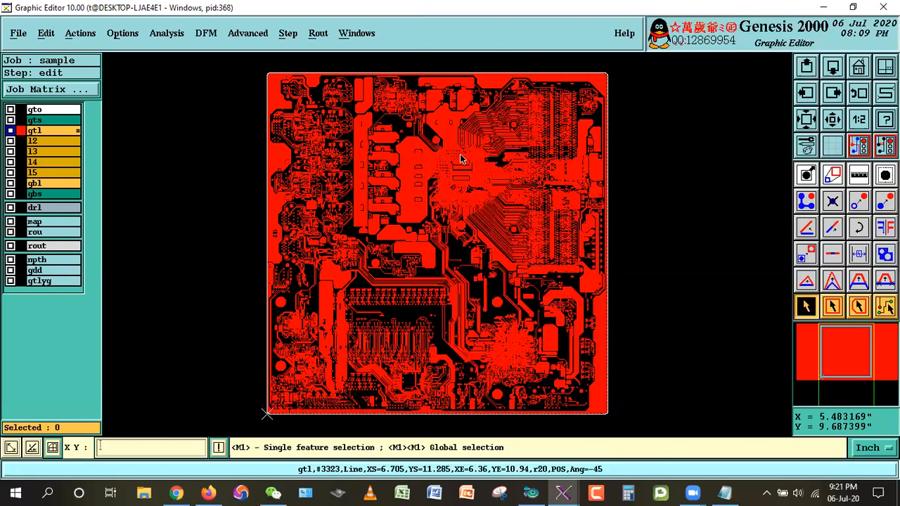
On gtl, select every feature except the pads using the features filter
click(30, 131)
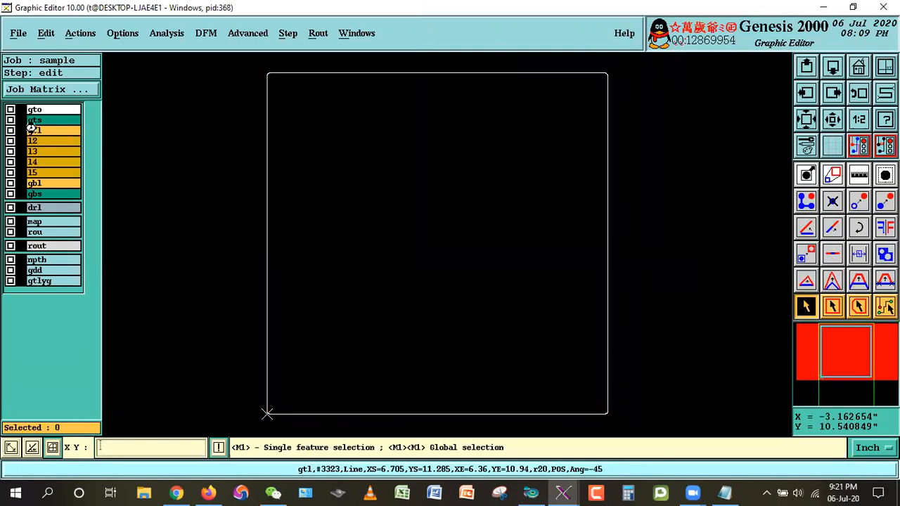
click(31, 131)
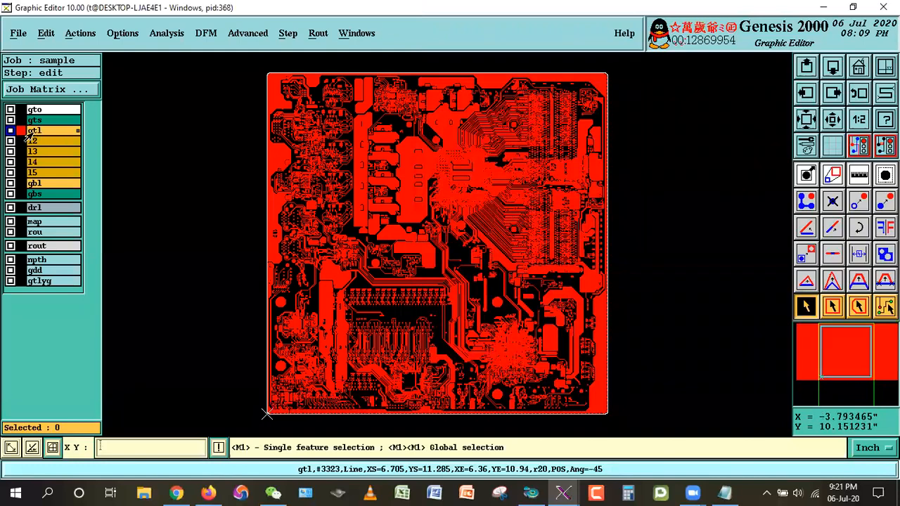
click(875, 124)
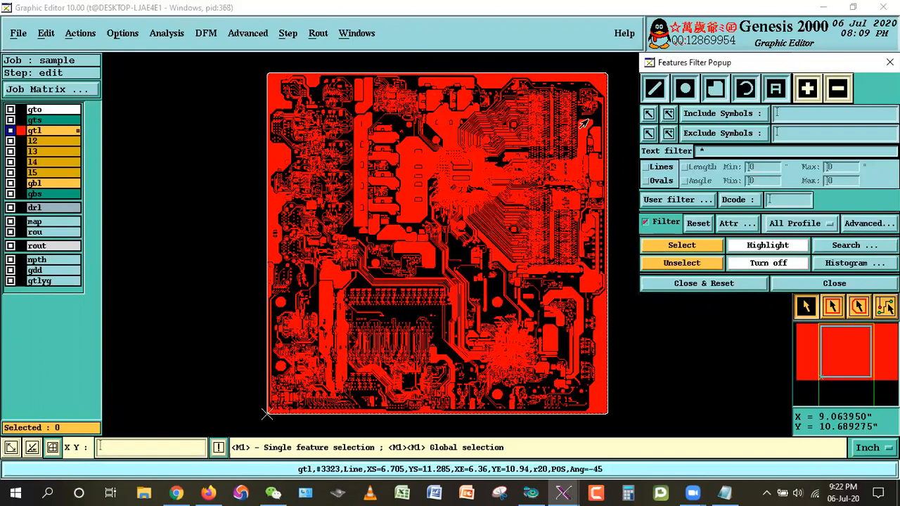
click(684, 89)
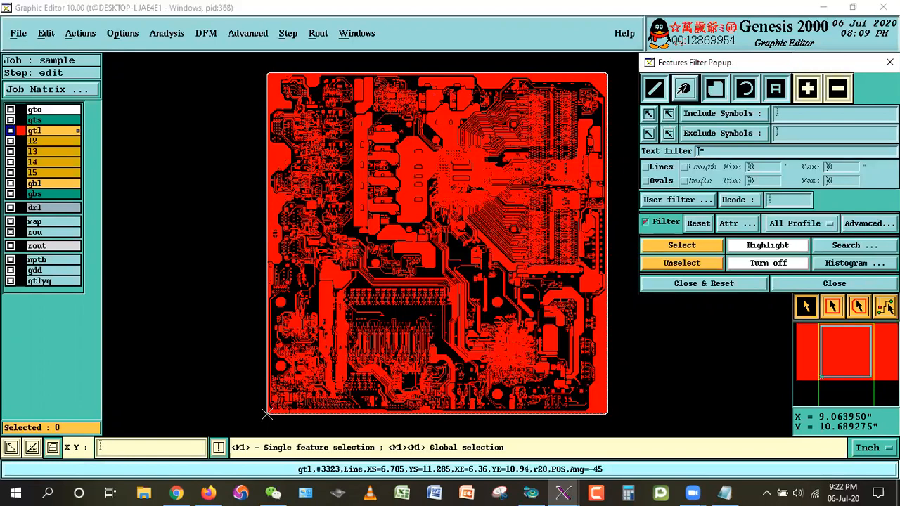
click(681, 245)
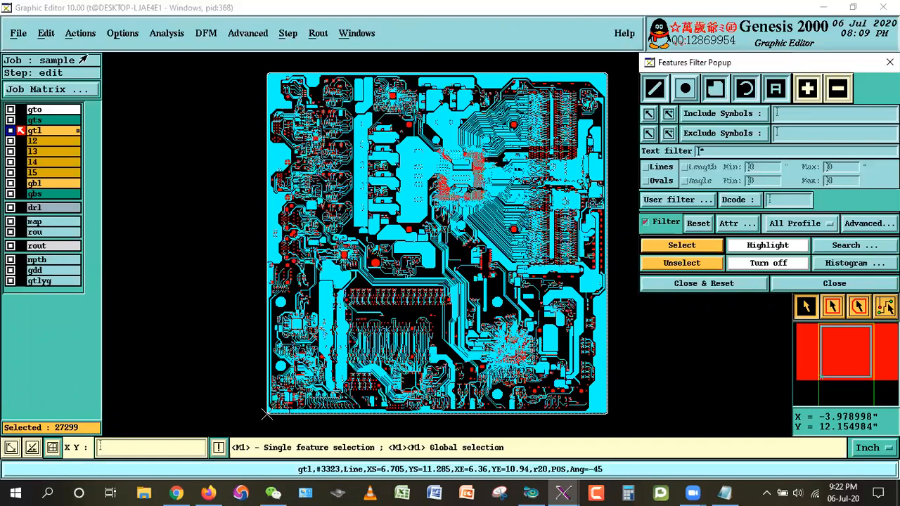
Move the selected gtl features to a new layer named tc
click(43, 35)
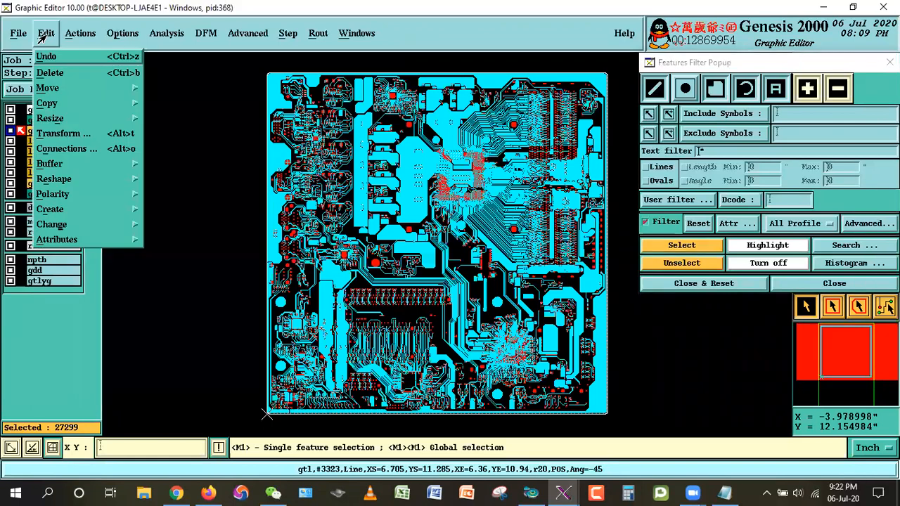
mouse_move(104, 91)
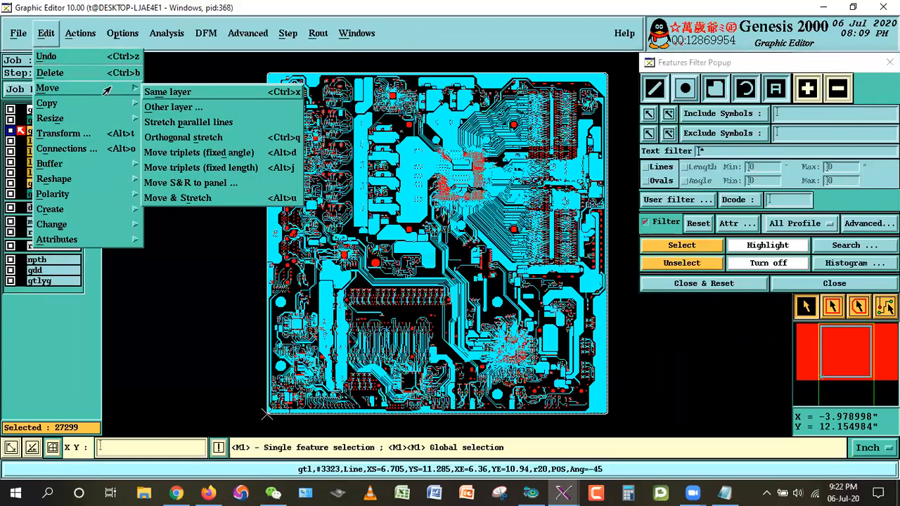
click(158, 108)
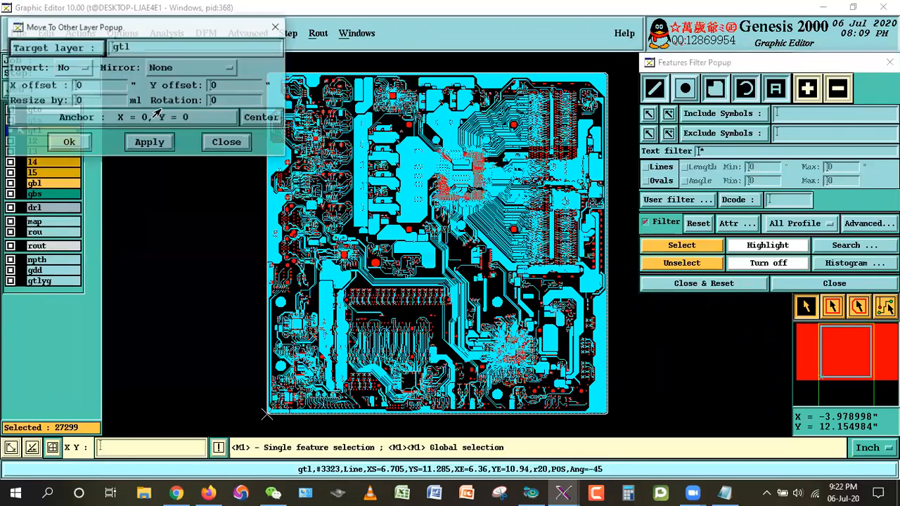
click(144, 47)
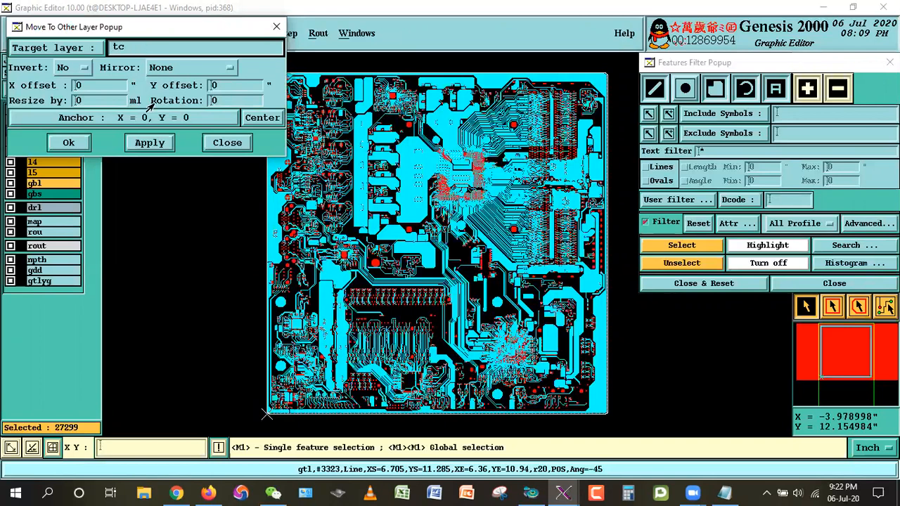
click(70, 143)
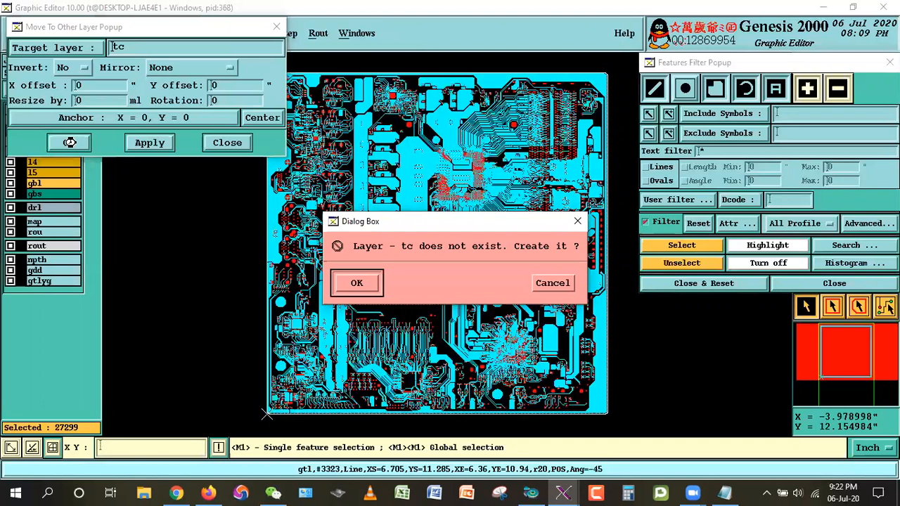
click(356, 284)
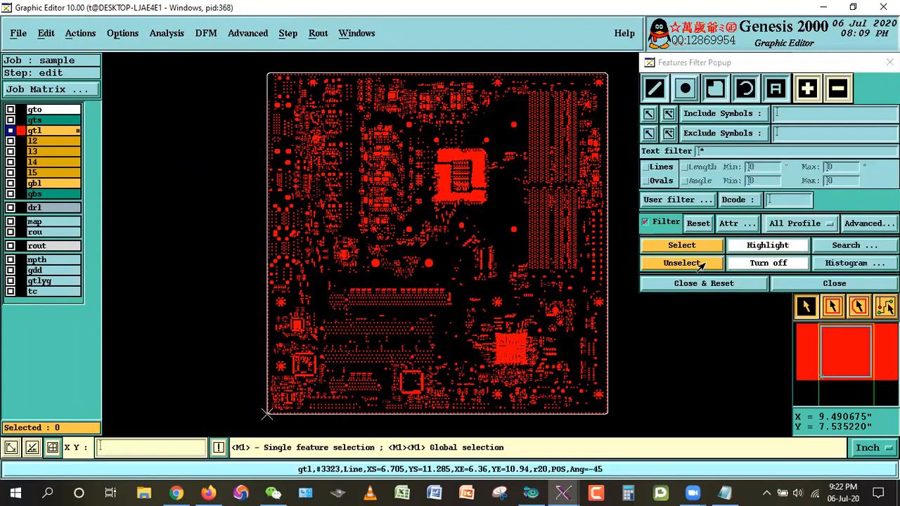
Hide gtl, display tc alone, and select its trace features by excluding surfaces in the features filter
click(49, 130)
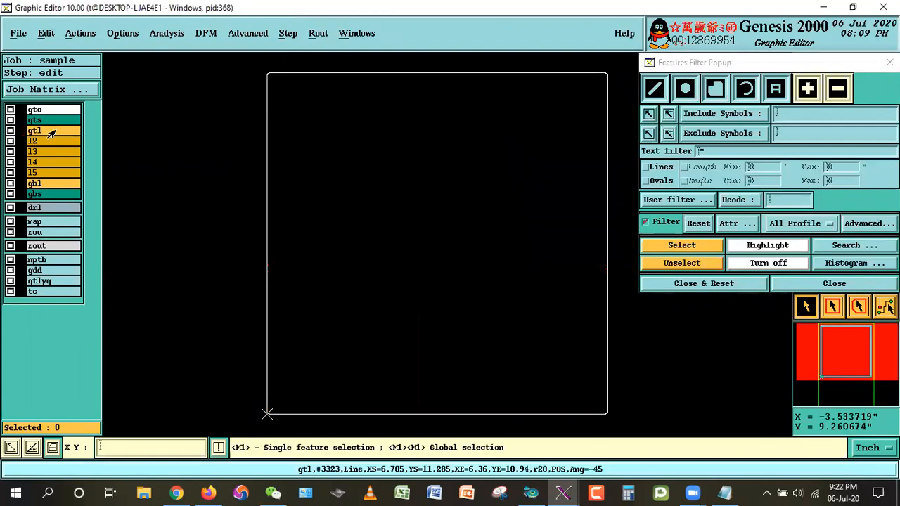
click(31, 291)
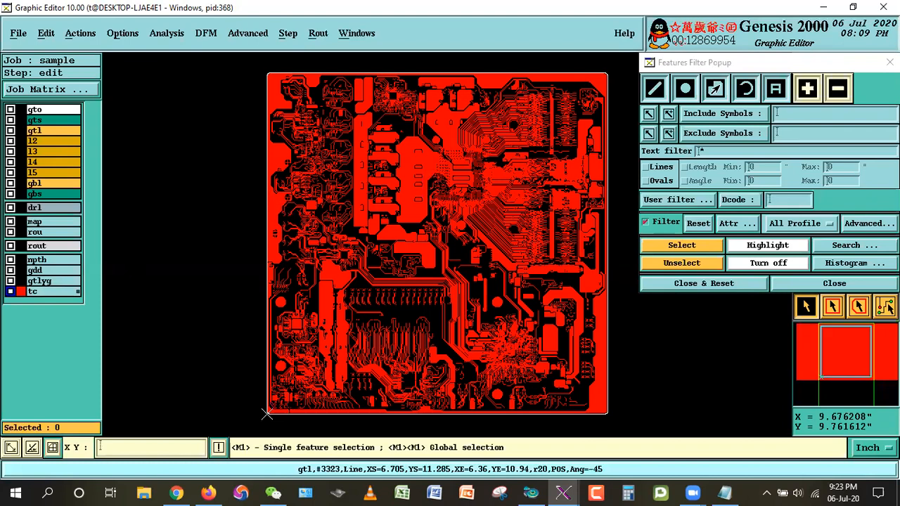
click(713, 85)
click(695, 245)
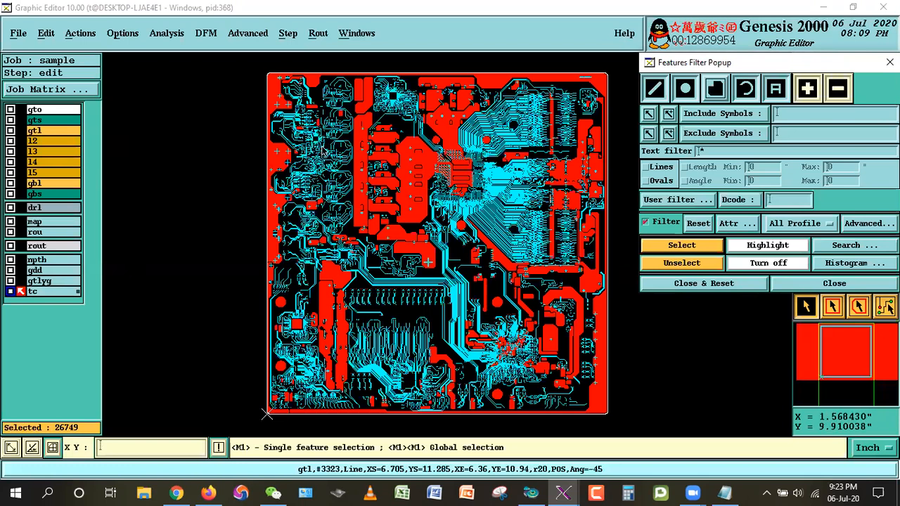
Move the selected trace features from tc to a new layer named tl
click(45, 34)
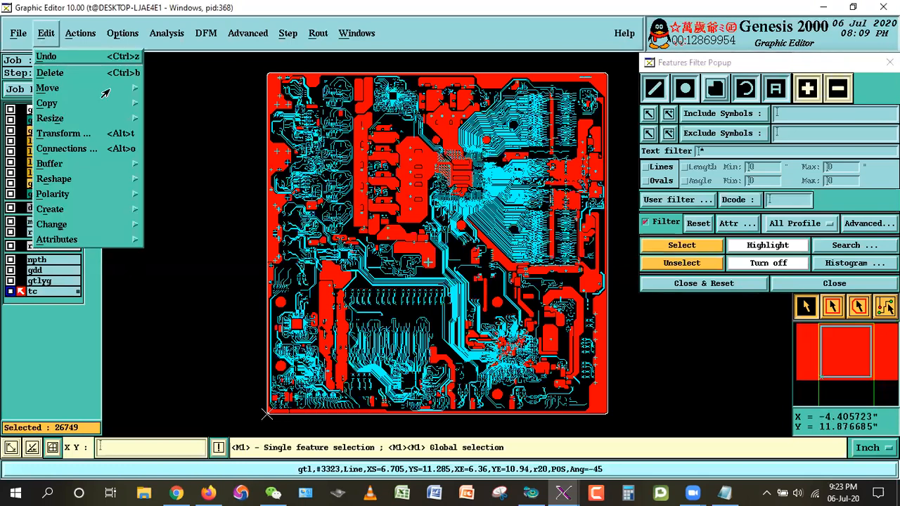
mouse_move(102, 92)
click(176, 106)
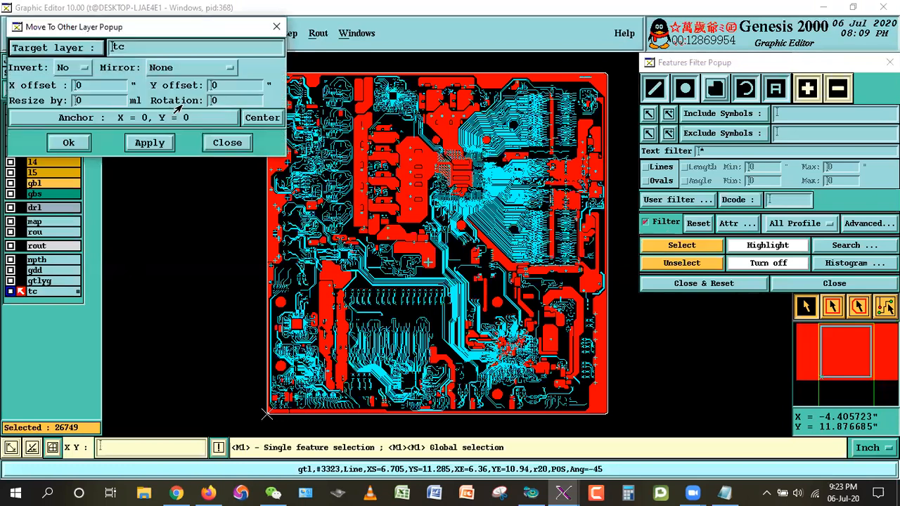
click(142, 51)
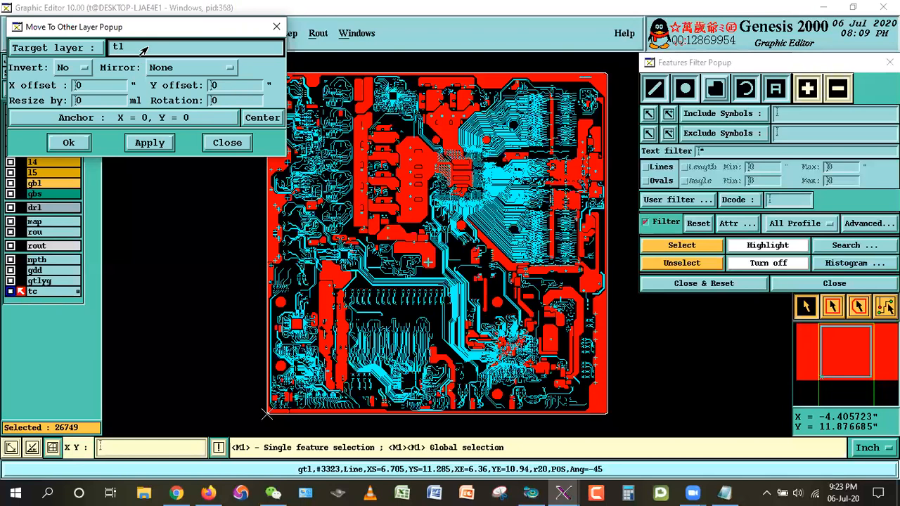
text(tl)
click(65, 143)
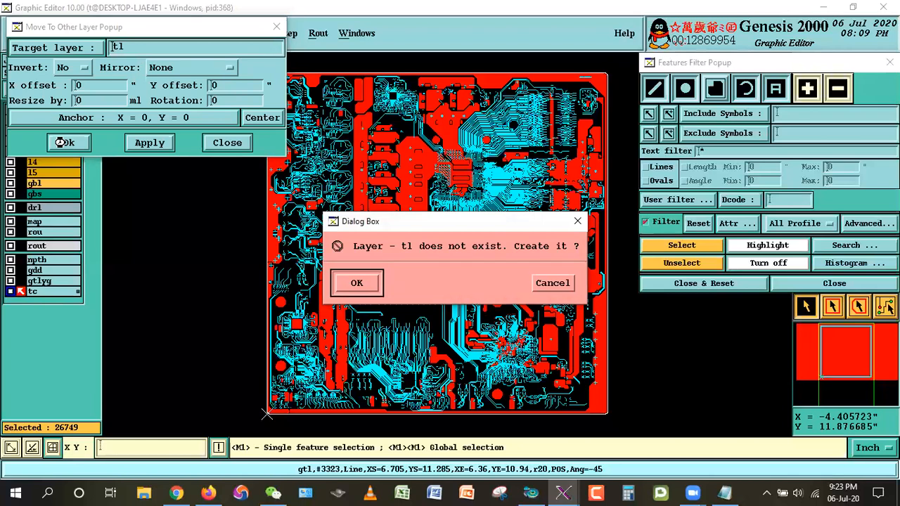
click(358, 283)
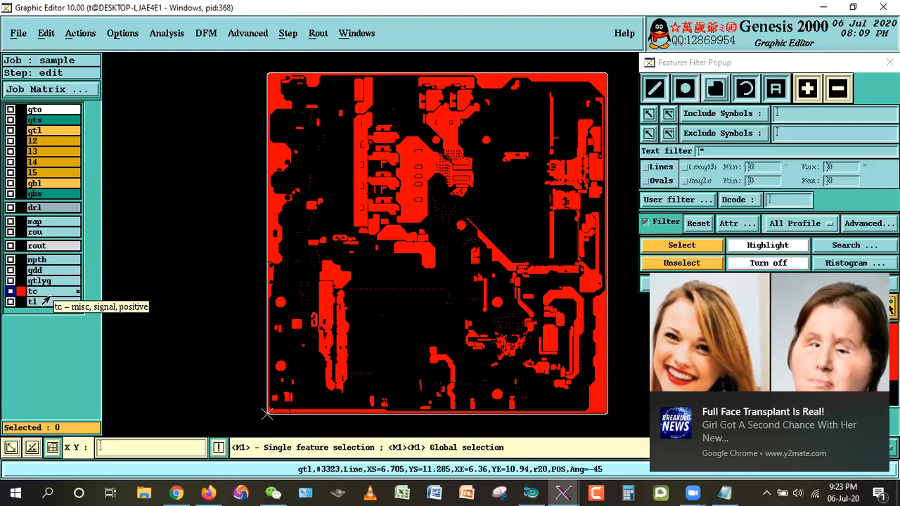
Display tl alone instead of tc, then reset and close the features filter
click(33, 293)
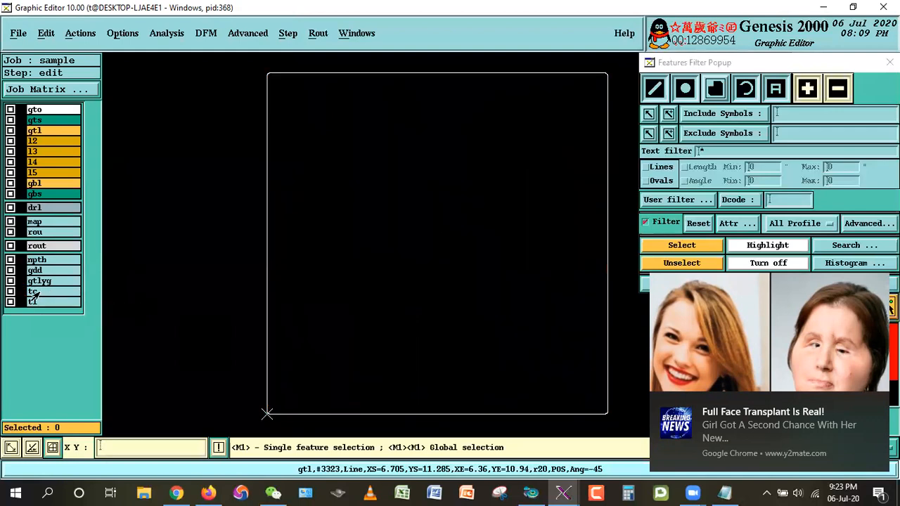
click(32, 301)
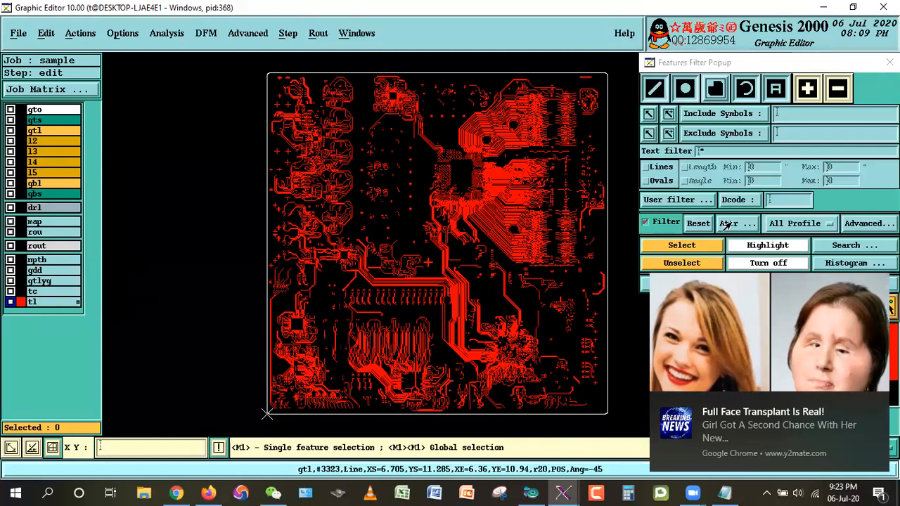
click(699, 224)
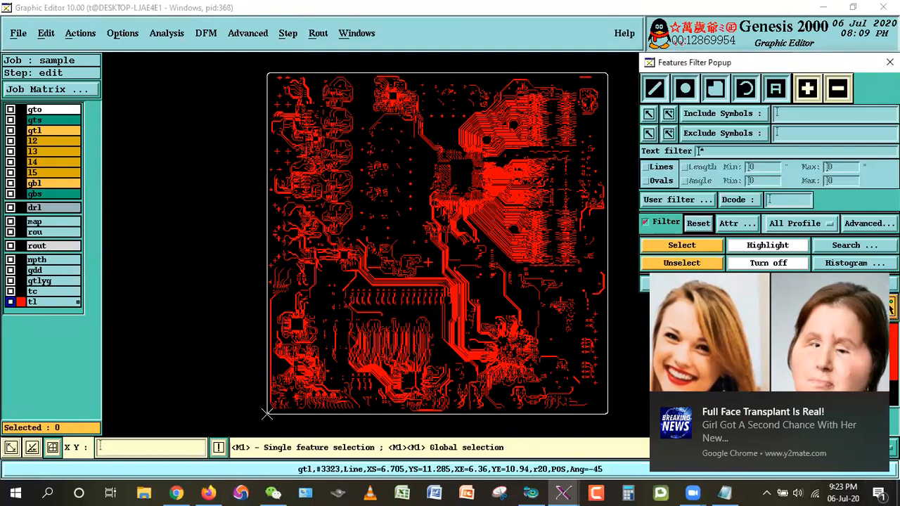
drag(766, 68, 490, 74)
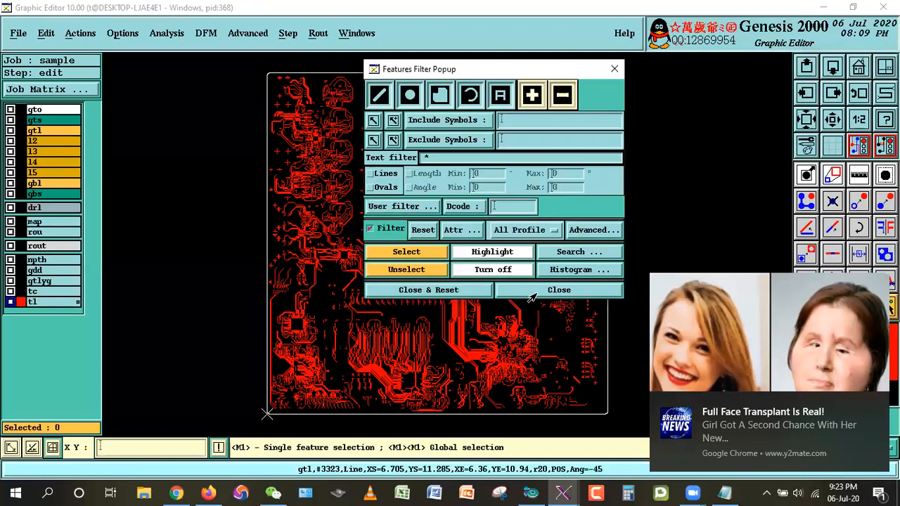
click(442, 294)
key(super+a)
click(647, 283)
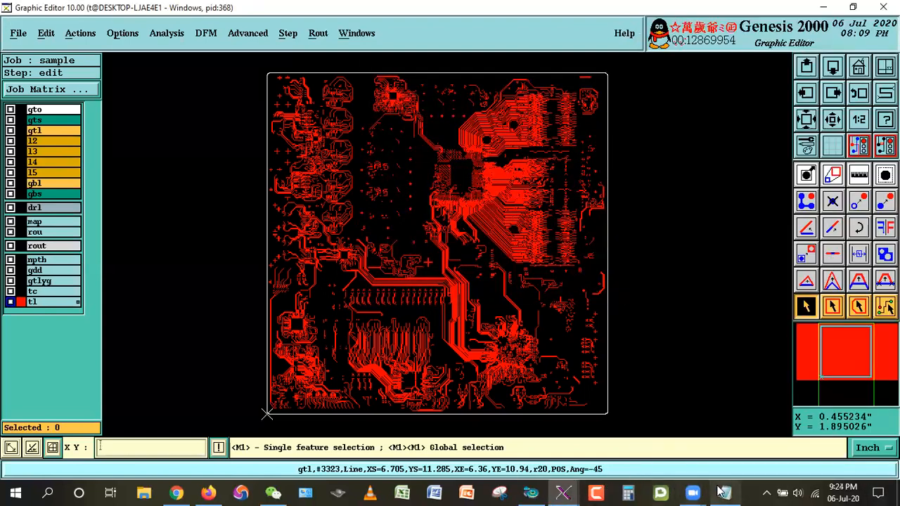
Switch to the Outer Layer Steps notes in Notepad and review steps 02 to 04 by highlighting them
key(alt+Tab)
drag(446, 119, 27, 119)
drag(6, 82, 7, 77)
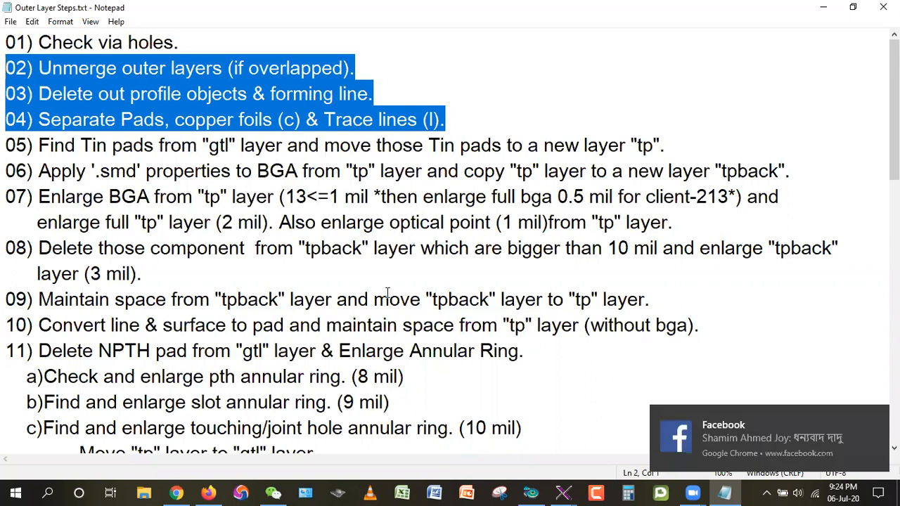
click(567, 247)
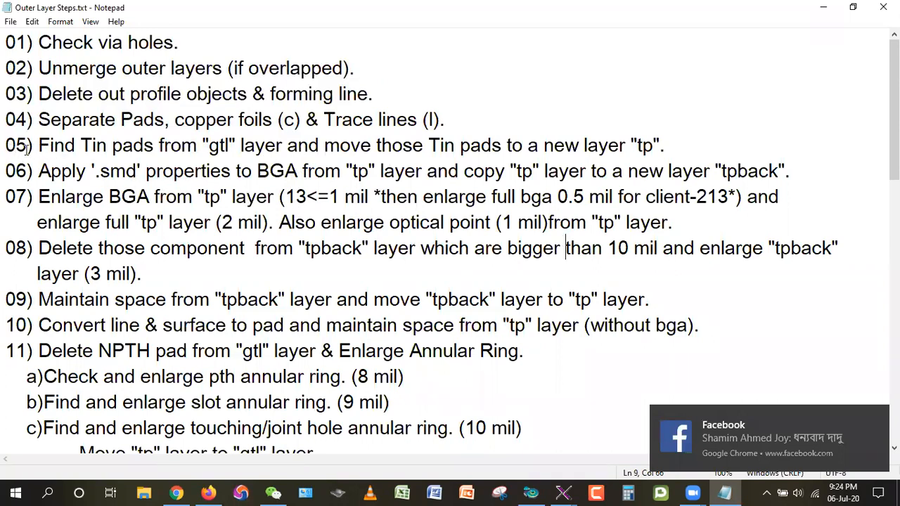
Examine step 05 in the notes, highlighting its wording on Tin pads, the gtl layer and the new layer tp
drag(5, 146, 703, 141)
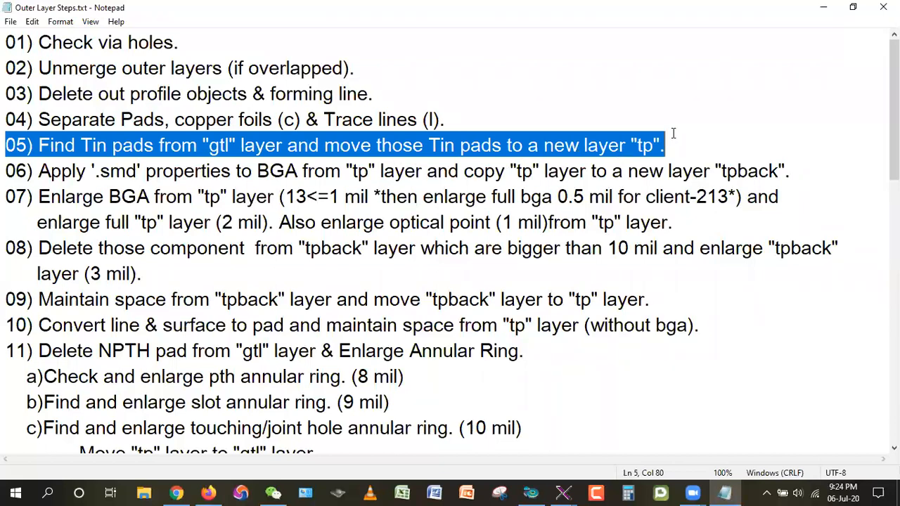
click(251, 171)
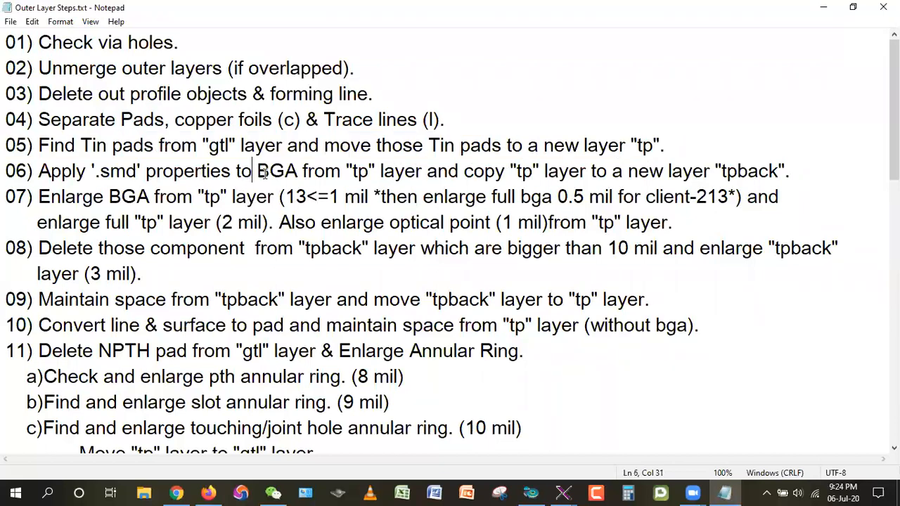
click(210, 149)
key(shift+Right)
key(shift+Right)
key(shift+Right)
key(shift+Right)
key(shift+Right)
key(shift+Right)
key(shift+Right)
key(shift+Right)
key(shift+Right)
drag(83, 149, 154, 149)
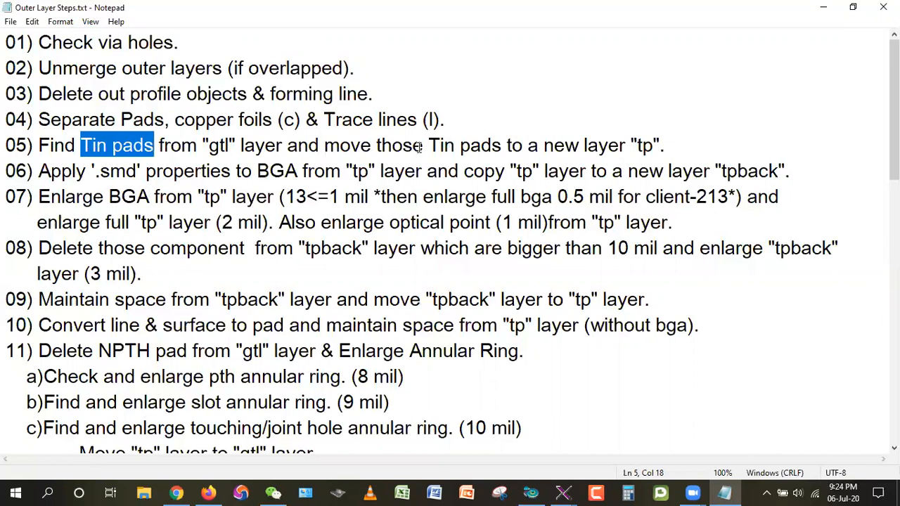
drag(631, 146, 657, 146)
click(527, 120)
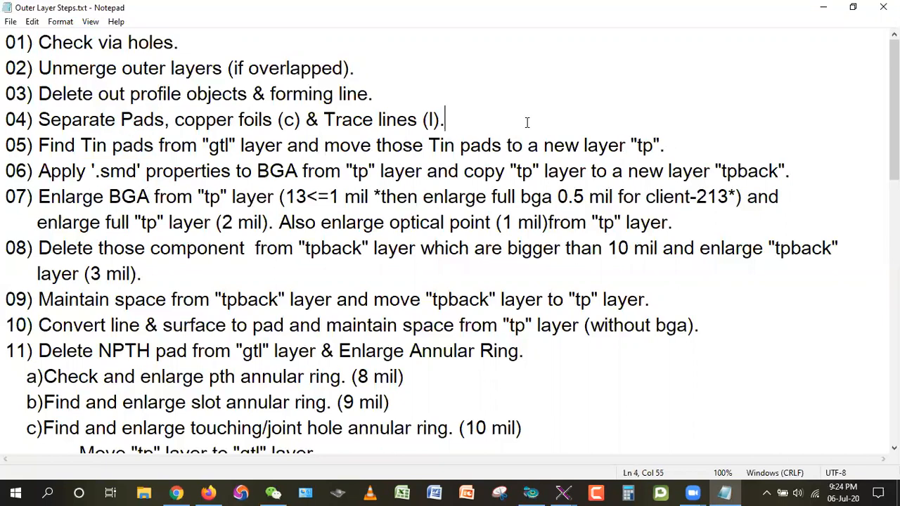
drag(81, 146, 152, 147)
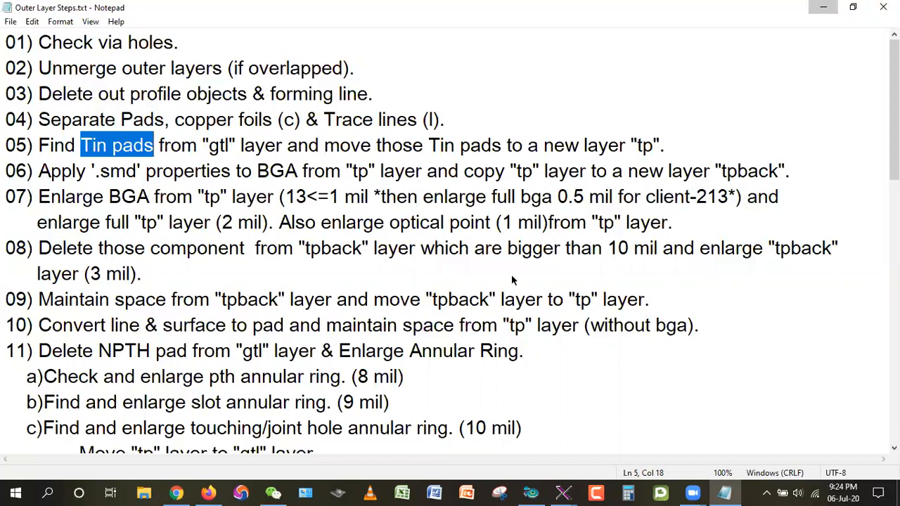
Return to the Genesis Graphic Editor, hide tl, and display the pads on gtl alone
key(alt+Tab)
click(34, 302)
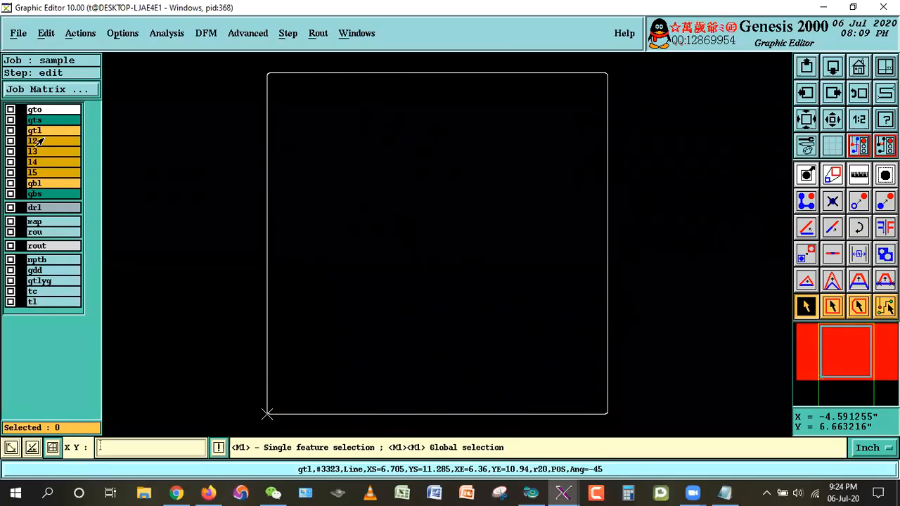
click(40, 132)
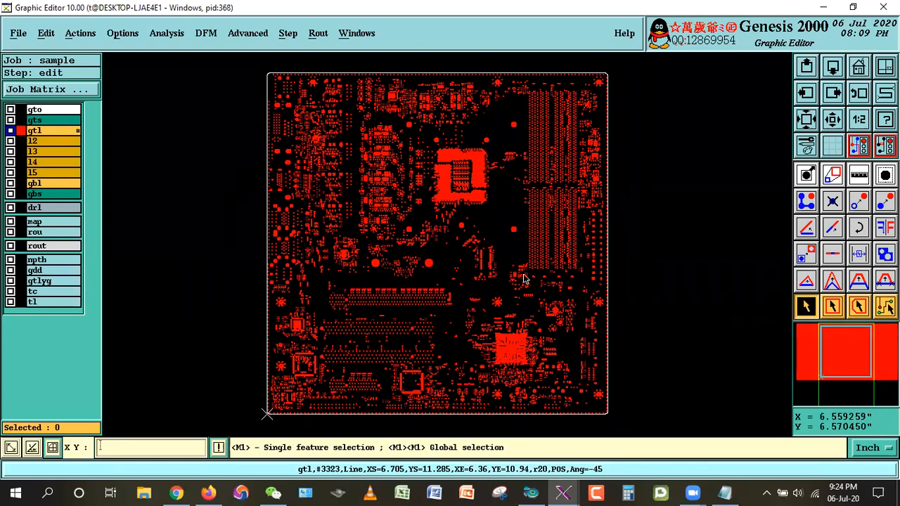
Switch to the Outer Layer Steps notes, highlight the step 05 wording on Tin pads from the gtl layer, and return to the Graphic Editor
click(725, 492)
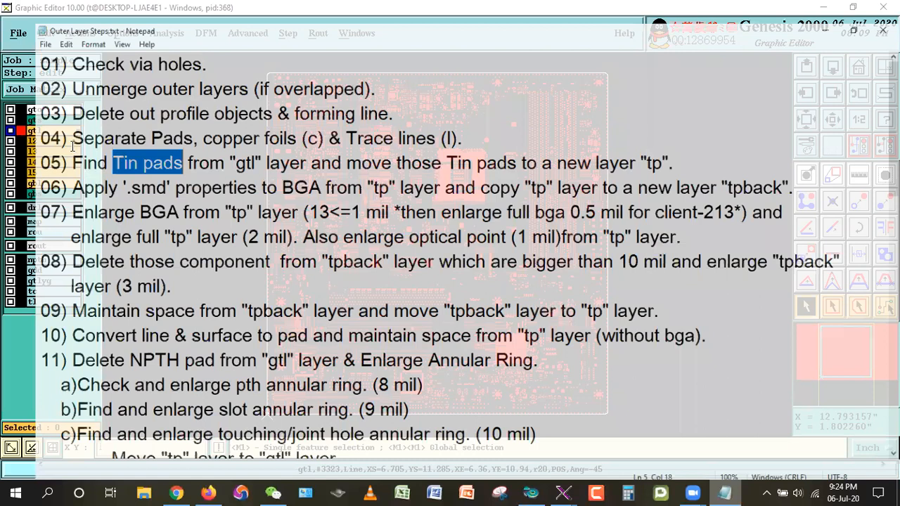
drag(76, 145, 153, 146)
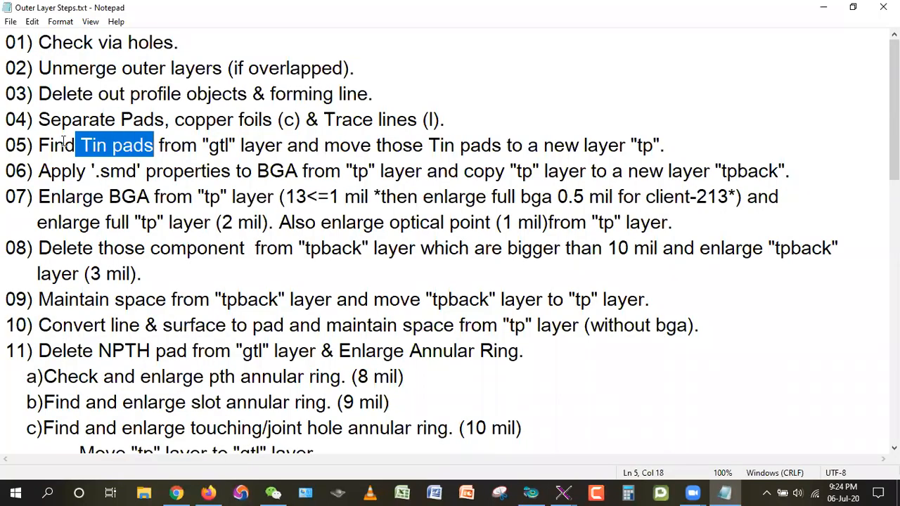
drag(80, 146, 146, 148)
click(229, 146)
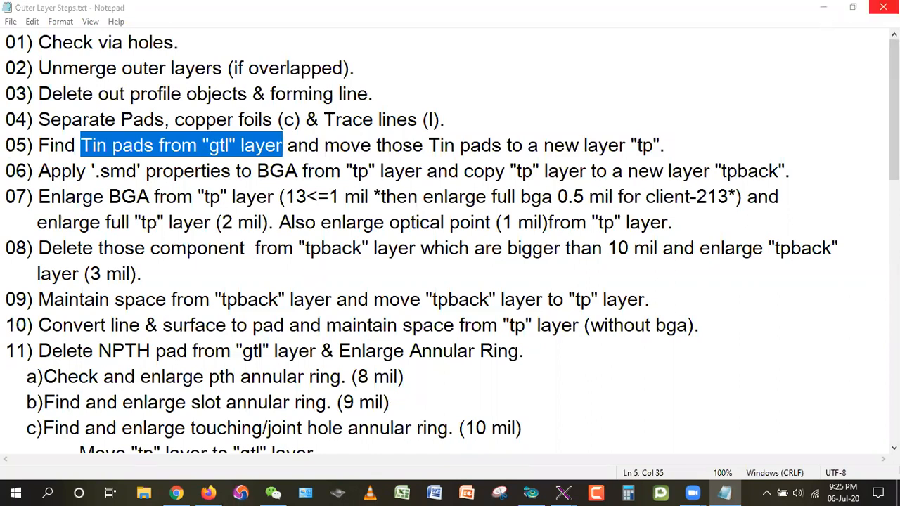
key(alt+Tab)
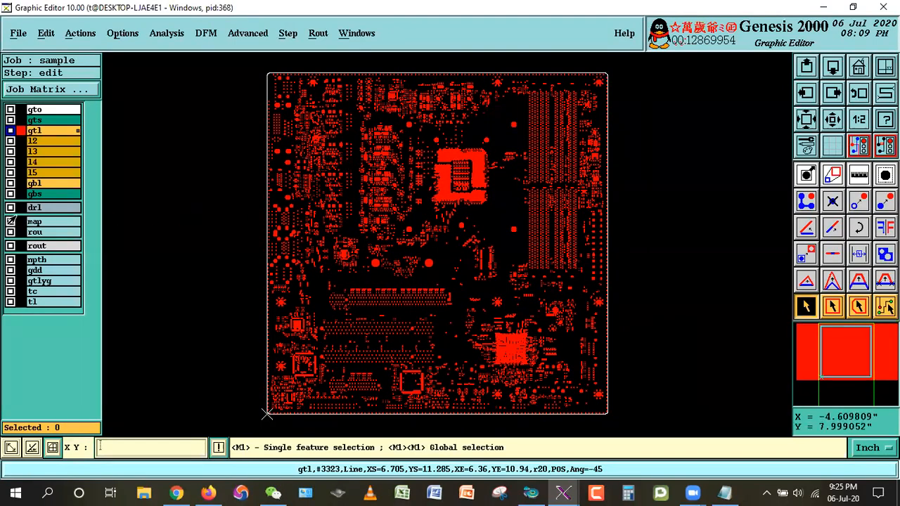
Display drl with gtl and select the gtl features touching it, using a reference selection in Touch mode with drl as reference layer
click(41, 209)
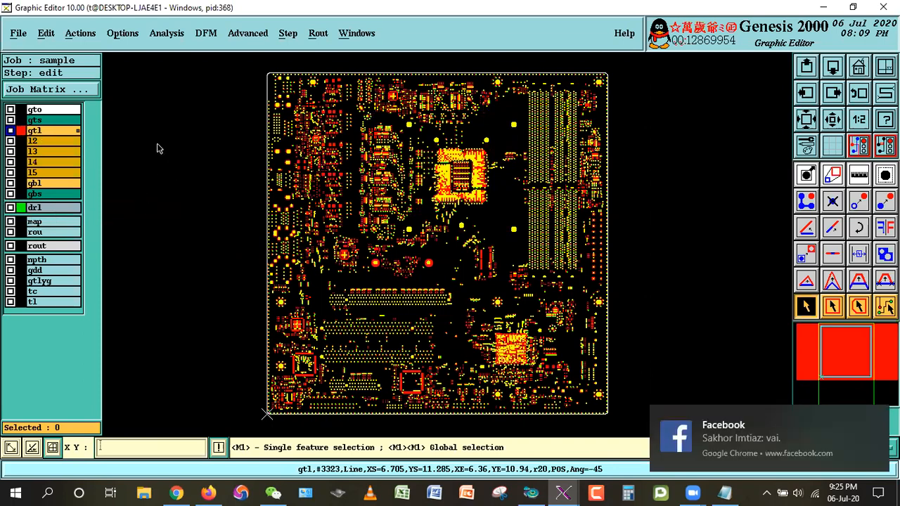
click(78, 33)
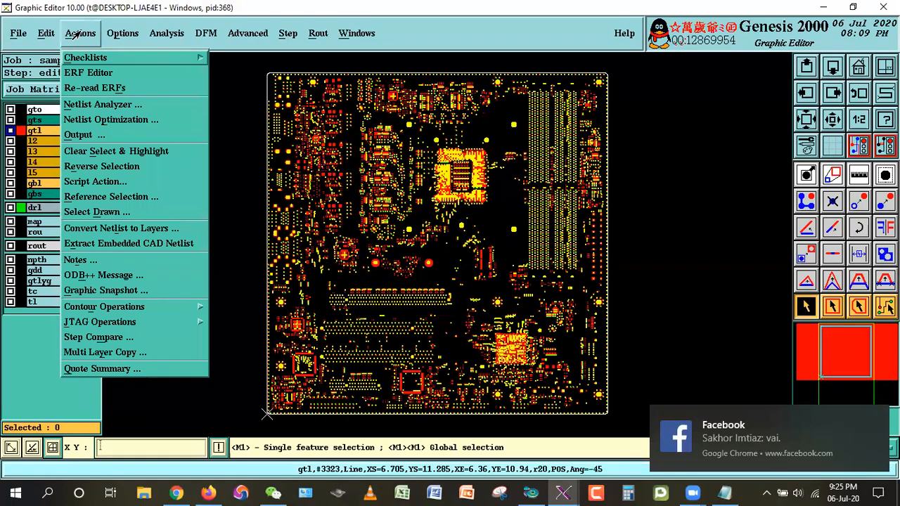
click(83, 197)
drag(98, 23, 219, 45)
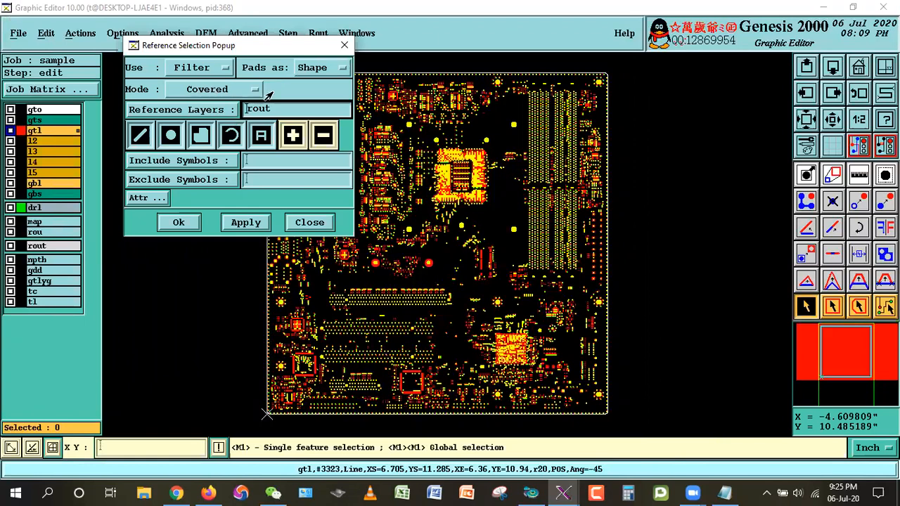
click(208, 90)
click(182, 61)
click(209, 110)
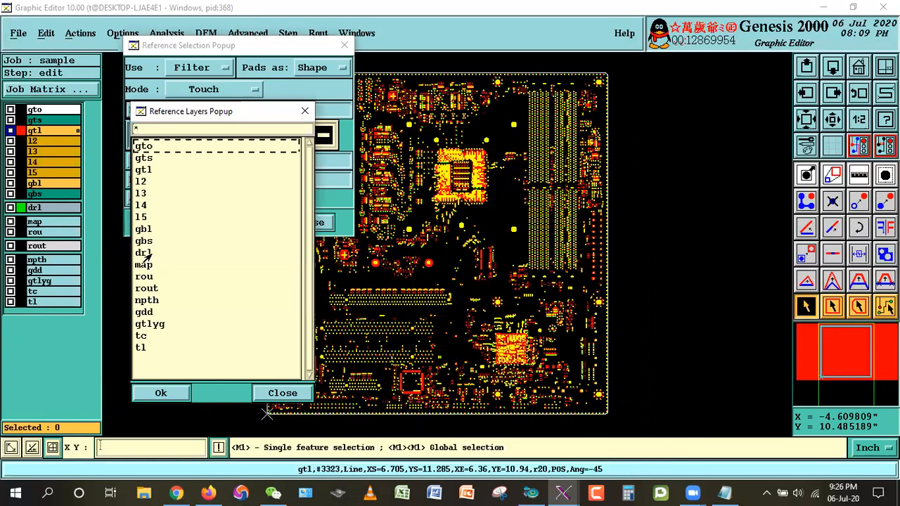
double_click(148, 253)
click(239, 221)
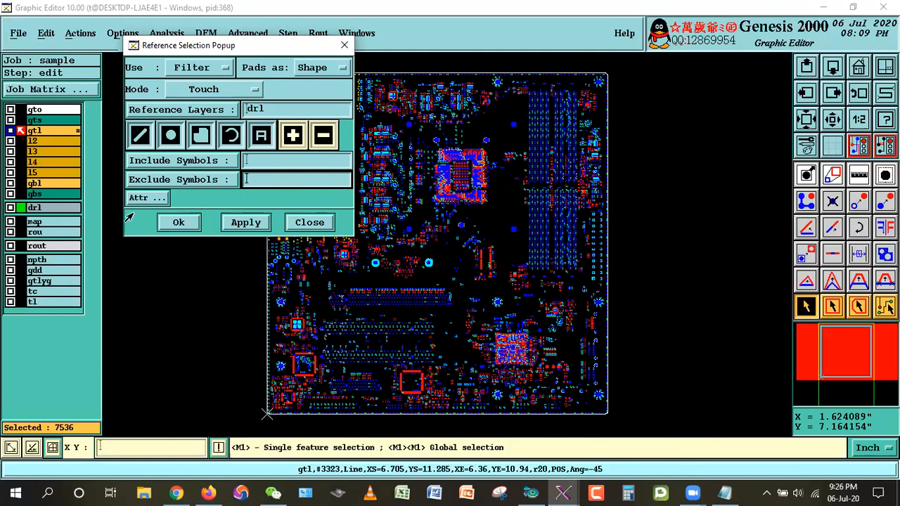
Close the reference selection, clear the selected gtl features, and hide drl
click(310, 222)
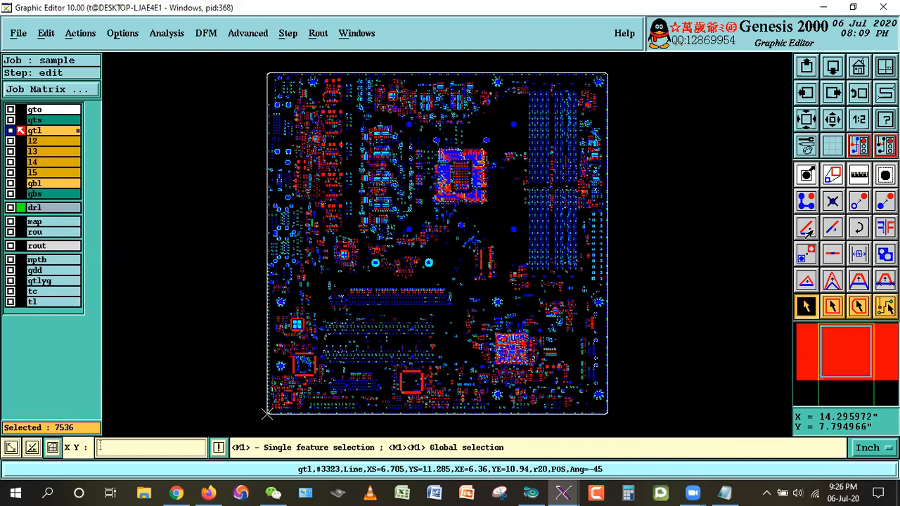
click(496, 264)
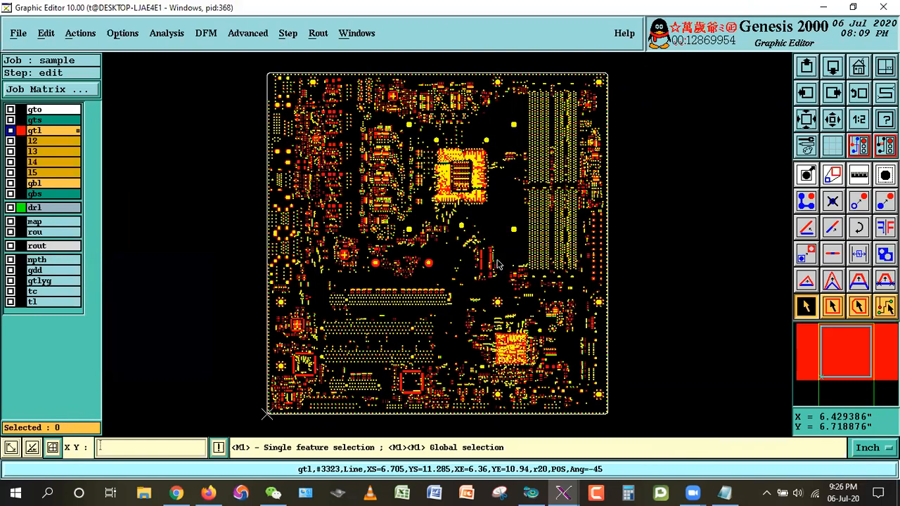
click(34, 210)
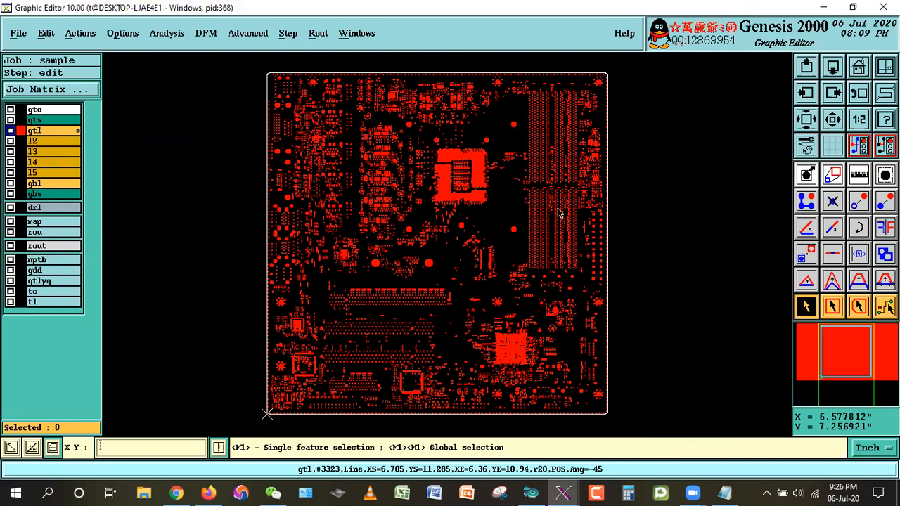
Examine the features histogram of gtl, highlighting its total features value, and close it
right_click(28, 131)
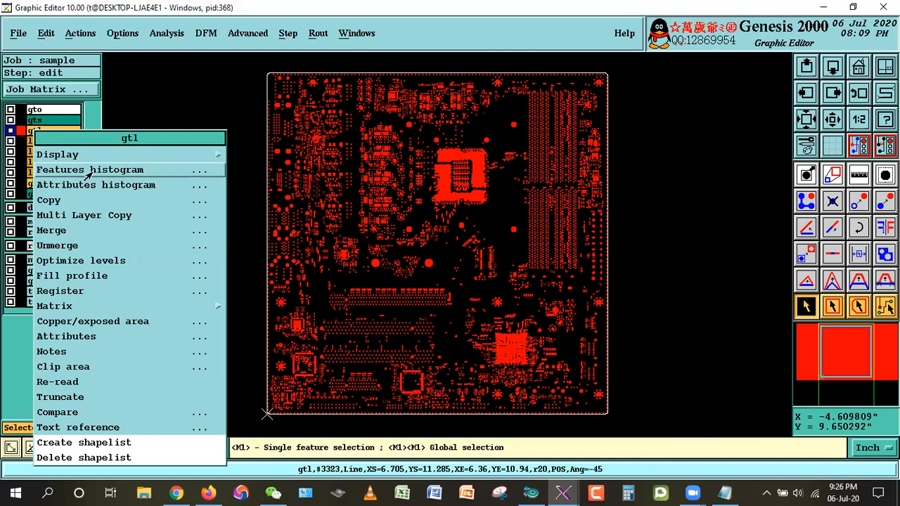
click(127, 173)
drag(111, 144, 232, 78)
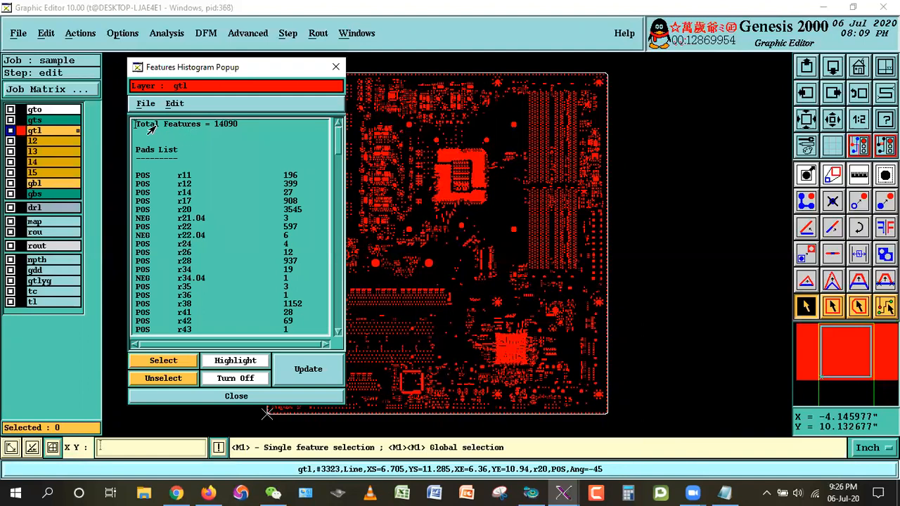
drag(214, 125, 237, 128)
click(774, 217)
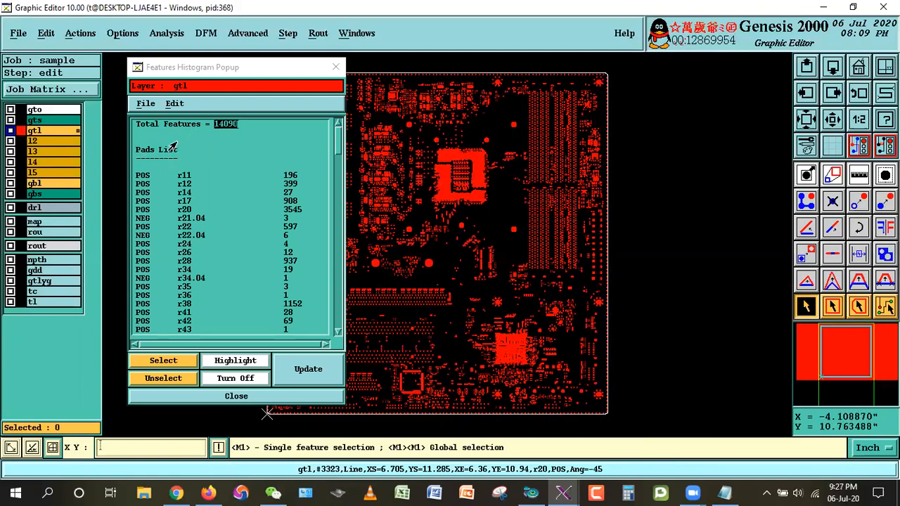
right_click(42, 131)
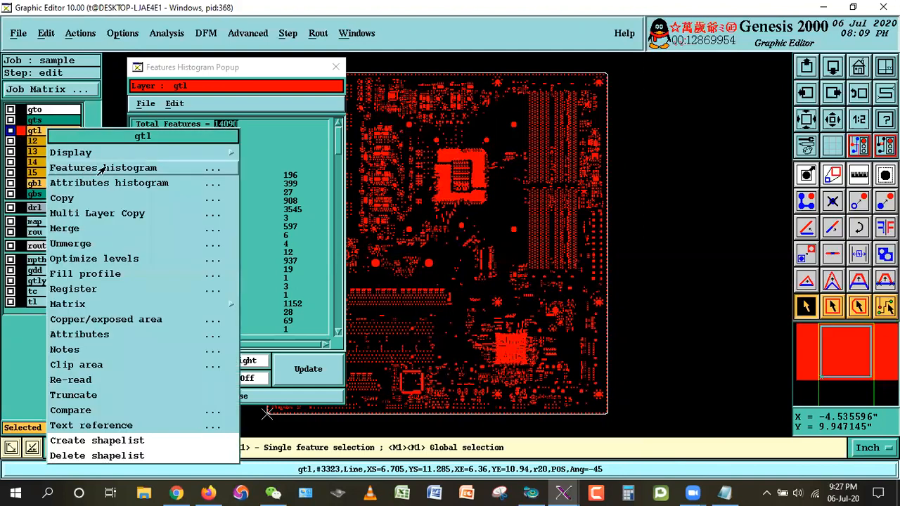
click(275, 64)
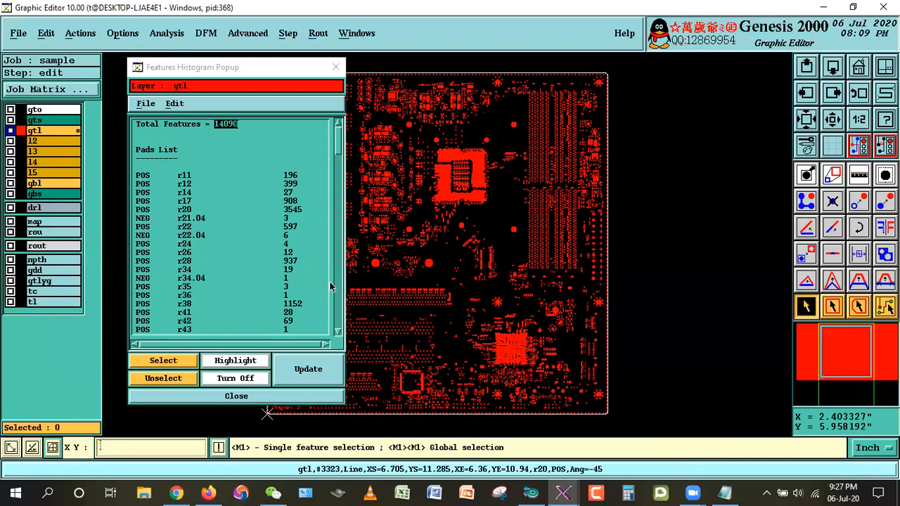
click(203, 399)
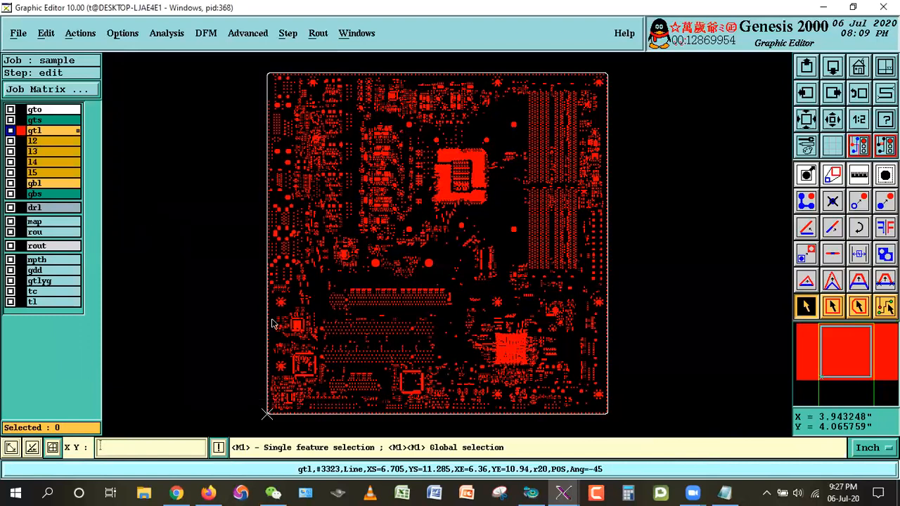
right_click(36, 131)
click(60, 172)
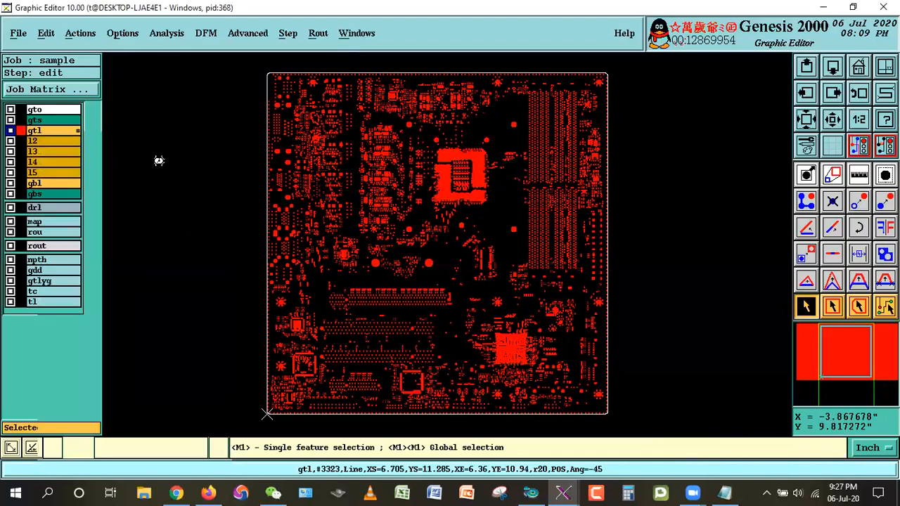
click(169, 472)
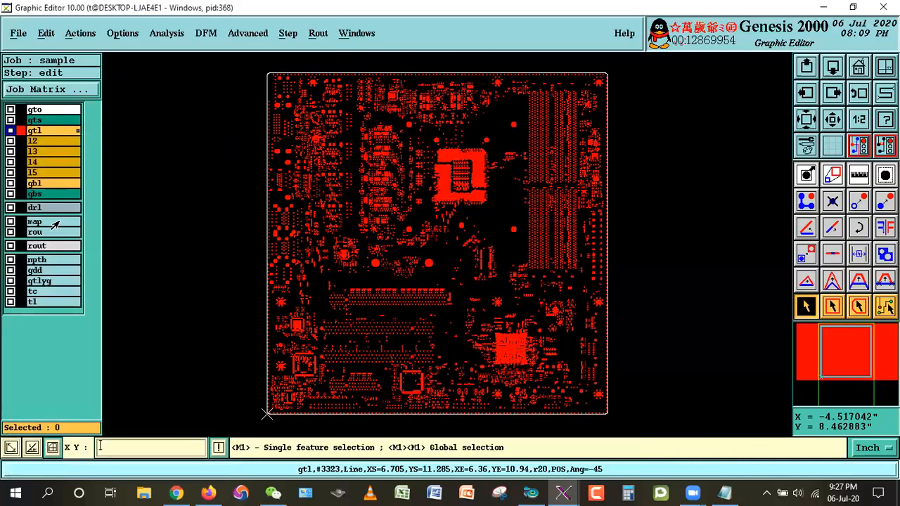
Display drl again and reselect the gtl features touching it with the Touch-mode reference selection
click(46, 207)
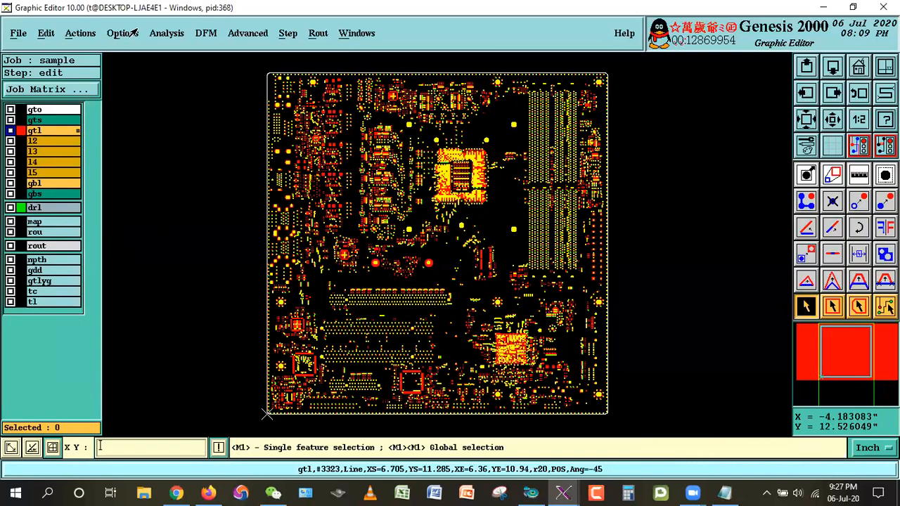
click(80, 33)
click(110, 196)
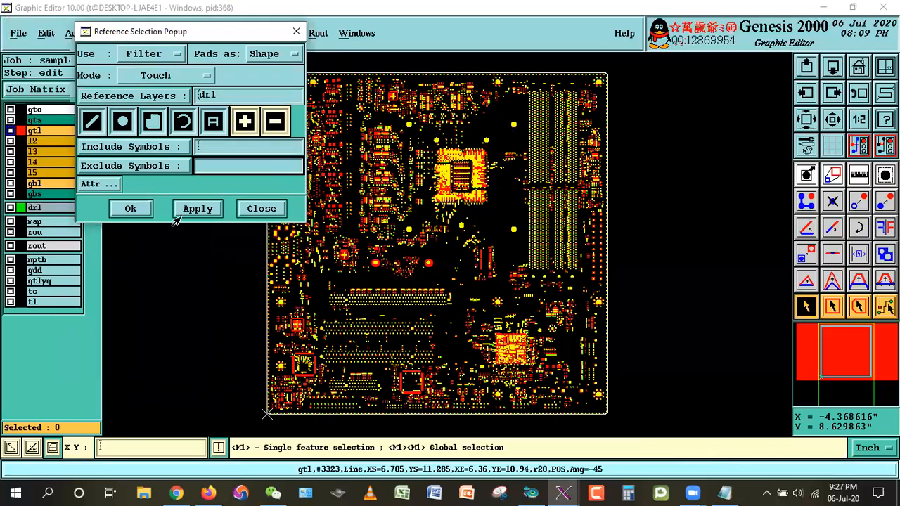
click(131, 208)
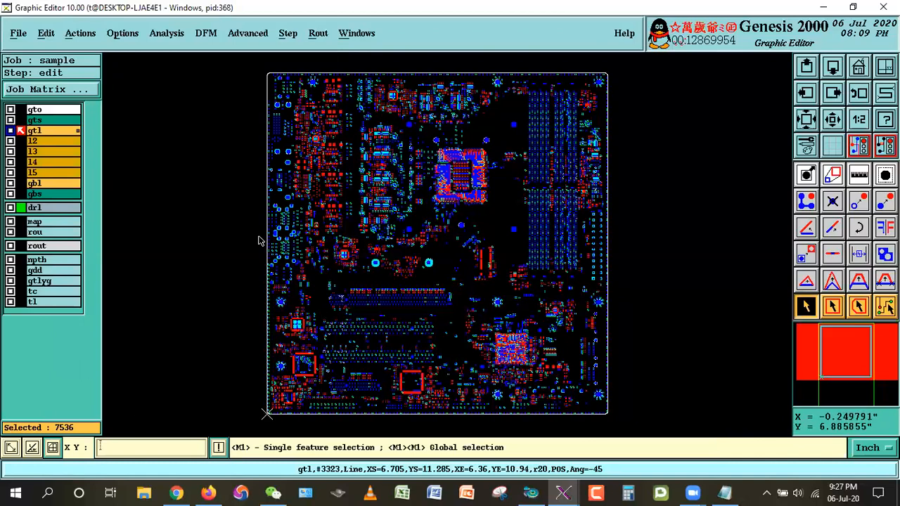
Open the features histogram of drl and review its lines and pads lists
right_click(34, 209)
click(74, 89)
drag(148, 126, 224, 89)
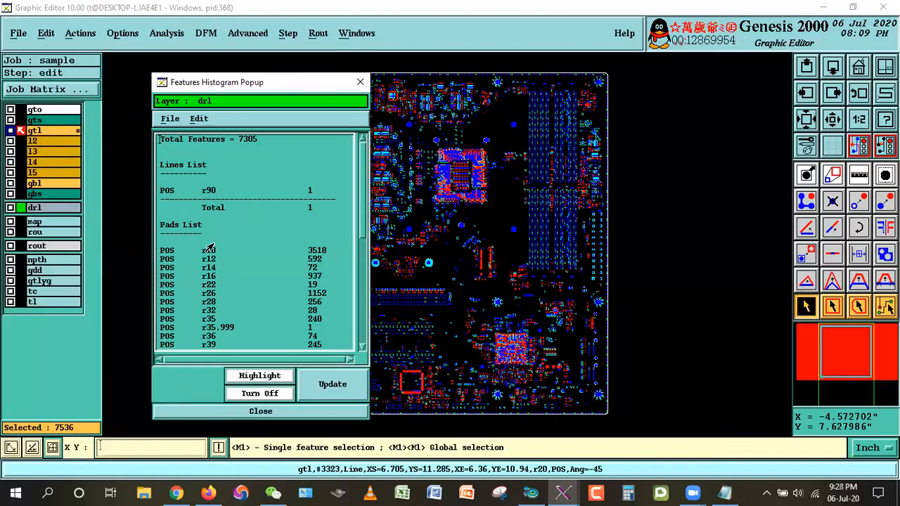
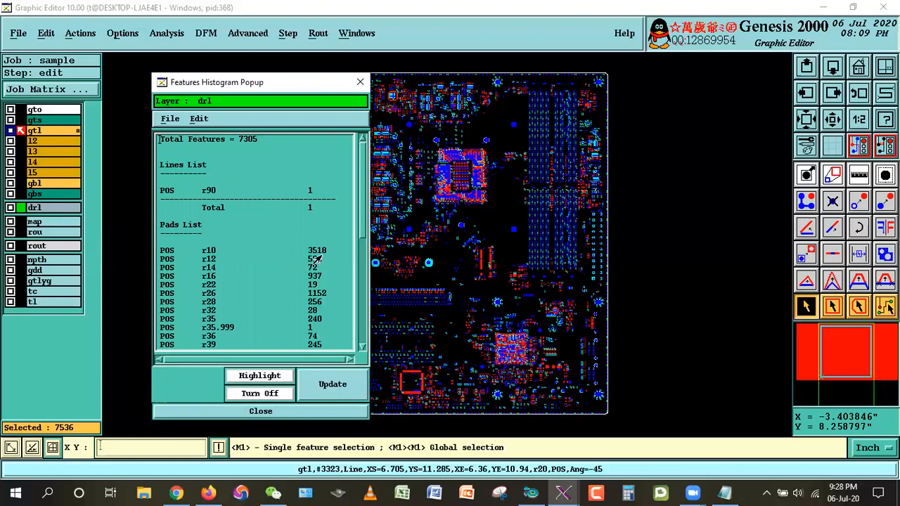
drag(359, 196, 340, 151)
Check the Reference Selection settings, then close them and the drl features histogram
click(80, 33)
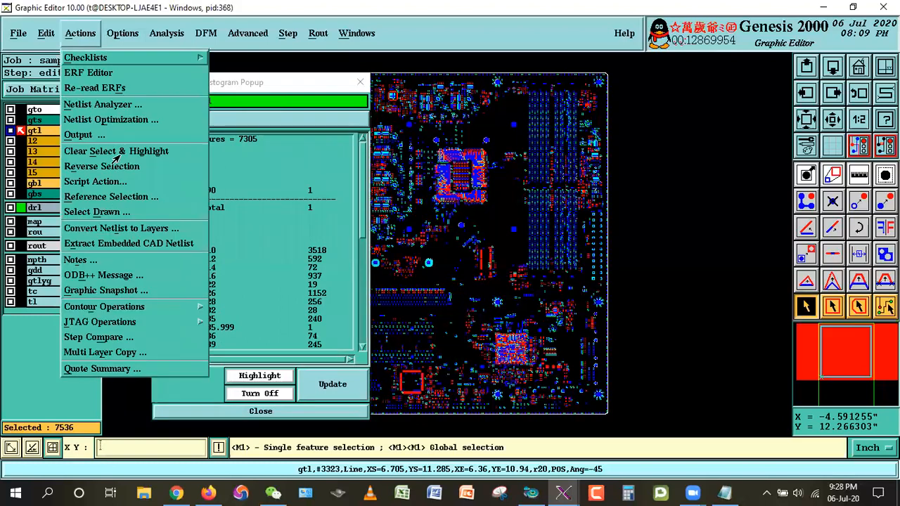
click(109, 197)
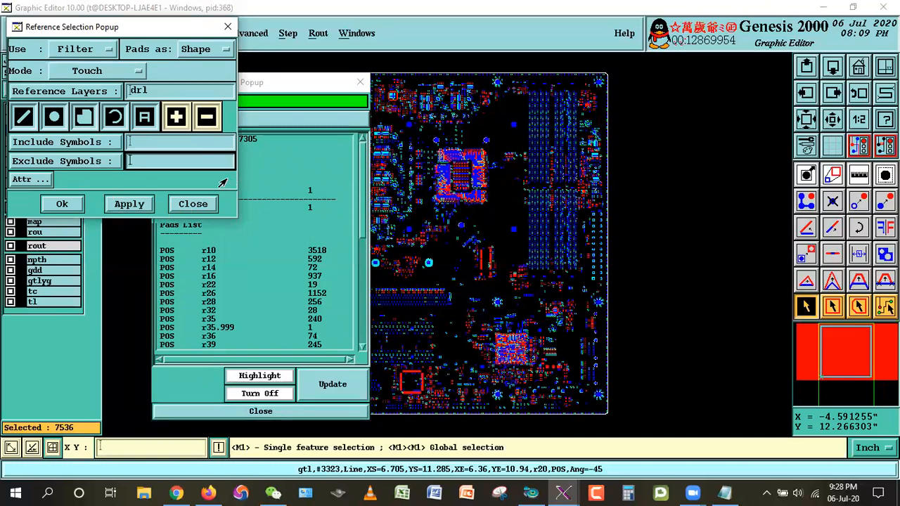
click(186, 204)
click(281, 412)
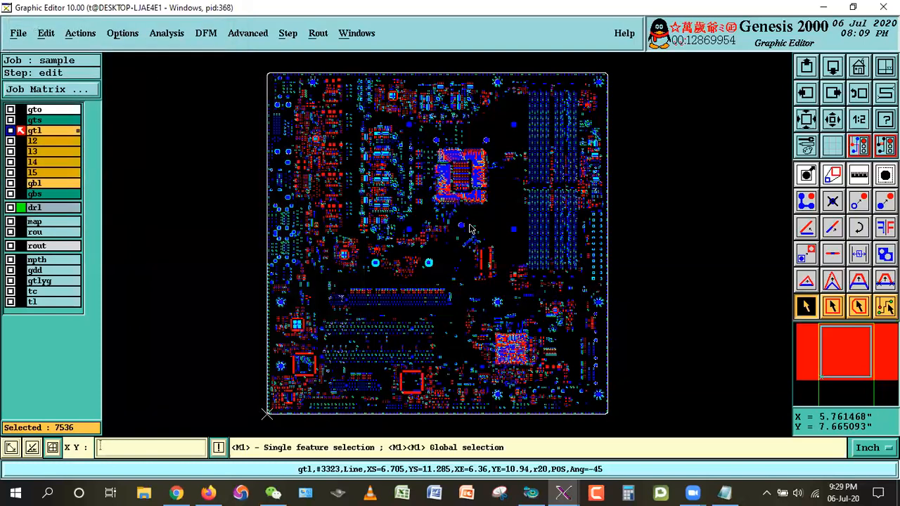
click(800, 311)
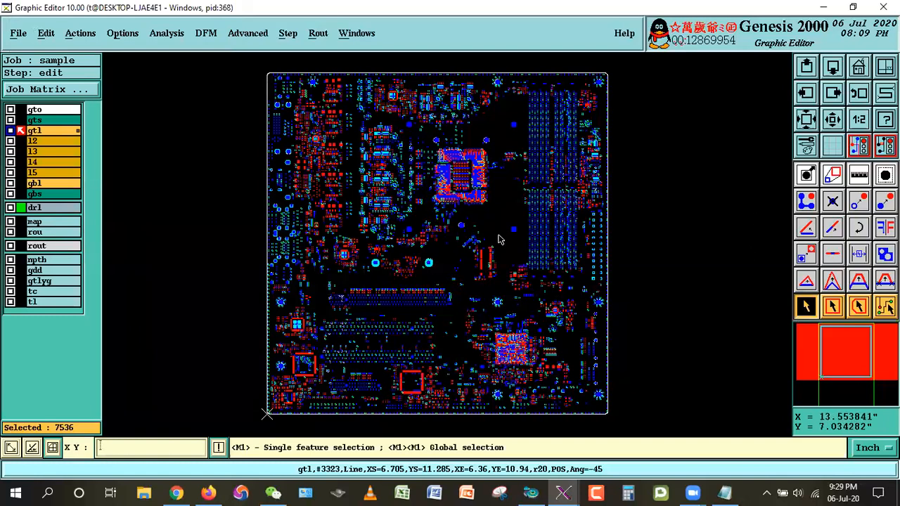
Delete the tc and tl layers from the job matrix and close the matrix
click(43, 90)
drag(95, 239, 74, 260)
key(Delete)
click(101, 235)
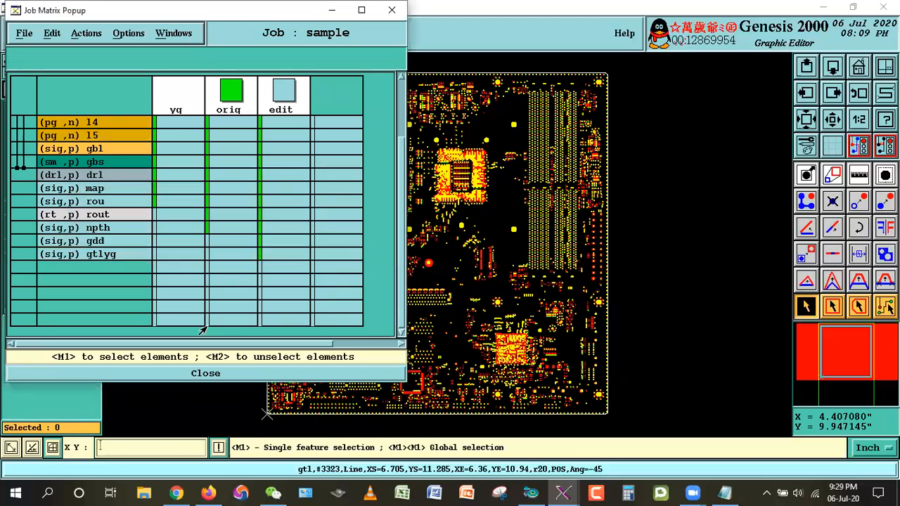
click(169, 372)
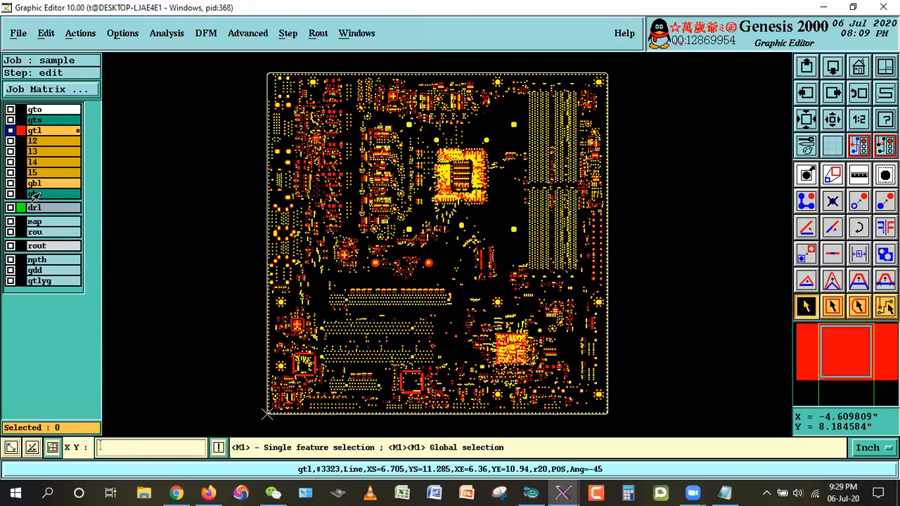
Copy the gtl layer from the orig step of job sample over the current gtl, using Replace mode, and accept the overwrite
right_click(32, 130)
click(49, 202)
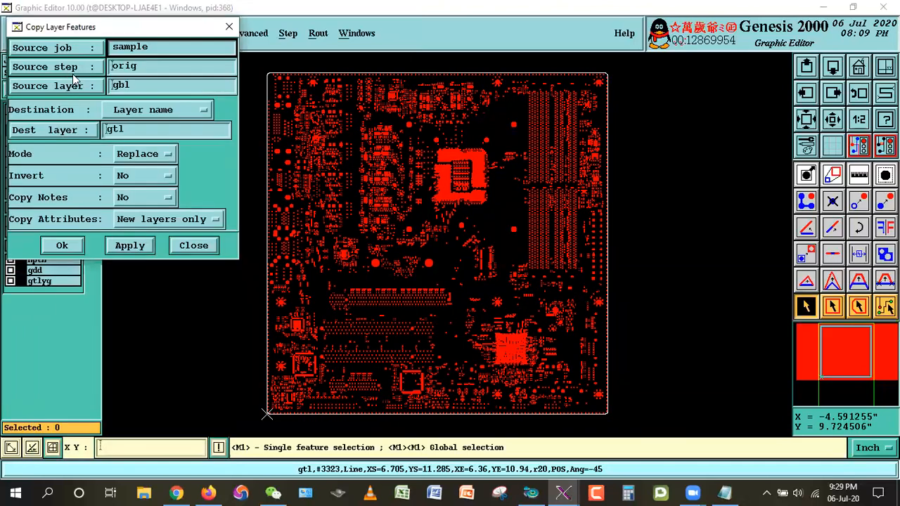
click(67, 70)
click(129, 348)
click(49, 86)
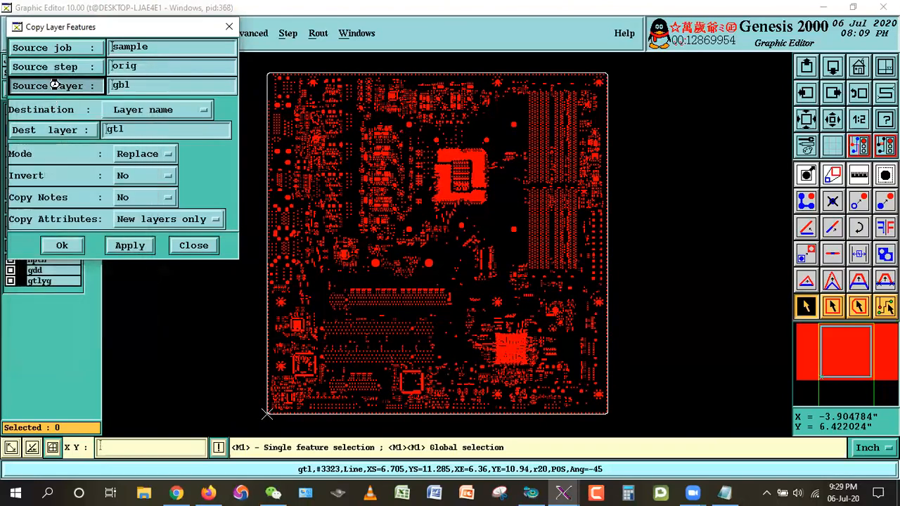
click(26, 146)
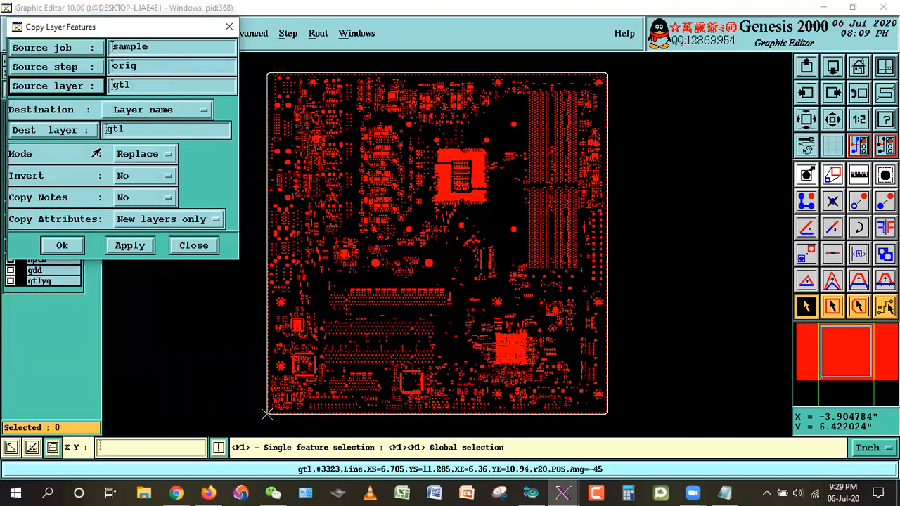
click(61, 245)
click(354, 281)
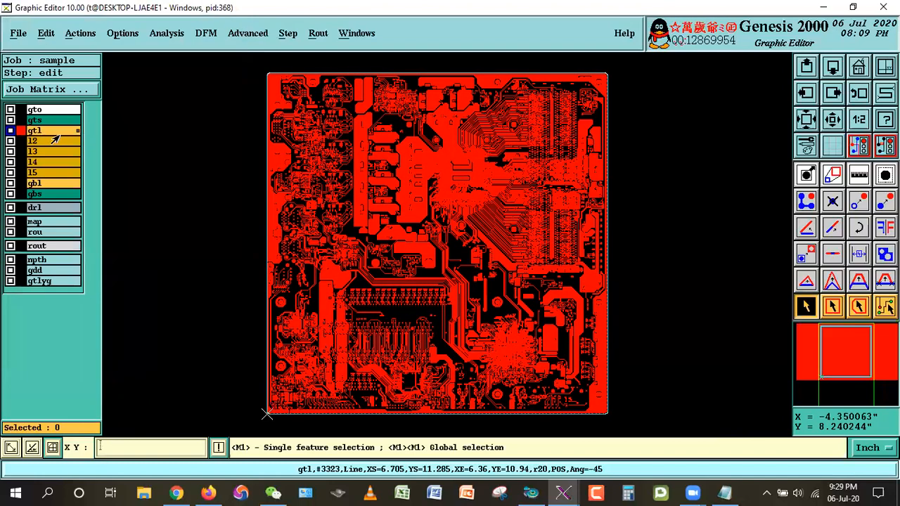
Unmerge the gtl layer with an empty destination suffix and a maximum of 10 destination layers
click(860, 68)
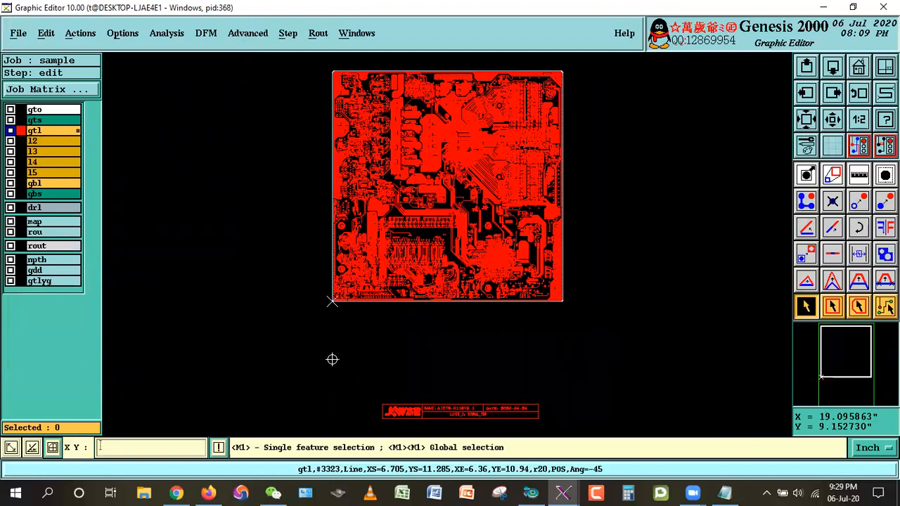
right_click(35, 131)
click(67, 248)
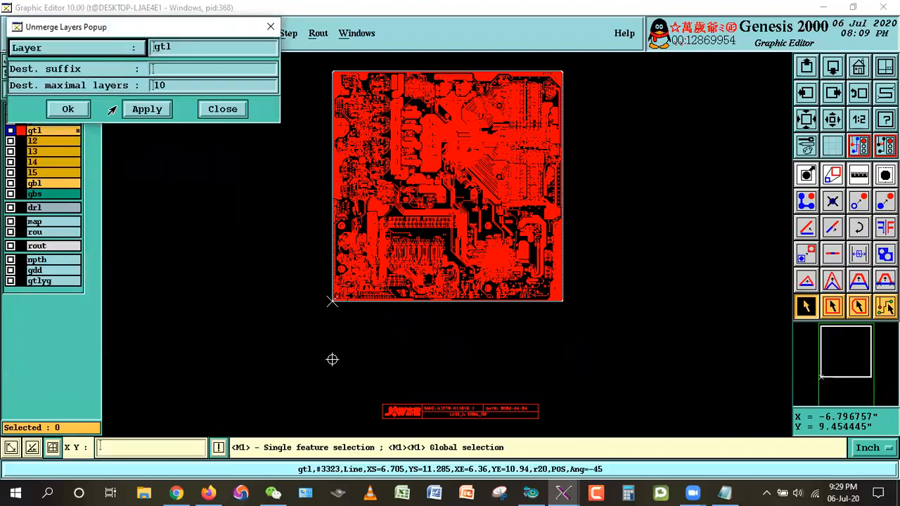
click(34, 106)
Move all features of gtl2n onto layer gtl1p with Invert set to Yes, accepting the operation on all features
click(49, 302)
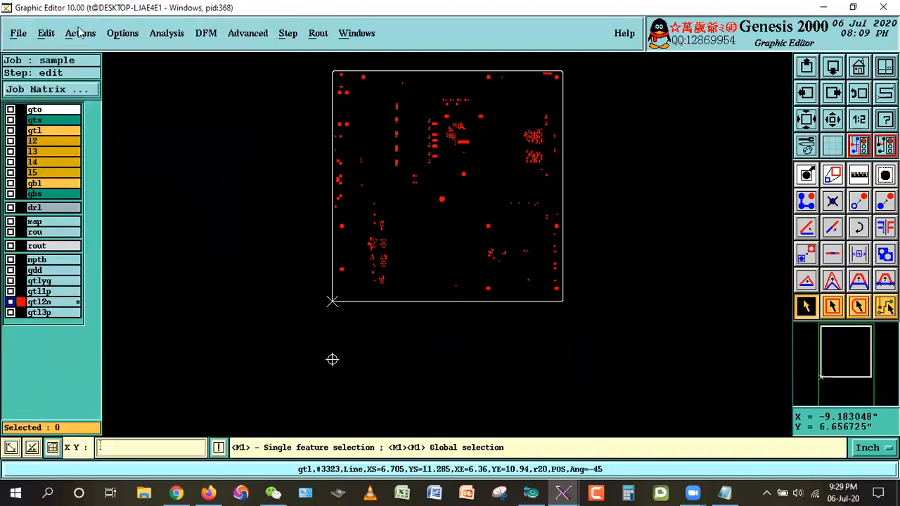
click(45, 33)
mouse_move(85, 88)
click(160, 107)
click(242, 70)
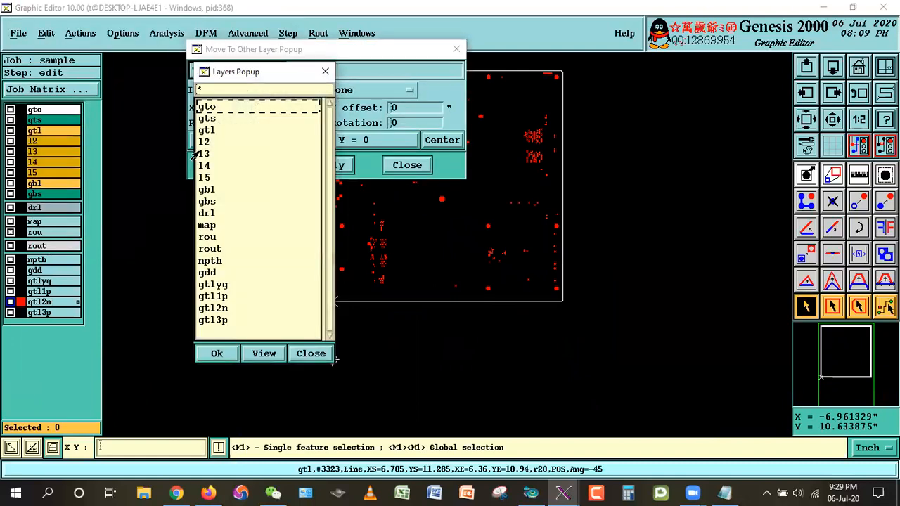
double_click(213, 296)
click(254, 90)
click(246, 76)
click(329, 164)
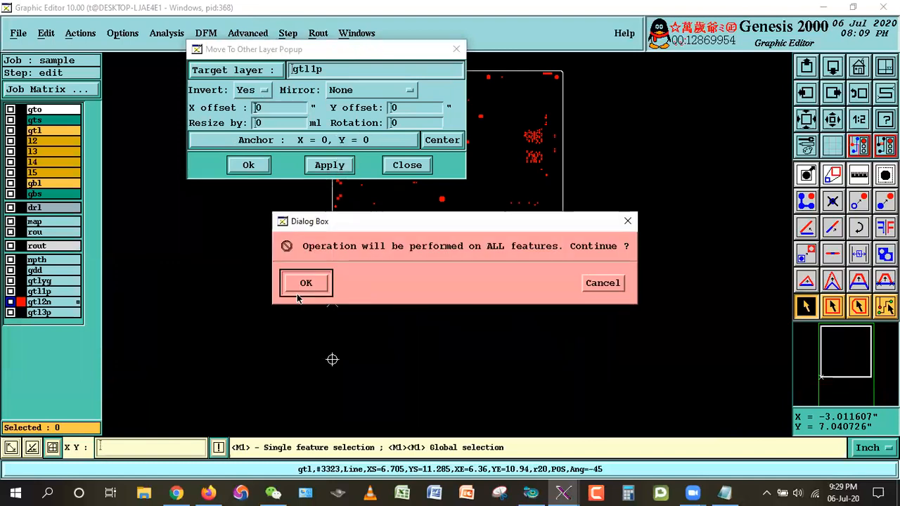
click(302, 281)
Contourize all features of gtl1p with accuracy 0, separation to islands, and 3 ml maximum hole cleaning in X and Y mode
click(42, 291)
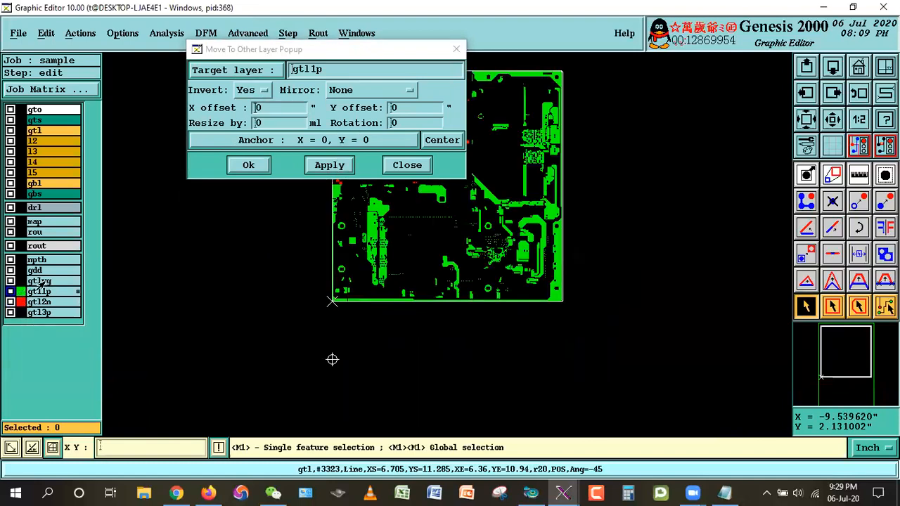
click(46, 33)
mouse_move(54, 180)
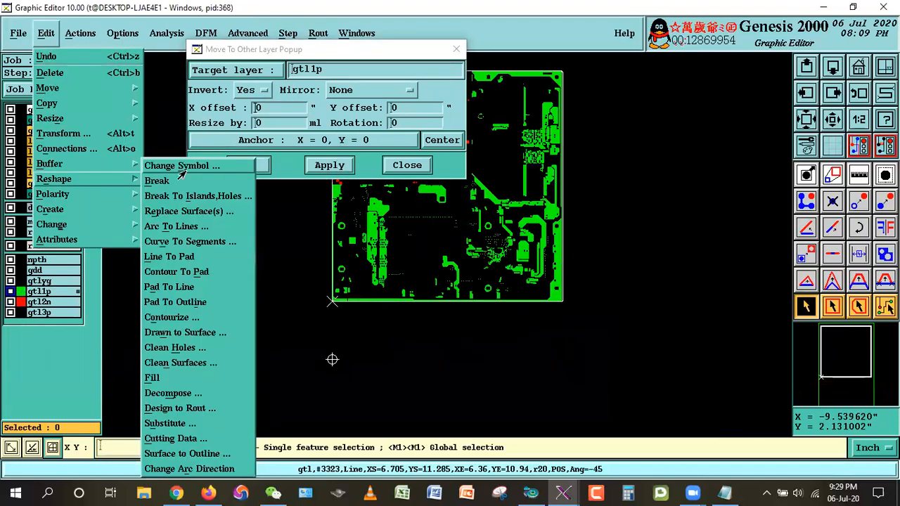
click(186, 318)
double_click(159, 47)
text(0)
click(70, 140)
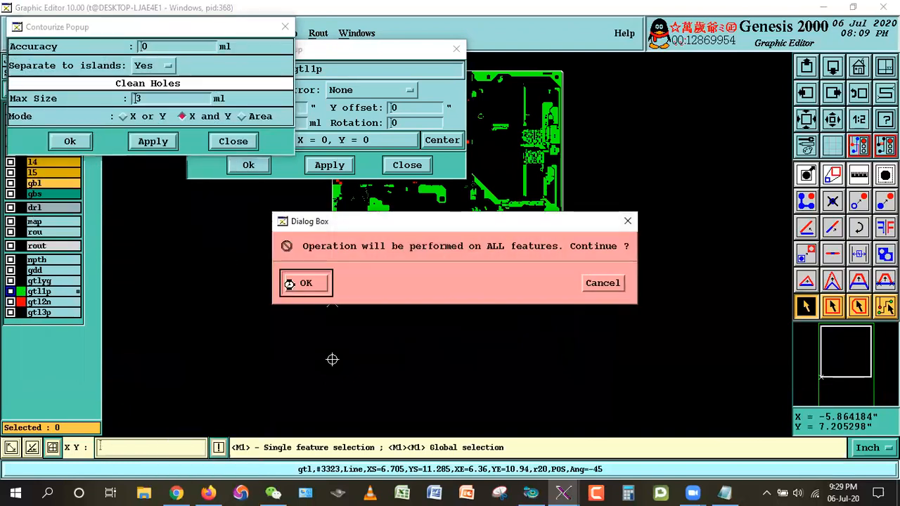
click(301, 284)
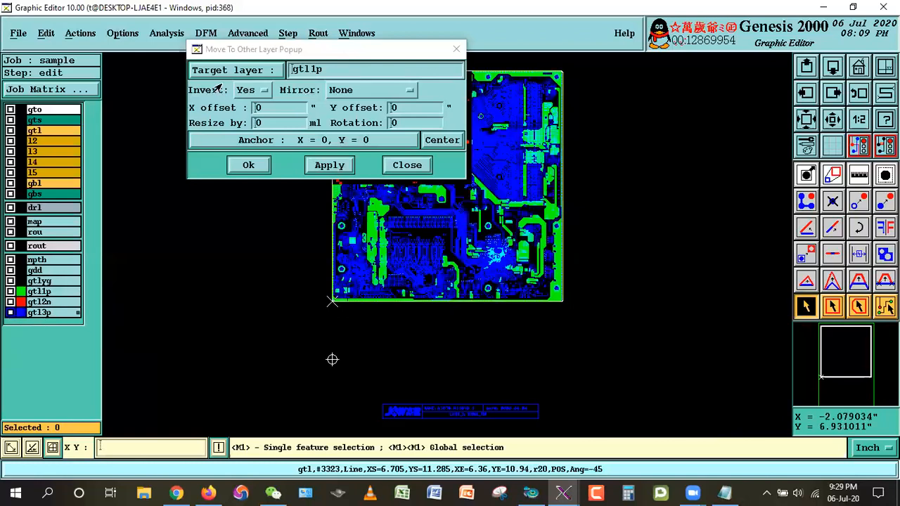
Move all features of gtl3p onto layer gtl1p with Invert set to No
drag(246, 90, 247, 105)
click(246, 165)
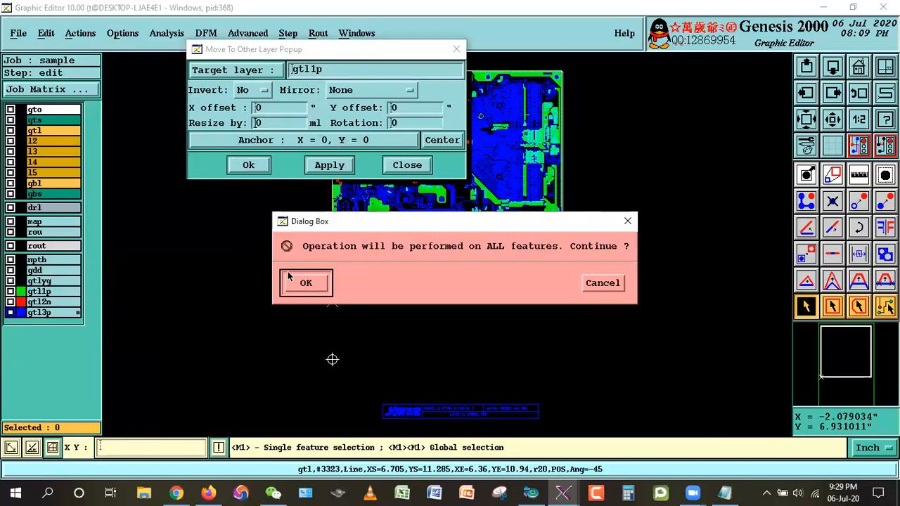
click(304, 282)
Display gtl1p and set up a layer comparison of it against gtl in the edit step
click(40, 292)
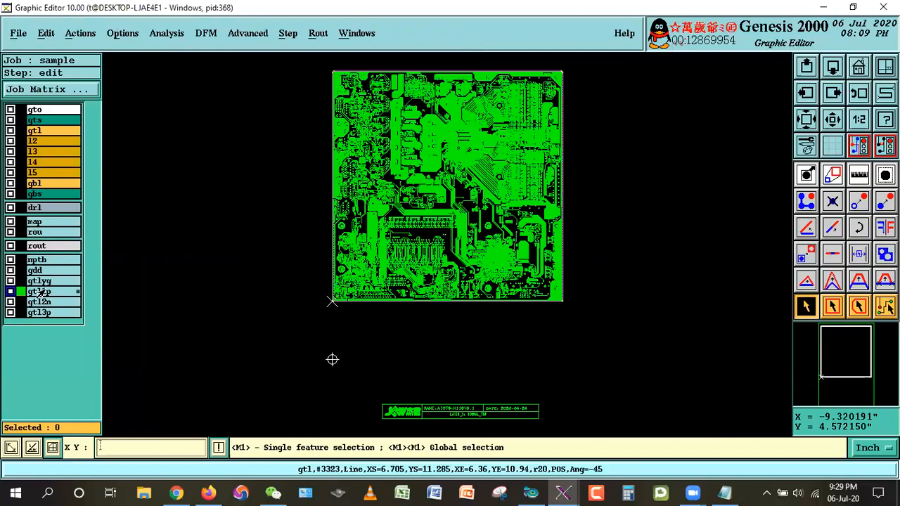
right_click(40, 292)
click(89, 422)
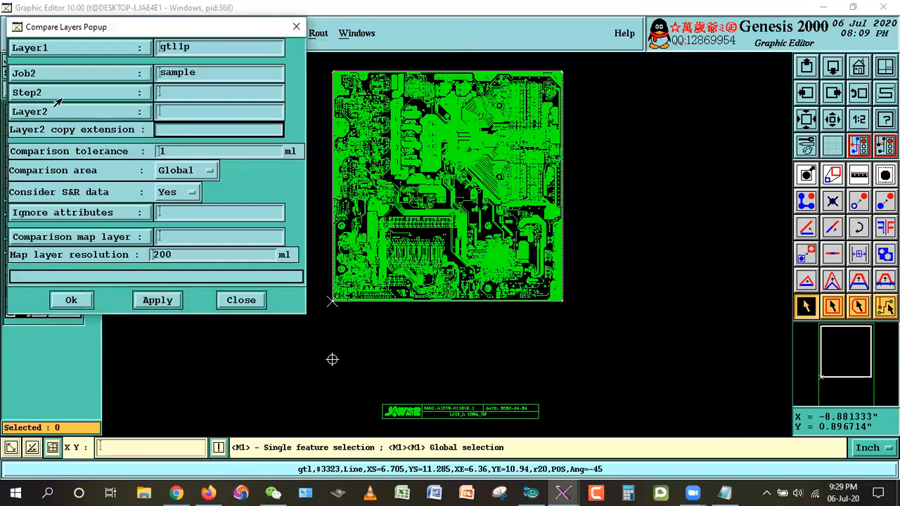
click(58, 97)
double_click(32, 147)
click(81, 113)
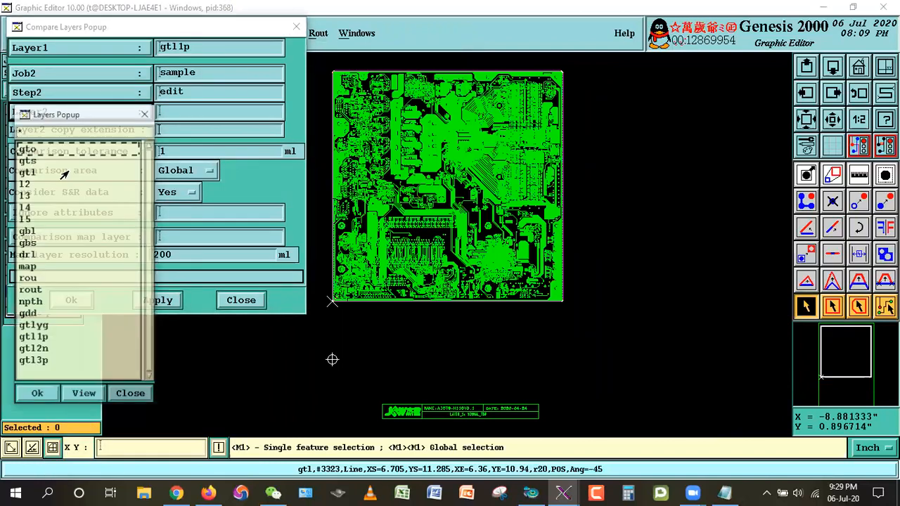
double_click(28, 160)
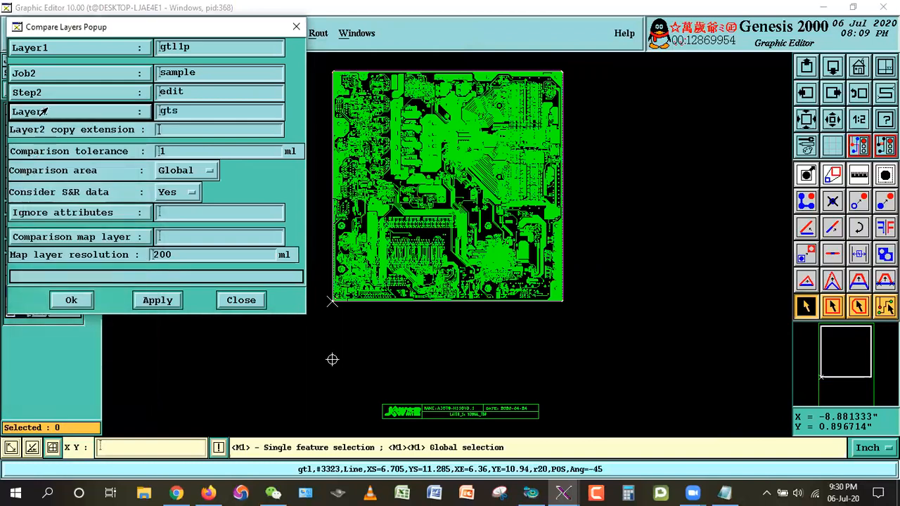
click(43, 112)
double_click(27, 173)
Set the comparison tolerance to 0.3 ml and the comparison map layer to dd
click(205, 152)
text(0.)
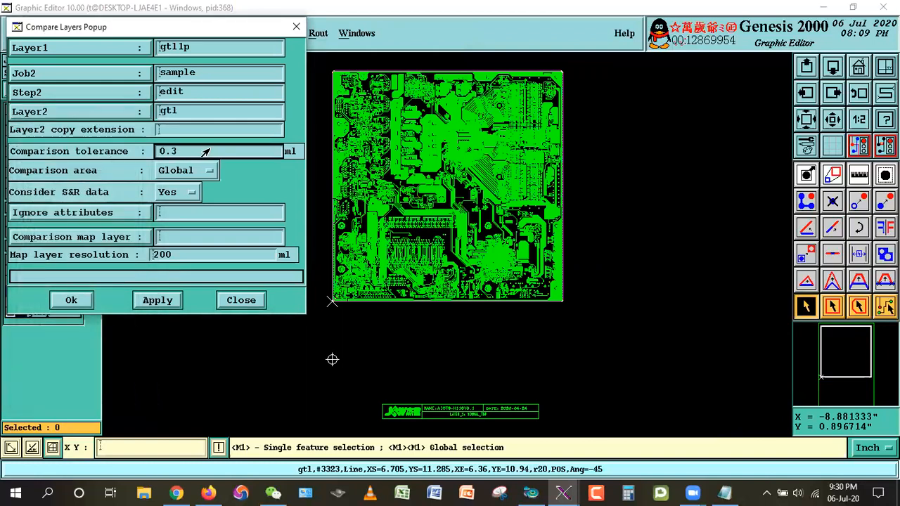
text(3)
click(176, 236)
text(dd)
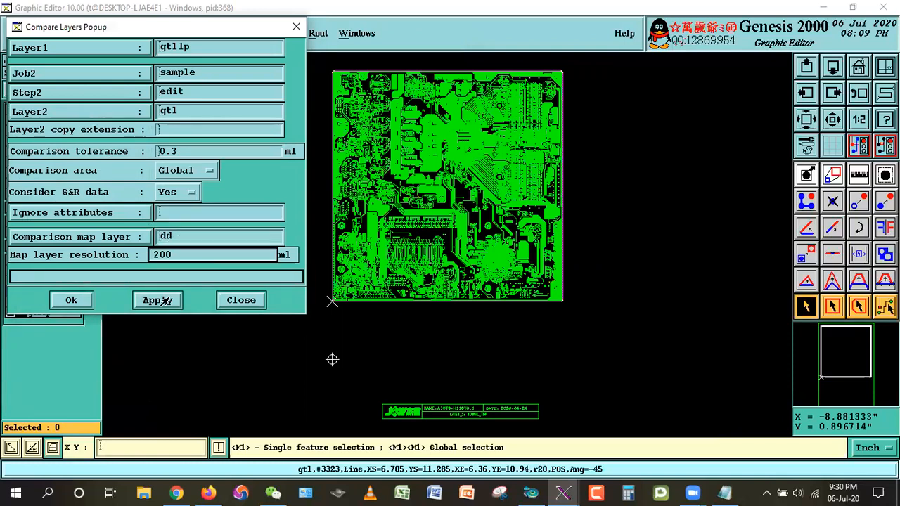
Compare layer gtl1p with gtl of step edit at 0.3 mil tolerance, using map layer dd at 200 mil resolution
click(155, 301)
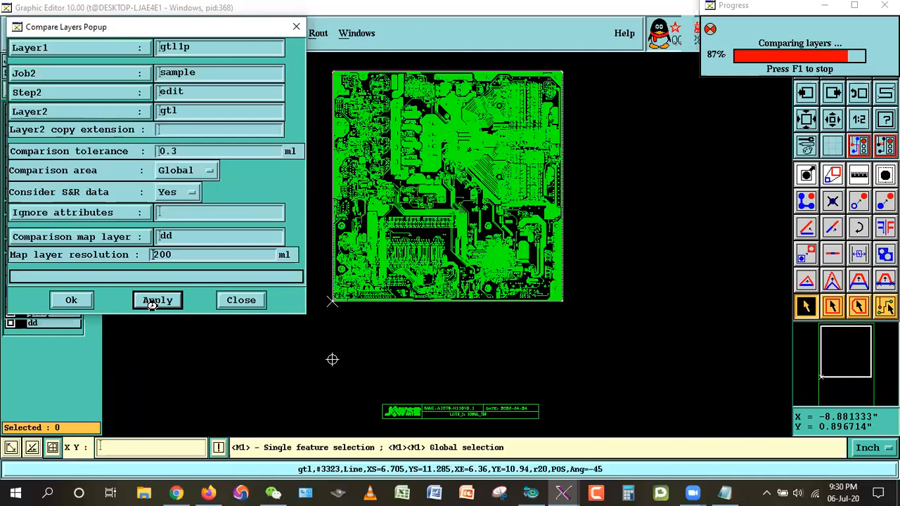
click(235, 301)
middle_drag(40, 233, 42, 132)
key(Return)
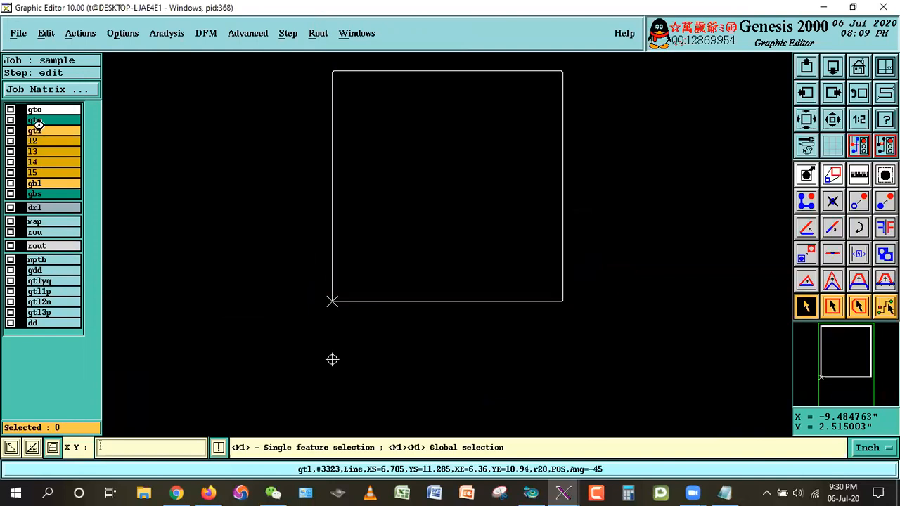
Delete the working layers gtlyg, gtl1p, gtl2n, gtl3p and dd from the job matrix
click(40, 92)
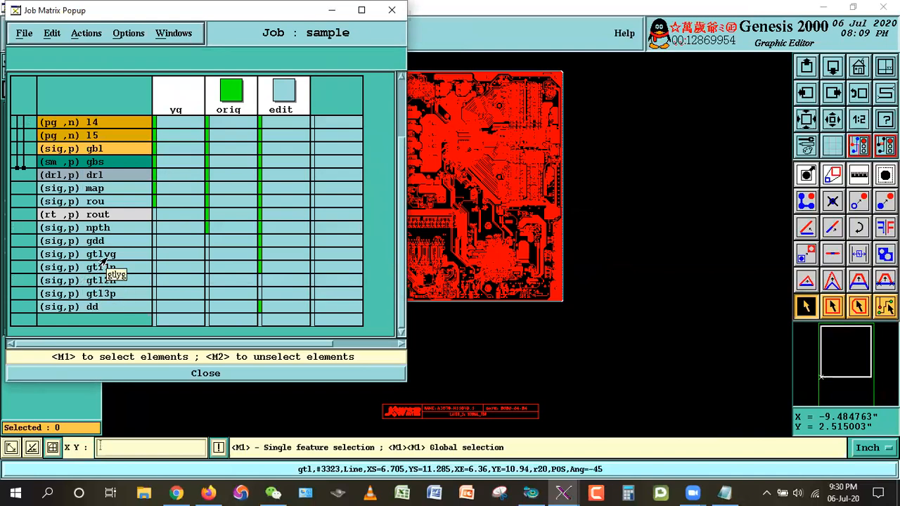
drag(100, 261, 81, 311)
key(Delete)
key(Return)
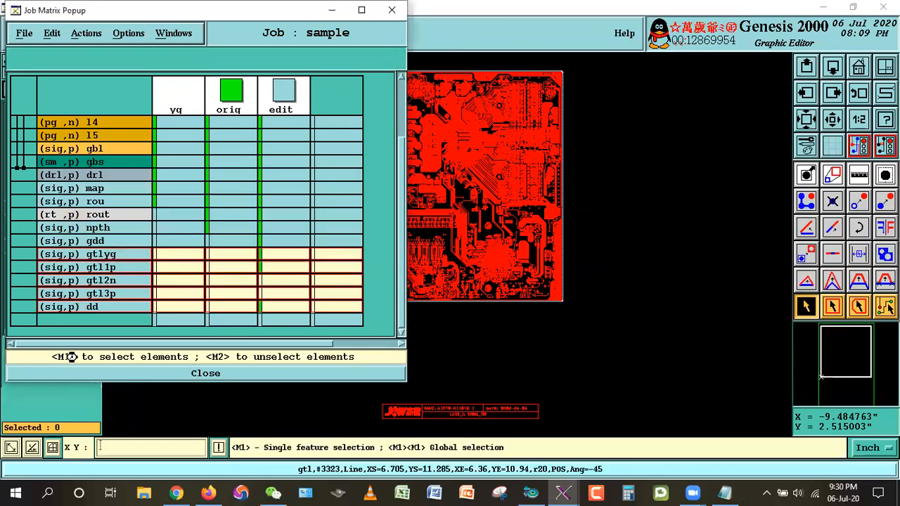
click(202, 372)
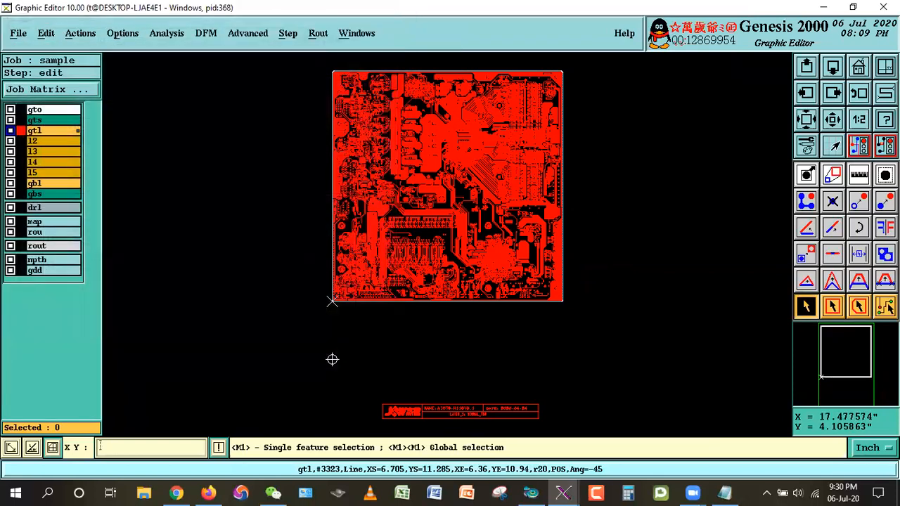
Filter the gtl features lying outside the board profile, delete them and reset the filter
click(872, 124)
click(774, 225)
click(787, 254)
click(696, 245)
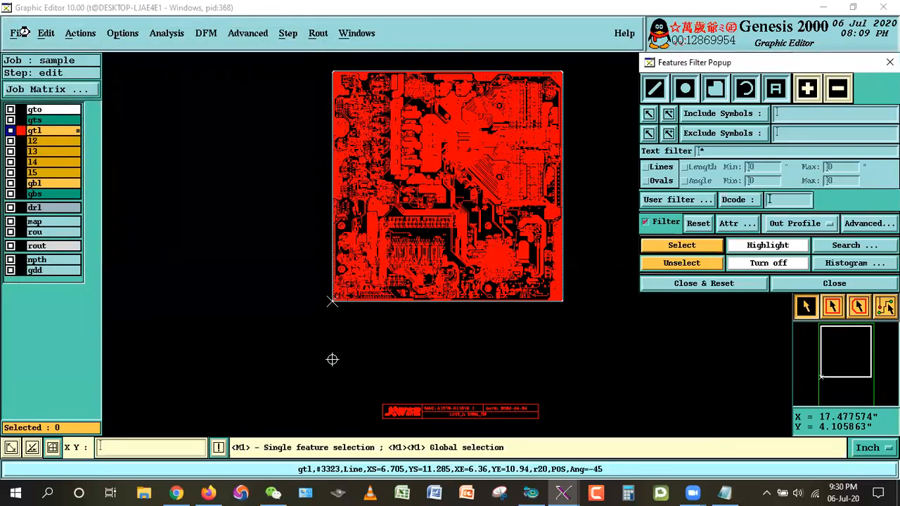
click(45, 33)
click(45, 72)
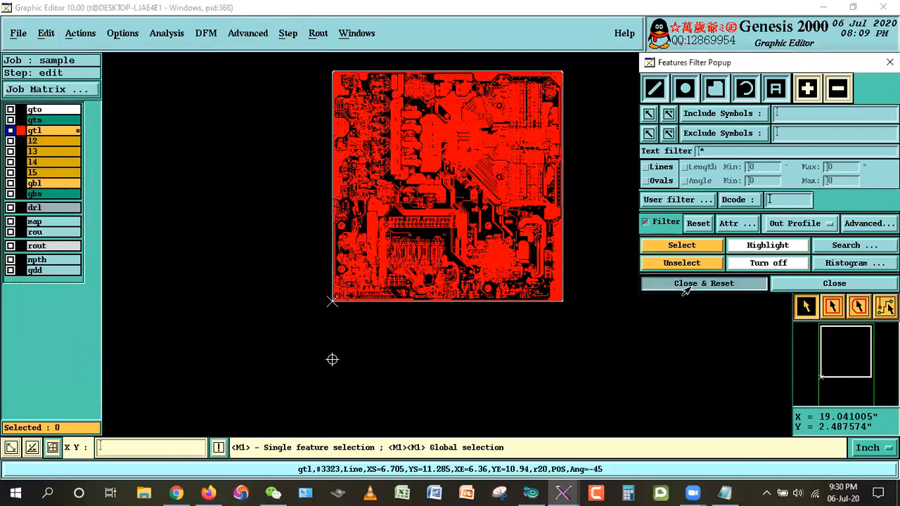
click(687, 285)
Select gtl features by reference to another layer with Reference Selection and delete them
click(80, 33)
click(98, 198)
click(92, 72)
click(73, 102)
click(59, 91)
click(35, 270)
click(45, 373)
click(62, 204)
click(45, 33)
click(45, 73)
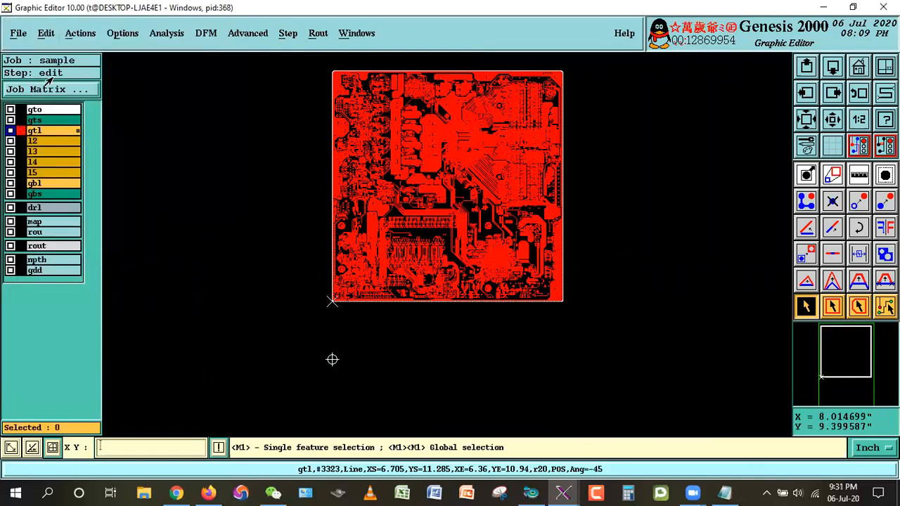
Select every gtl feature except pads with the features filter and move them to a new layer tc
click(858, 146)
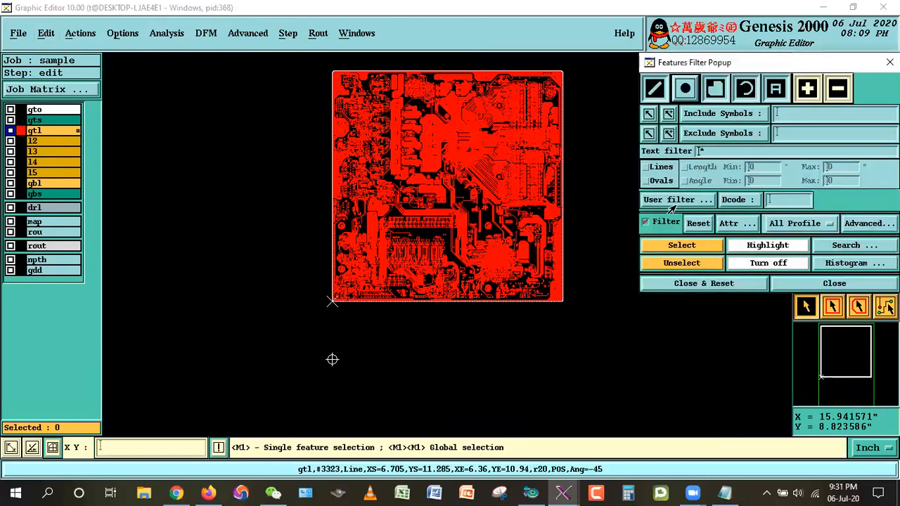
click(677, 246)
click(45, 33)
mouse_move(49, 89)
click(180, 105)
double_click(124, 46)
text(tc)
click(150, 142)
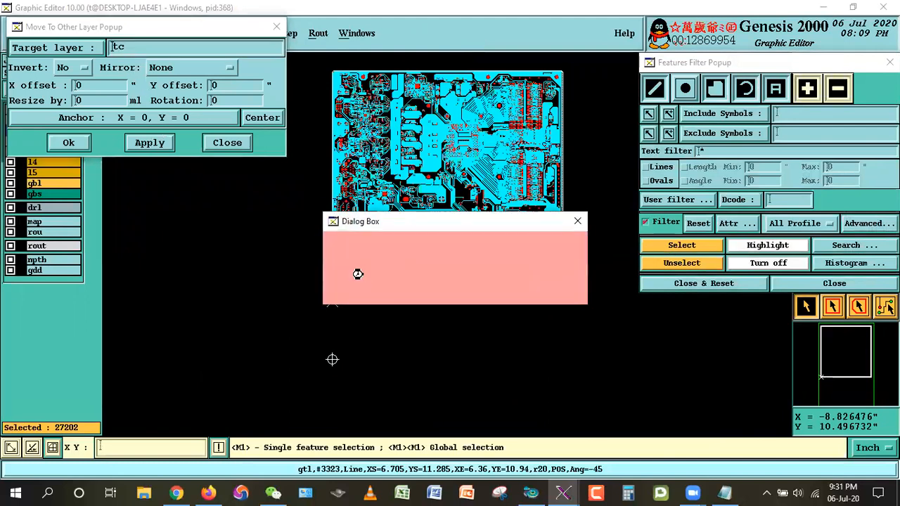
Select the tc features with pads and surfaces excluded, move them to a new layer tl and reset the filter
double_click(170, 64)
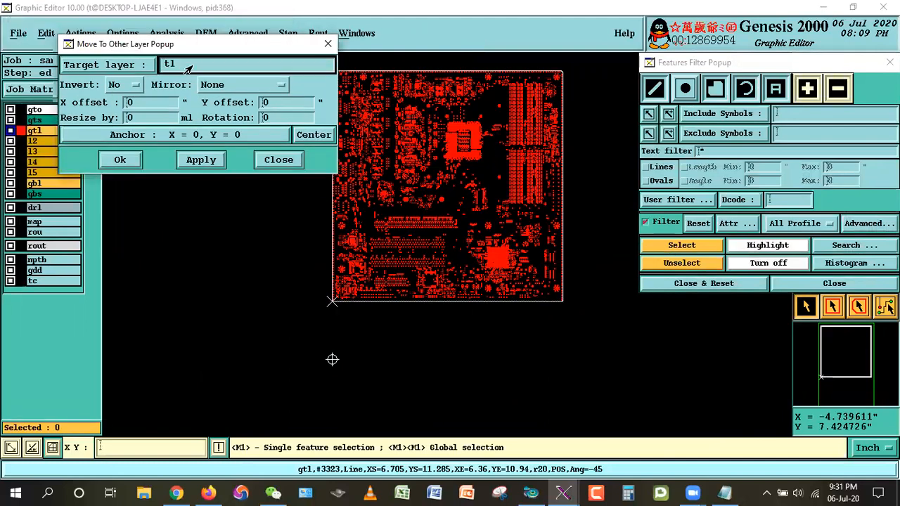
click(34, 131)
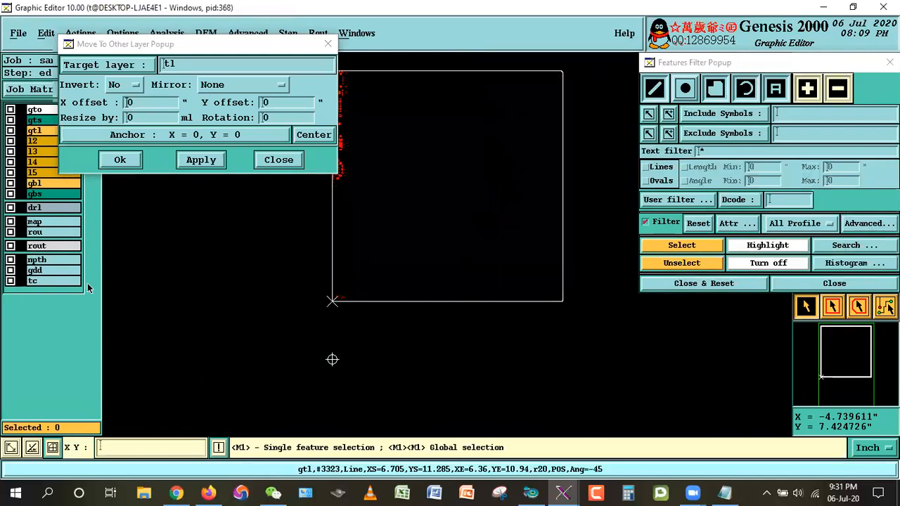
click(53, 281)
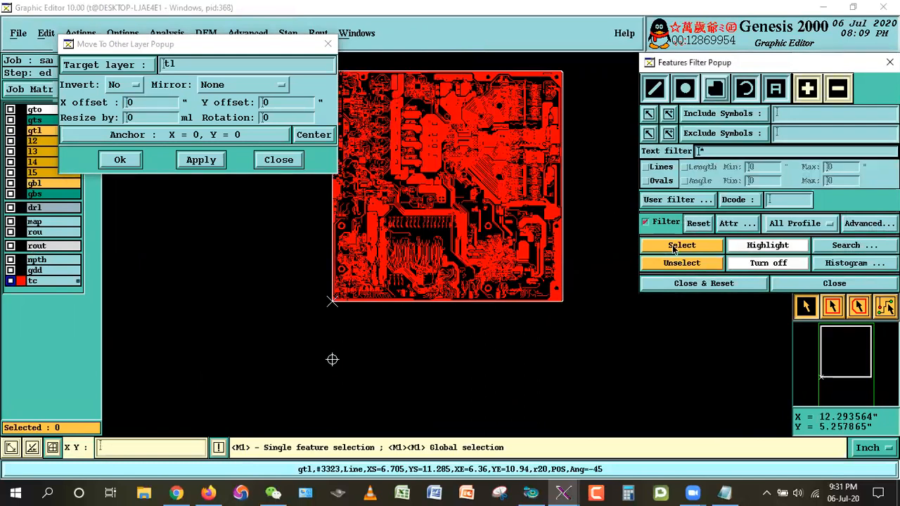
click(667, 244)
key(Return)
key(Return)
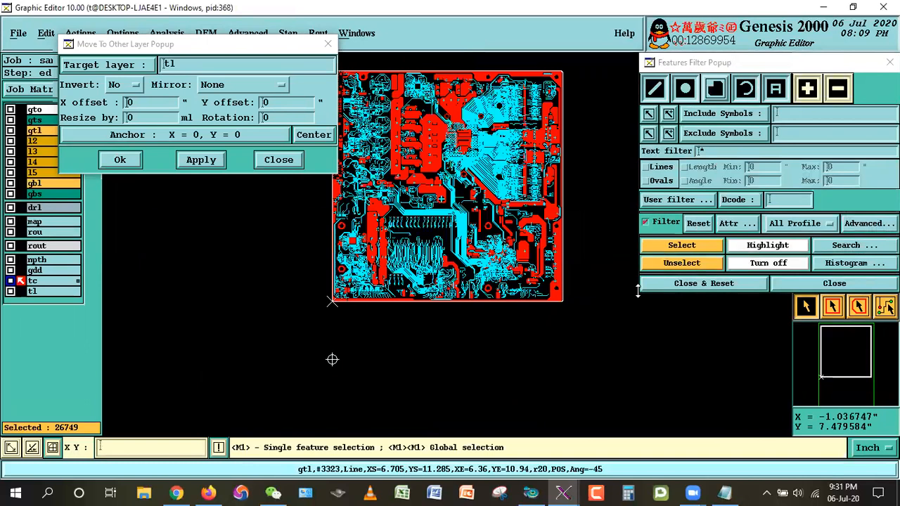
click(654, 284)
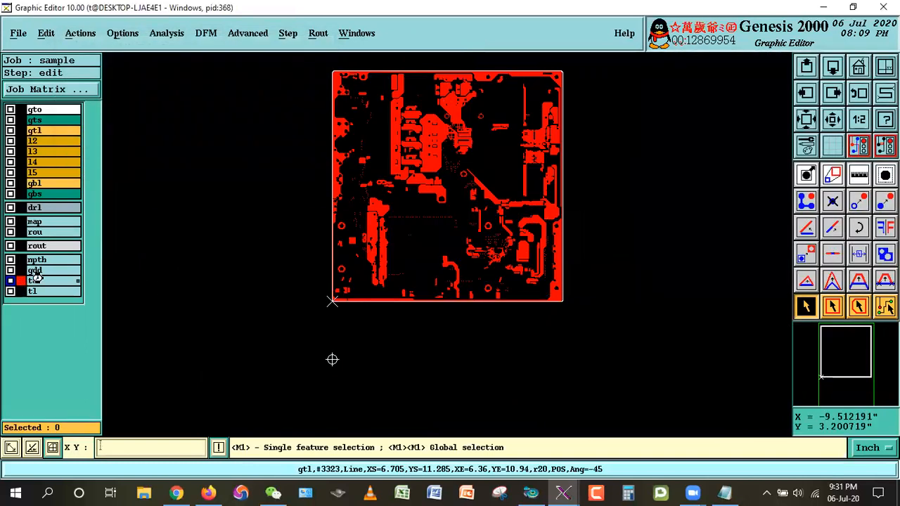
Select the gtl pads that touch the drl layer using Reference Selection in Touch mode
click(28, 281)
click(33, 129)
click(83, 33)
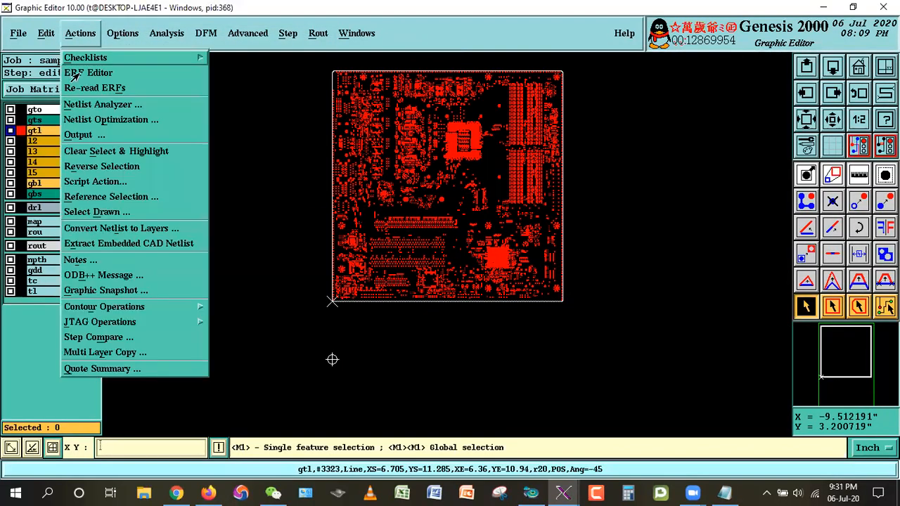
click(74, 197)
drag(105, 28, 302, 43)
click(259, 90)
click(260, 54)
click(253, 109)
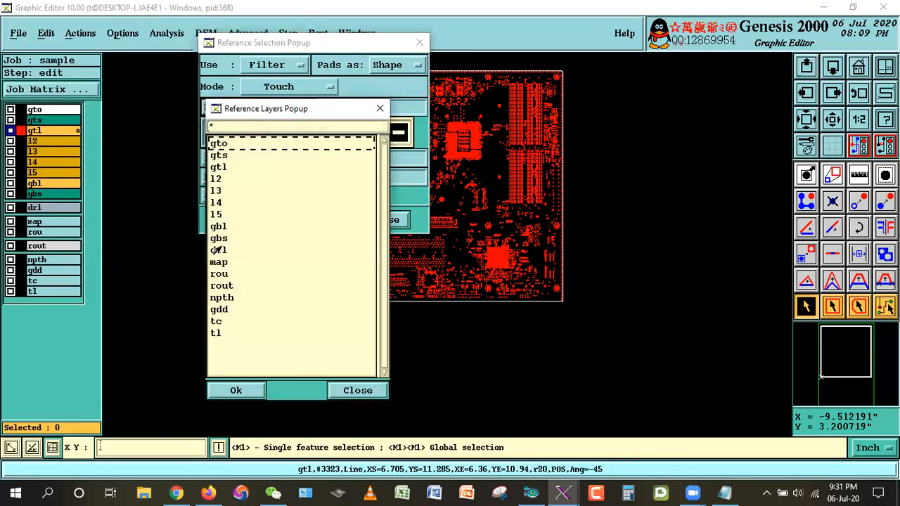
double_click(214, 251)
key(Return)
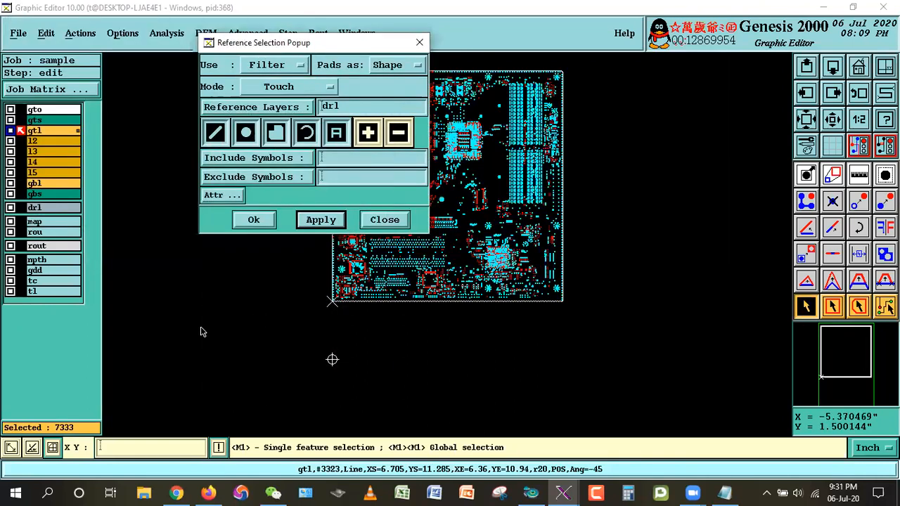
Check the features histogram of the drl layer against the gtl selection and overlay drl on gtl
right_click(37, 208)
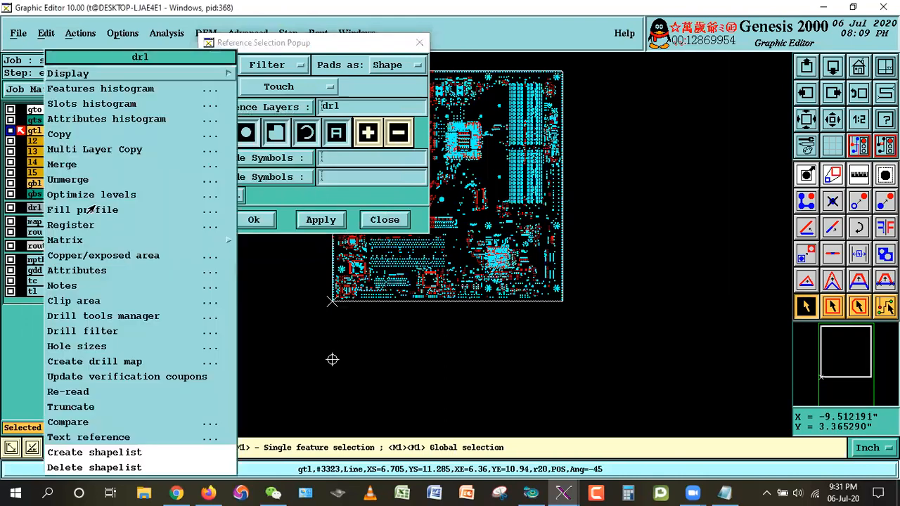
click(86, 90)
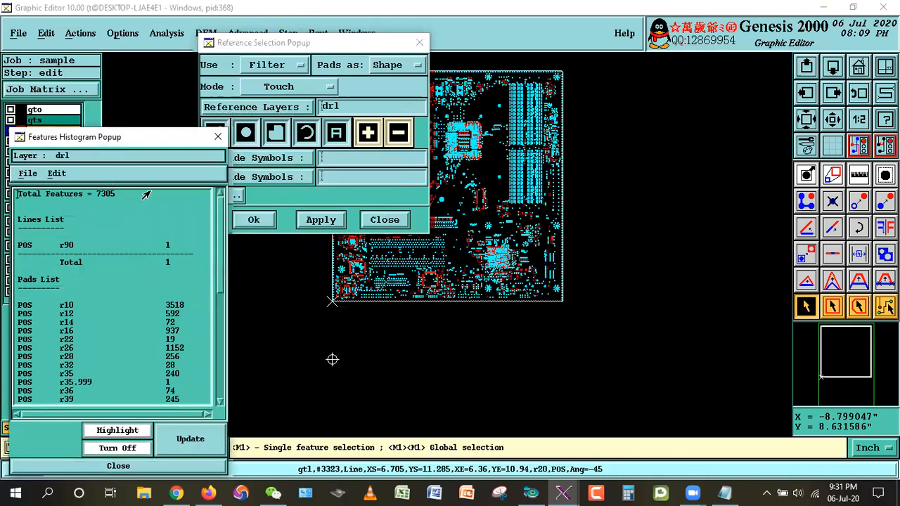
drag(124, 137, 642, 114)
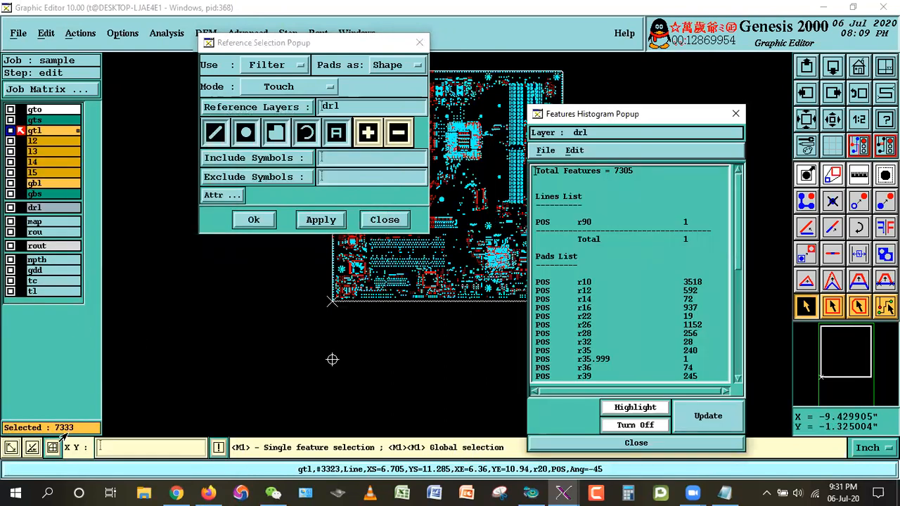
click(43, 209)
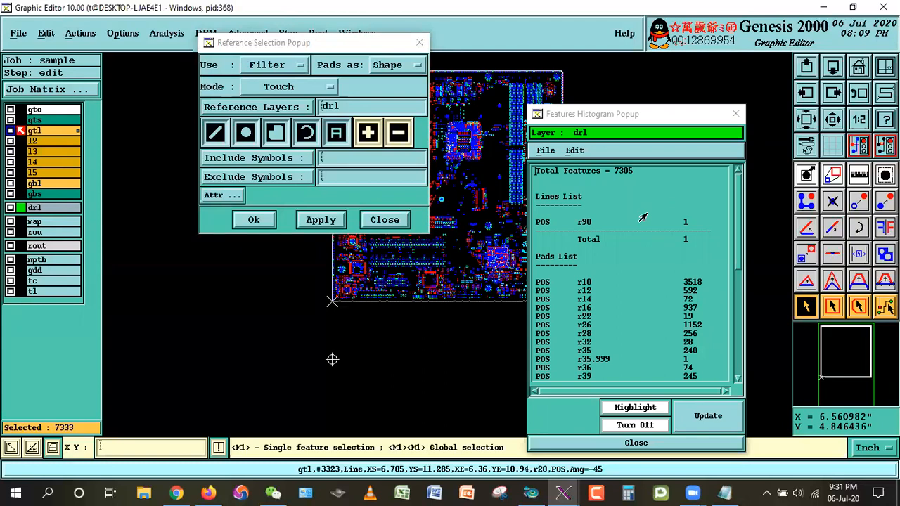
click(636, 445)
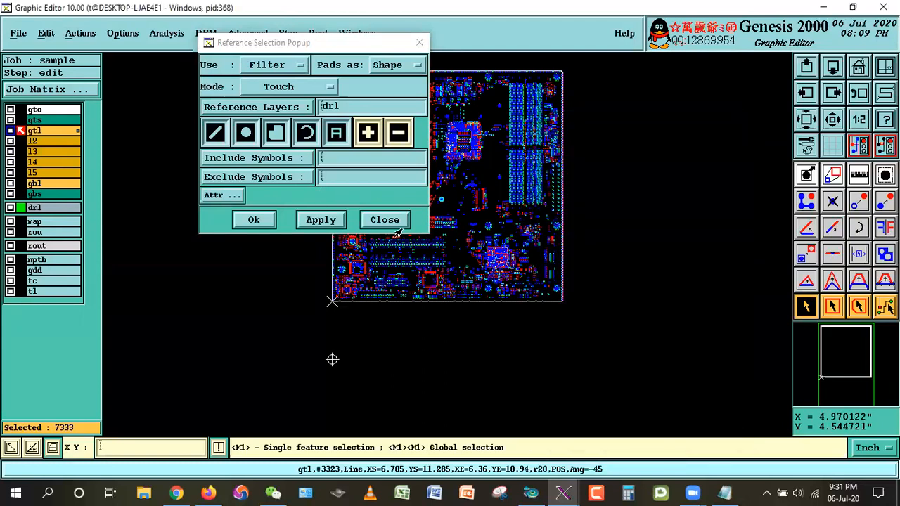
click(385, 220)
Examine the selected gtl pads against the drill holes along the board's upper edge
right_click(405, 115)
click(426, 131)
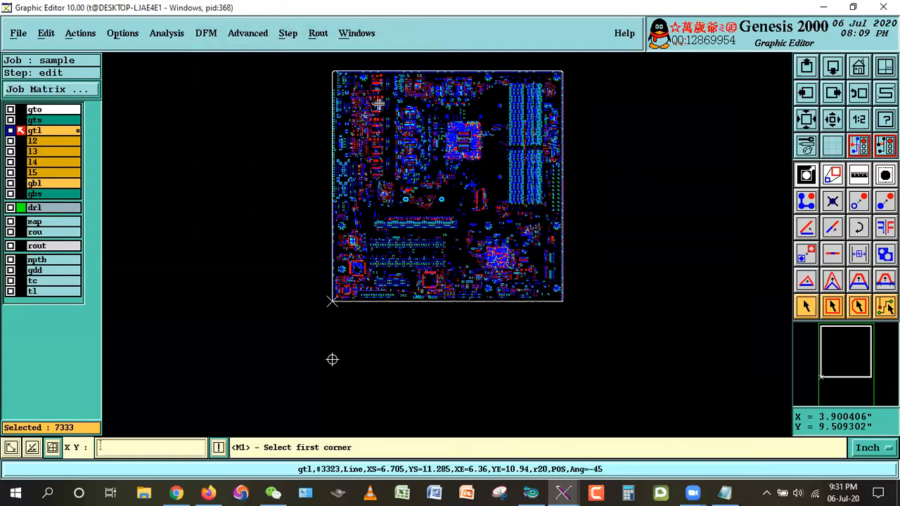
click(322, 65)
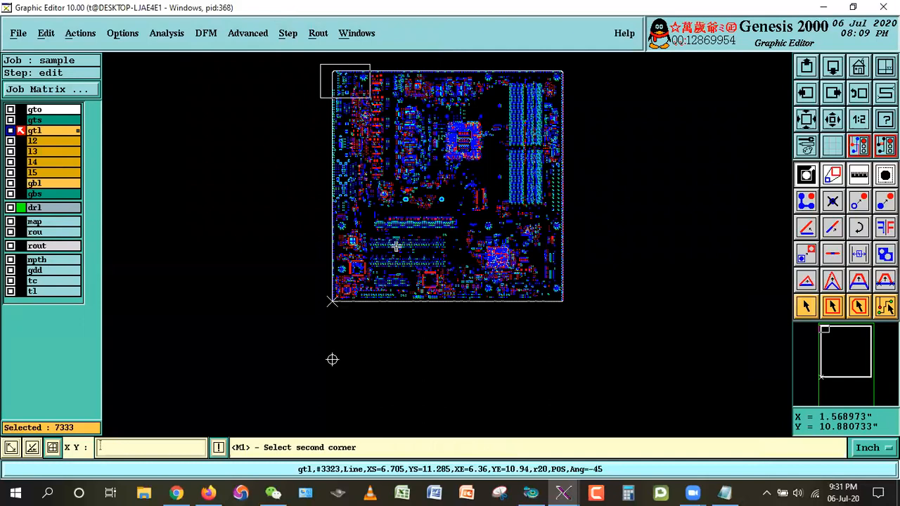
click(371, 102)
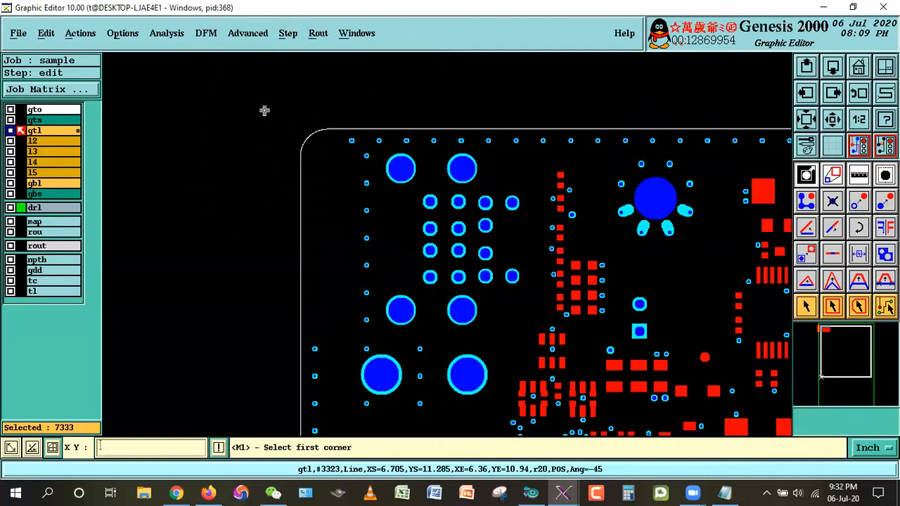
click(218, 89)
click(668, 413)
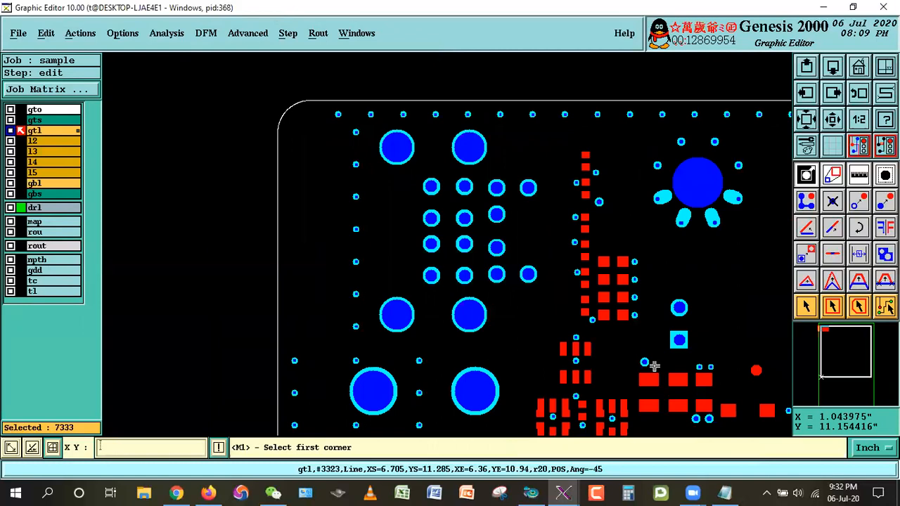
key(Escape)
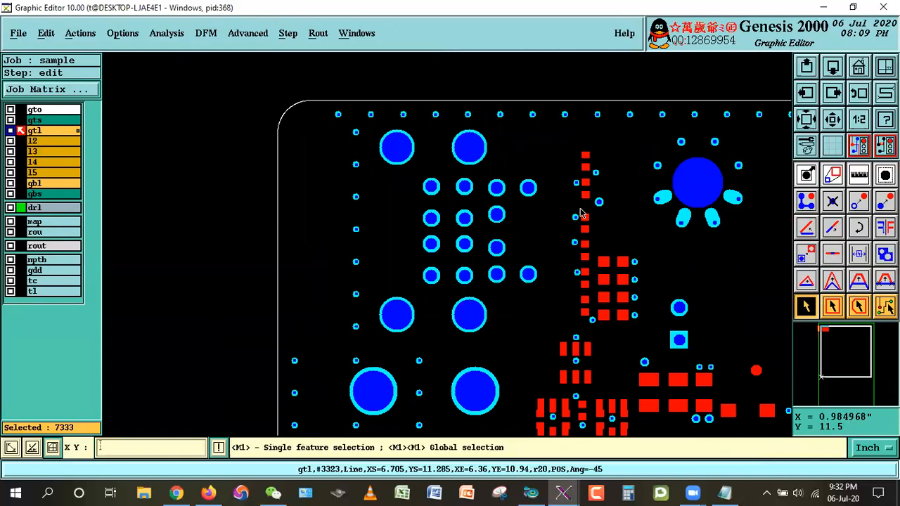
key(Right)
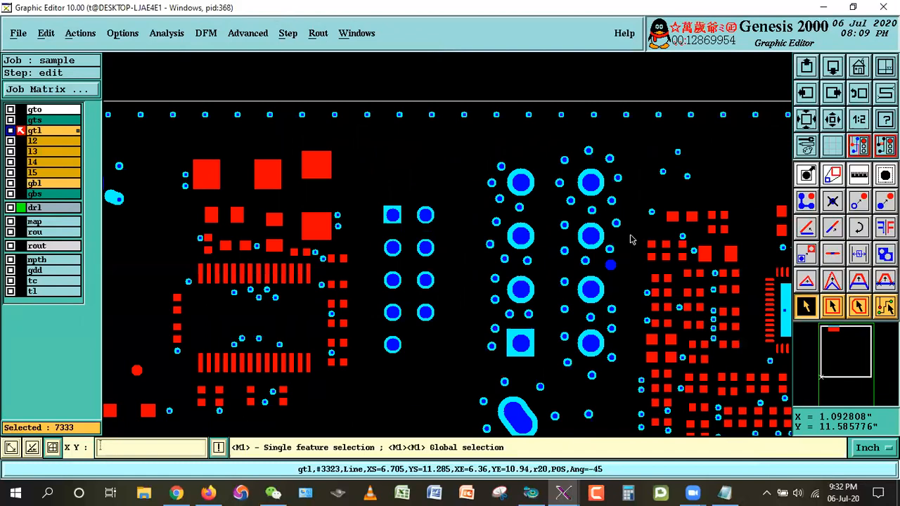
key(Right)
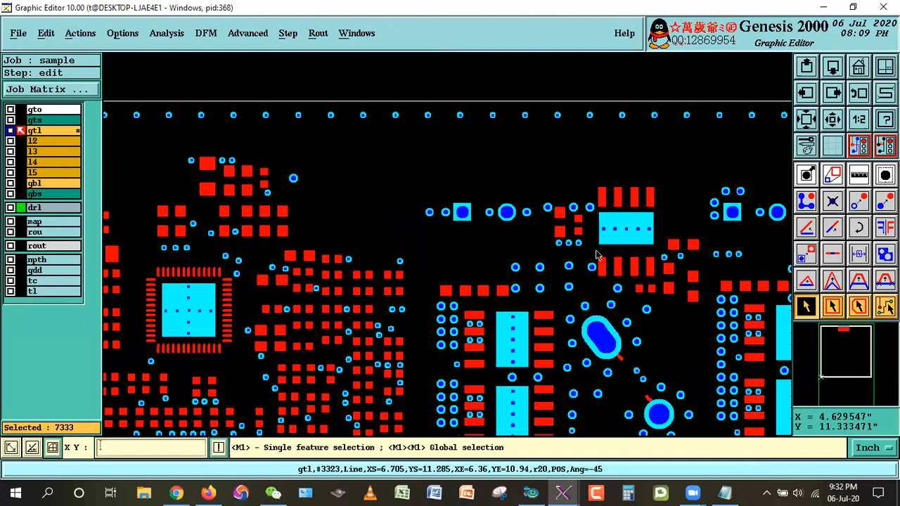
click(807, 307)
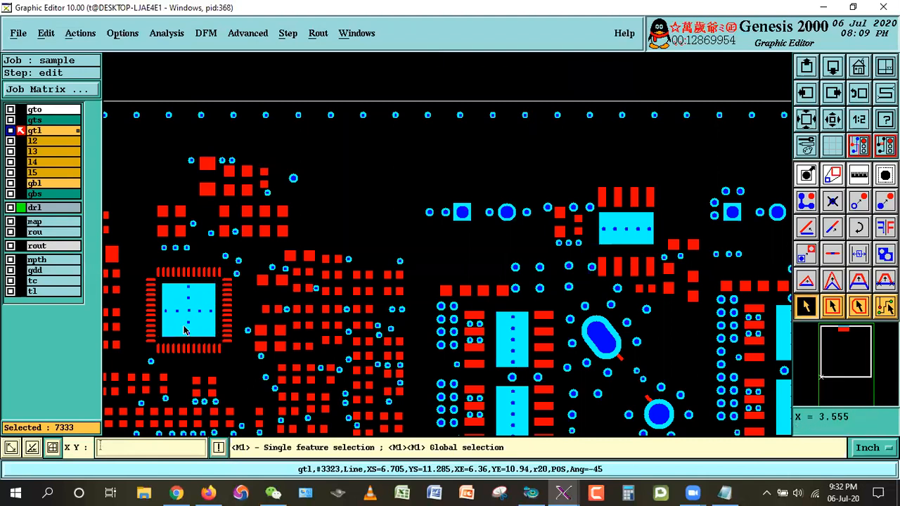
Inspect the large square chip pad with several drill holes up close and hide the drl layer
right_click(317, 247)
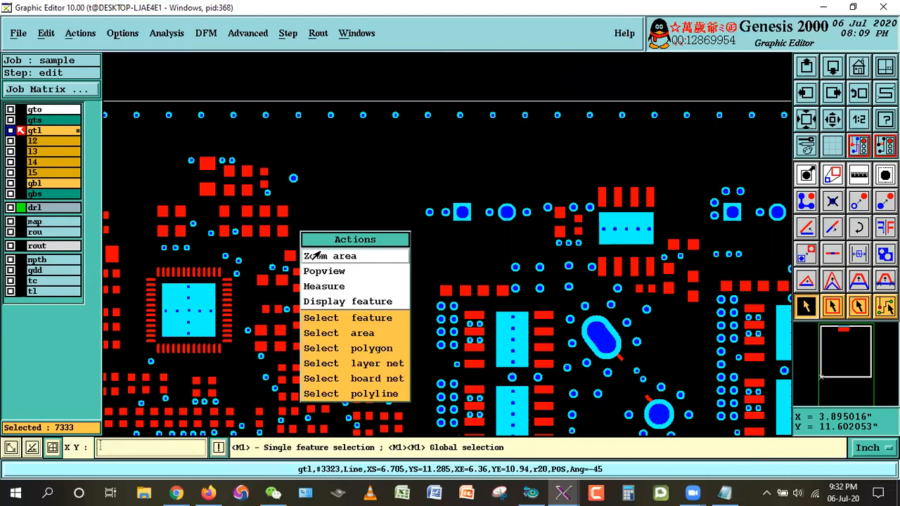
click(315, 255)
click(149, 268)
click(231, 353)
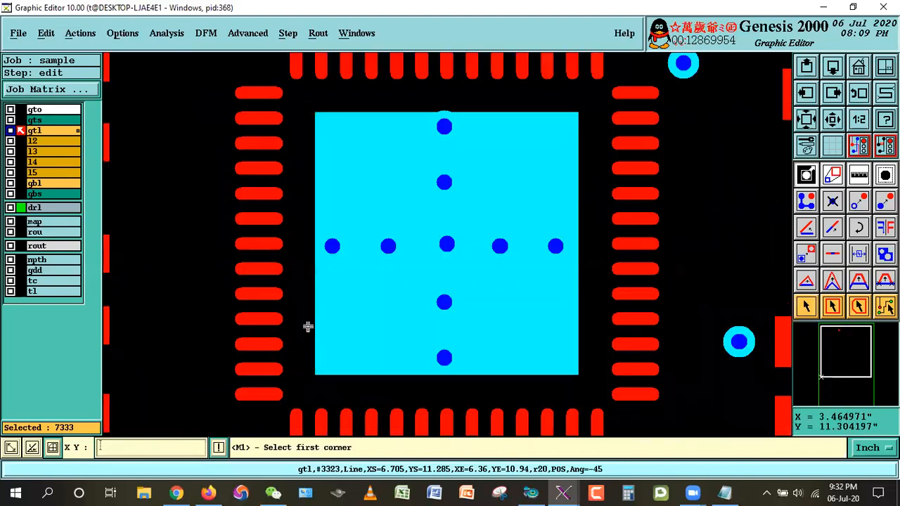
click(806, 306)
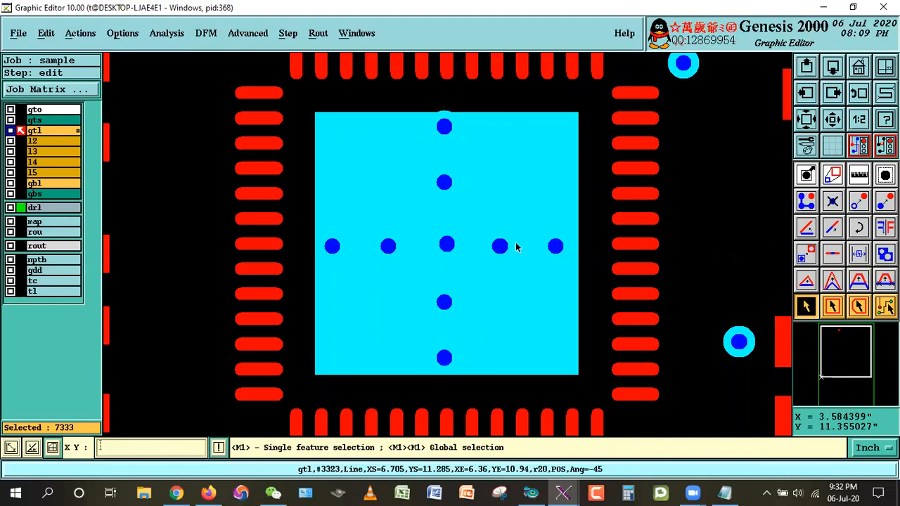
click(37, 208)
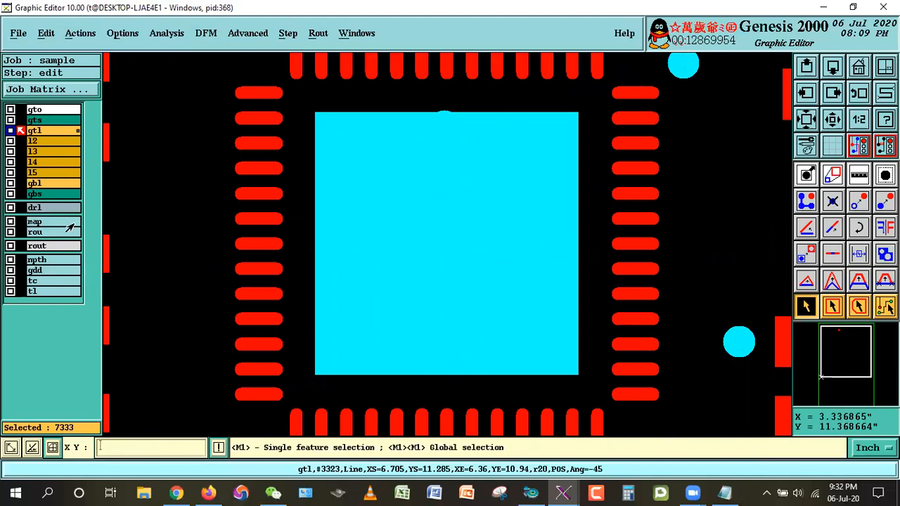
Overlay the drl layer on gtl and deselect the large square chip pad and the wide five-hole pad near the board's upper edge
click(37, 208)
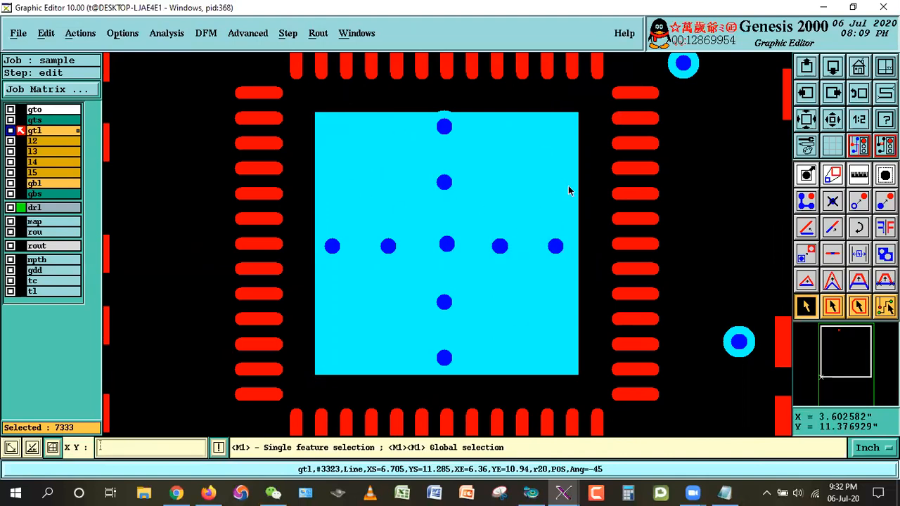
click(566, 121)
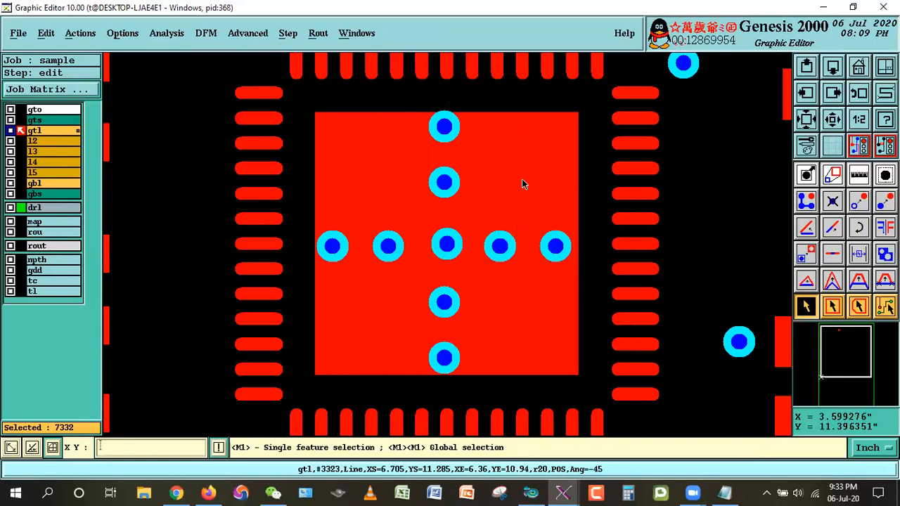
click(860, 91)
right_click(543, 174)
click(563, 191)
click(529, 150)
click(710, 325)
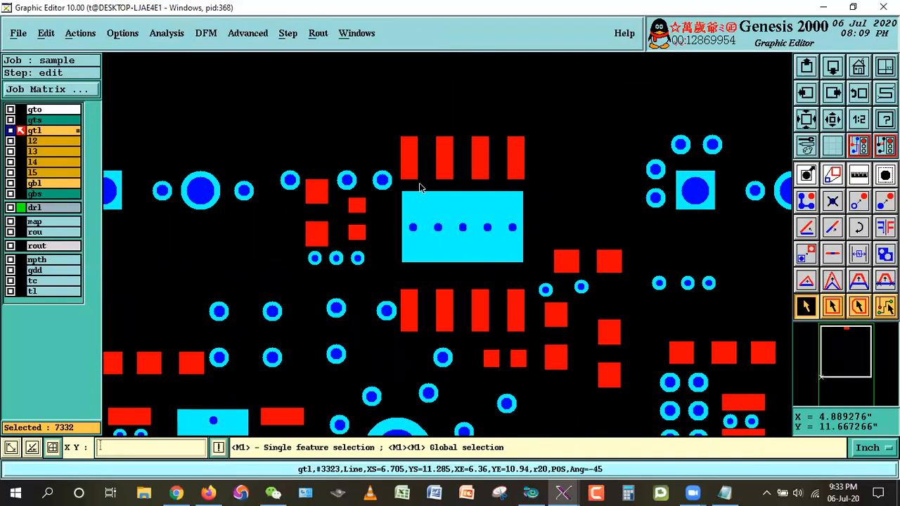
click(515, 194)
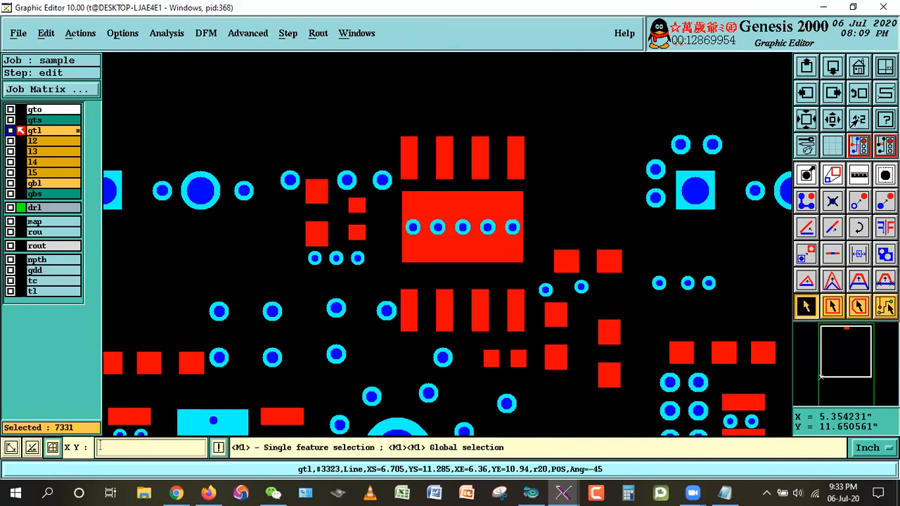
Deselect the two tall five-hole rectangular pads stacked below the wide pad, beside the first slotted hole
scroll(517, 211, down, 3)
right_click(494, 246)
click(529, 272)
click(348, 256)
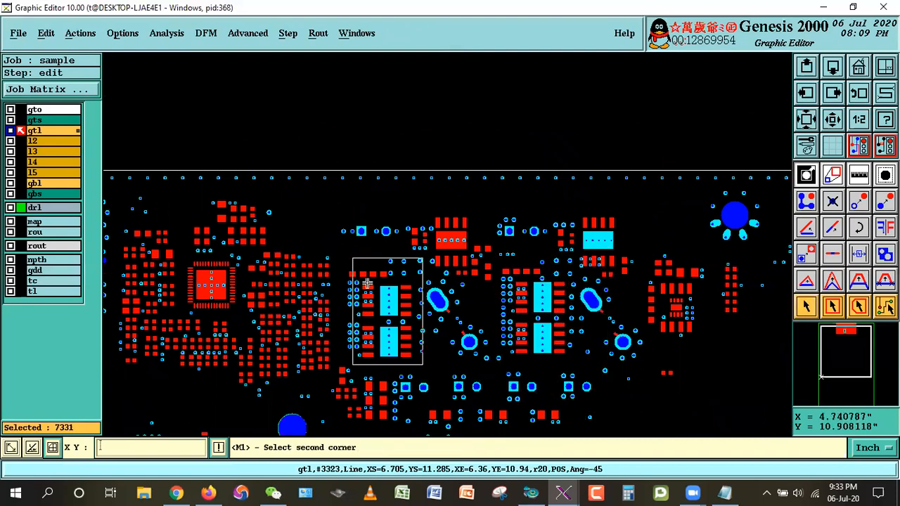
click(457, 367)
click(808, 313)
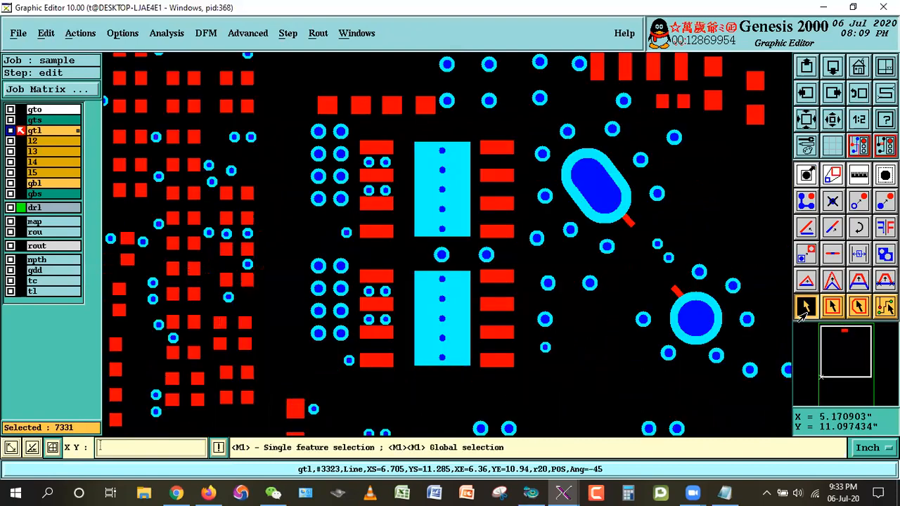
click(463, 149)
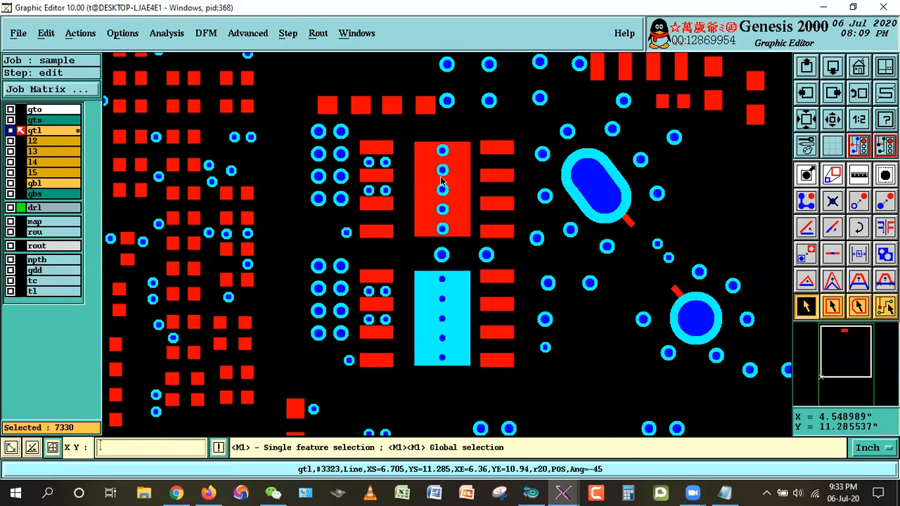
click(467, 279)
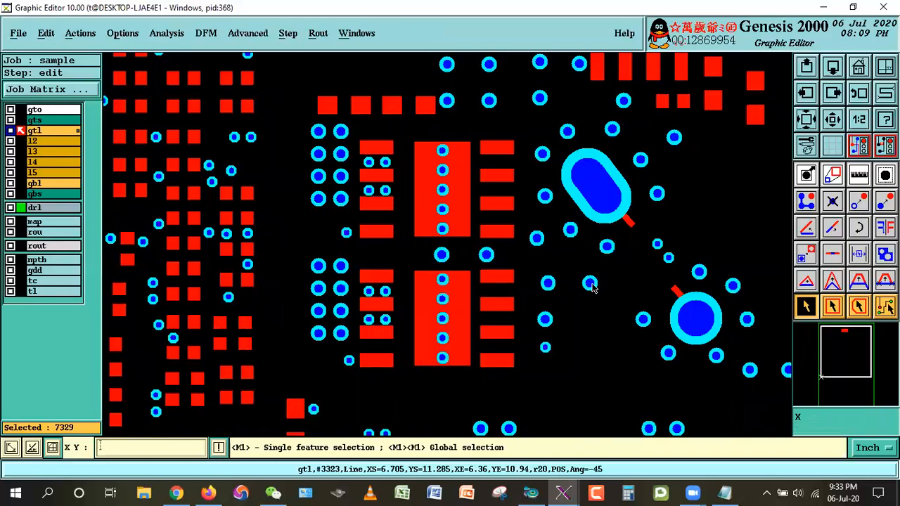
Deselect the matching two stacked five-hole pads in the neighbouring circuit, between the two slotted holes
click(809, 144)
right_click(557, 206)
click(584, 232)
click(539, 191)
click(593, 291)
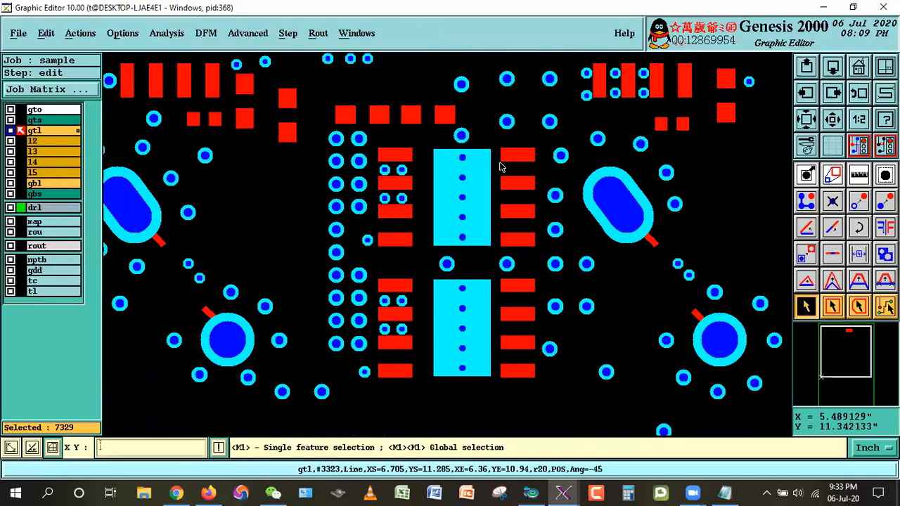
click(489, 162)
click(485, 290)
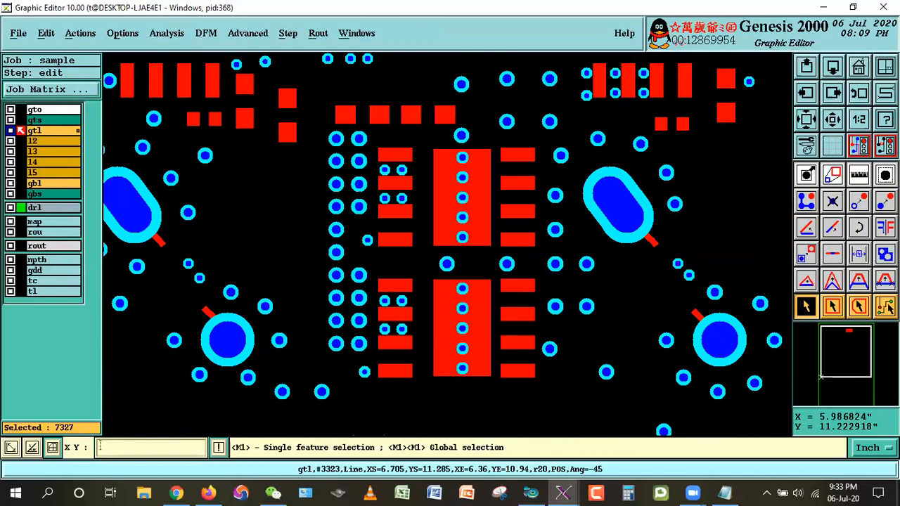
Deselect the remaining wide five-hole pad near the board's upper edge, above the second slotted hole
click(832, 121)
click(832, 121)
right_click(538, 183)
click(553, 206)
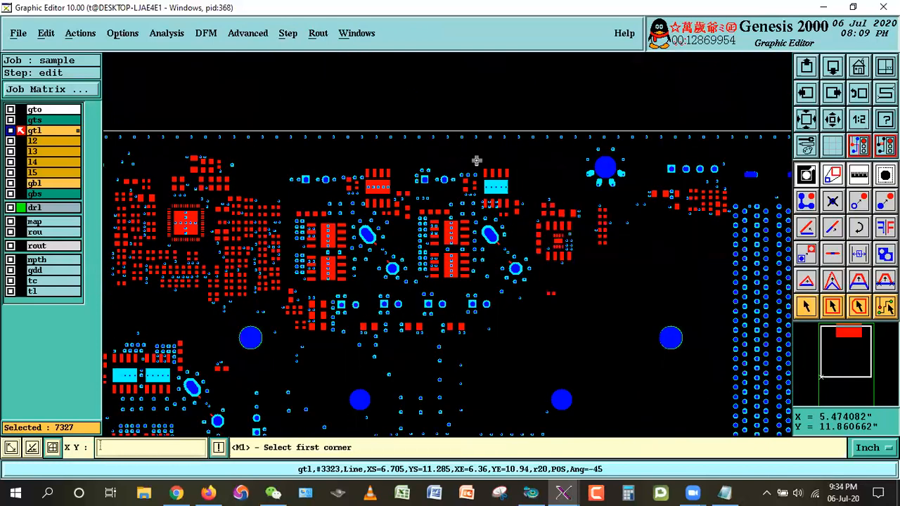
drag(459, 151, 529, 211)
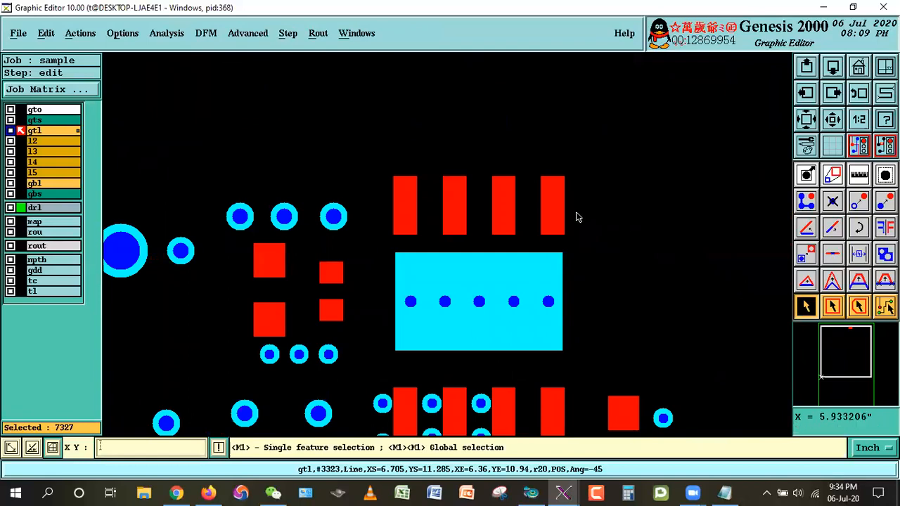
click(550, 259)
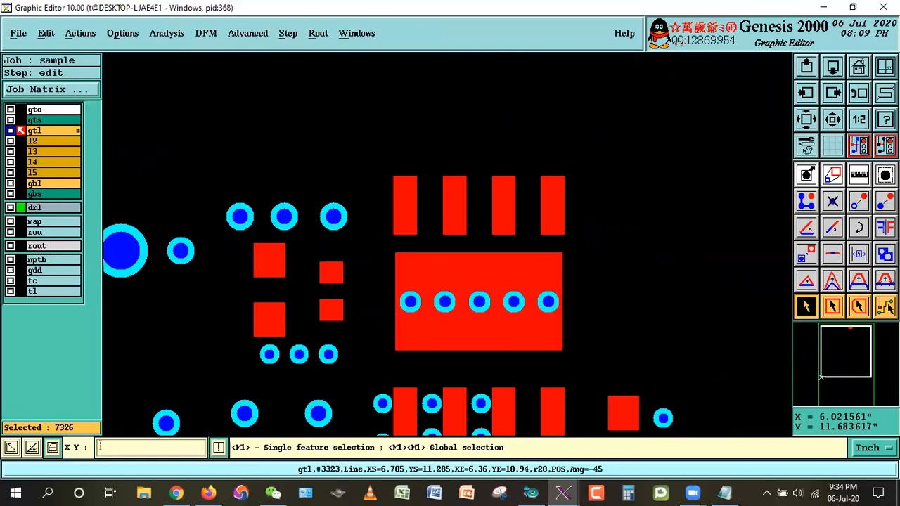
Deselect the three large drilled rectangular pads in the uppermost cluster of the repeated circuits farther down the board
click(827, 126)
click(827, 126)
click(827, 125)
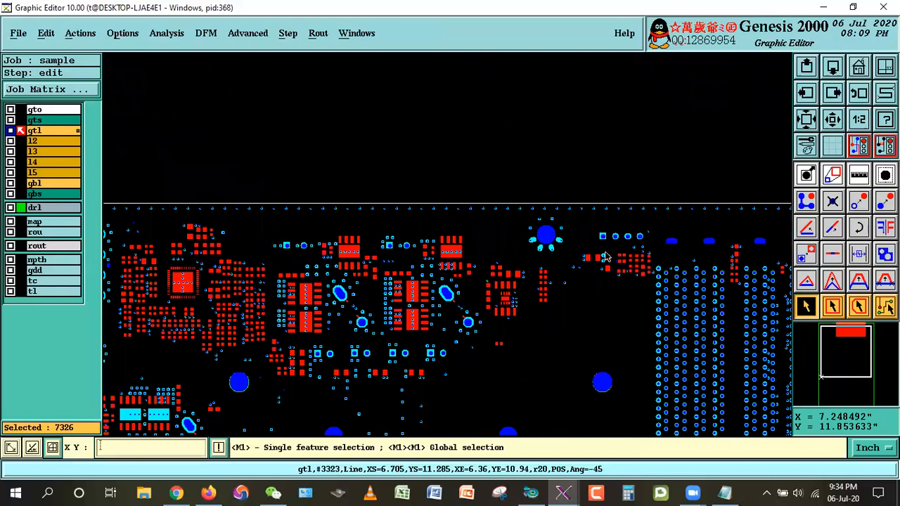
click(836, 121)
right_click(596, 235)
click(535, 237)
click(232, 306)
click(327, 374)
click(312, 97)
click(647, 297)
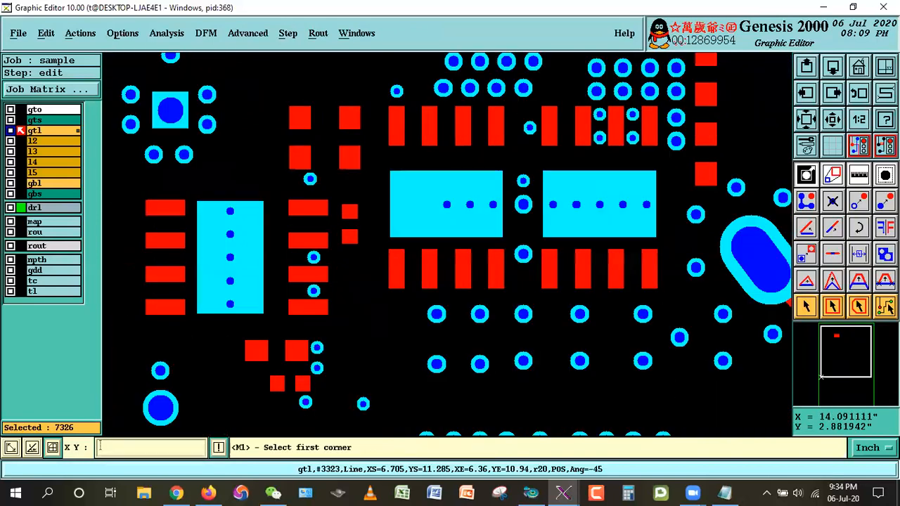
click(806, 307)
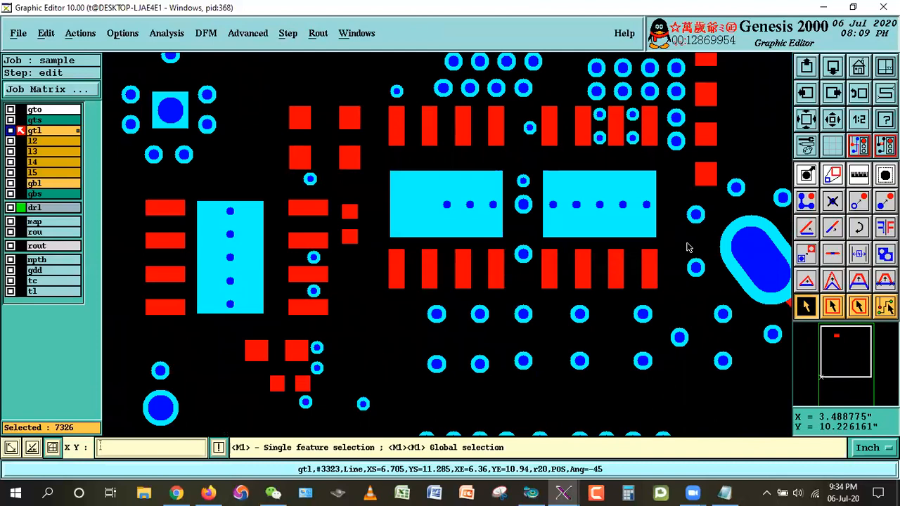
click(124, 34)
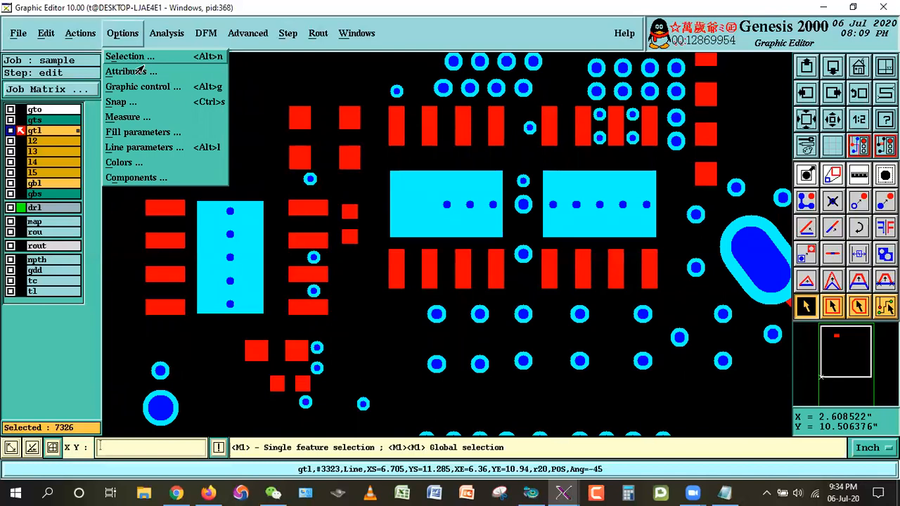
click(807, 310)
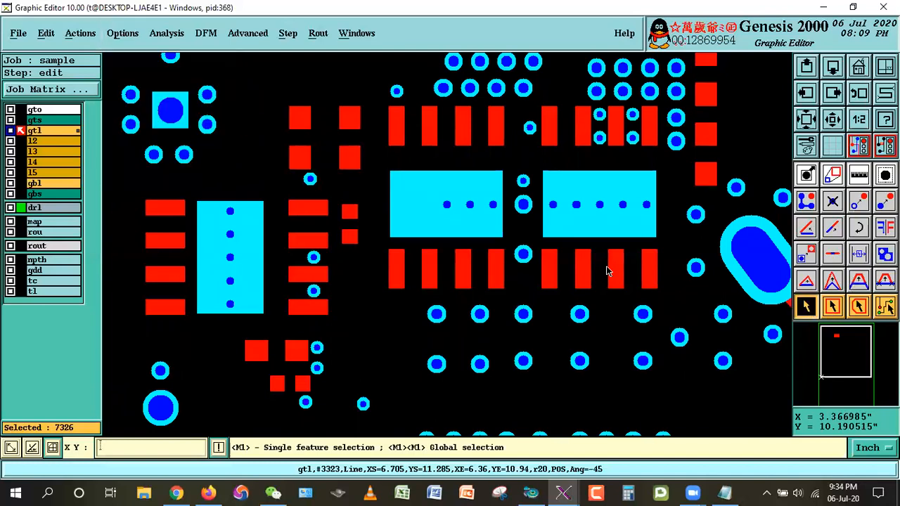
click(650, 231)
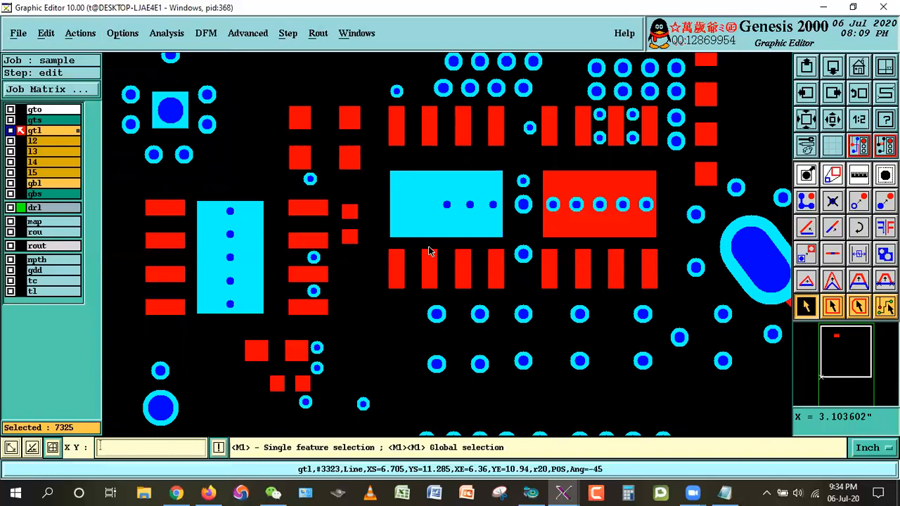
click(498, 237)
click(259, 310)
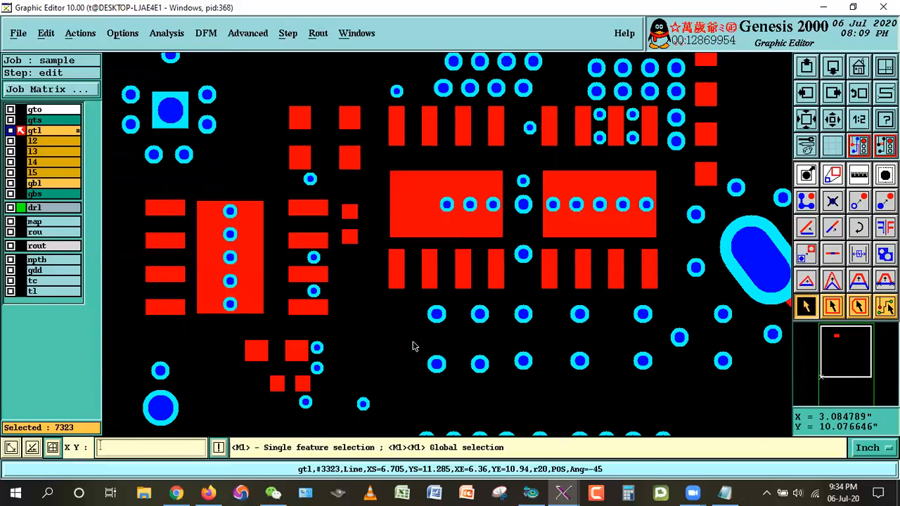
Deselect the three large five-hole rectangular pads in the second cluster of the repeated circuits
click(822, 123)
right_click(550, 203)
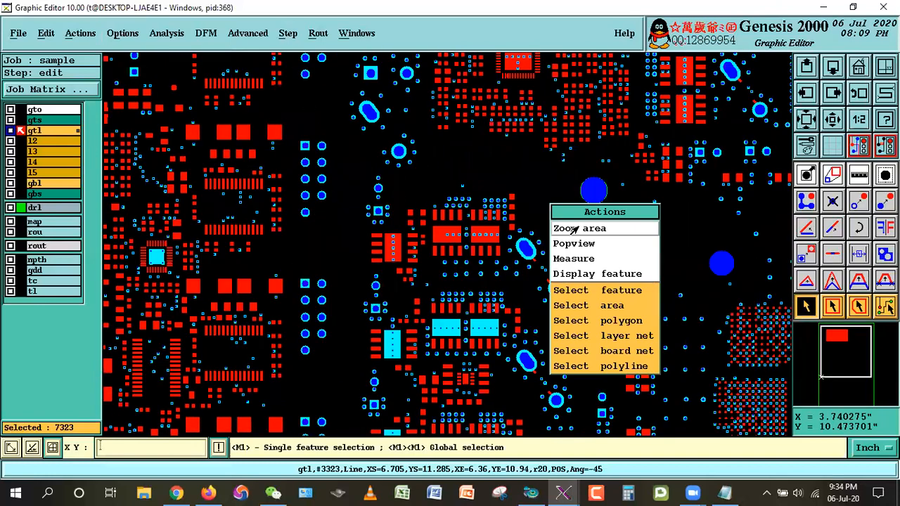
click(571, 226)
click(336, 288)
click(526, 375)
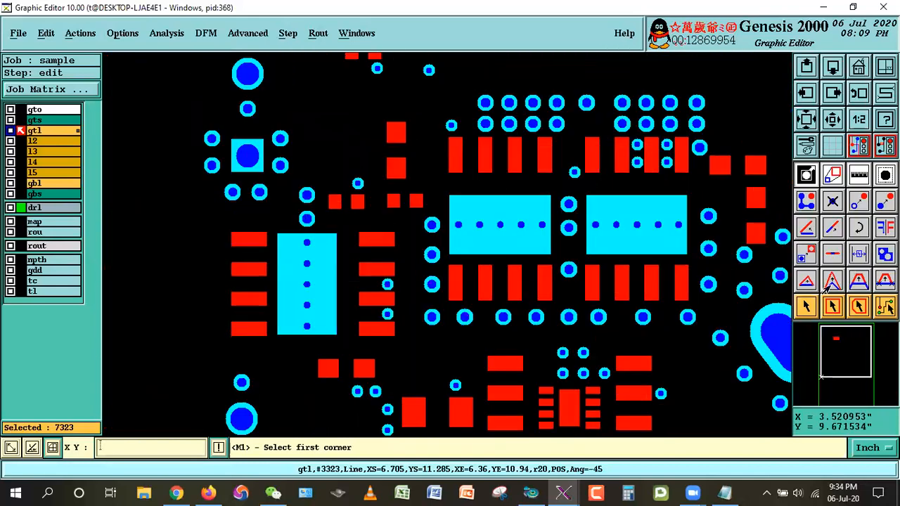
click(806, 306)
click(679, 251)
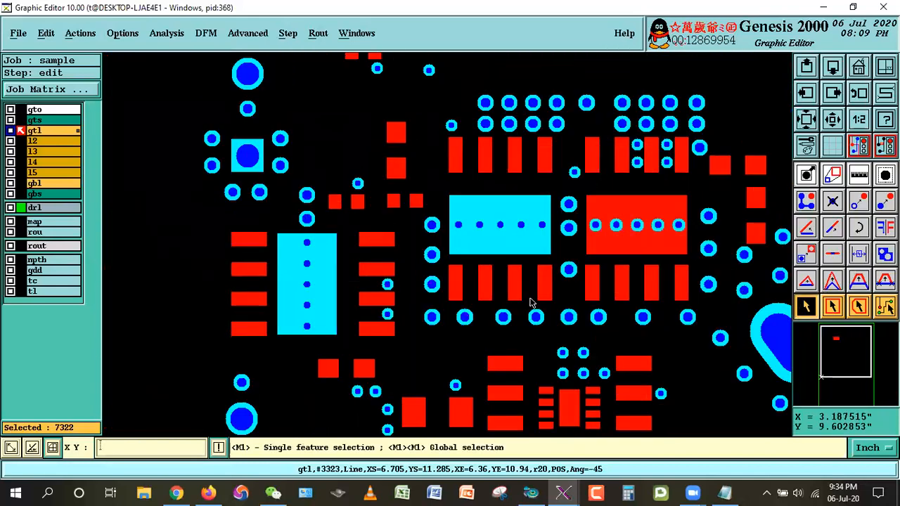
click(533, 253)
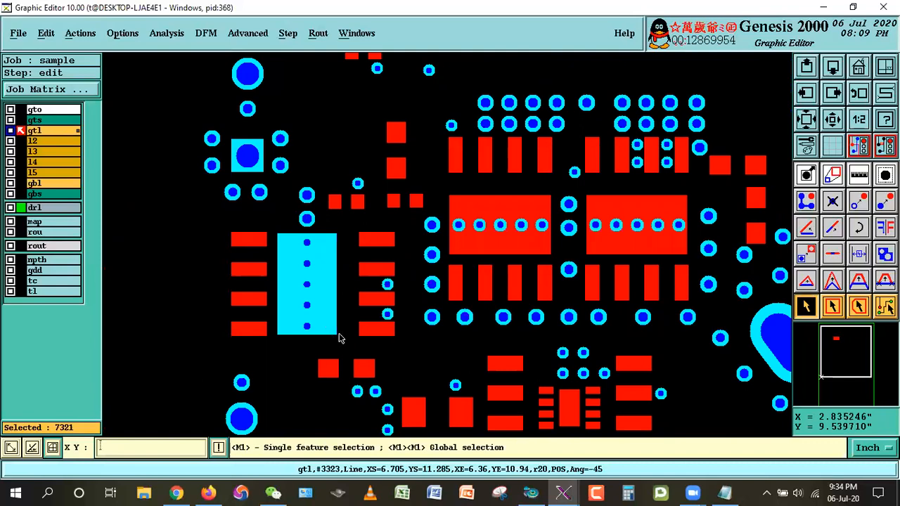
click(324, 331)
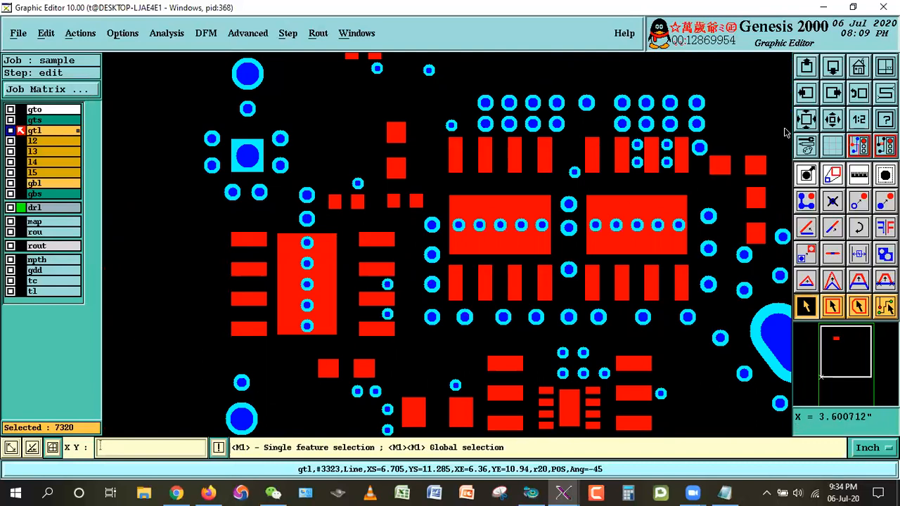
Deselect the three large five-hole rectangular pads in the third cluster, directly below the previous one
click(832, 119)
click(833, 120)
right_click(481, 235)
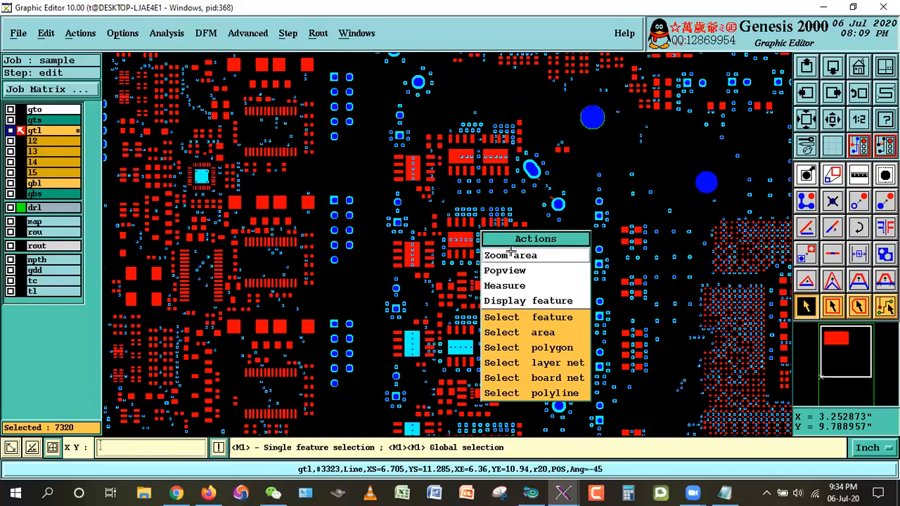
click(507, 256)
click(371, 311)
click(553, 380)
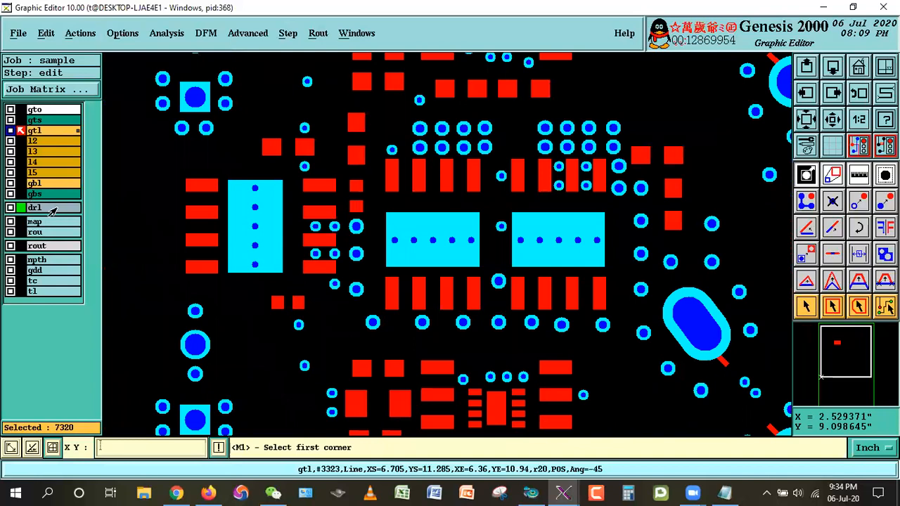
click(806, 306)
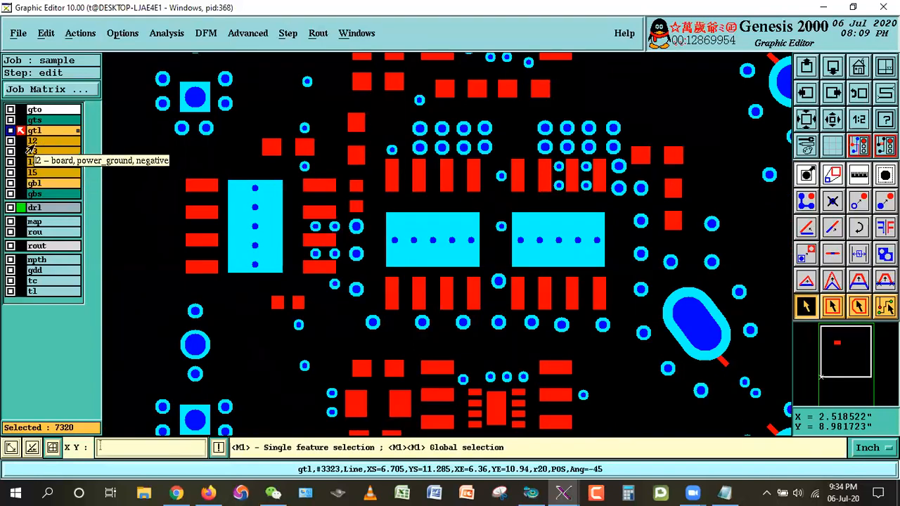
click(601, 263)
click(477, 265)
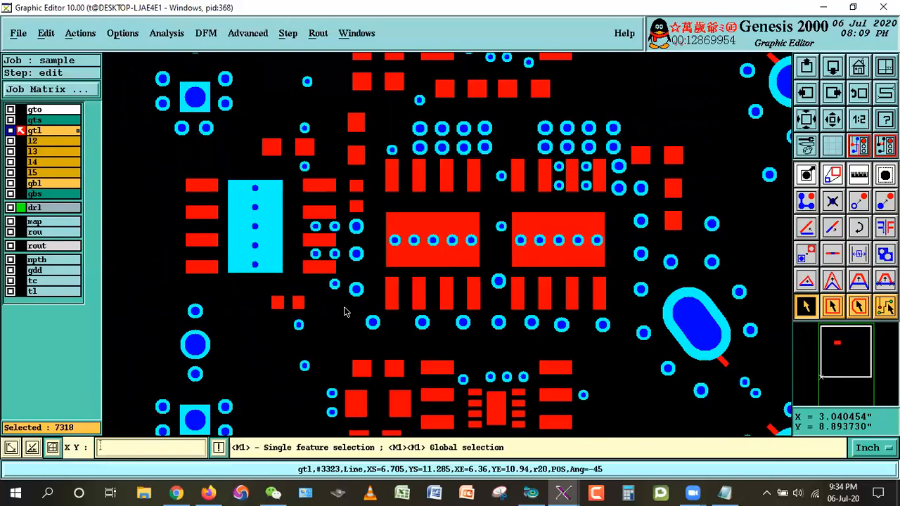
click(279, 276)
Deselect the two wide and three tall five-hole rectangular pads in the two lowest clusters of the repeated circuits
scroll(507, 227, down, 3)
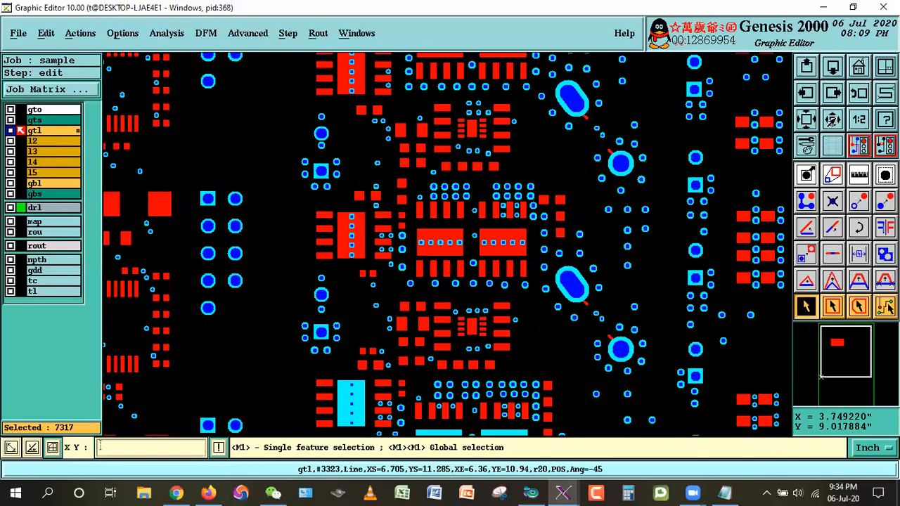
right_click(506, 226)
click(535, 245)
click(398, 243)
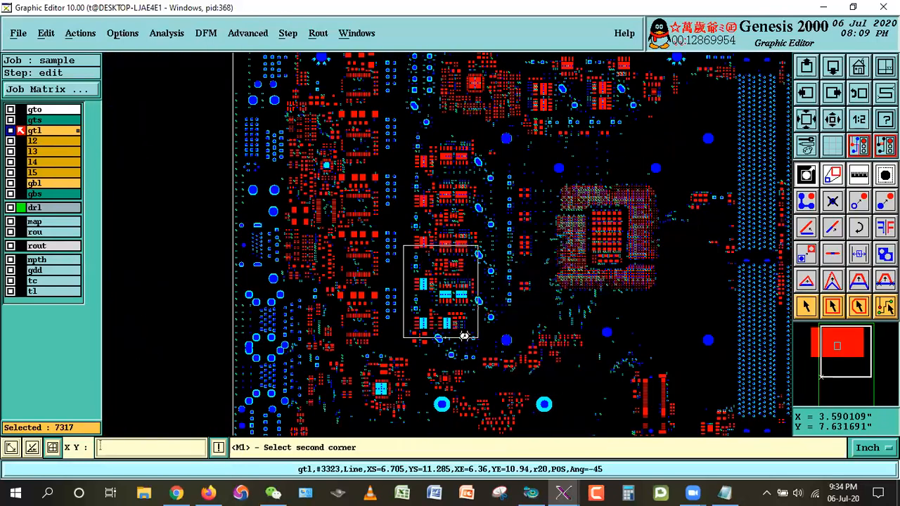
click(480, 342)
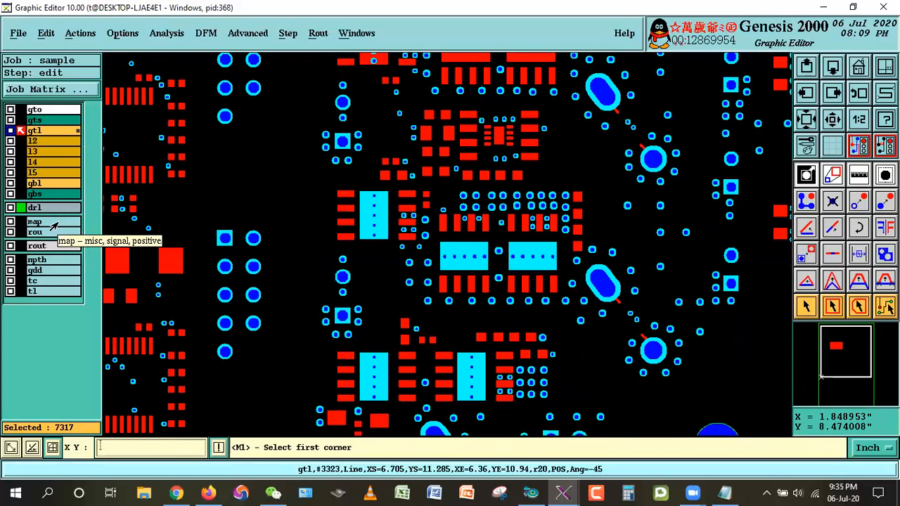
click(295, 150)
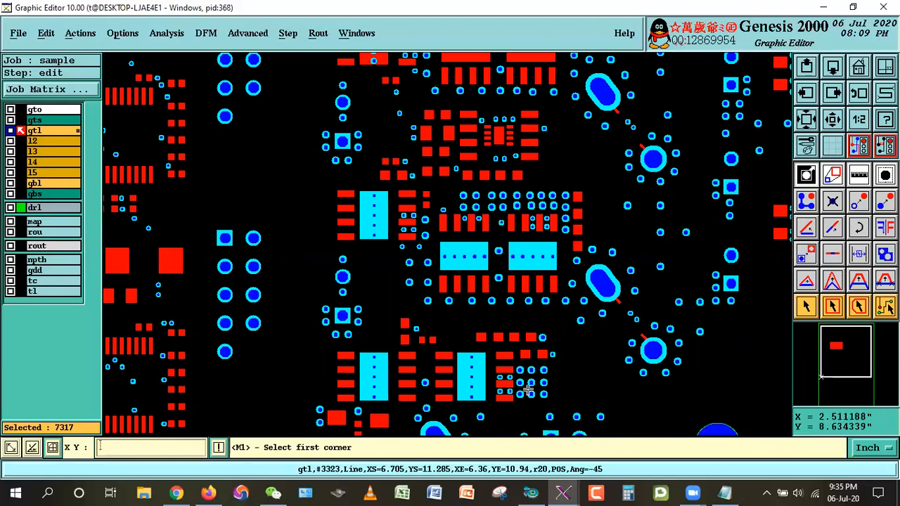
click(591, 422)
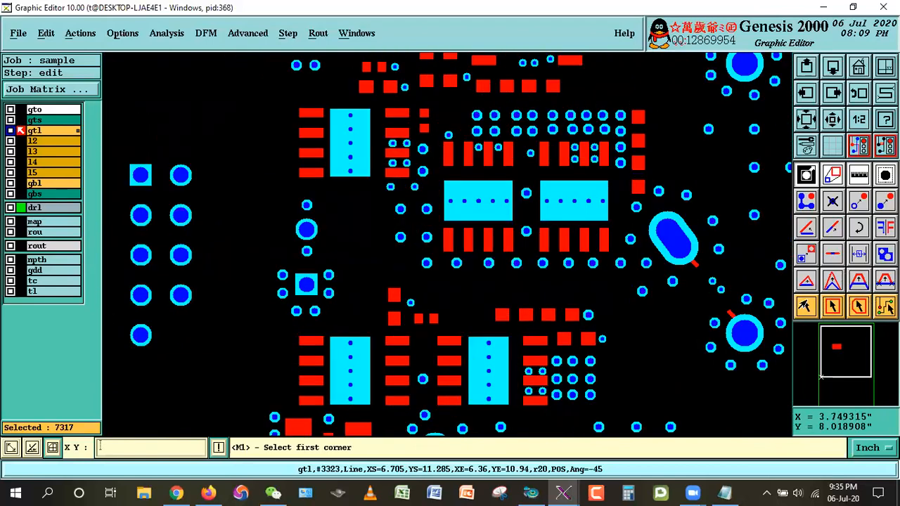
click(806, 308)
click(607, 219)
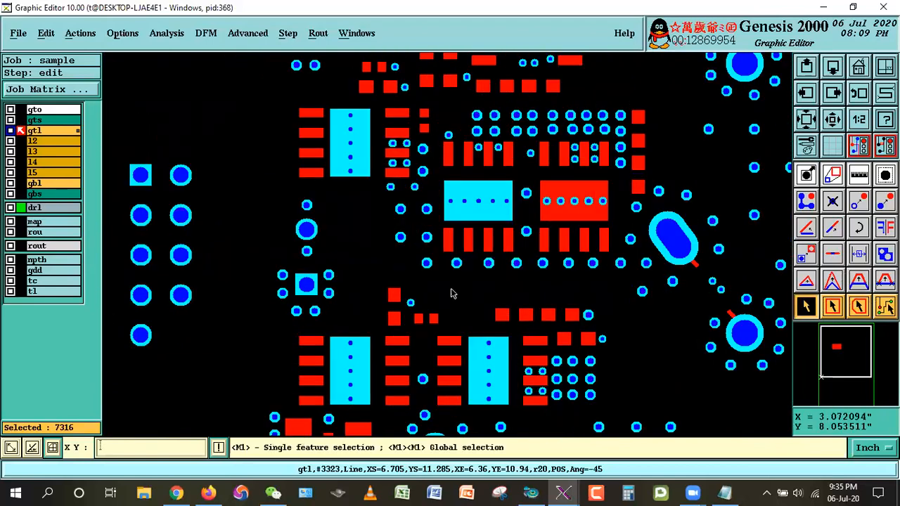
click(506, 220)
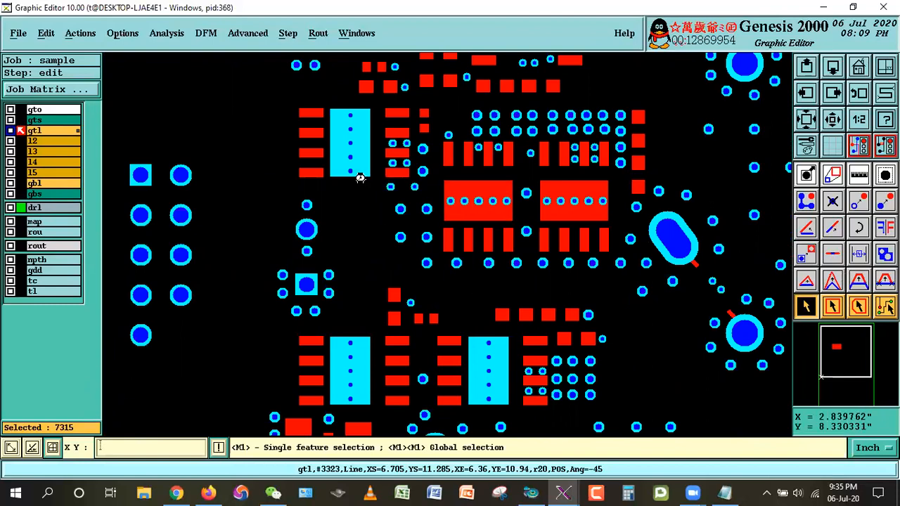
click(358, 175)
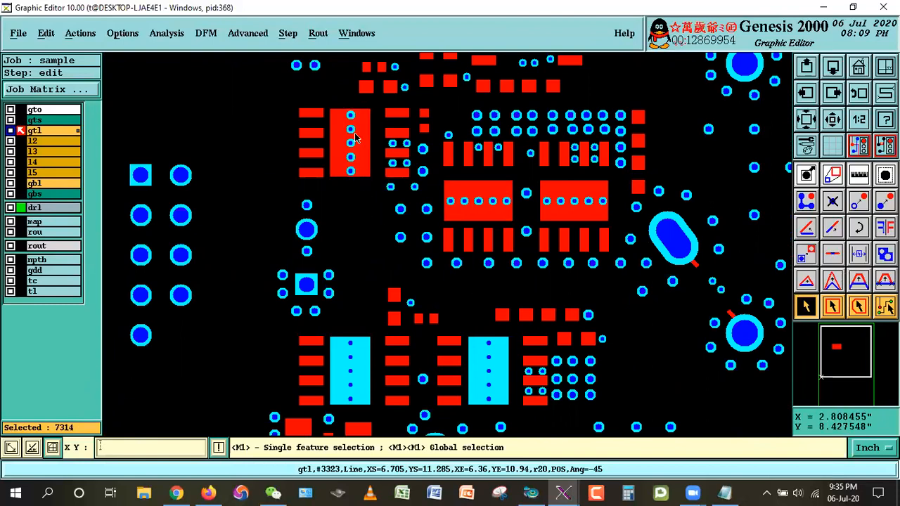
click(372, 344)
click(511, 364)
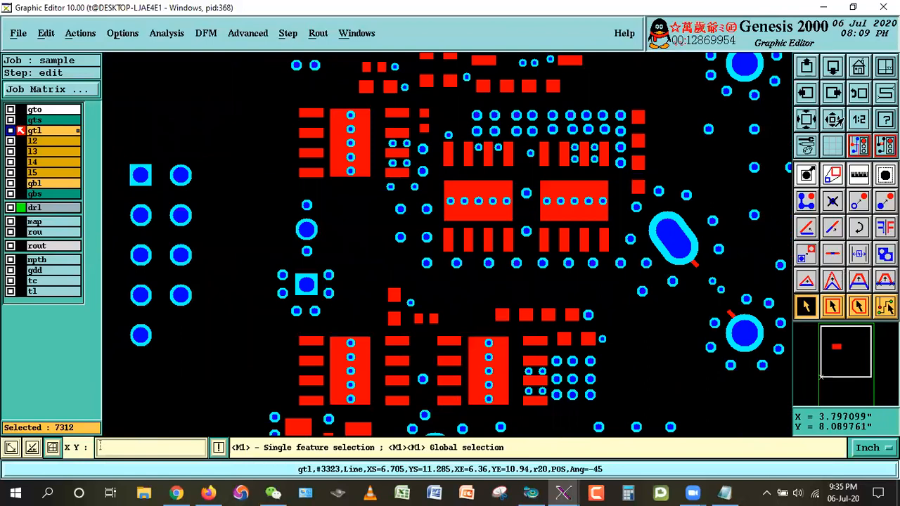
Deselect the large square nine-hole pad at the centre of the chip below the repeated circuits
click(833, 120)
click(833, 119)
right_click(417, 227)
click(422, 221)
click(335, 340)
click(408, 402)
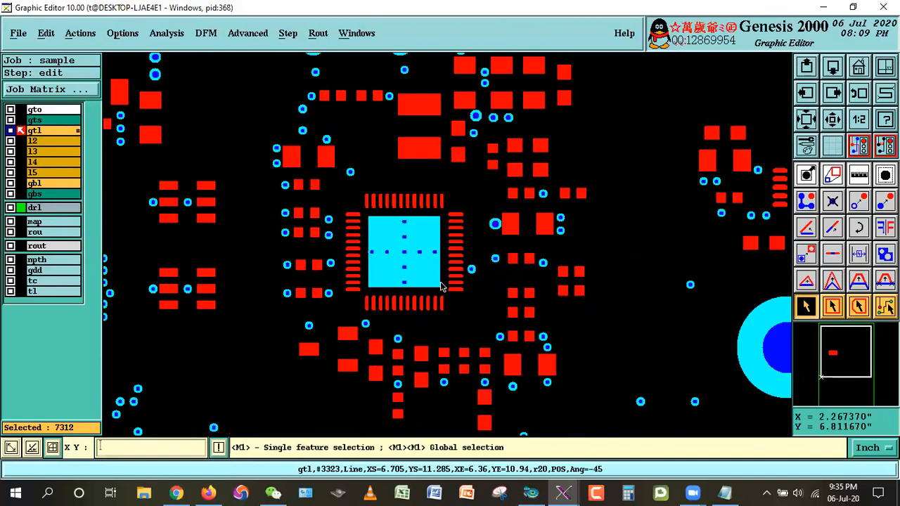
click(437, 285)
Deselect the two three-hole rectangular pads at the centre of the small chip in the board's right half
click(859, 67)
right_click(419, 204)
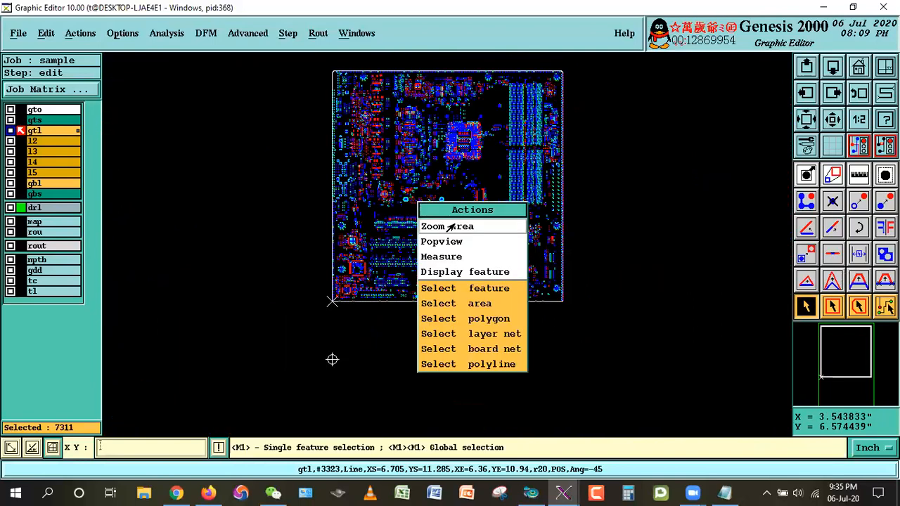
click(457, 223)
click(452, 211)
click(616, 330)
click(398, 97)
click(443, 132)
click(412, 213)
click(581, 384)
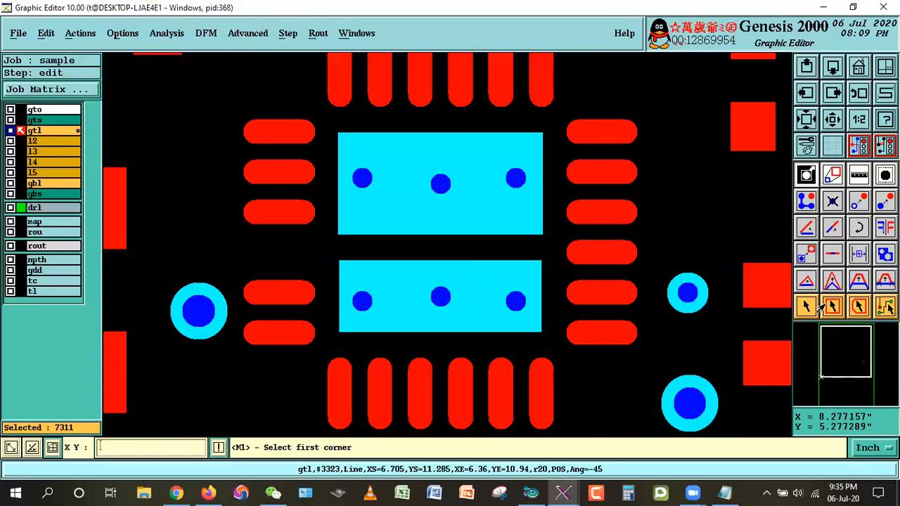
click(540, 238)
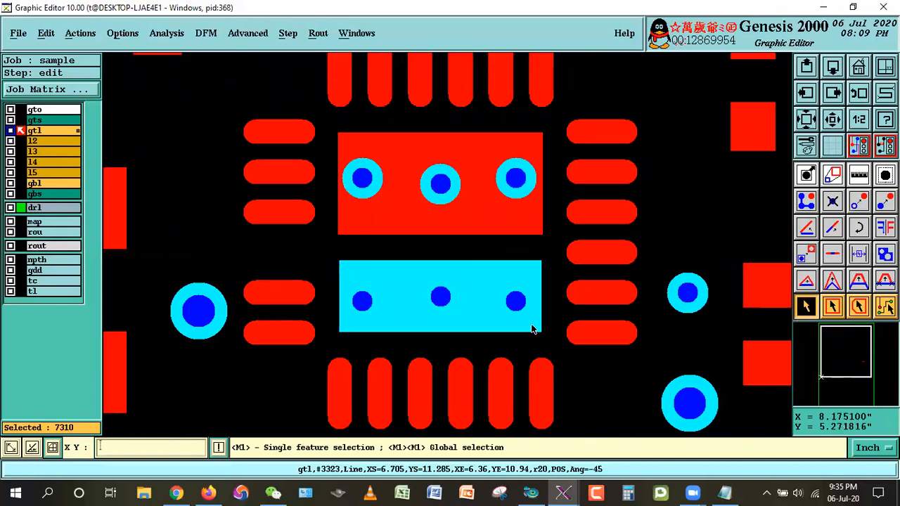
click(531, 332)
Deselect the large square nine-hole pad at the centre of the chip near the board's lower-left corner
click(833, 120)
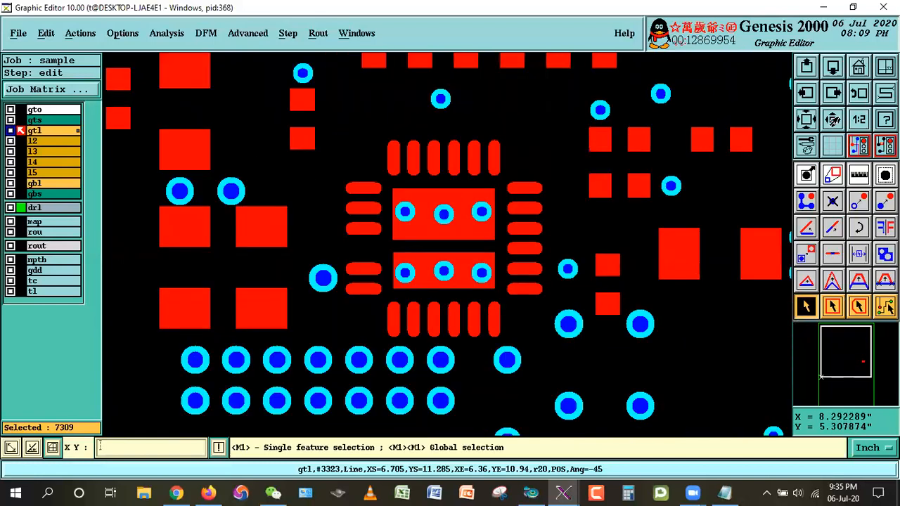
click(832, 119)
click(832, 119)
click(832, 119)
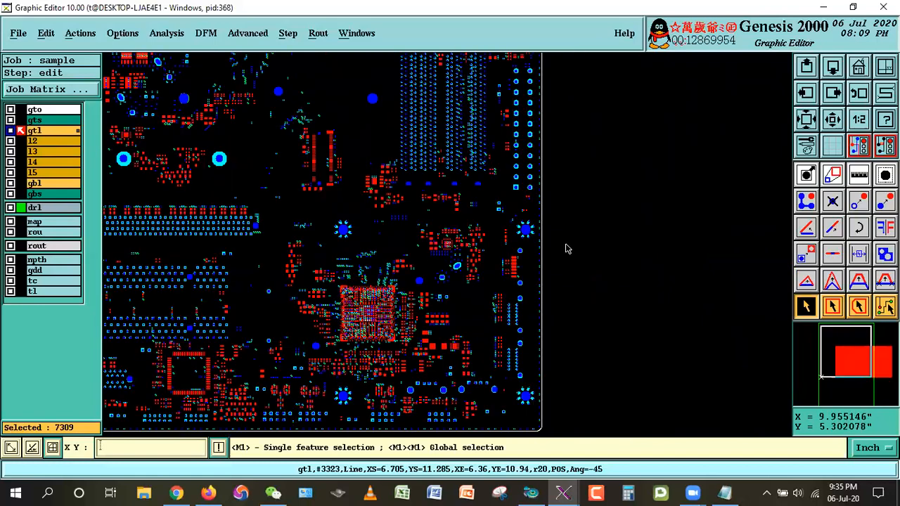
click(857, 69)
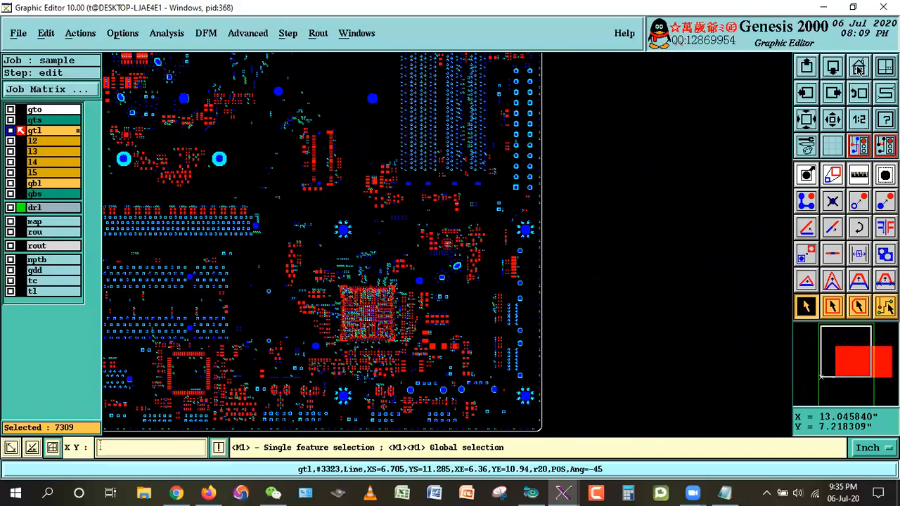
right_click(390, 175)
click(410, 197)
click(363, 225)
click(396, 260)
click(364, 271)
click(454, 361)
click(807, 308)
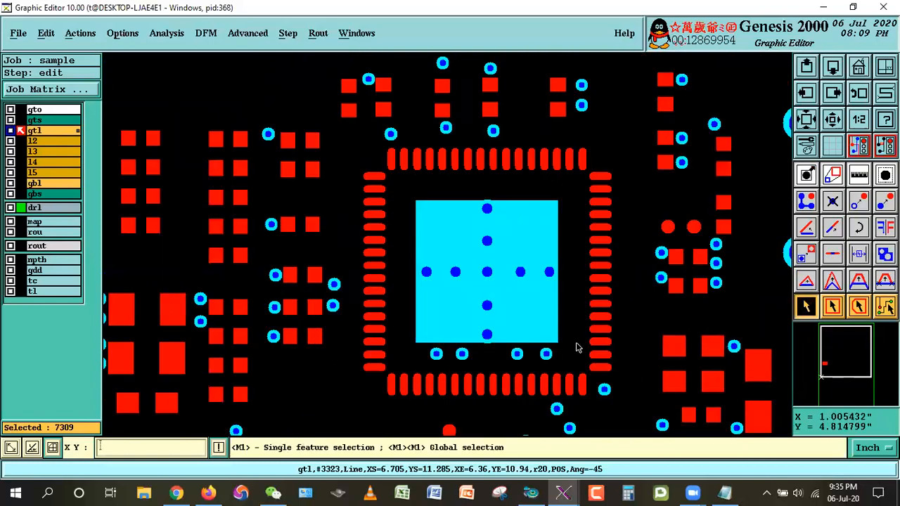
click(555, 341)
Examine the board's two uppermost rows at close range, starting from the upper-left corner, for large drilled component pads still selected
click(854, 73)
right_click(477, 154)
click(496, 182)
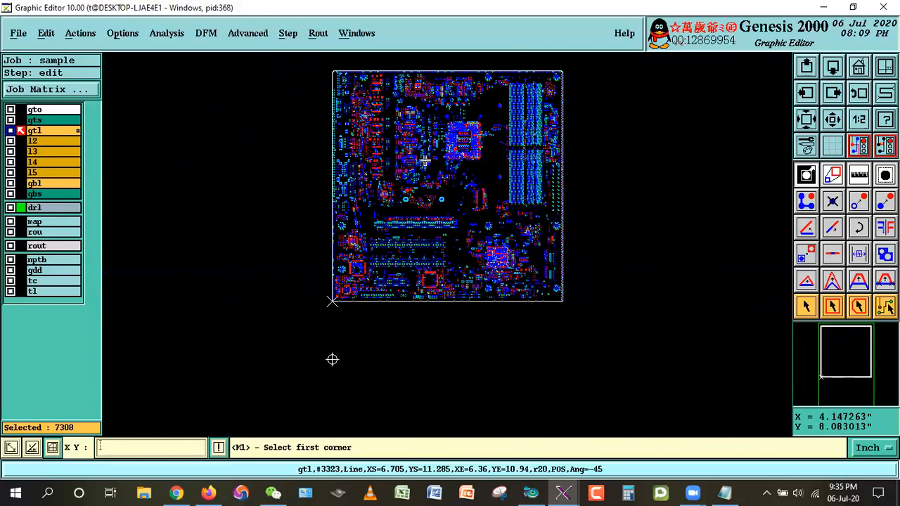
click(321, 65)
click(363, 179)
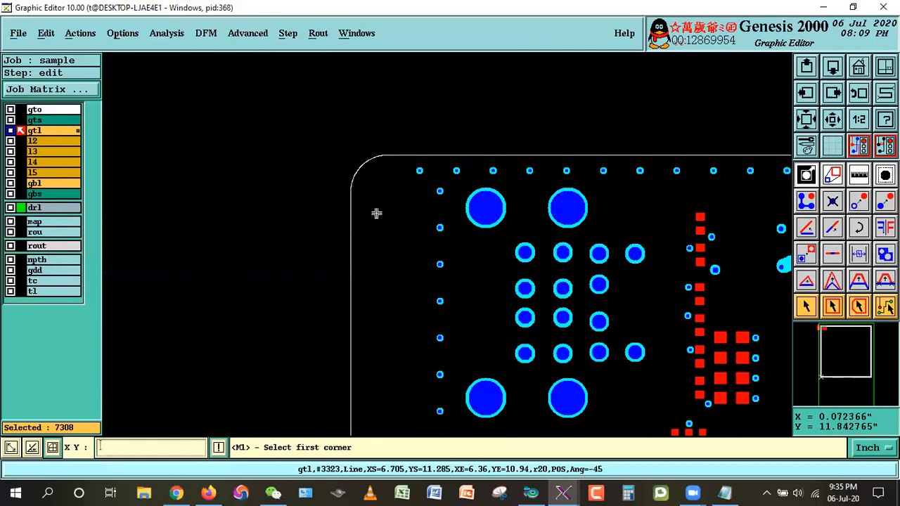
key(Right)
key(Right)
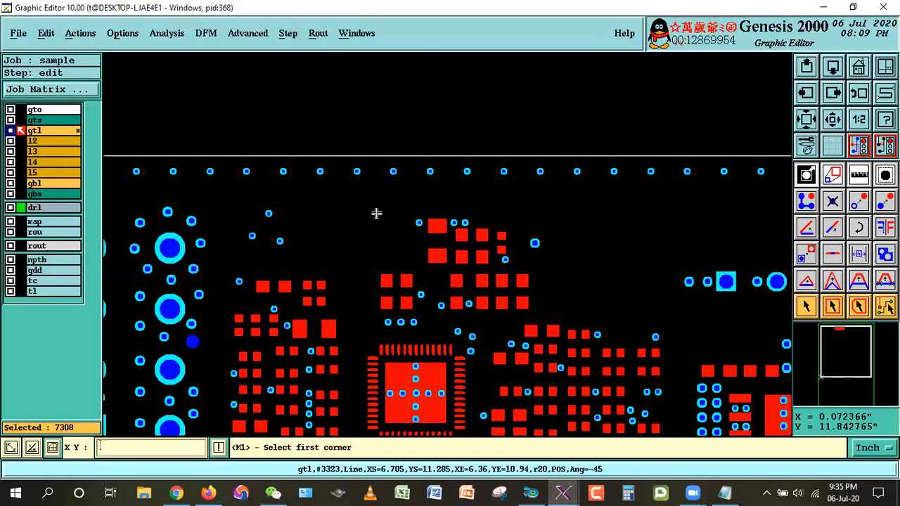
key(Right)
key(Right)
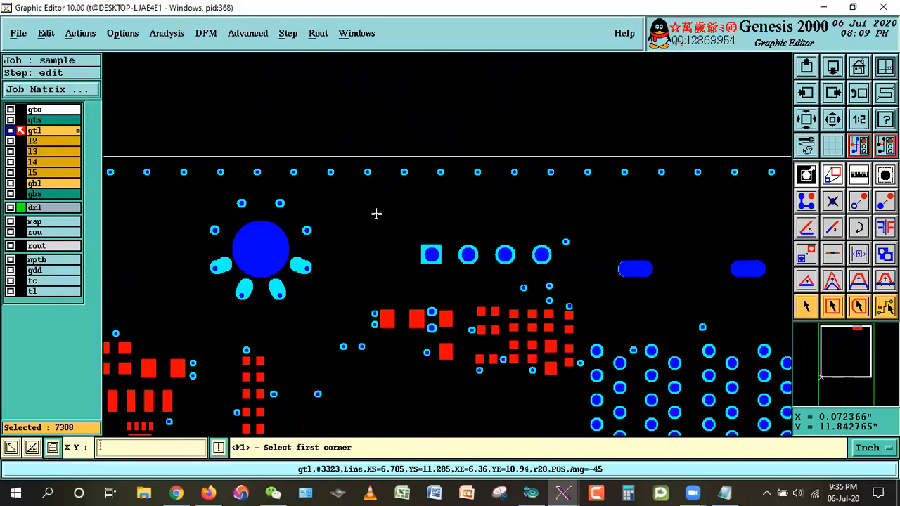
key(Right)
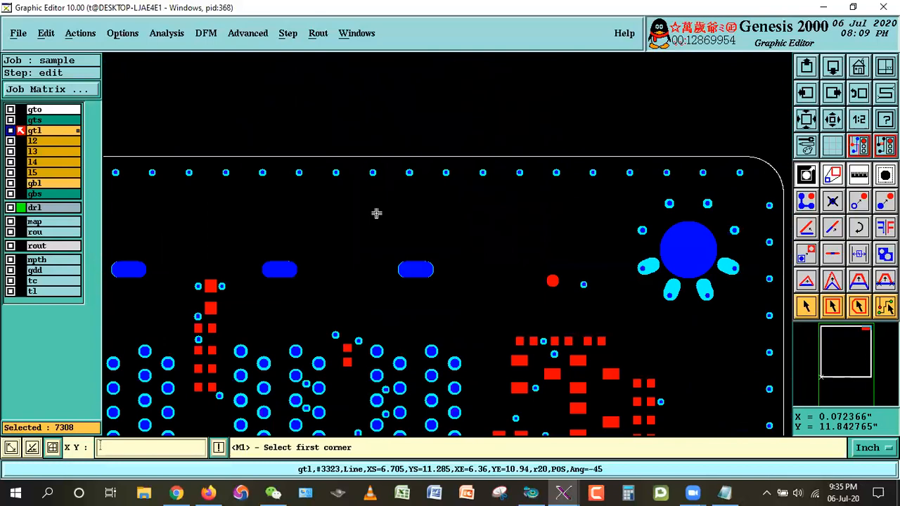
key(Down)
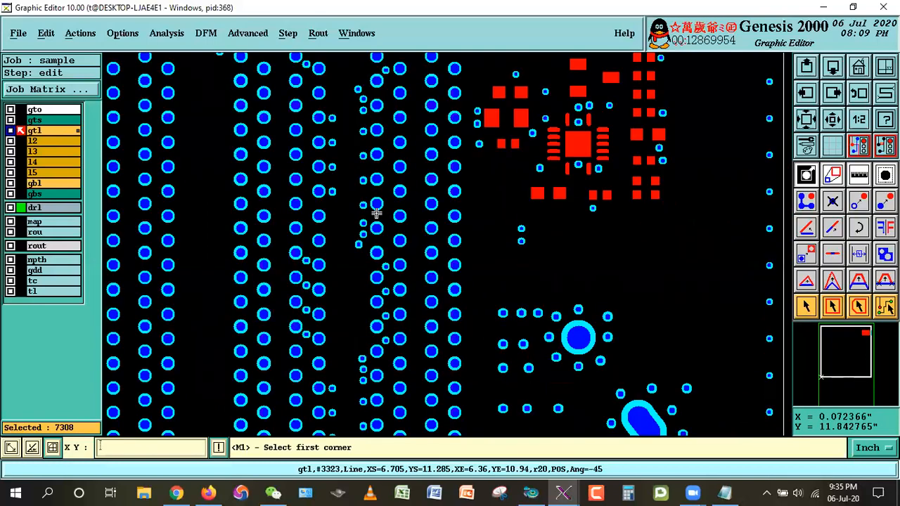
key(Left)
key(Left)
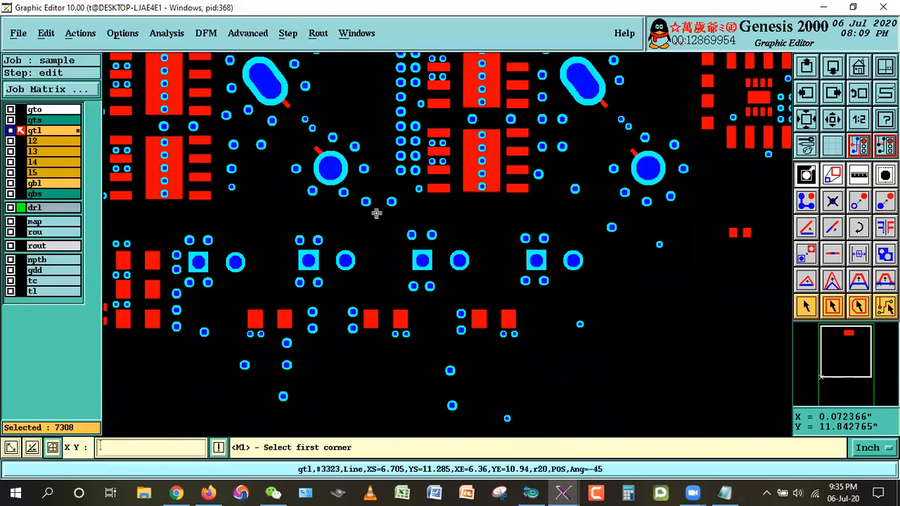
key(Left)
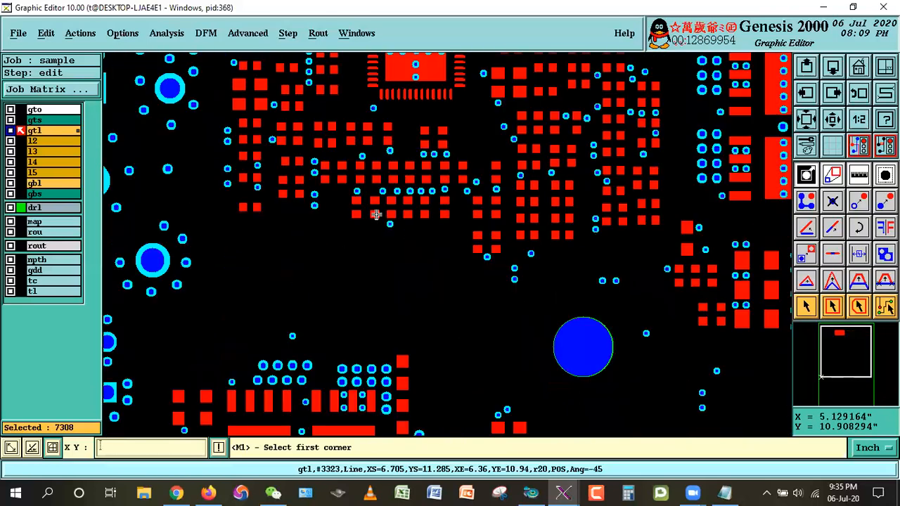
key(Left)
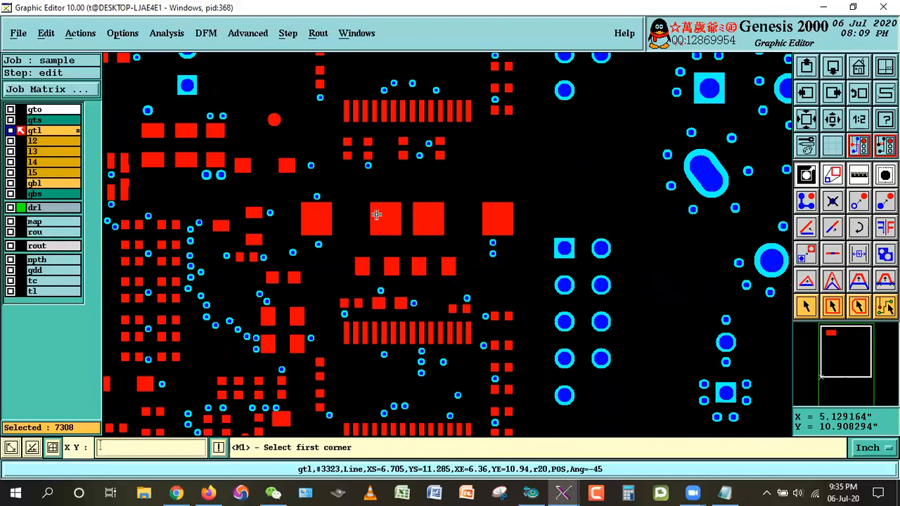
key(Left)
Deselect the square four-hole centre pad of the small chip in the third row, in the board's left part
key(Down)
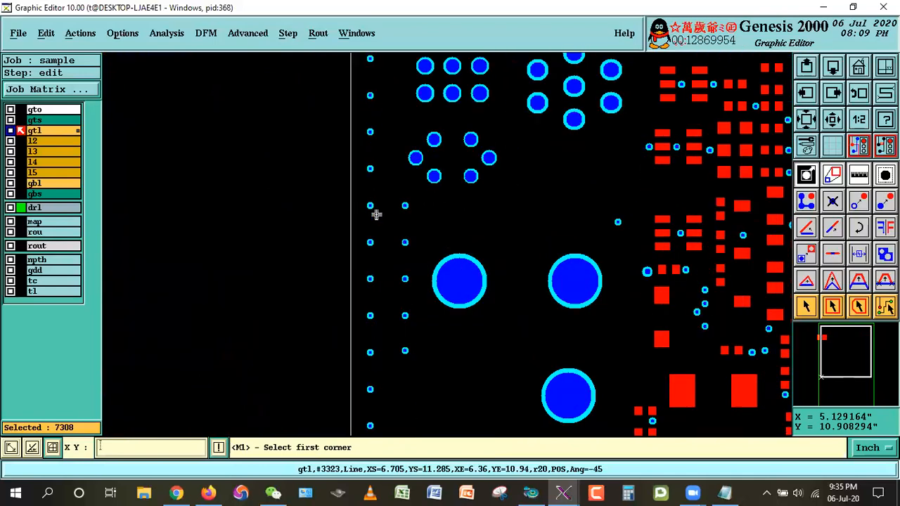
key(Right)
click(806, 306)
click(236, 160)
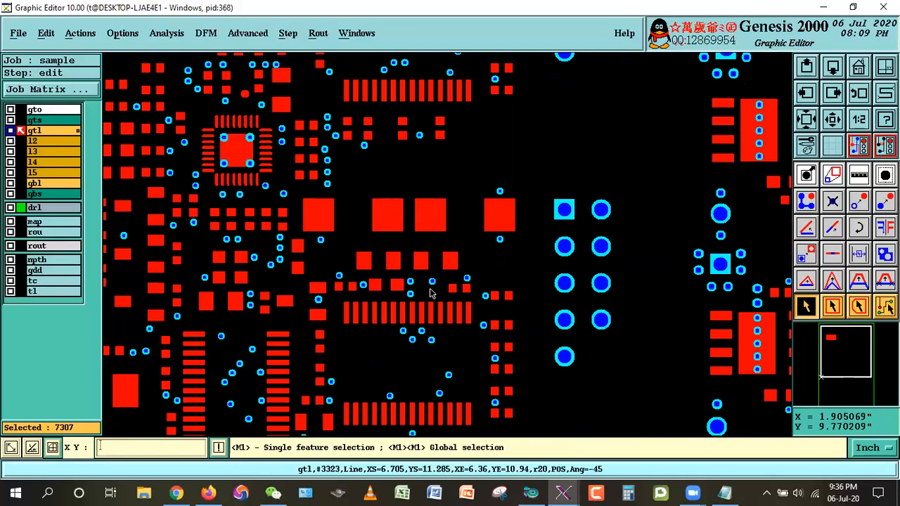
Deselect the tall and the wide five-hole pads near the board's right edge in the third row
key(Right)
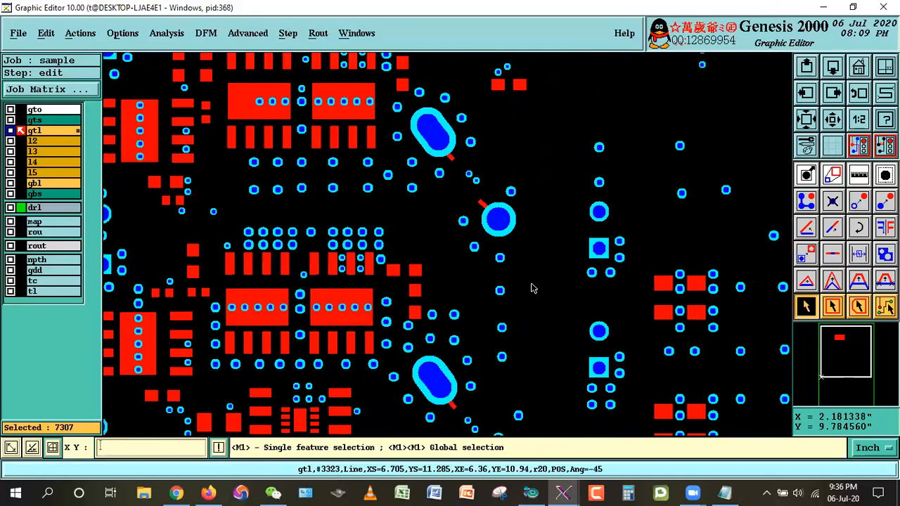
key(Right)
key(Right)
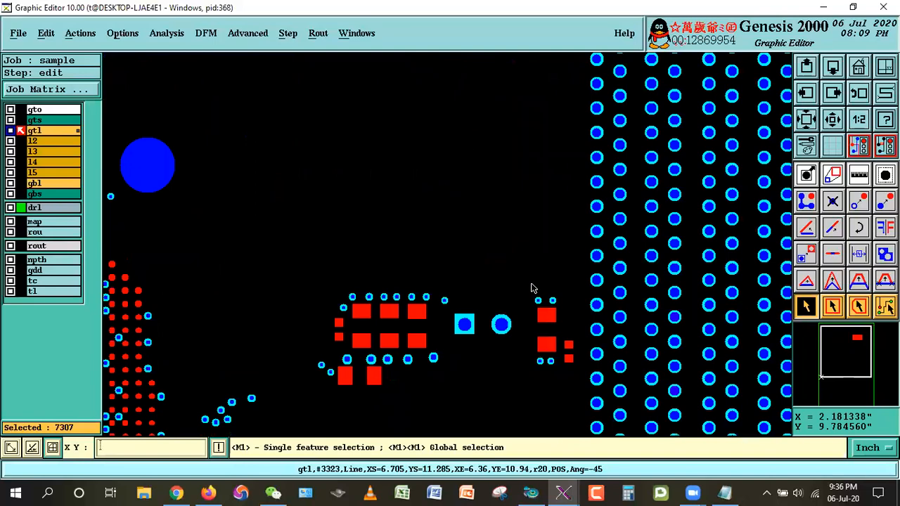
key(Right)
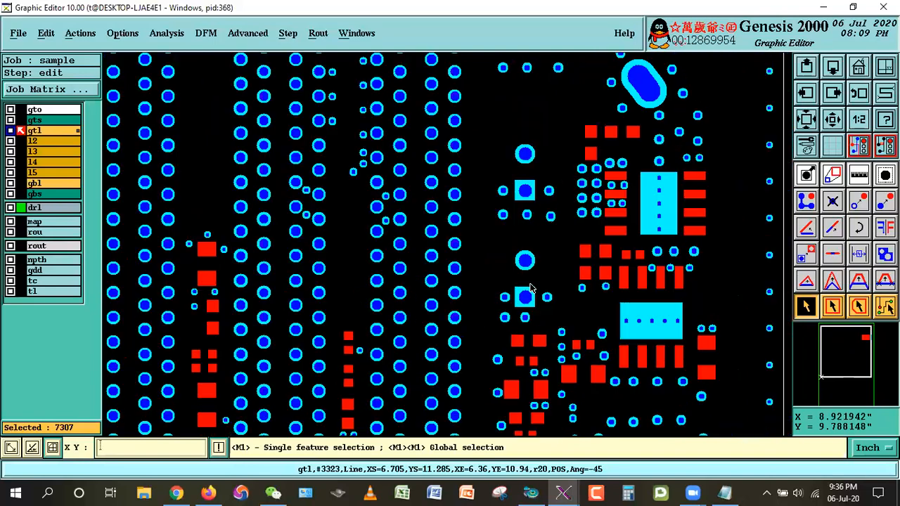
click(673, 238)
click(686, 341)
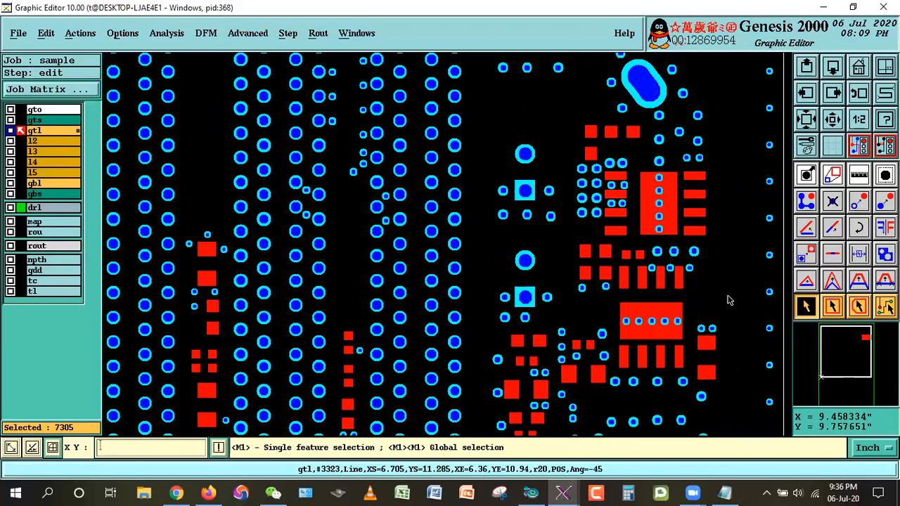
Deselect the wide five-hole pad near the board's right edge in the fourth row
key(Down)
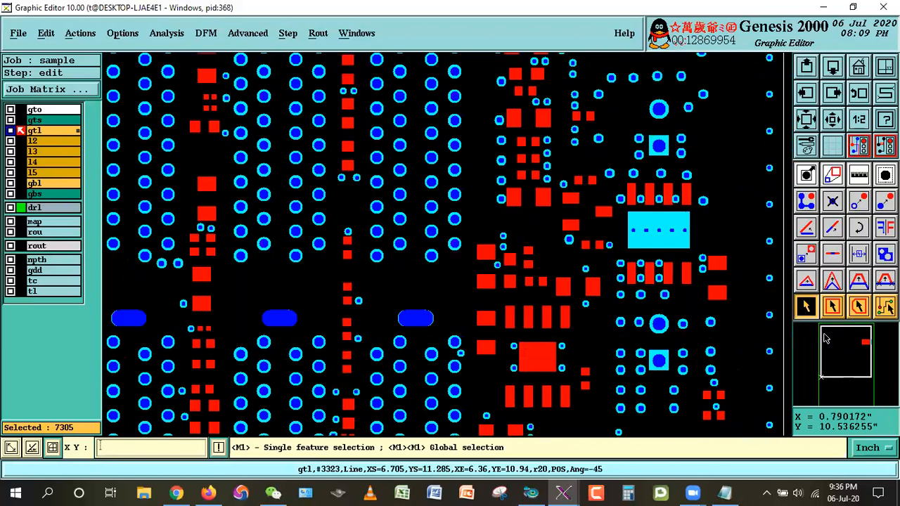
click(718, 245)
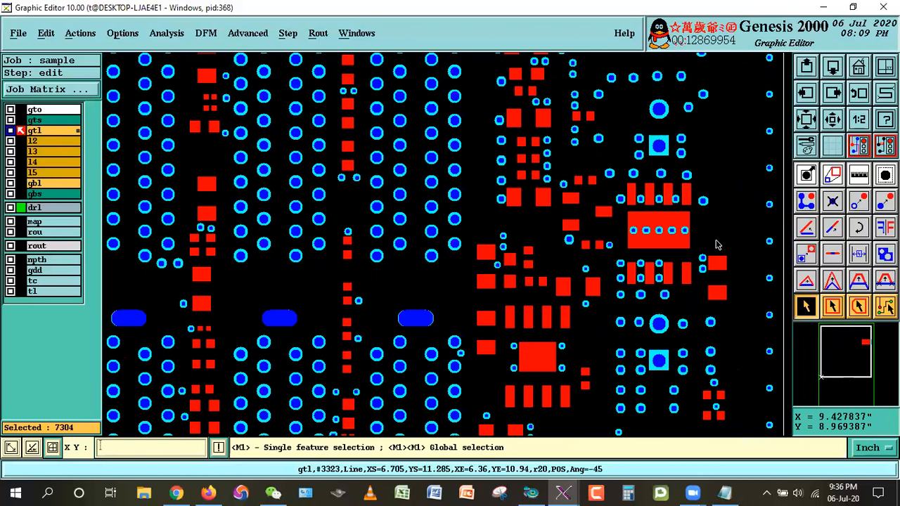
key(Left)
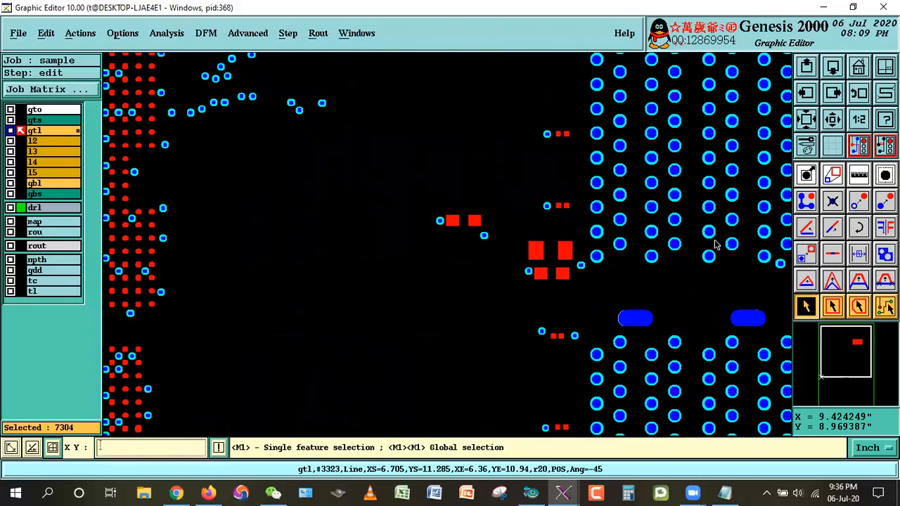
Examine the board's middle rows at close range, from edge to edge, for large drilled component pads still selected
key(Left)
key(Left)
key(Left)
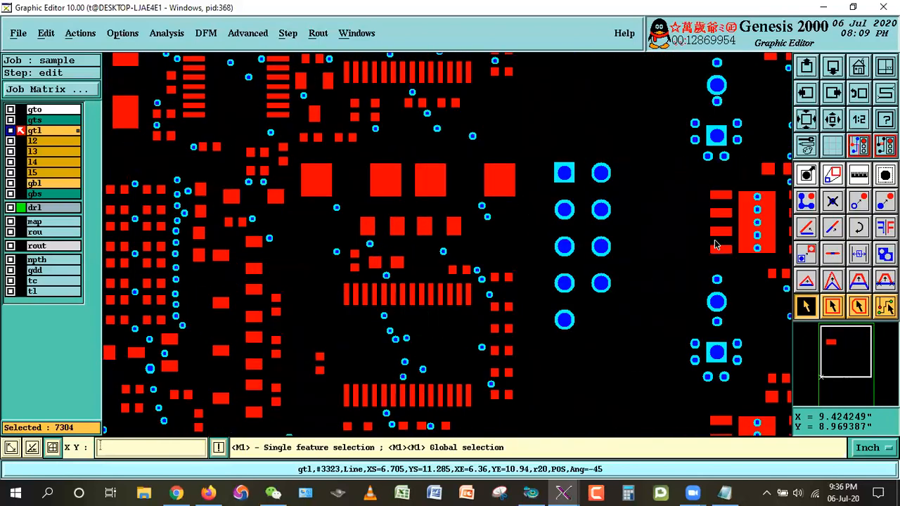
key(Left)
key(Down)
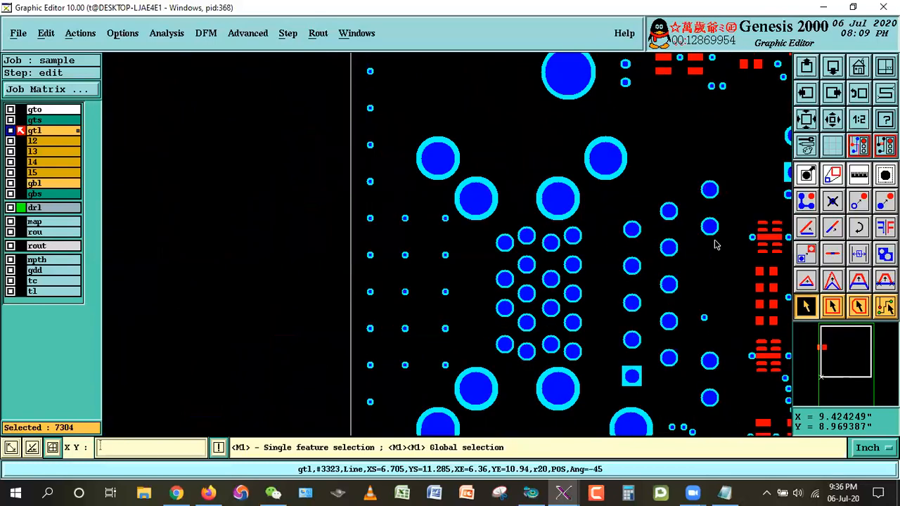
key(Right)
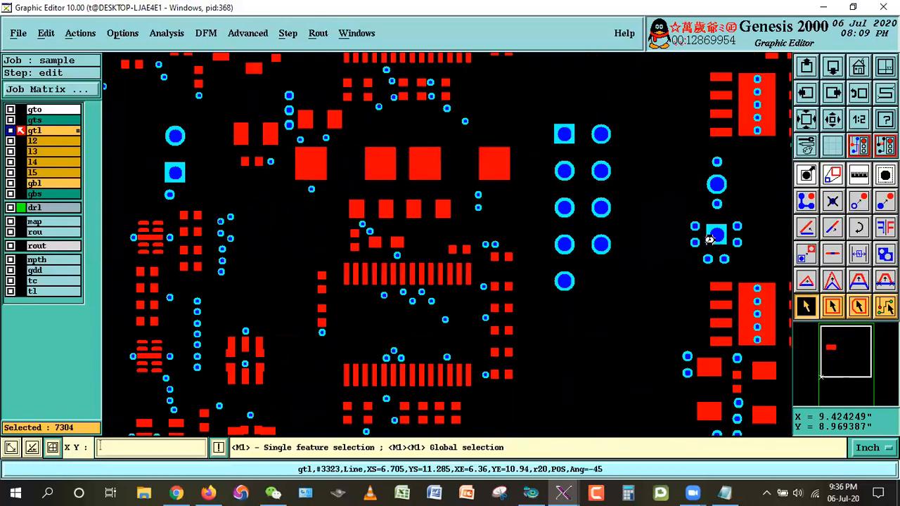
key(Right)
key(Right)
key(Right)
key(Right)
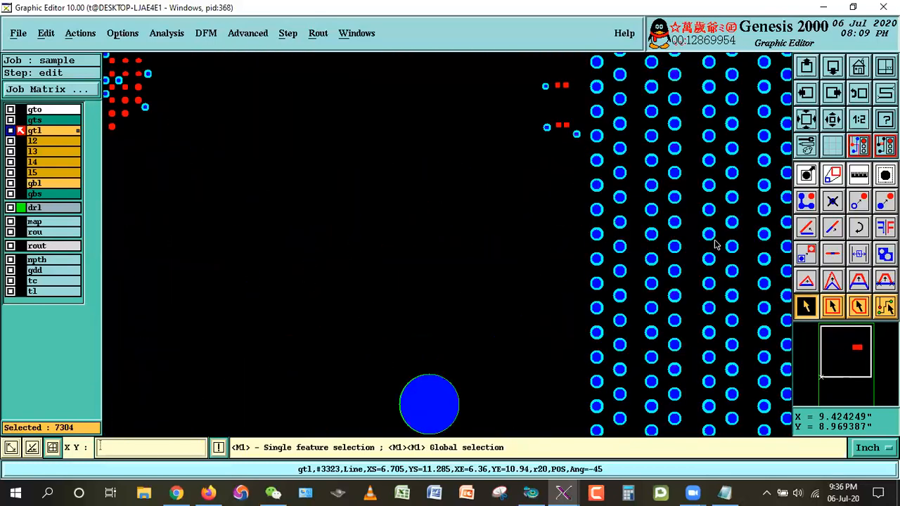
key(Down)
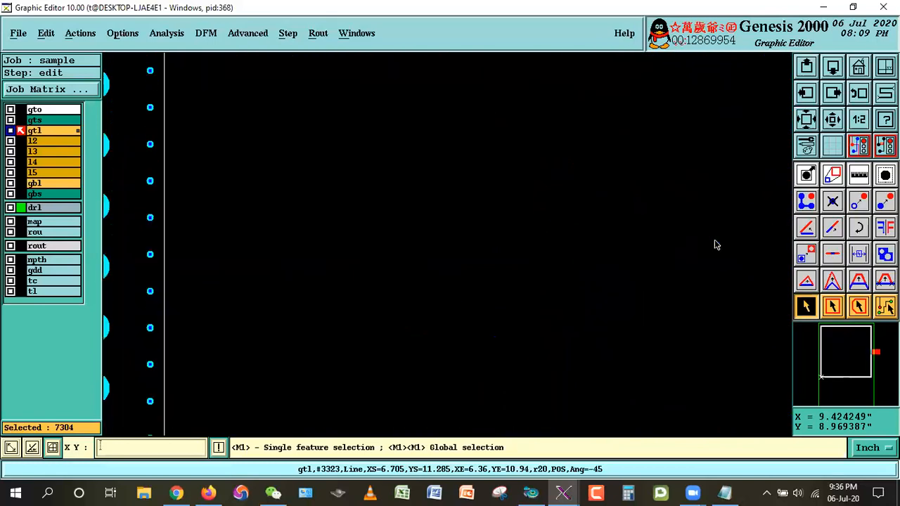
key(Left)
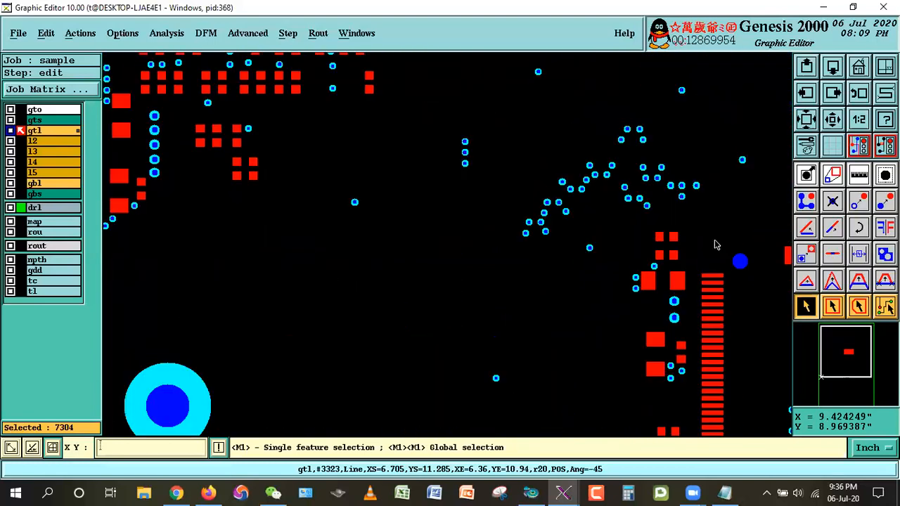
key(Left)
key(Left)
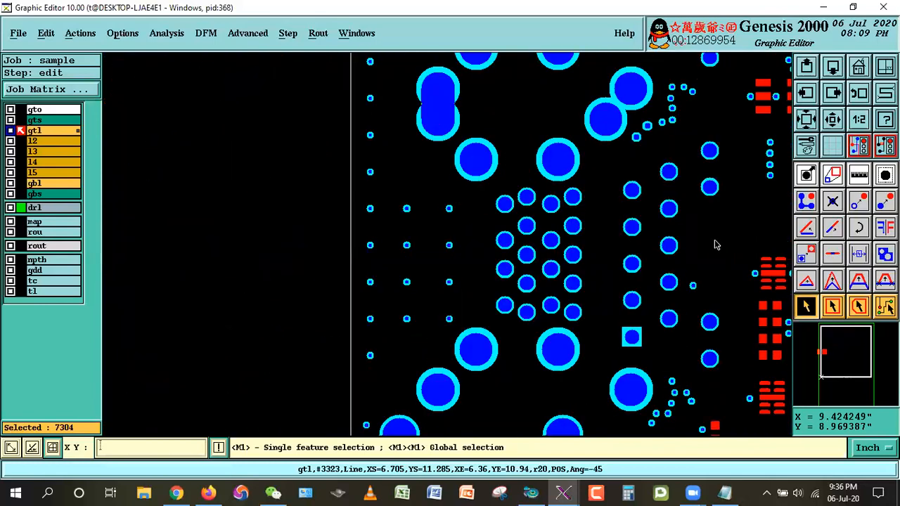
key(Down)
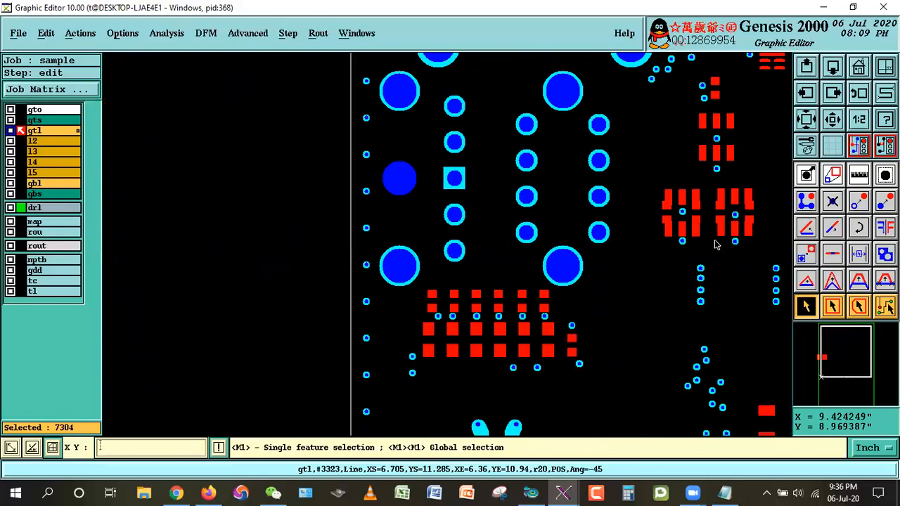
key(Right)
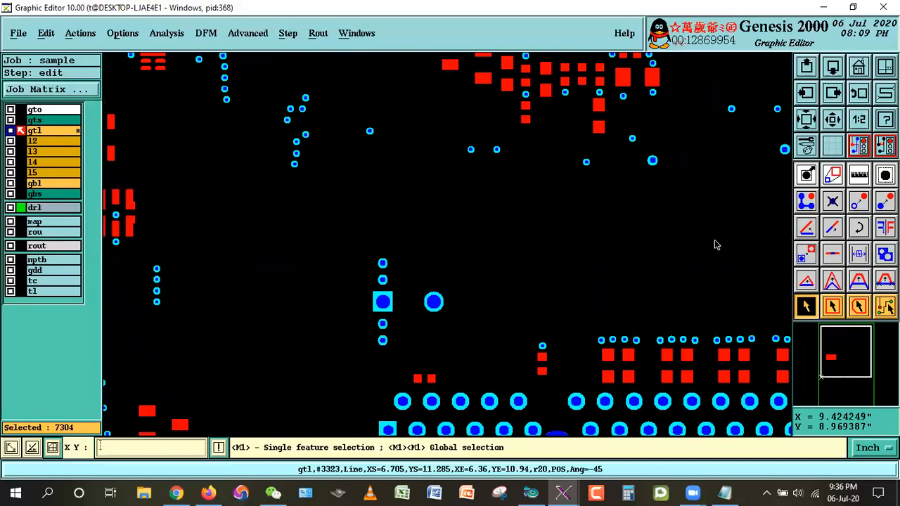
key(Right)
key(Right)
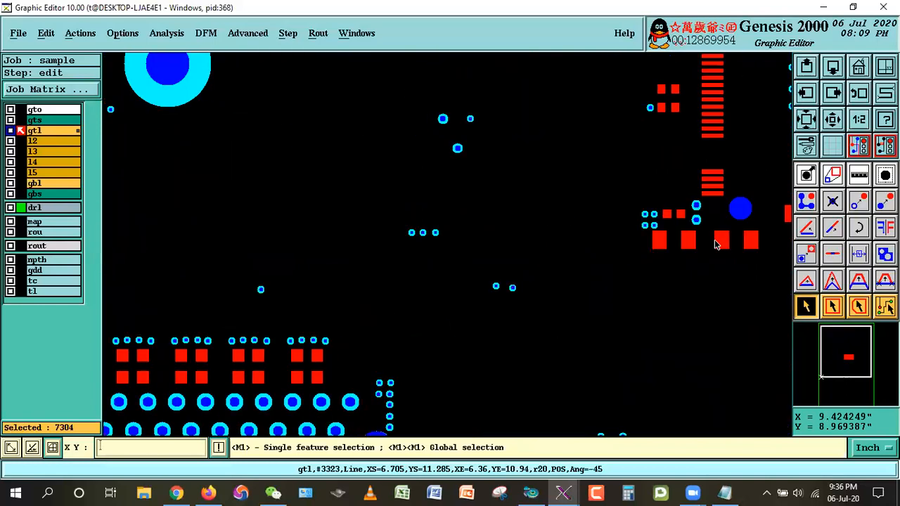
key(Right)
key(Right)
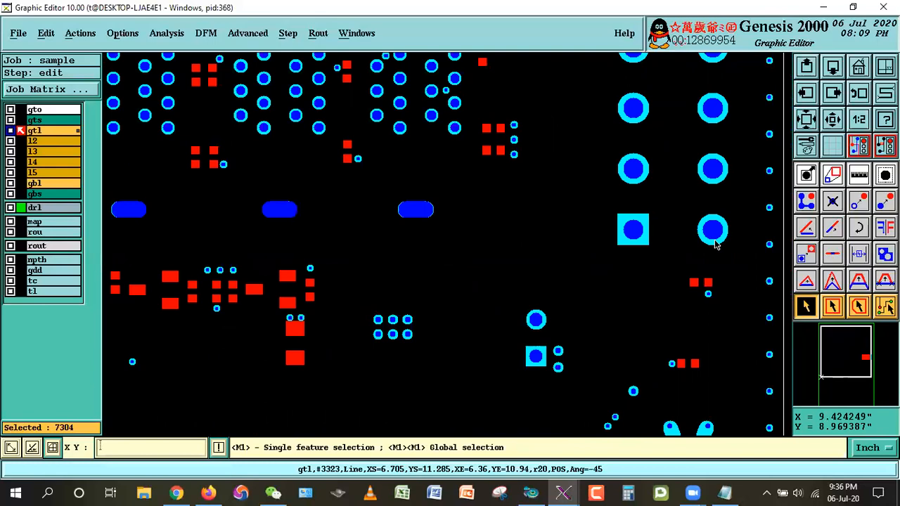
key(Down)
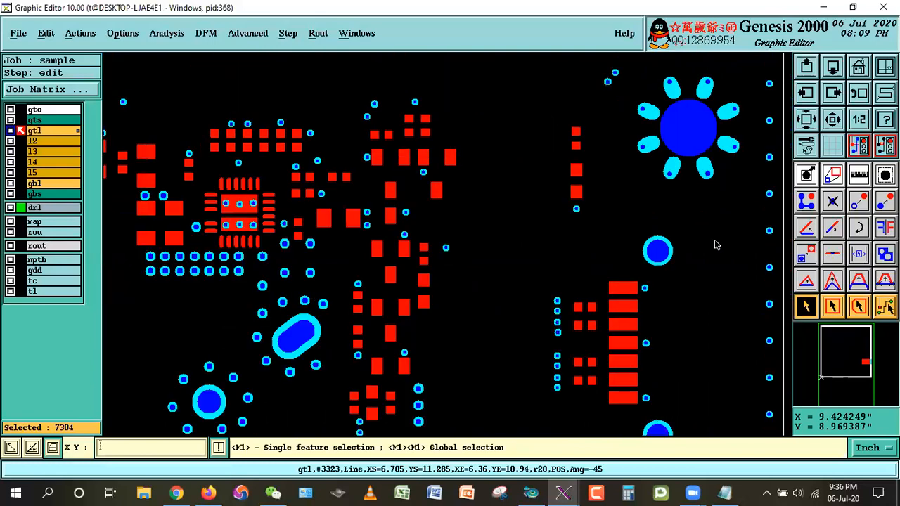
Examine the board's remaining lower rows down to the lower-right corner for large drilled component pads still selected
key(Left)
key(Left)
key(Left)
key(Left)
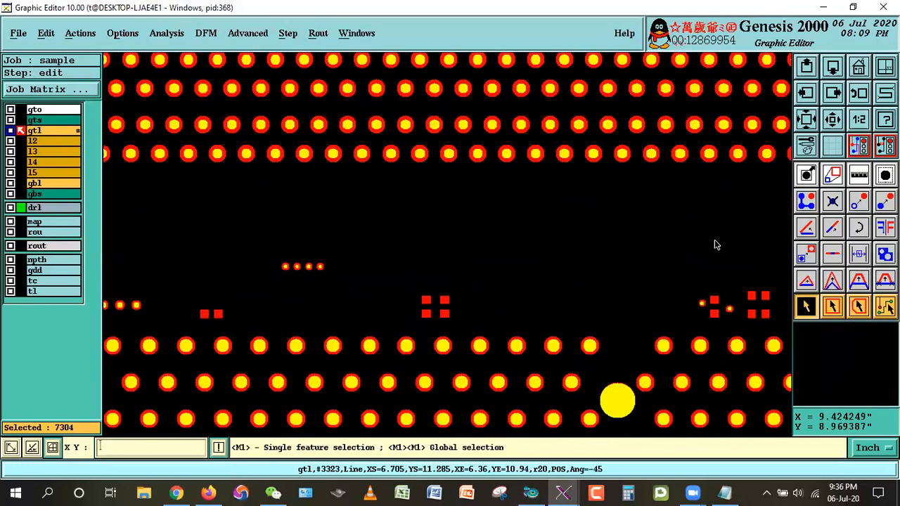
key(Left)
key(Left)
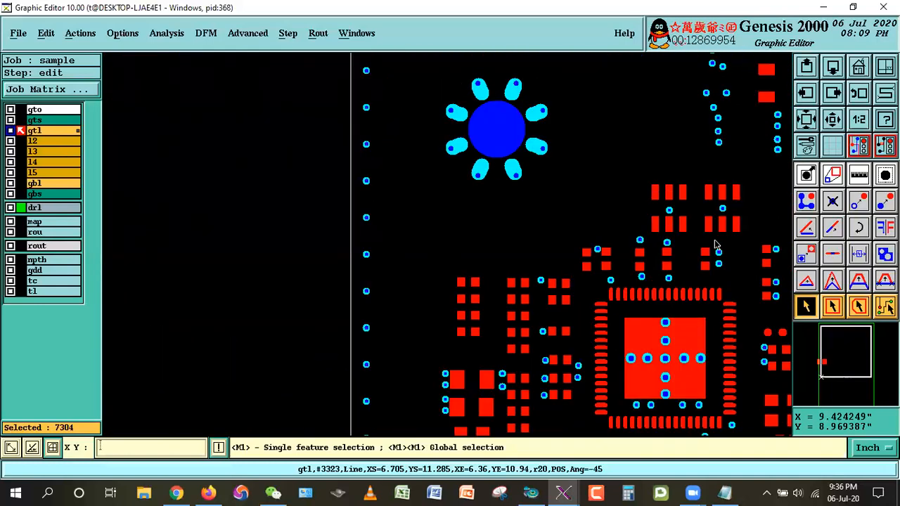
key(Down)
key(Right)
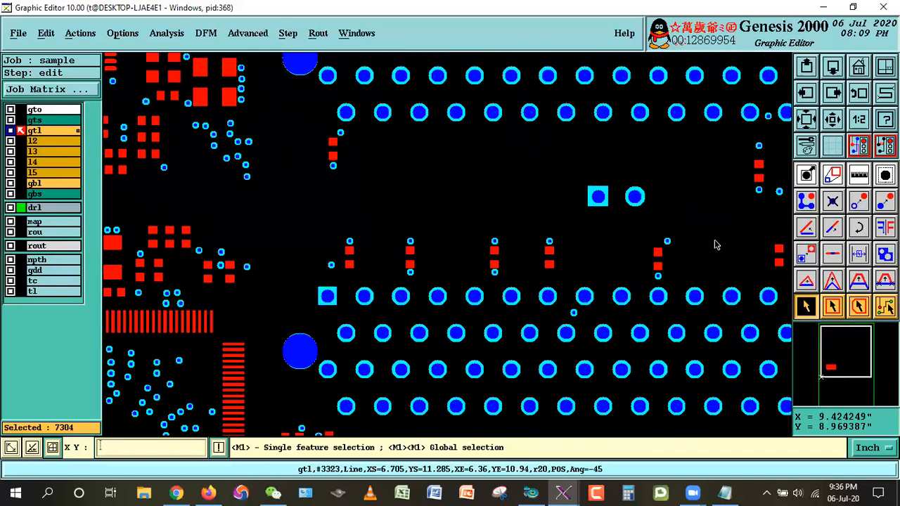
key(Right)
key(Right)
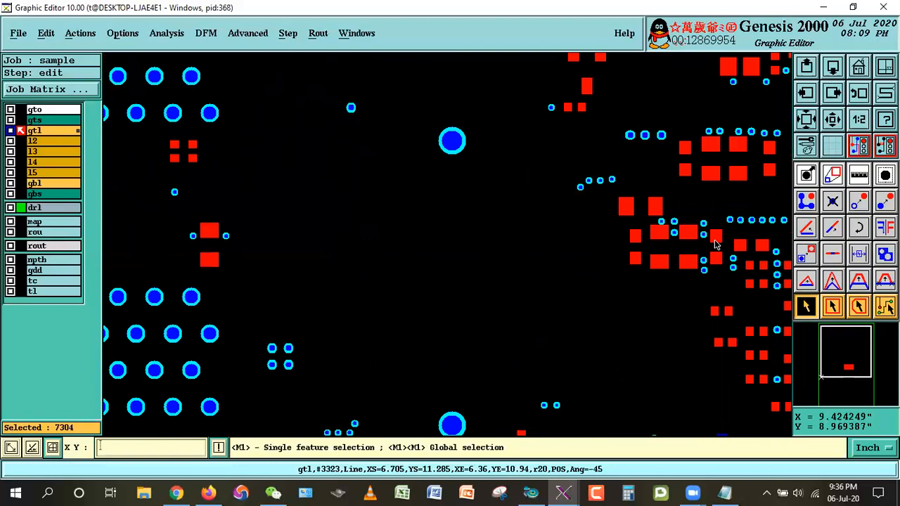
key(Right)
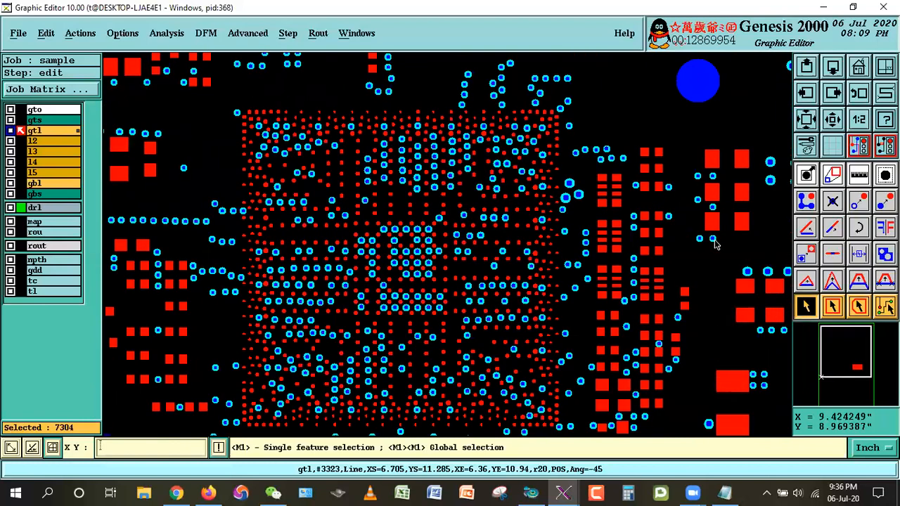
key(Right)
key(Down)
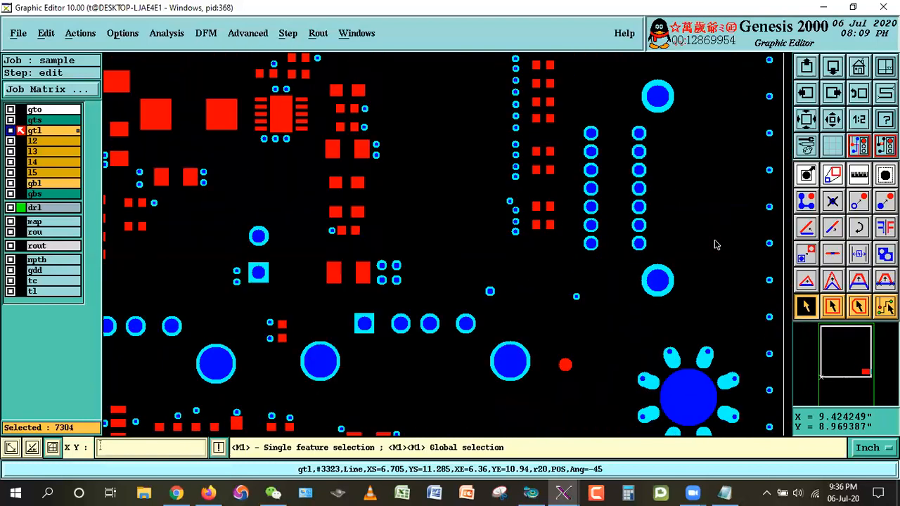
key(Right)
key(Left)
key(Left)
key(Left)
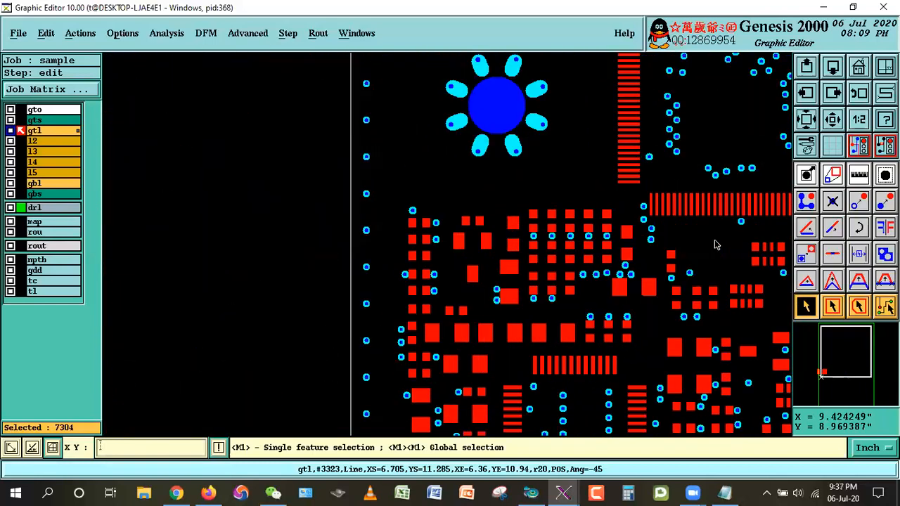
key(Down)
key(Right)
key(Right)
key(Right)
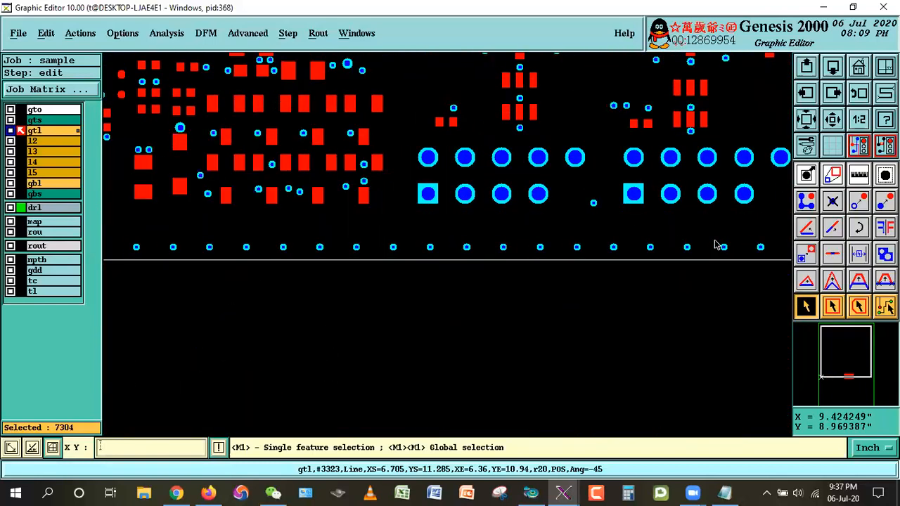
key(Right)
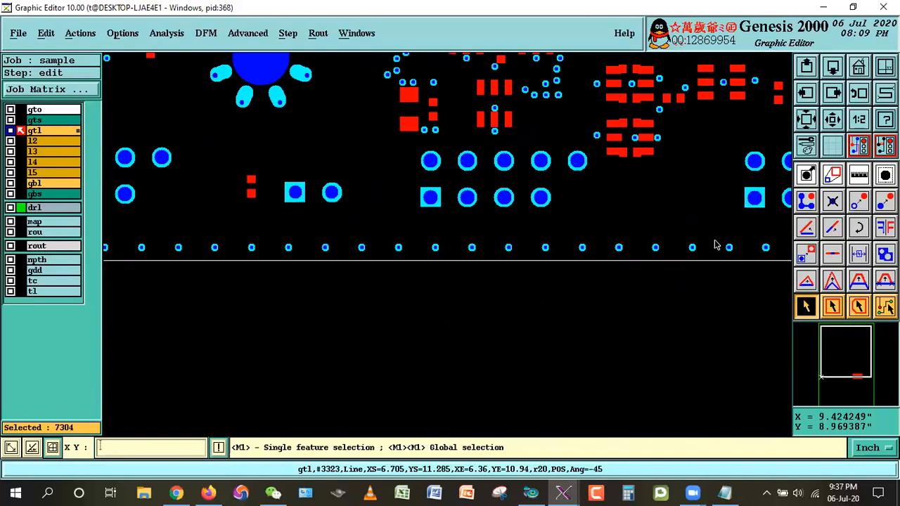
key(Right)
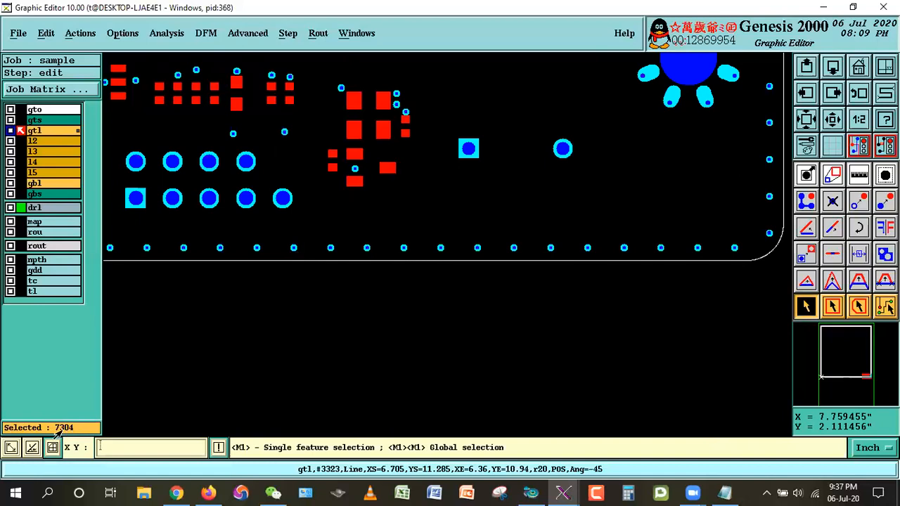
Check drl's total feature count in its features histogram against the number of selected gtl features
right_click(33, 204)
click(98, 88)
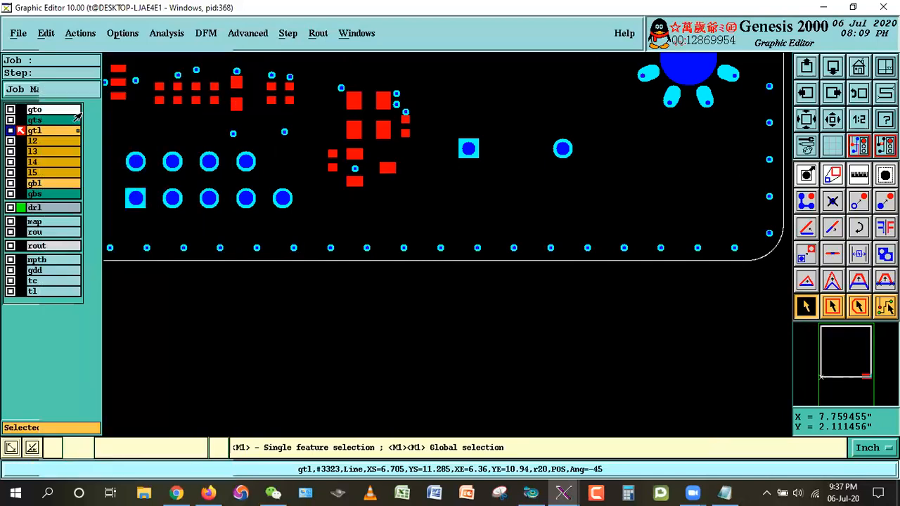
drag(117, 141, 623, 114)
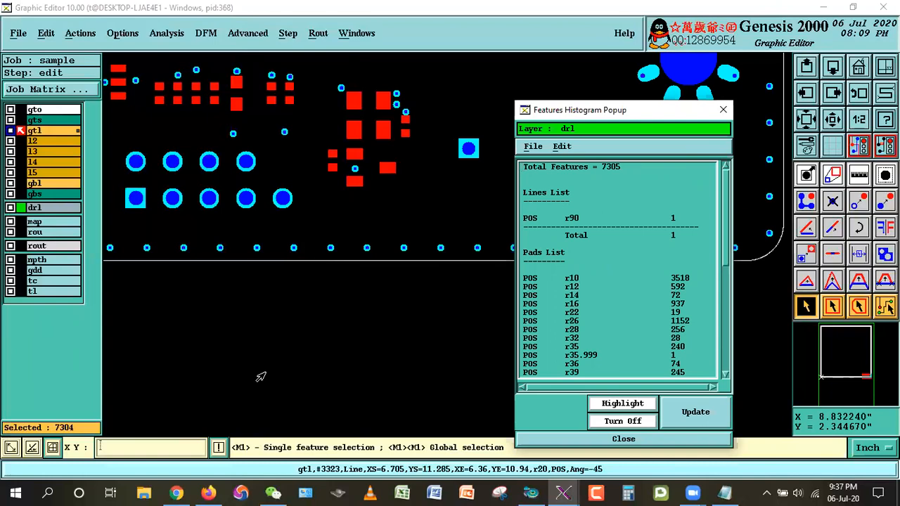
click(624, 439)
Inspect at close range the slotted hole with two overlapping pads near the middle of the board's left edge
key(Home)
right_click(367, 159)
click(377, 183)
click(367, 189)
click(302, 138)
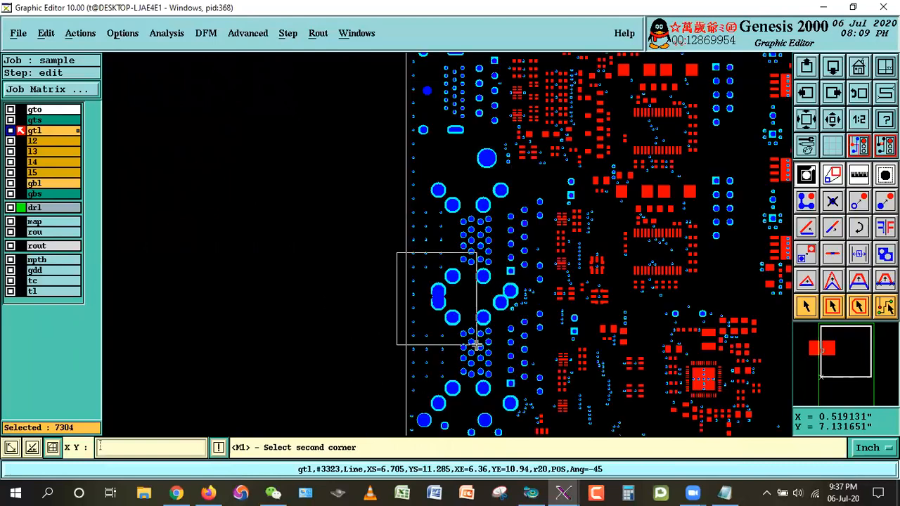
click(497, 366)
click(398, 253)
click(451, 227)
click(337, 123)
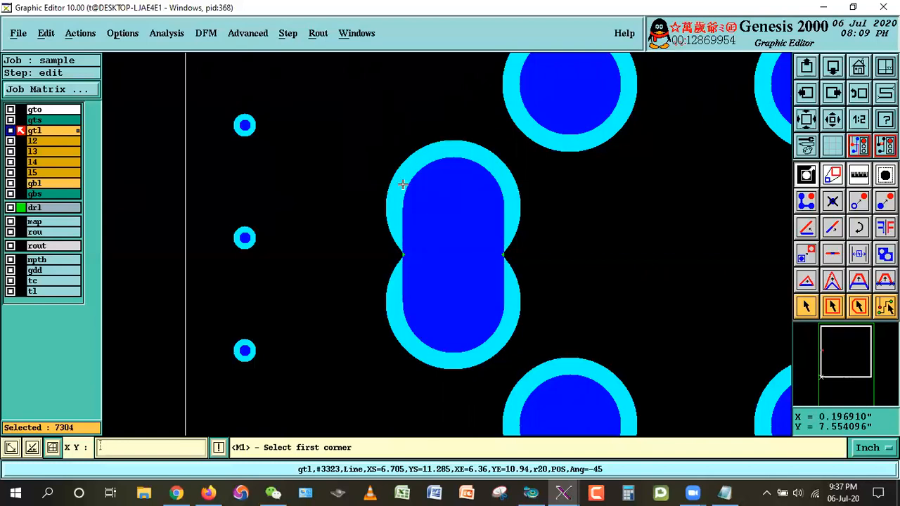
Review the line entry in drl's features histogram for the slotted hole, and close the histogram
right_click(39, 210)
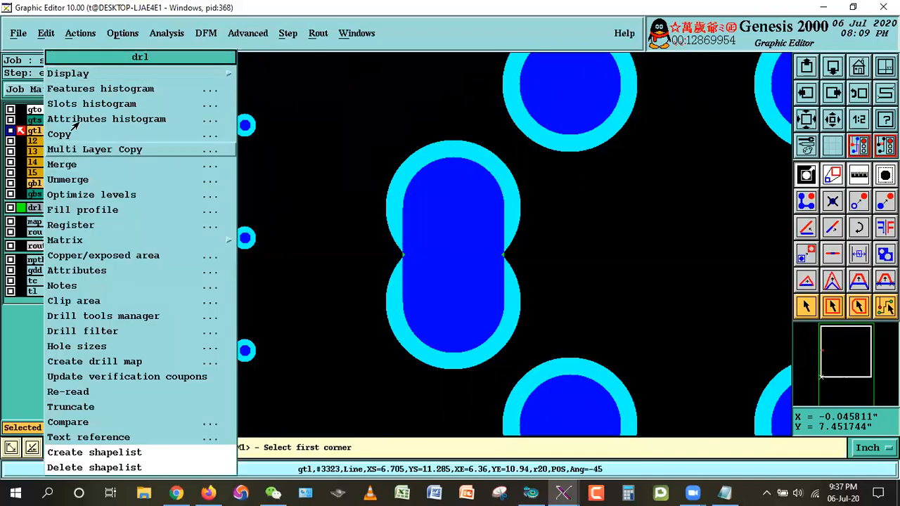
click(91, 88)
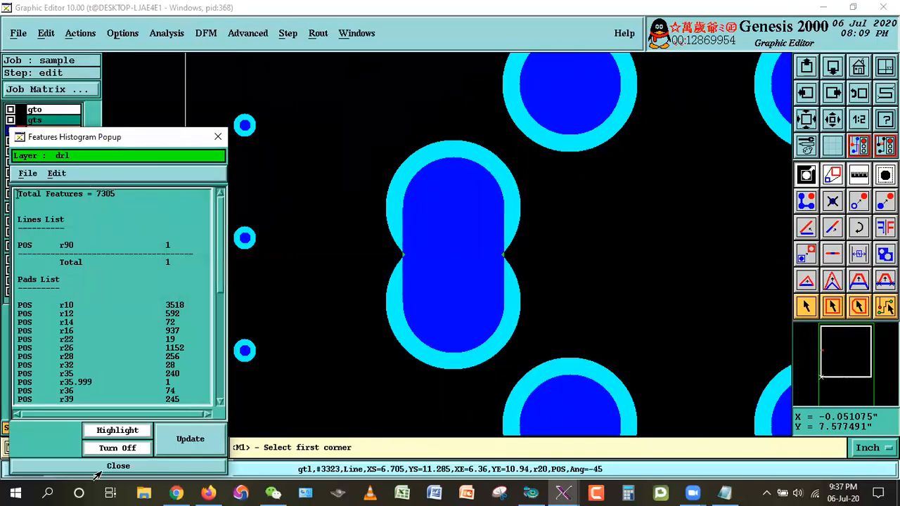
click(112, 467)
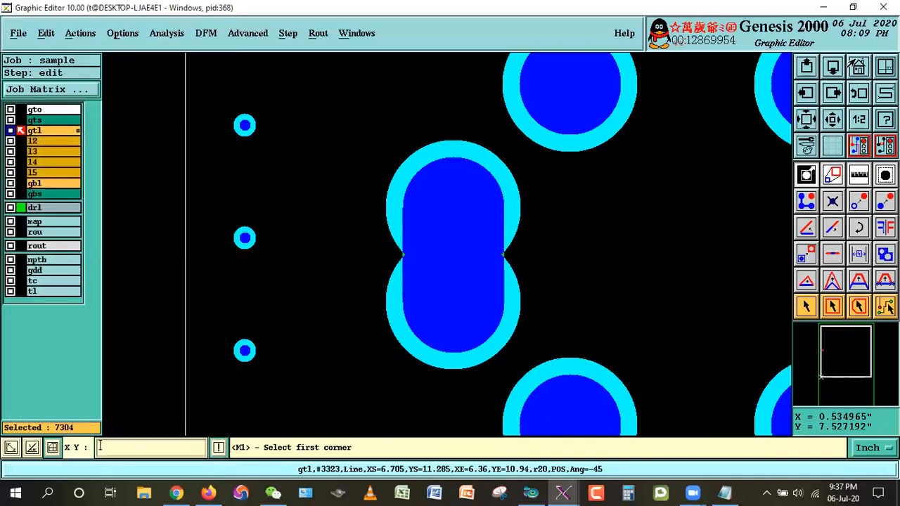
With the whole board in view, review the Reference Selection settings using drl as reference layer in Touch mode, and close them
key(Home)
click(319, 66)
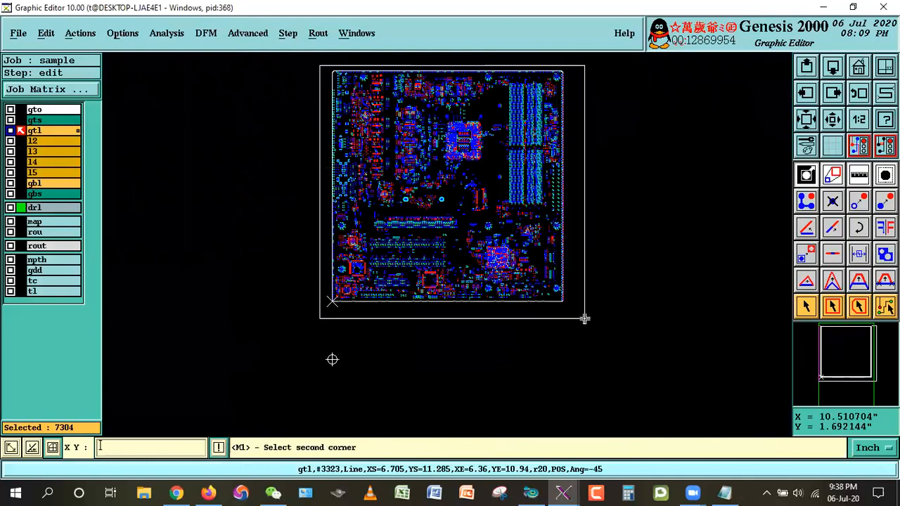
click(573, 308)
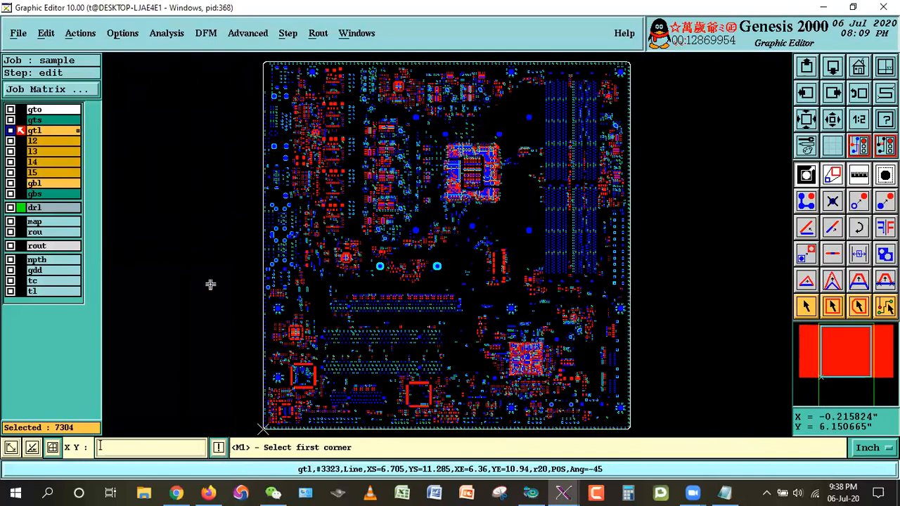
click(83, 36)
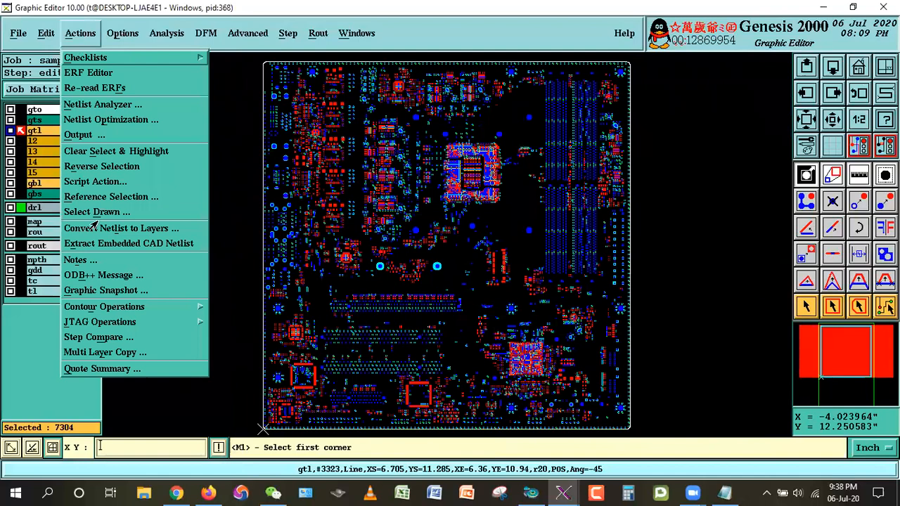
click(102, 197)
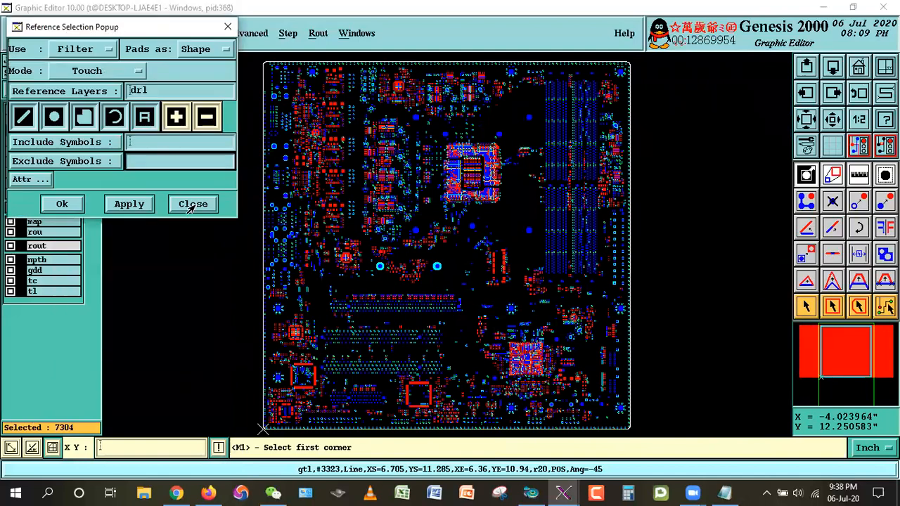
click(192, 205)
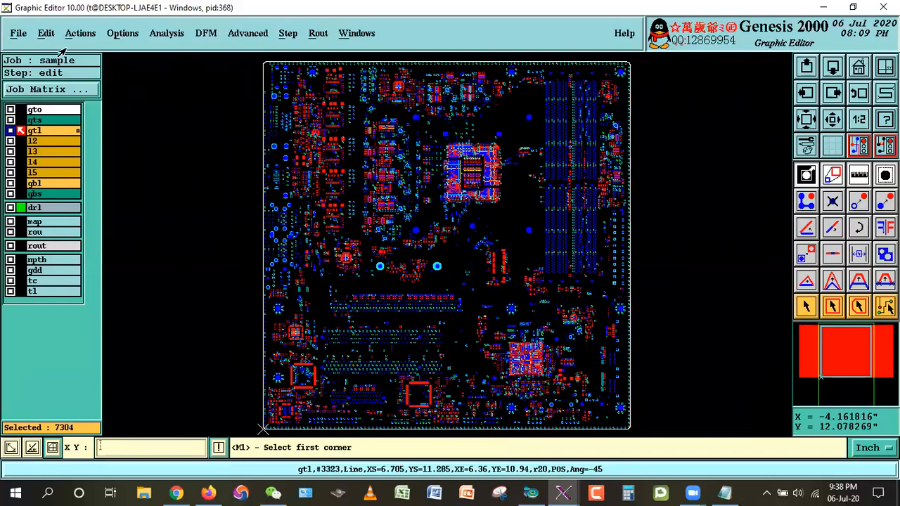
Reverse the feature selection on gtl so the pads without drill holes are selected instead
click(76, 35)
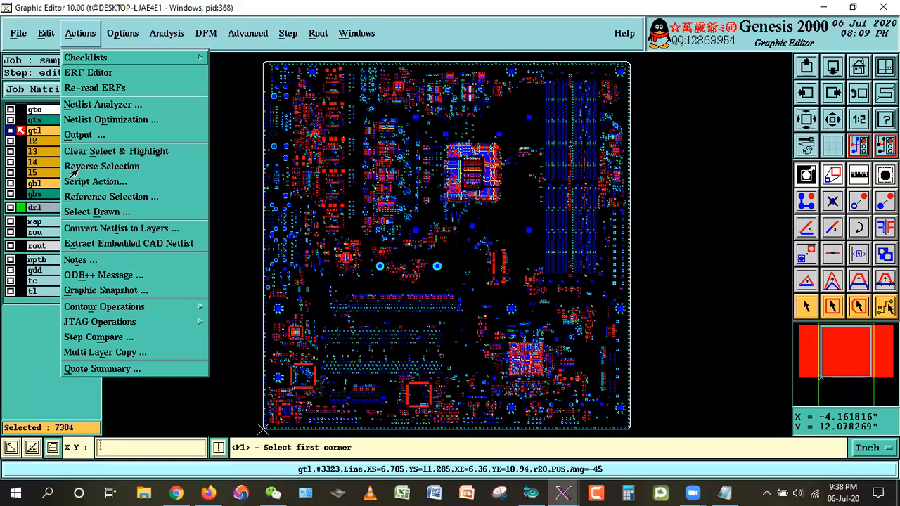
click(123, 166)
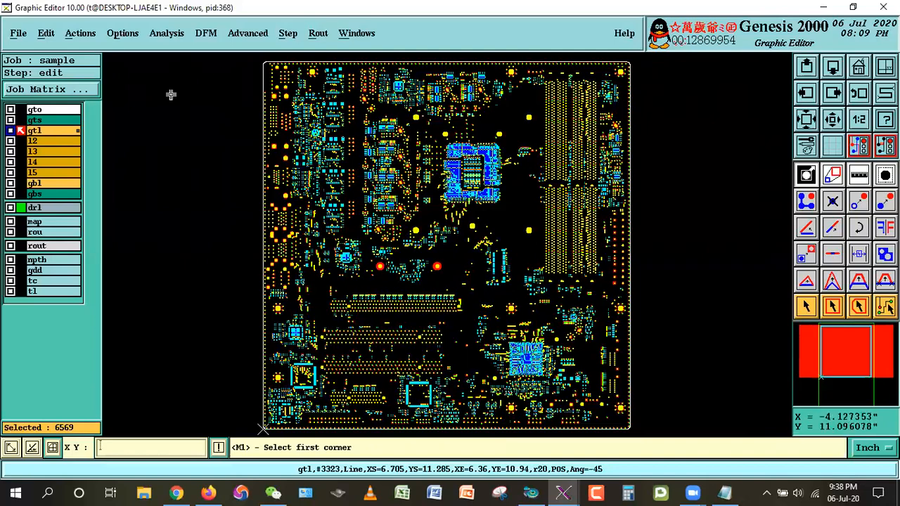
Switch to the Outer Layer Steps notes and review step 05 on moving gtl's tin pads to a new layer
click(725, 492)
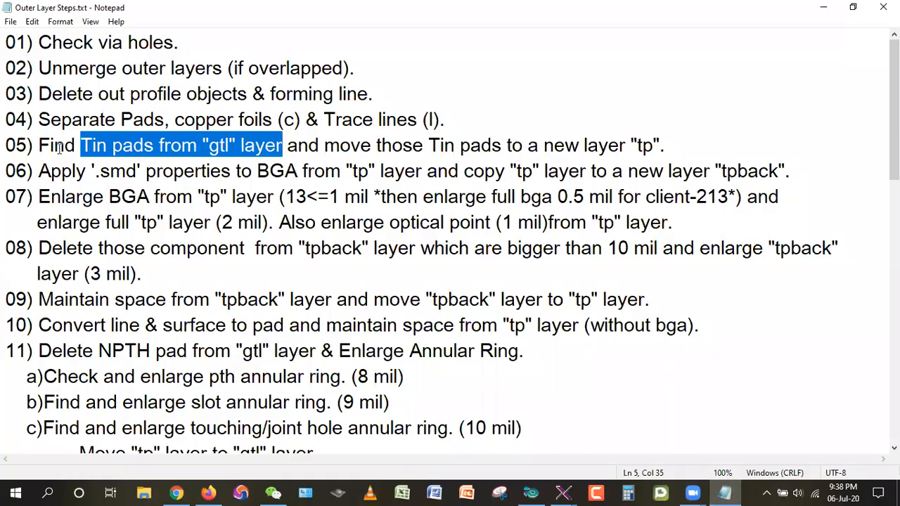
drag(34, 144, 284, 144)
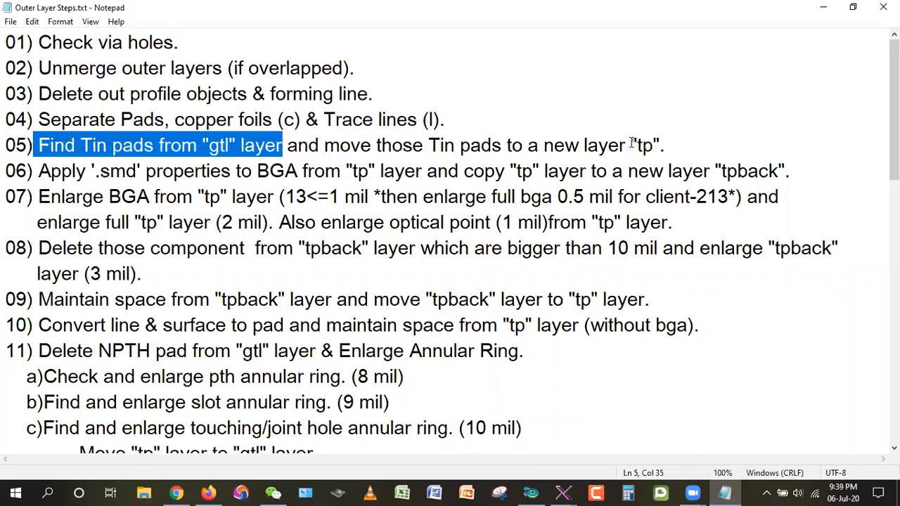
drag(632, 145, 662, 145)
drag(309, 145, 461, 147)
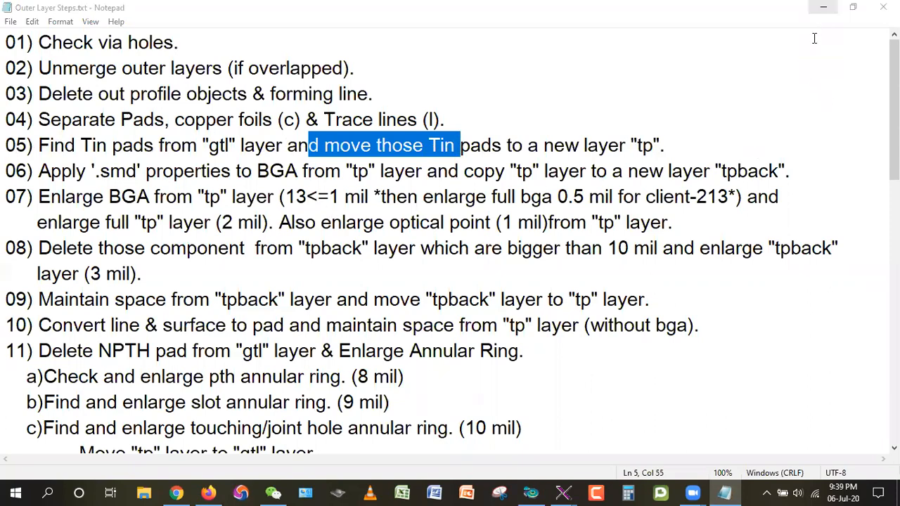
click(824, 7)
Move the selected tin pads from gtl to a new layer named tp, without offset, resizing or rotation
click(46, 33)
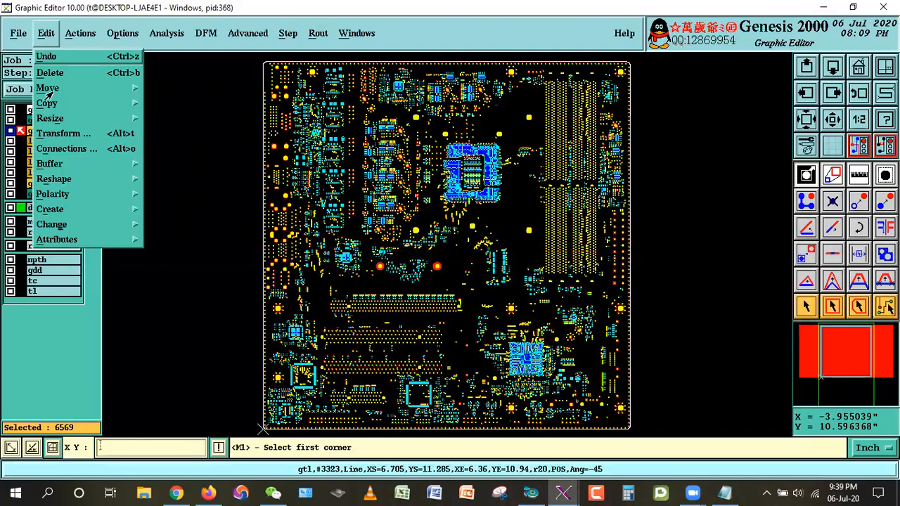
mouse_move(49, 87)
click(176, 105)
click(156, 53)
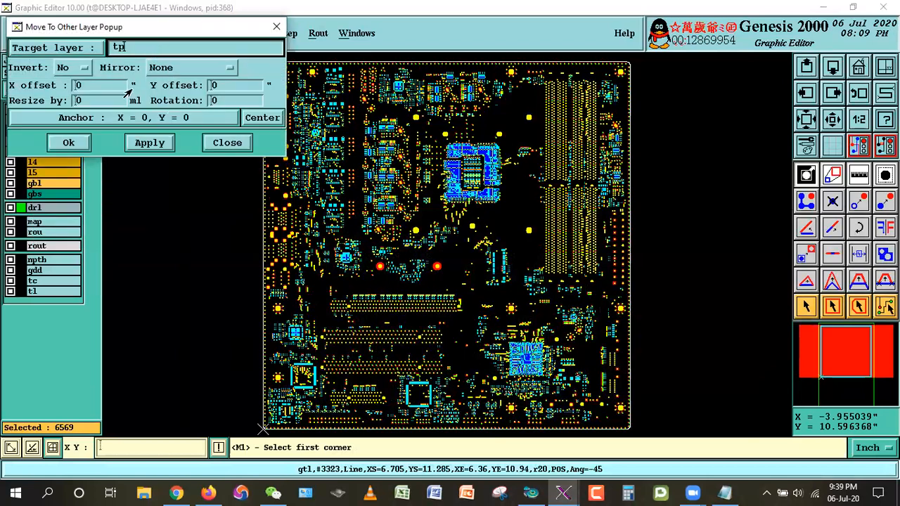
click(68, 143)
click(355, 281)
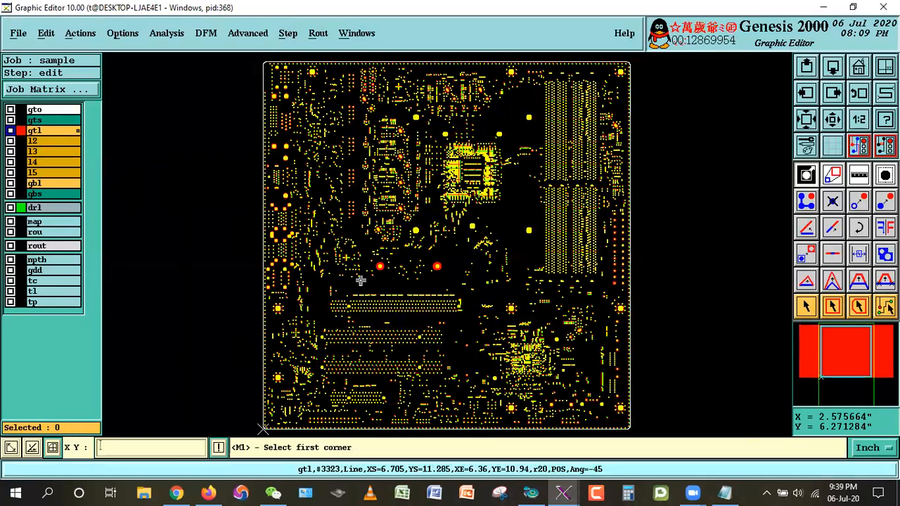
Highlight the text of step 05 in the Outer Layer Steps notes, and return to the Graphic Editor
click(724, 492)
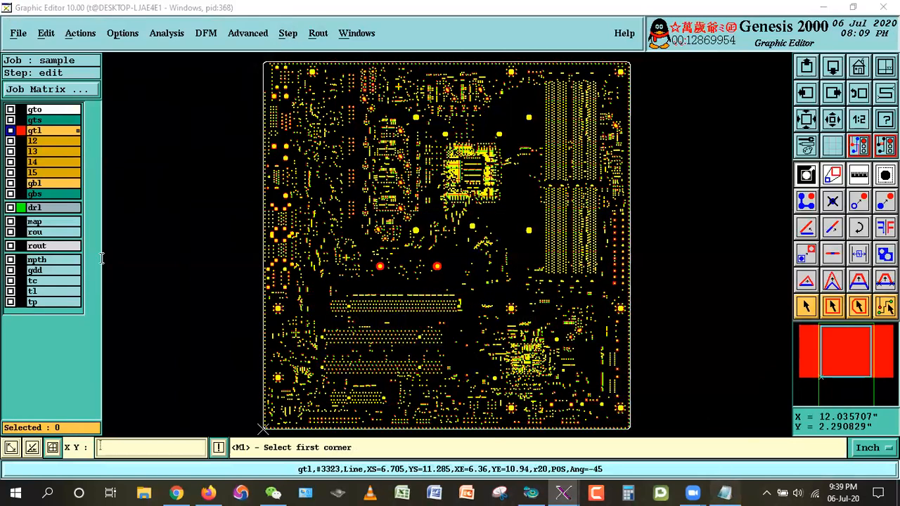
click(422, 176)
key(Up)
key(End)
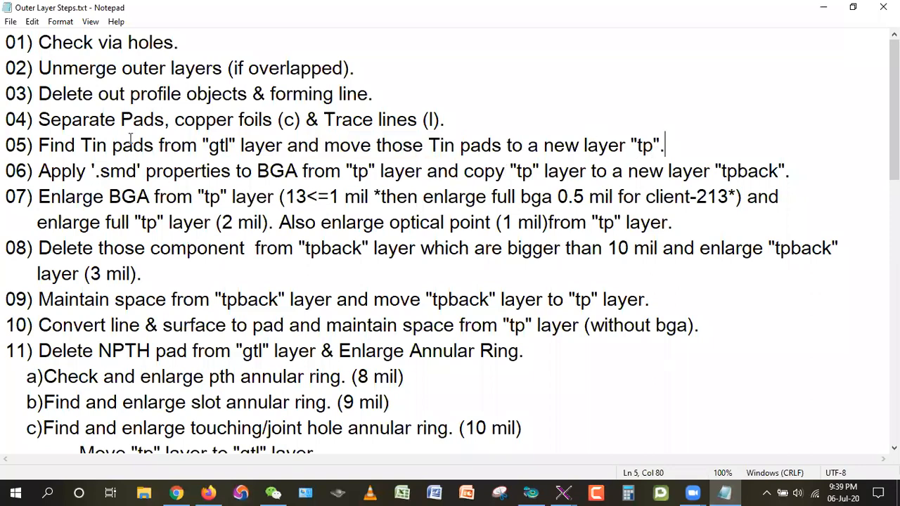
key(ctrl+shift+Left)
key(ctrl+shift+Left)
key(ctrl+shift+Left)
key(ctrl+shift+Left)
key(ctrl+shift+Left)
key(ctrl+shift+Left)
key(ctrl+shift+Left)
key(ctrl+shift+Left)
key(ctrl+shift+Left)
key(ctrl+shift+Left)
key(ctrl+shift+Left)
key(ctrl+shift+Left)
key(ctrl+shift+Left)
key(ctrl+shift+Left)
key(ctrl+shift+Left)
key(ctrl+shift+Left)
key(ctrl+shift+Left)
key(ctrl+shift+Left)
key(ctrl+shift+Left)
key(ctrl+shift+Left)
key(ctrl+shift+Right)
key(alt+Tab)
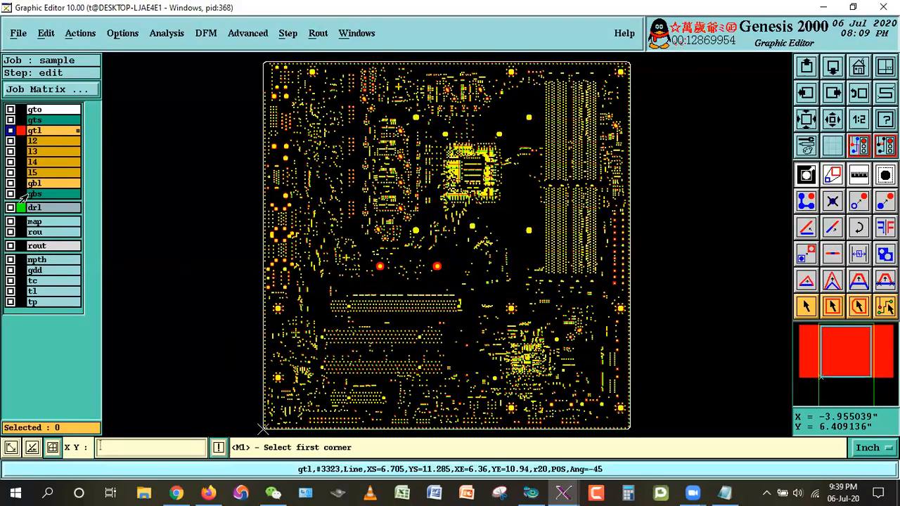
Hide gtl and display tp and drl, alone and overlaid, to compare the tin pads with the drill holes
click(34, 131)
click(34, 207)
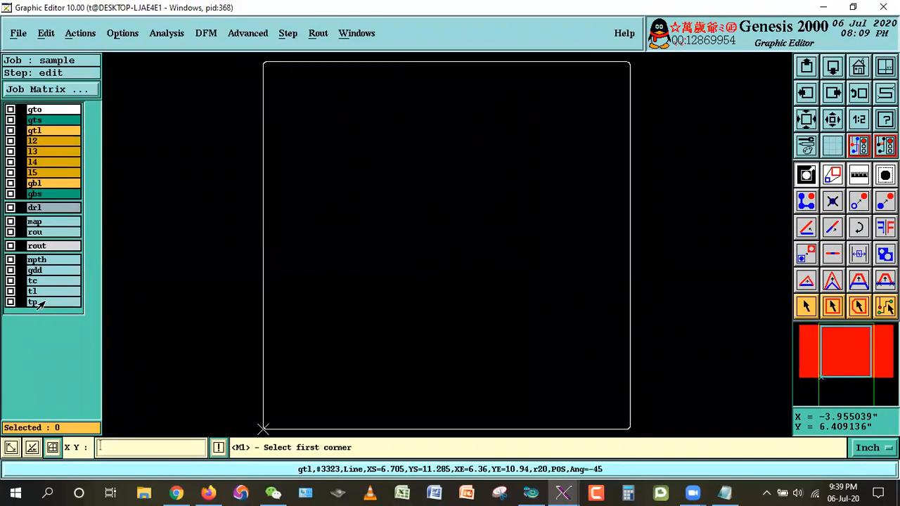
click(34, 303)
click(34, 211)
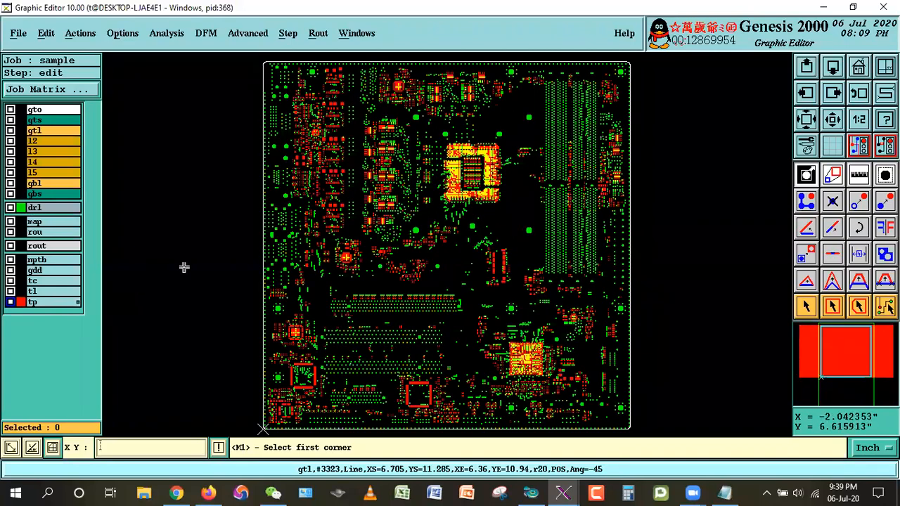
click(53, 298)
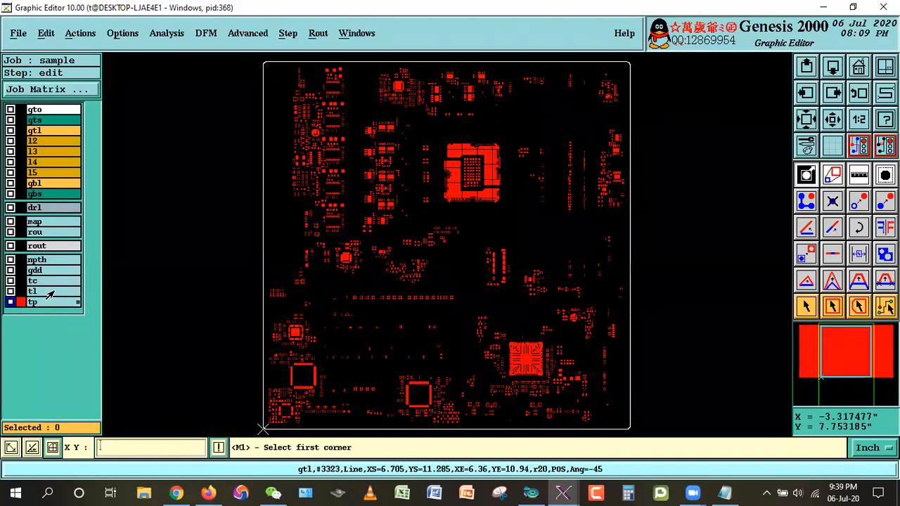
click(41, 205)
click(34, 208)
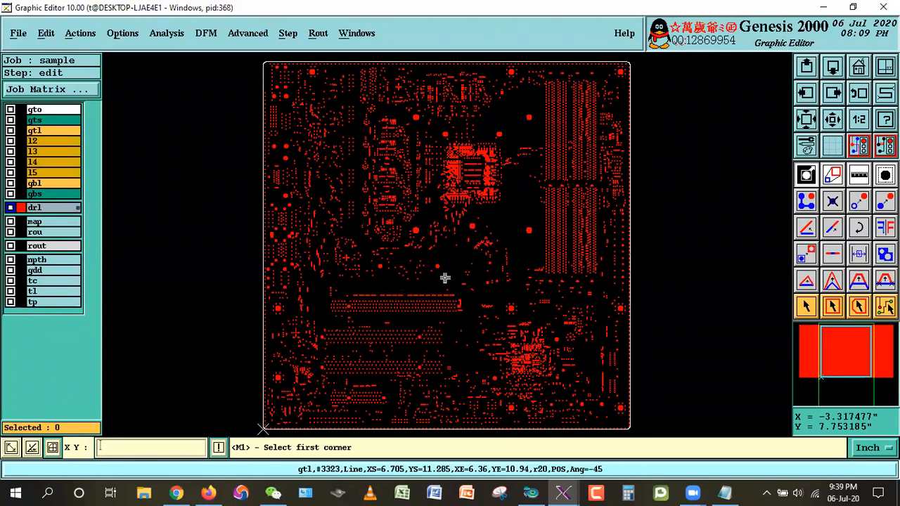
click(34, 303)
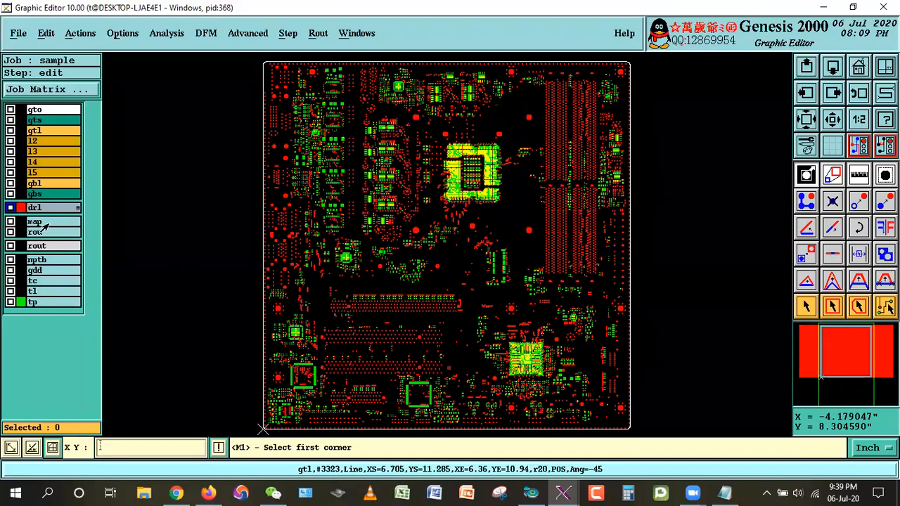
Show tp alone, examine its pads at close range around the central BGA and the board's upper half, and hide the layer
click(34, 207)
click(245, 116)
click(598, 275)
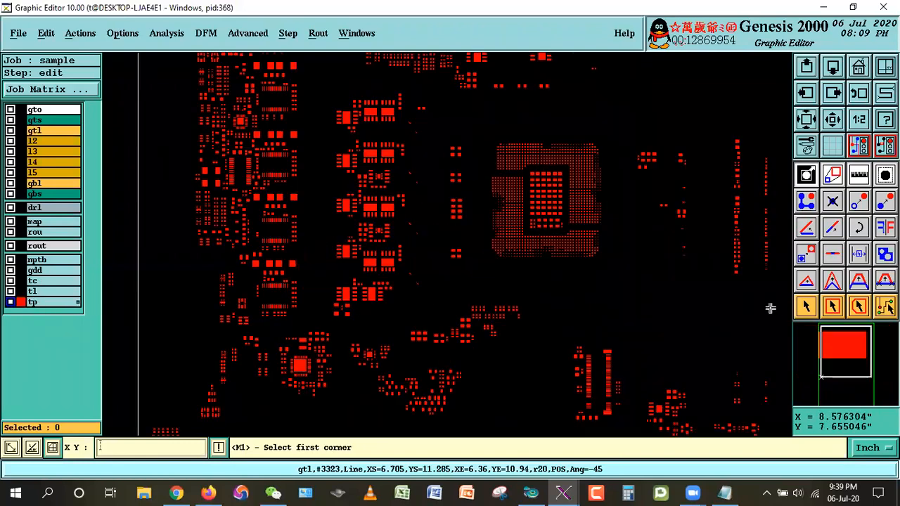
click(302, 132)
click(724, 282)
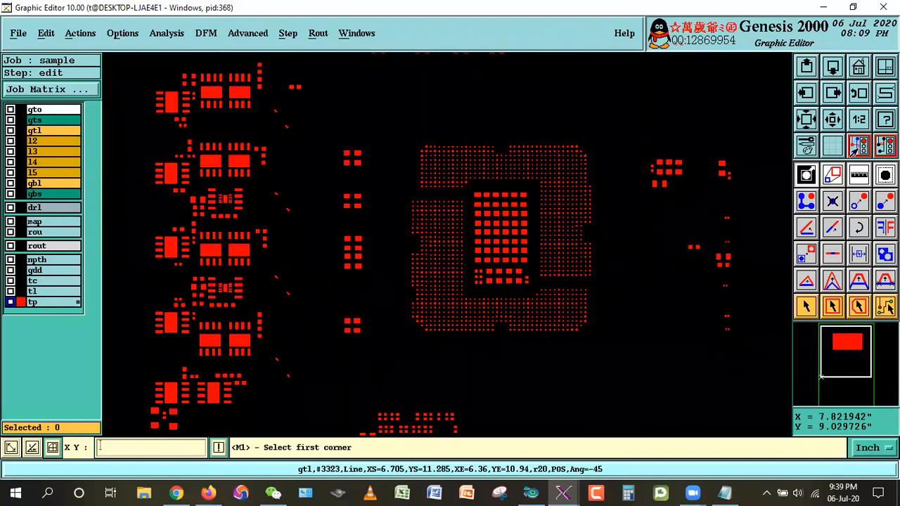
click(833, 121)
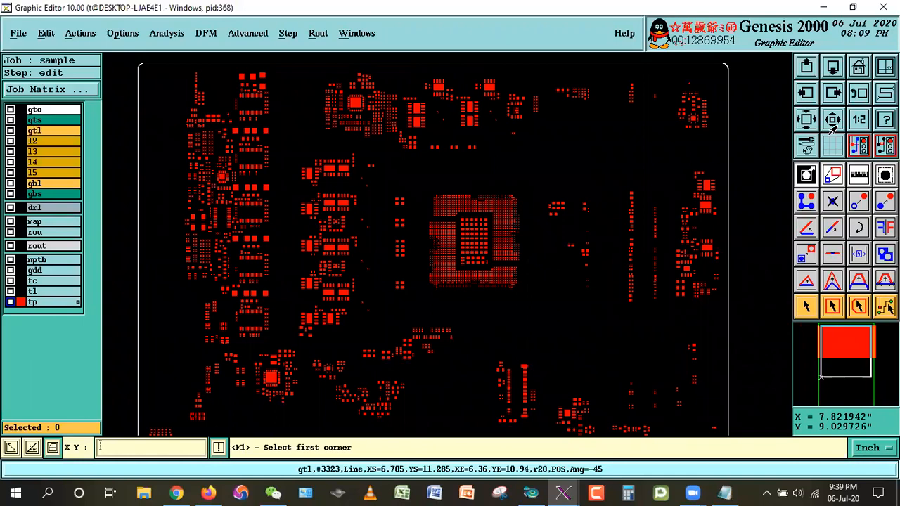
click(138, 54)
click(744, 344)
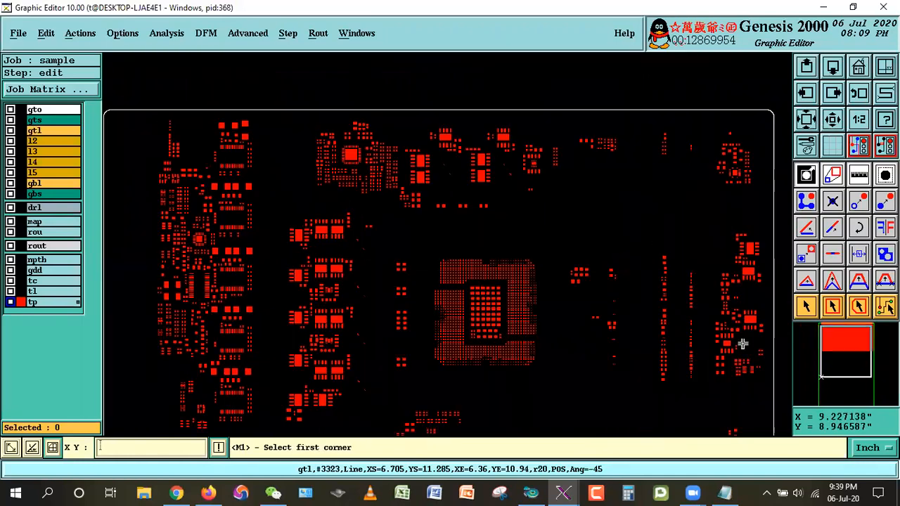
click(133, 111)
click(719, 349)
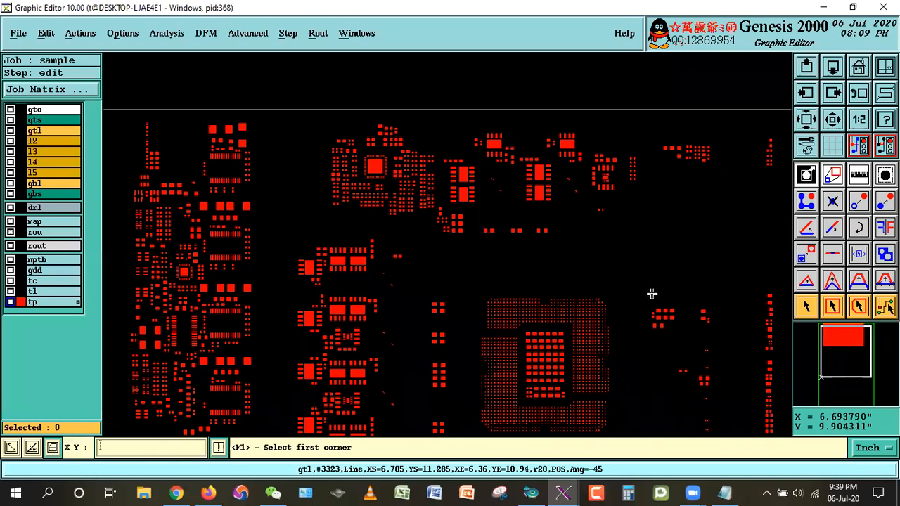
click(858, 66)
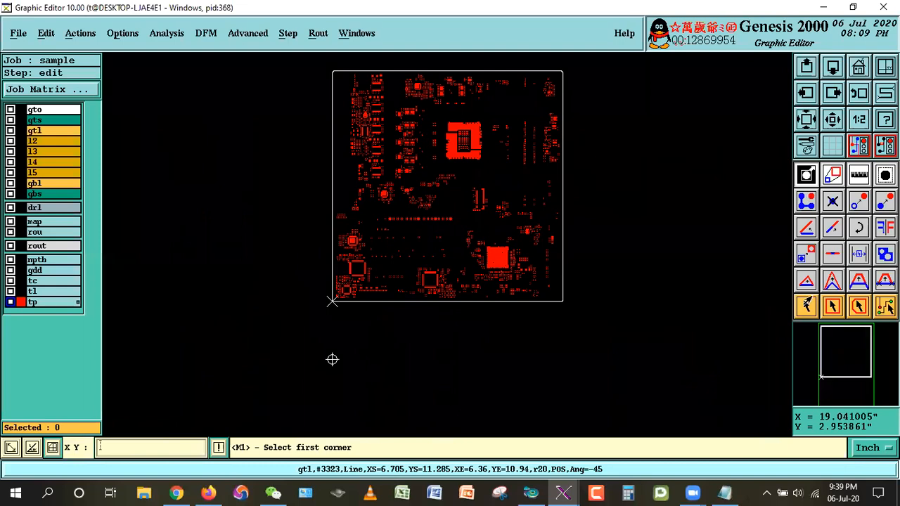
click(33, 302)
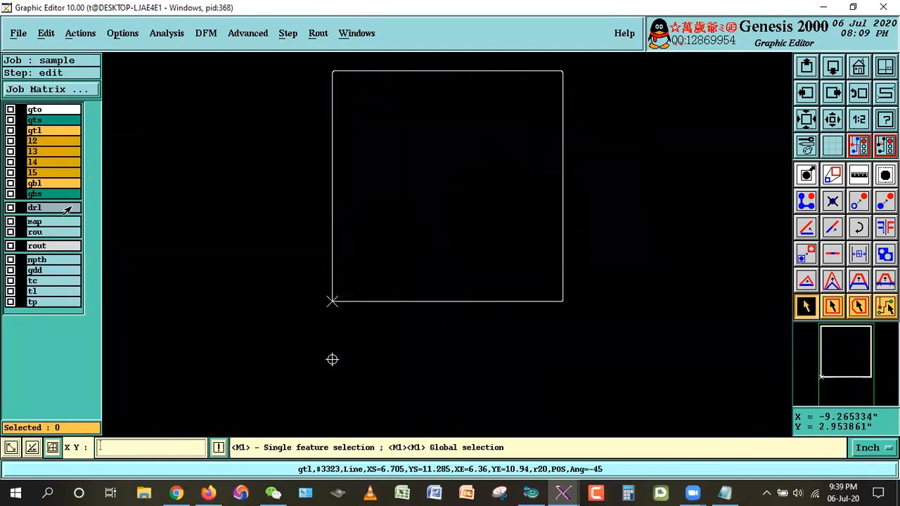
right_click(33, 131)
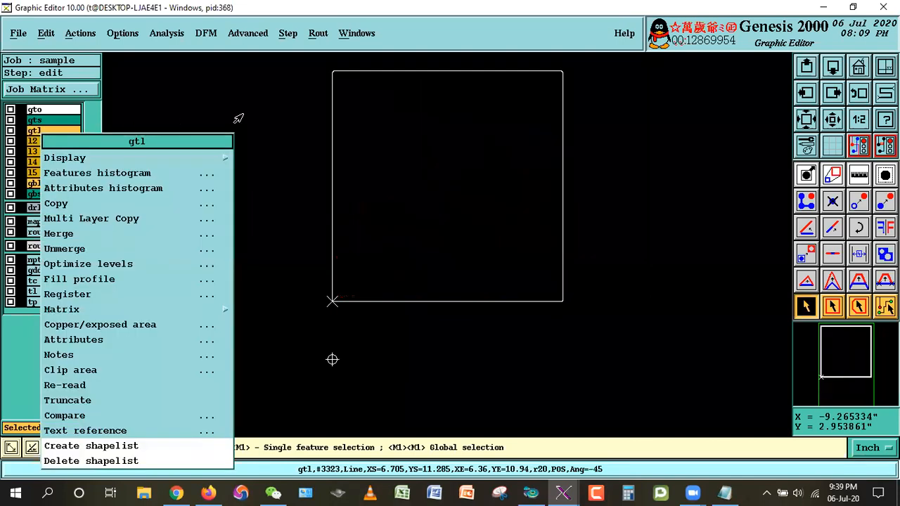
click(63, 295)
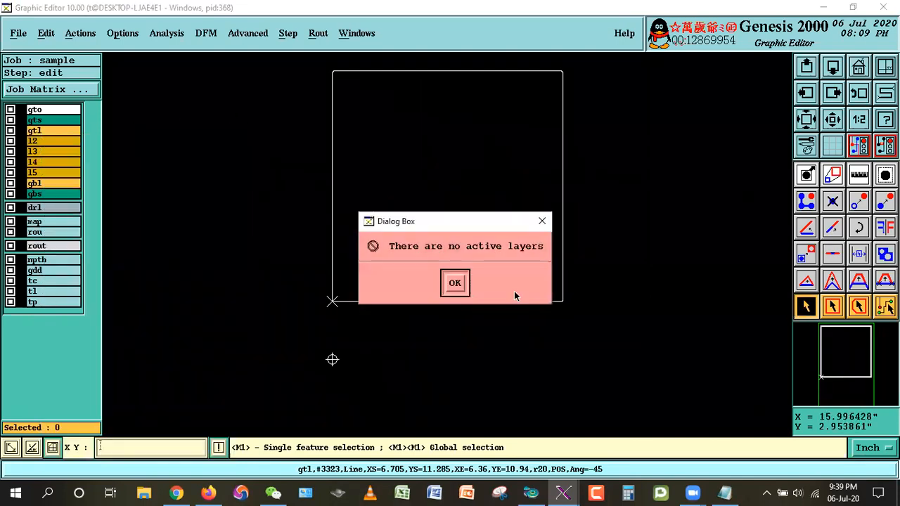
click(455, 283)
right_click(41, 303)
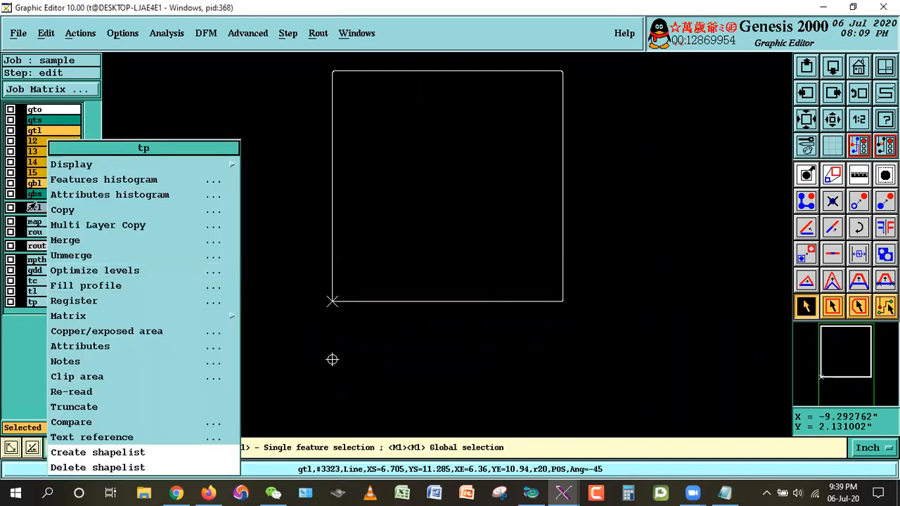
Display drl, compare the total feature counts in the features histograms of drl and tp, and close both histograms
click(32, 208)
right_click(37, 209)
click(105, 89)
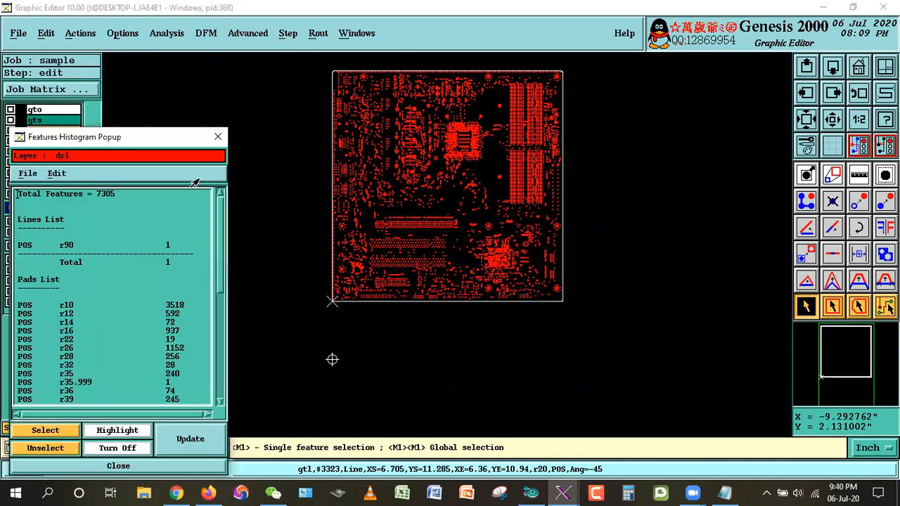
drag(116, 142, 239, 85)
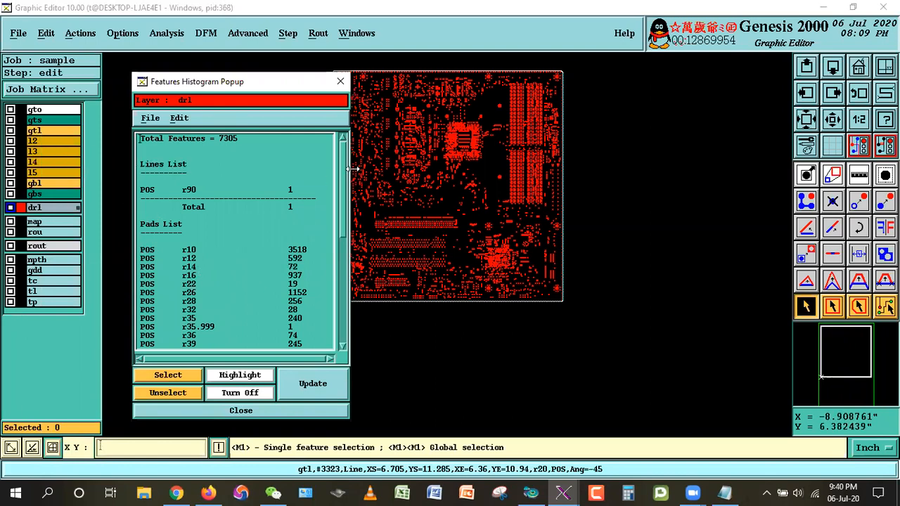
right_click(34, 303)
click(71, 176)
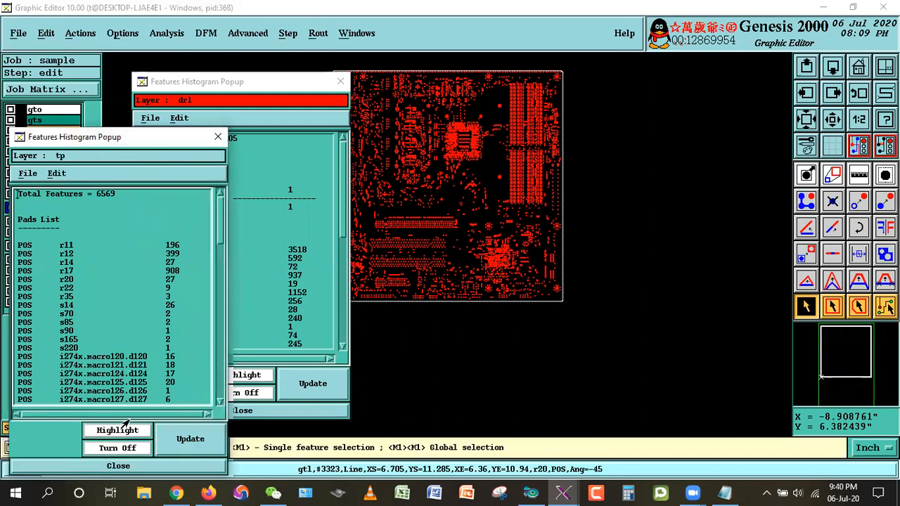
click(116, 465)
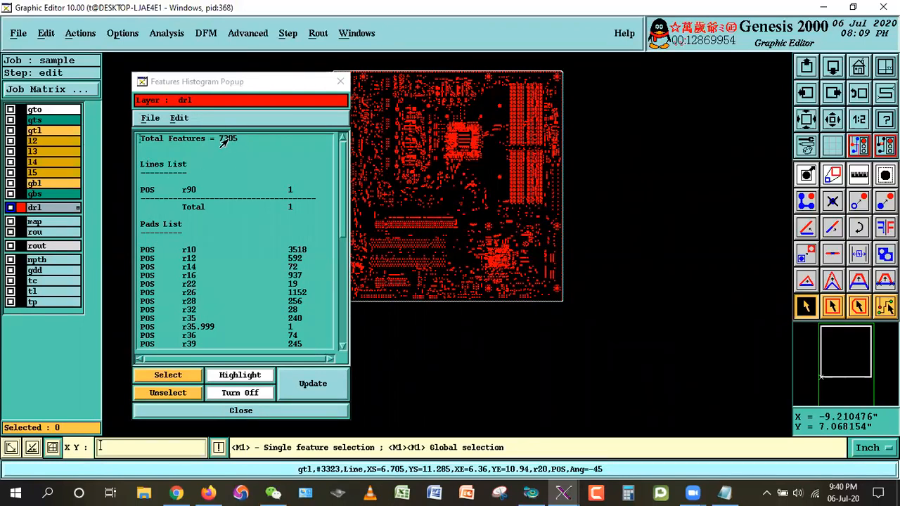
click(243, 414)
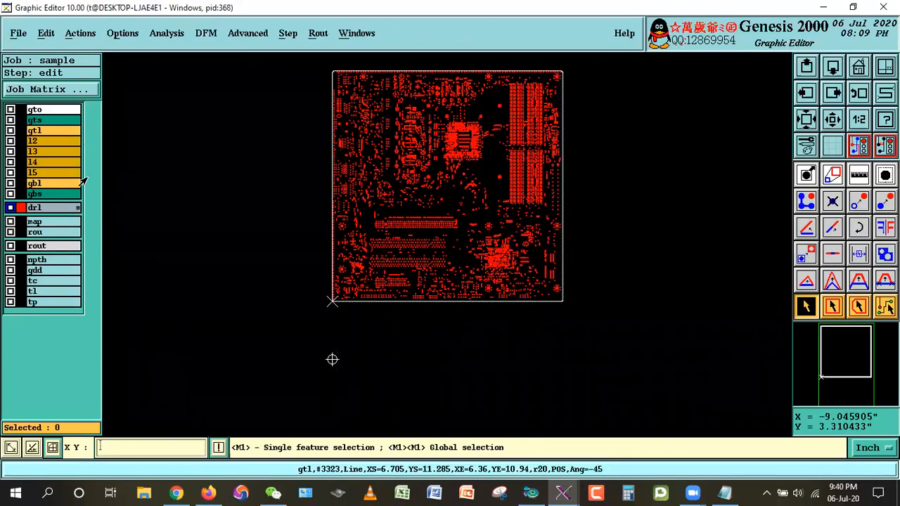
Run Drill Checks on drl using the mk drill(mil) ERF and a 400 ml rout distance, and open the results viewer
click(170, 35)
click(206, 33)
click(161, 39)
click(163, 54)
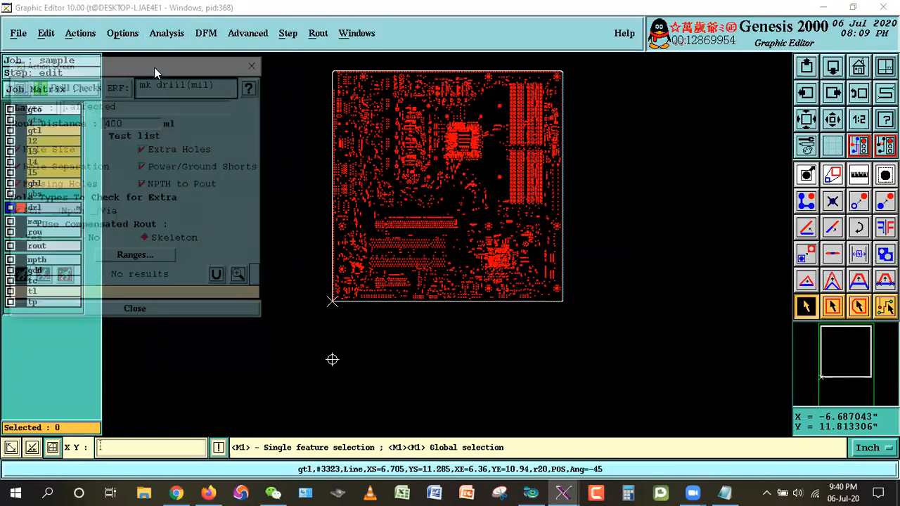
drag(150, 66, 336, 80)
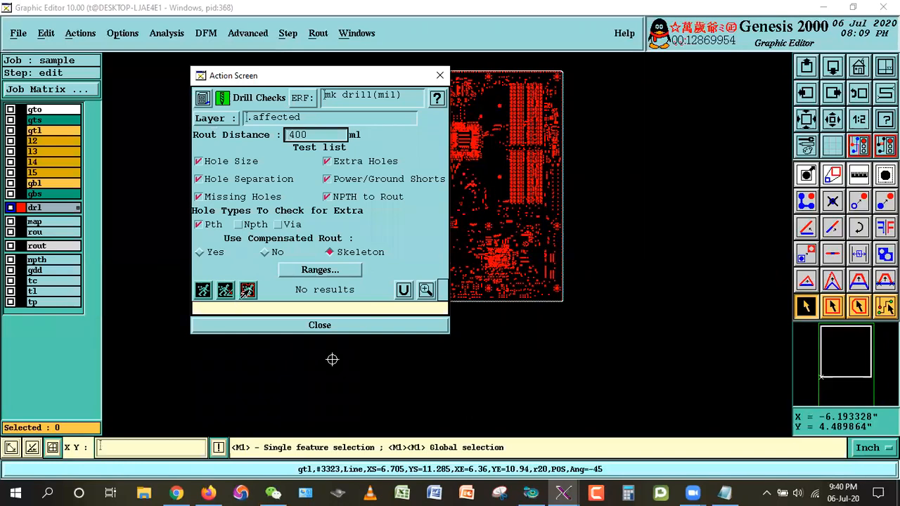
click(247, 289)
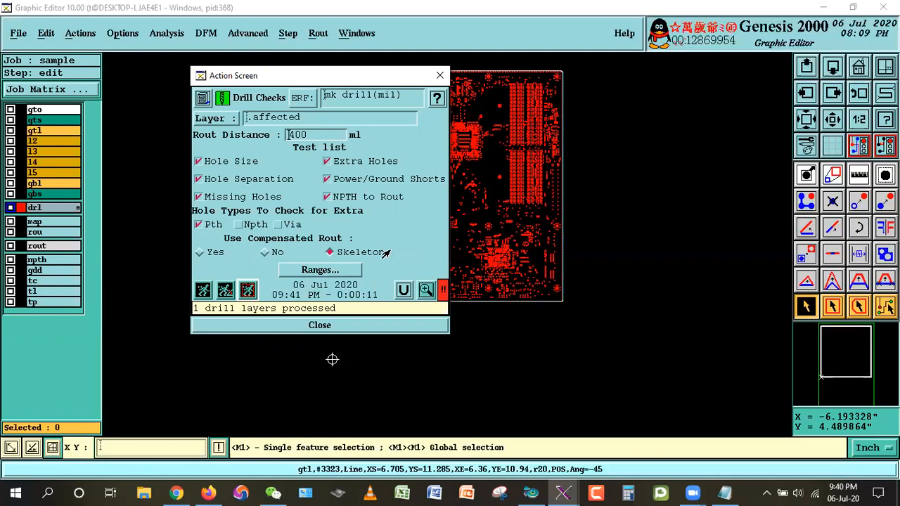
click(426, 290)
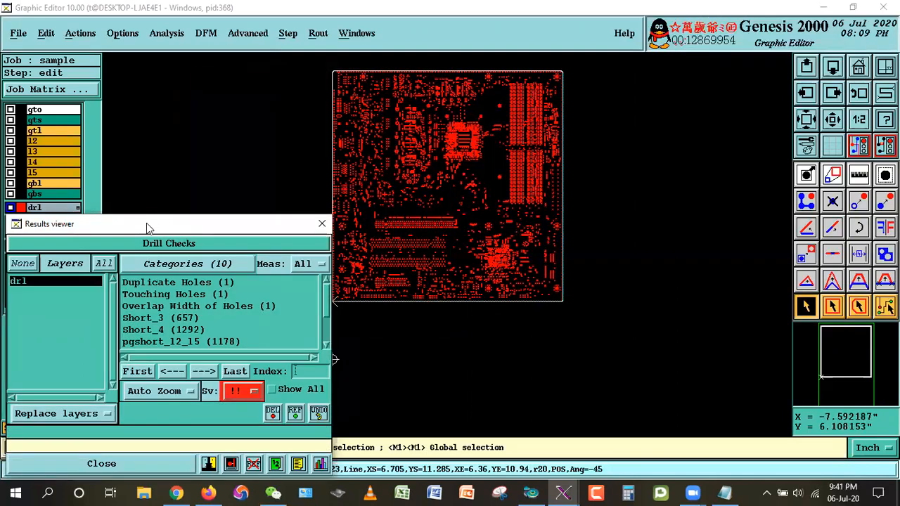
Look through the Drill Checks result categories for drl and close the results viewer
click(308, 263)
click(301, 234)
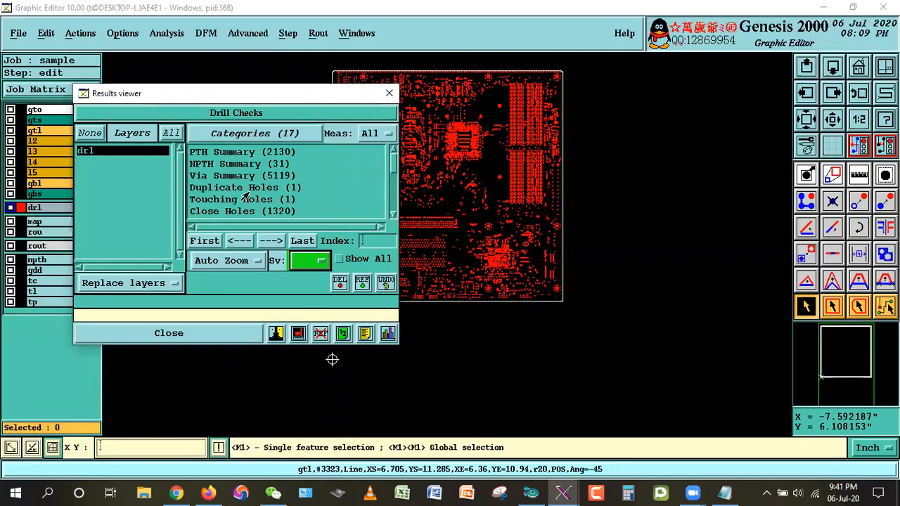
drag(280, 93, 339, 114)
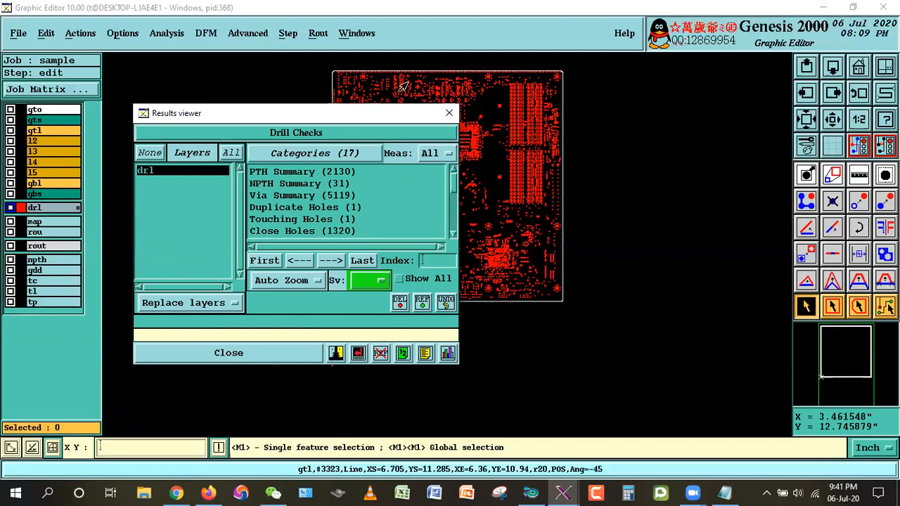
key(super+a)
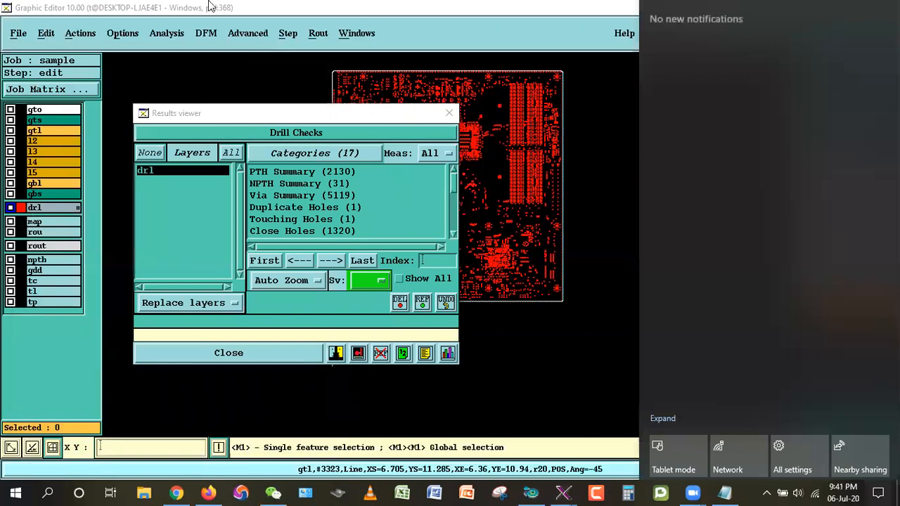
key(Escape)
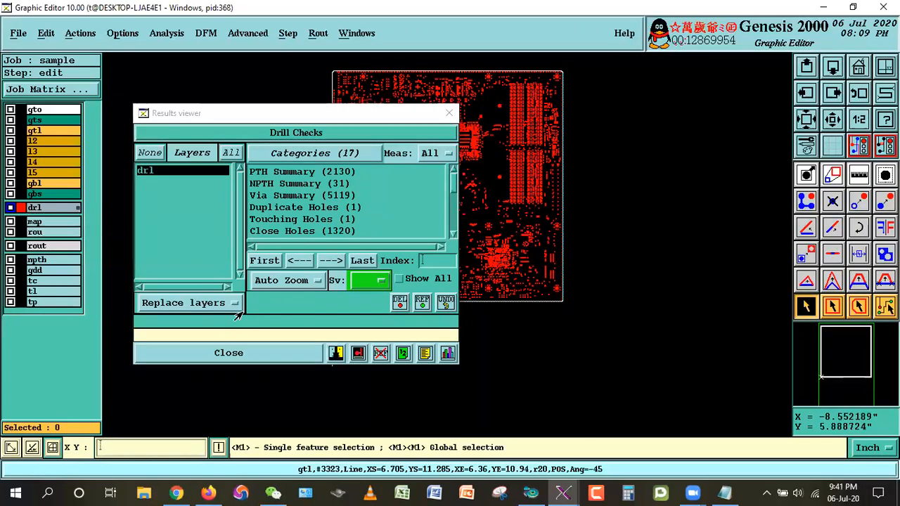
click(229, 353)
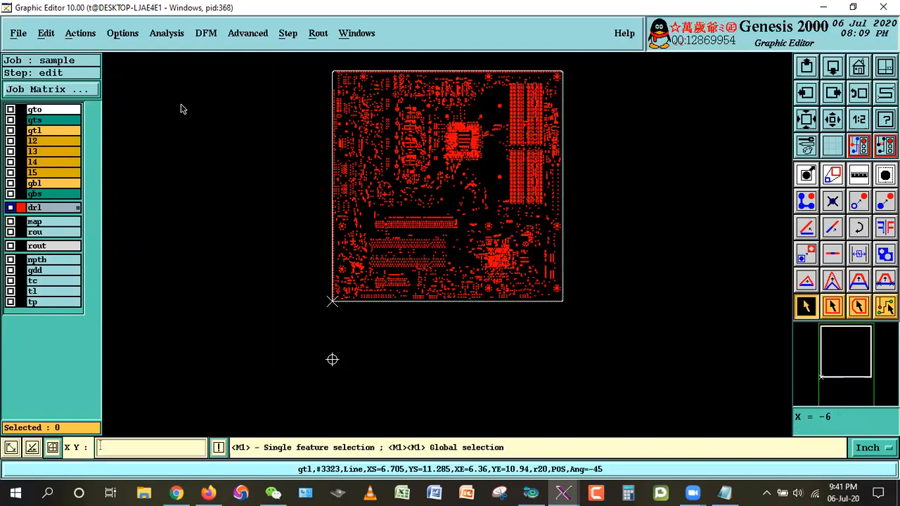
Rerun Drill Checks on drl with the mk drill(mil) ERF and 400 ml rout distance, overriding the valid results
click(159, 35)
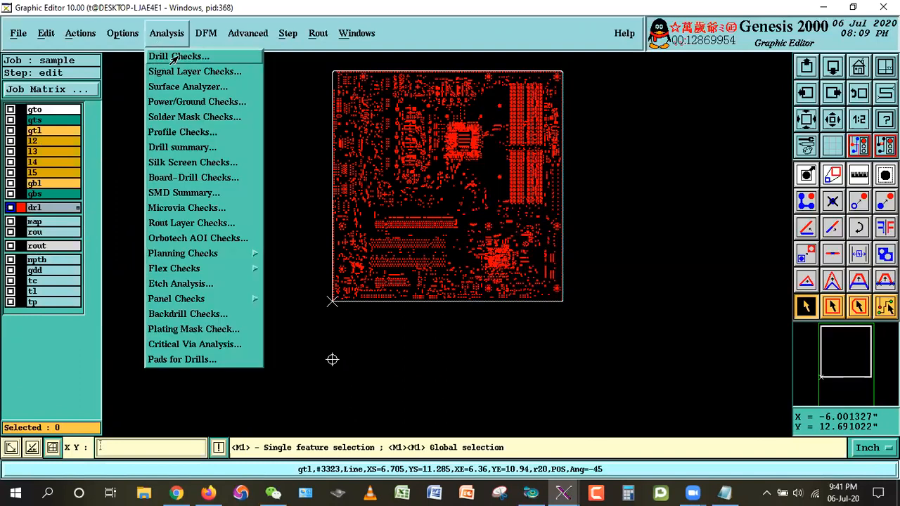
click(191, 57)
drag(229, 71, 364, 69)
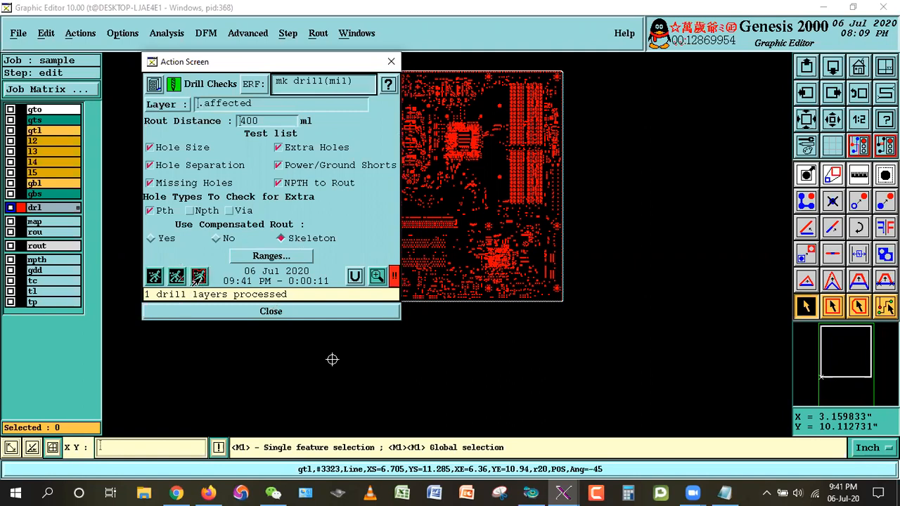
click(199, 276)
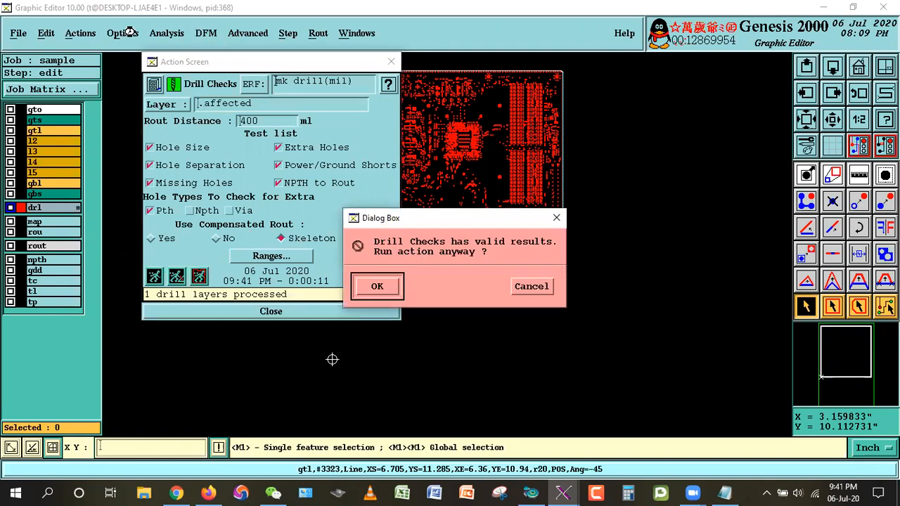
click(375, 288)
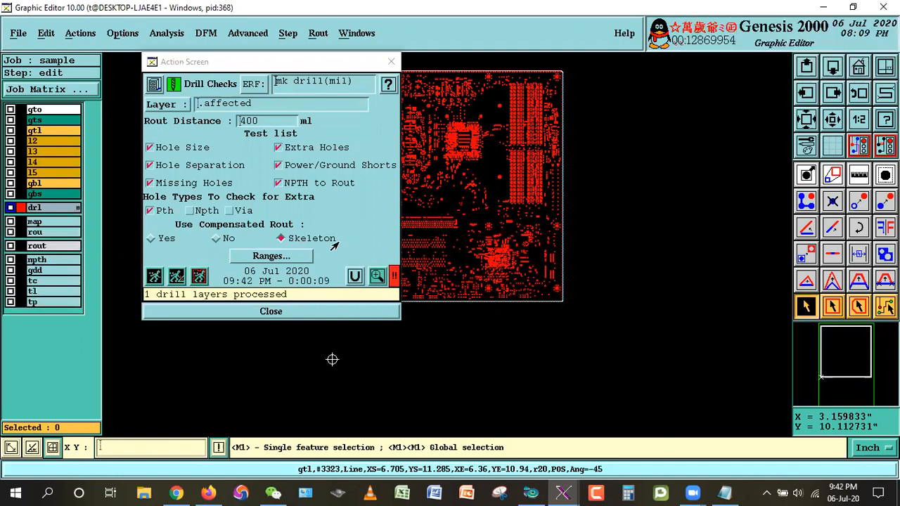
Open the new Drill Checks results, look at the Touching Holes category, and close the results viewer
click(368, 279)
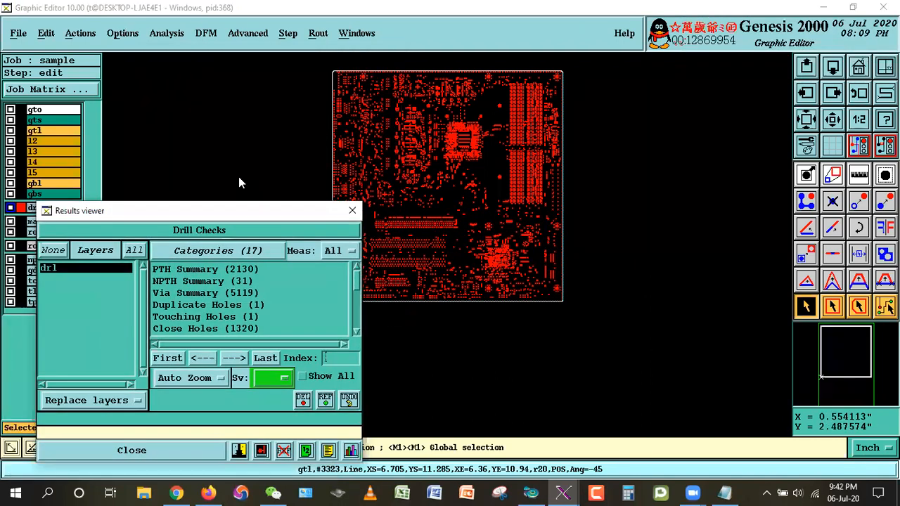
click(240, 254)
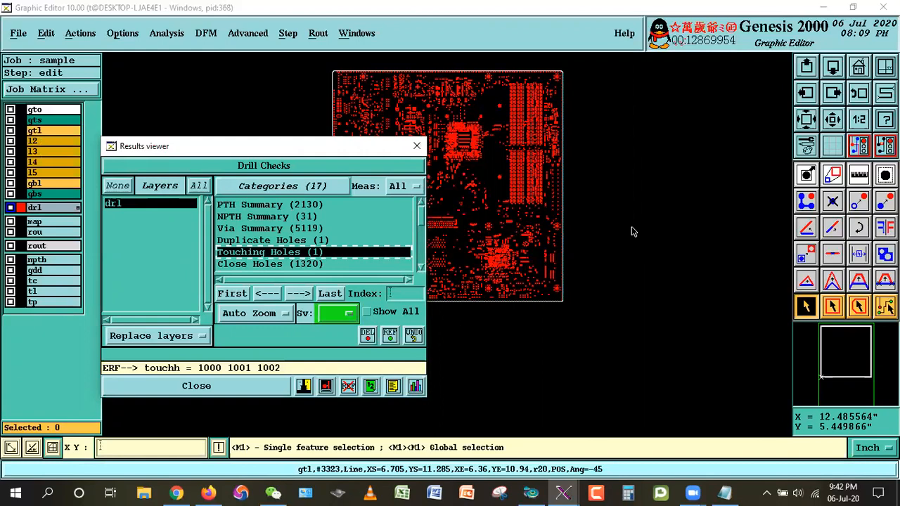
click(199, 386)
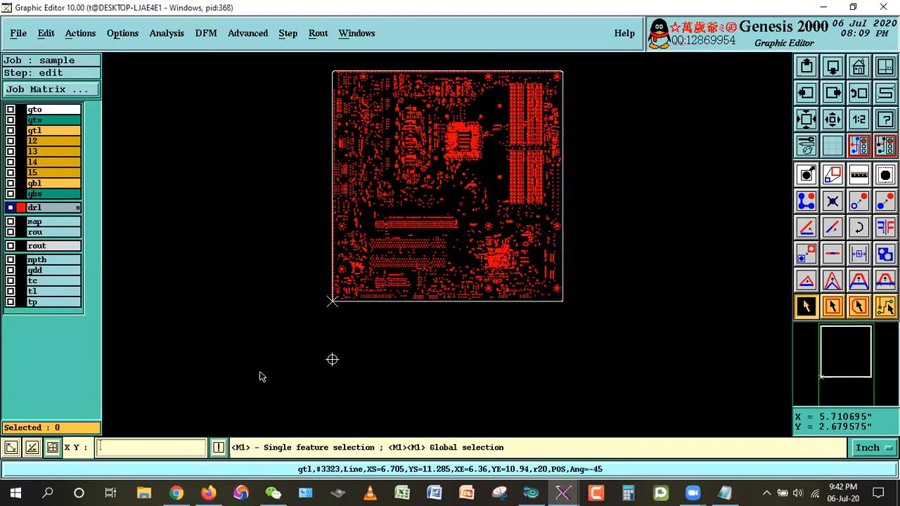
Make tp the work layer and move all of its features to gtl with zero offset and resize
click(21, 302)
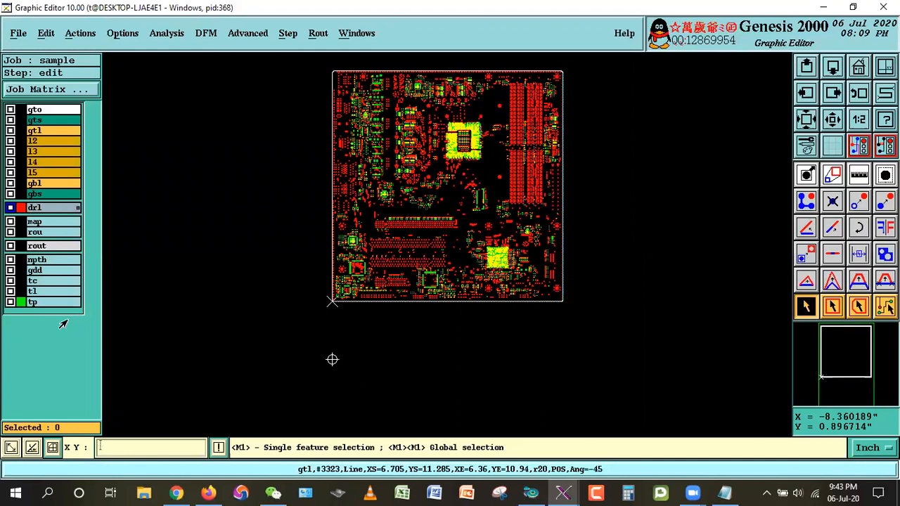
click(12, 303)
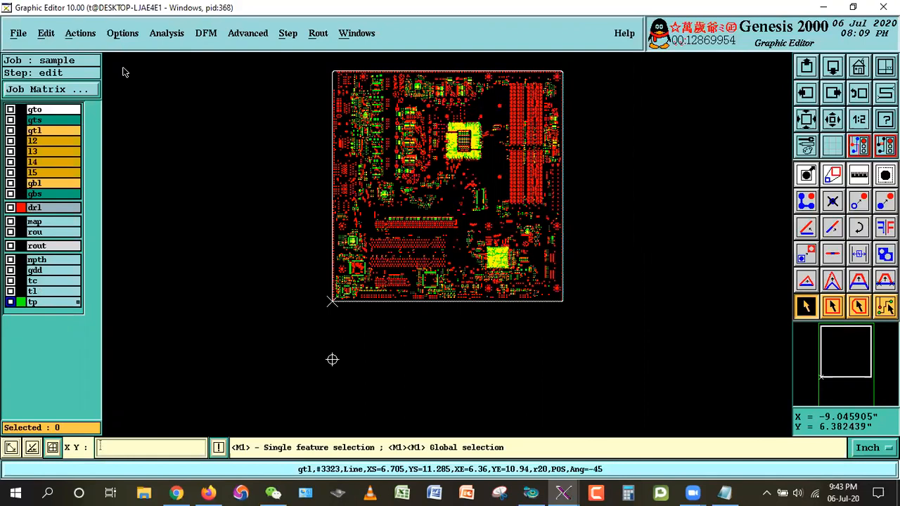
click(46, 35)
mouse_move(59, 90)
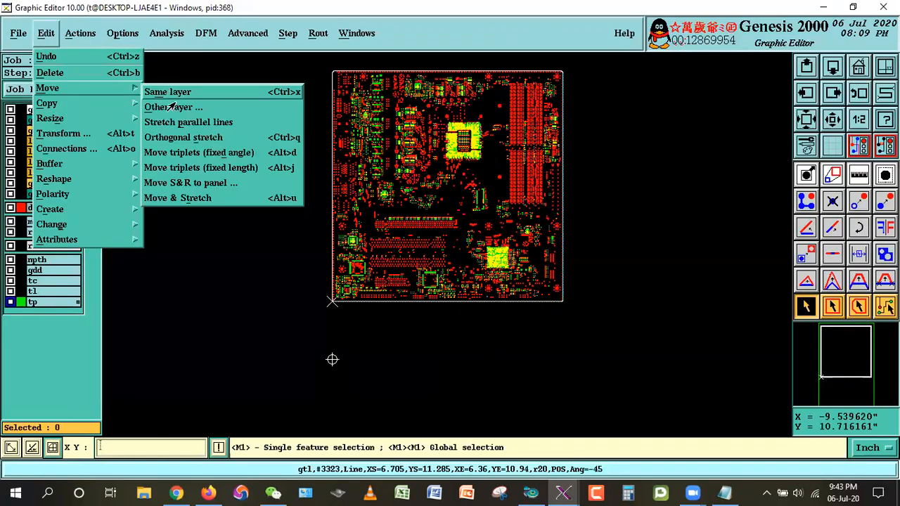
click(168, 104)
click(74, 49)
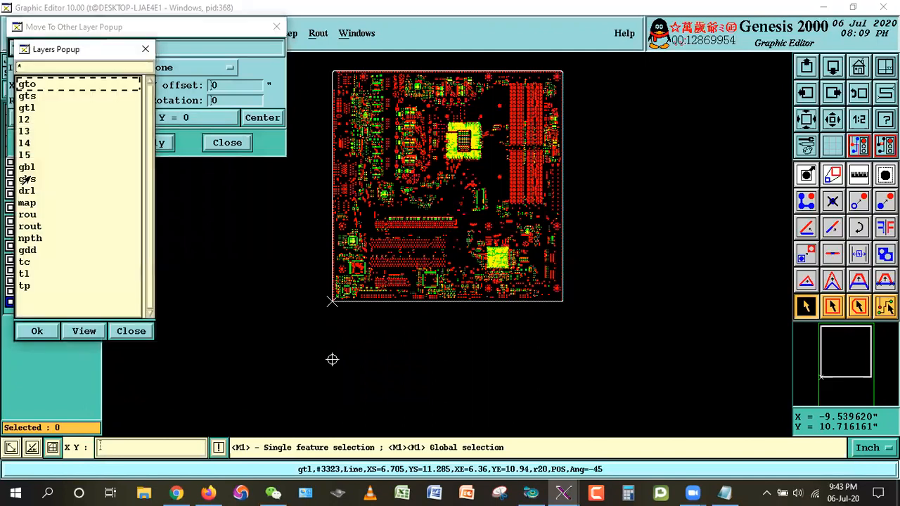
double_click(26, 106)
click(68, 142)
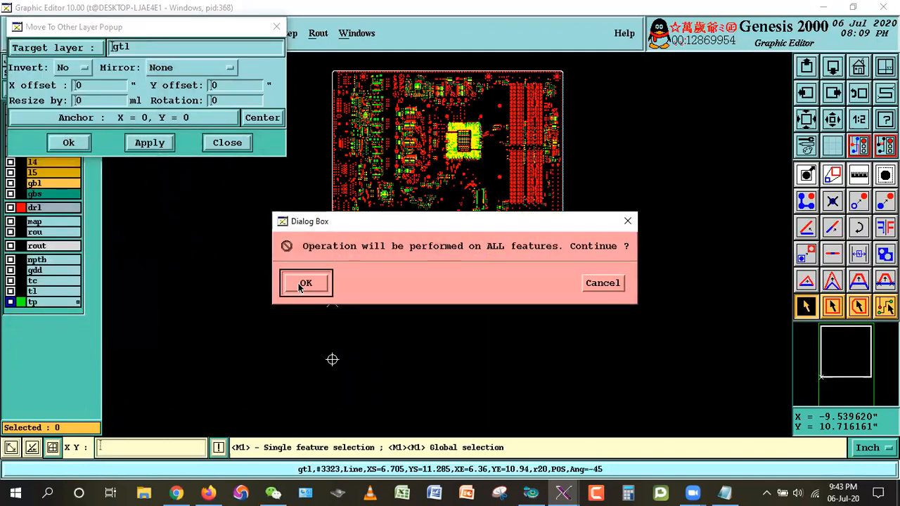
click(304, 283)
Delete the emptied tp layer from the job matrix and confirm the deletion
click(32, 302)
right_click(45, 302)
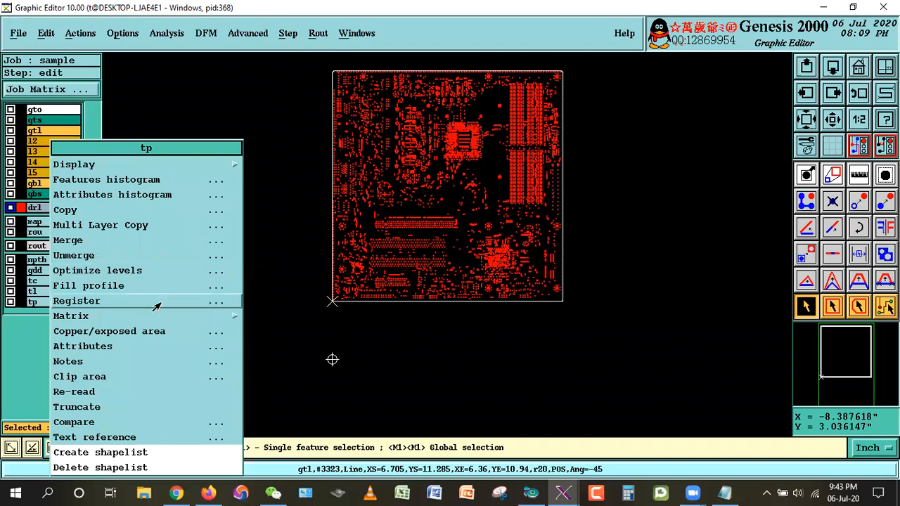
mouse_move(235, 316)
click(273, 367)
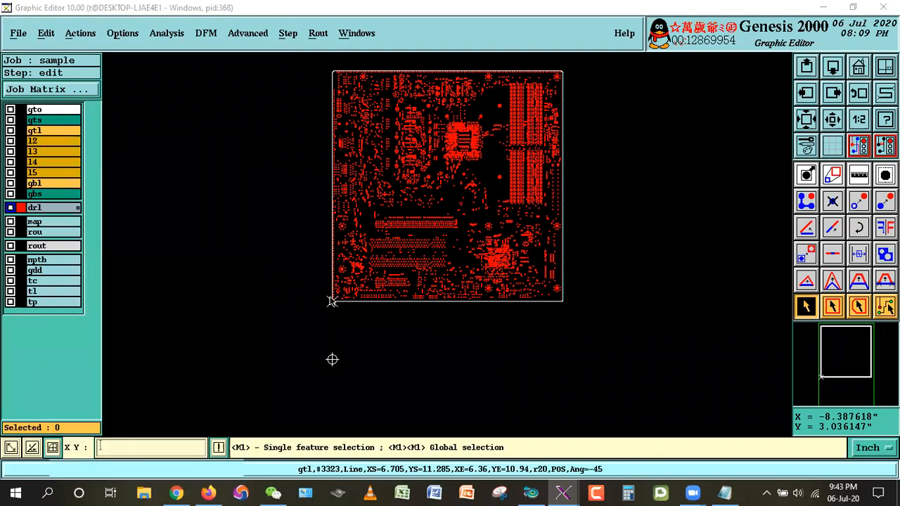
click(313, 289)
click(341, 283)
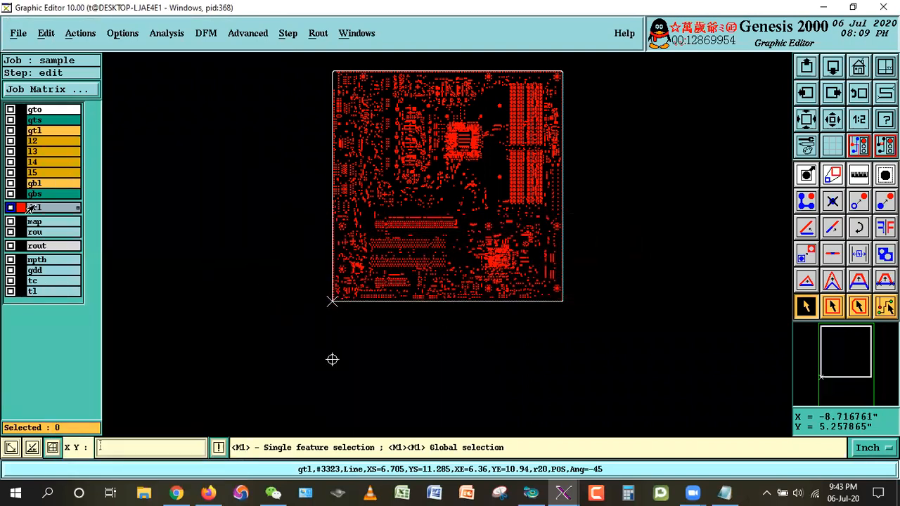
Select the gtl features touching drl with Reference Selection in Touch mode, and check drl's features histogram
click(34, 132)
click(42, 210)
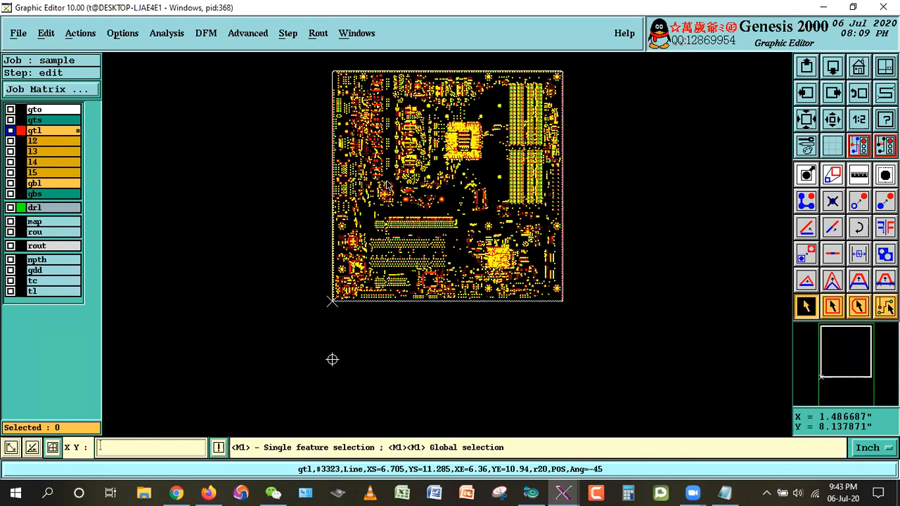
click(80, 33)
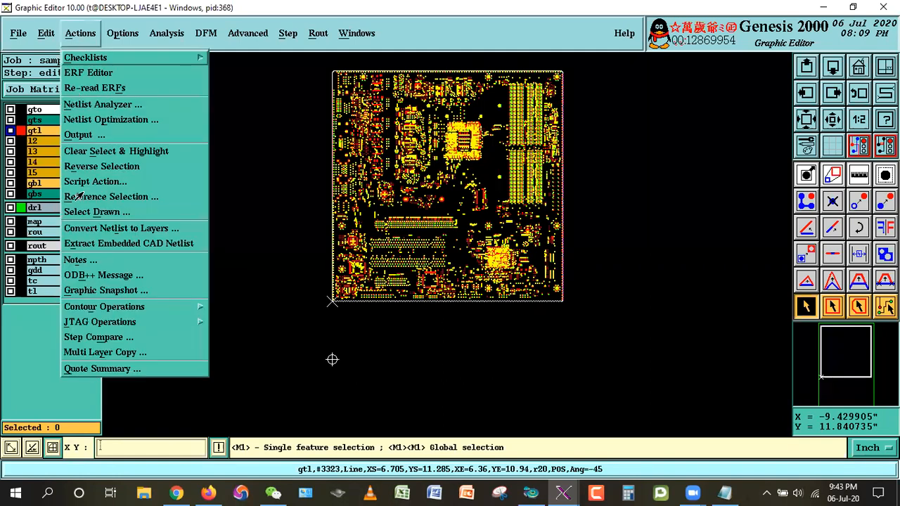
click(96, 197)
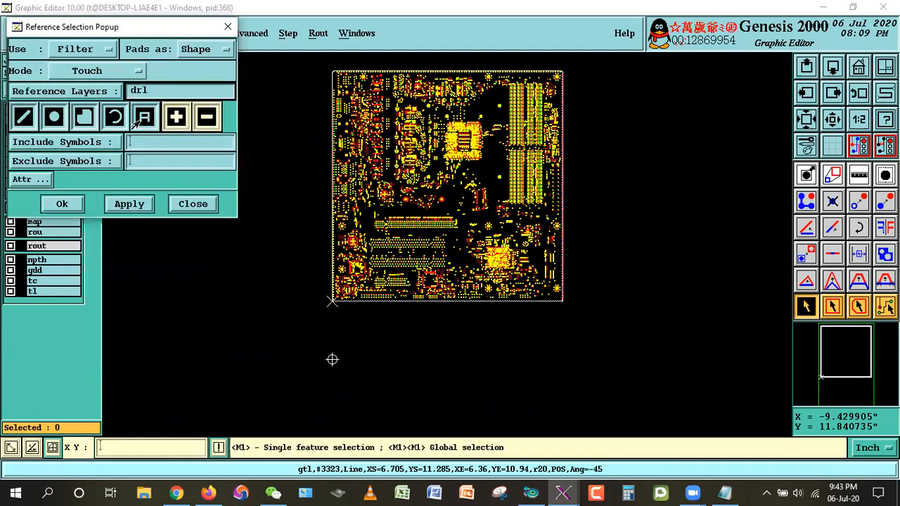
click(63, 203)
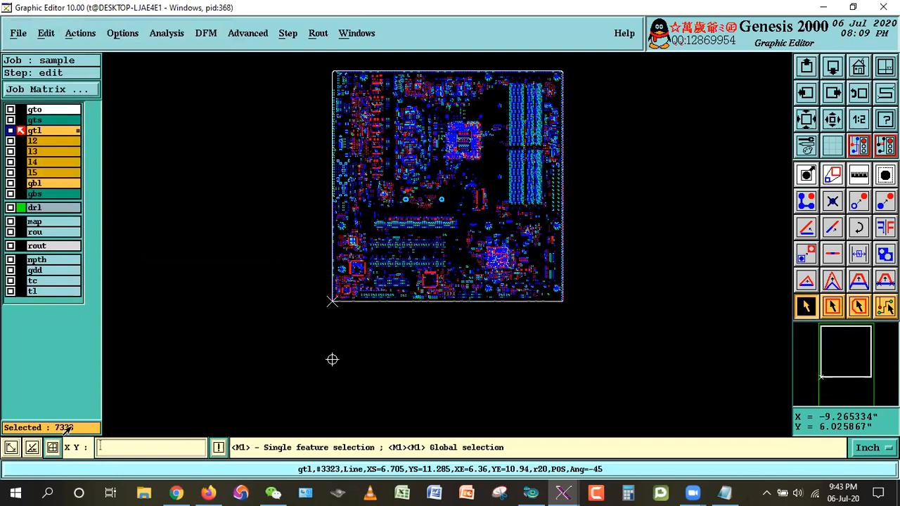
click(65, 90)
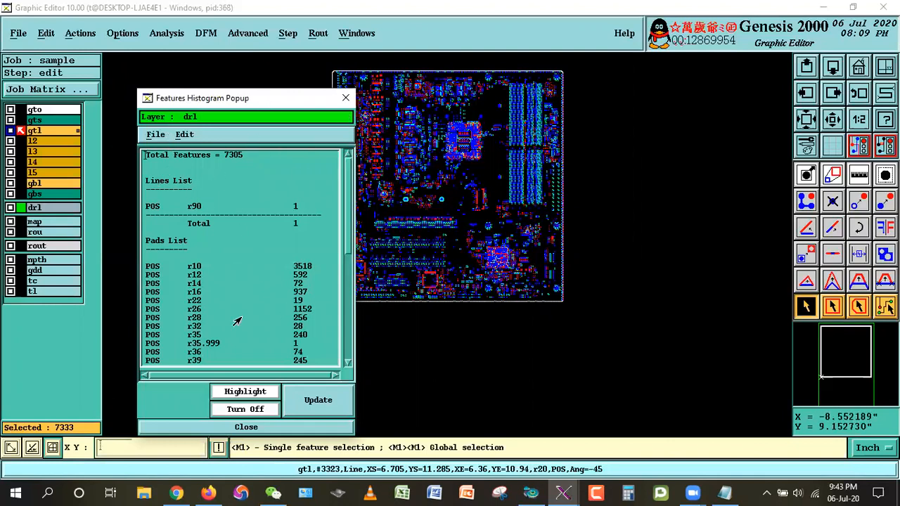
click(207, 425)
Deselect the QFP's large square centre pad and the rectangular thermal pad beside it near the board's upper edge
right_click(375, 94)
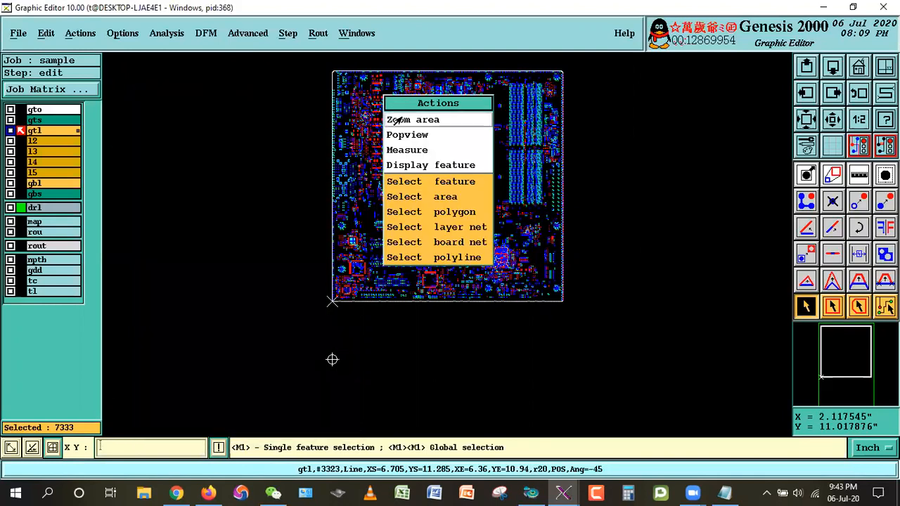
click(401, 118)
click(328, 65)
click(369, 92)
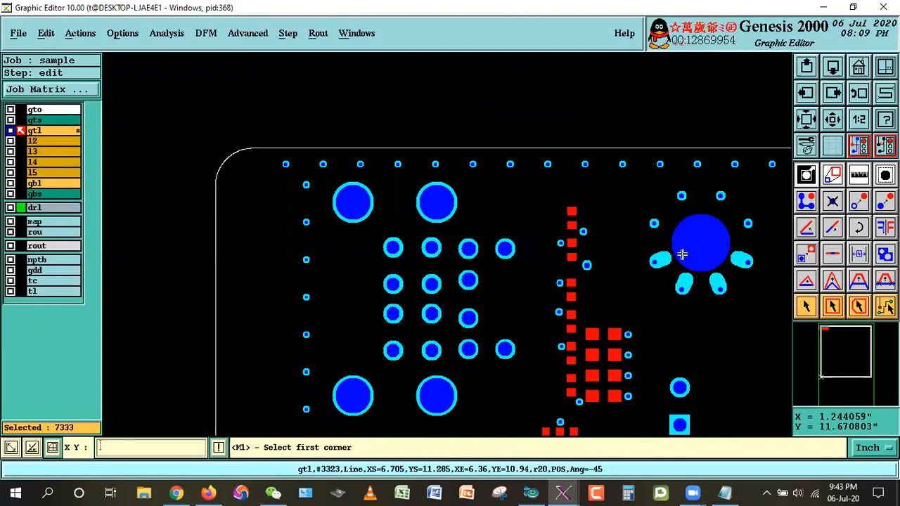
click(803, 306)
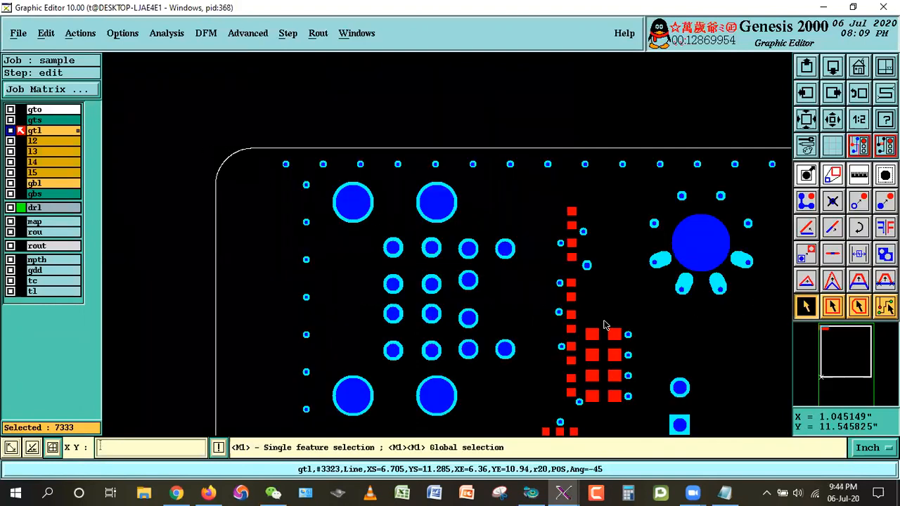
key(Right)
key(Right)
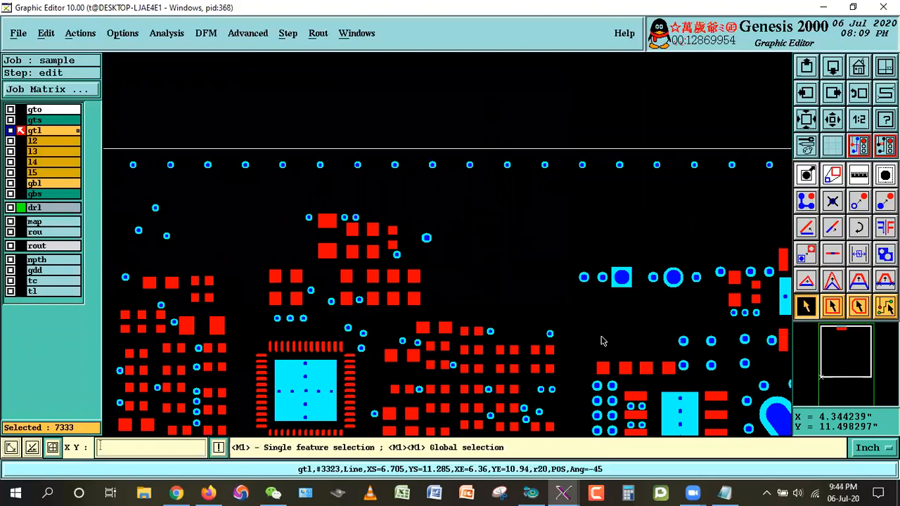
click(330, 365)
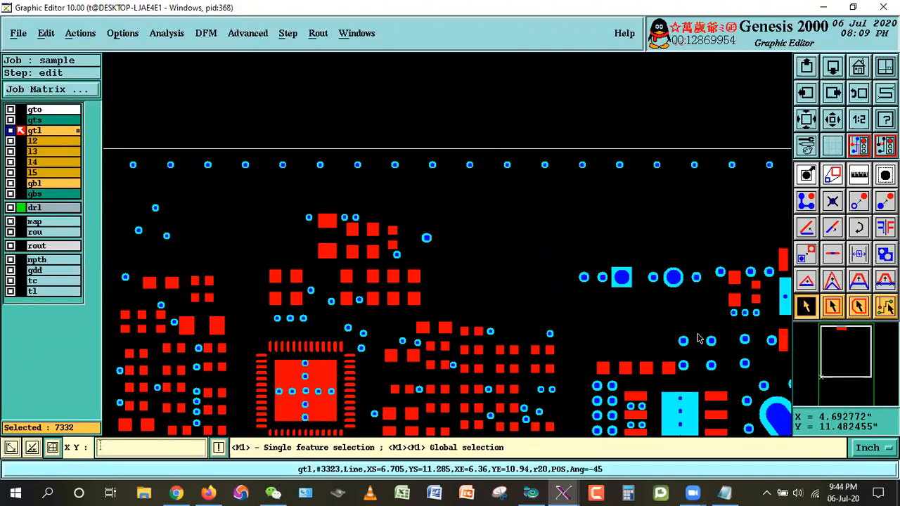
click(699, 398)
Deselect the three rectangular thermal pads with drill rows farther along the board's upper edge
key(Right)
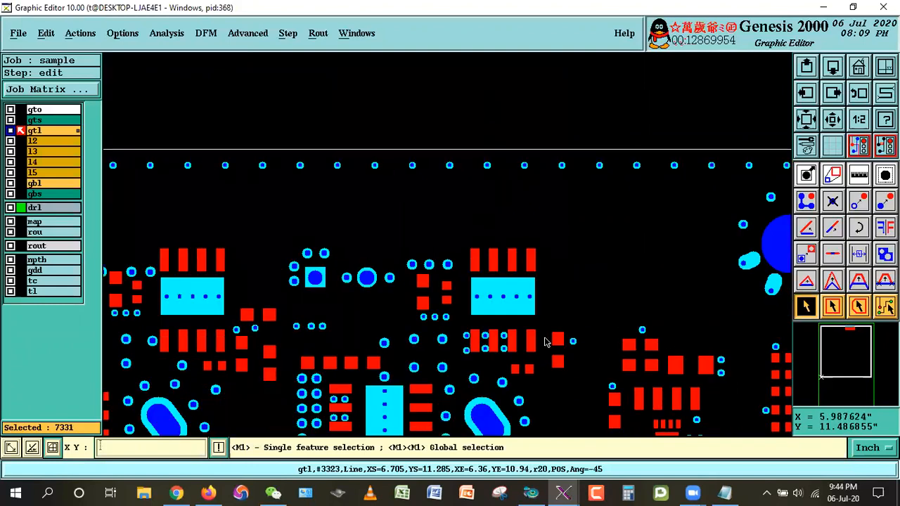
click(224, 286)
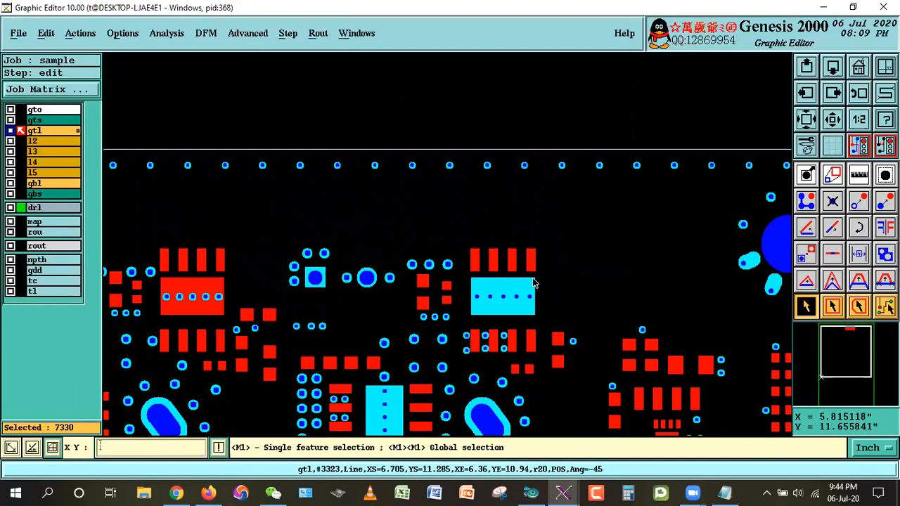
click(534, 283)
click(403, 391)
Check the board's upper-right corner and deselect the rectangular thermal pad directly below the last deselected one
key(Left)
key(Right)
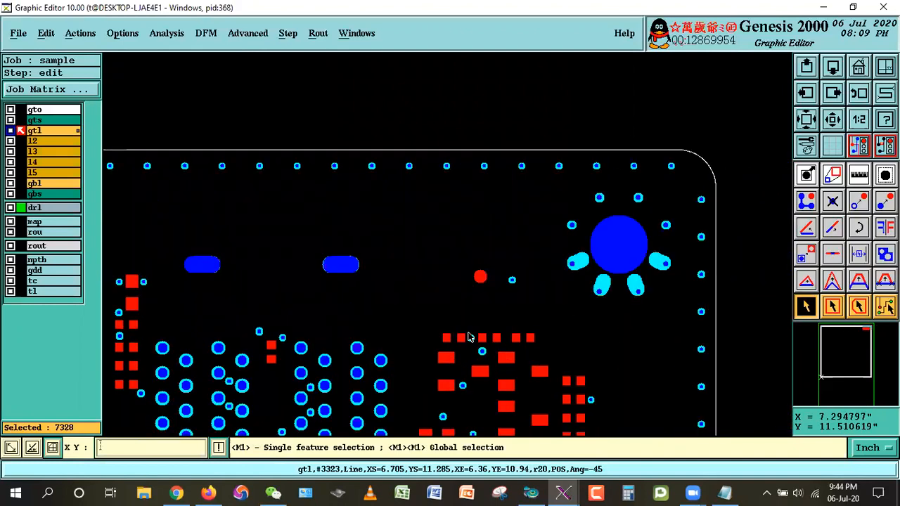
key(Down)
key(Left)
key(Up)
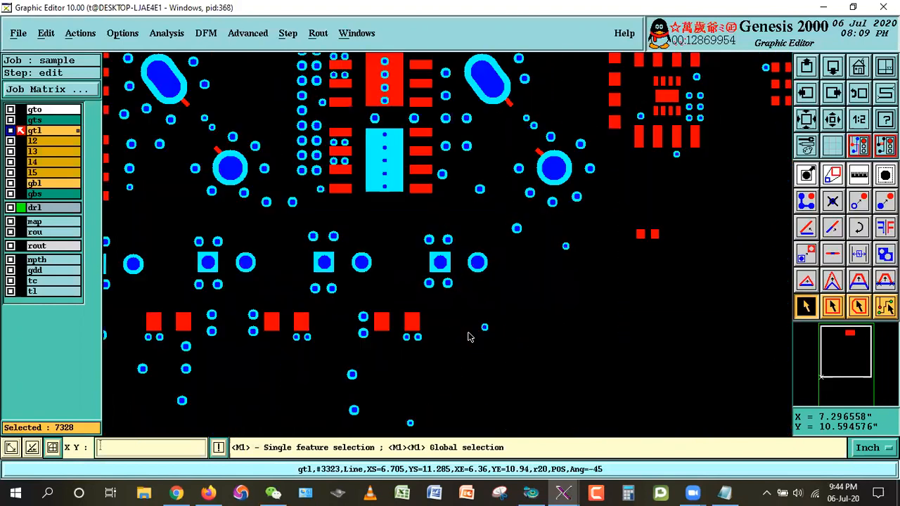
click(401, 191)
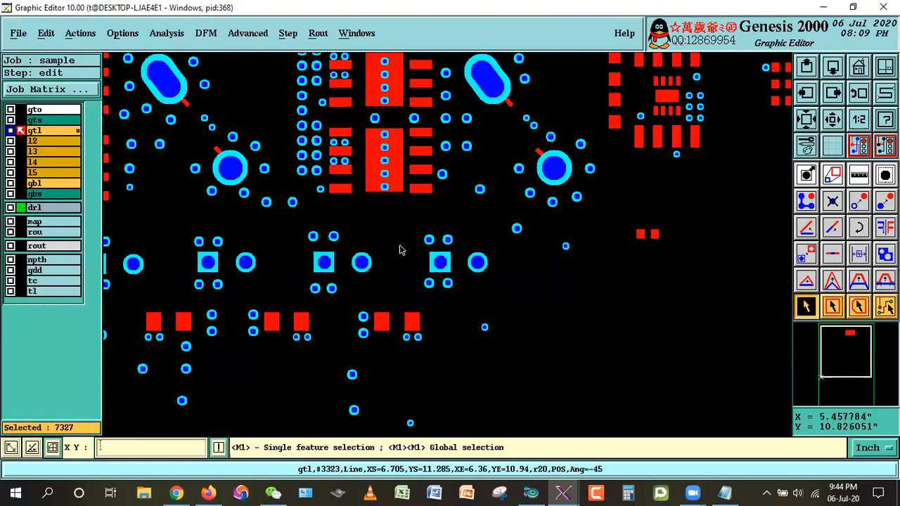
Deselect the remaining rectangular thermal pad in the upper row and the square centre pad of the small QFN toward the board's left edge
key(Left)
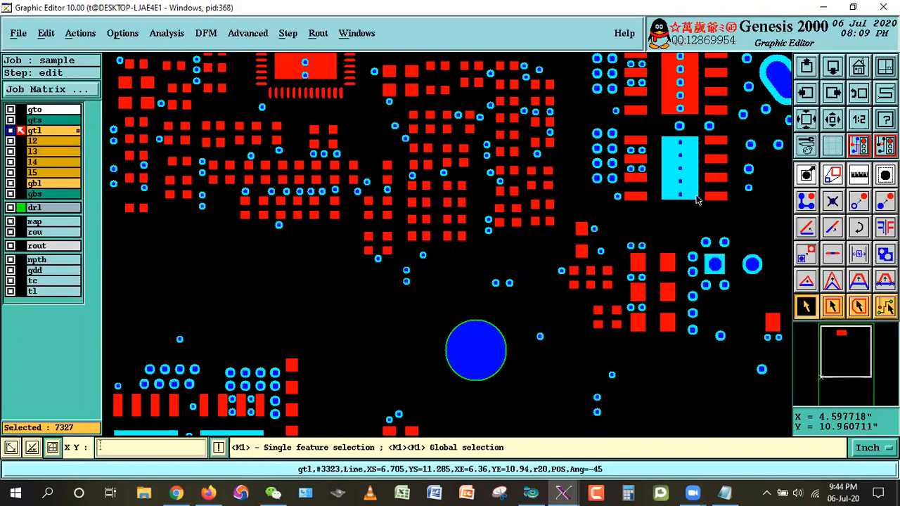
click(696, 198)
key(Left)
key(Left)
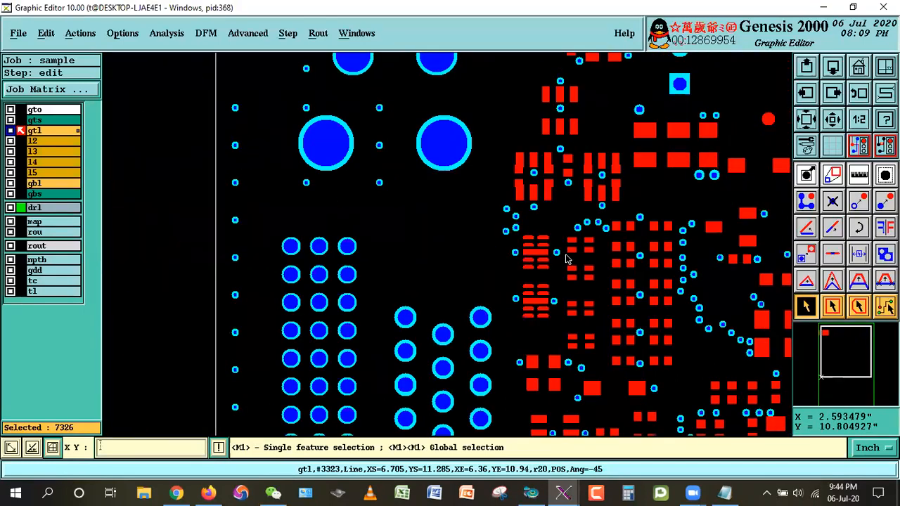
key(Down)
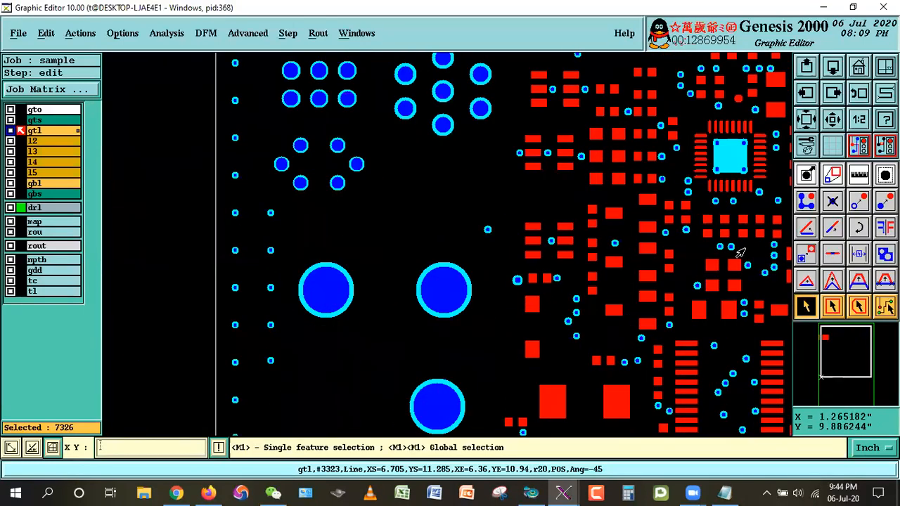
click(731, 173)
Deselect the four rectangular thermal pads with drill rows beside the two-column through-hole connector in the board's upper-left area
key(Right)
key(Right)
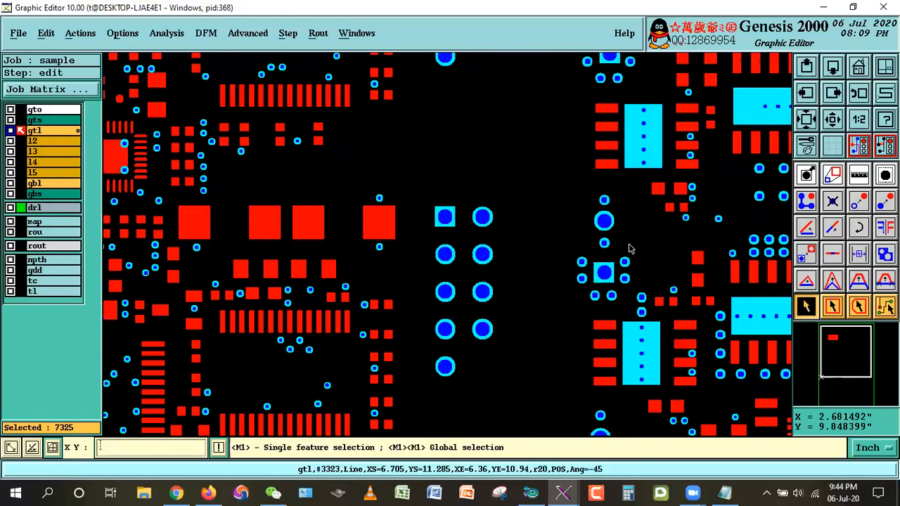
click(660, 169)
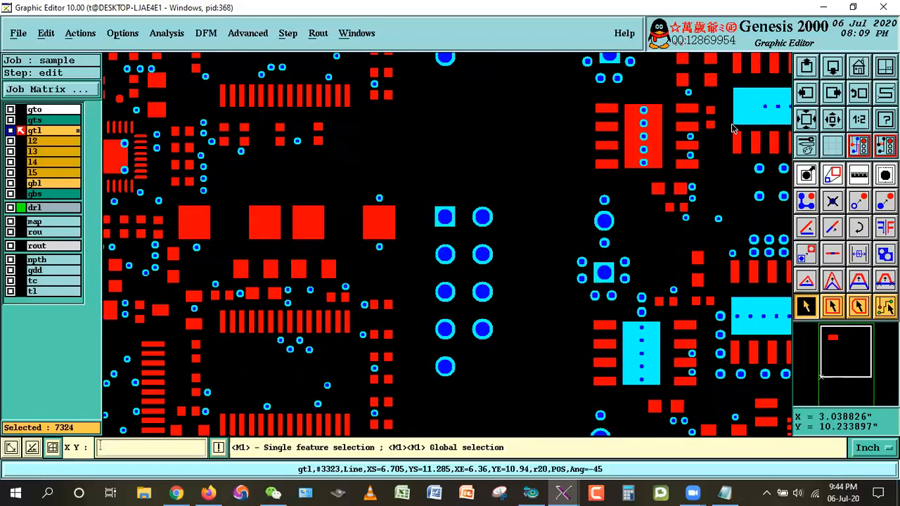
click(735, 127)
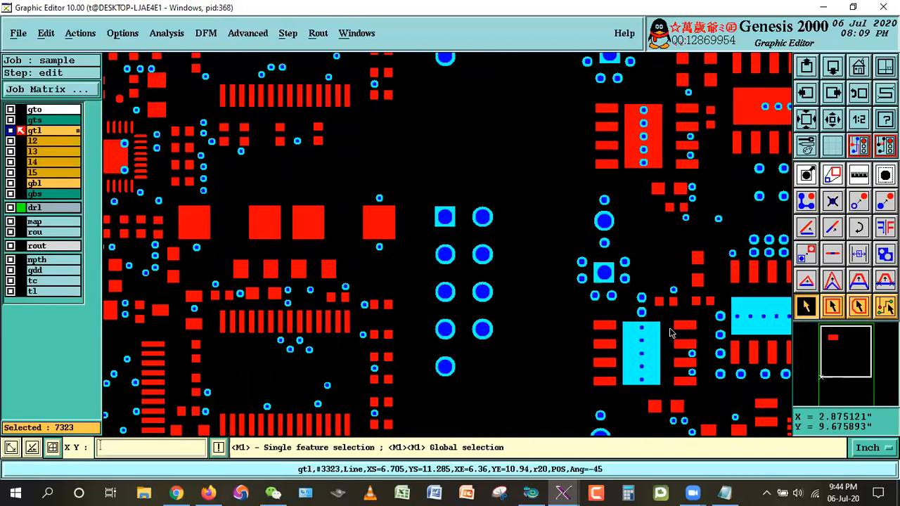
click(657, 382)
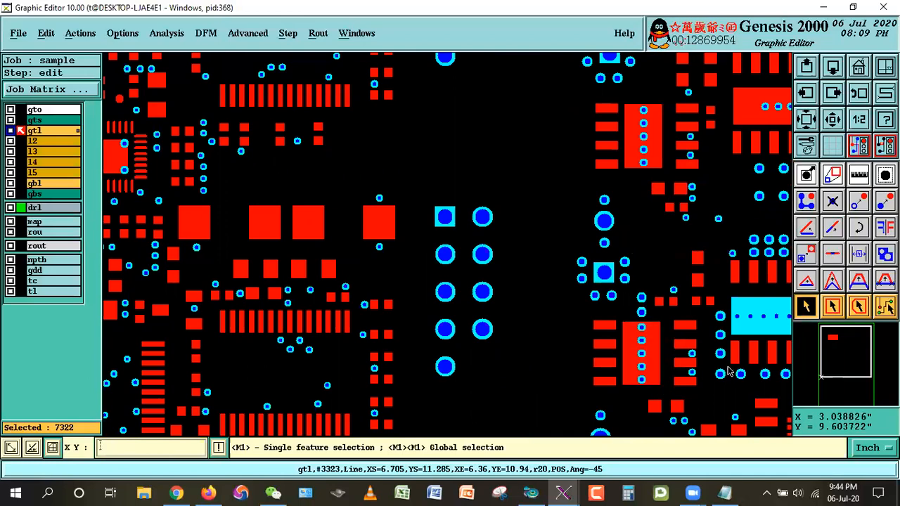
click(735, 330)
Deselect the two horizontal thermal pads with drill rows next to the angled slotted pads
key(Right)
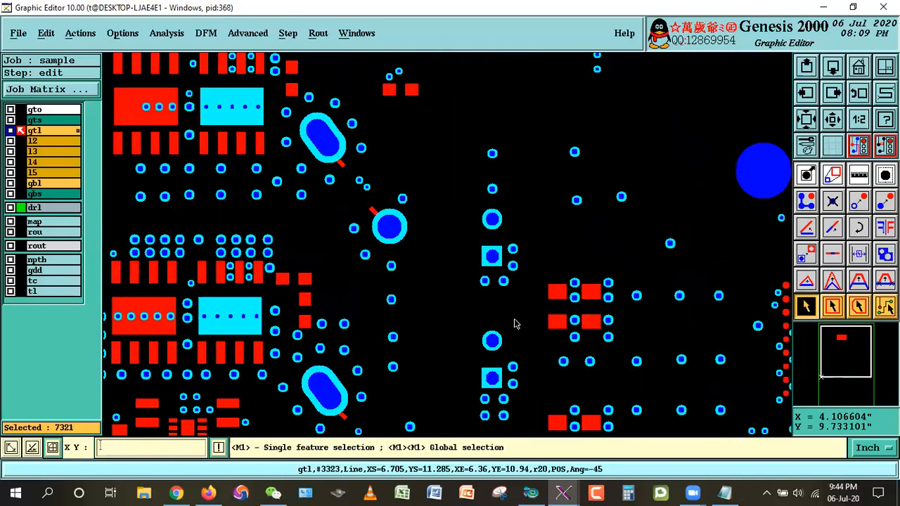
click(259, 124)
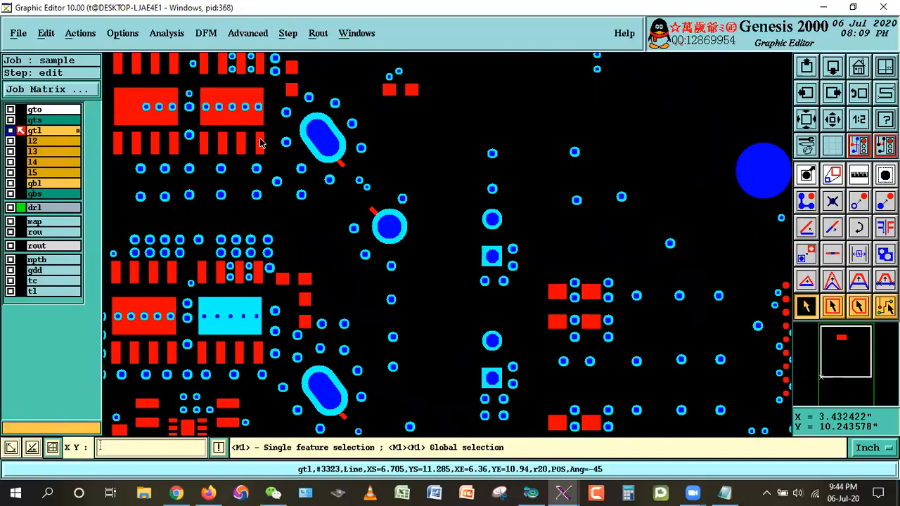
click(260, 334)
Deselect the three rectangular thermal pads with drill rows along the board's upper-right edge
key(Right)
key(Right)
key(Right)
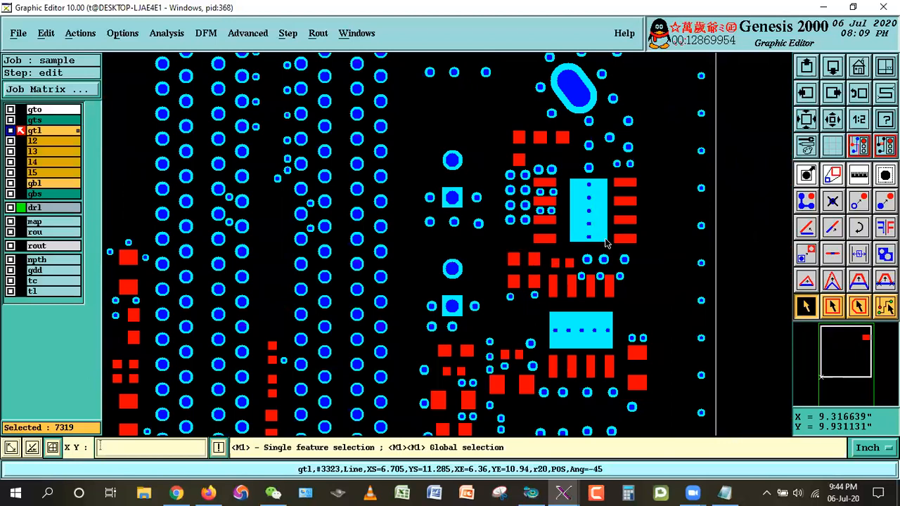
click(605, 241)
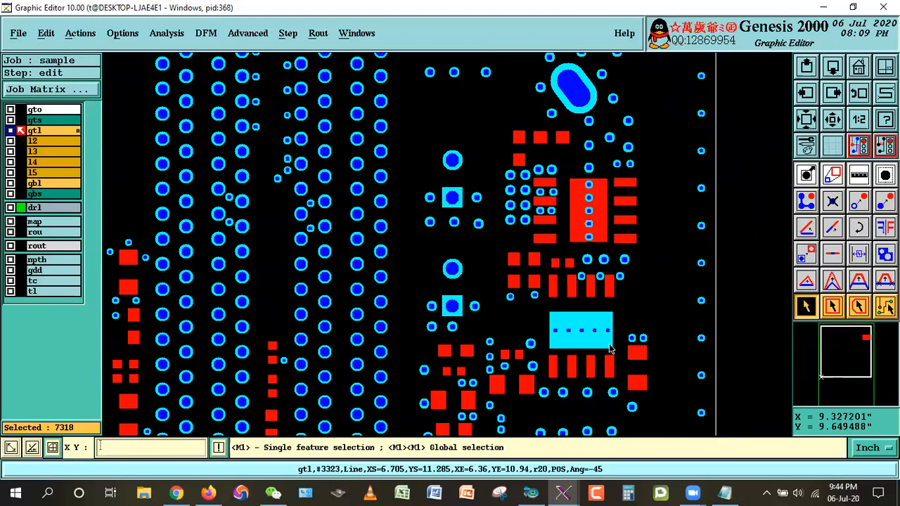
click(610, 347)
key(Down)
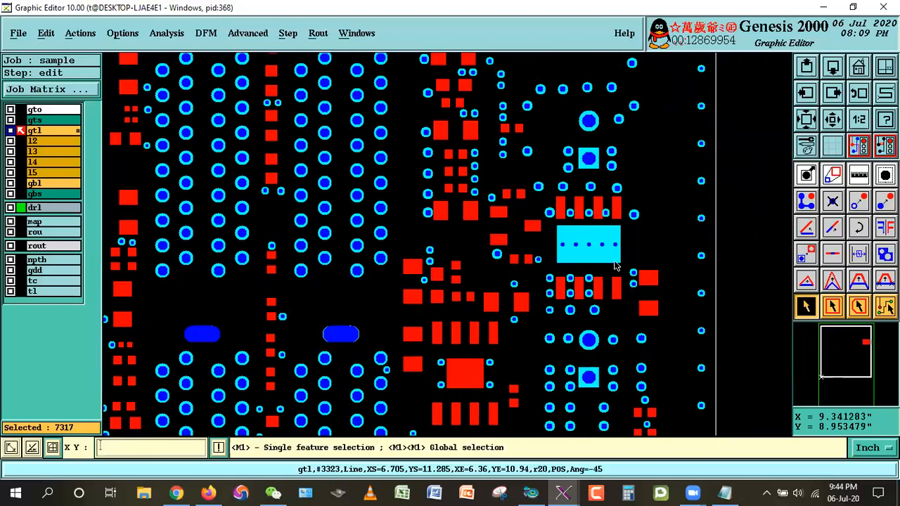
click(615, 264)
Deselect the two side-by-side horizontal thermal pads and the vertical one beside them in the next band down the board's left half
key(Left)
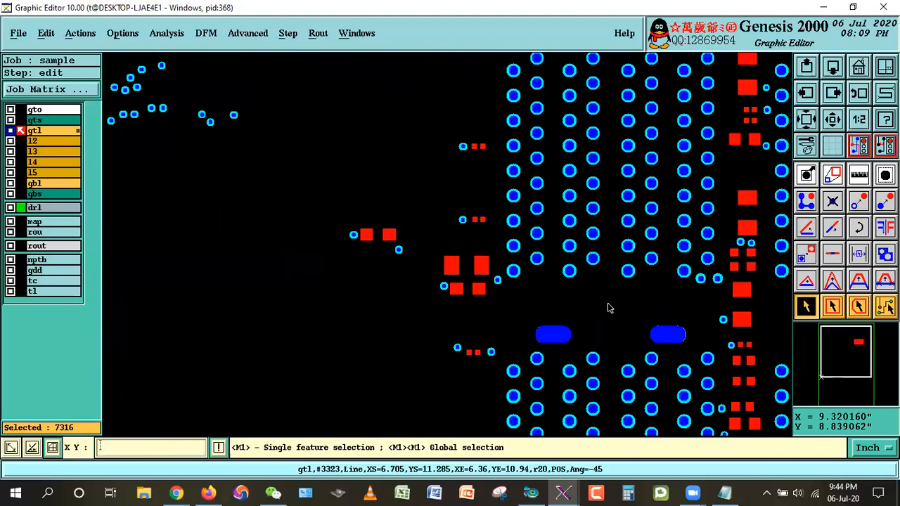
key(Down)
key(Left)
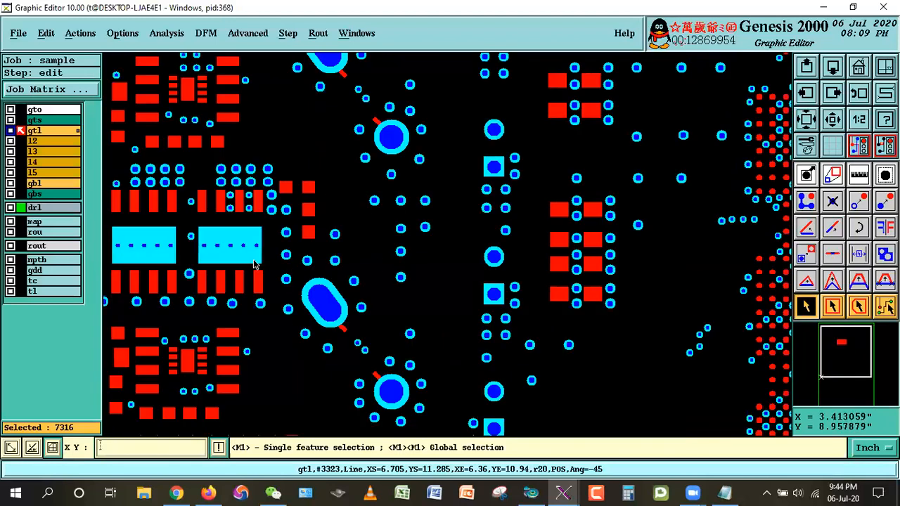
click(216, 276)
click(171, 262)
key(Left)
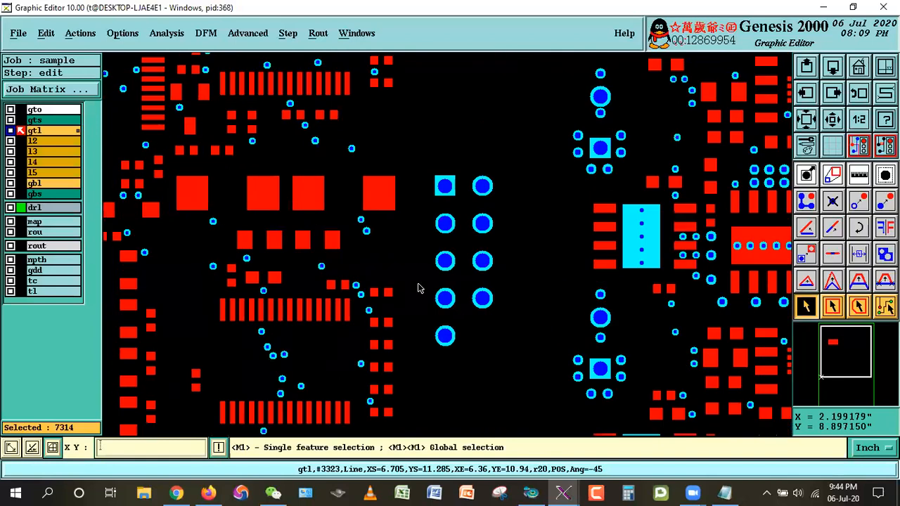
click(659, 266)
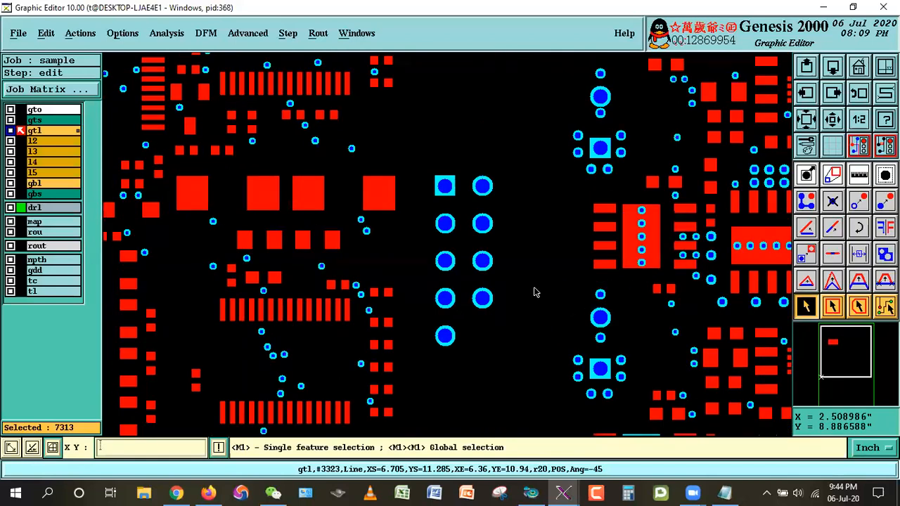
Deselect the three vertical and two horizontal thermal pads with drill rows in the following band of the board's left half
key(Left)
key(Down)
key(Right)
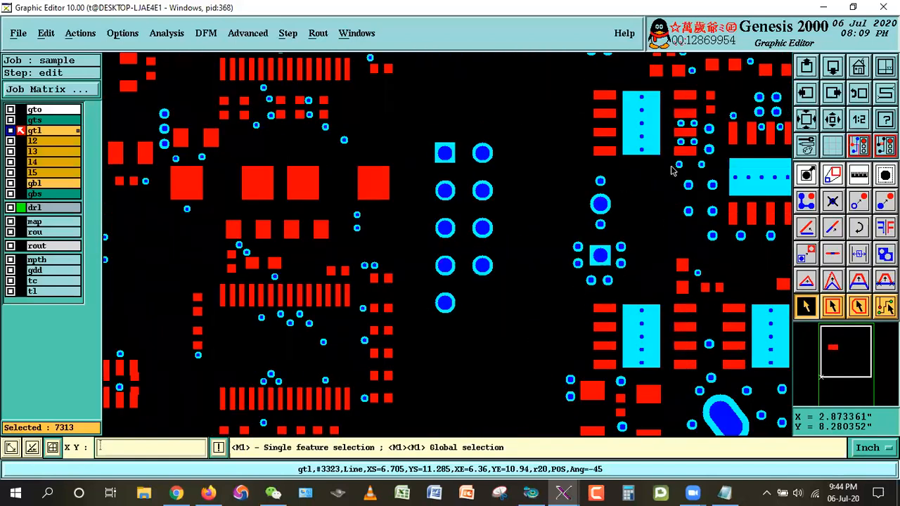
click(659, 157)
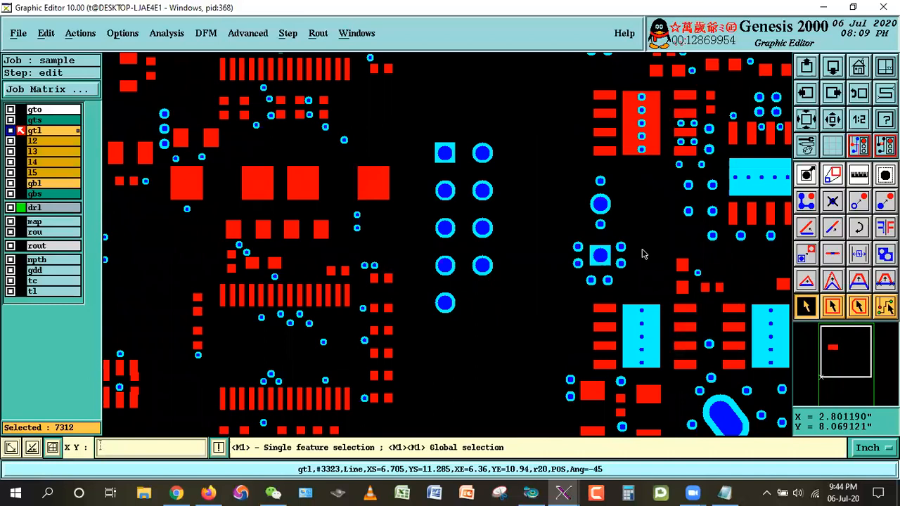
click(659, 311)
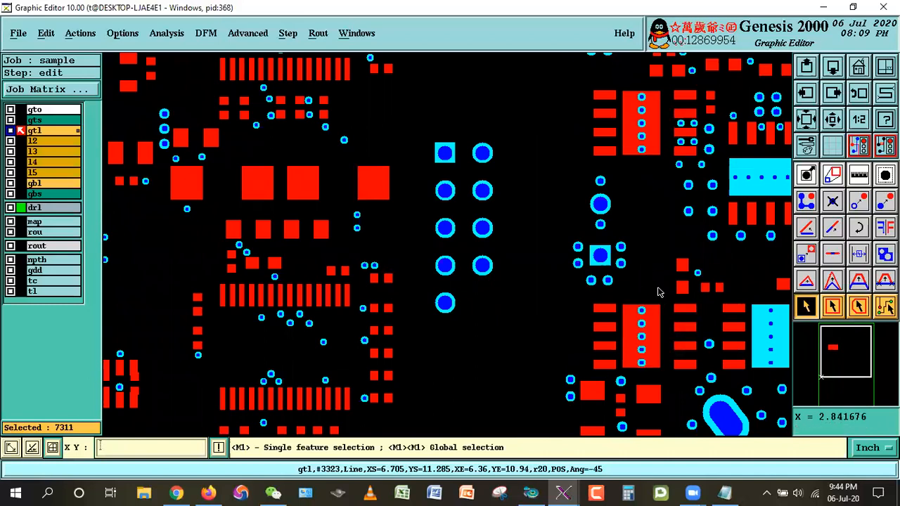
click(735, 197)
click(755, 313)
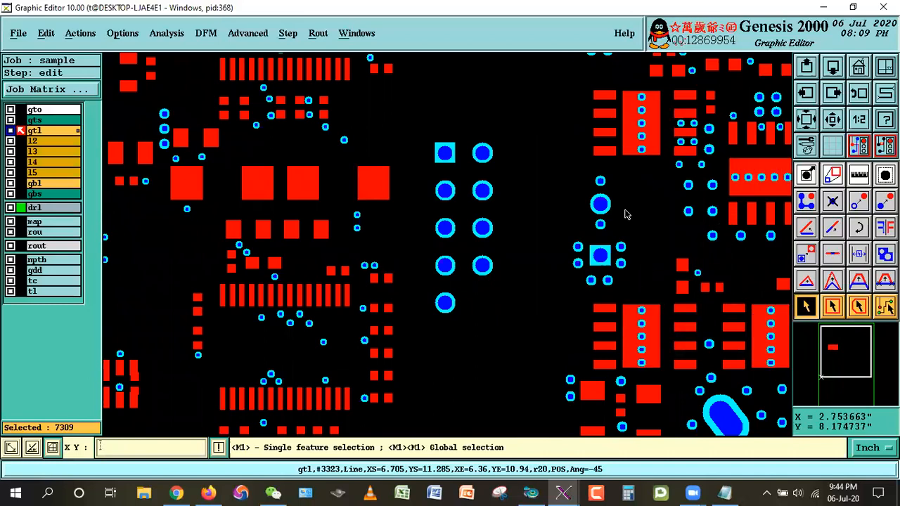
key(Right)
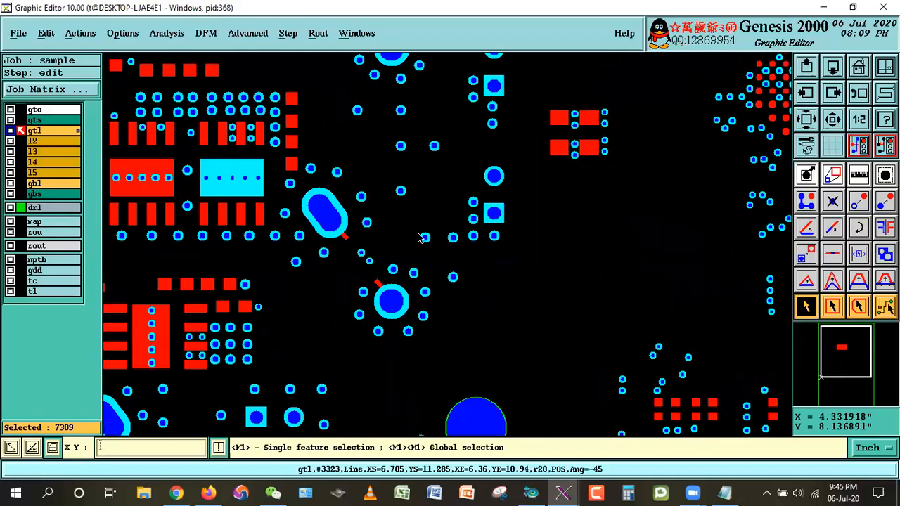
click(261, 189)
Deselect the QFP's large square centre pad with the cross of drills in the band below the thermal pads
key(Right)
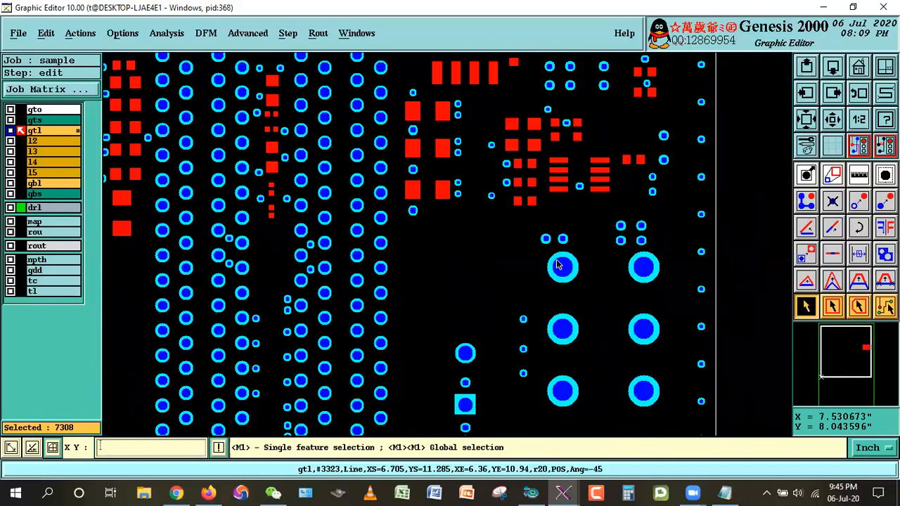
key(Down)
key(Left)
key(Left)
key(Left)
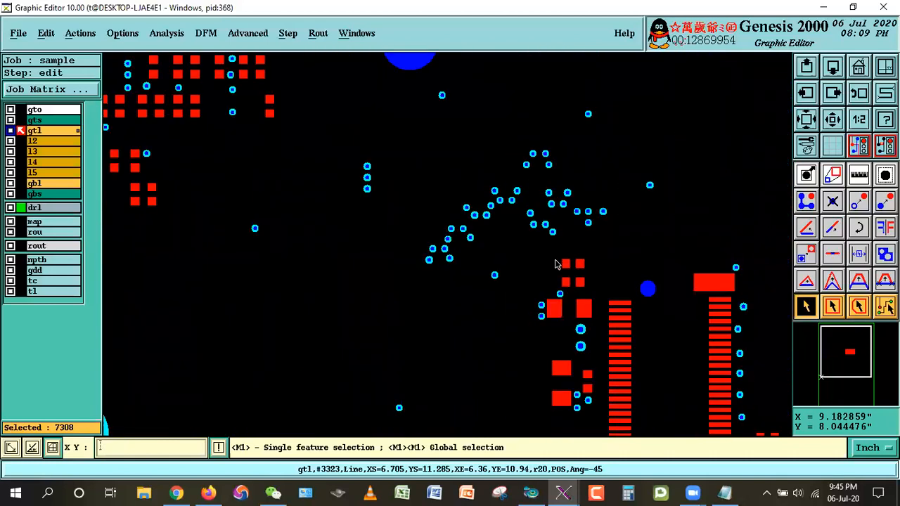
key(Left)
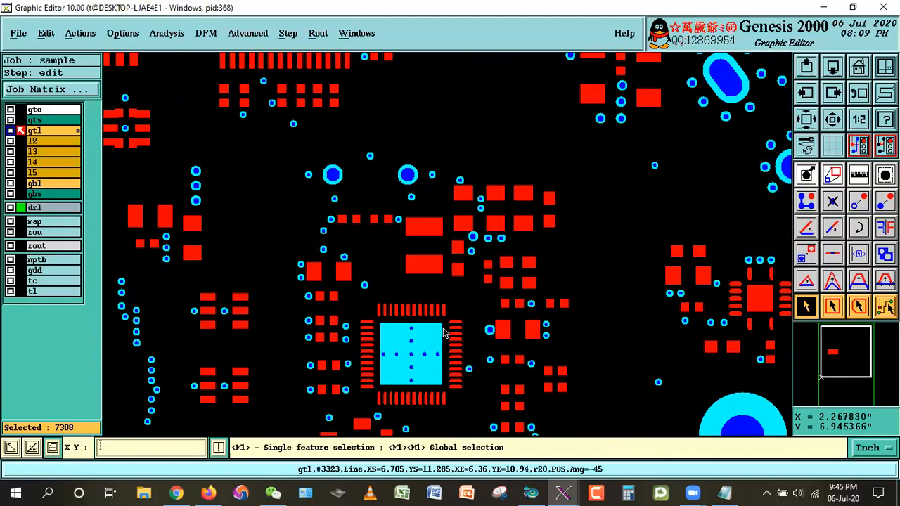
click(441, 321)
Deselect the two rectangular centre pads, each with three drills, inside the small IC with oblong pads toward the board's right side
scroll(568, 287, up, 3)
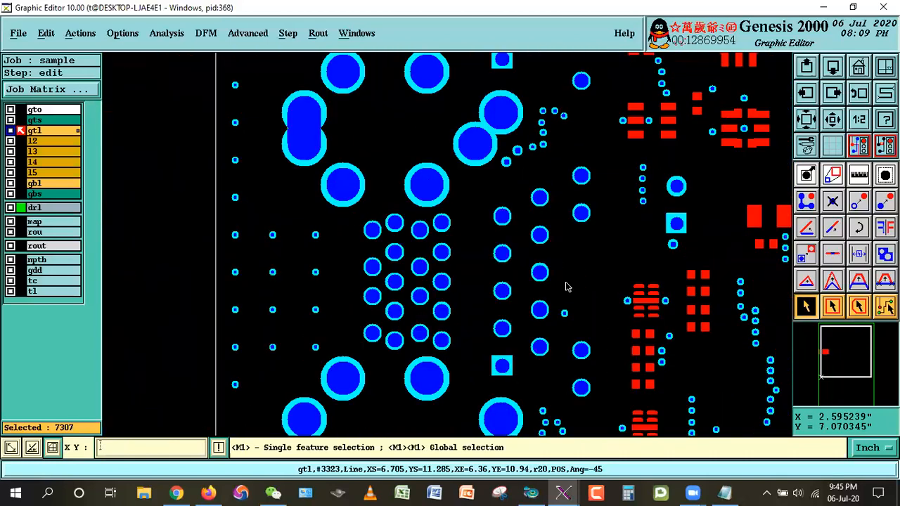
key(Right)
key(Right)
key(Right)
key(Right)
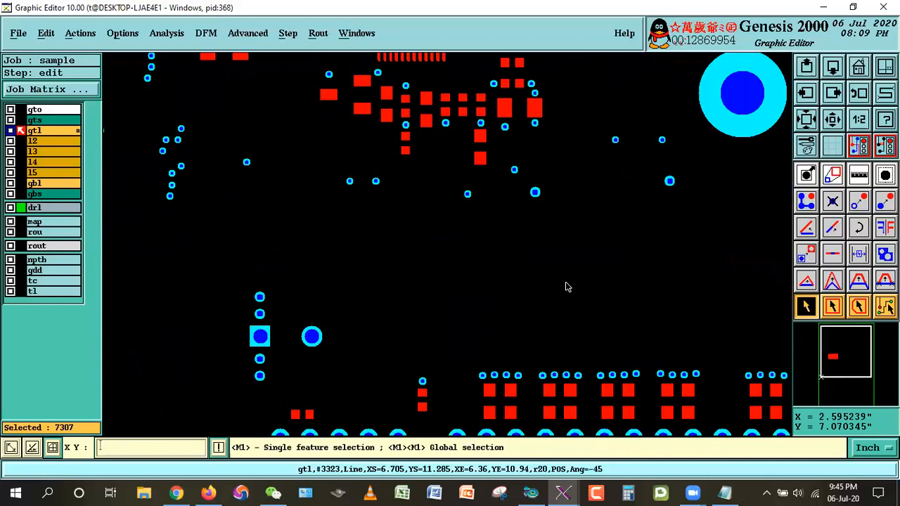
key(Right)
key(Right)
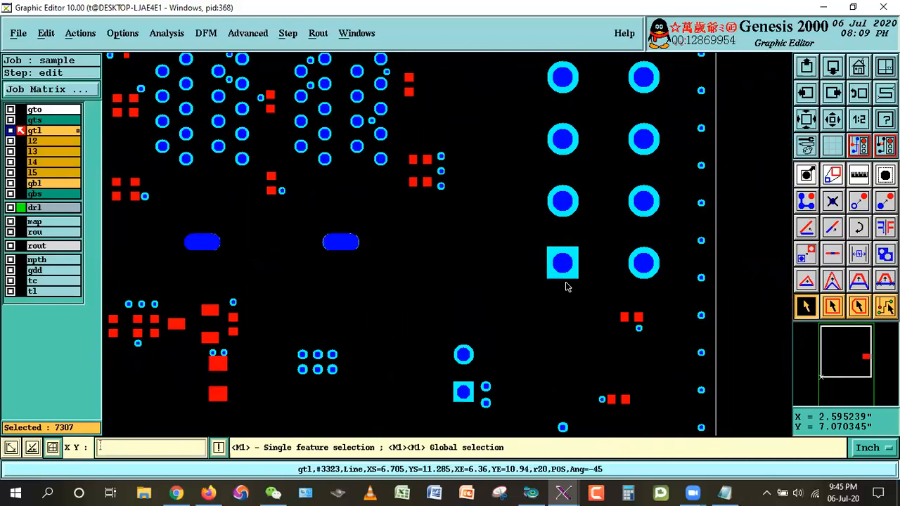
key(Down)
right_click(260, 230)
click(260, 231)
click(132, 215)
click(195, 288)
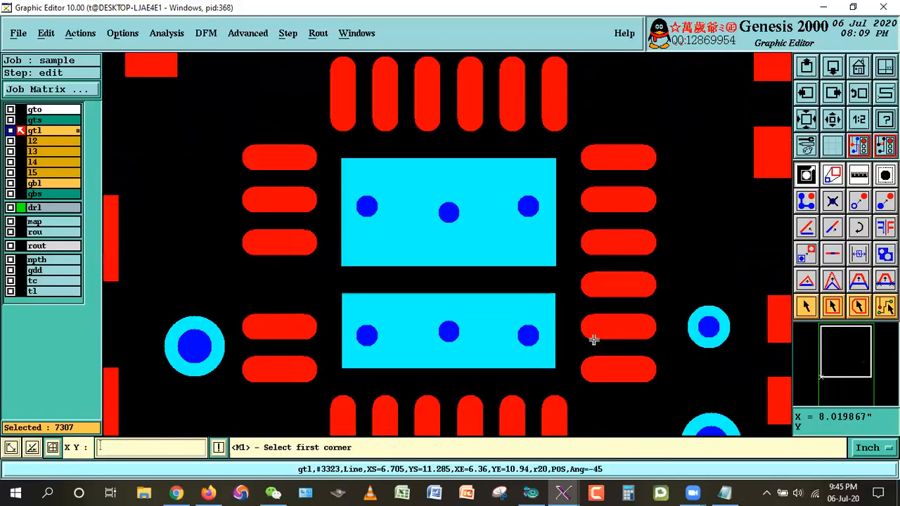
click(541, 362)
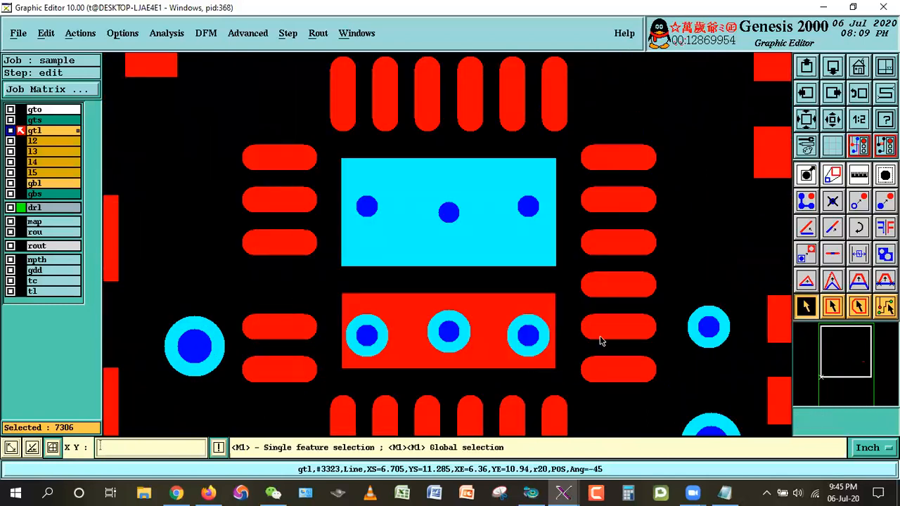
click(546, 261)
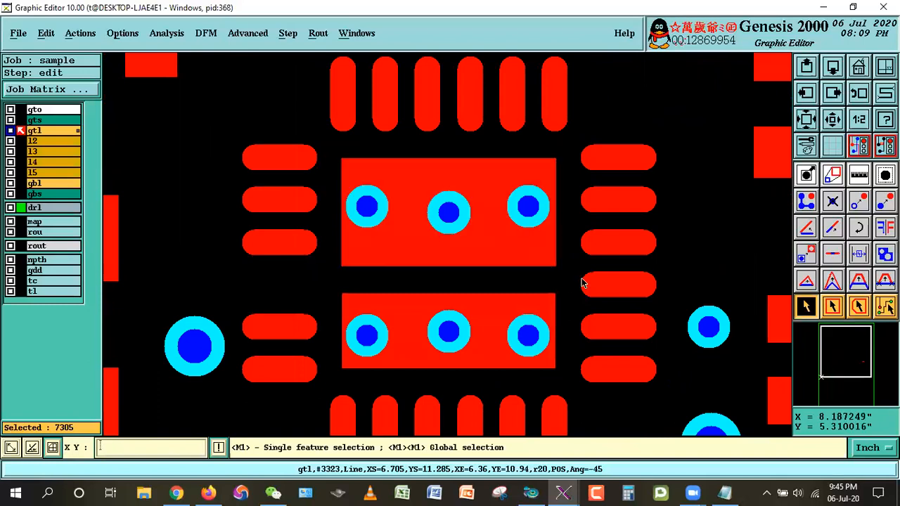
Deselect the large QFP's square centre pad below the ring of oblong pads near the board's left edge
click(858, 92)
key(Left)
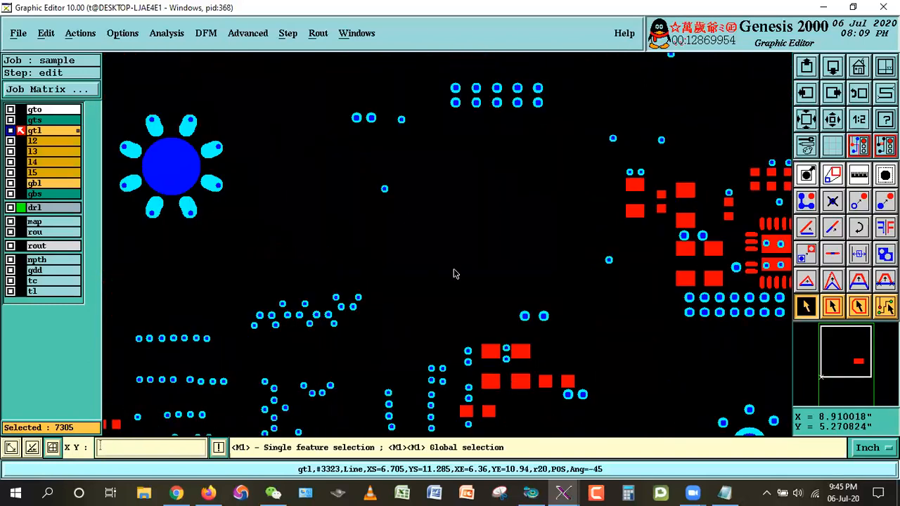
key(Left)
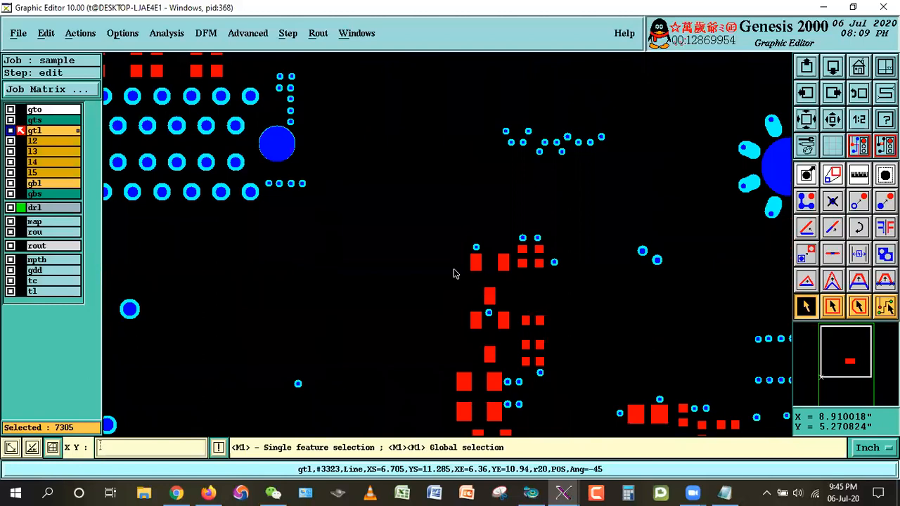
key(Left)
key(Left)
key(Left)
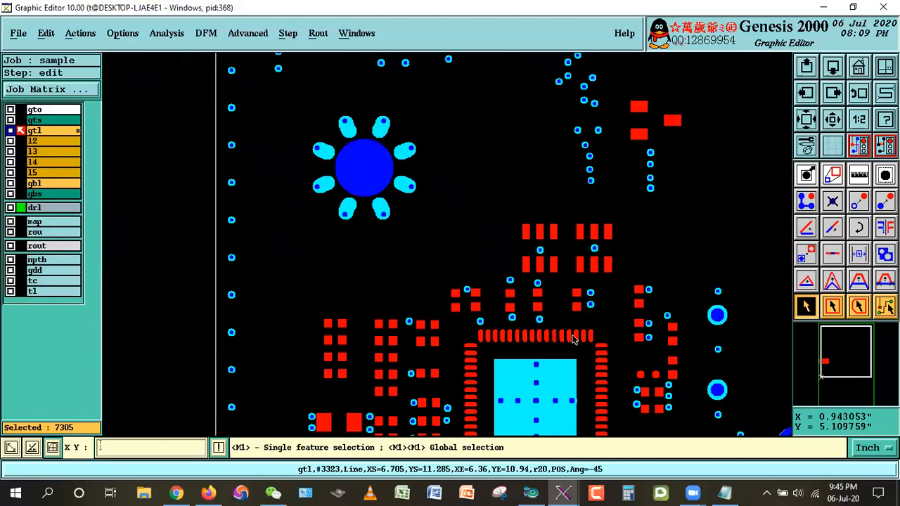
click(573, 363)
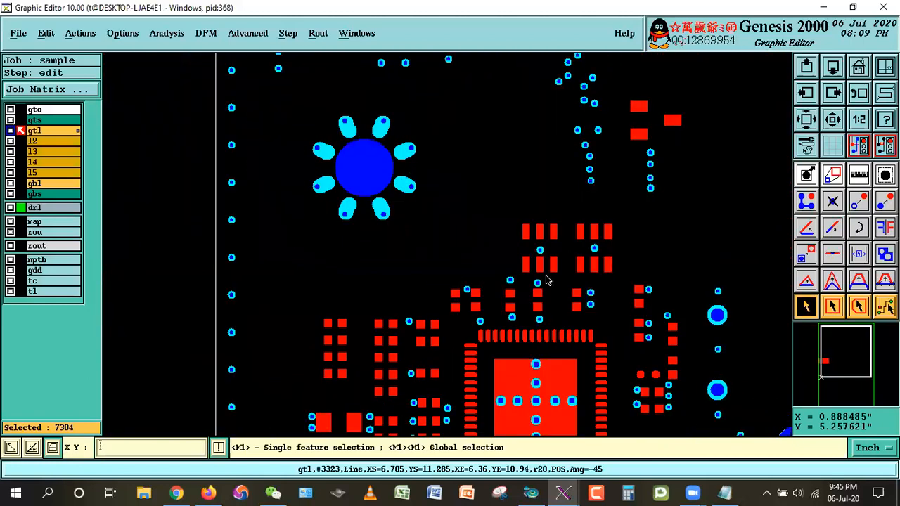
Examine the board's lower bands on gtl for SMD thermal pads still included in the drilled-pad selection
key(Down)
key(Right)
key(Right)
key(Right)
key(Right)
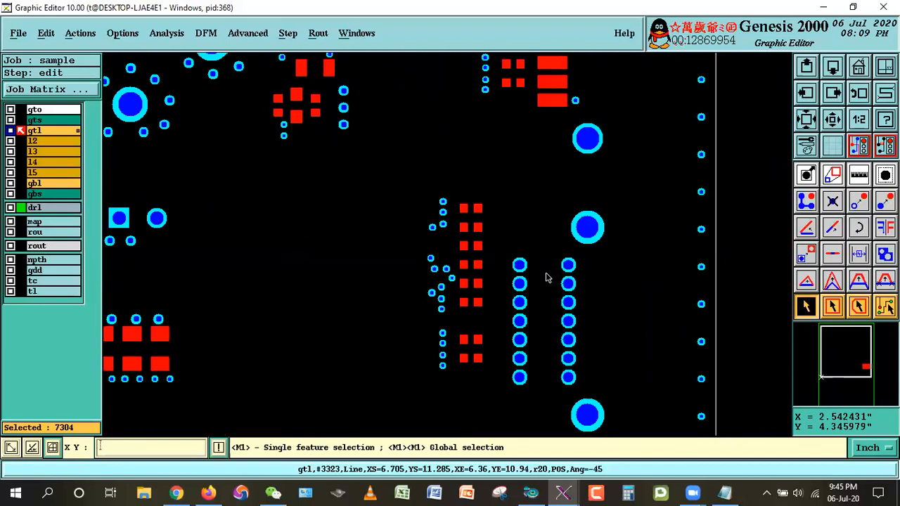
key(Down)
key(Left)
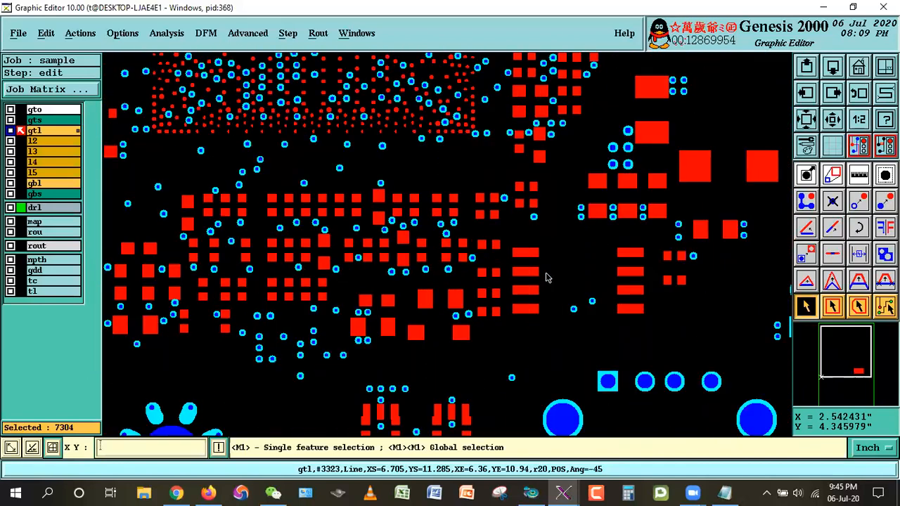
key(Left)
key(Left)
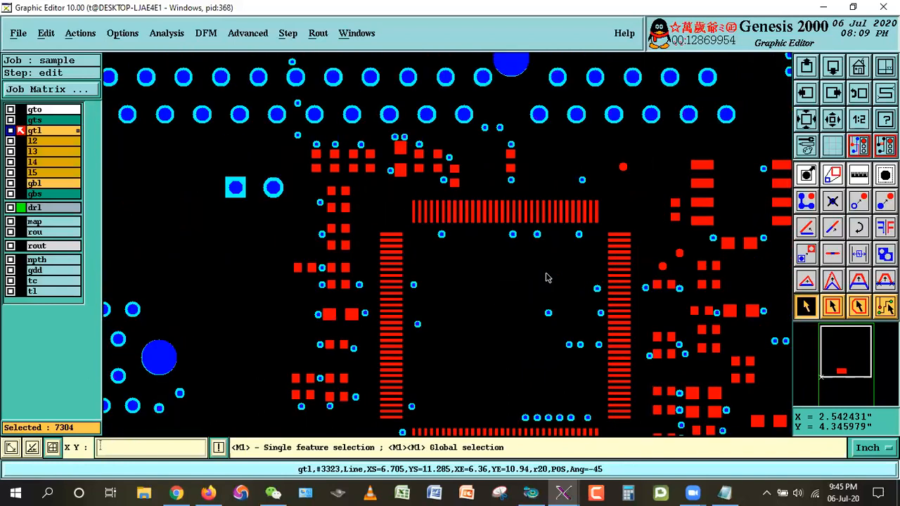
key(Left)
key(Left)
key(Down)
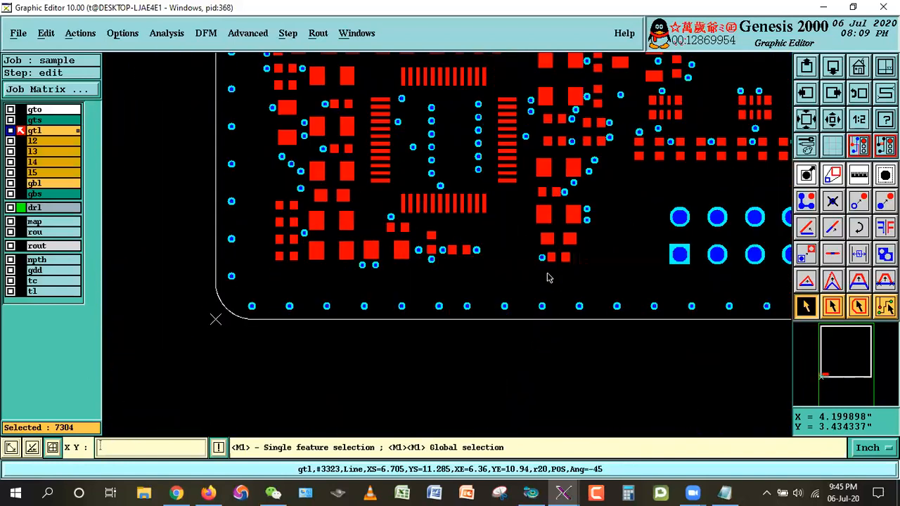
key(Right)
key(Right)
key(Right)
key(Down)
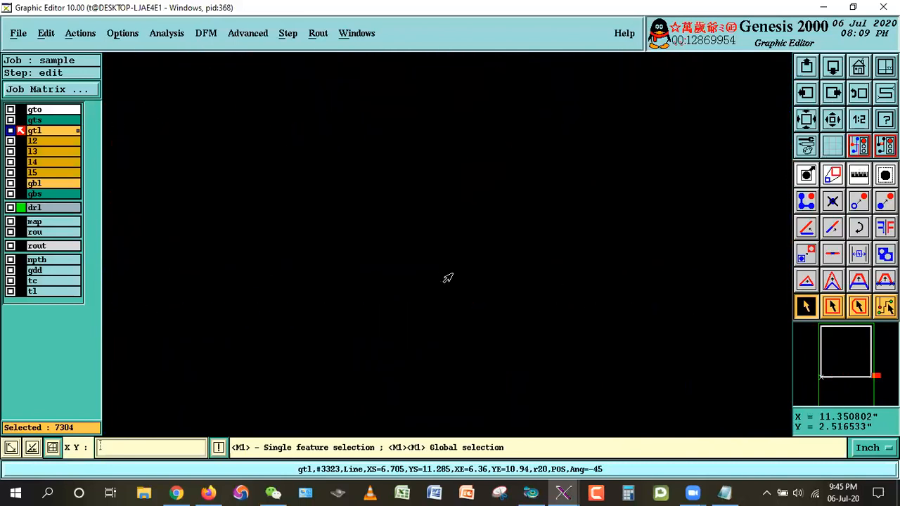
Return to single feature selection and compare the selected pad count with drl's features histogram
click(839, 103)
right_click(469, 120)
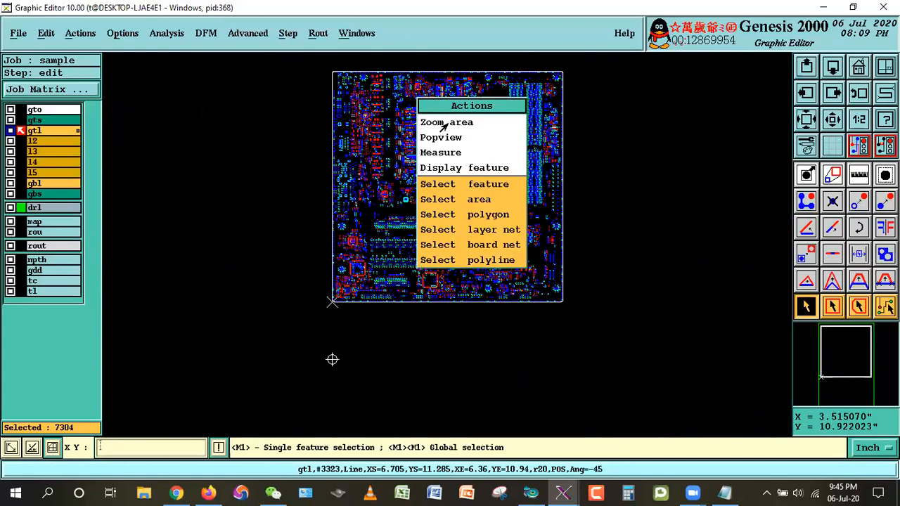
click(457, 120)
click(320, 59)
click(384, 119)
click(298, 117)
click(533, 303)
click(807, 307)
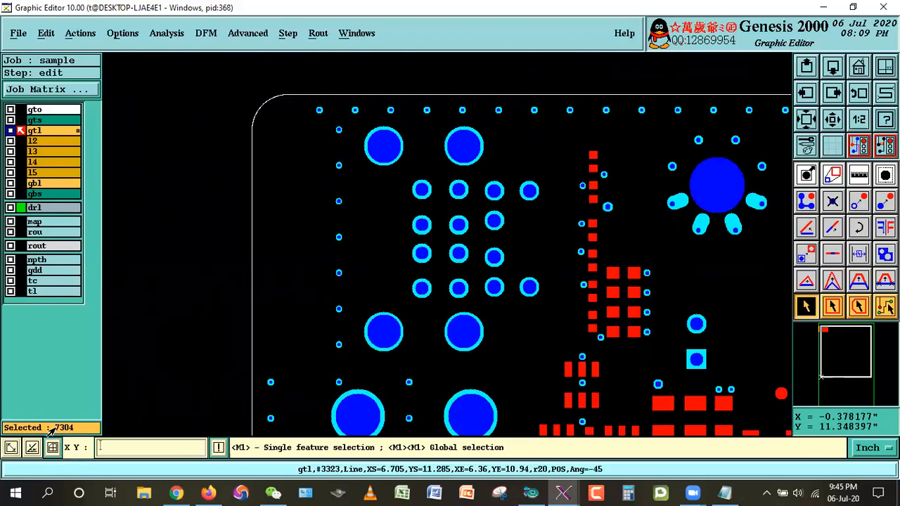
right_click(31, 208)
click(67, 90)
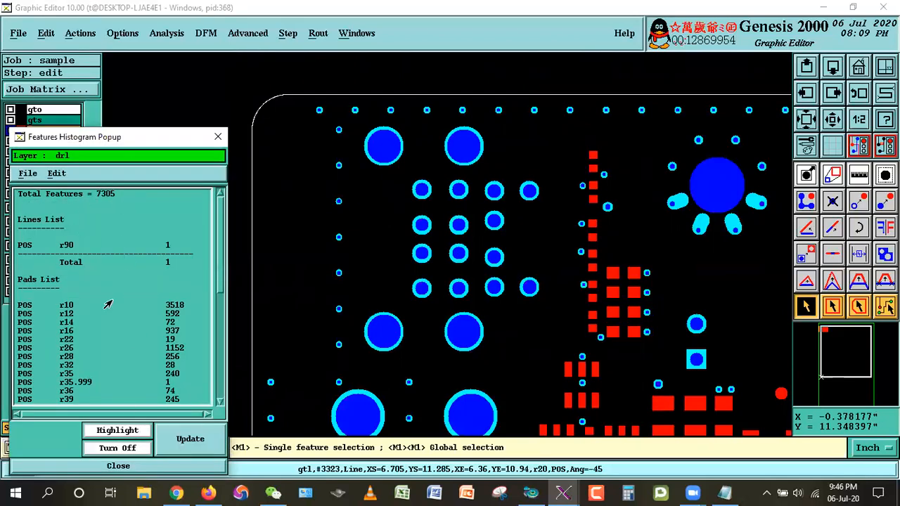
drag(197, 137, 330, 117)
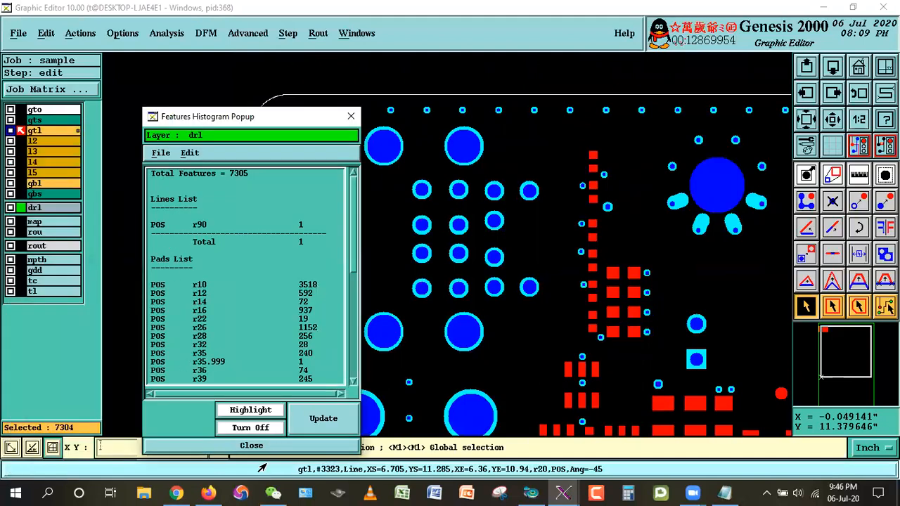
click(253, 446)
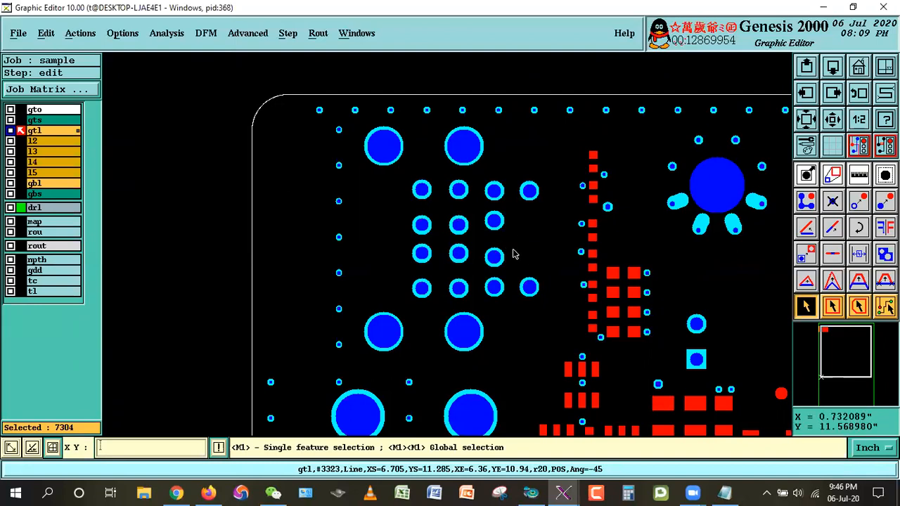
Scan gtl from the upper edge downward for wrongly selected SMD pads or drilled pads missing from the selection
key(Right)
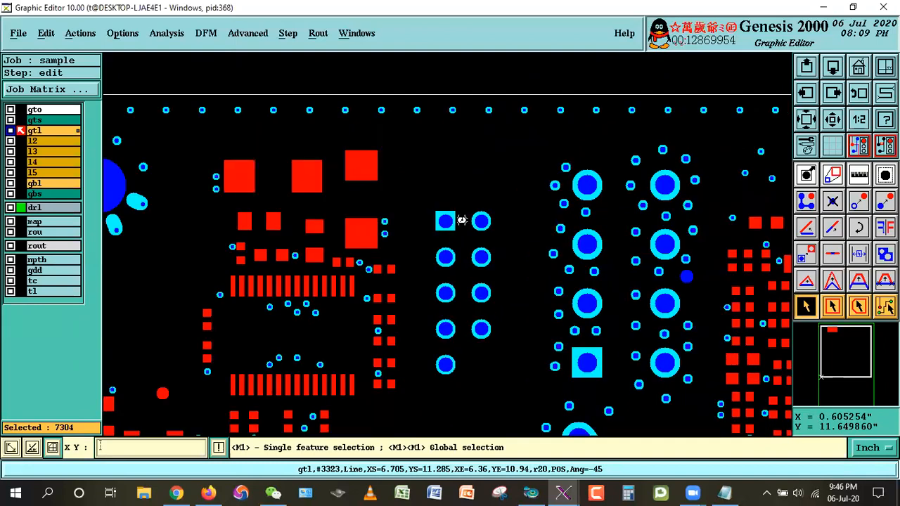
key(Right)
key(Right)
key(Right)
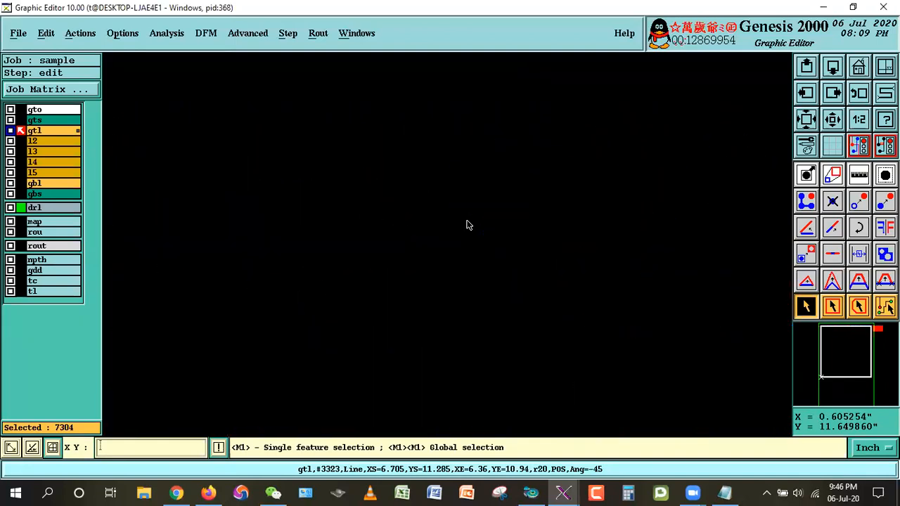
key(Left)
key(Left)
key(Left)
key(Left)
key(Right)
key(Right)
key(Right)
key(Right)
key(Left)
key(Left)
key(Left)
key(Right)
key(Right)
key(Right)
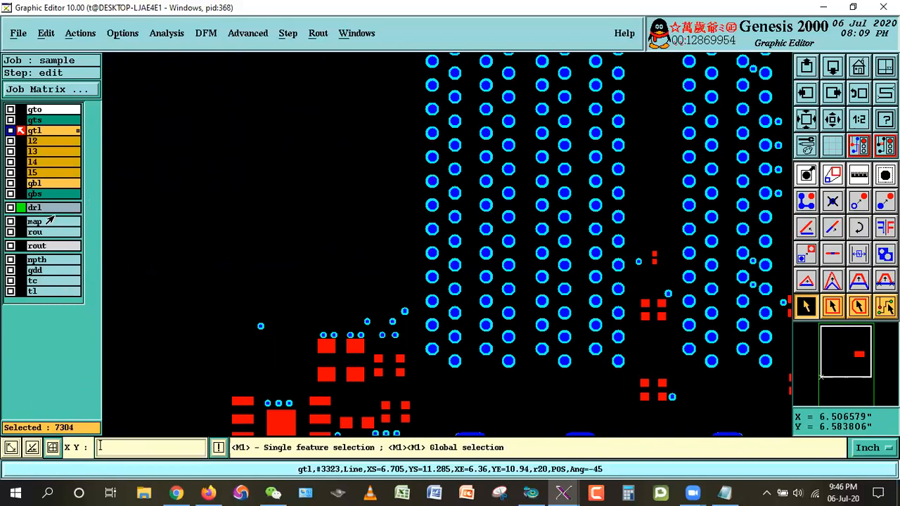
Review drl's features histogram again against the number of selected gtl pads
right_click(50, 209)
click(92, 94)
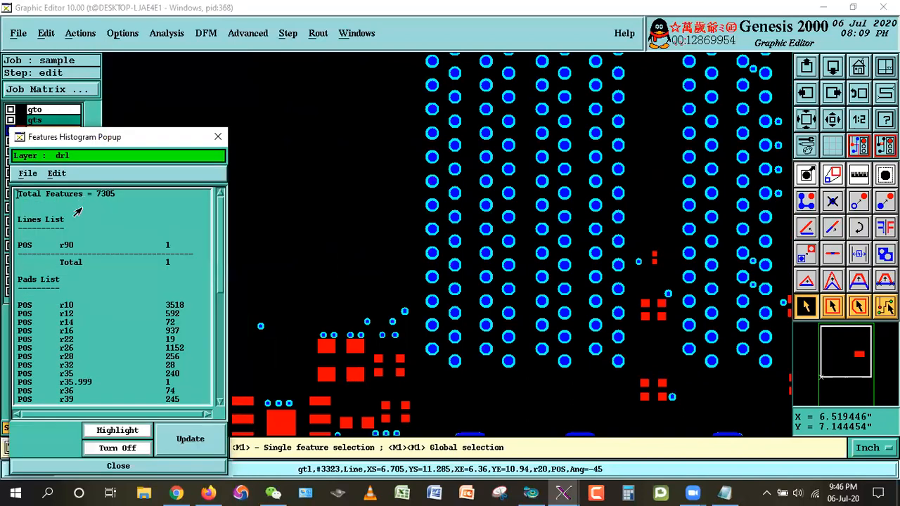
click(101, 467)
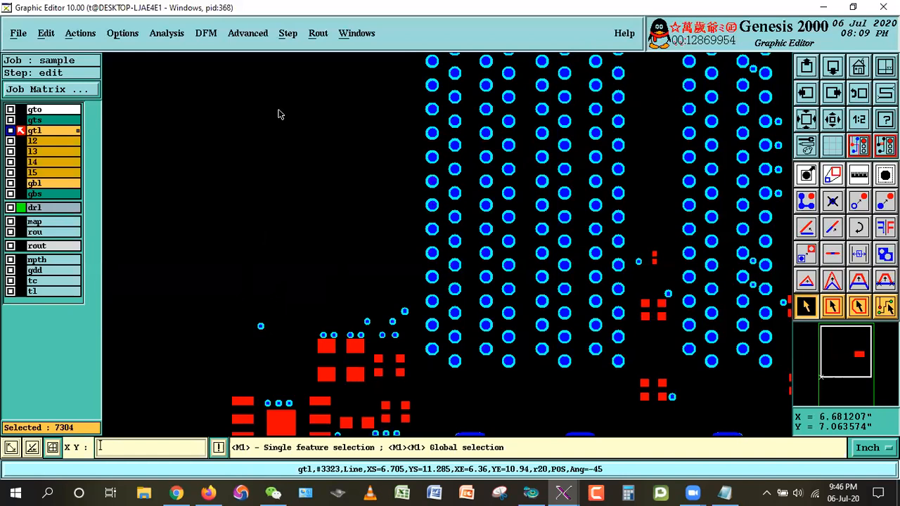
Reverse the selection on gtl and move the selected undrilled SMD pads to a new layer named tp
click(80, 33)
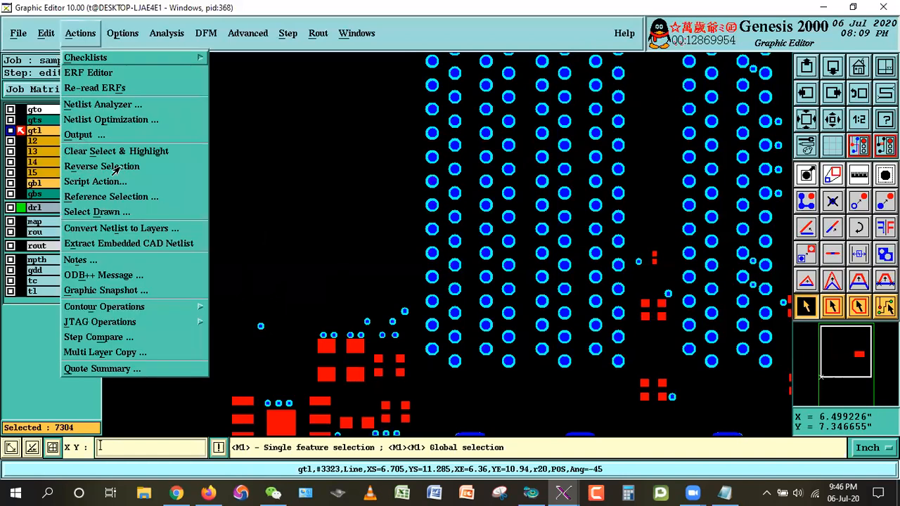
click(113, 166)
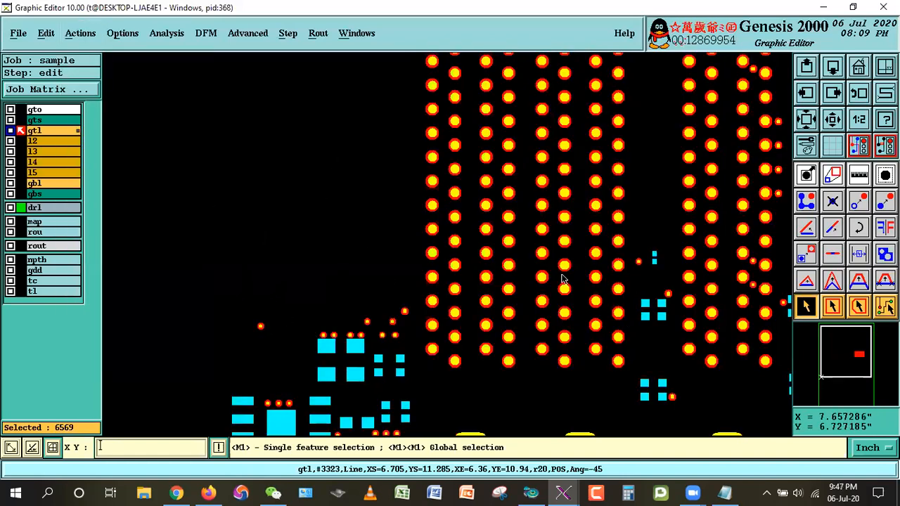
click(44, 33)
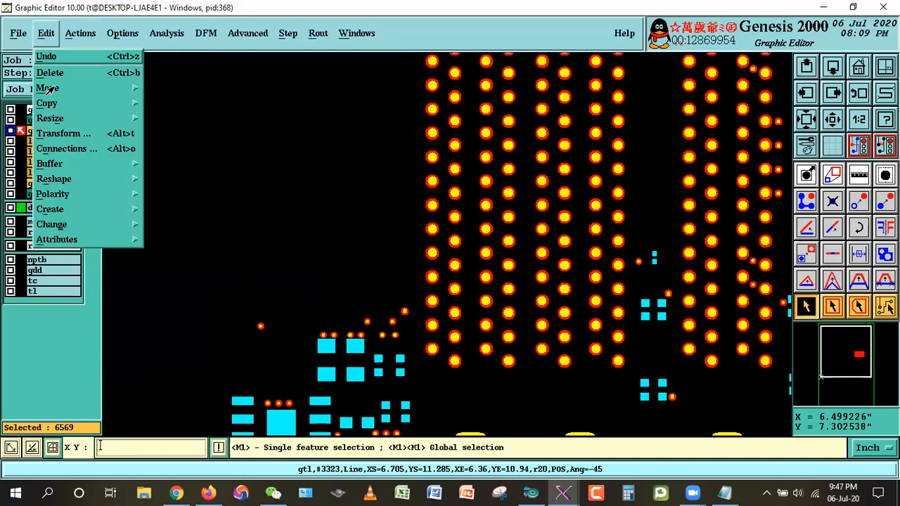
mouse_move(46, 88)
click(166, 106)
double_click(123, 50)
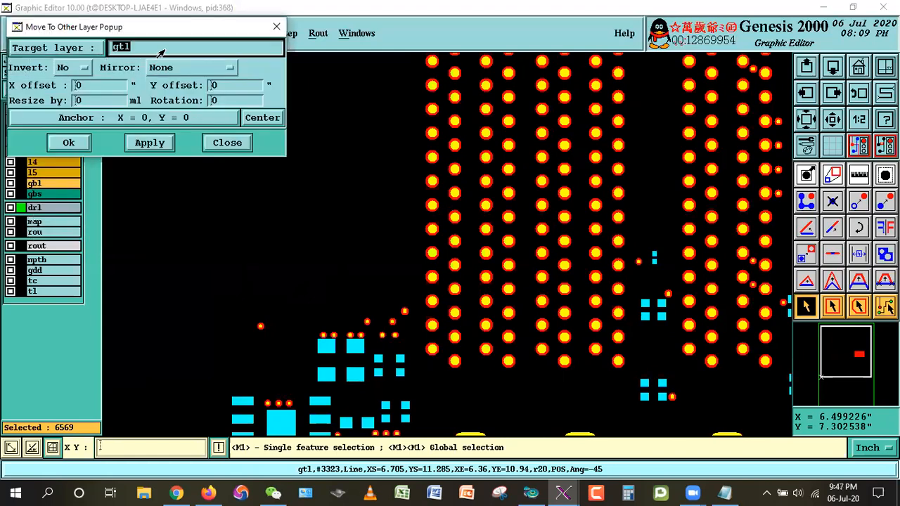
text(t)
click(71, 145)
click(297, 290)
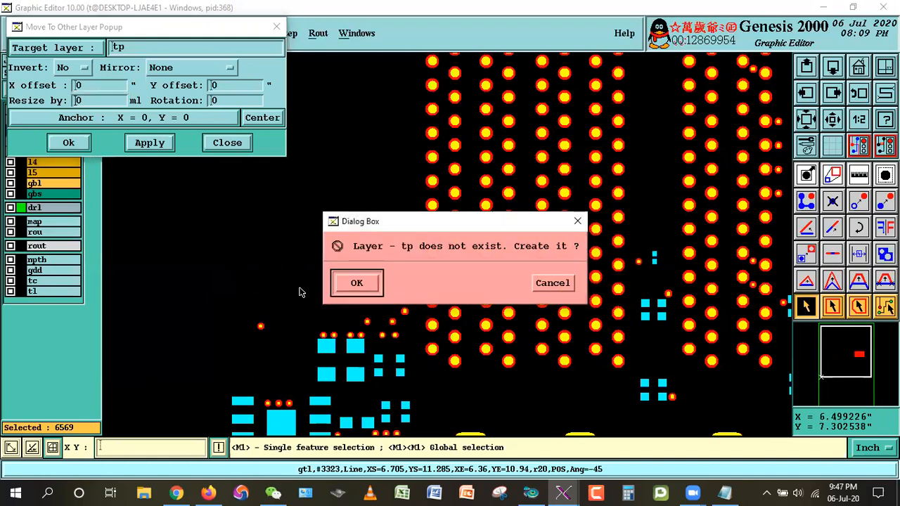
click(354, 283)
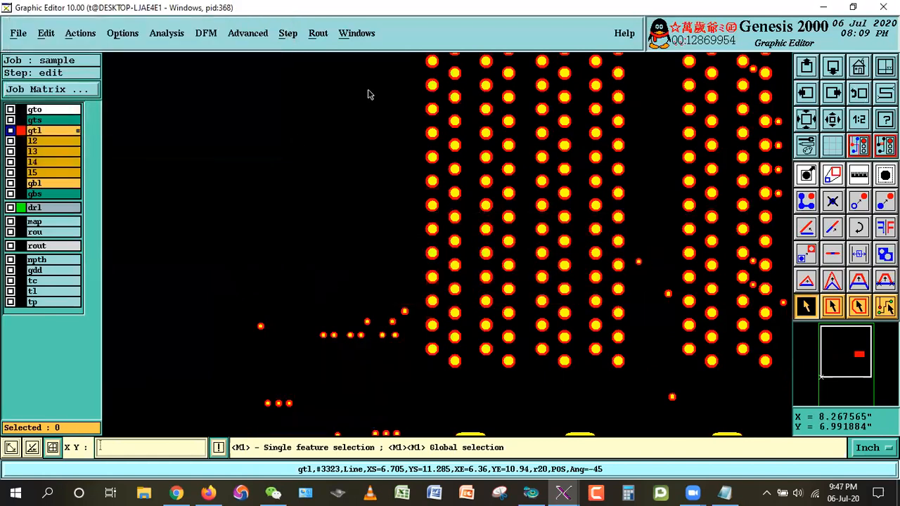
Make drl the work layer in place of gtl and rerun Drill Checks on the features inside the profile
key(Home)
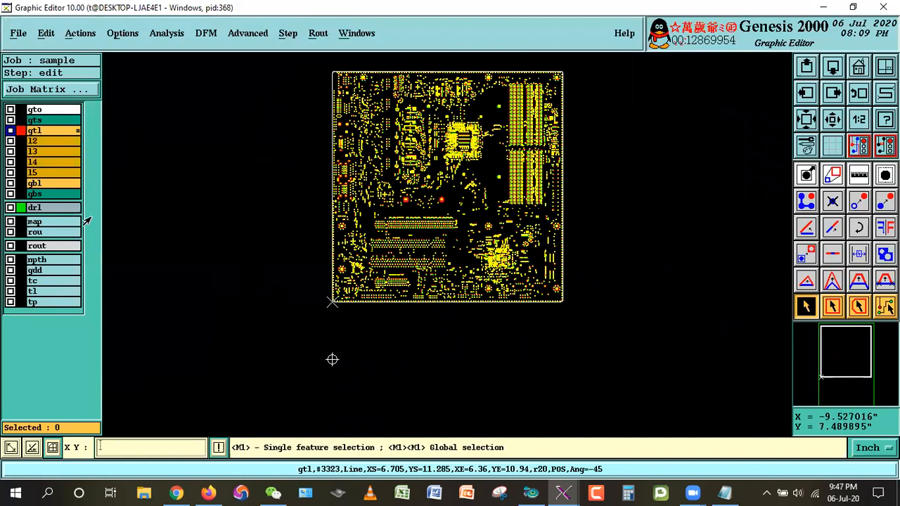
click(37, 129)
click(45, 210)
click(59, 211)
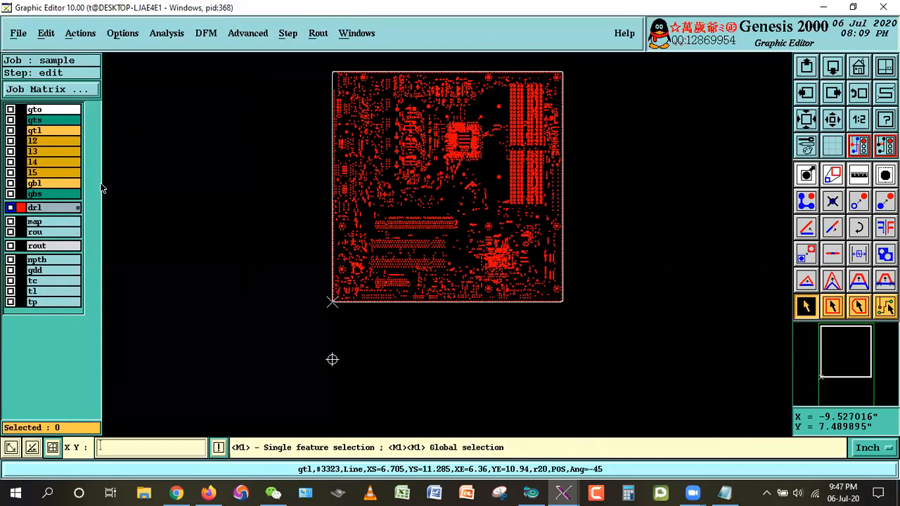
click(166, 34)
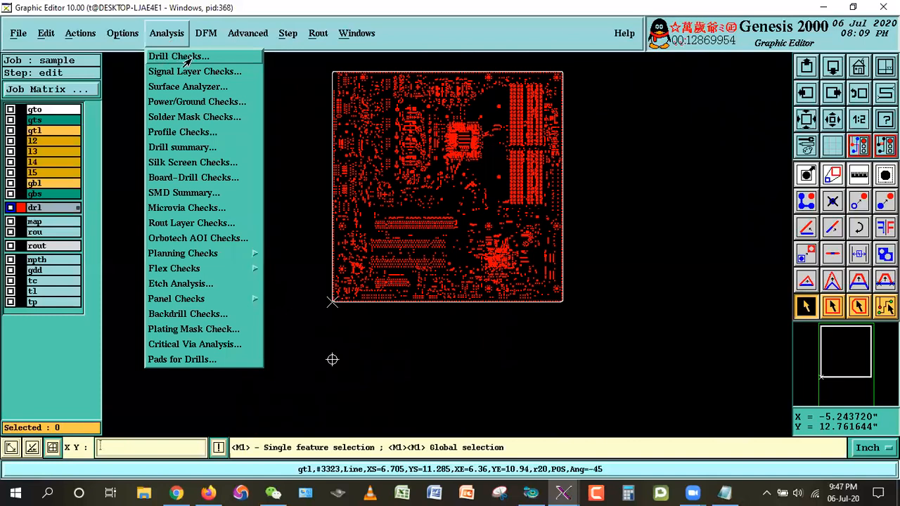
click(190, 62)
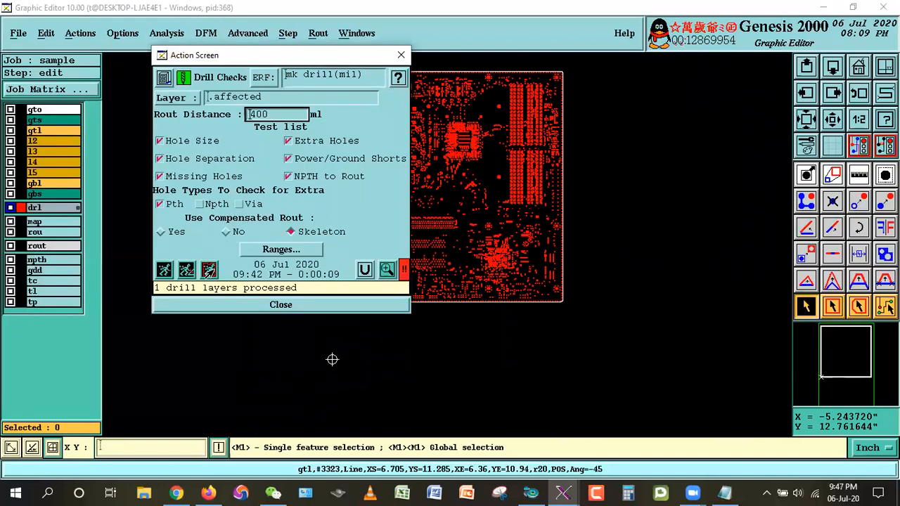
click(209, 270)
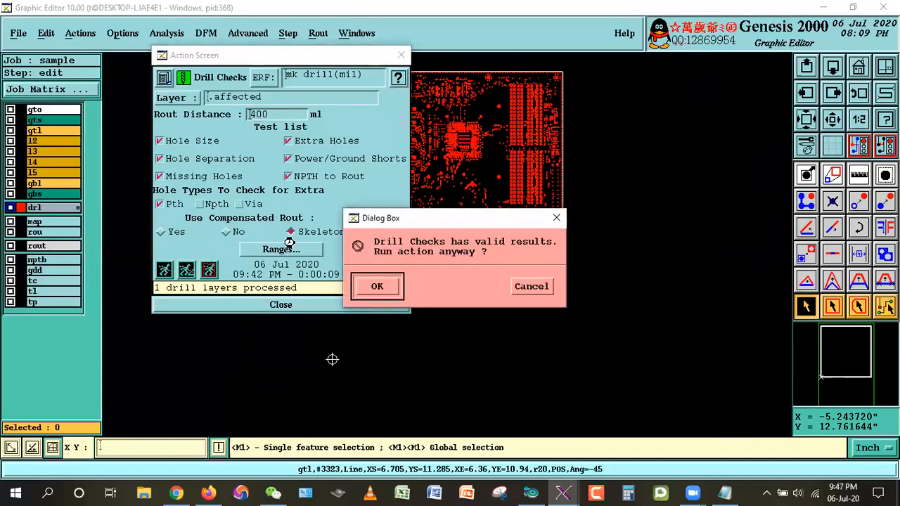
click(374, 285)
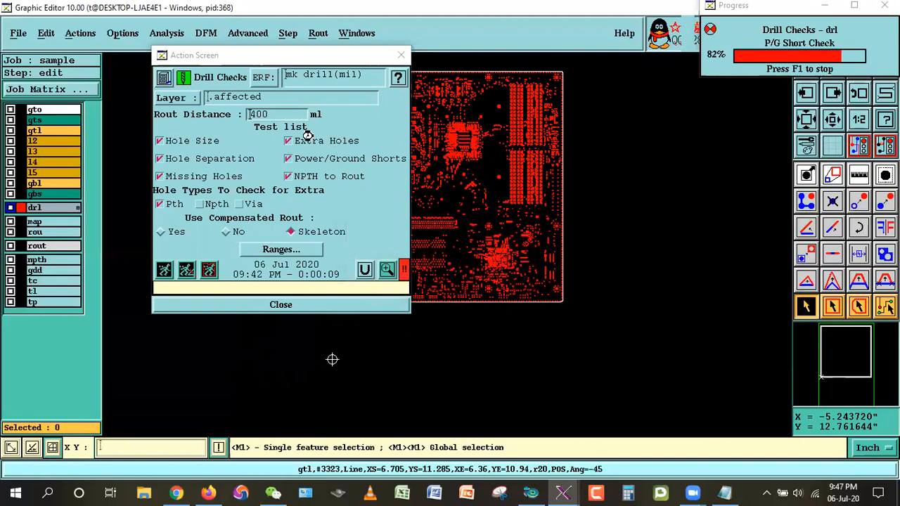
Review the Drill Checks results for drl, examining the Touching Holes category, and close the results viewer
click(167, 36)
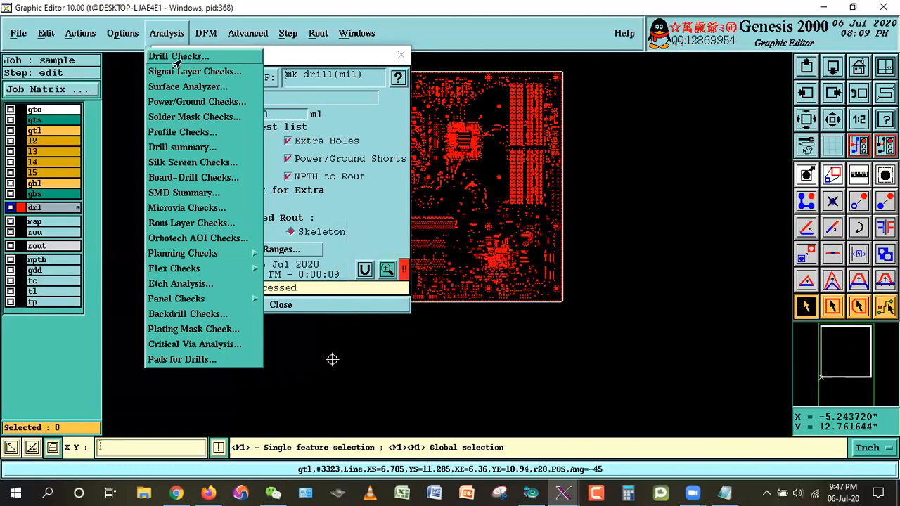
click(301, 70)
drag(371, 57, 495, 64)
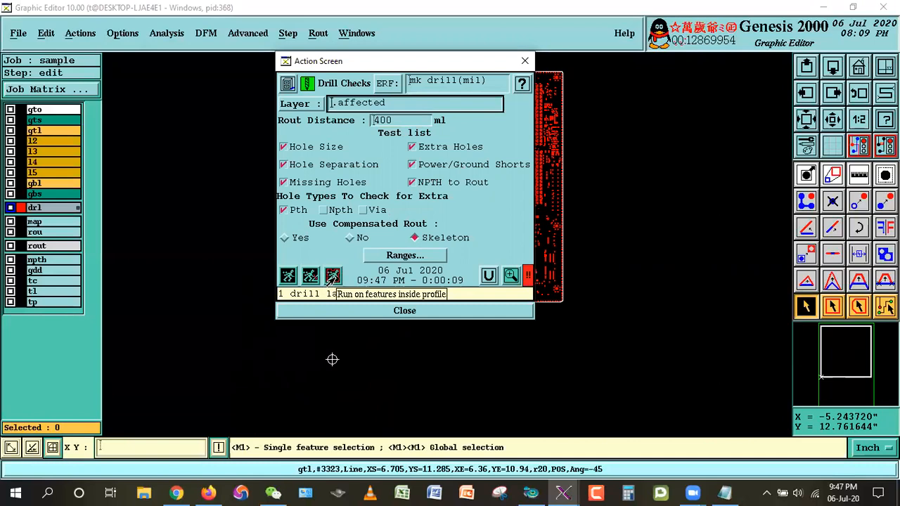
drag(428, 63, 354, 78)
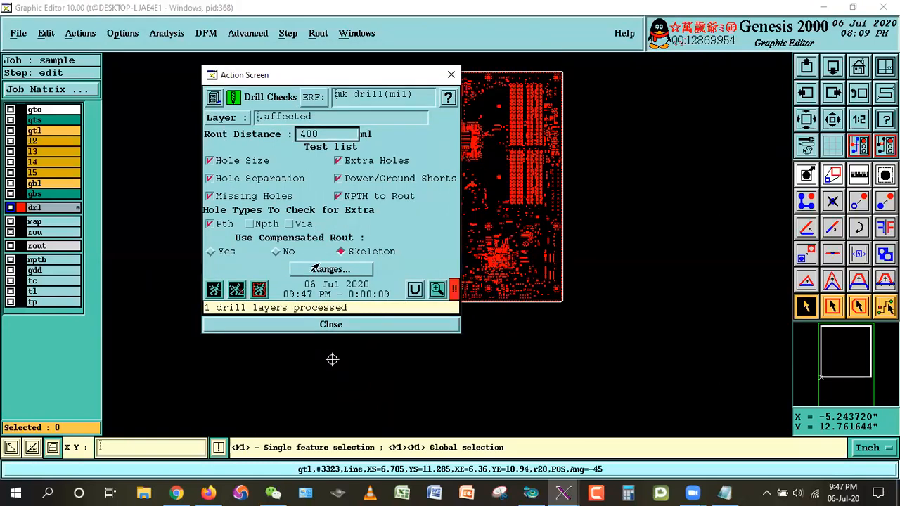
click(437, 289)
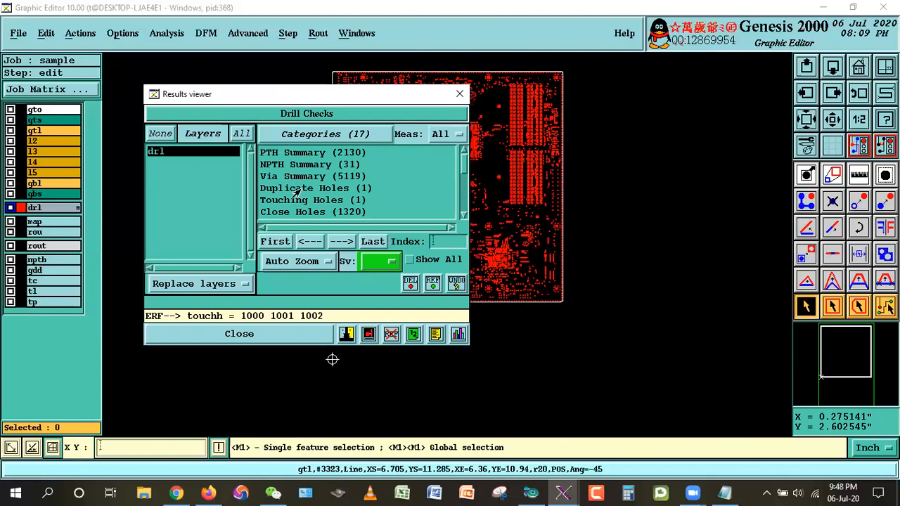
click(307, 201)
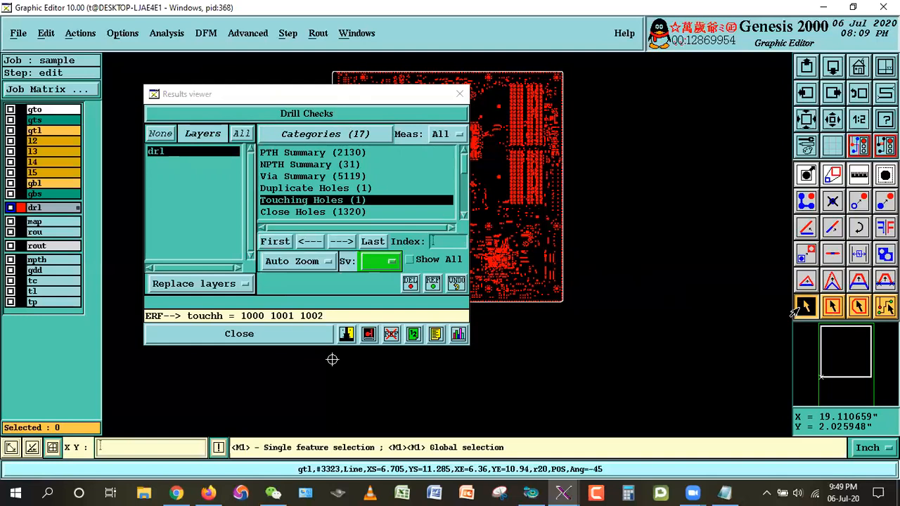
click(226, 335)
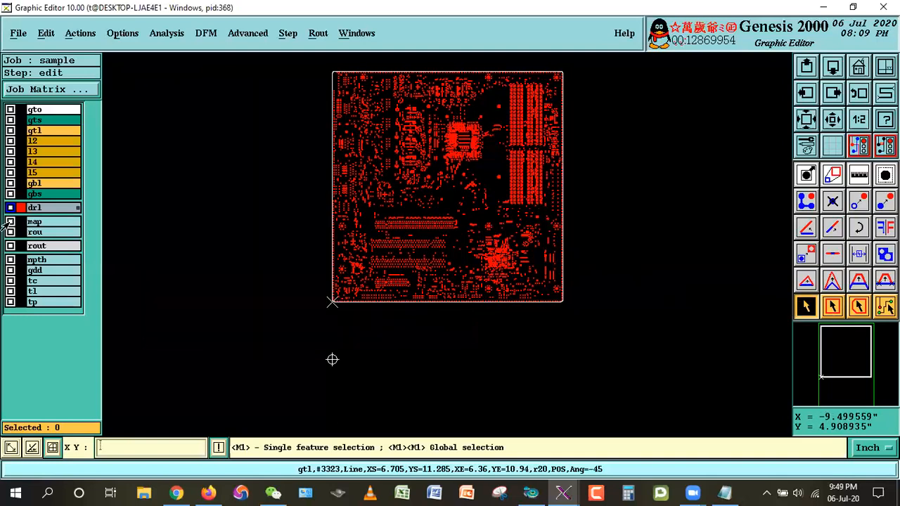
Make gtl the work layer in place of drl and open the analysis checks for it
click(34, 208)
click(34, 131)
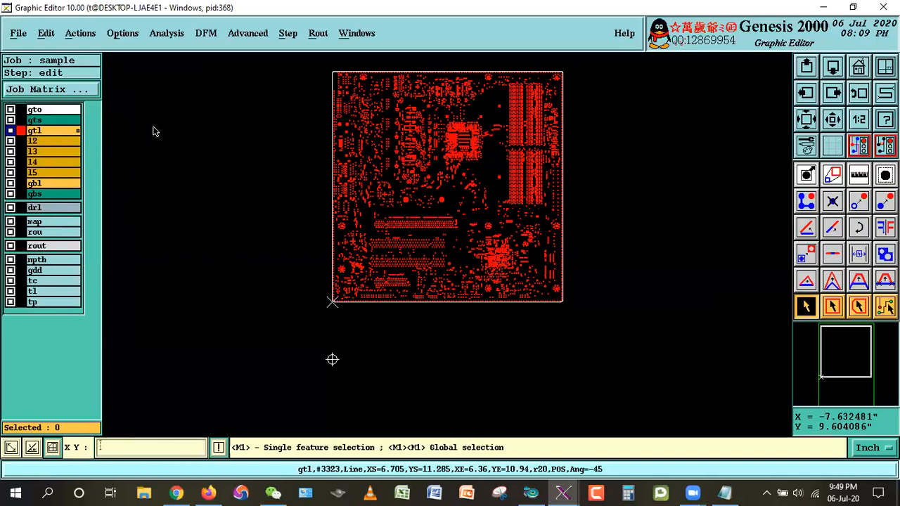
click(166, 34)
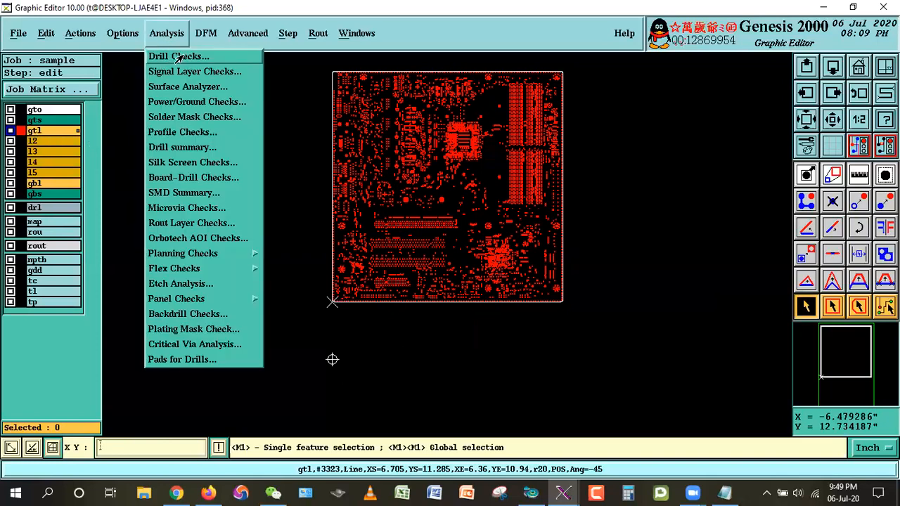
click(804, 314)
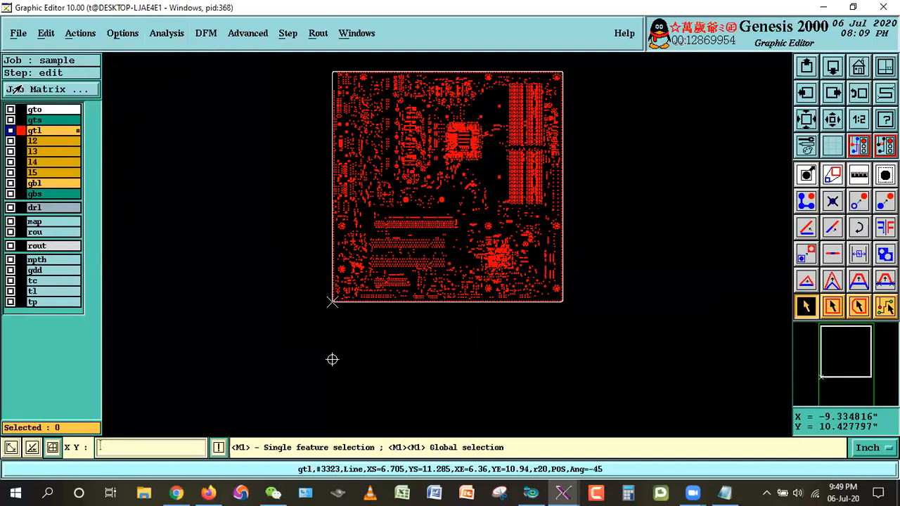
Examine the layer types assigned to drl and gtl in the job matrix, comparing the two layers
click(44, 90)
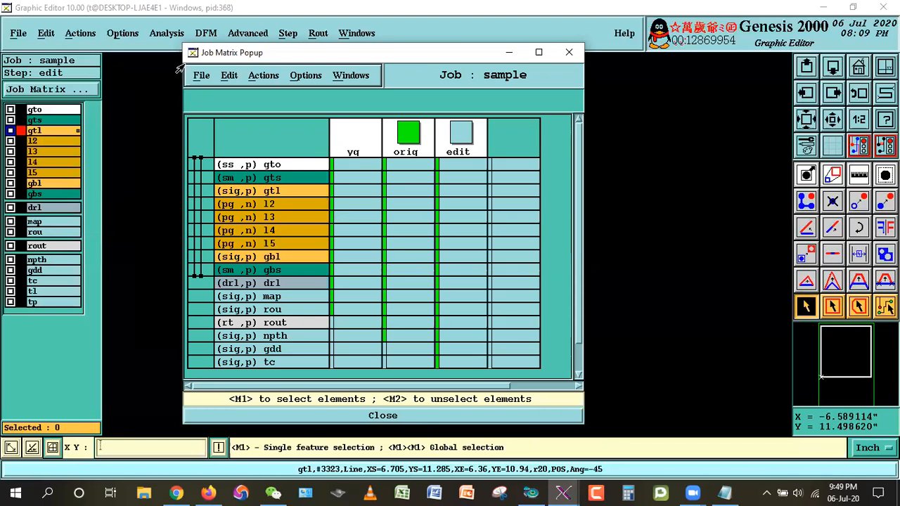
click(163, 33)
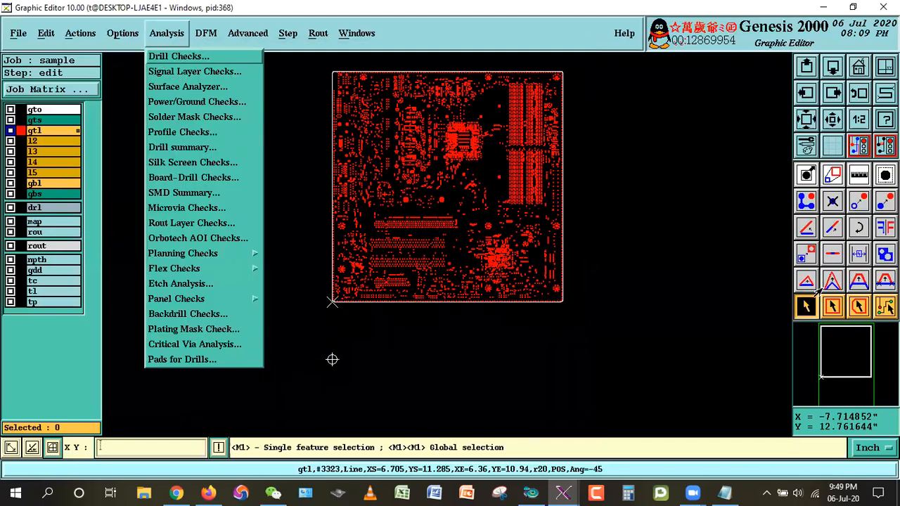
click(795, 304)
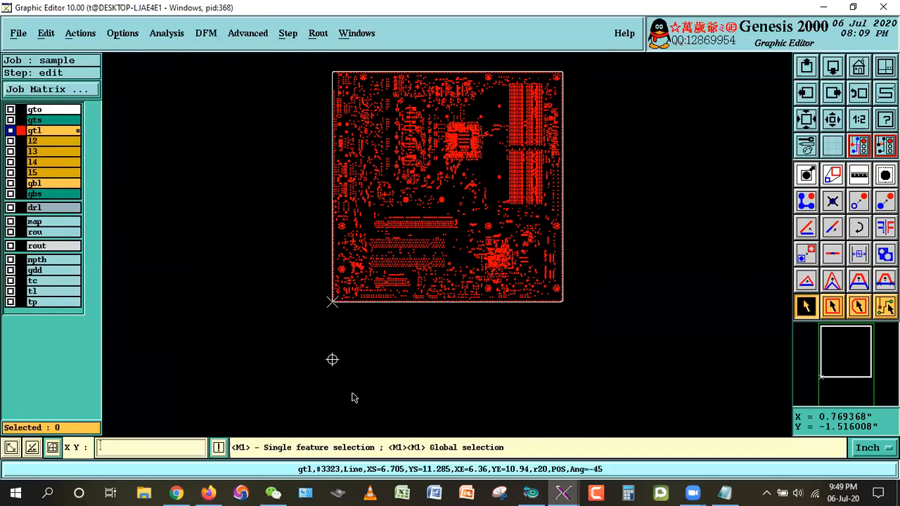
click(30, 91)
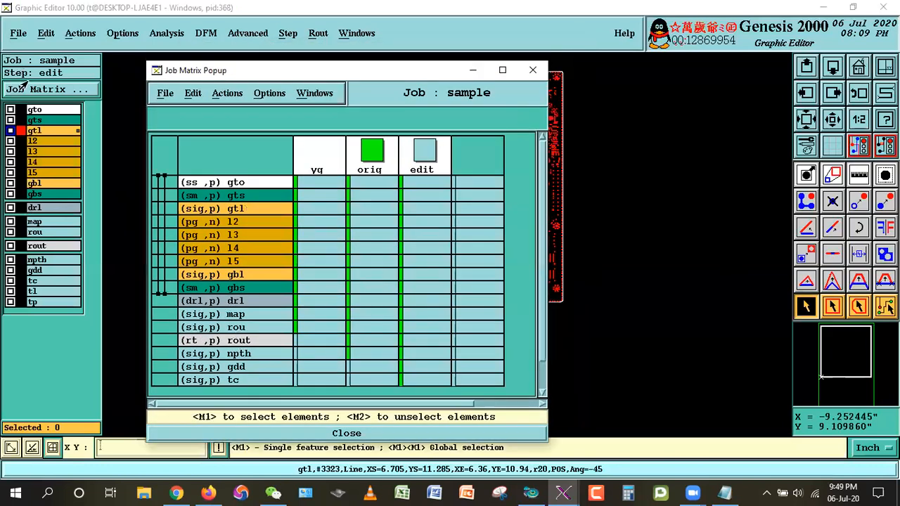
click(226, 296)
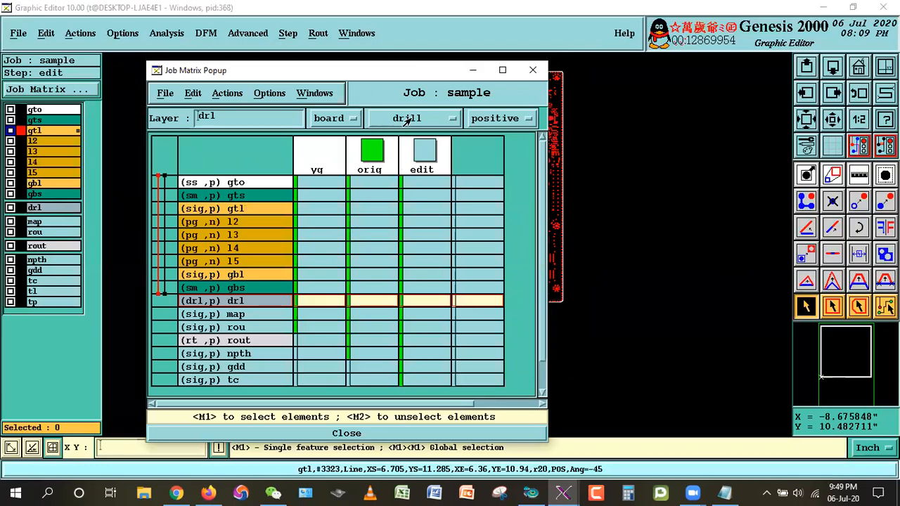
click(228, 209)
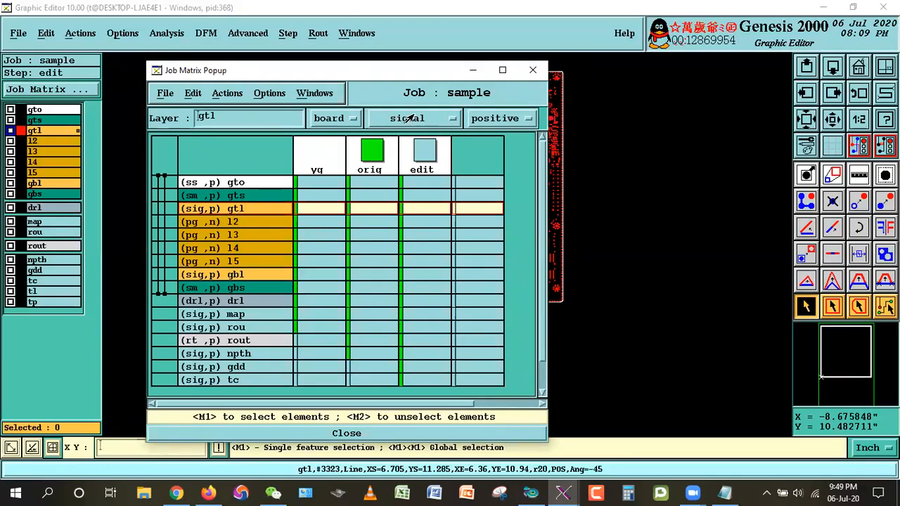
click(232, 301)
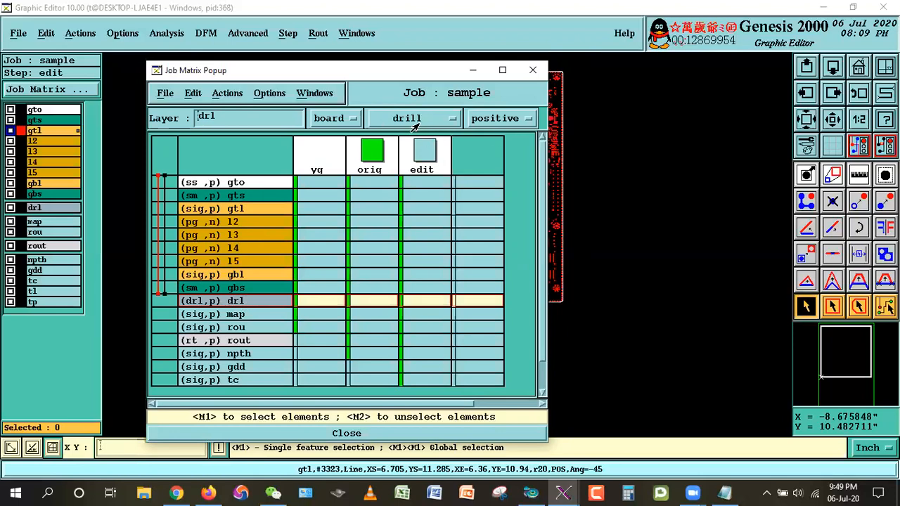
click(235, 209)
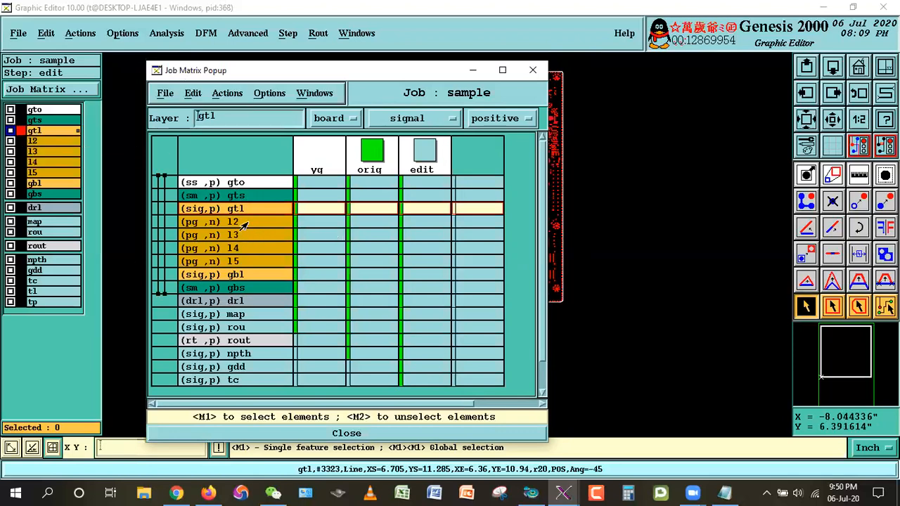
Set gtl's layer type to drill in the job matrix and try Drill Checks on it
click(397, 121)
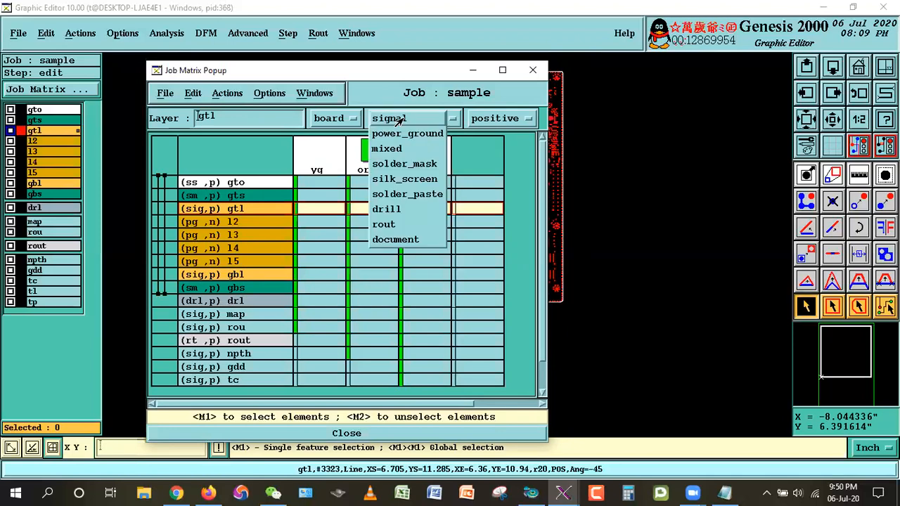
click(381, 209)
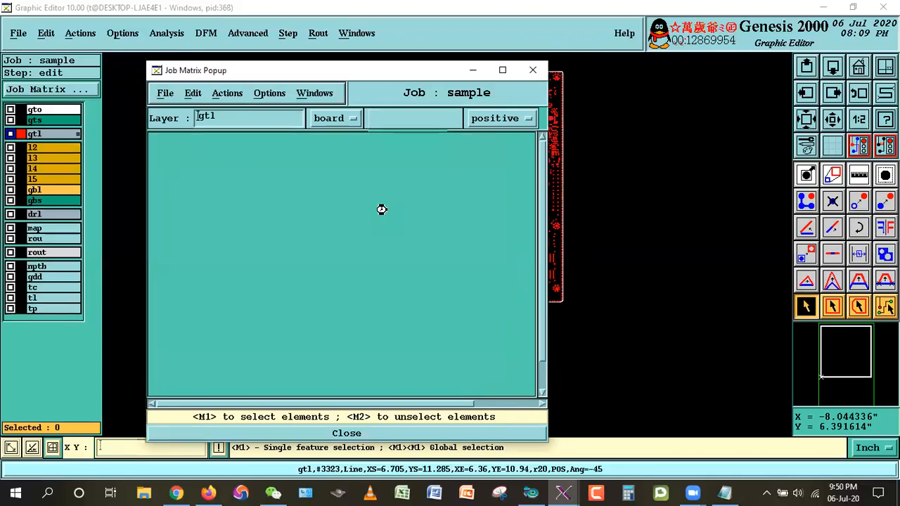
click(166, 33)
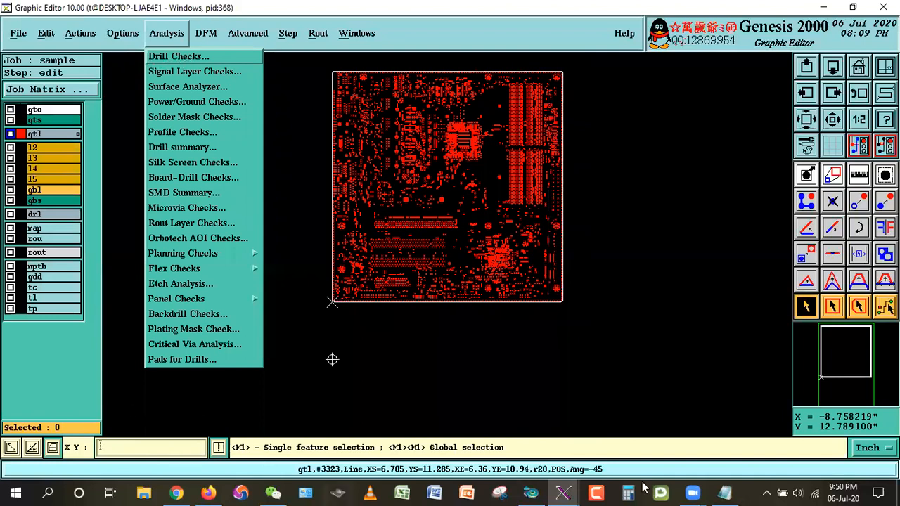
click(568, 492)
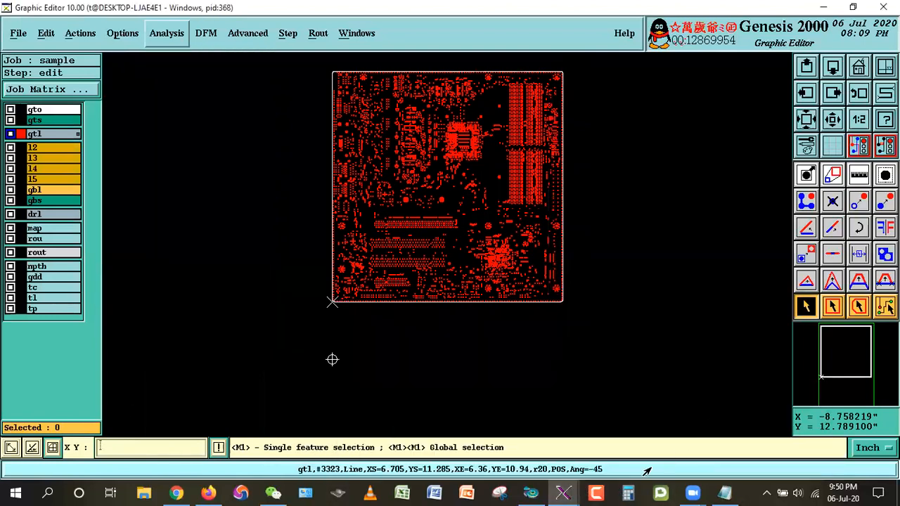
mouse_move(571, 493)
click(769, 443)
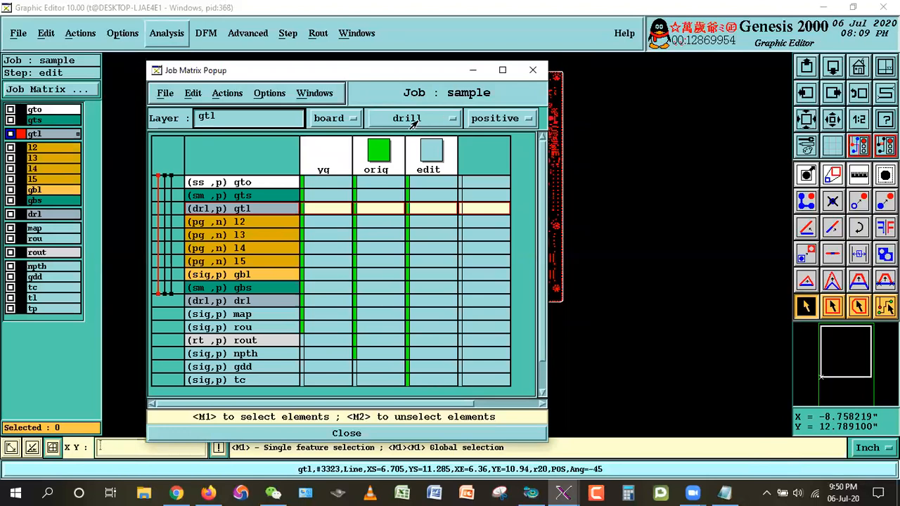
Set drl's context to misc in the job matrix and try Drill Checks again with gtl as work layer
click(239, 301)
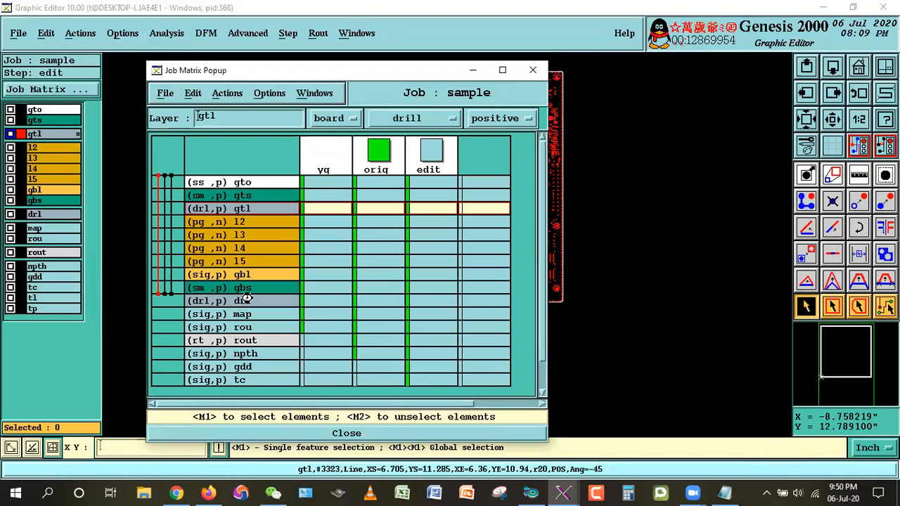
click(325, 134)
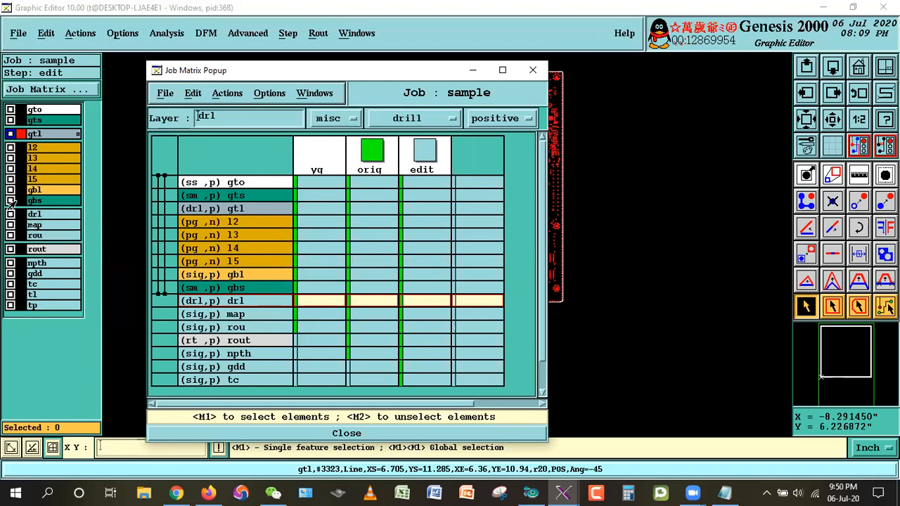
click(166, 33)
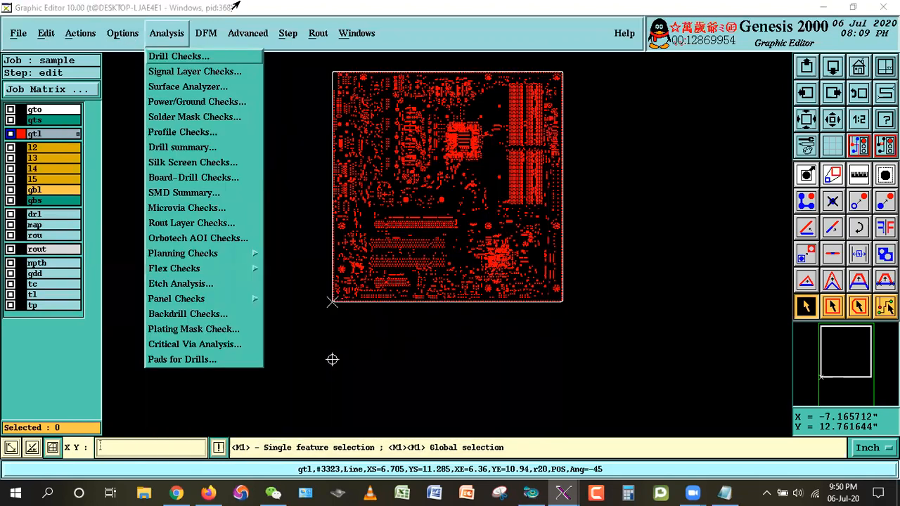
click(694, 305)
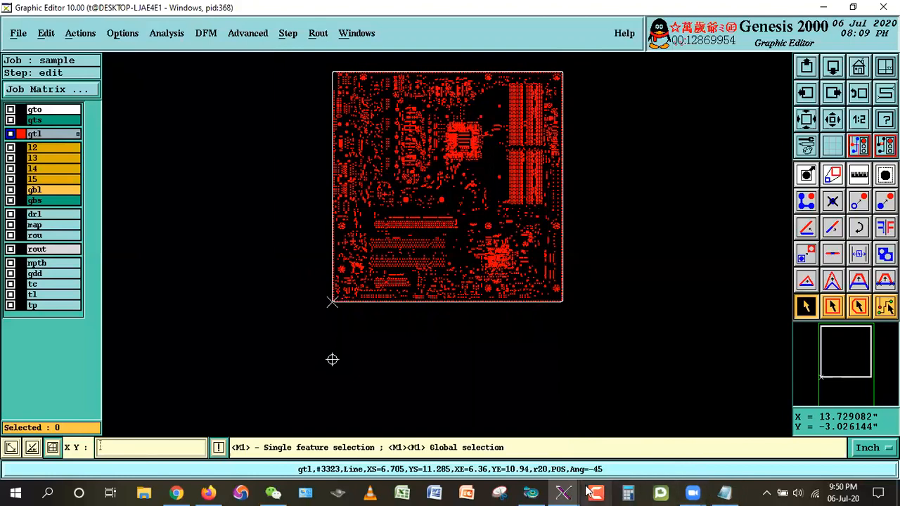
mouse_move(563, 492)
click(808, 436)
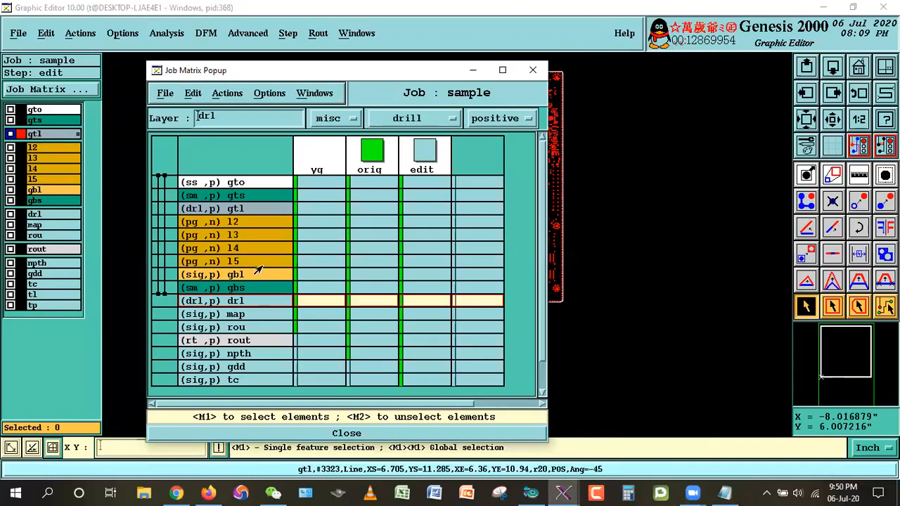
Check gtl's context and type in the job matrix, and open Drill Checks once more to view its layer settings
click(240, 211)
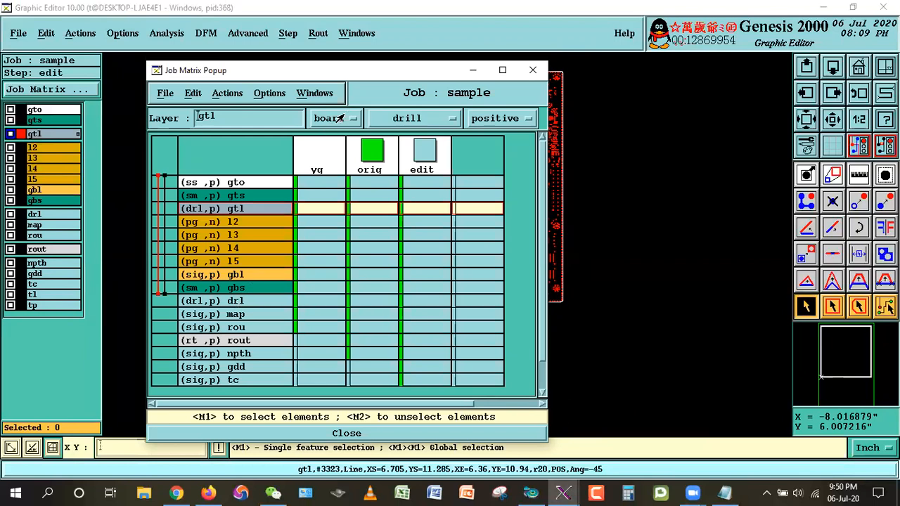
click(167, 34)
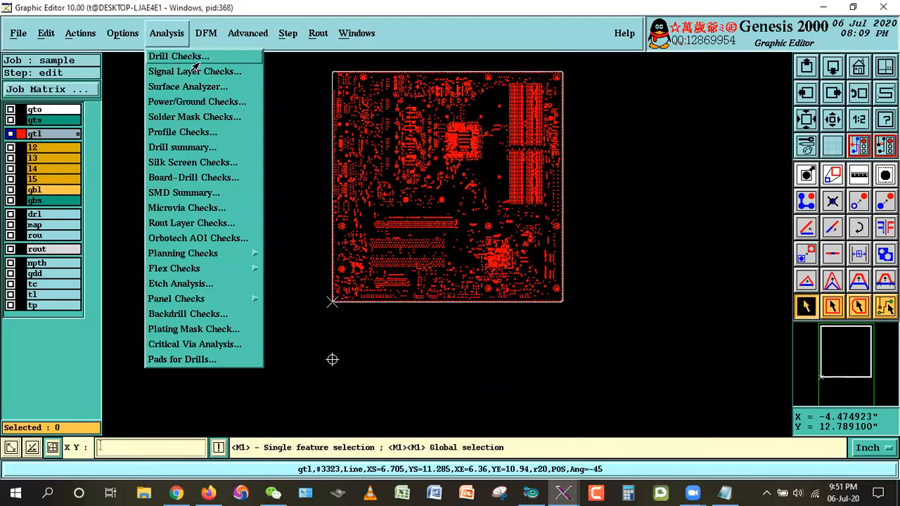
click(813, 309)
click(564, 493)
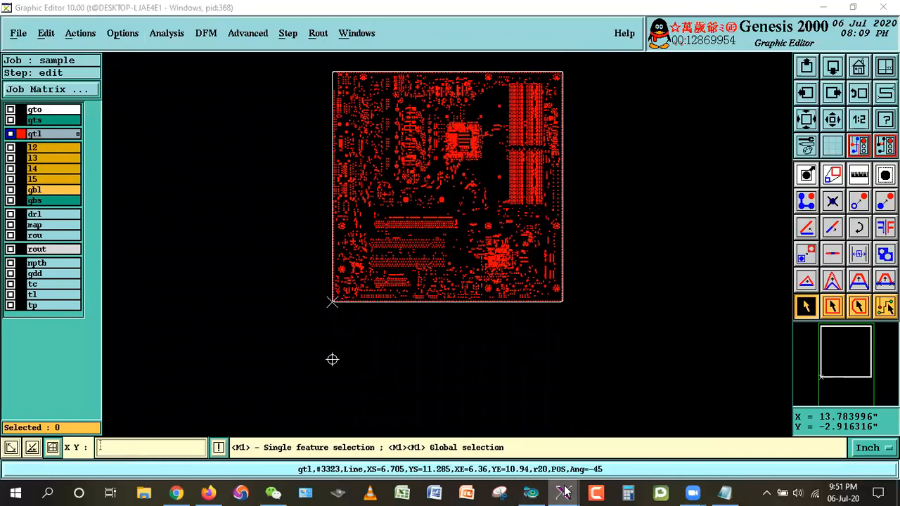
click(805, 435)
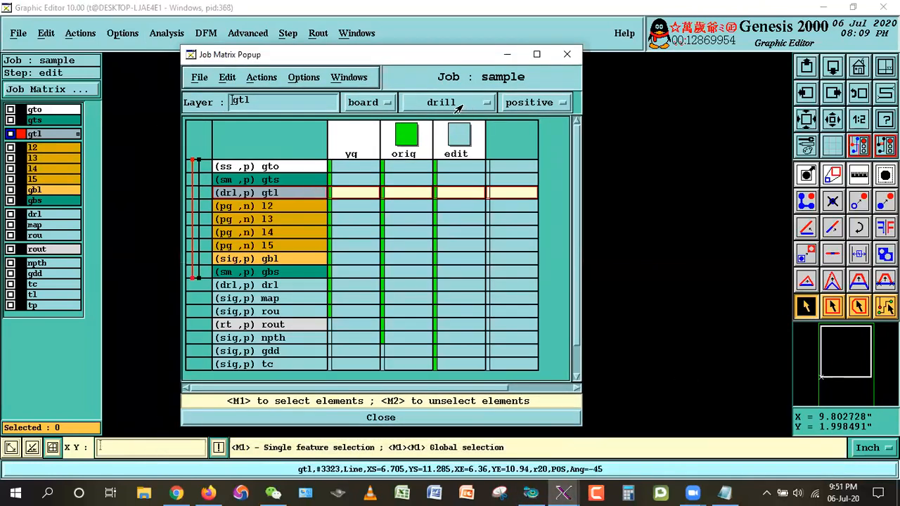
Restore gtl's type to signal and drl's context to board in the job matrix, and close the matrix
click(441, 102)
click(423, 15)
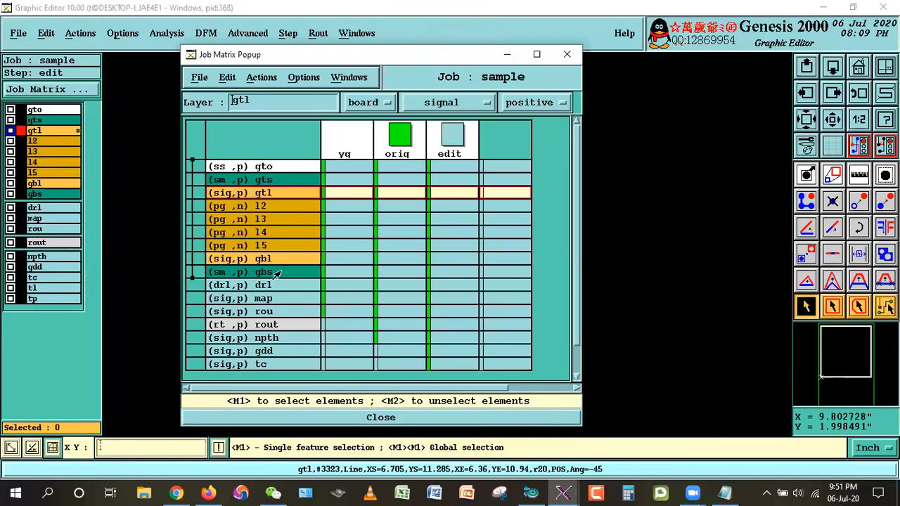
click(260, 286)
click(361, 102)
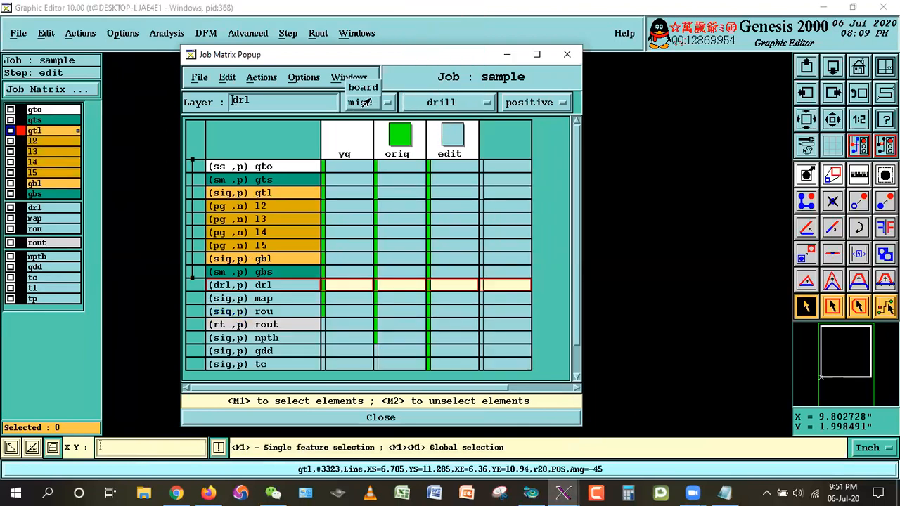
click(361, 87)
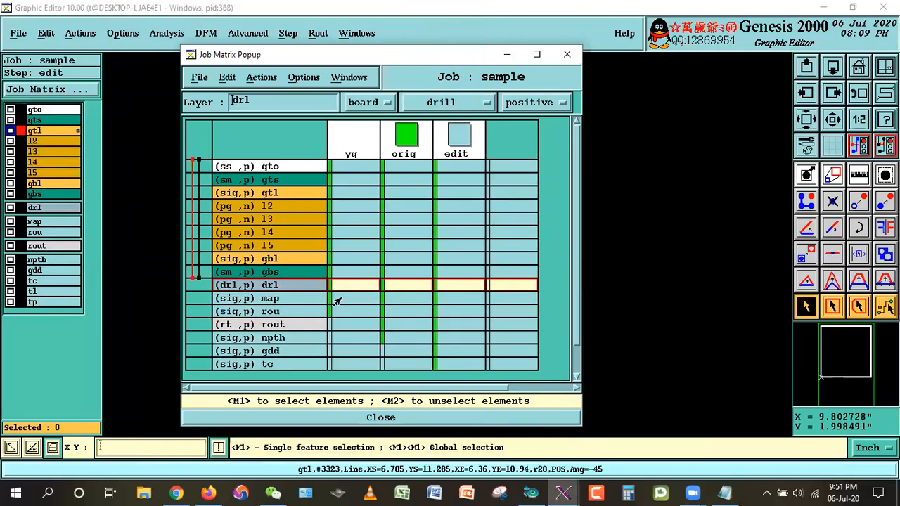
click(362, 416)
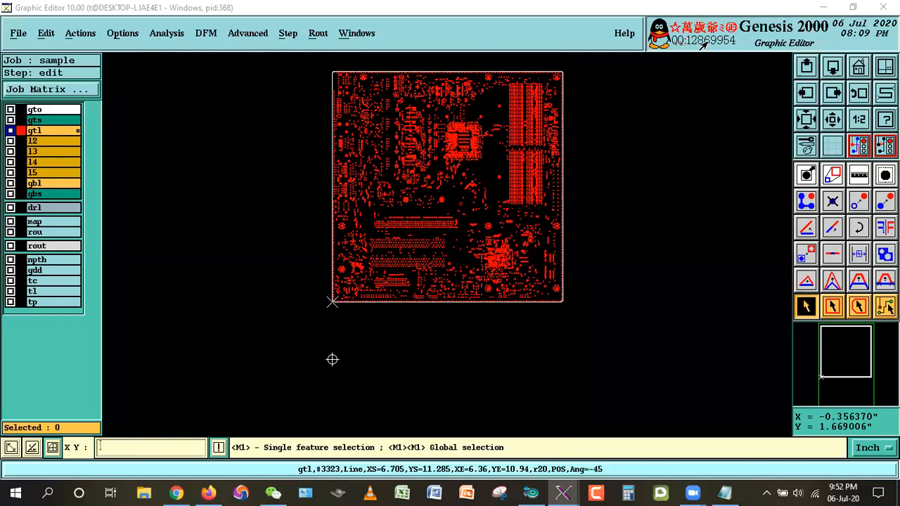
click(75, 33)
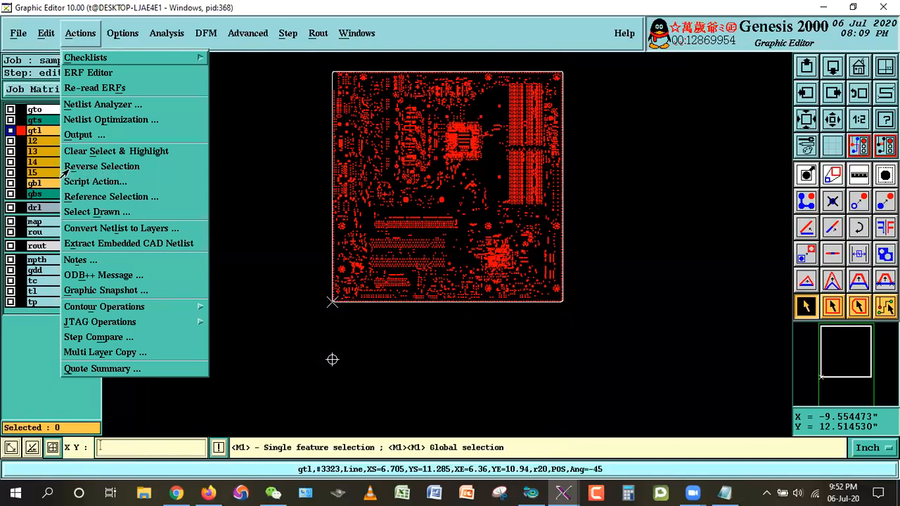
click(342, 30)
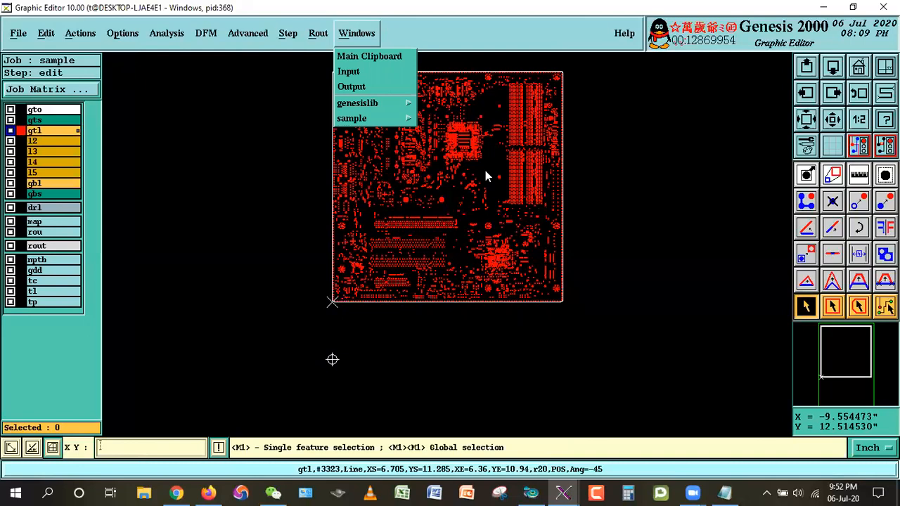
click(192, 287)
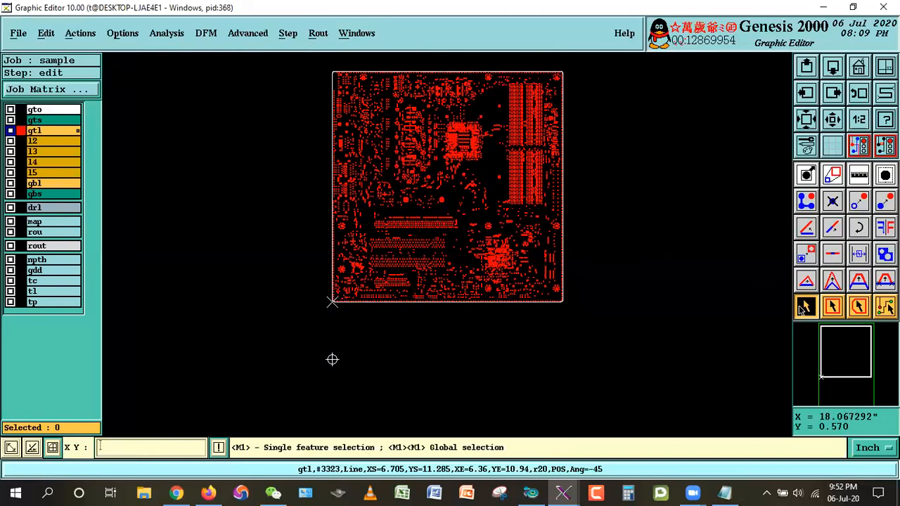
Switch to the Outer Layer Steps.txt notes in Notepad and highlight step 05 about moving Tin pads from gtl to tp
key(alt+Tab)
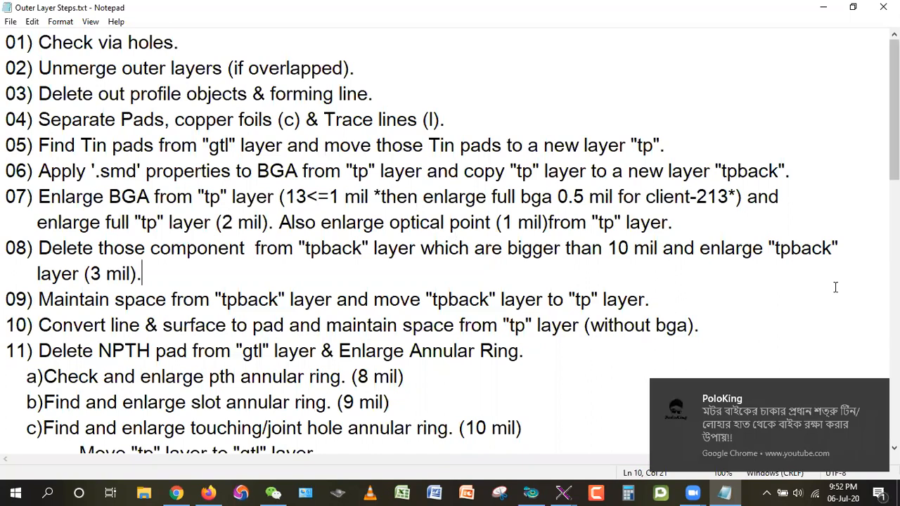
click(879, 494)
click(855, 421)
click(422, 119)
click(446, 123)
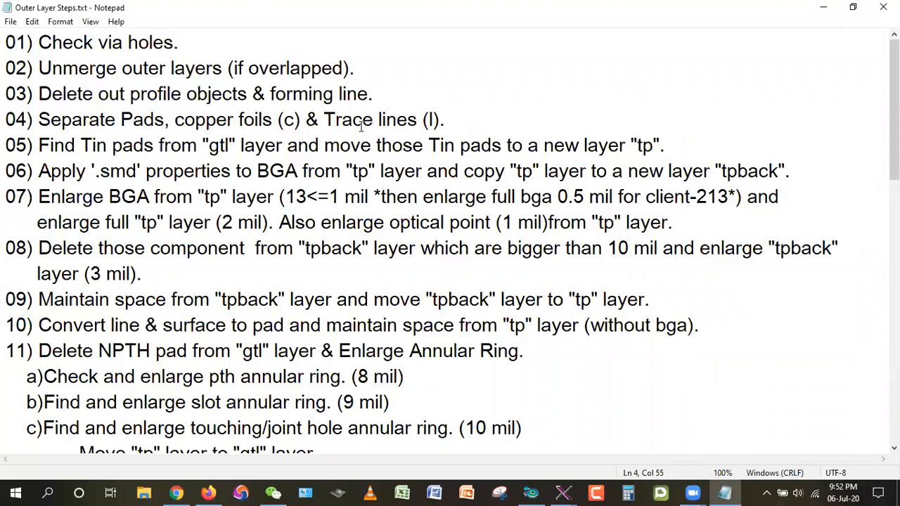
drag(39, 145, 664, 145)
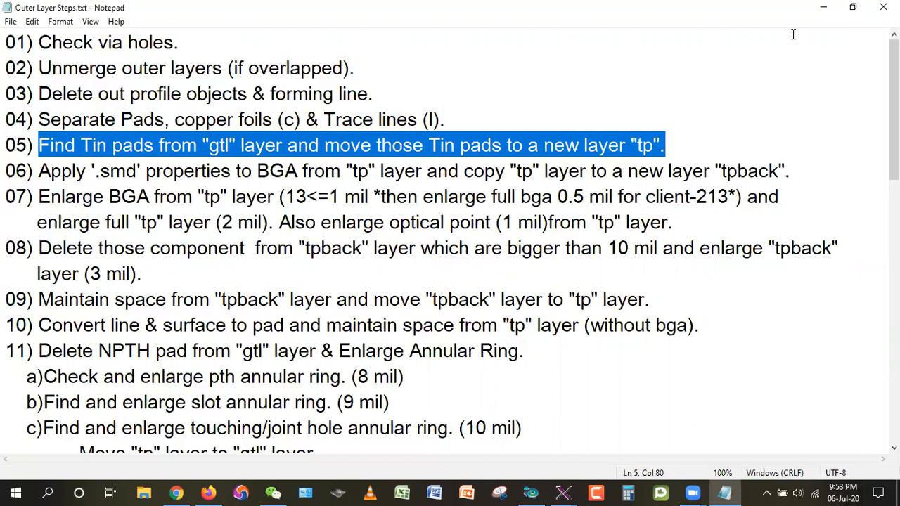
Switch to the Genesis Graphic Editor and display the tp layer on its own to examine its pads
key(alt+Tab)
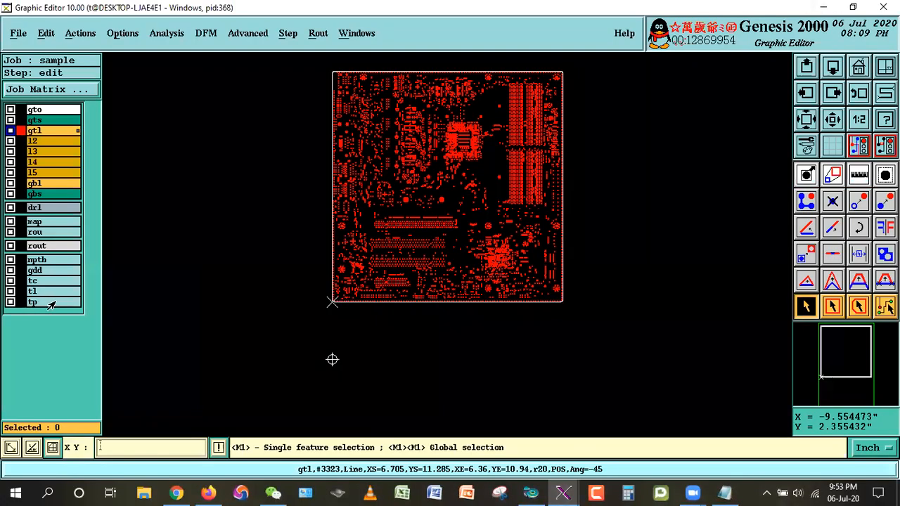
click(49, 301)
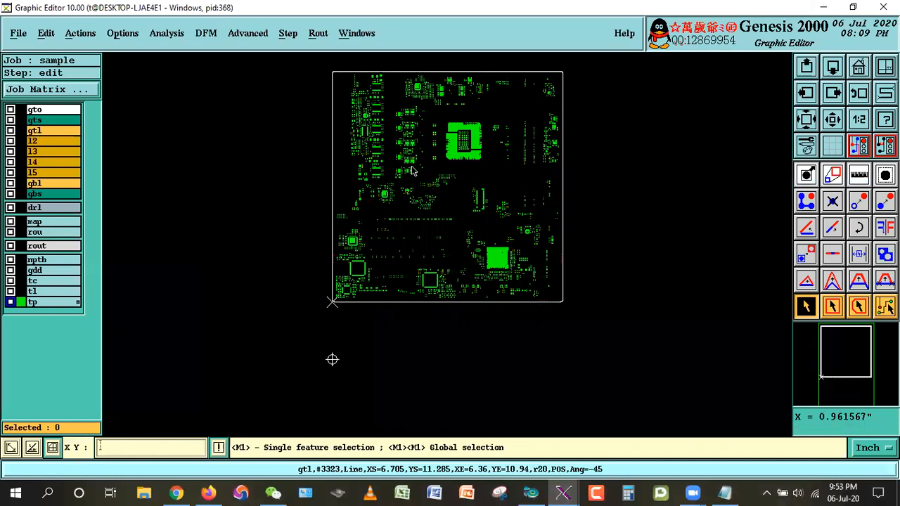
click(22, 303)
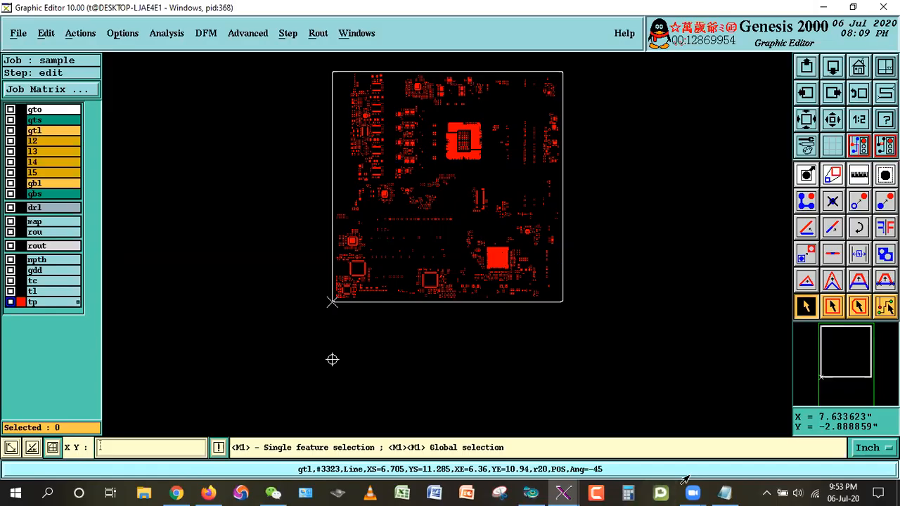
Switch to the Outer Layer Steps.txt notes, highlight step 05 about moving Tin pads to tp, and return to the Graphic Editor
click(723, 492)
click(180, 223)
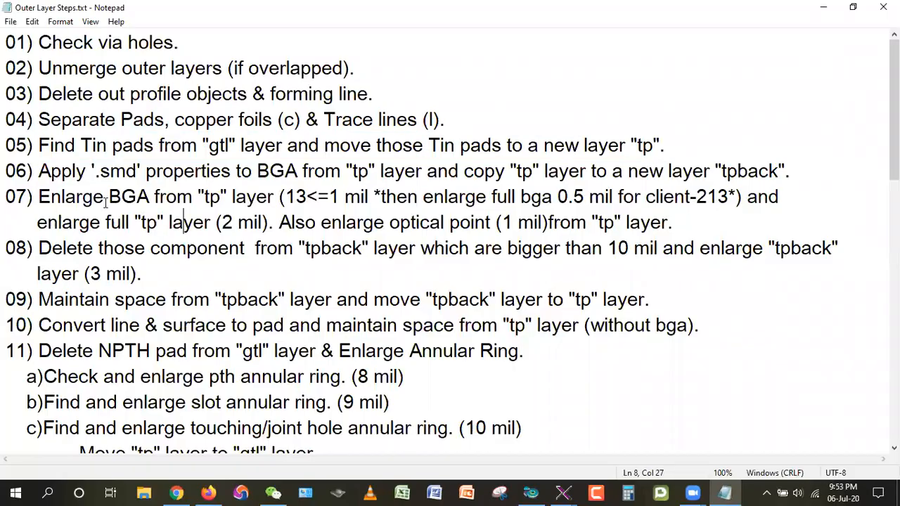
drag(7, 146, 696, 141)
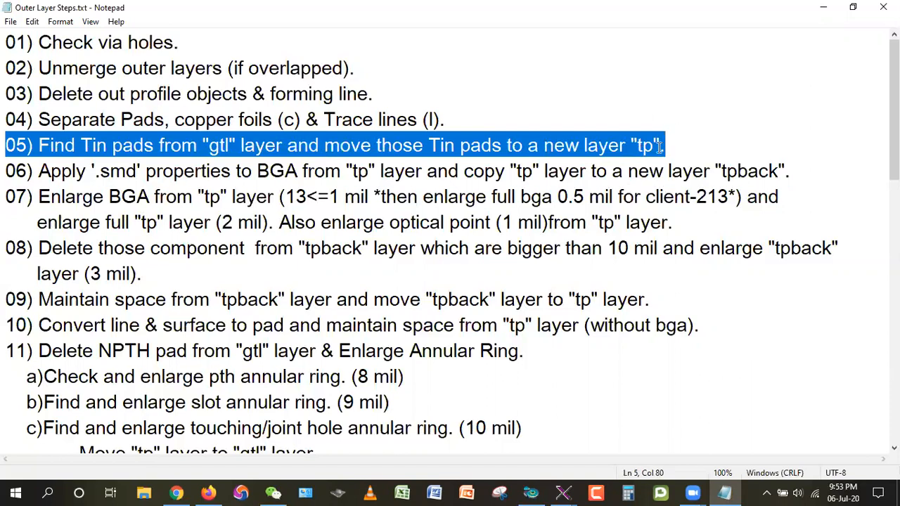
click(706, 121)
click(824, 7)
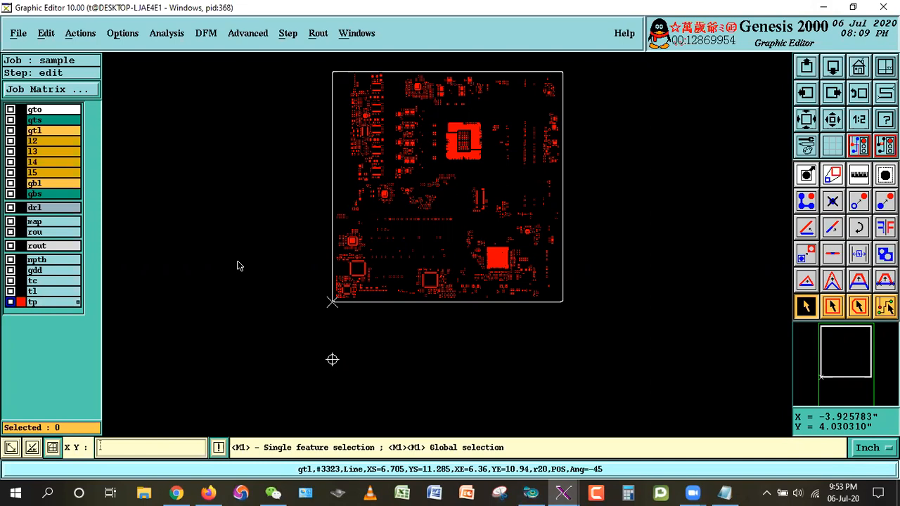
Hide the tp layer and display only the gtl layer
click(33, 302)
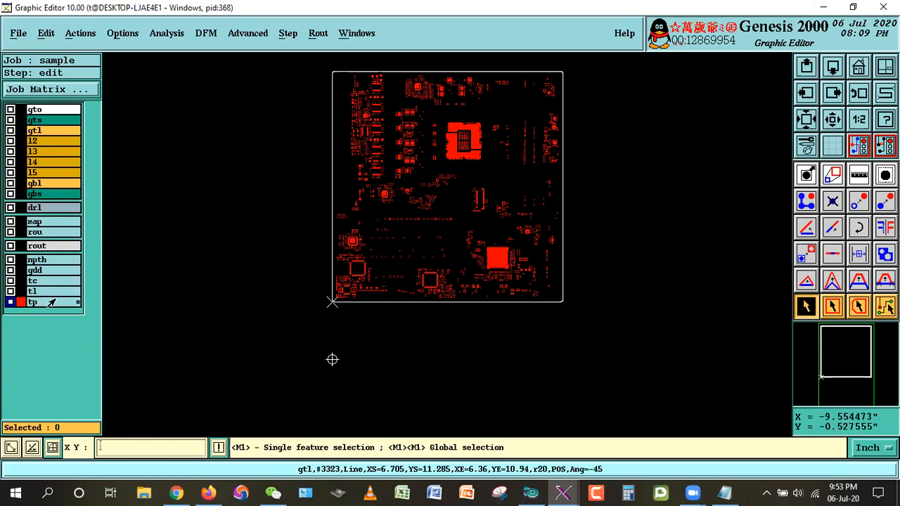
click(800, 307)
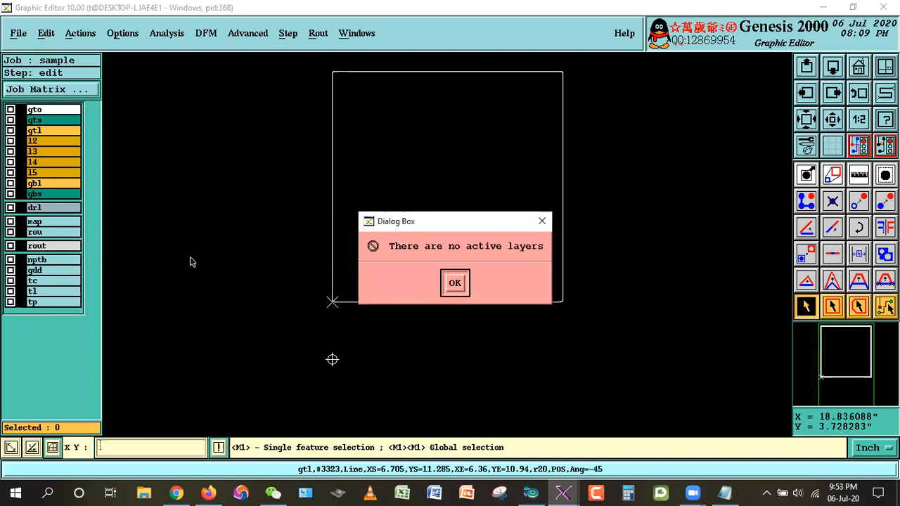
click(455, 283)
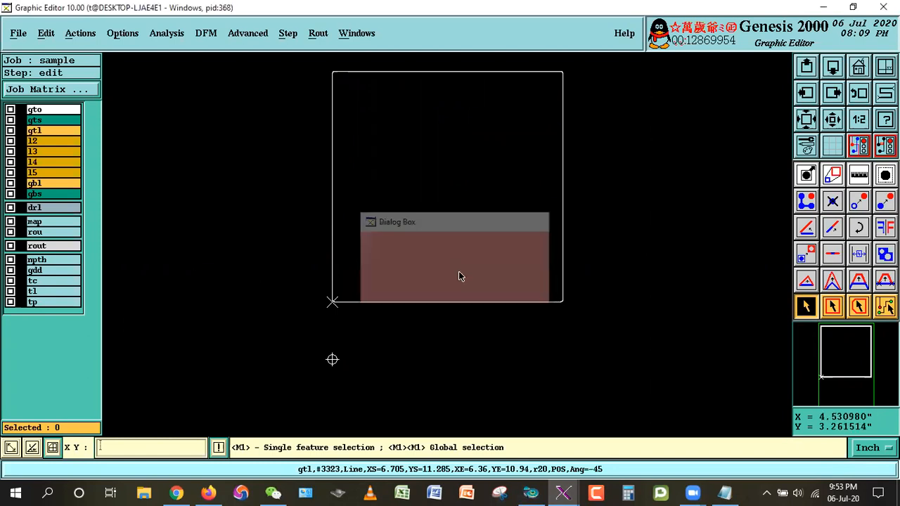
click(33, 130)
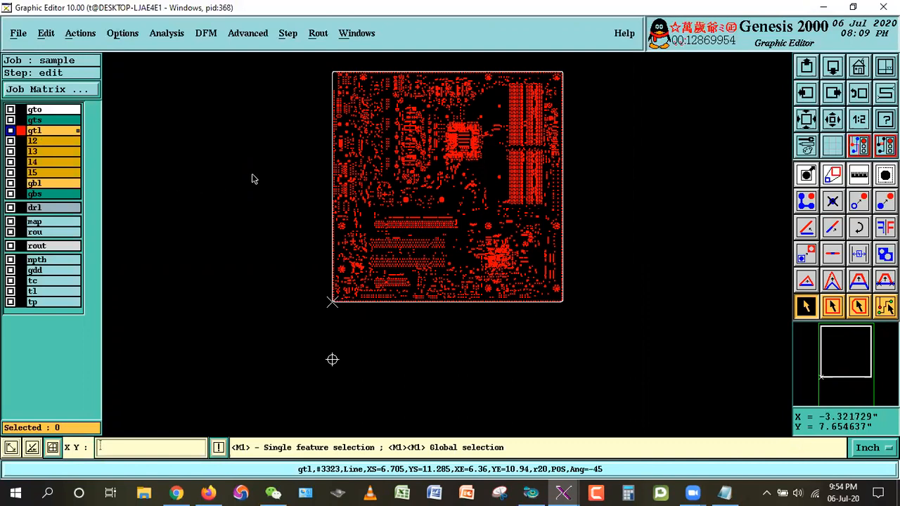
Open Reference Selection to view its Touch mode and drl reference settings, close it, and display gtl again
click(80, 33)
click(99, 195)
drag(98, 28, 218, 57)
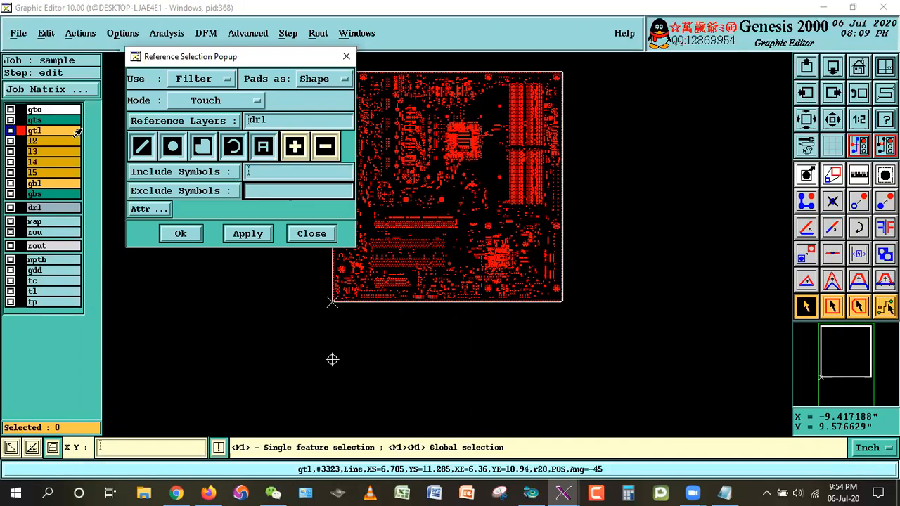
click(48, 132)
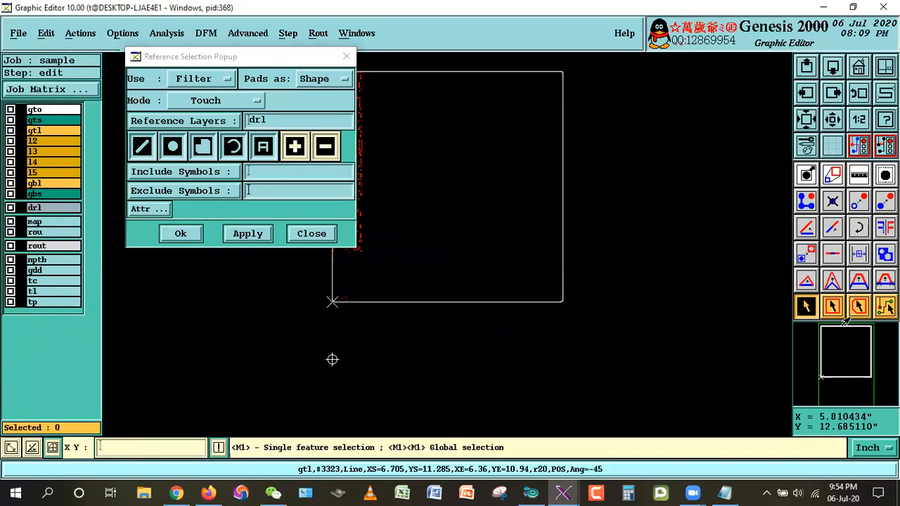
click(312, 234)
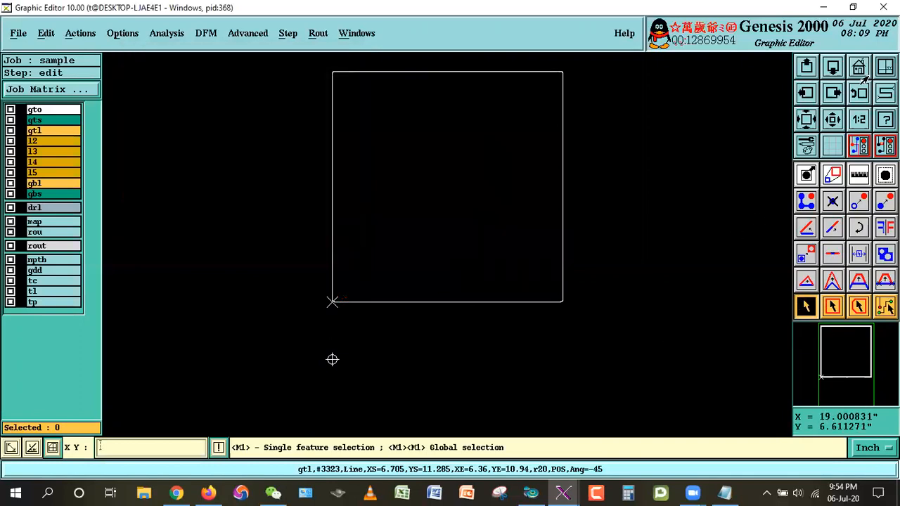
click(51, 132)
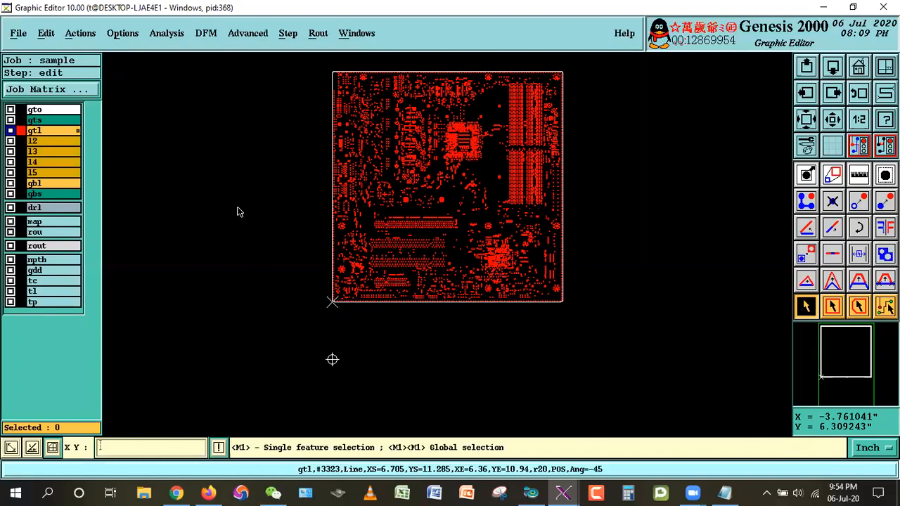
click(806, 308)
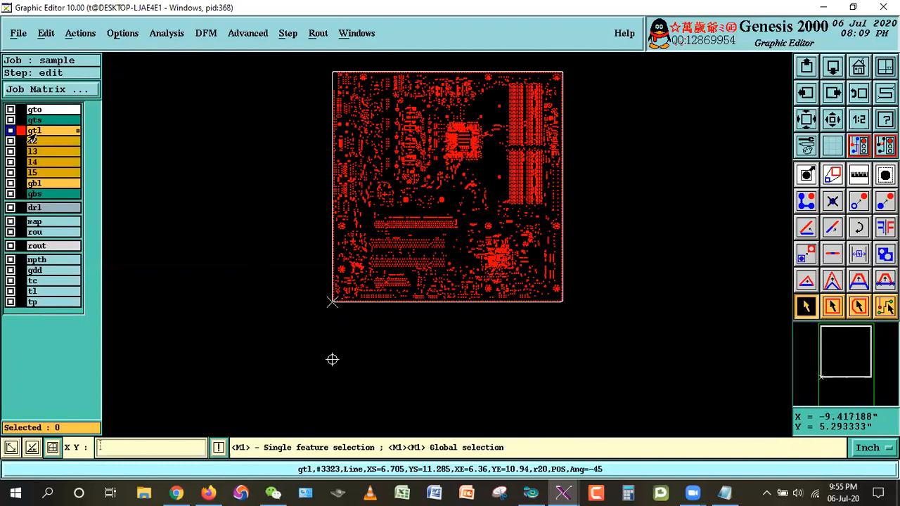
Hide gtl and create a misc, signal, positive layer named b
click(40, 314)
right_click(43, 316)
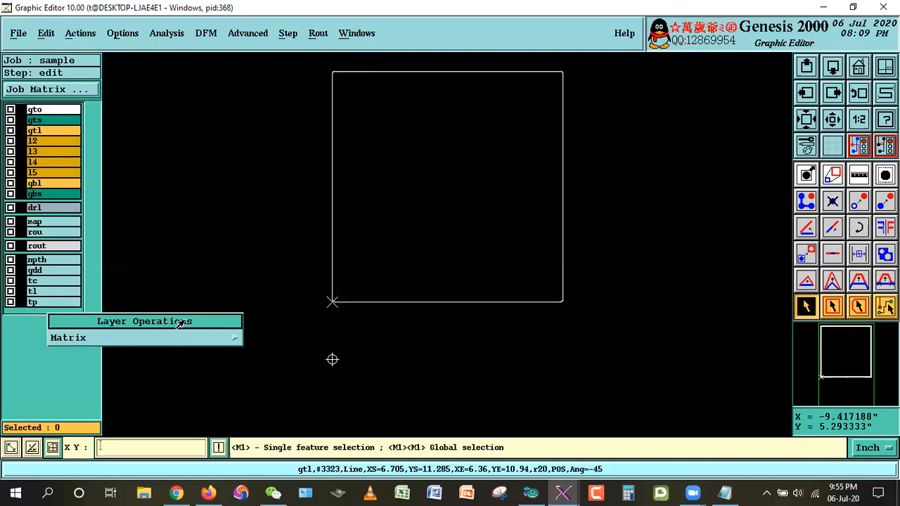
click(211, 338)
click(295, 358)
text(b)
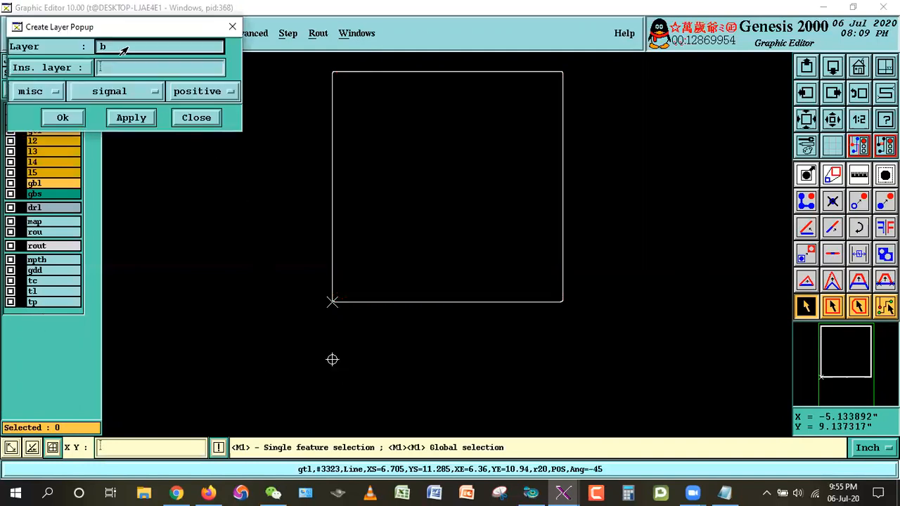
click(131, 117)
click(353, 284)
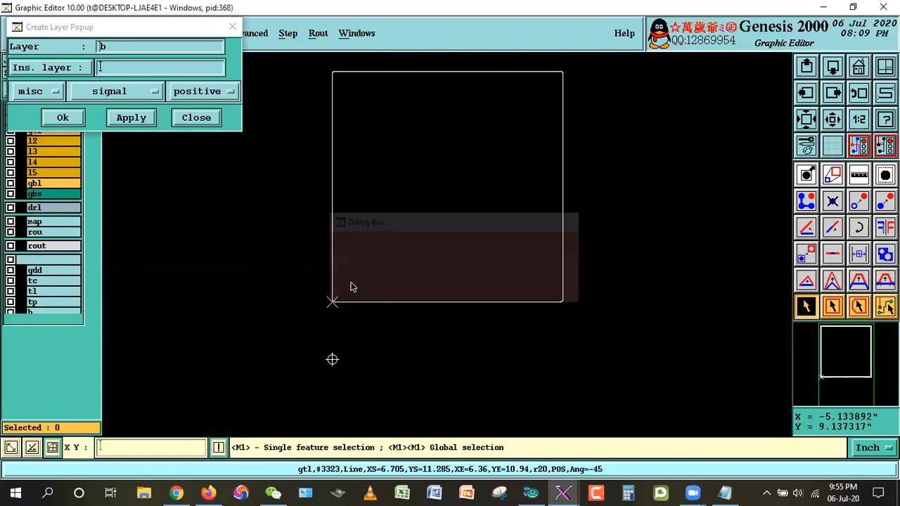
Create another misc, signal, positive layer named c
double_click(102, 47)
text(c)
click(124, 119)
click(360, 283)
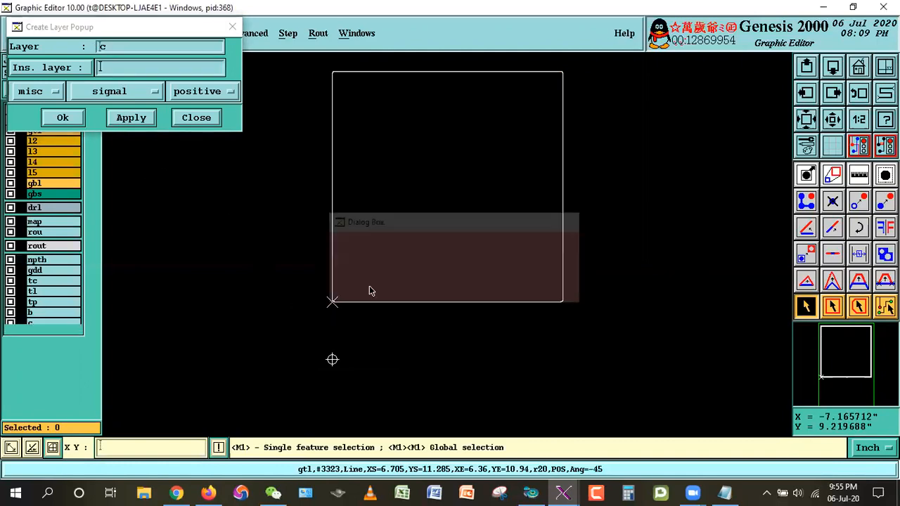
click(196, 118)
Display layer b and add a positive r100 round pad inside the board profile, at about X 2.52, Y 7.49 inches
click(80, 313)
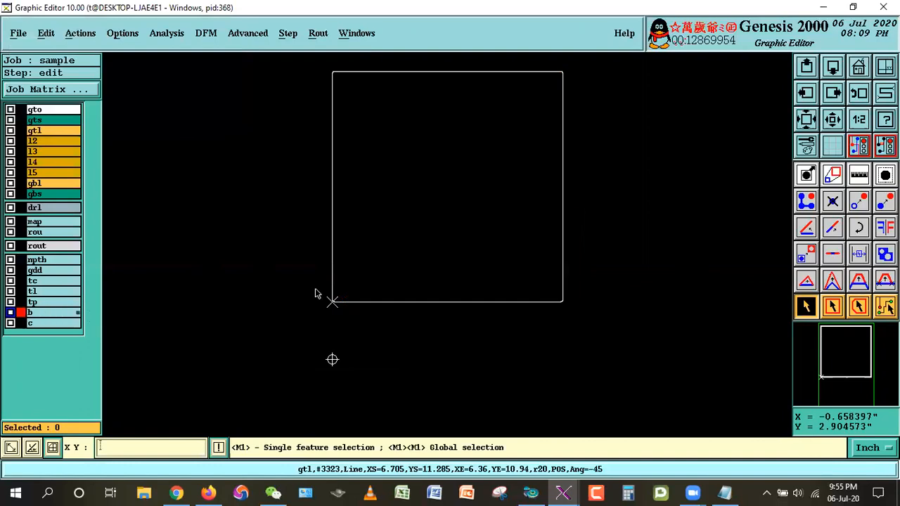
right_click(361, 170)
click(372, 177)
click(368, 151)
click(511, 247)
click(808, 209)
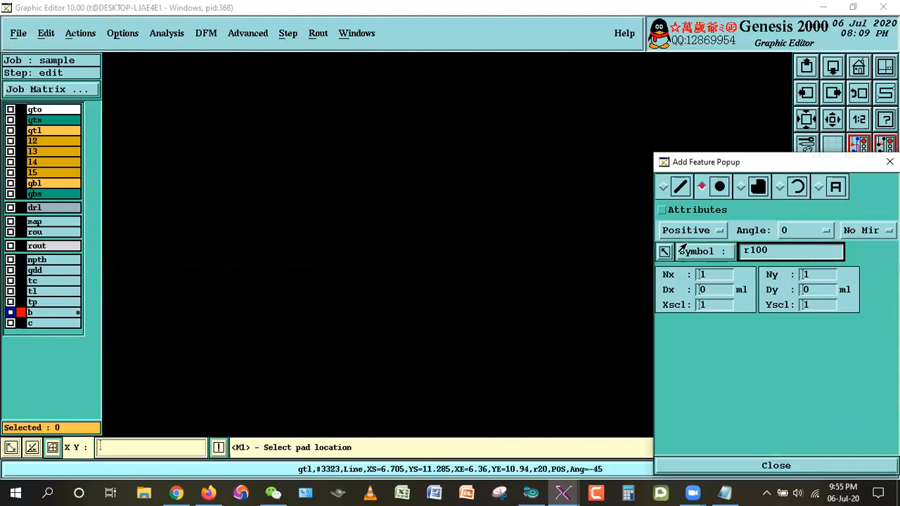
click(306, 184)
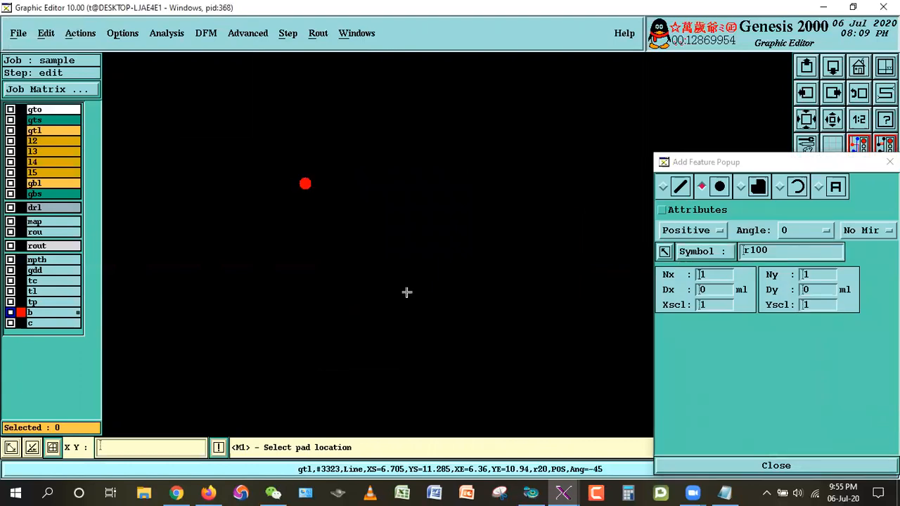
click(764, 469)
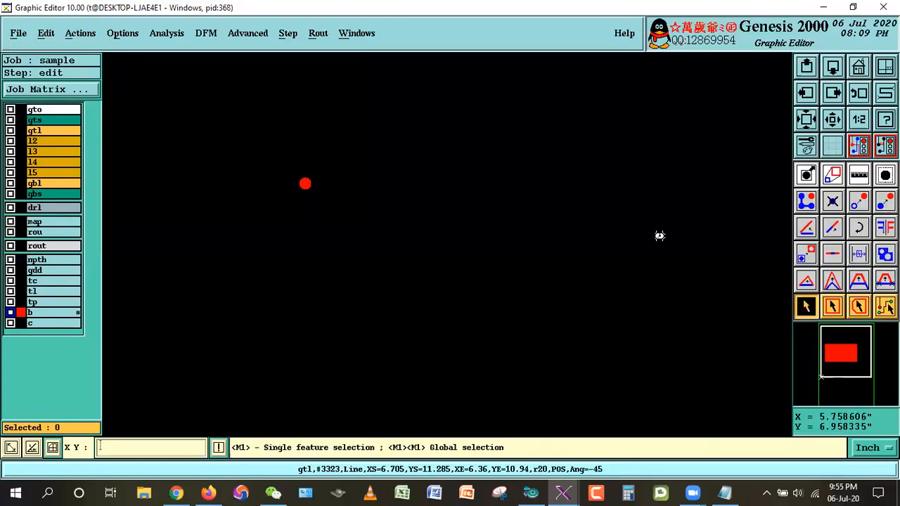
Select the round pad on layer b to read its feature details, and clear the selection
click(861, 66)
right_click(498, 168)
click(501, 174)
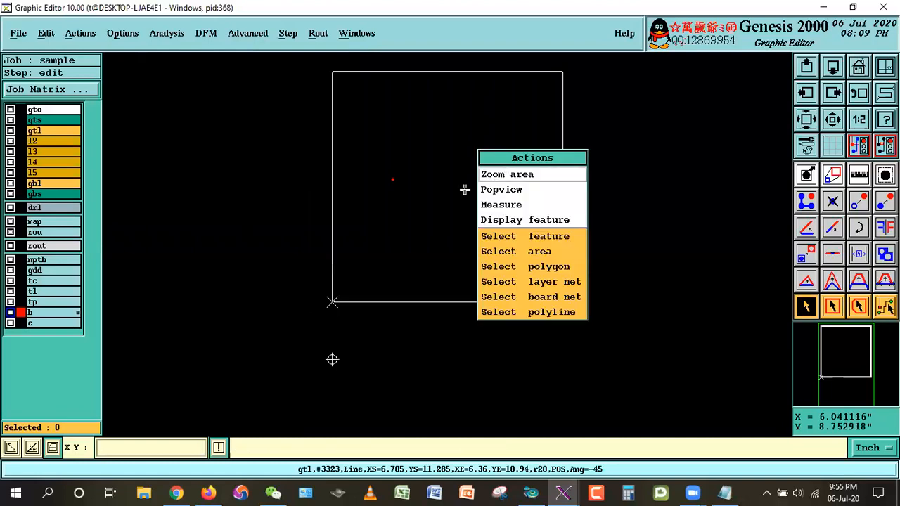
click(370, 156)
click(406, 195)
click(400, 207)
click(513, 329)
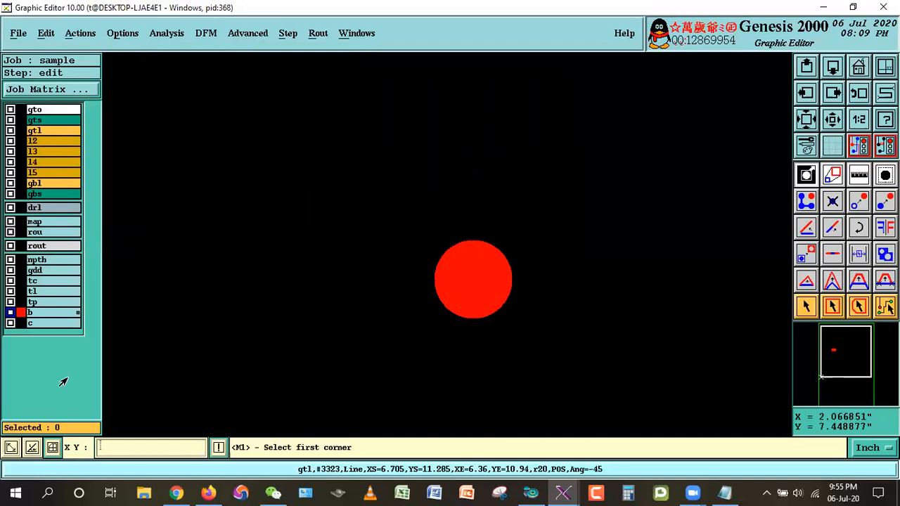
click(10, 313)
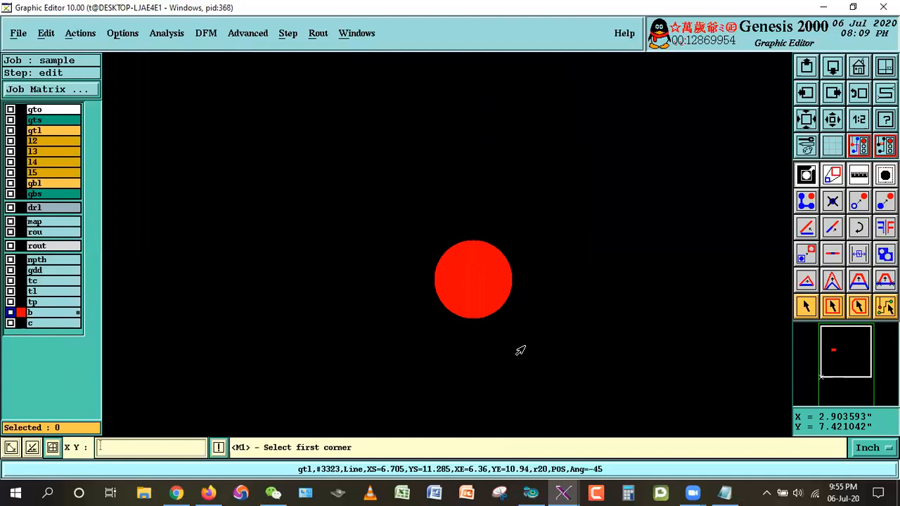
click(808, 308)
click(490, 291)
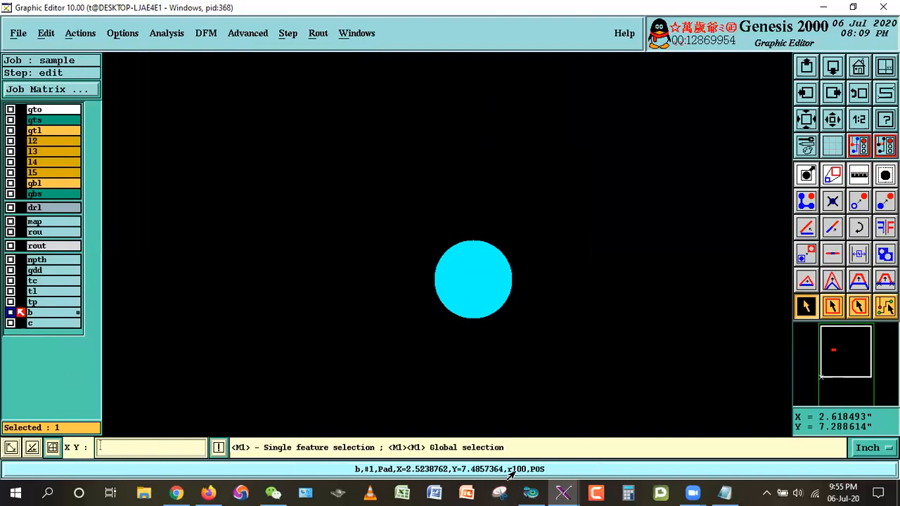
click(486, 260)
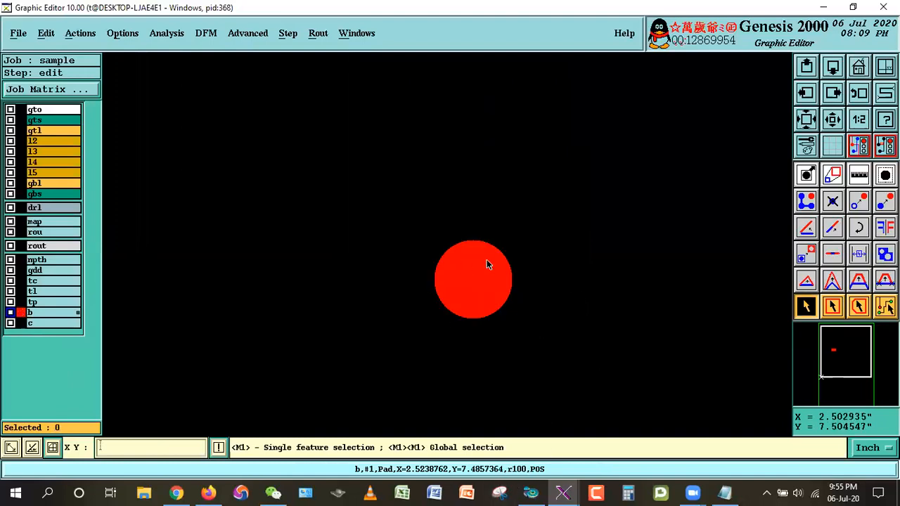
click(462, 262)
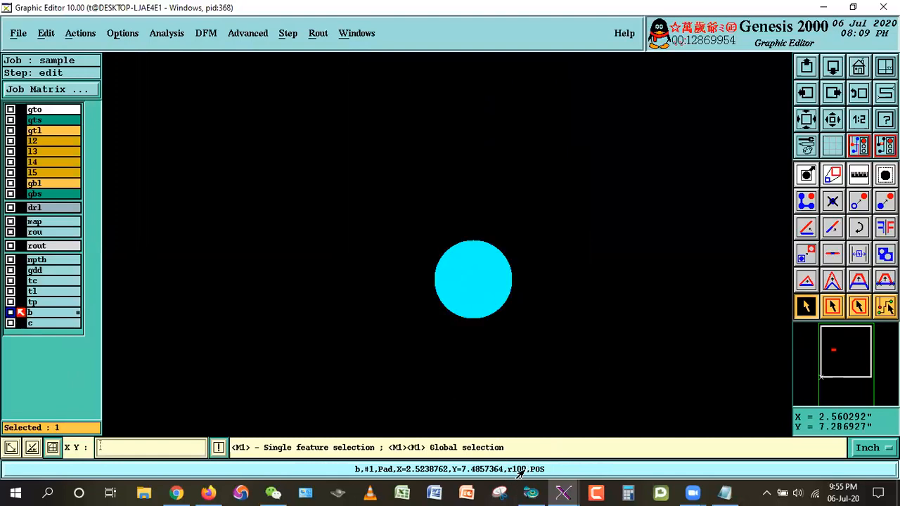
click(584, 309)
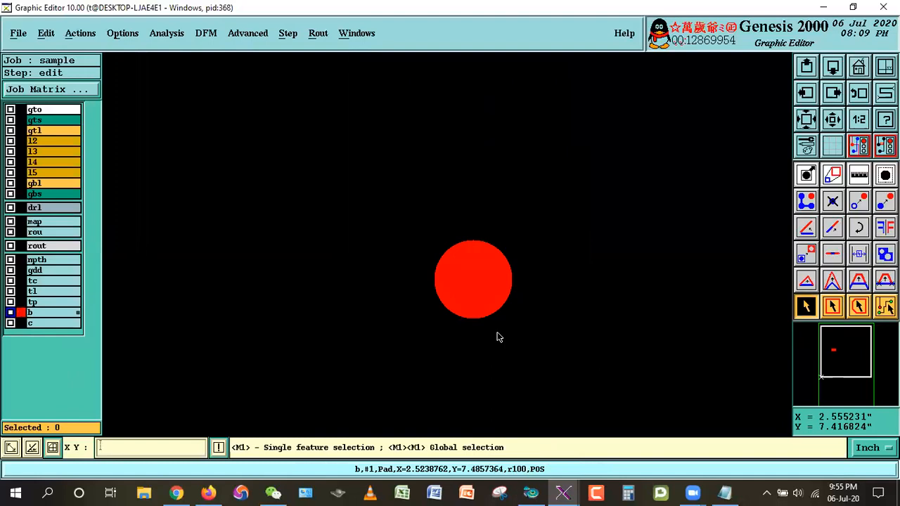
click(498, 267)
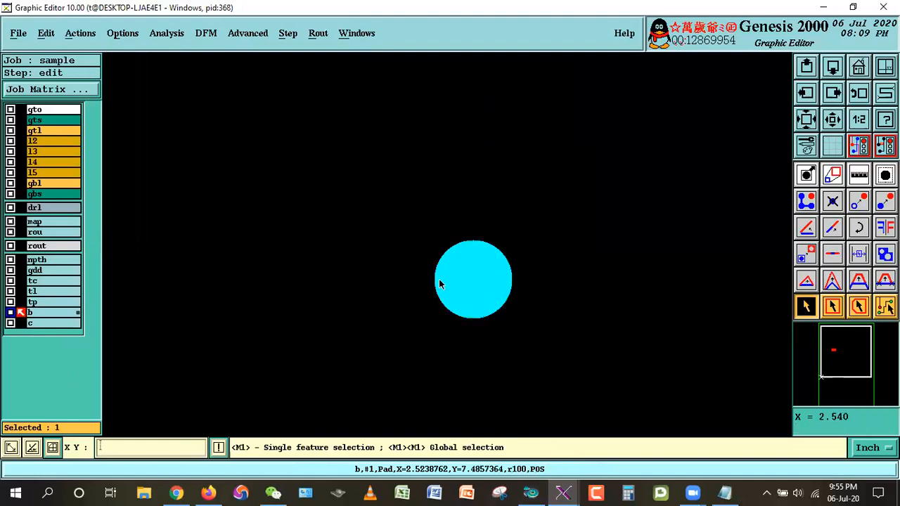
click(566, 287)
Copy the round pad on layer b to layer c with a resize of -20 mil
click(859, 67)
right_click(437, 113)
click(470, 147)
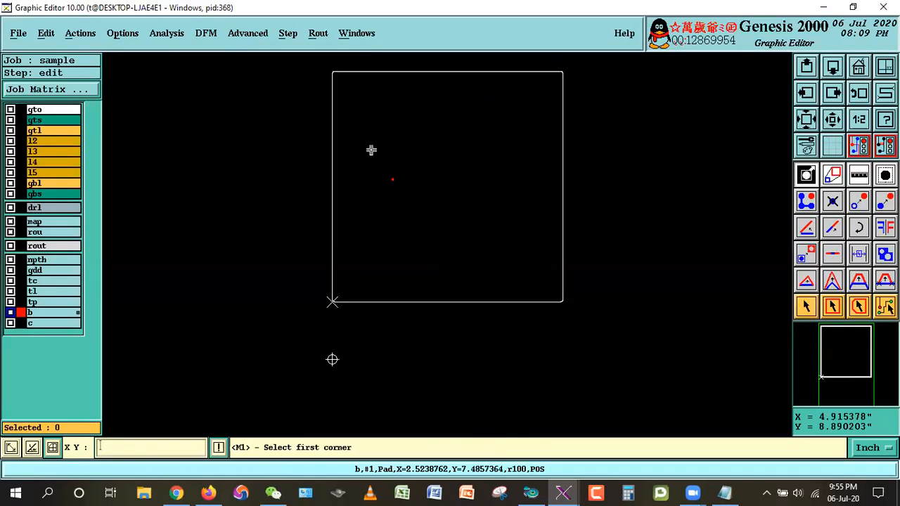
click(386, 152)
click(418, 204)
click(308, 206)
click(455, 289)
key(Escape)
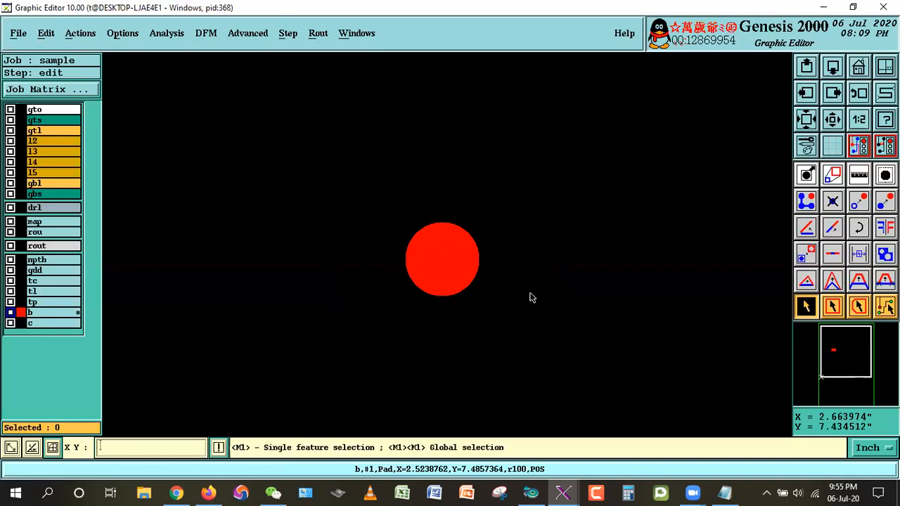
click(422, 266)
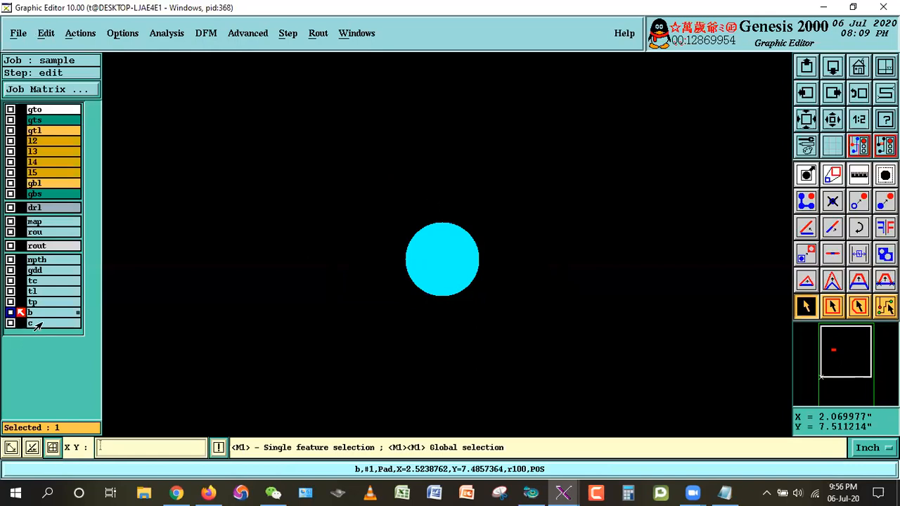
click(45, 33)
mouse_move(49, 104)
click(173, 123)
drag(150, 35, 208, 35)
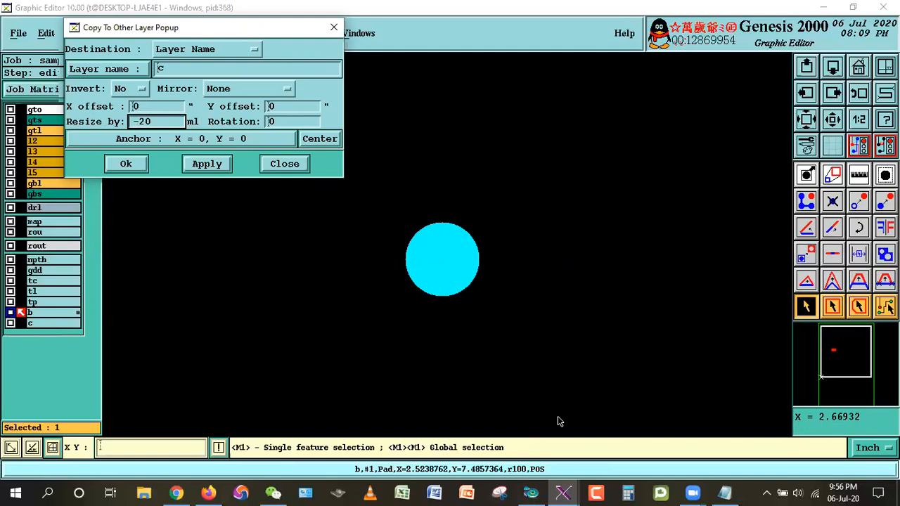
click(203, 166)
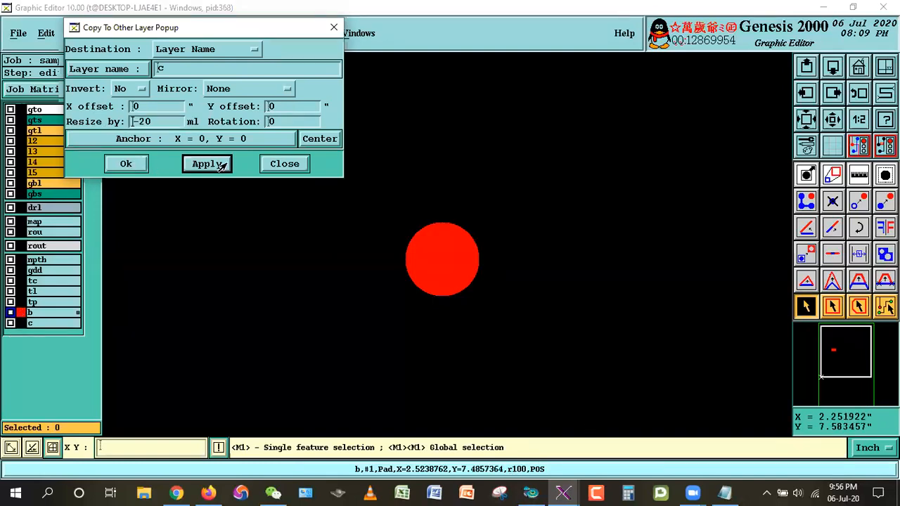
Display layer c, hide b, and select the copied pad to read its feature details, closing the copy settings and hiding c when done
click(21, 323)
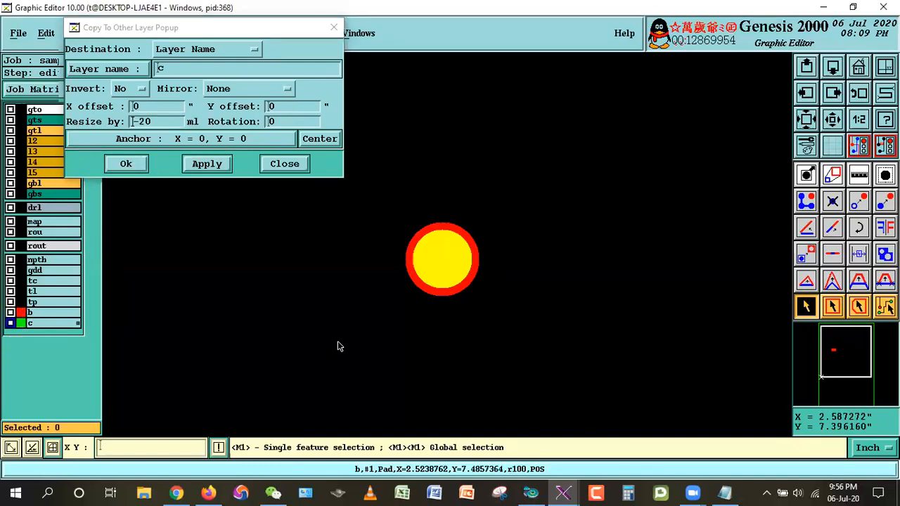
click(34, 313)
click(446, 261)
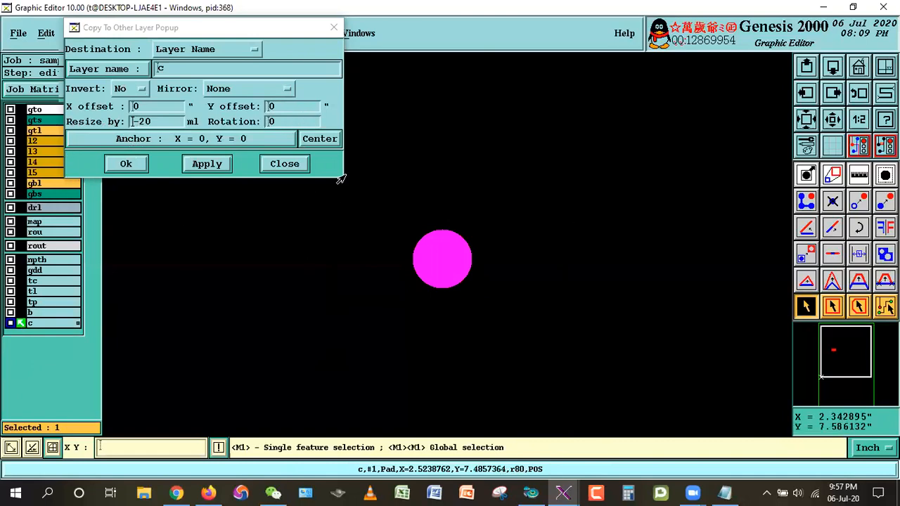
click(286, 166)
click(20, 323)
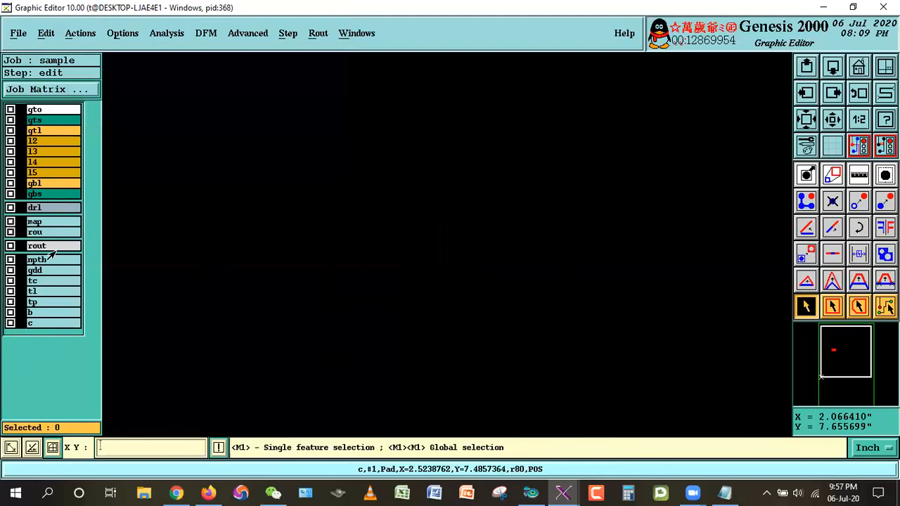
click(859, 66)
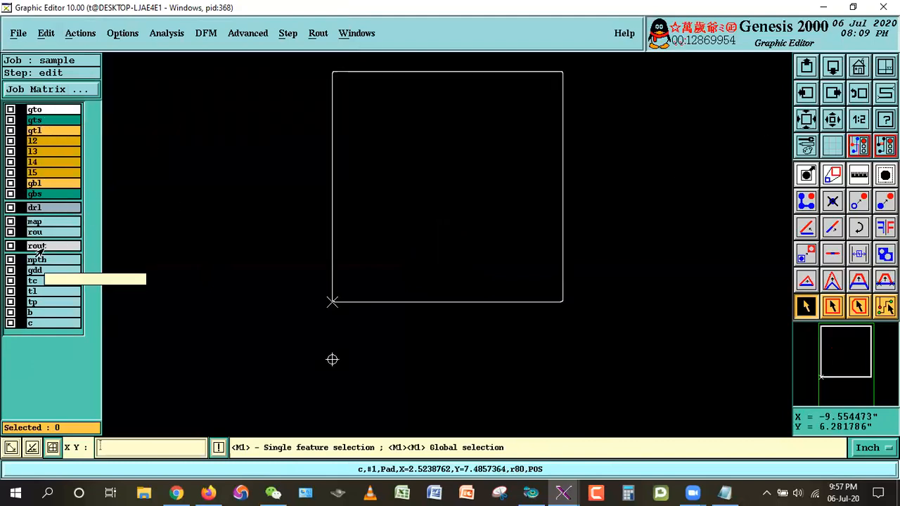
Switch to Outer Layer Steps.txt in Notepad to highlight and read step 05 on moving Tin pads, and return to the Graphic Editor
click(725, 493)
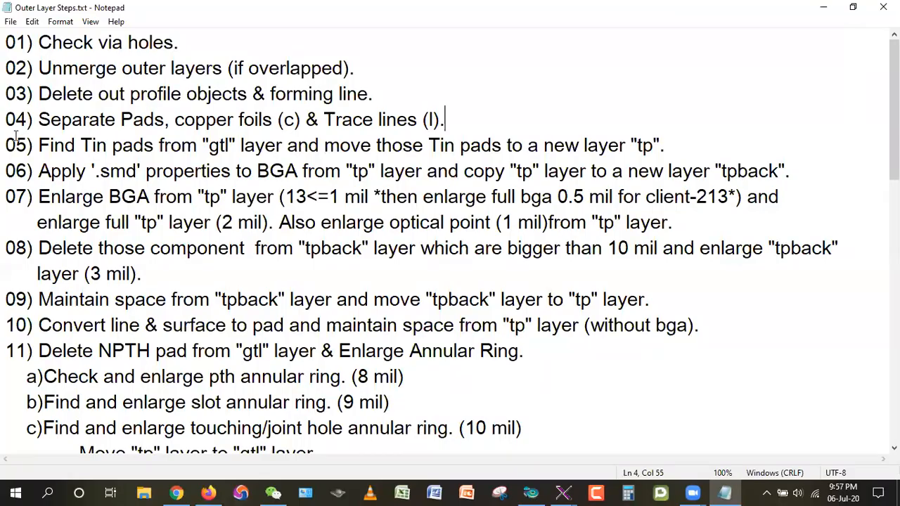
drag(38, 145, 665, 145)
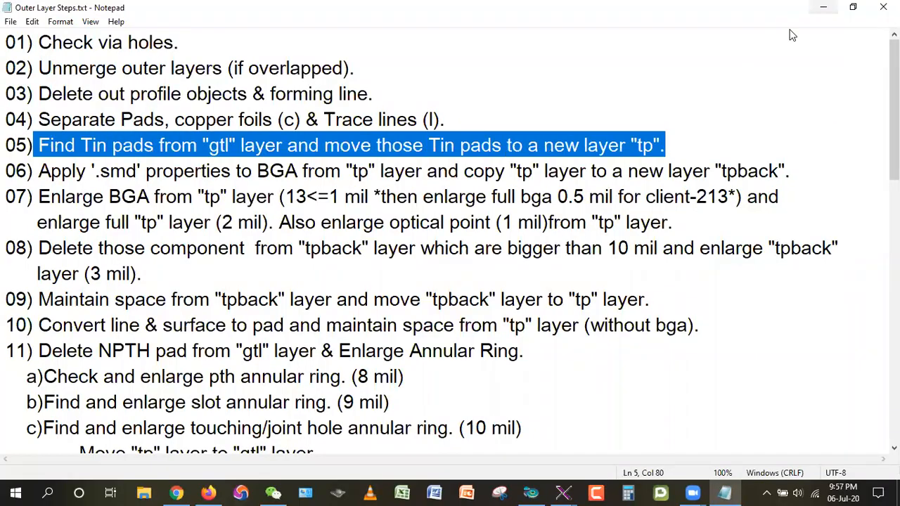
key(alt+Tab)
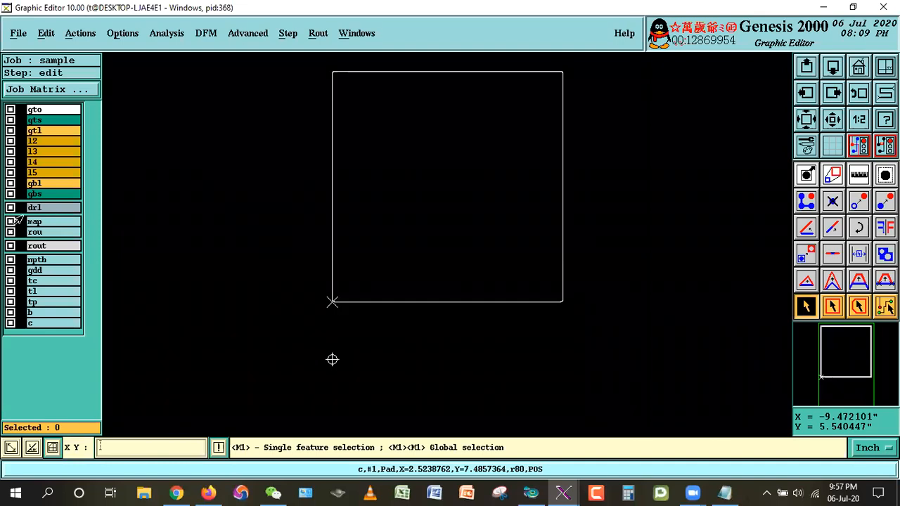
Display drl and set up a reference selection in Disjoint mode with gtl as the reference layer
click(43, 208)
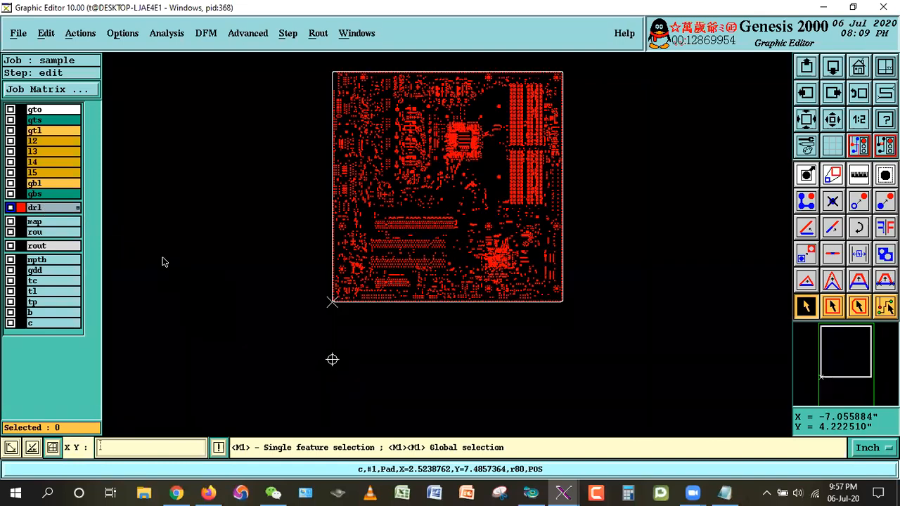
click(79, 33)
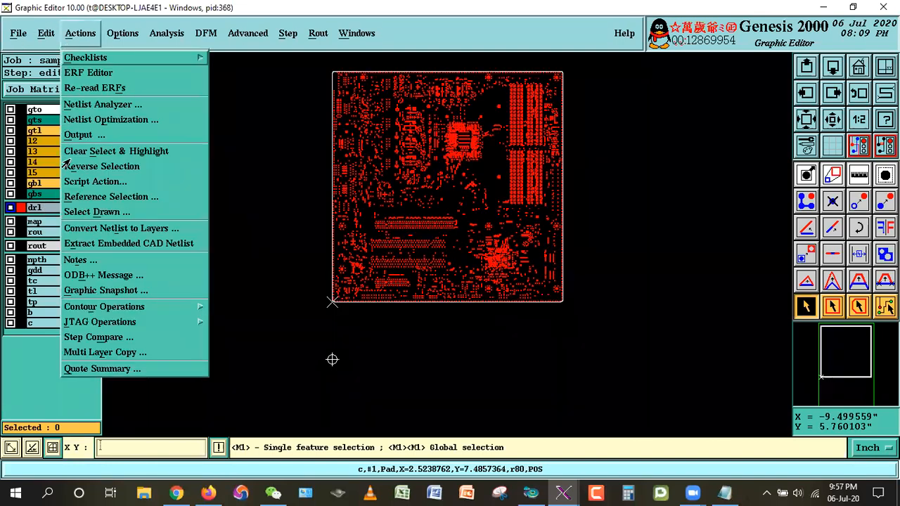
click(71, 196)
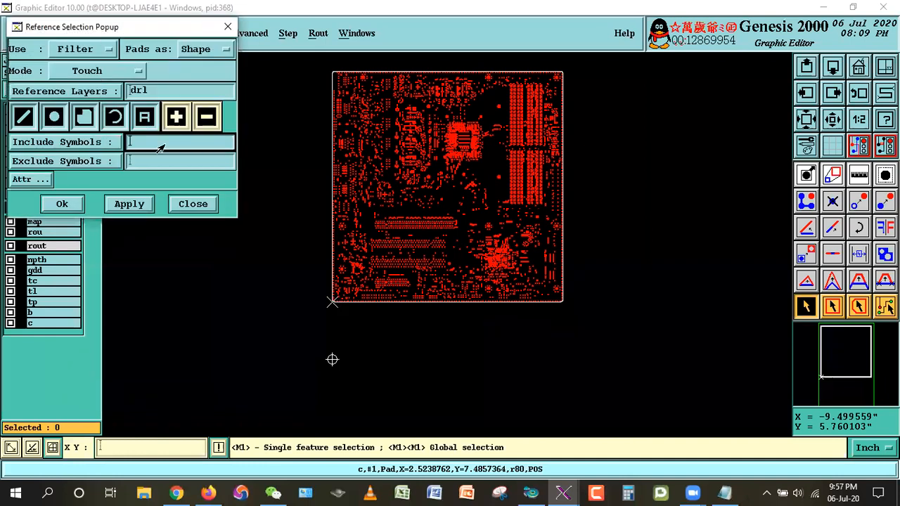
click(209, 76)
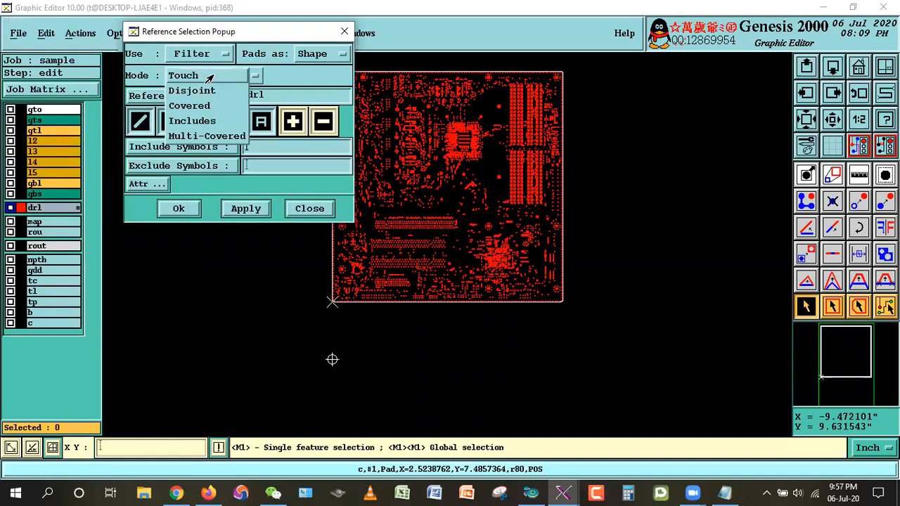
click(192, 92)
click(180, 96)
click(171, 150)
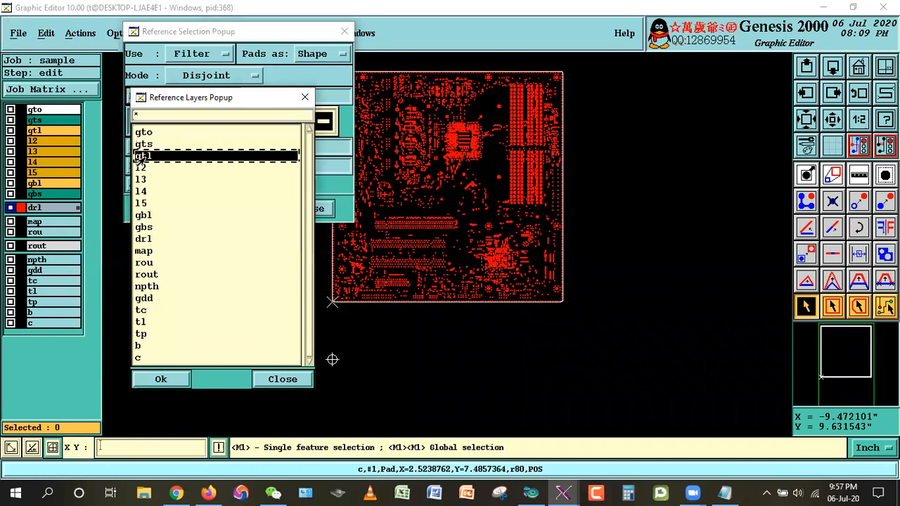
click(157, 378)
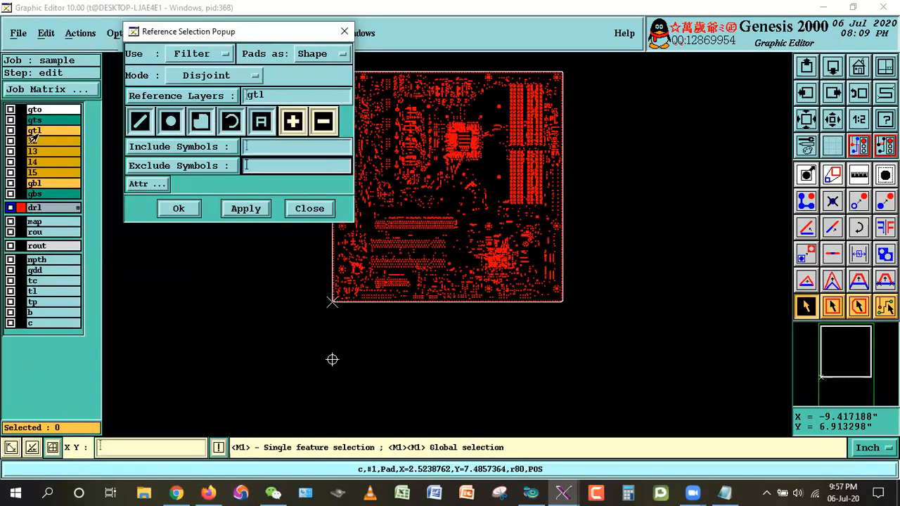
Run the disjoint reference selection to check for drl holes that do not touch any gtl feature
click(10, 208)
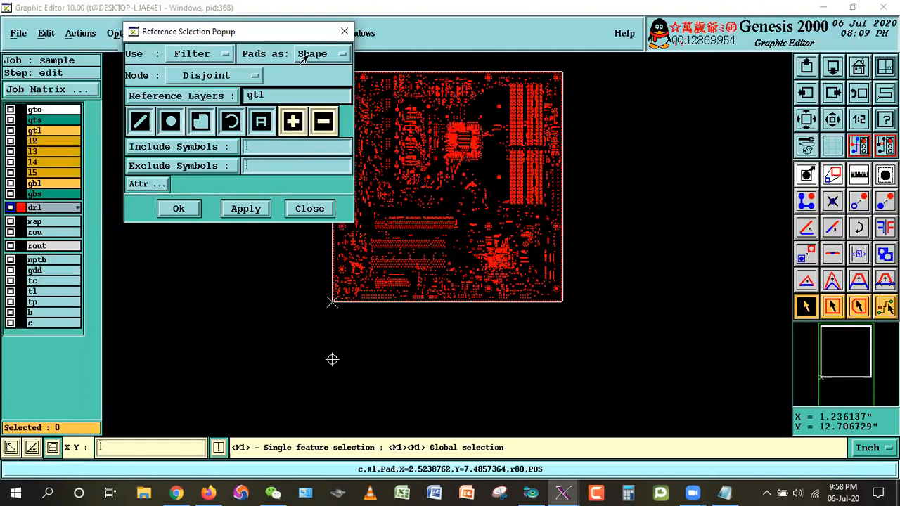
click(241, 211)
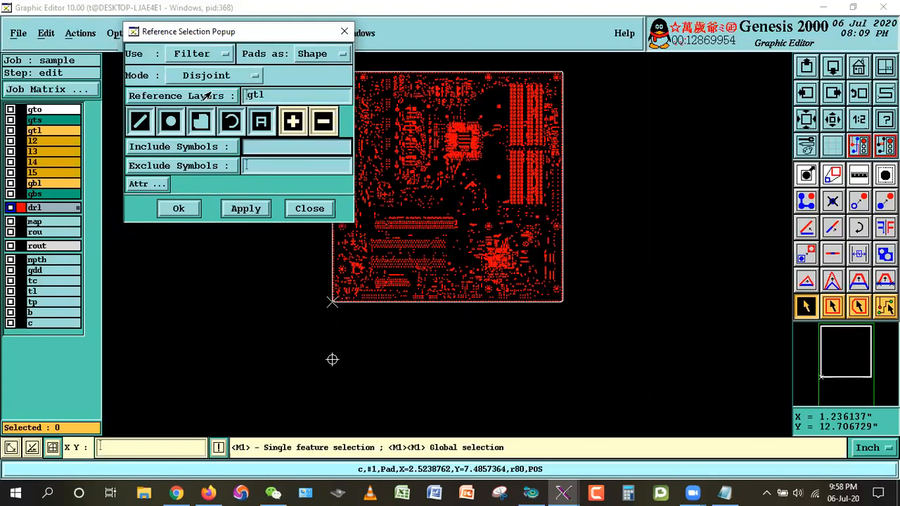
drag(302, 34, 292, 116)
click(246, 294)
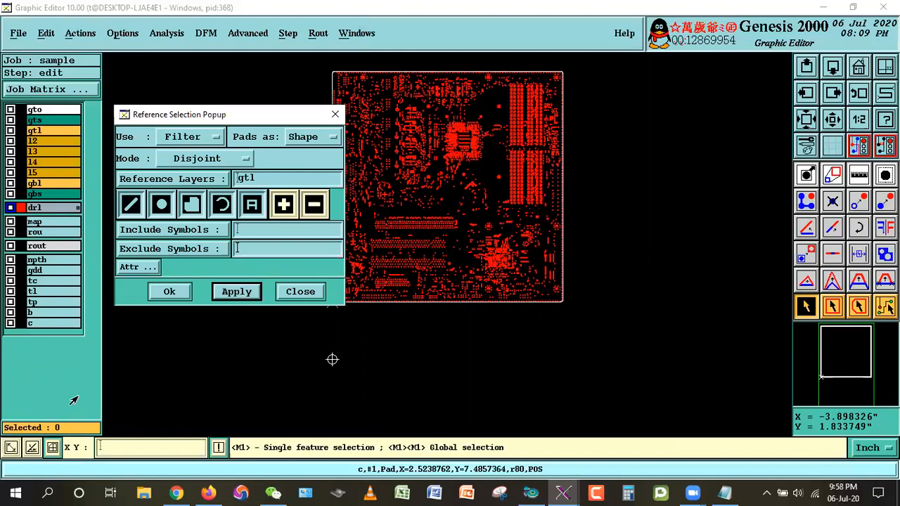
click(236, 288)
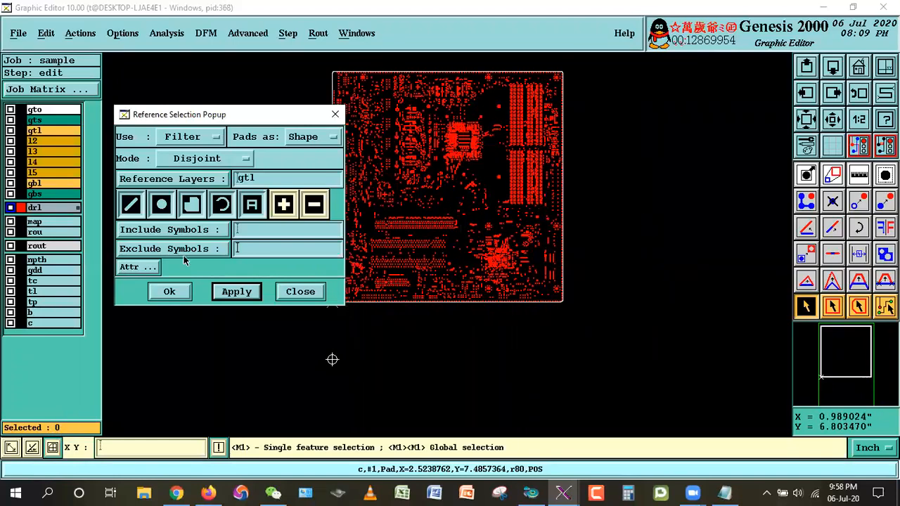
click(46, 33)
mouse_move(50, 106)
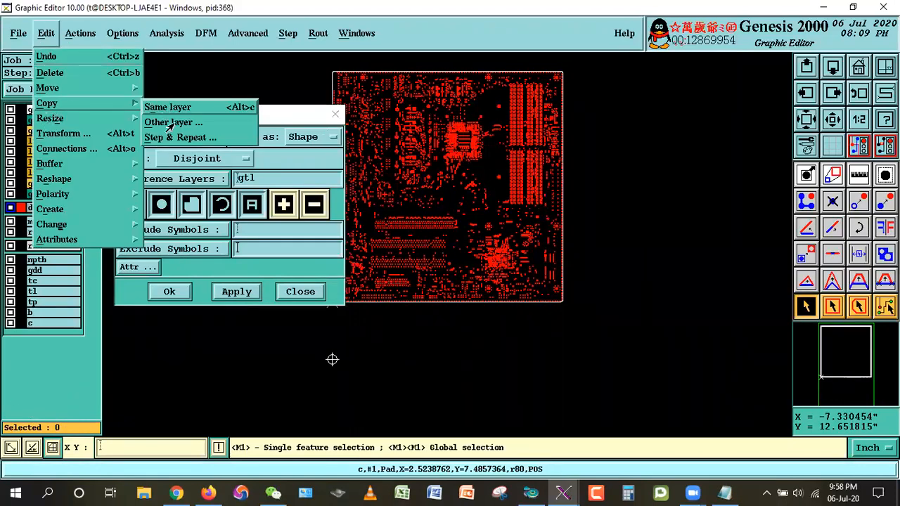
click(172, 123)
drag(171, 29, 753, 52)
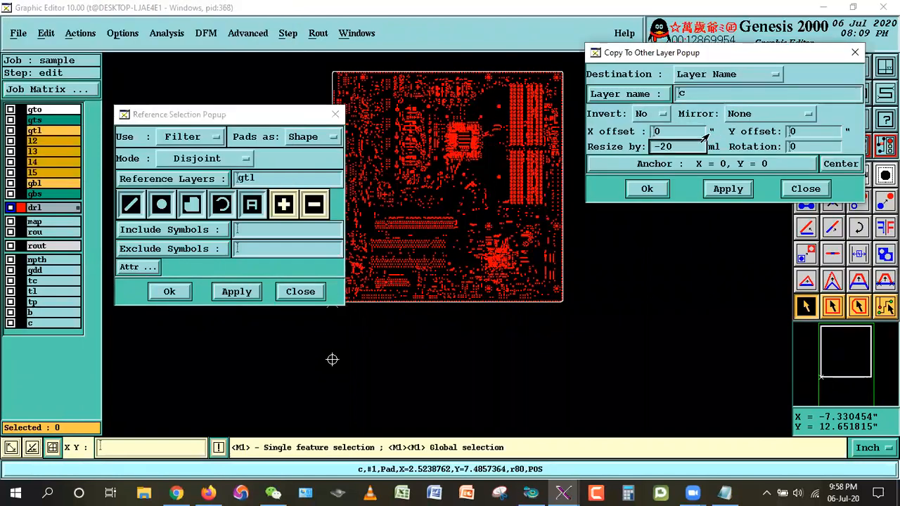
double_click(663, 147)
text(1)
click(623, 94)
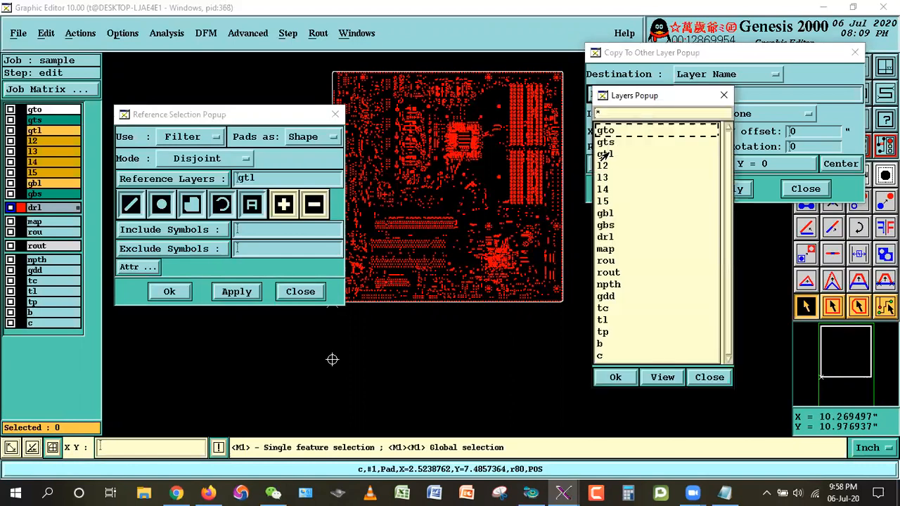
double_click(602, 155)
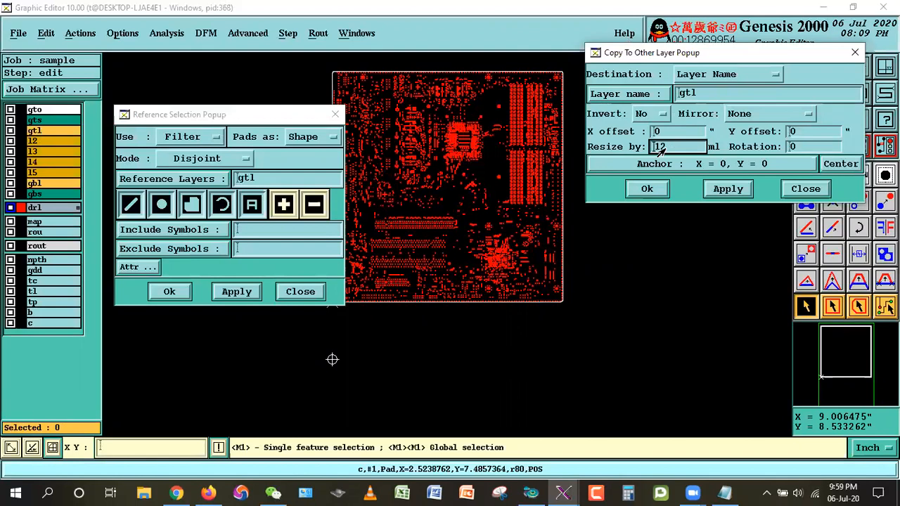
click(806, 189)
Display gtl in place of drl, reference-select its features in Touch mode against drl, and clear the selection and close the settings
click(34, 208)
click(34, 131)
click(196, 158)
click(180, 143)
click(172, 178)
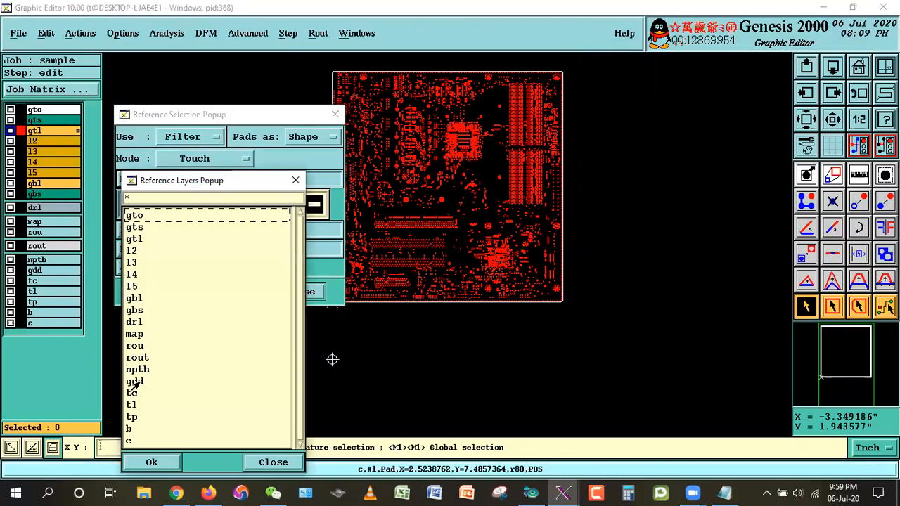
double_click(140, 324)
click(242, 292)
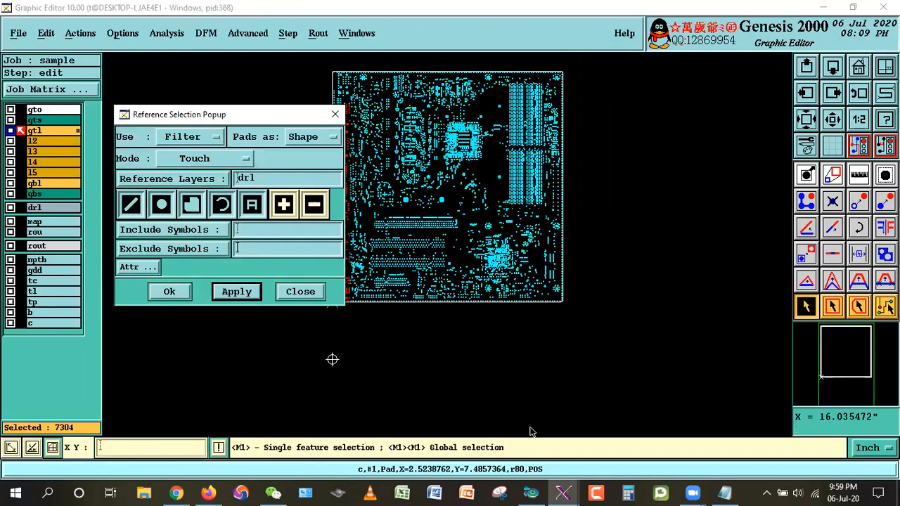
click(694, 281)
click(301, 291)
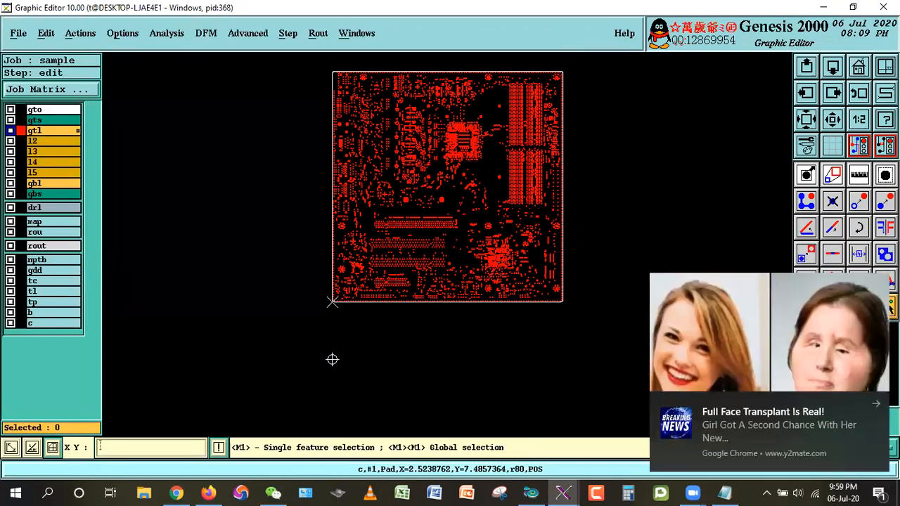
Clear the pending Windows notifications and return to the Graphic Editor
click(880, 493)
click(833, 418)
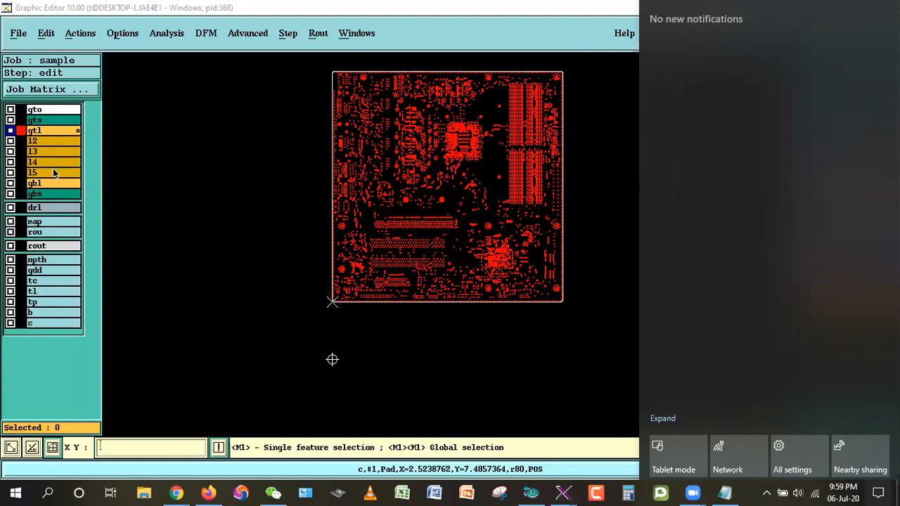
click(73, 161)
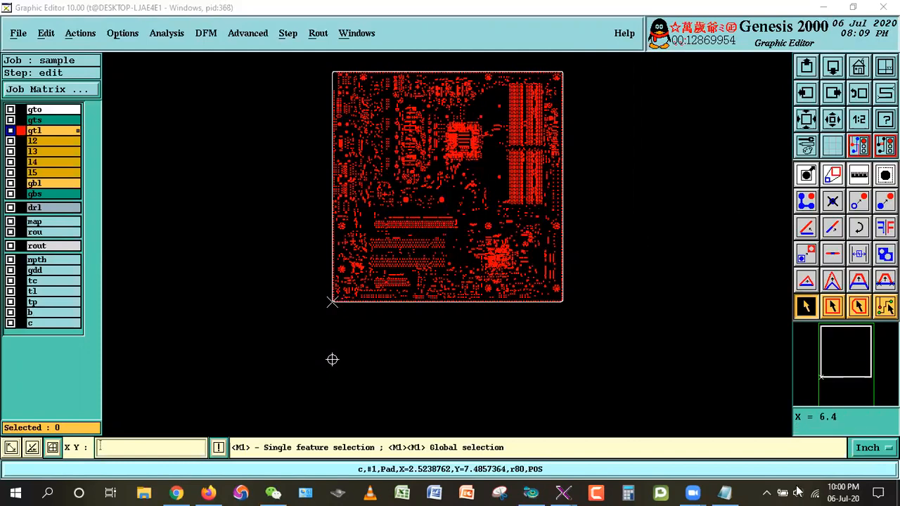
Recheck step 05 in the outer layer notes, display drl, and reference-select its features in Disjoint mode against gtl
click(724, 493)
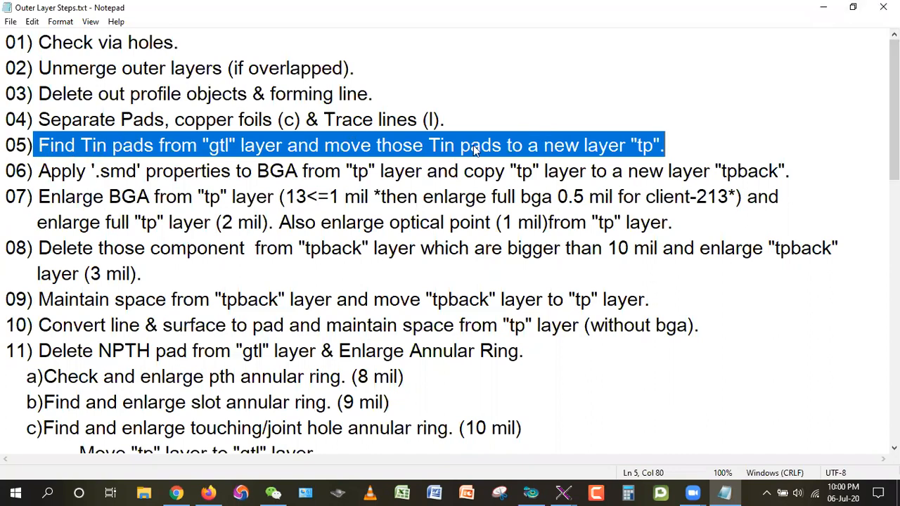
key(alt+Tab)
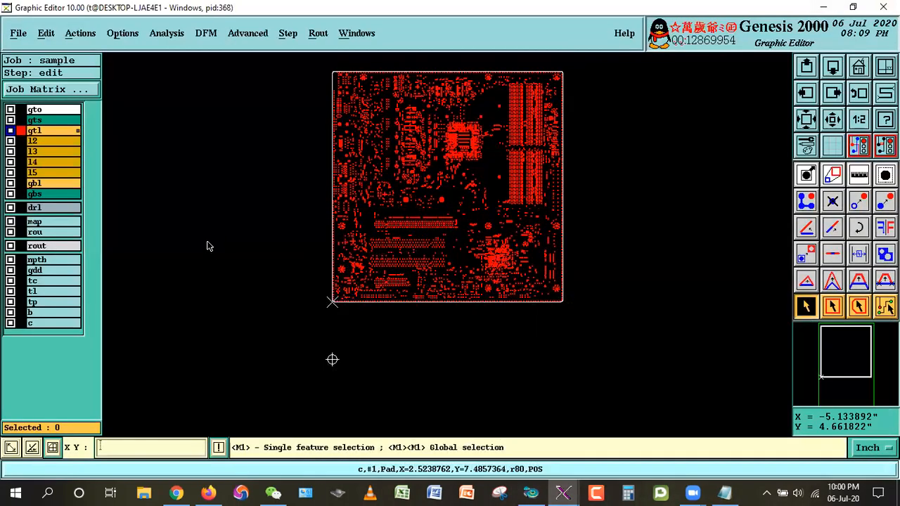
click(42, 131)
click(39, 207)
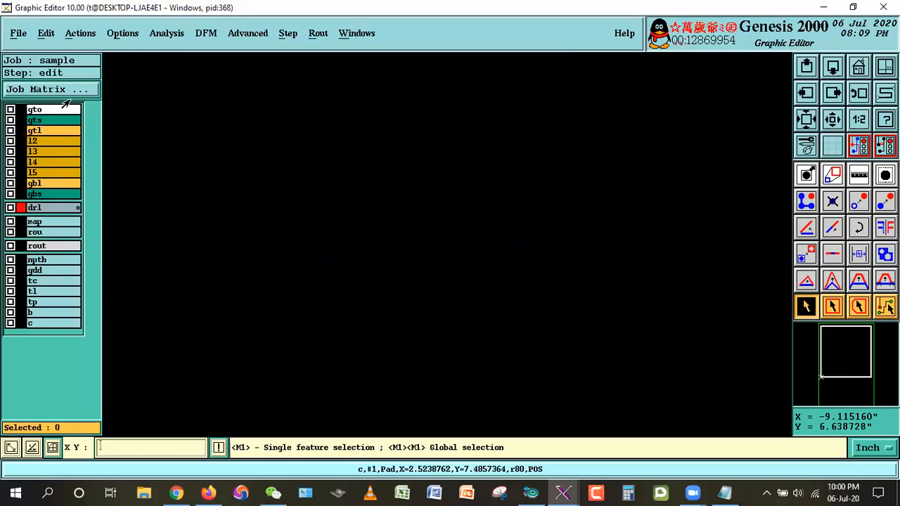
click(80, 33)
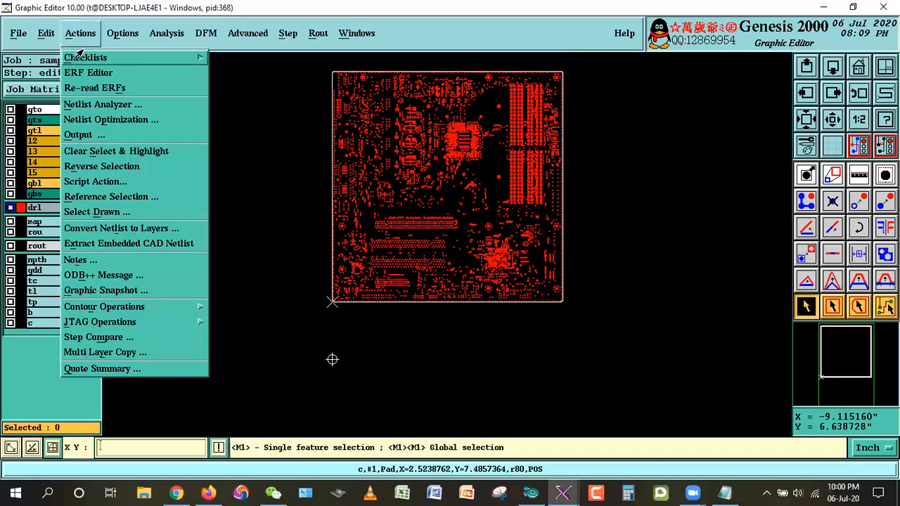
click(101, 199)
click(71, 70)
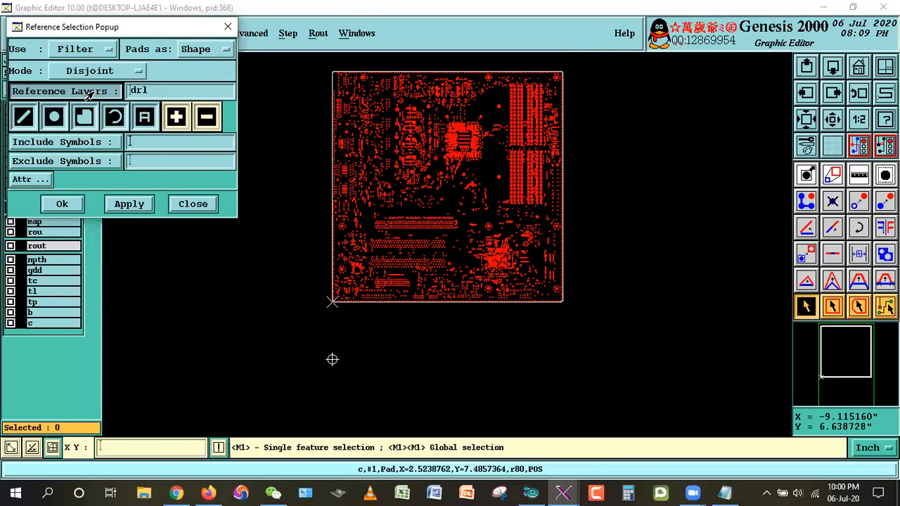
click(90, 97)
double_click(28, 152)
drag(125, 37, 342, 70)
click(347, 238)
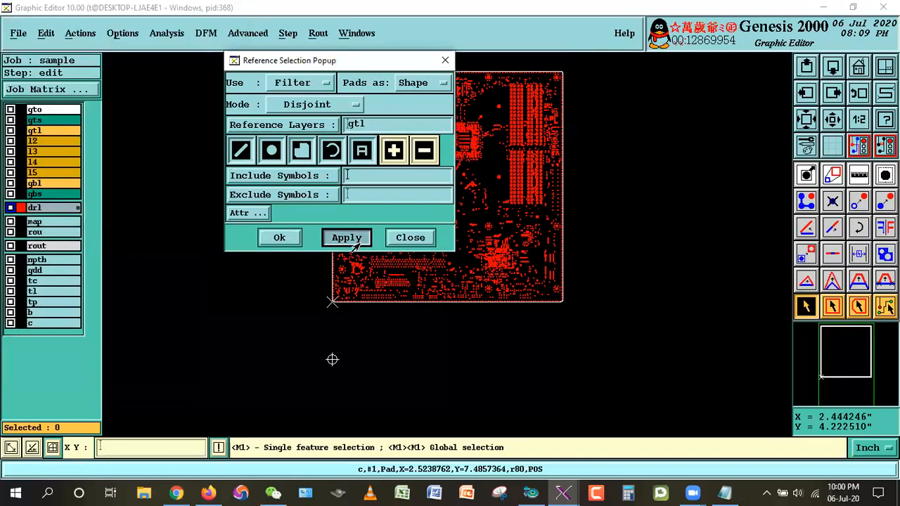
click(46, 33)
mouse_move(105, 103)
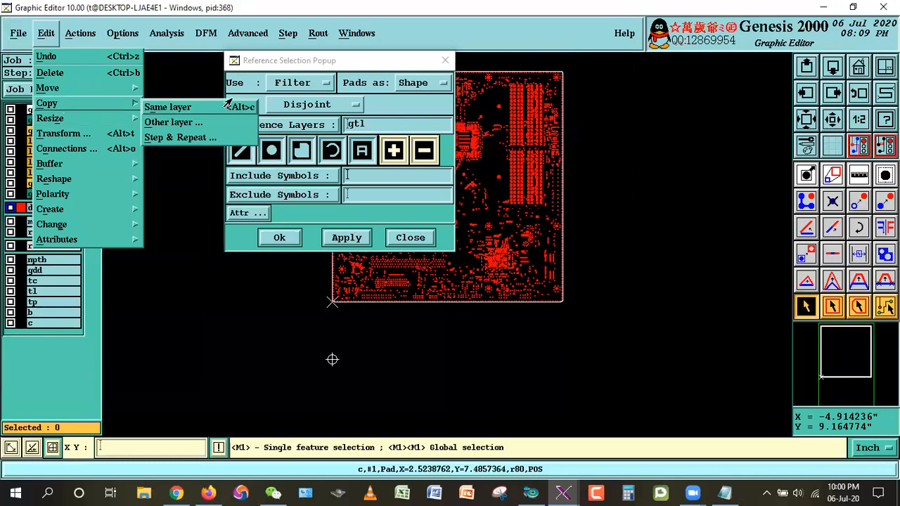
click(201, 122)
click(242, 169)
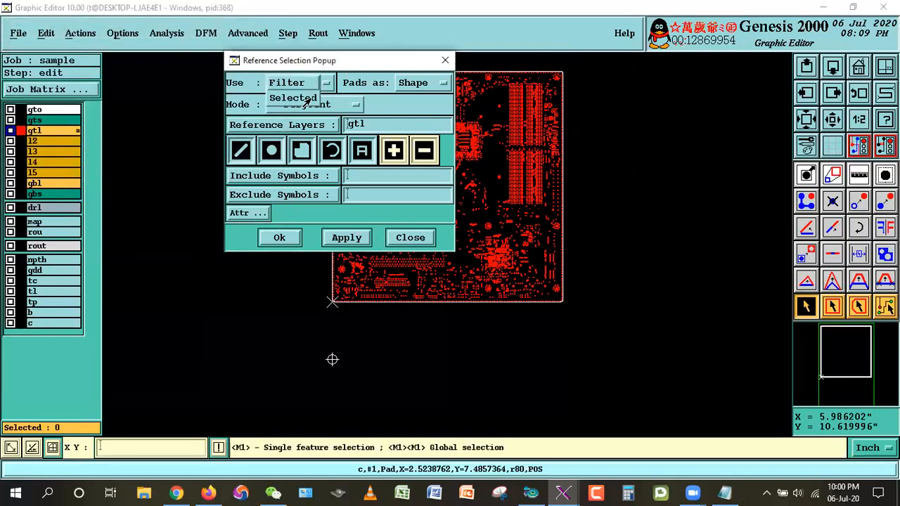
With gtl displayed, set the reference selection to Touch mode with drl as the reference layer and close the settings
click(306, 105)
click(286, 89)
click(278, 125)
double_click(254, 270)
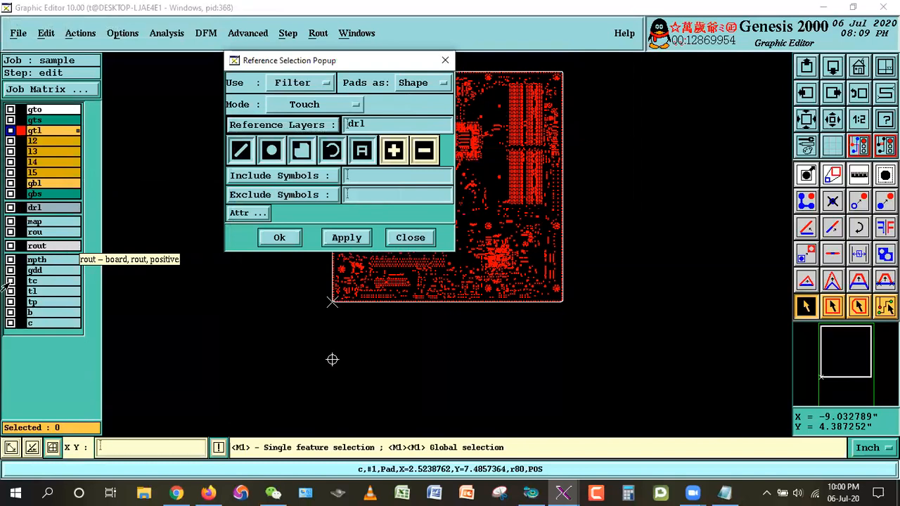
click(421, 238)
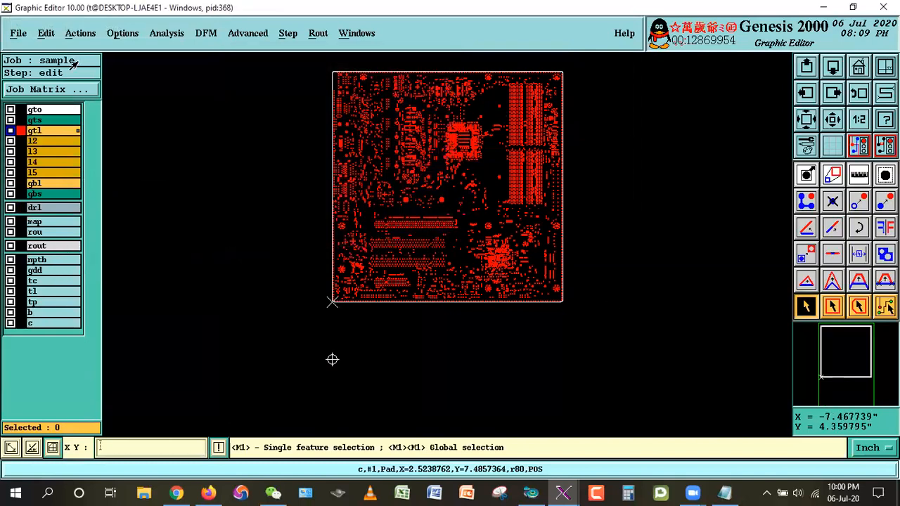
Delete the b and c layers from the job matrix and close the matrix
click(54, 90)
click(401, 287)
drag(89, 324, 92, 306)
key(Delete)
key(Return)
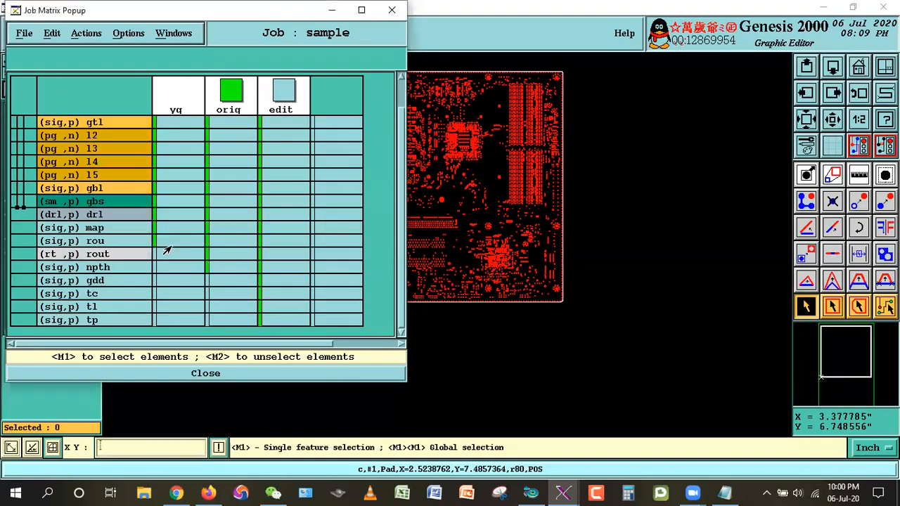
click(208, 378)
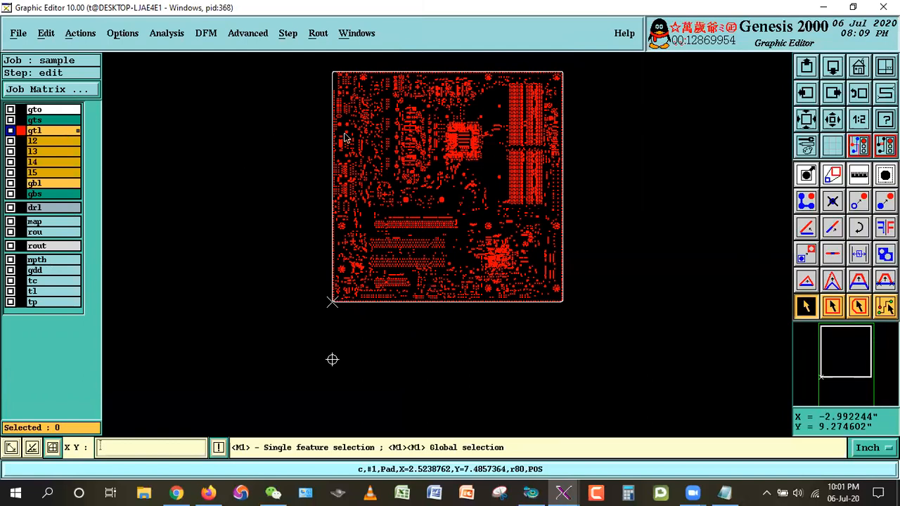
Review steps 06 and 07 in the Outer Layer Steps notes in Notepad, on BGA properties and enlargement, and return to the Graphic Editor
click(728, 494)
drag(168, 195, 161, 193)
drag(17, 175, 778, 208)
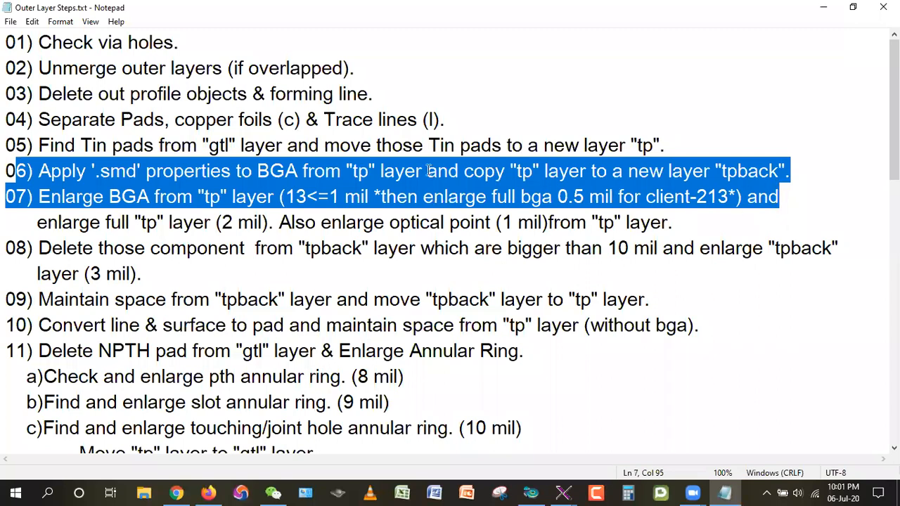
click(234, 198)
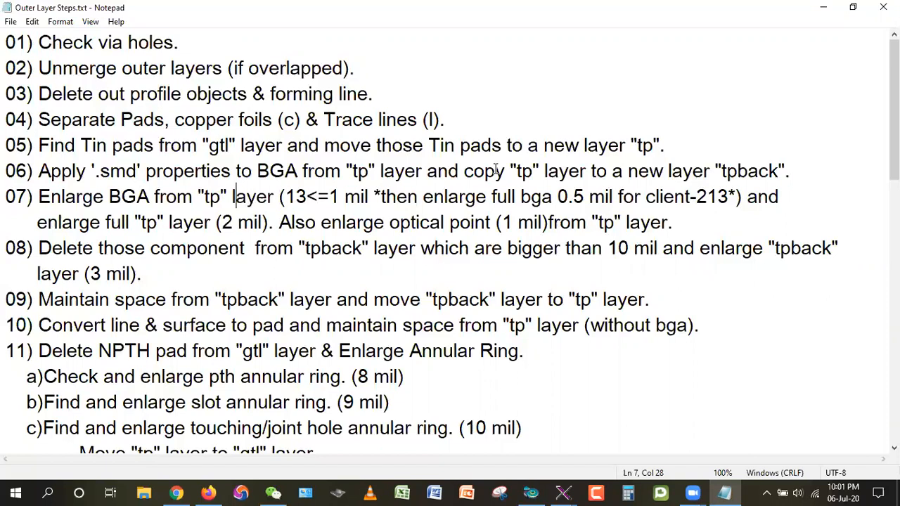
click(703, 145)
double_click(127, 5)
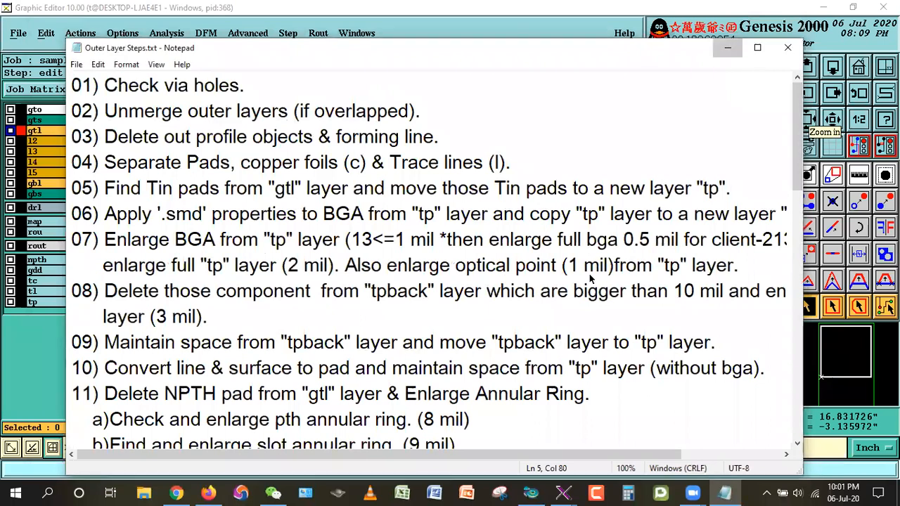
click(728, 47)
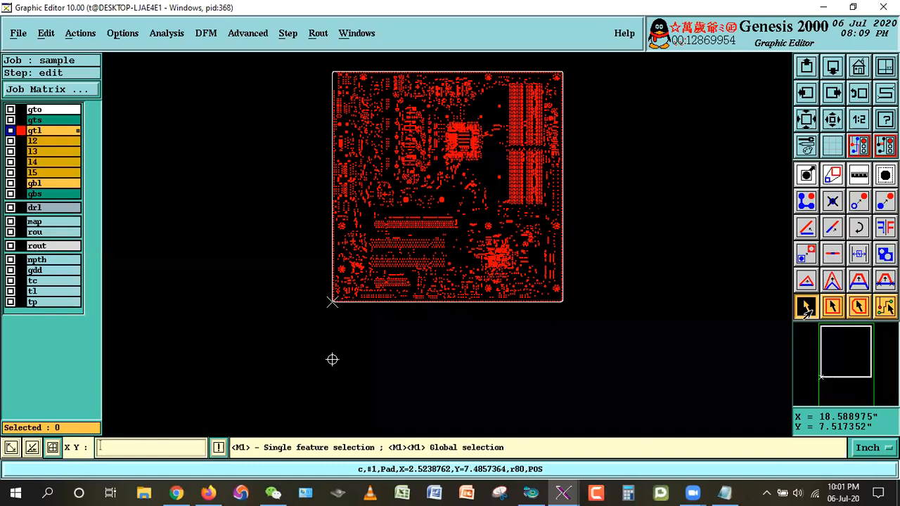
Reopen the Outer Layer Steps notes and review steps 02 to 05, from unmerging layers to moving the tin pads
click(725, 493)
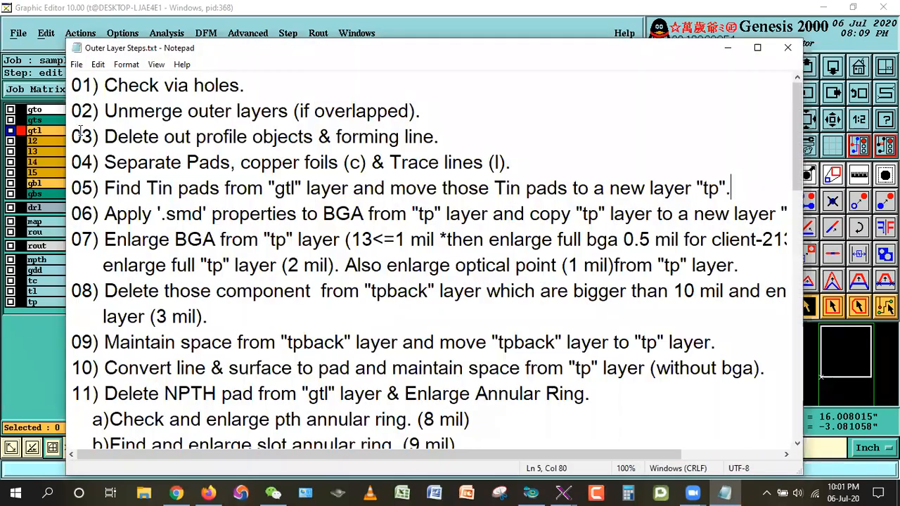
drag(71, 111, 749, 186)
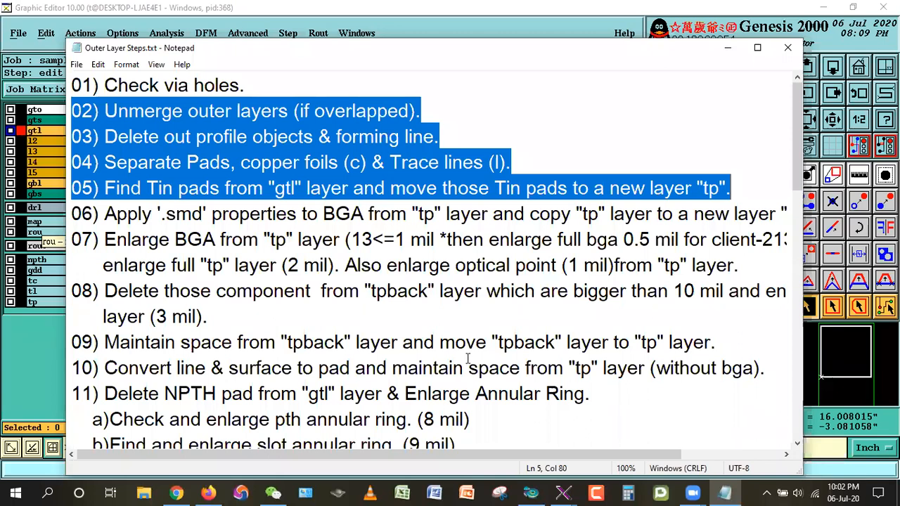
click(268, 187)
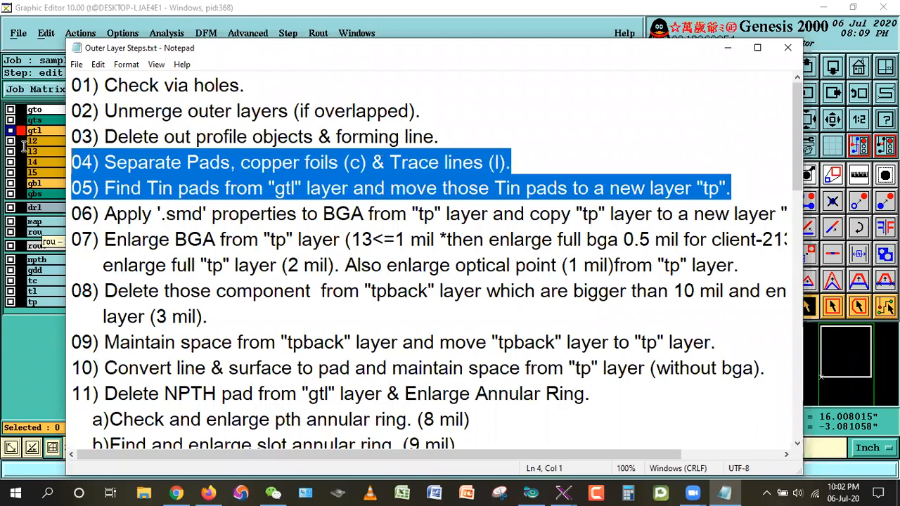
click(616, 144)
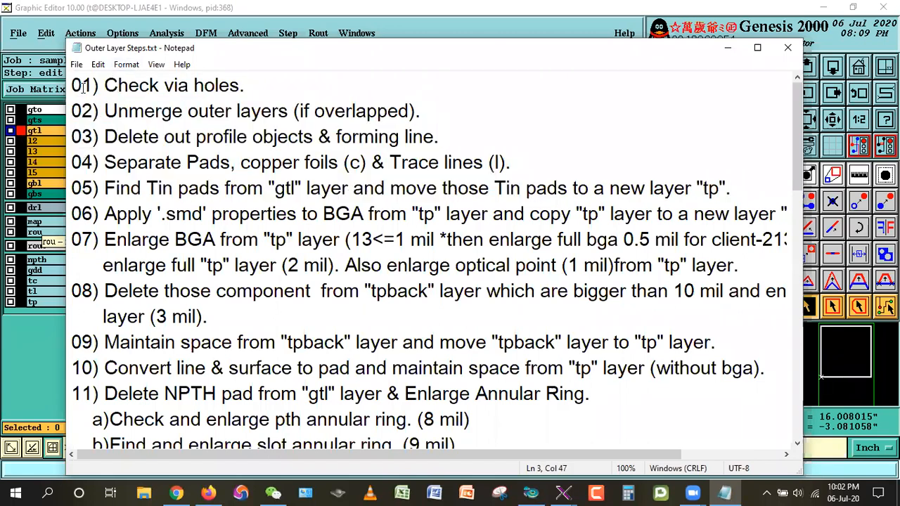